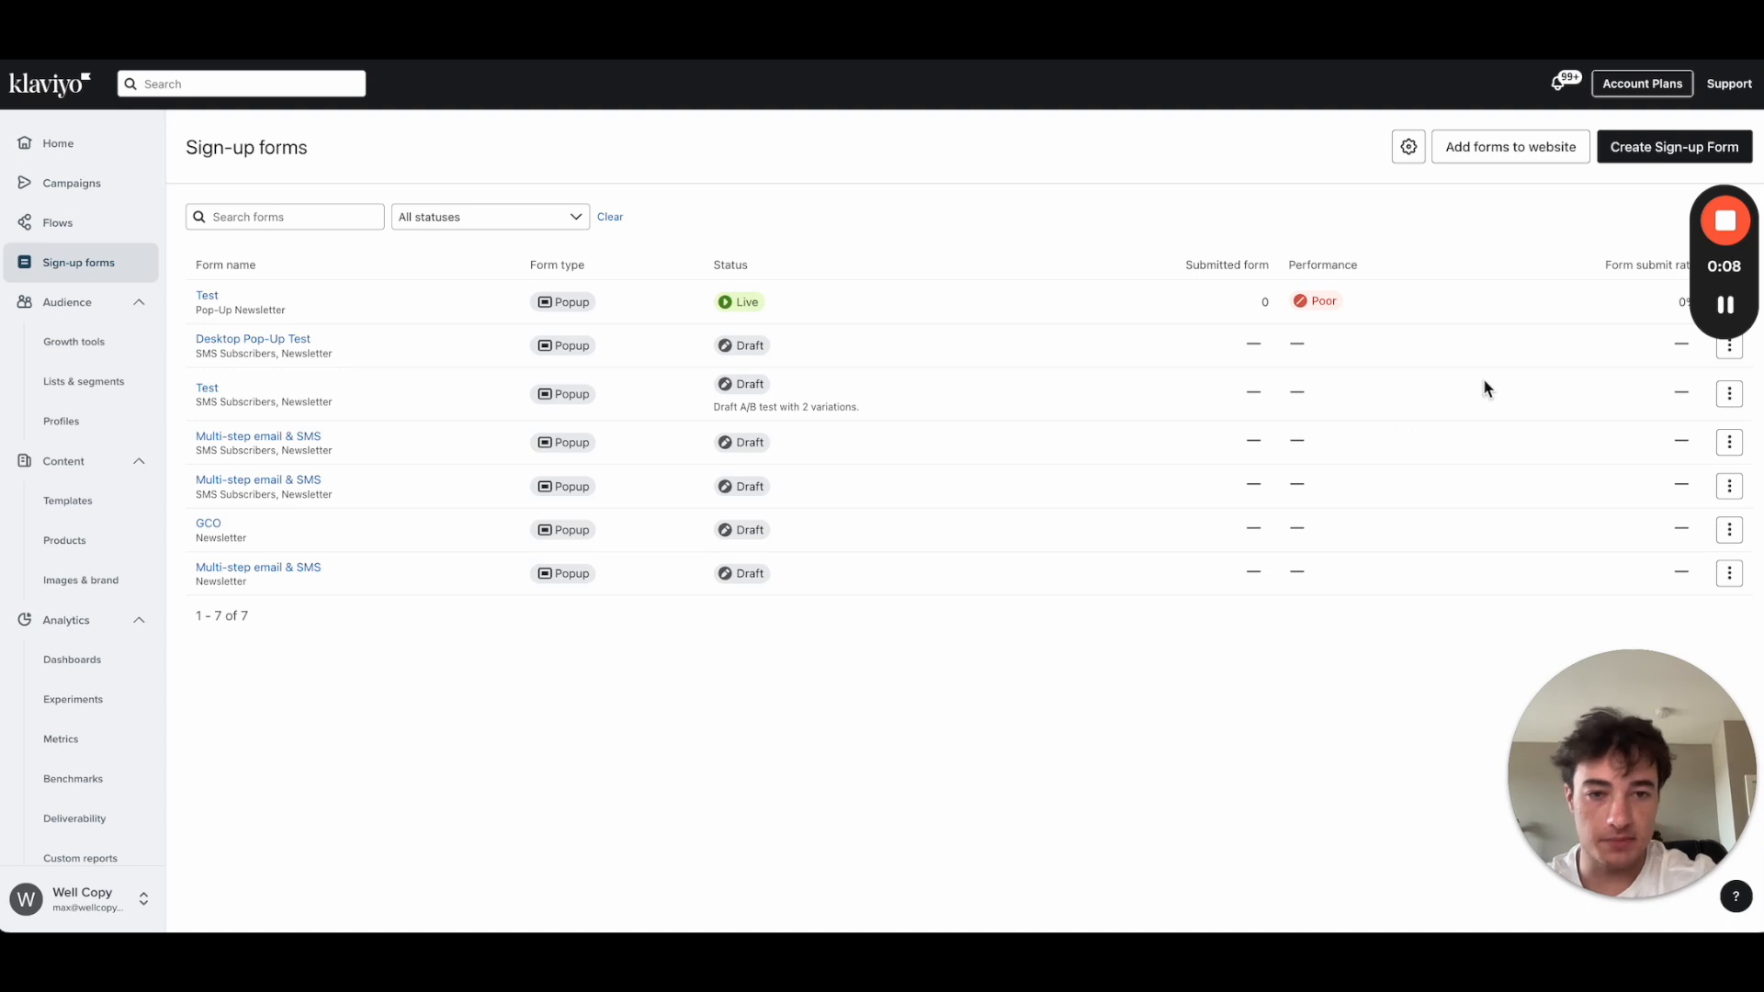
Step: Open the sign-up form template gallery and browse the templates, including Multi-step email & SMS
click(1676, 149)
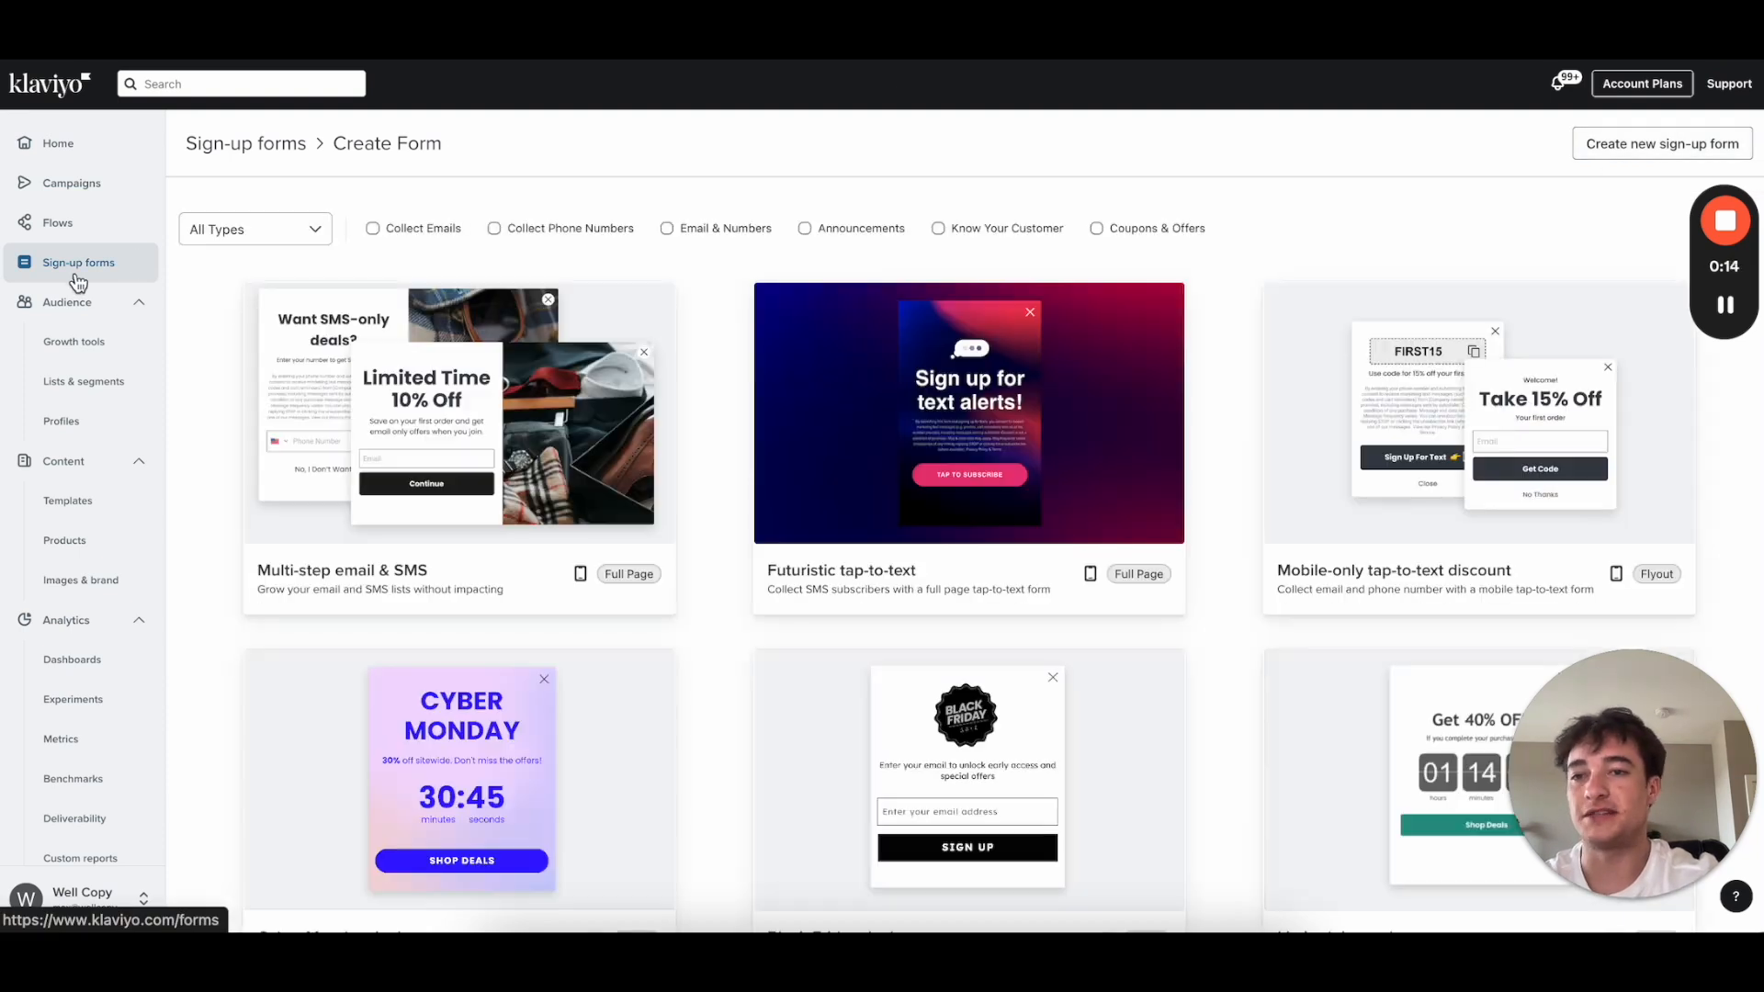
scroll(764, 468, down, 3)
scroll(768, 473, up, 3)
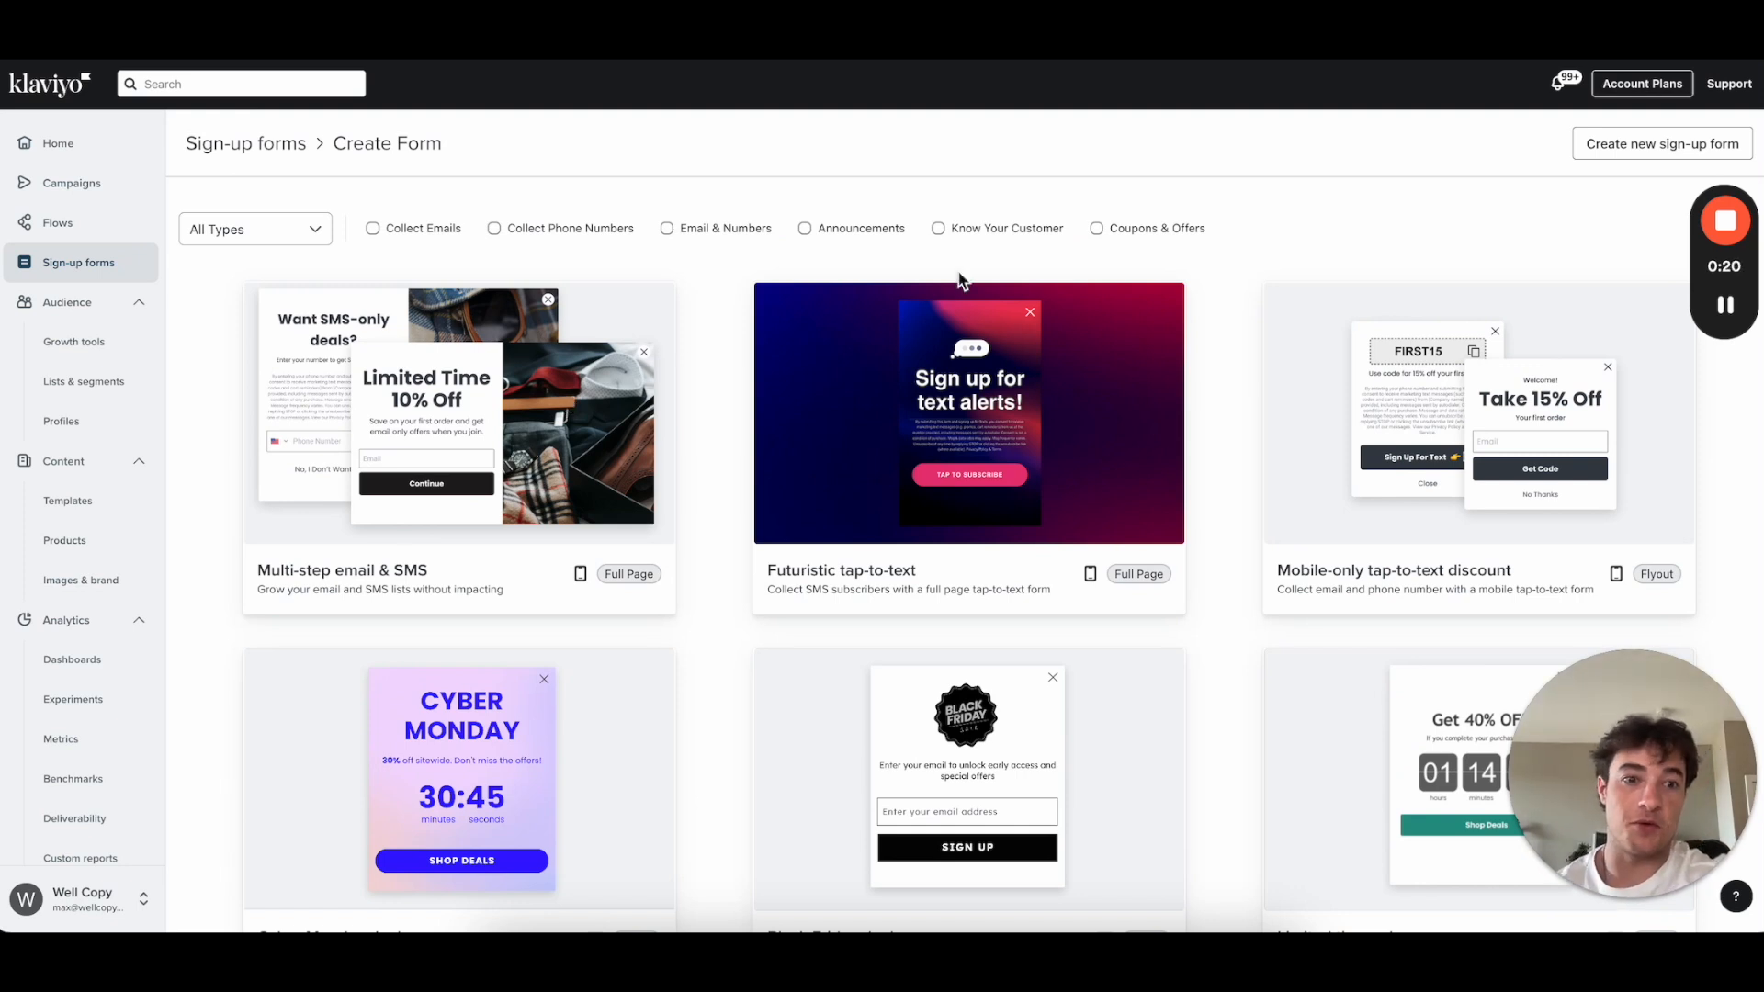
scroll(771, 512, down, 1)
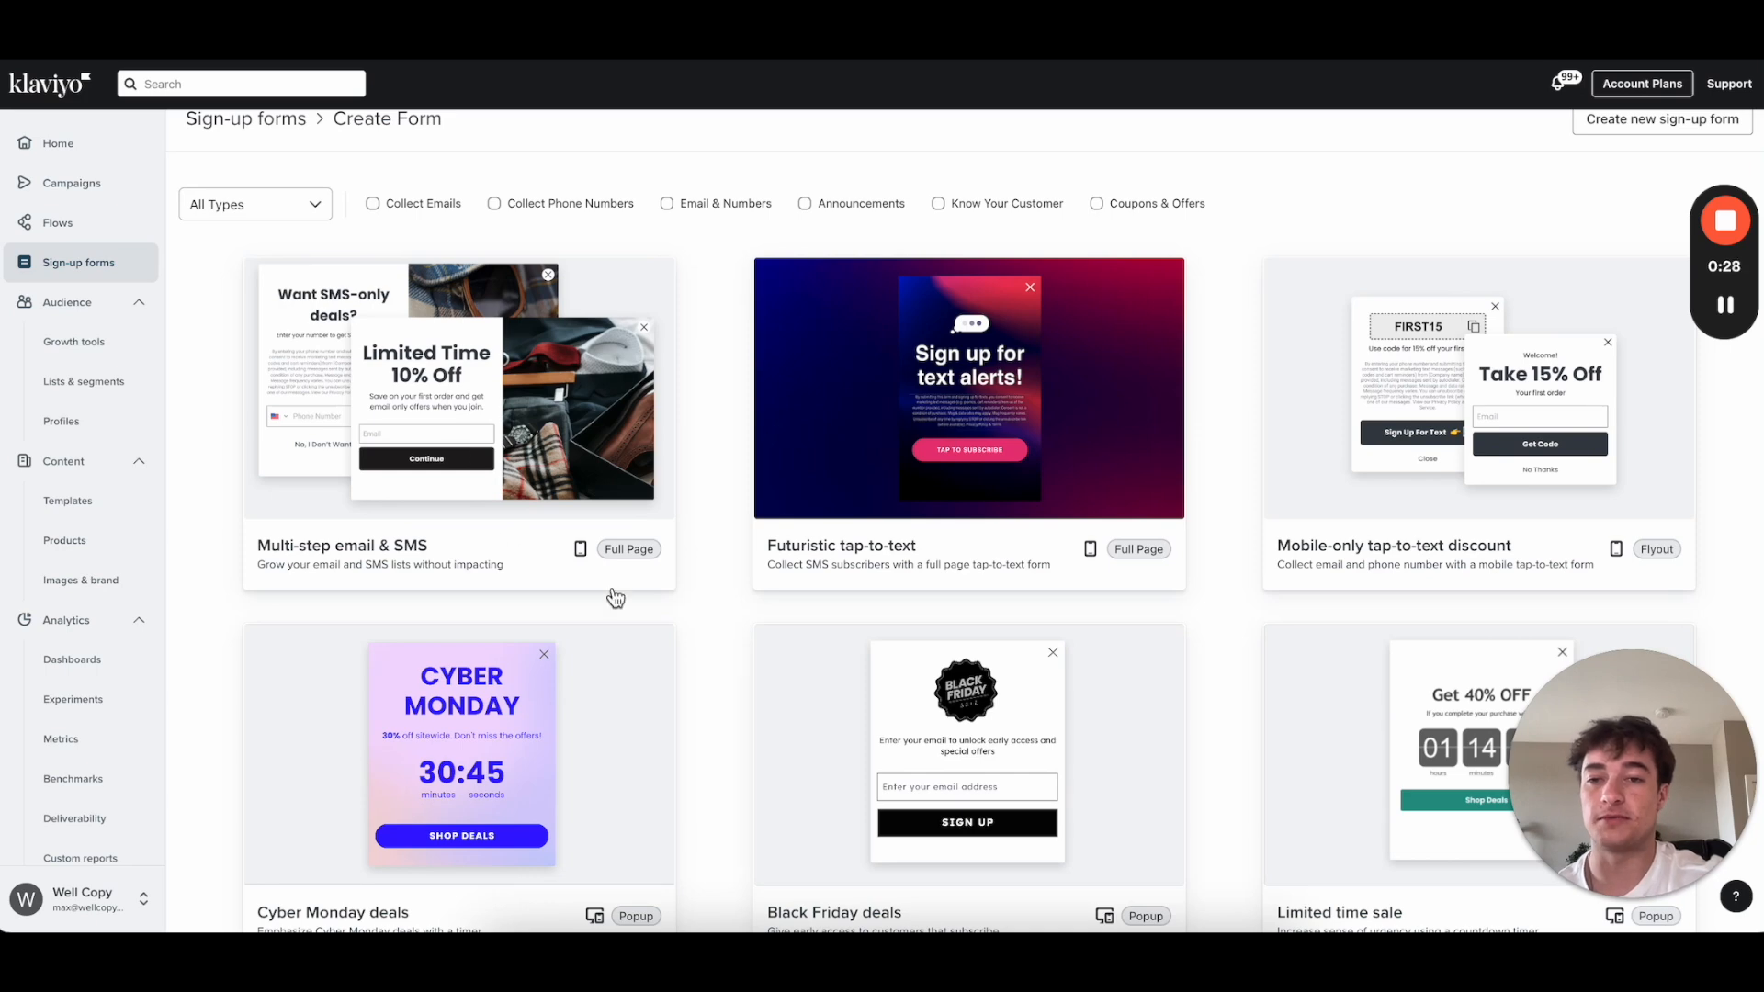
scroll(715, 713, down, 3)
scroll(715, 709, up, 3)
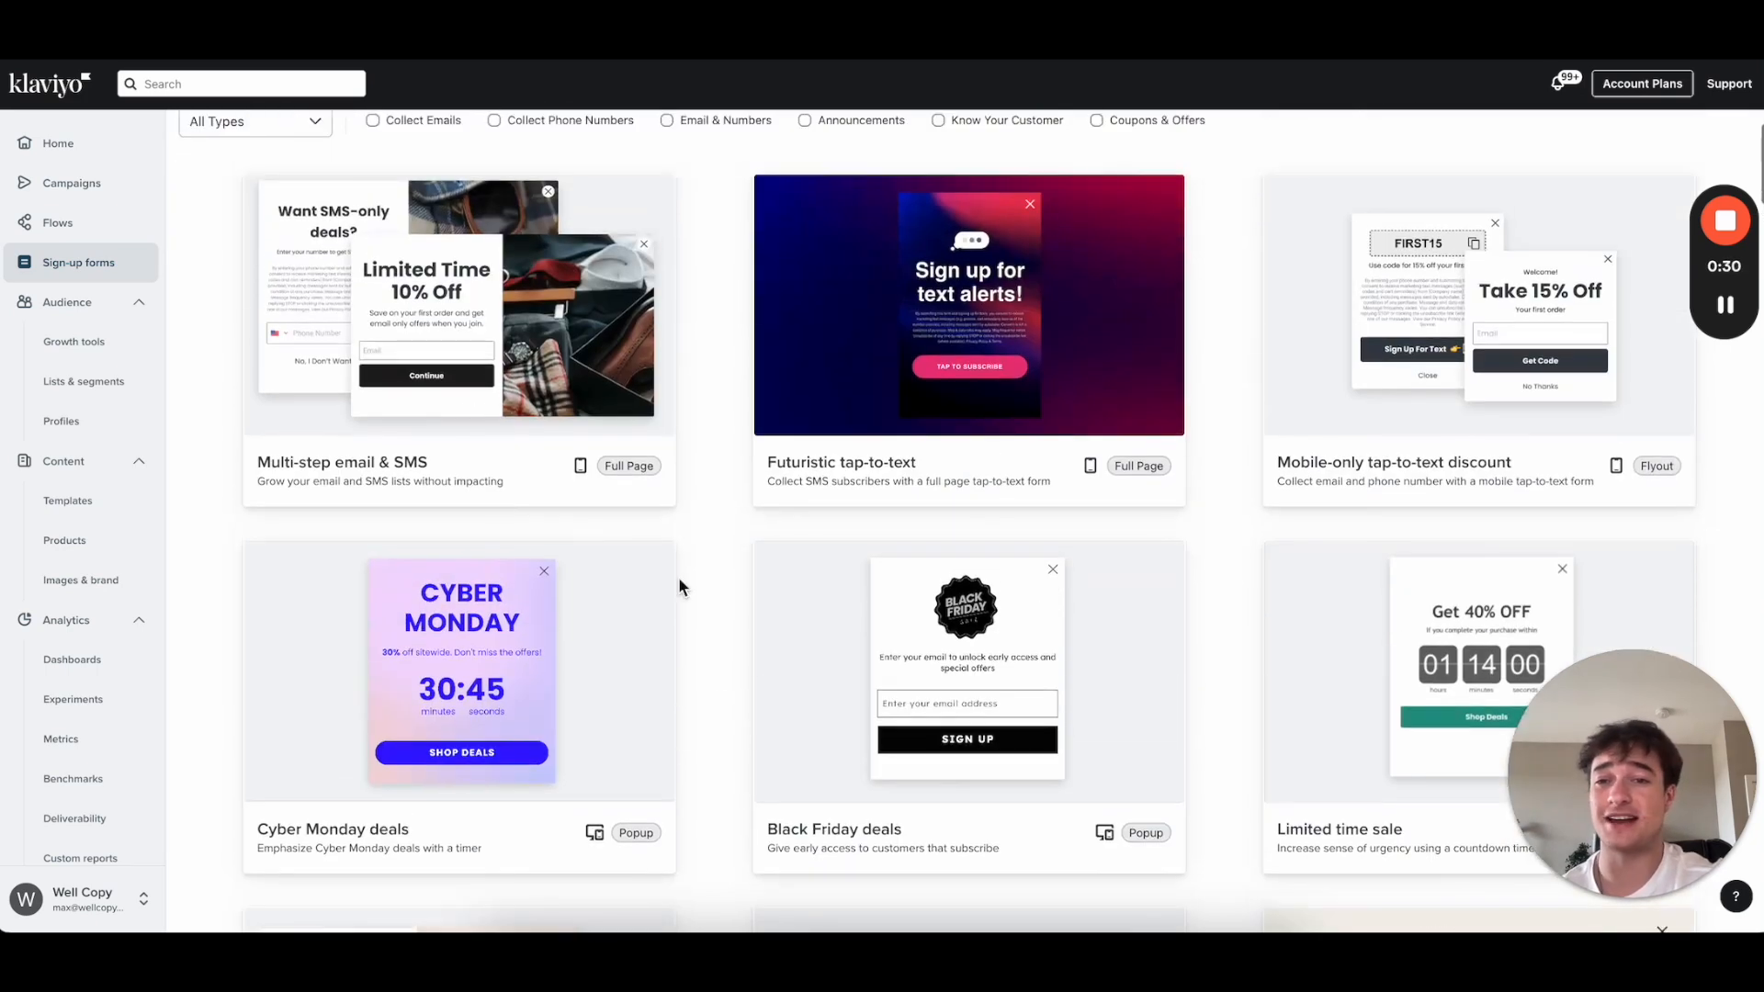
scroll(389, 433, up, 1)
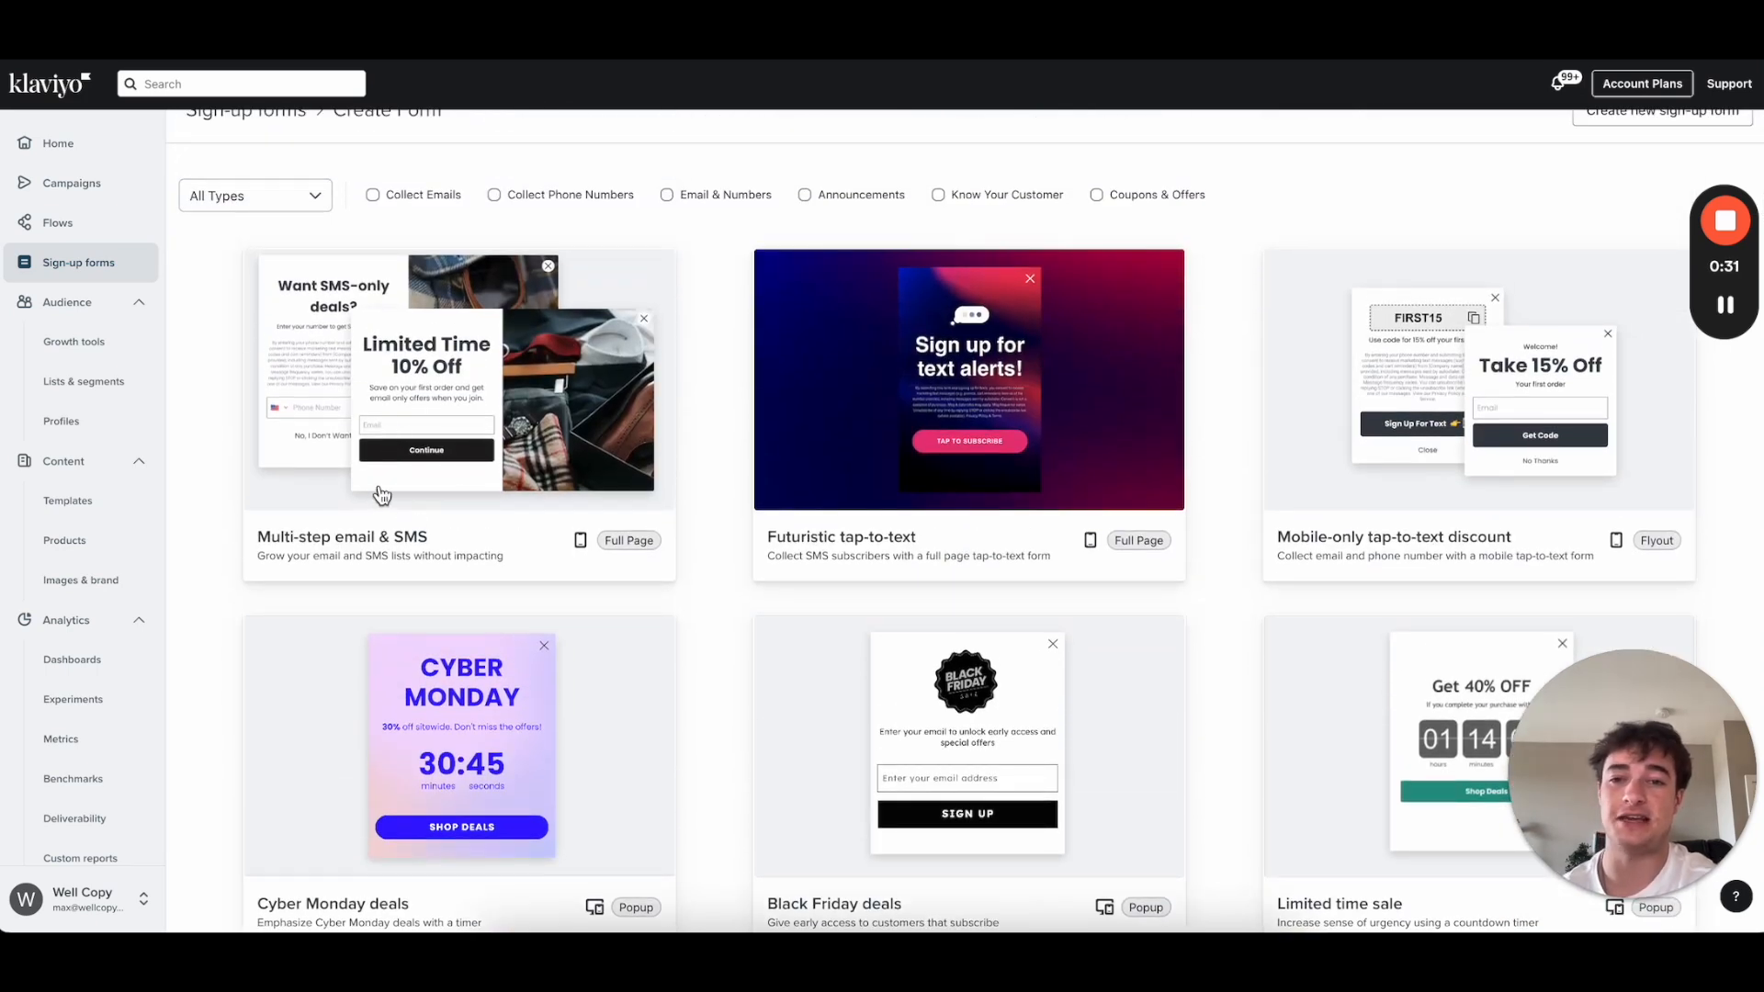
Step: Create a Multi-step email & SMS form named 'Test Video' collecting emails into the Newsletter list
click(539, 459)
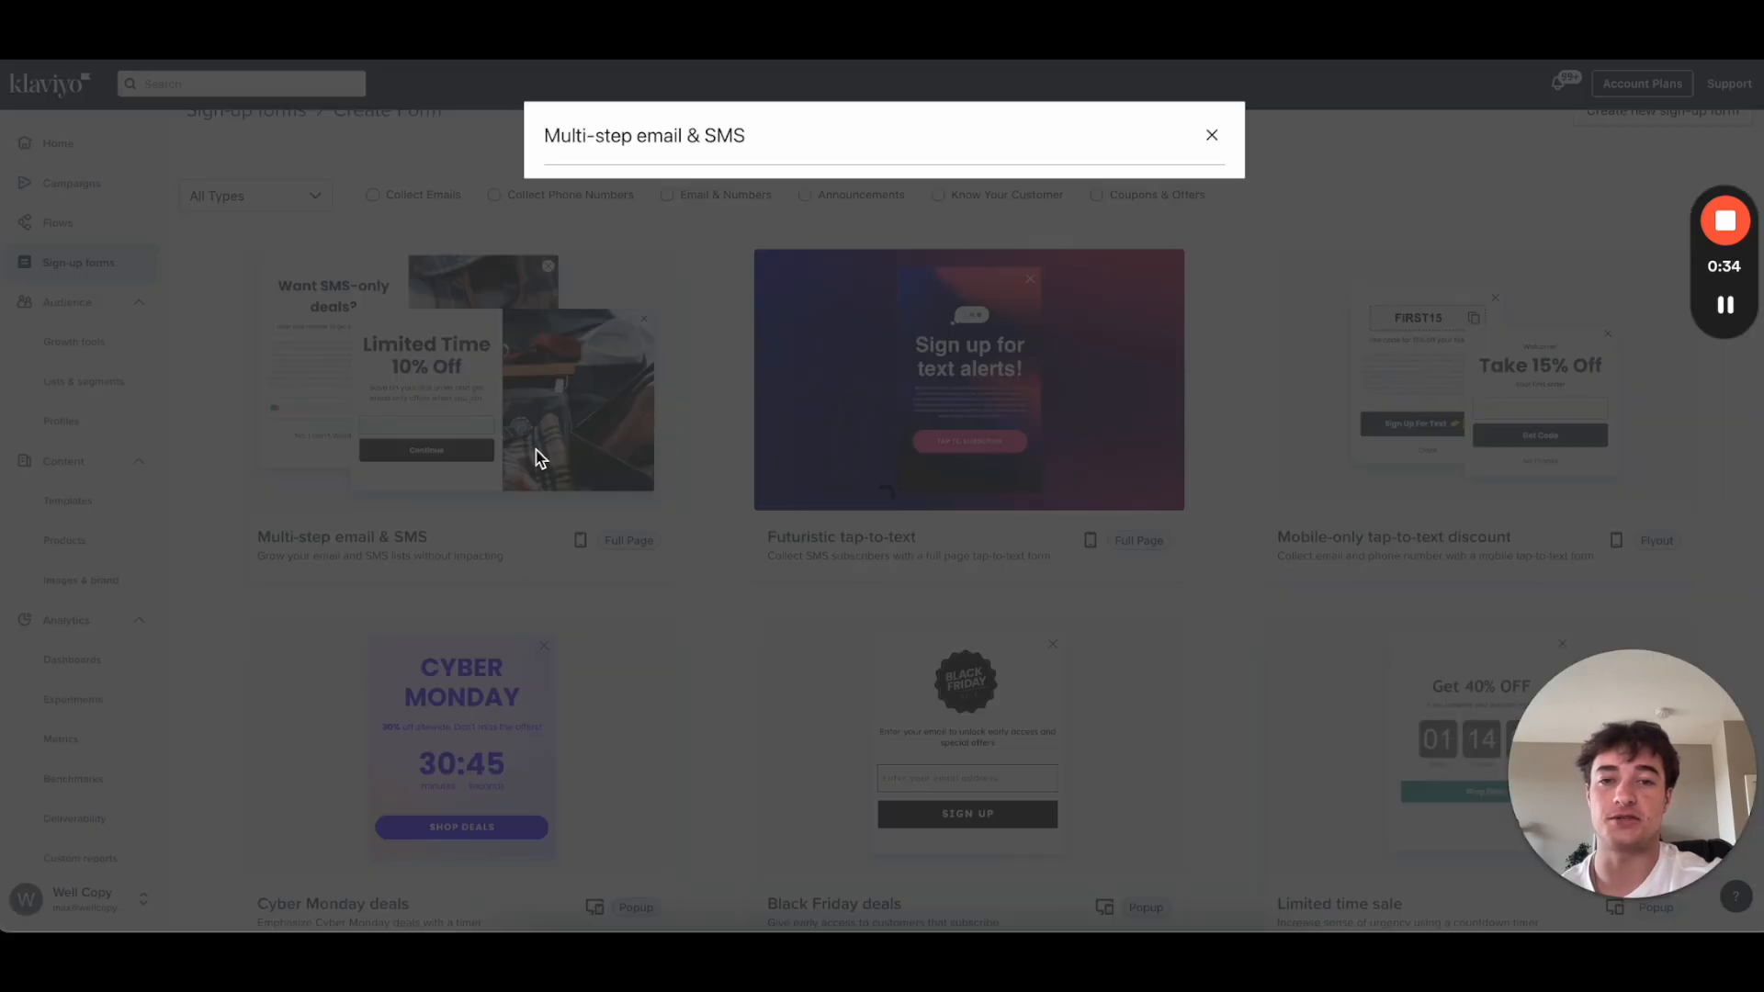
drag(716, 276, 414, 276)
text(Test Video)
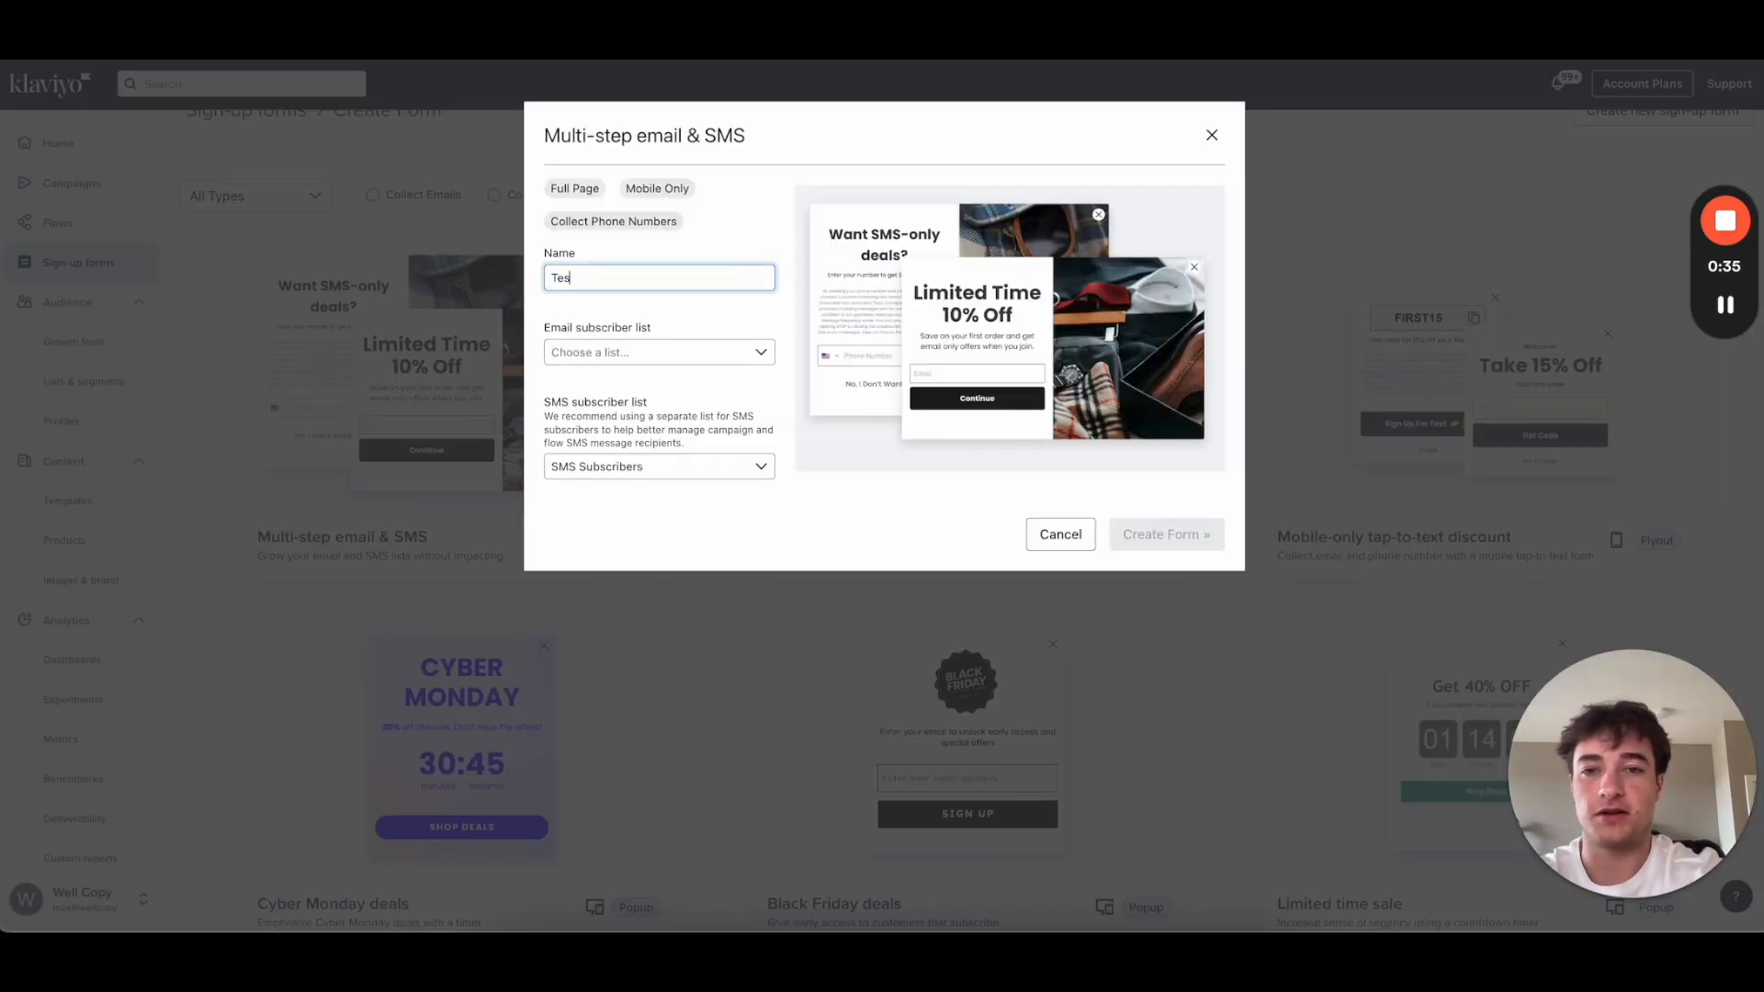
click(599, 357)
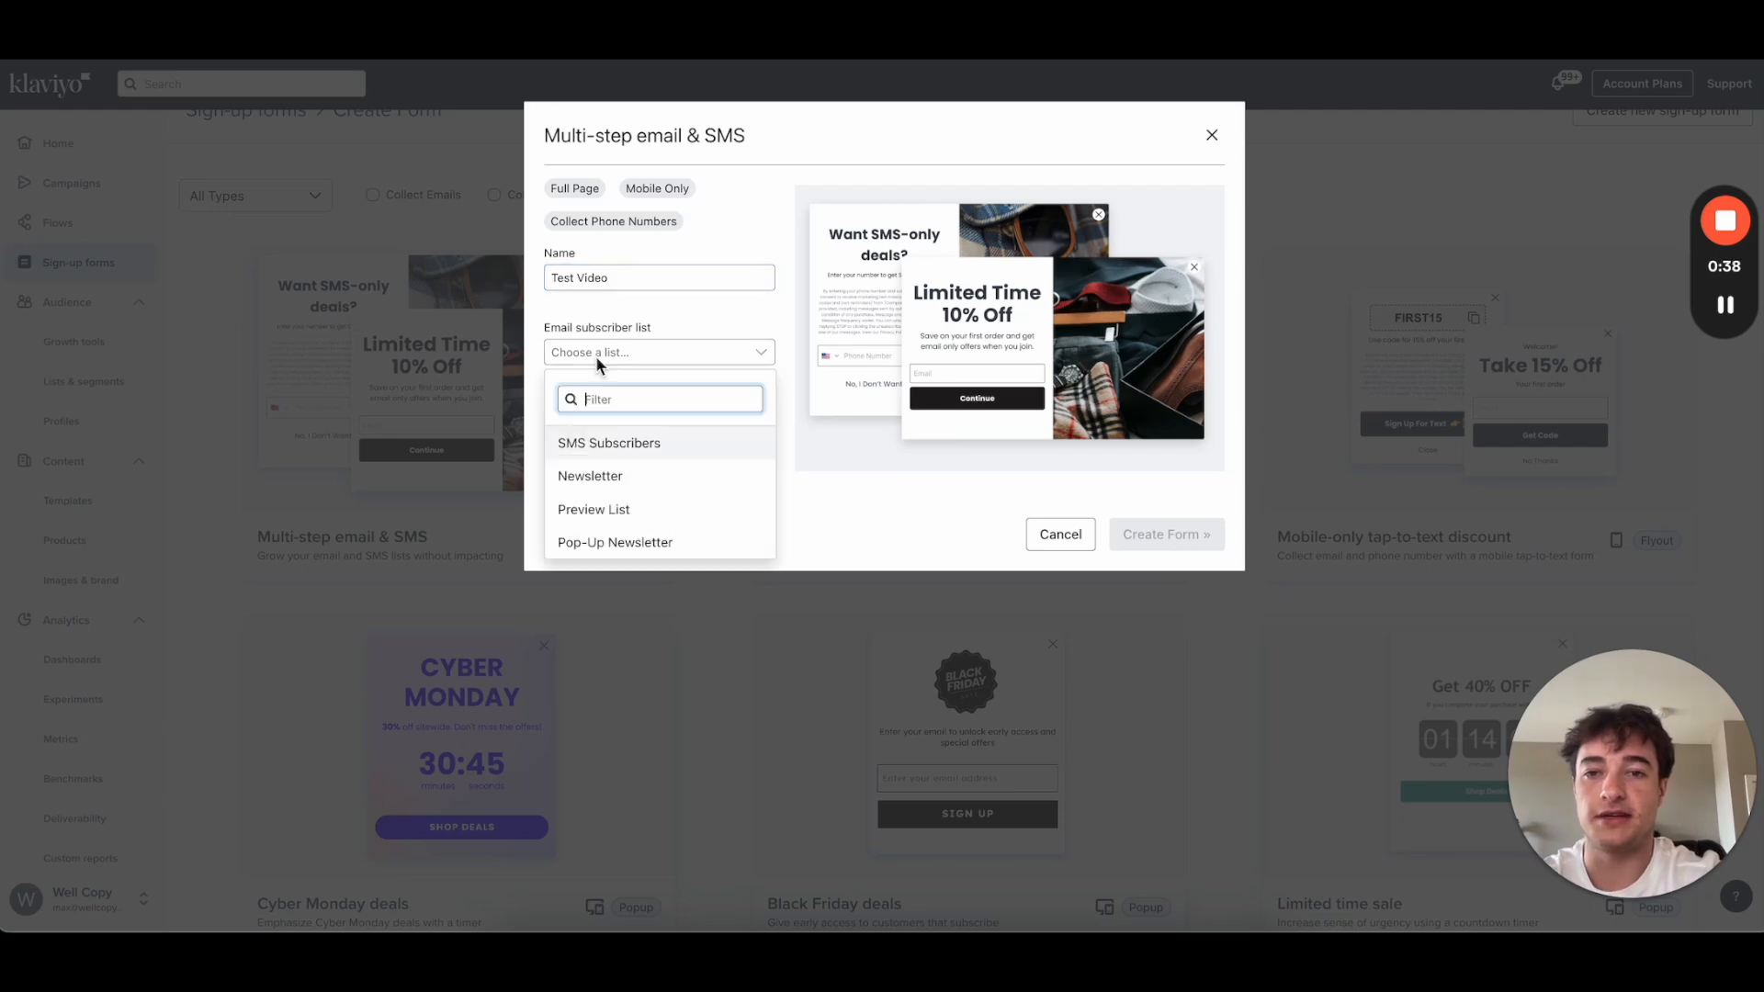
click(646, 485)
drag(544, 401, 648, 403)
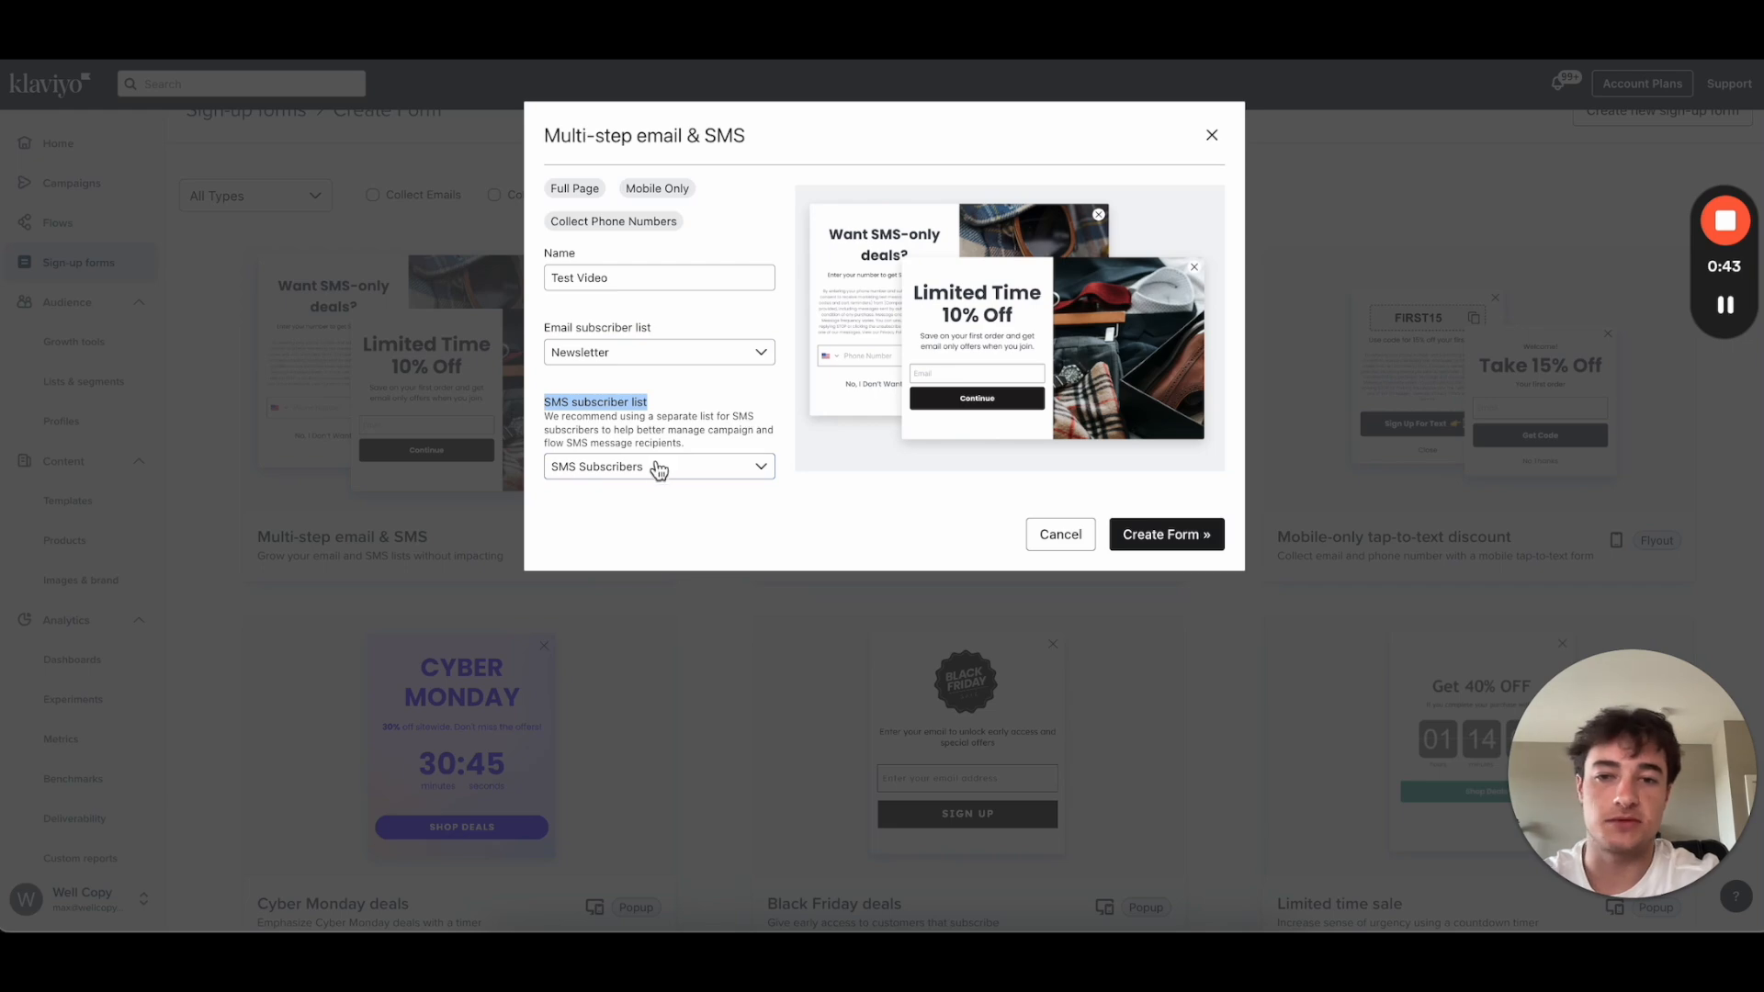
click(1188, 542)
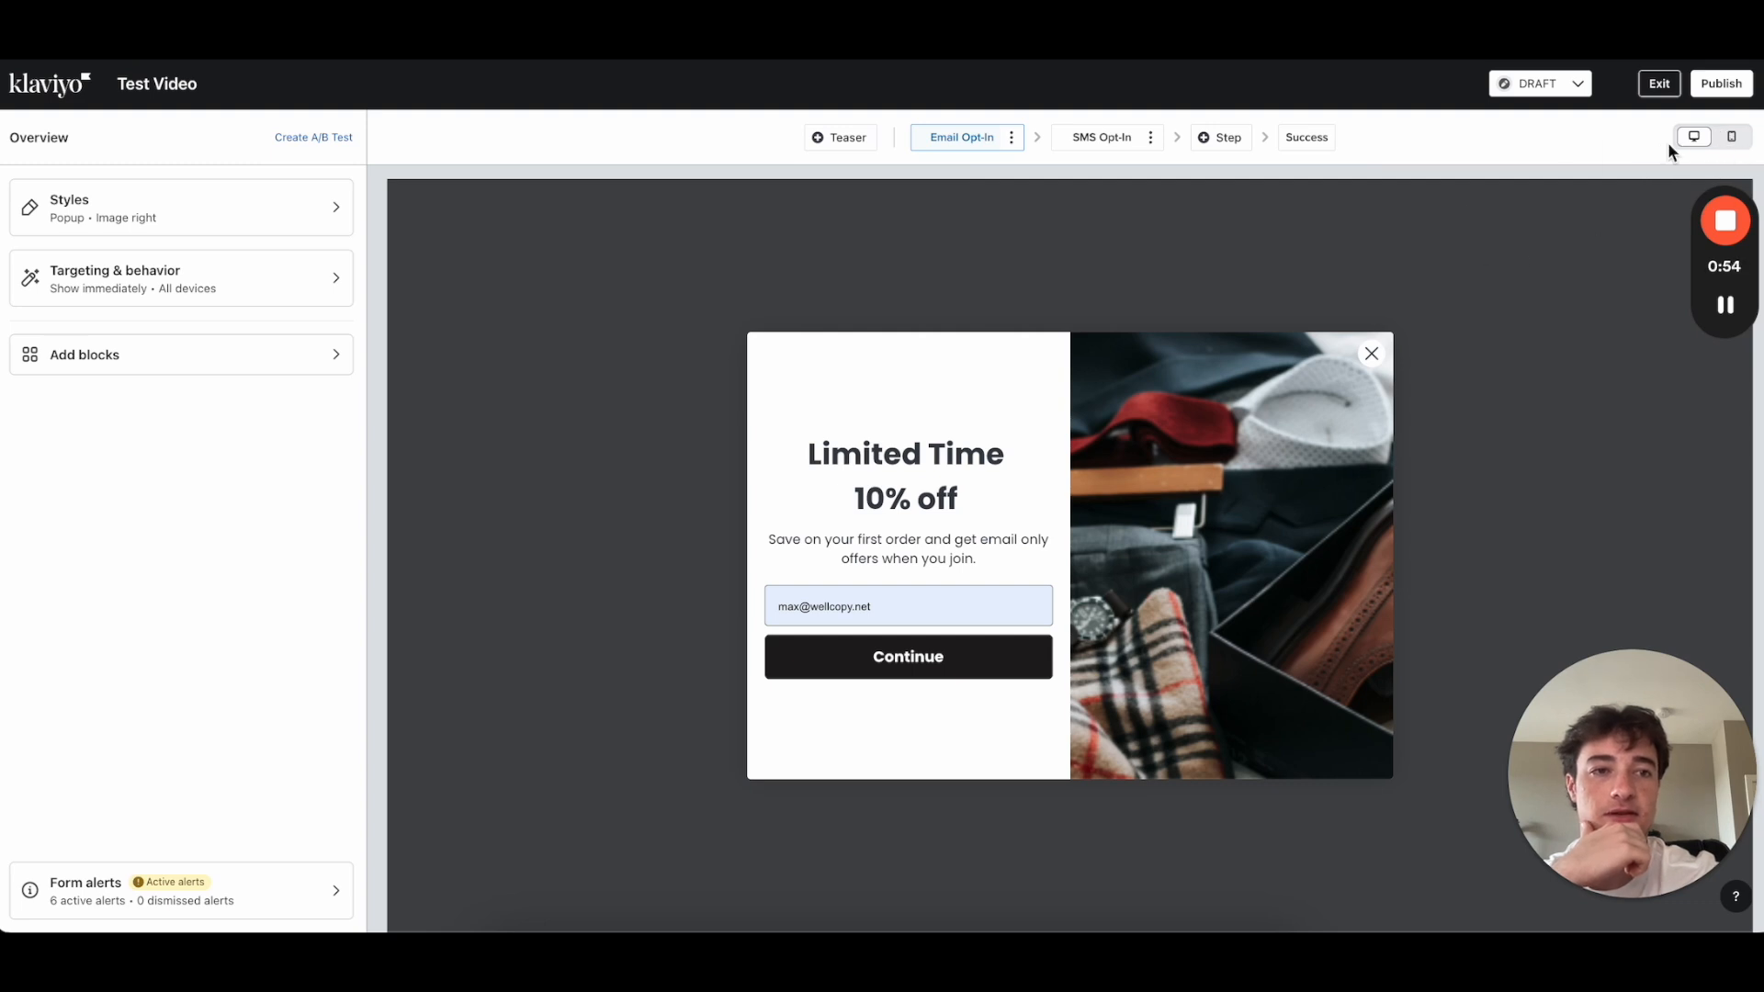
Step: Preview the popup on mobile and desktop, then set Targeting & behavior Devices to Mobile only
click(1731, 136)
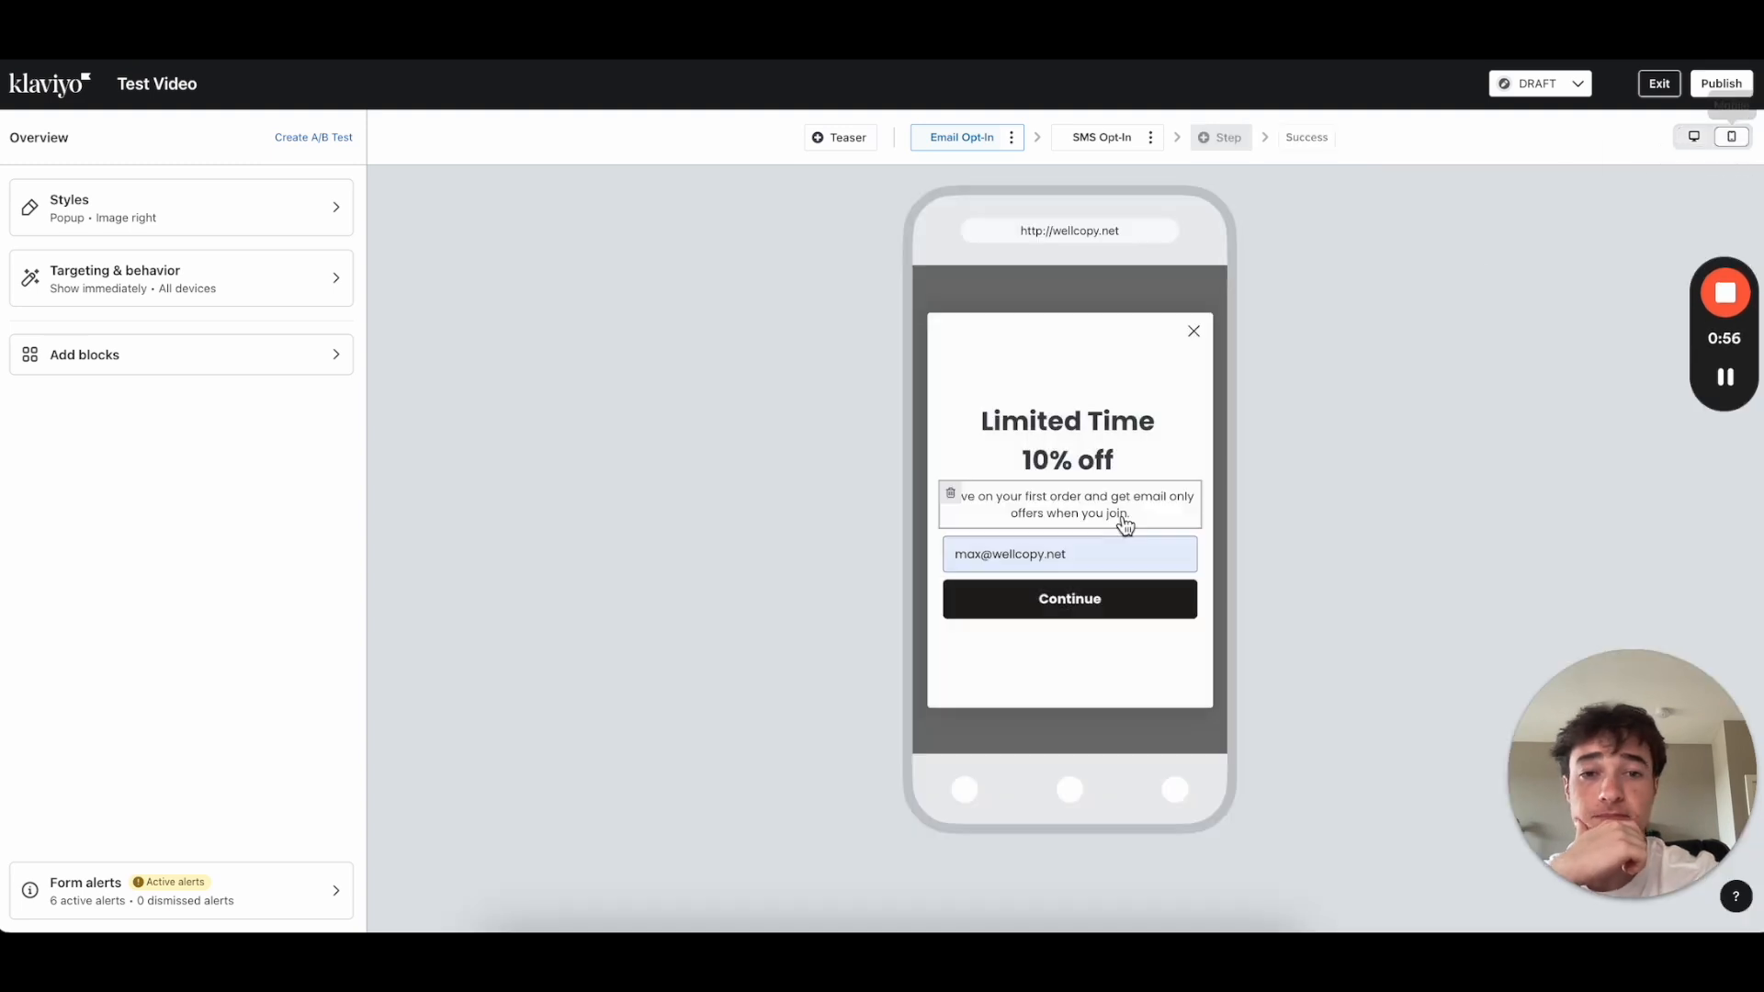
click(1692, 138)
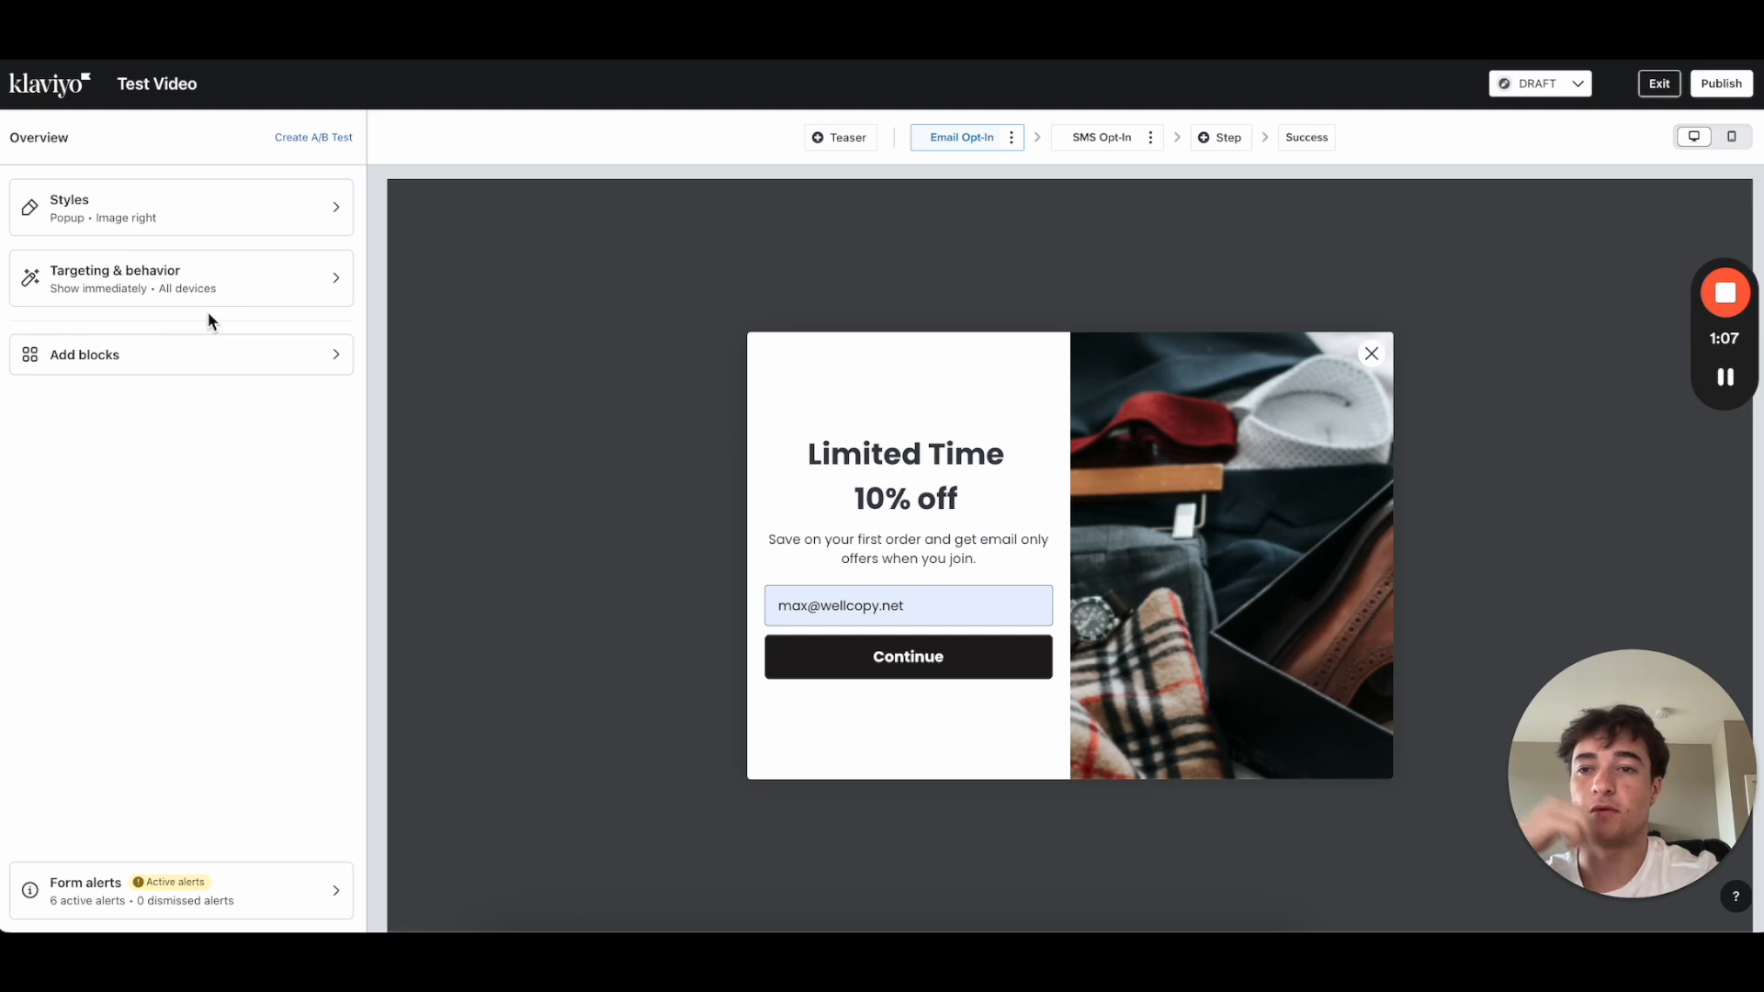
click(181, 286)
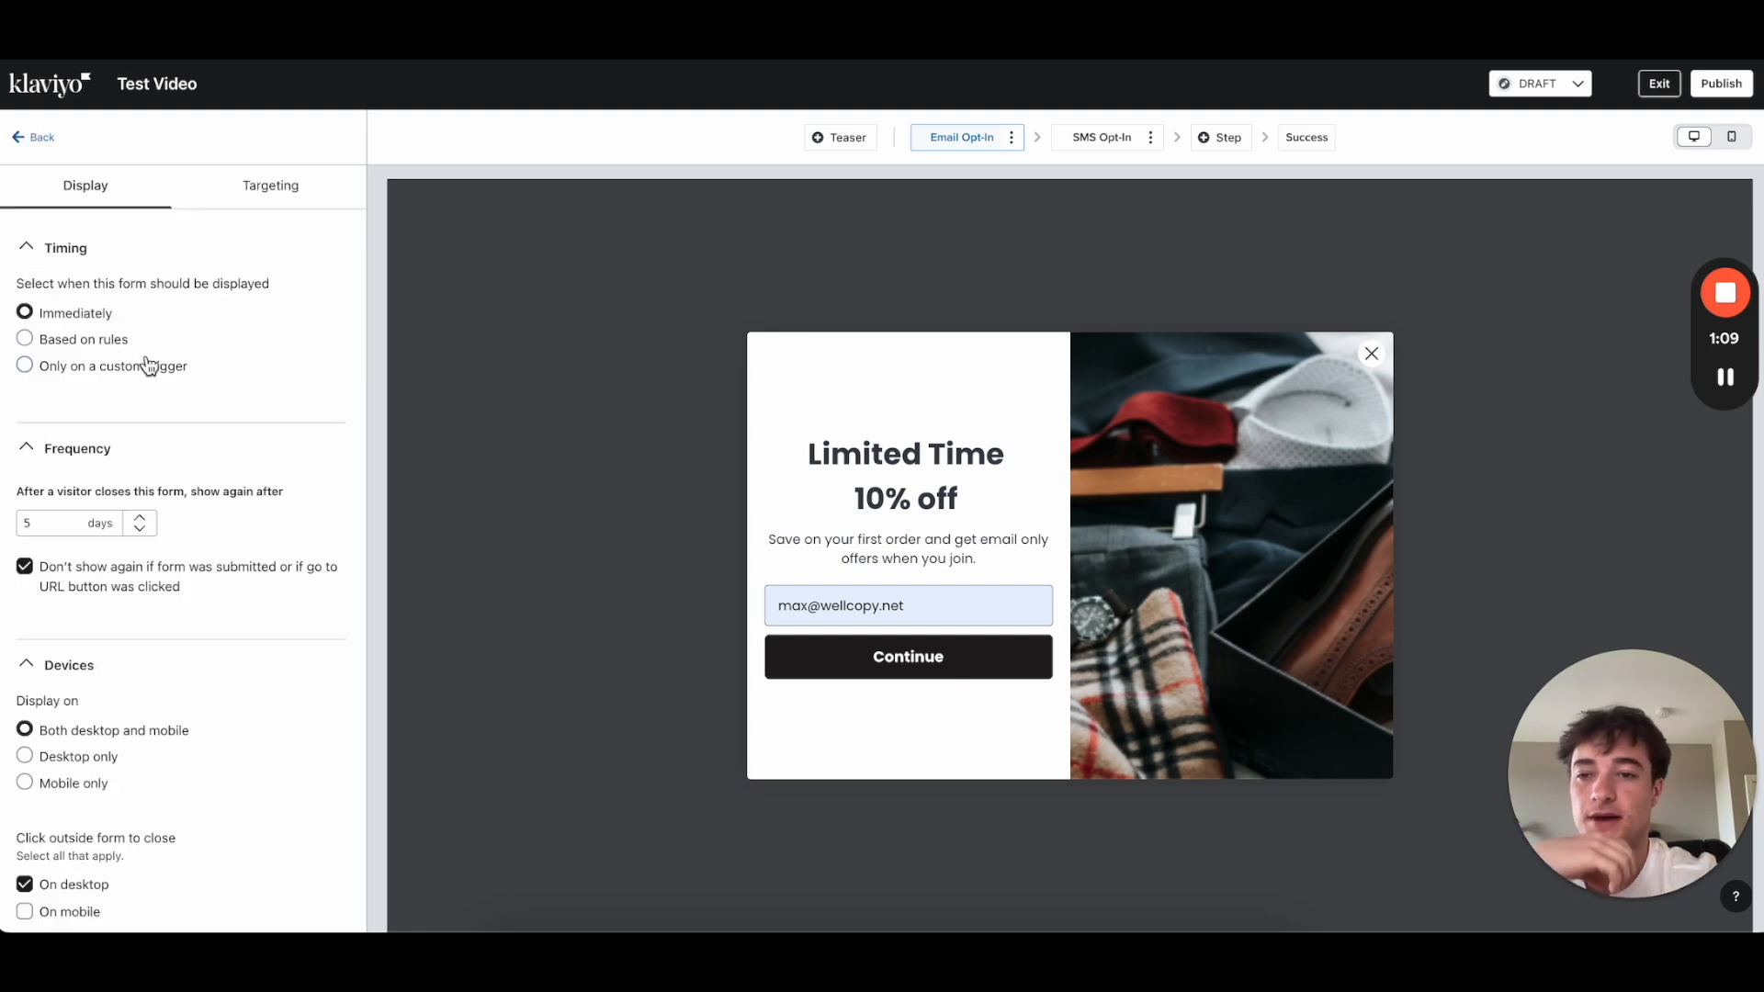
scroll(147, 365, down, 1)
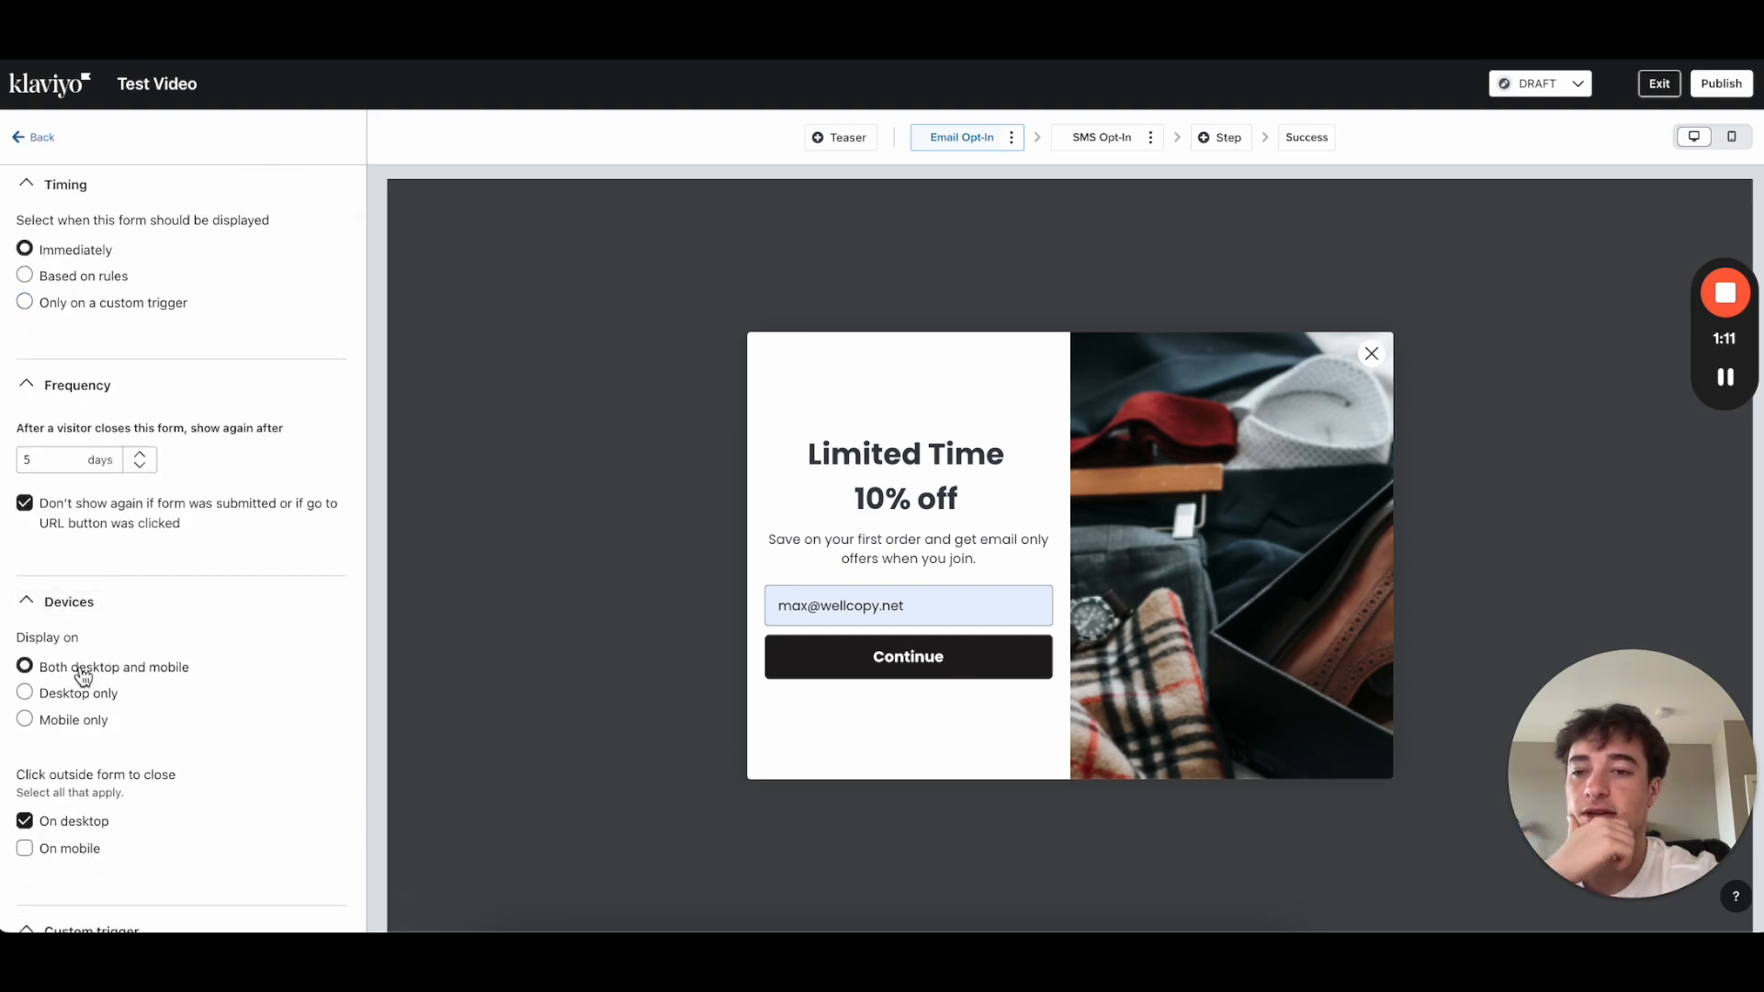
click(25, 720)
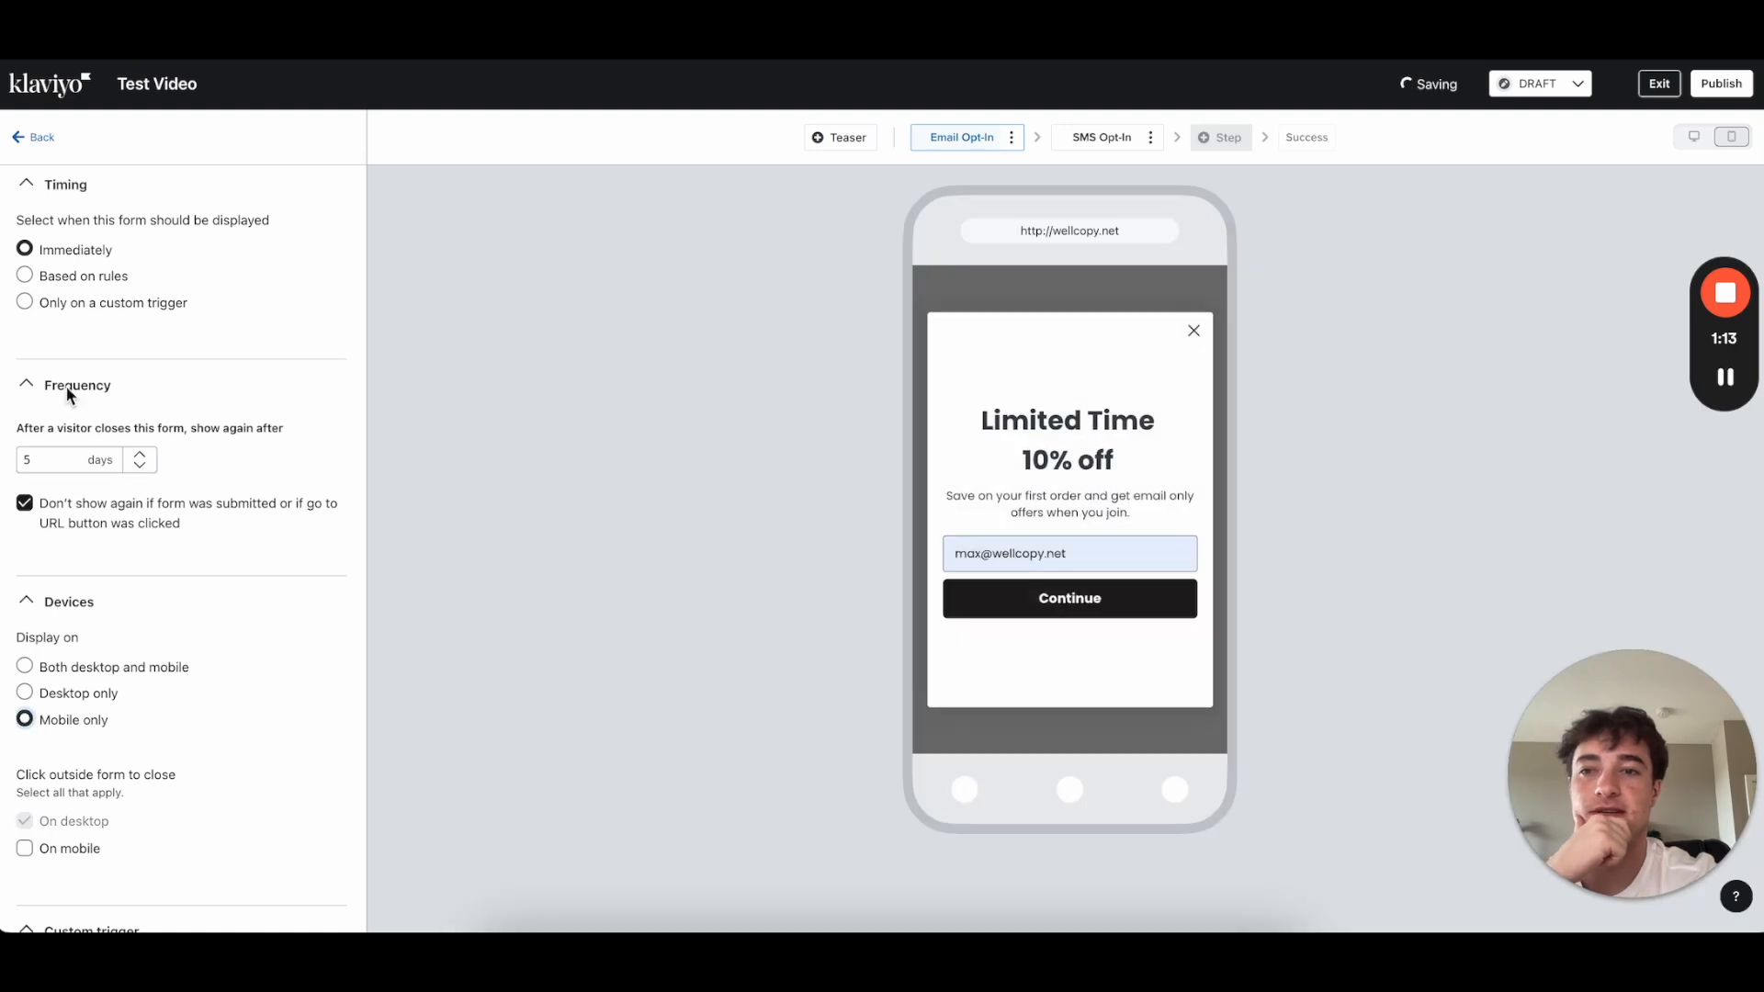
click(37, 138)
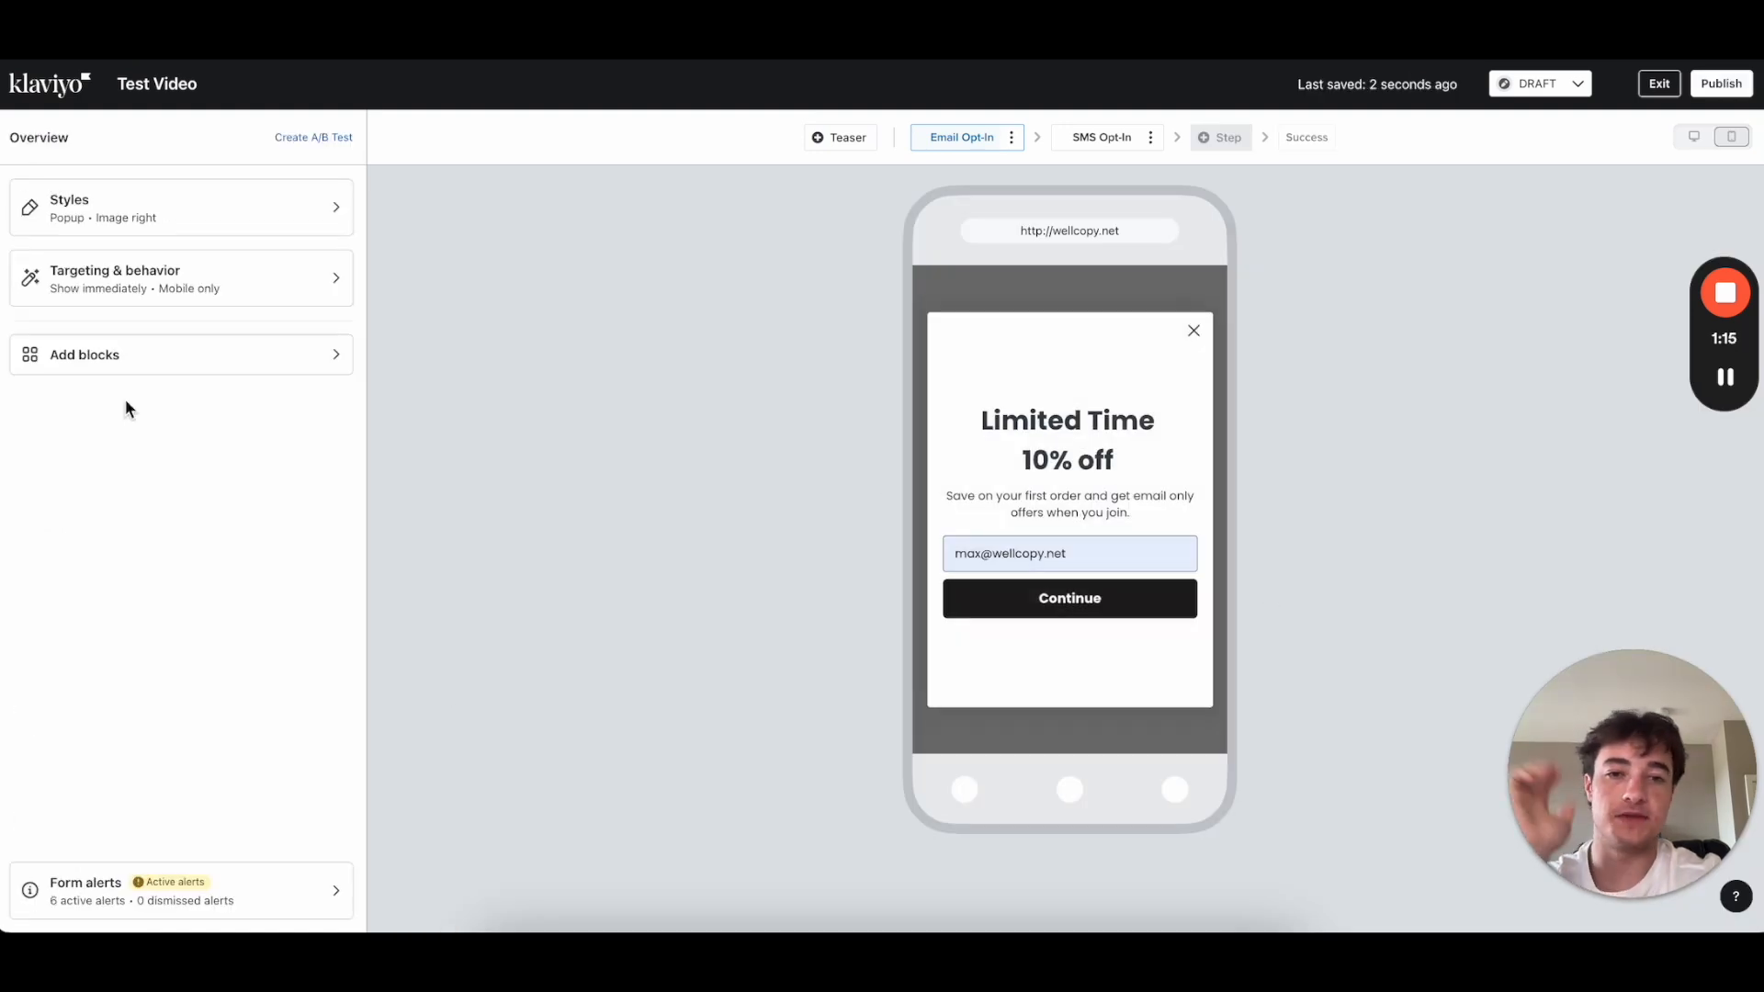
Step: Inspect the Email Opt-In headline, description and Continue button, selecting all the description text
click(1092, 459)
click(1079, 501)
click(1066, 598)
click(1072, 500)
key(ctrl+a)
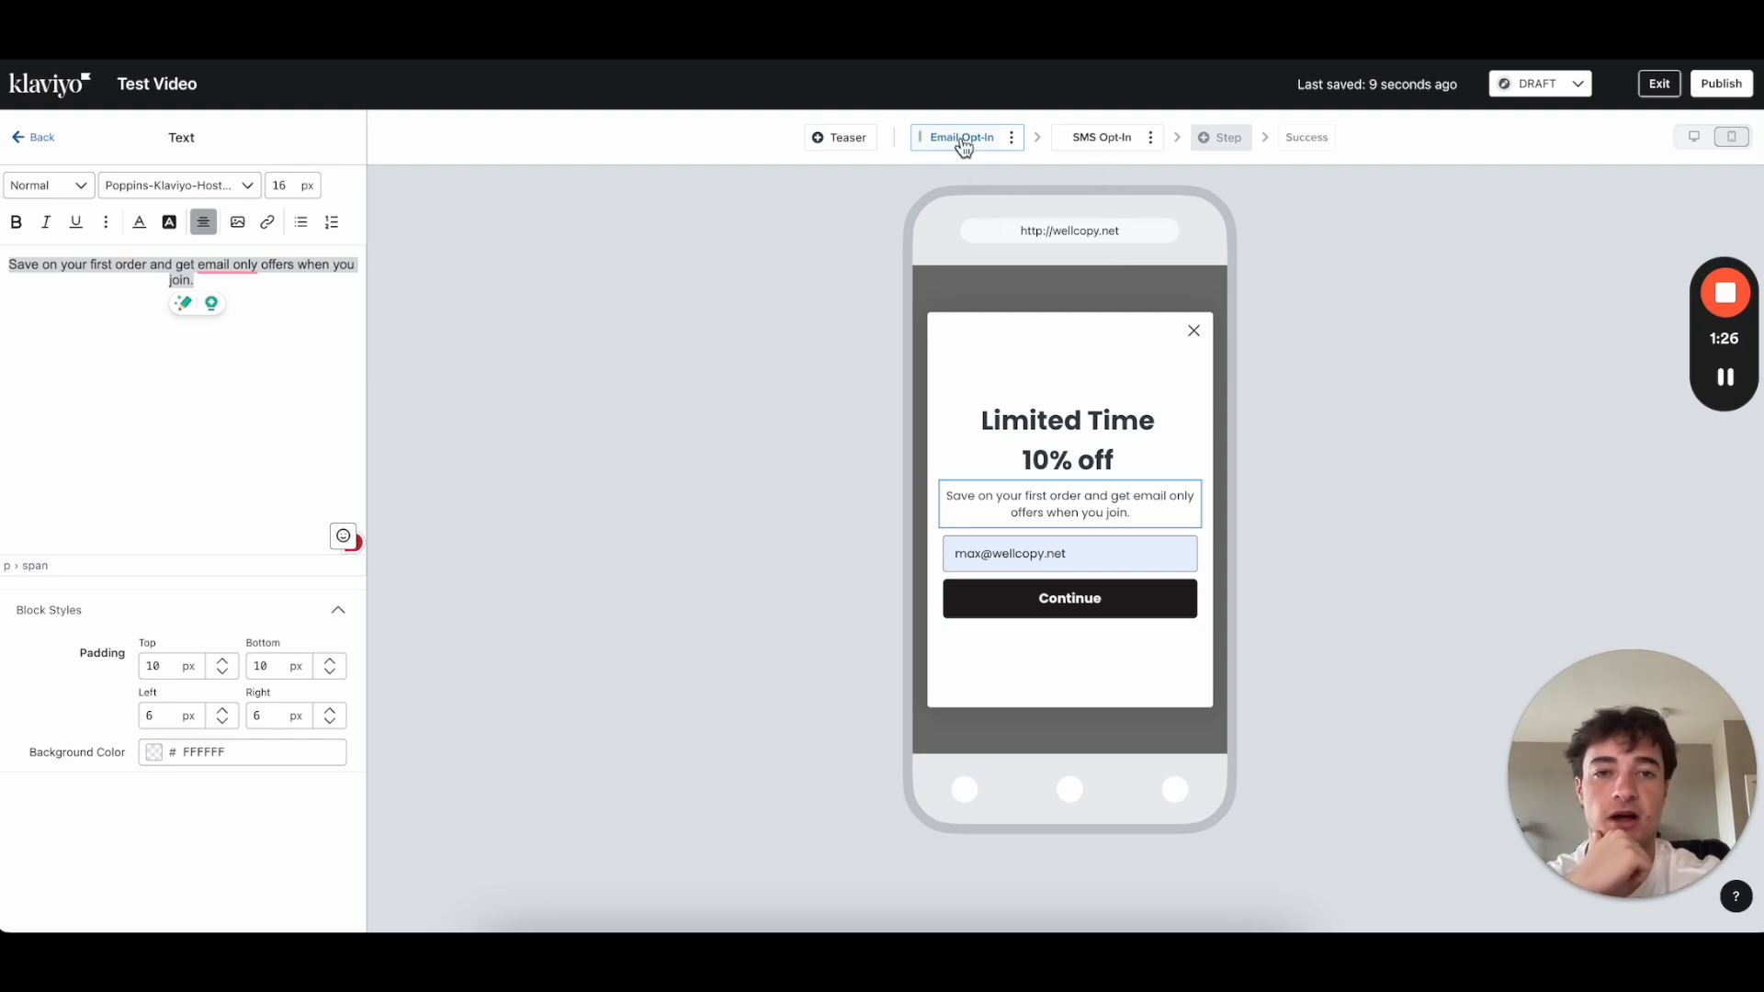
Step: Switch to the SMS Opt-In step, check its Subscribe via SMS button, and show the blocks library
click(1086, 147)
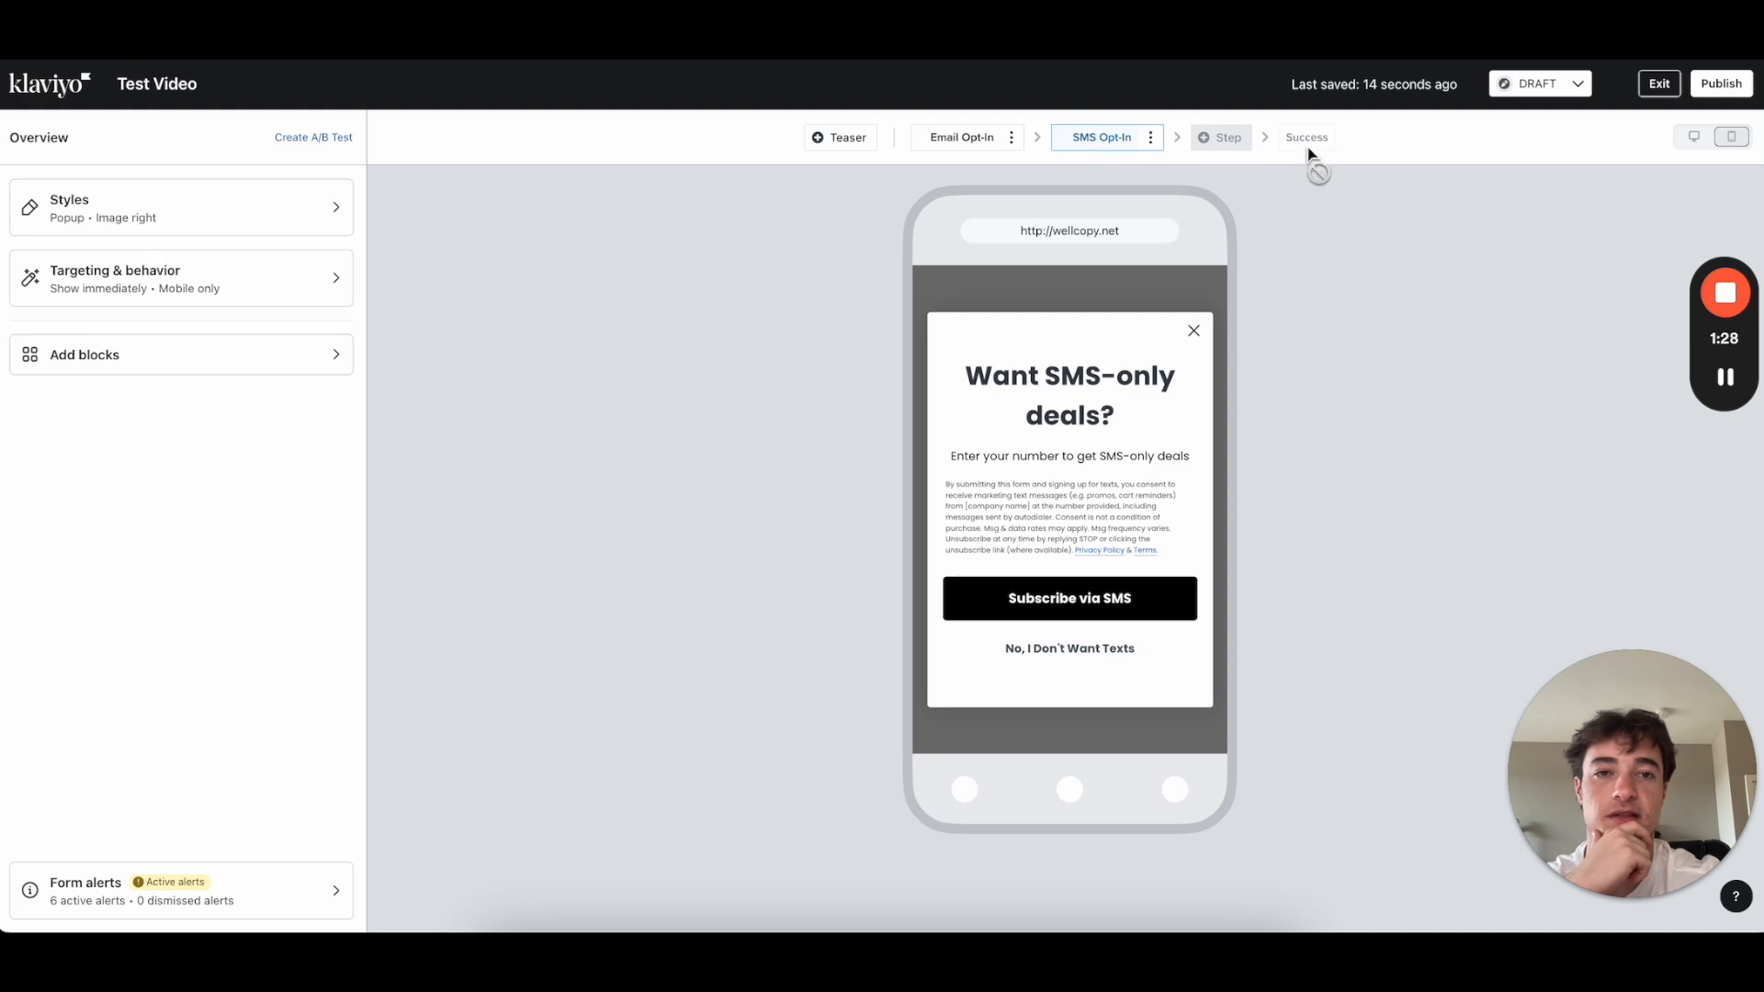
click(1093, 588)
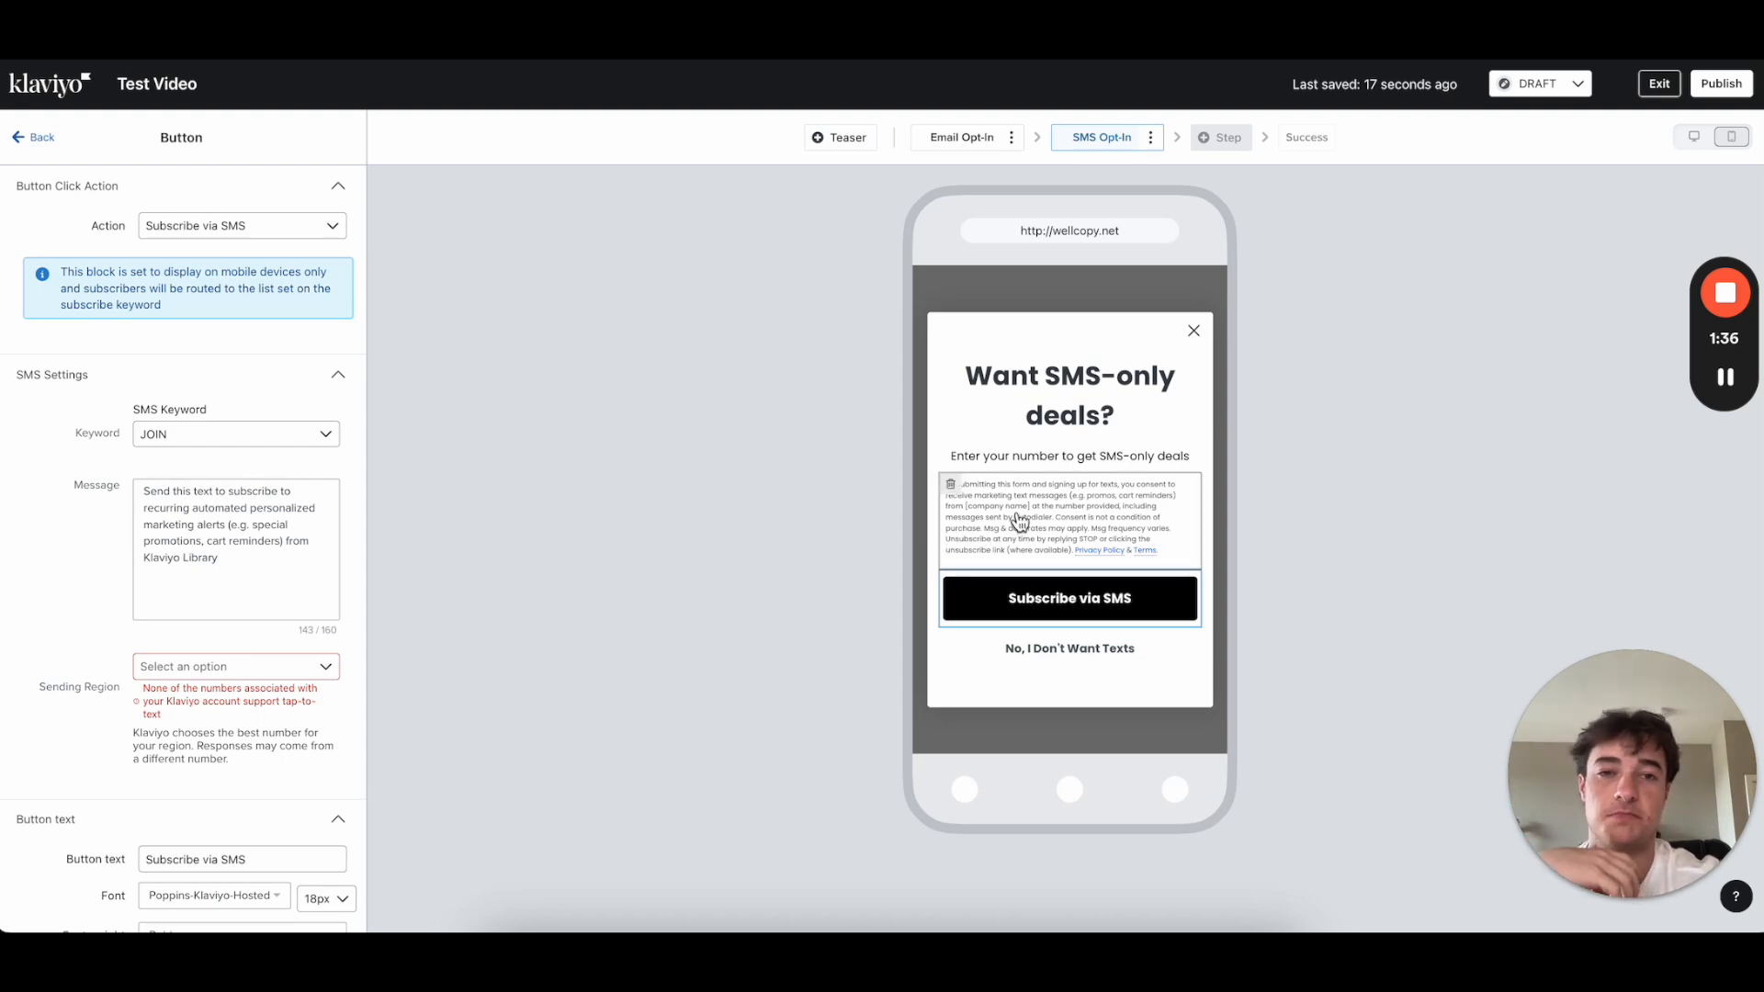
click(37, 143)
click(240, 366)
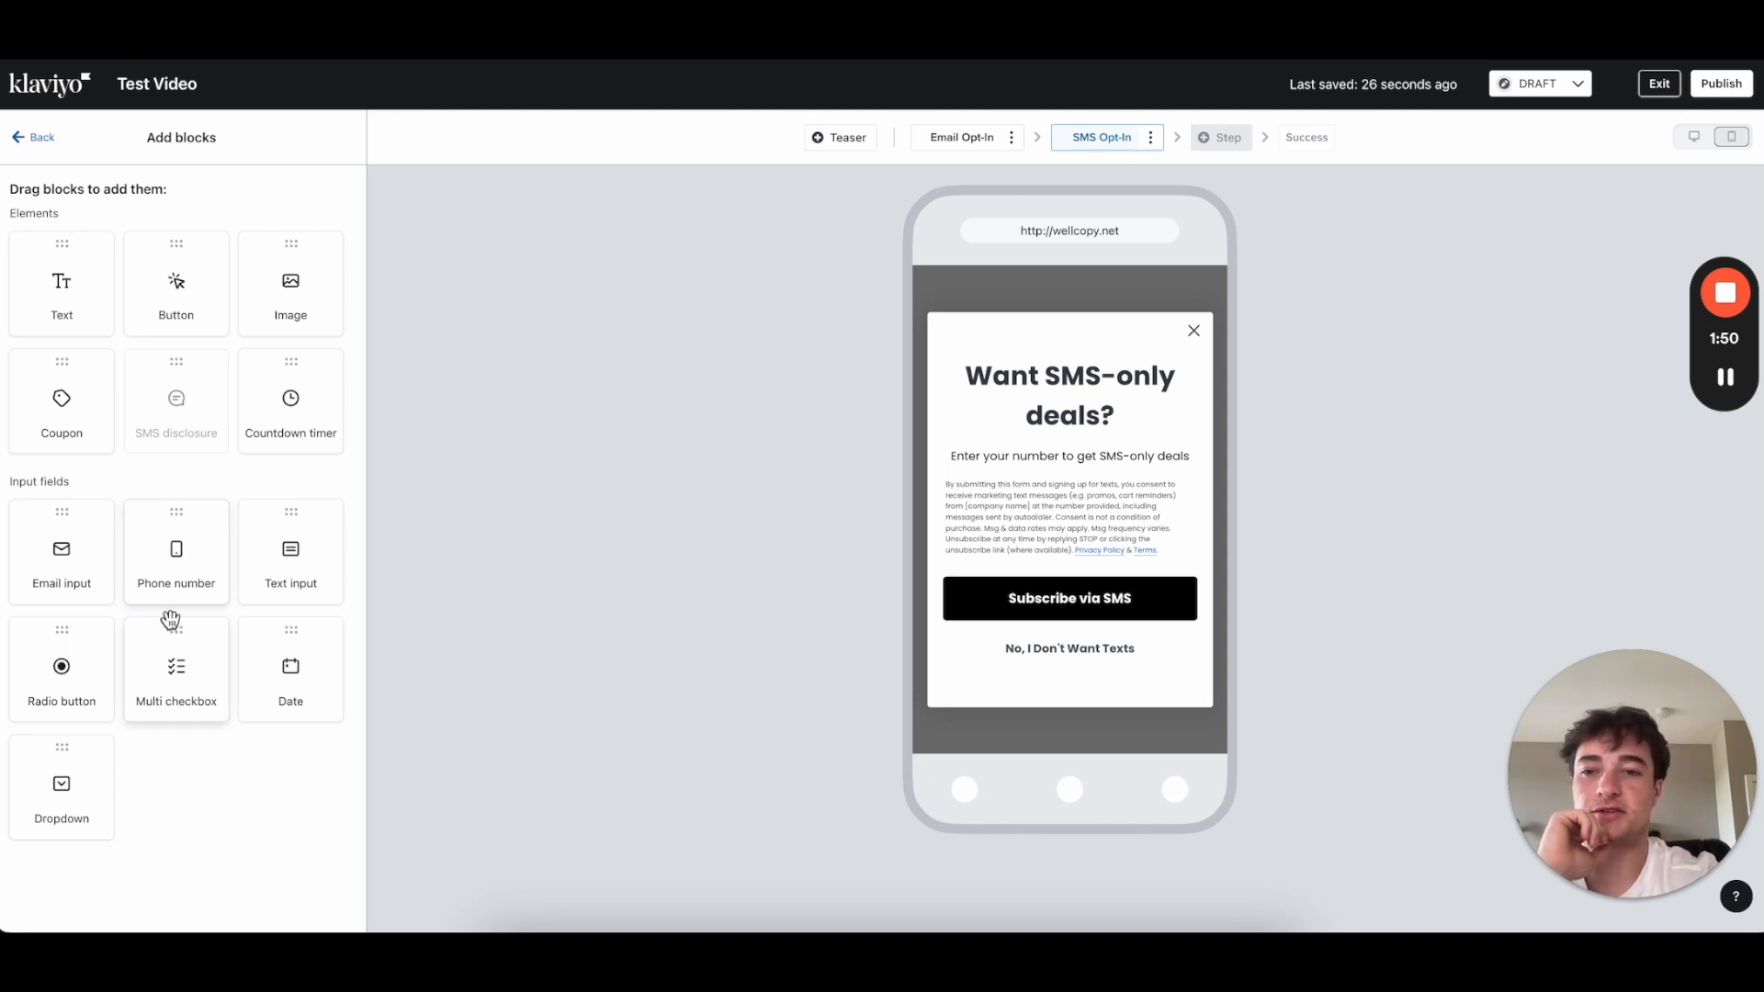
Step: Add a Phone number field under the SMS Opt-In step's subtitle
click(35, 138)
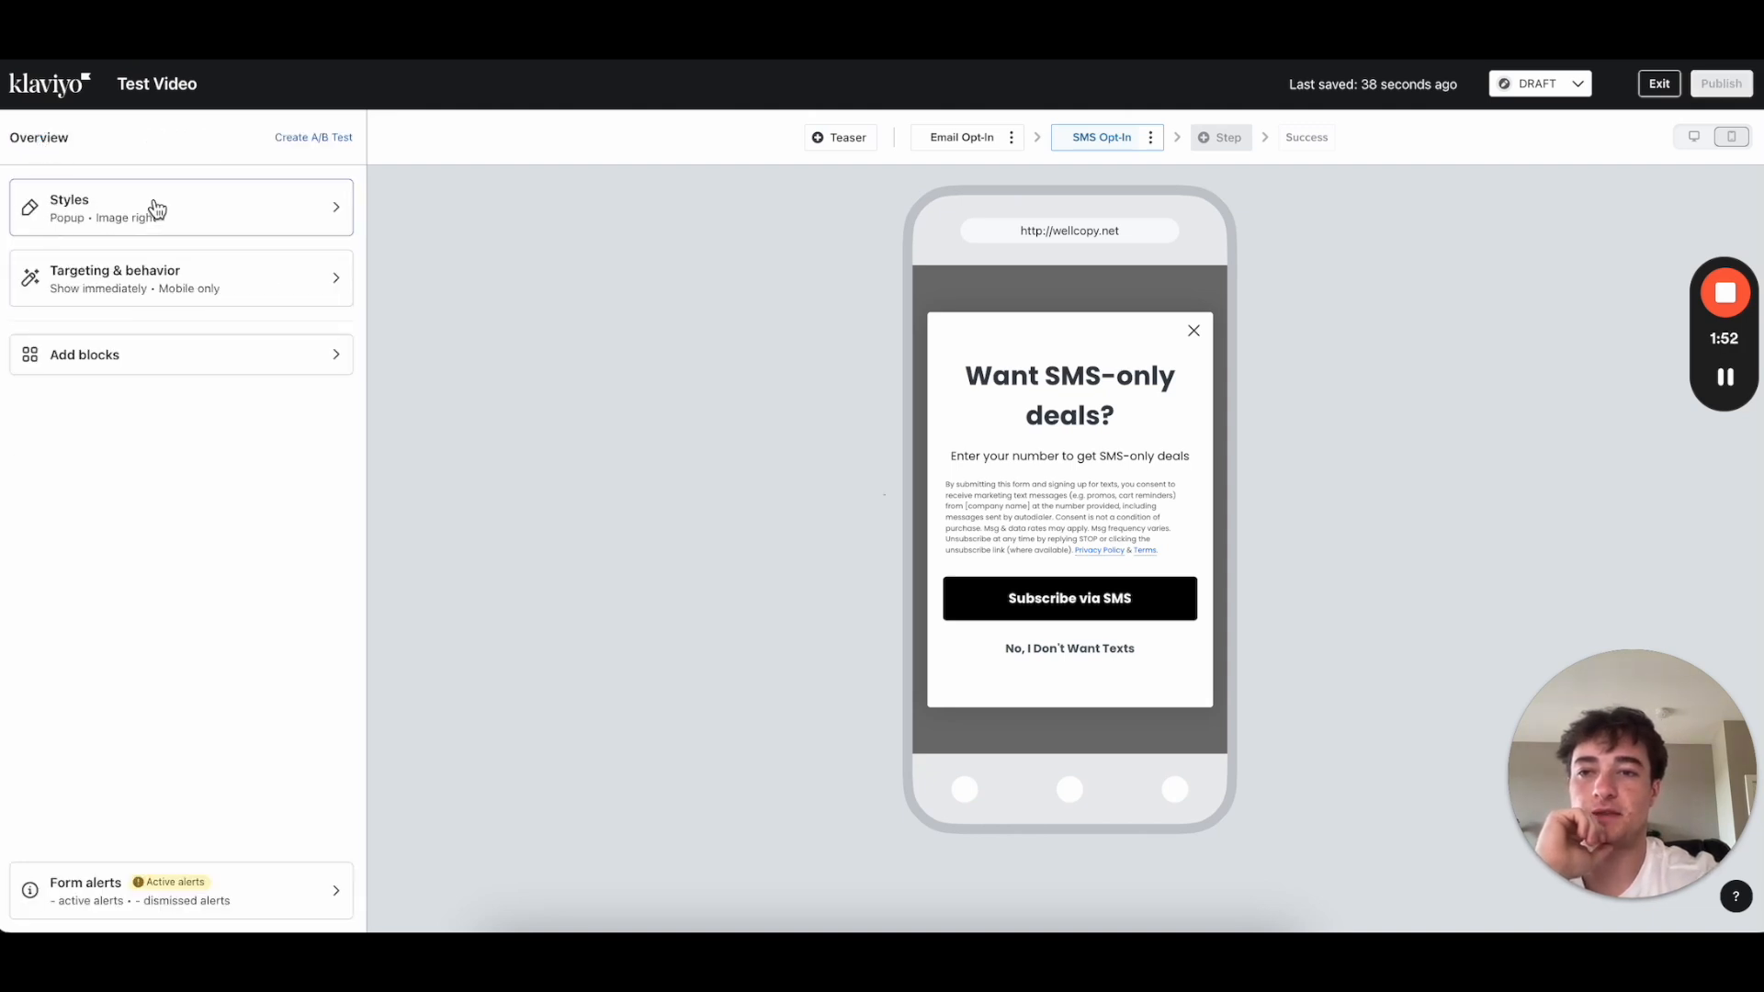
click(138, 364)
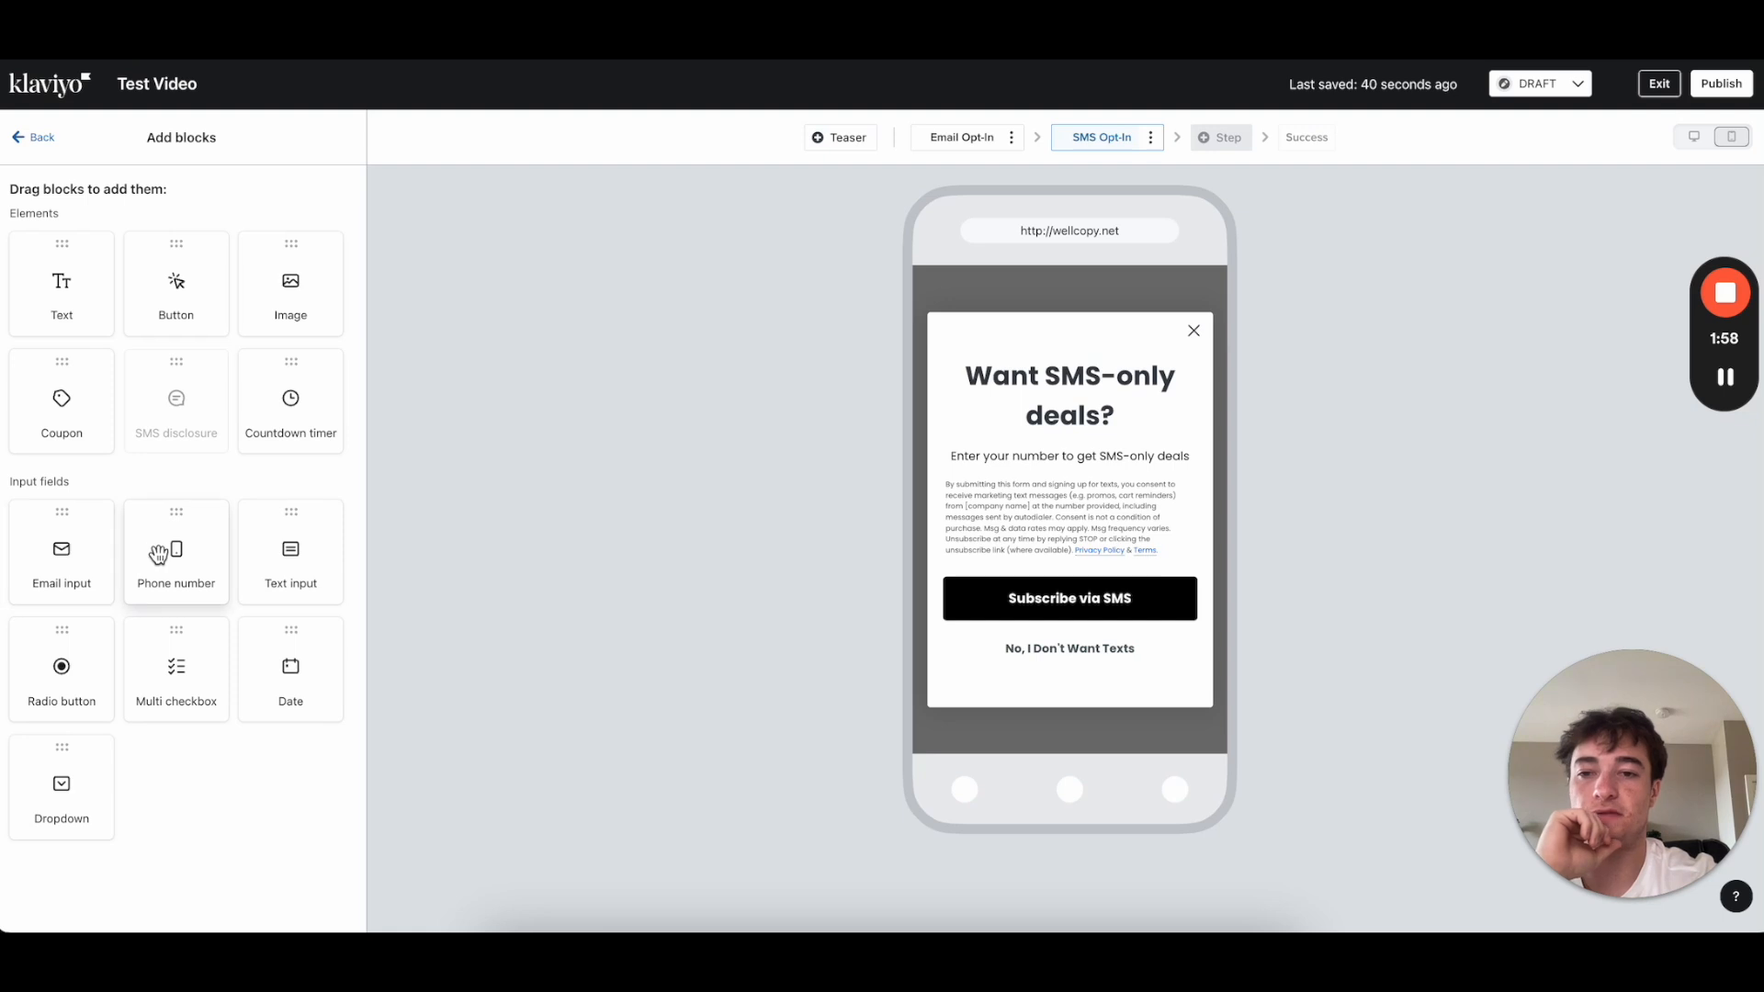
drag(158, 555, 1018, 469)
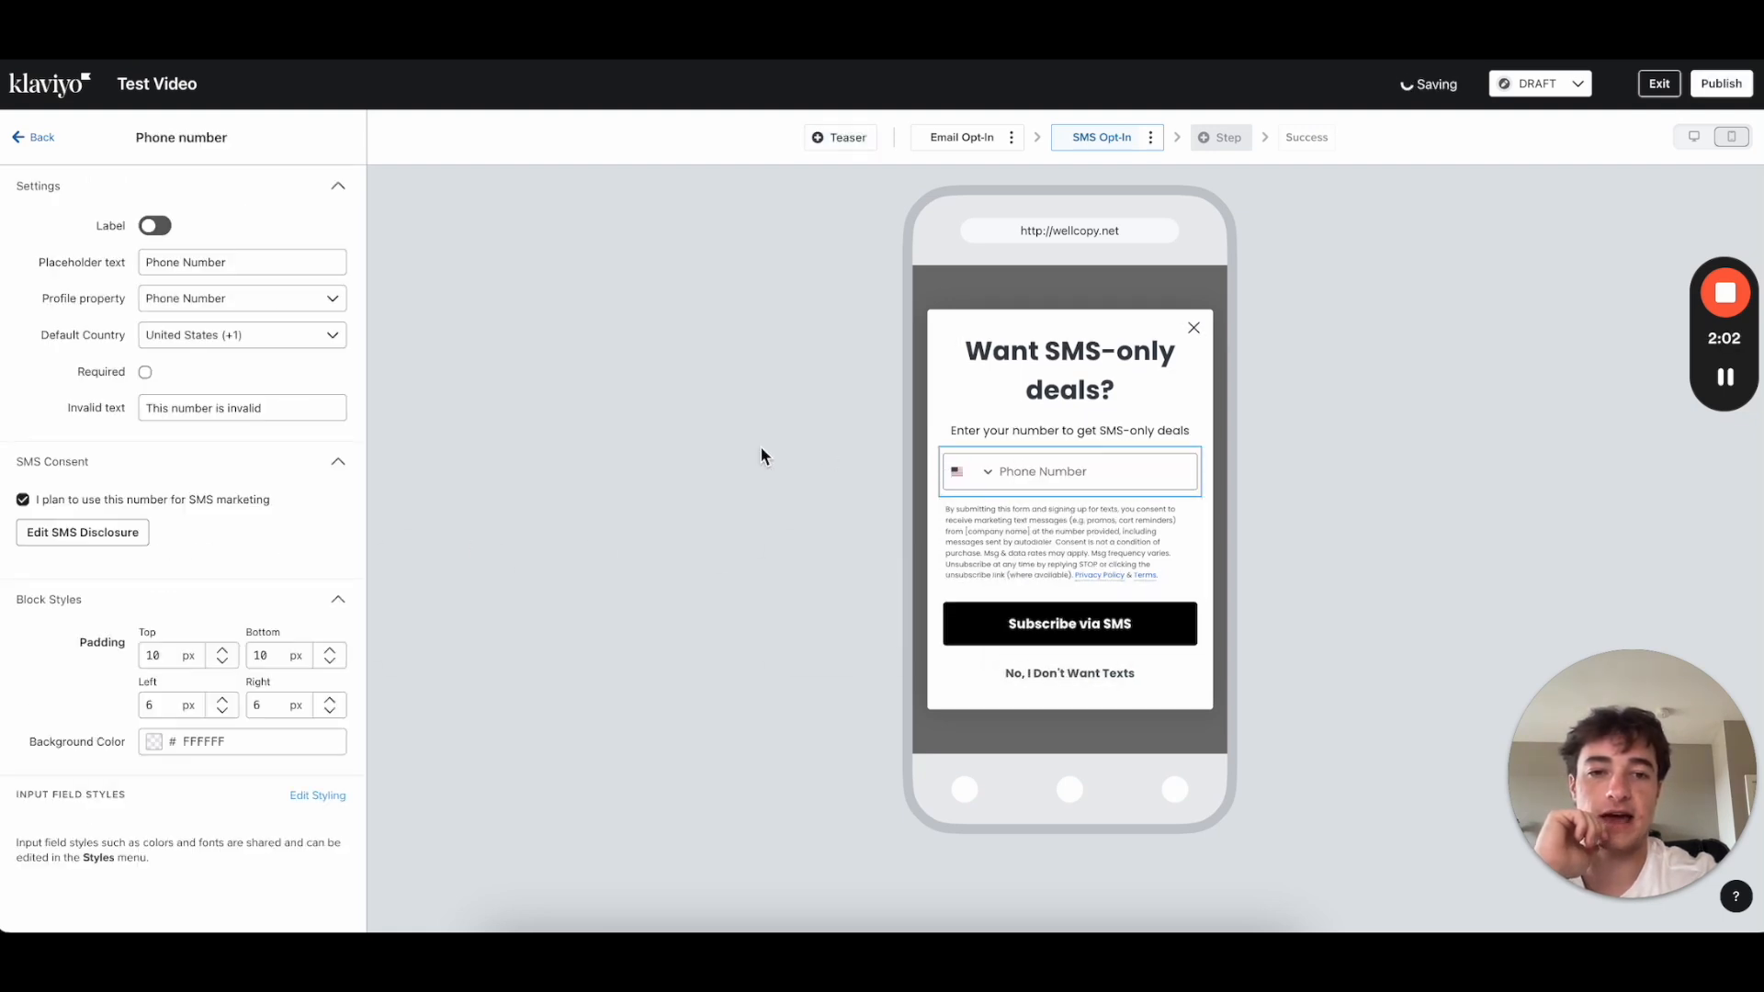
click(1150, 138)
click(1217, 158)
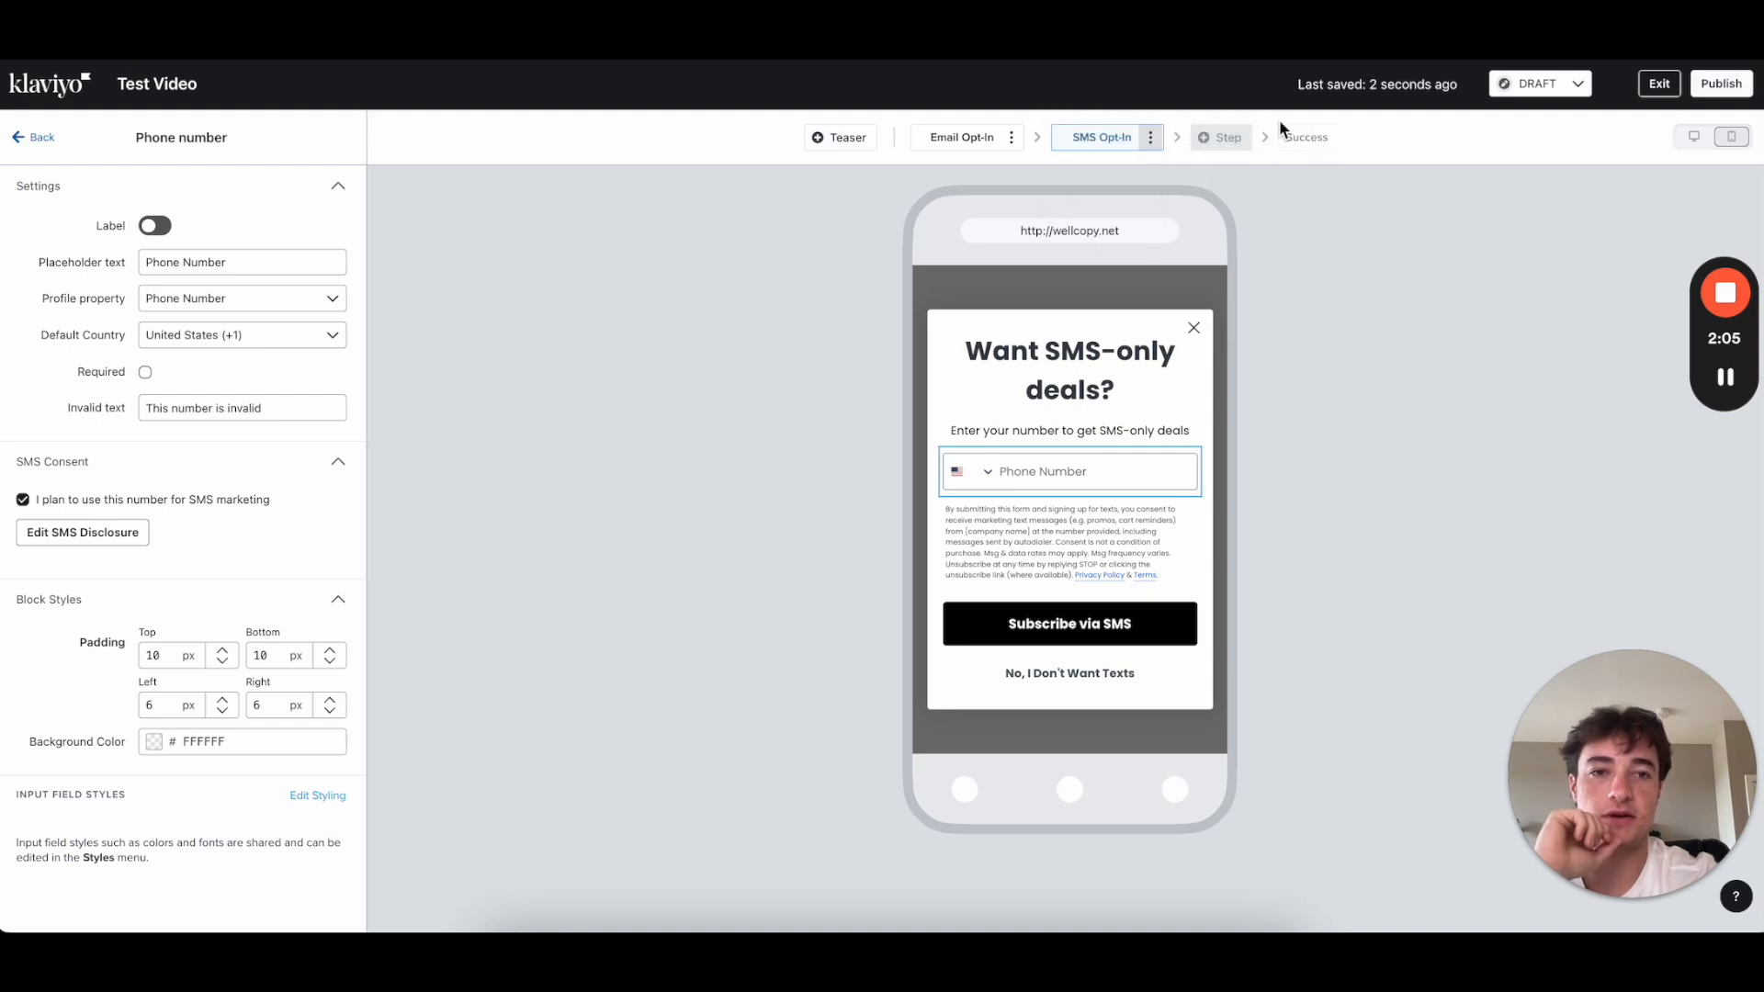
Step: Set the Subscribe via SMS button's action to Submit Form, then preview the Success step
click(1137, 638)
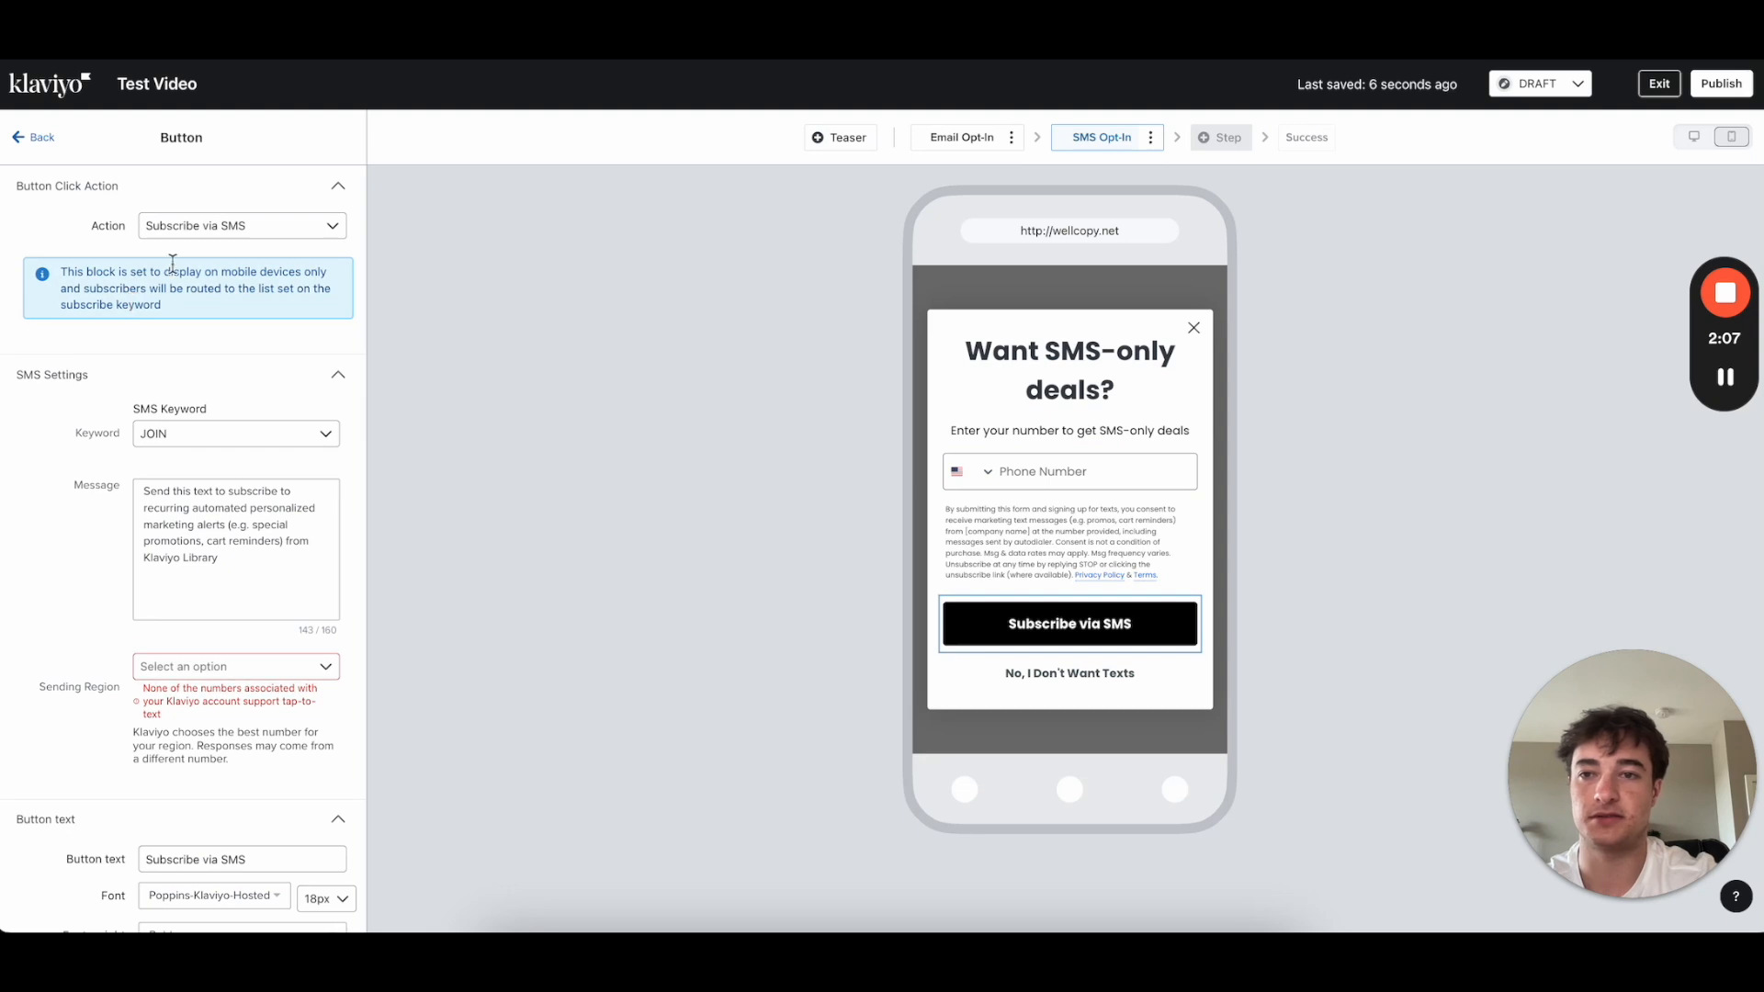
click(221, 228)
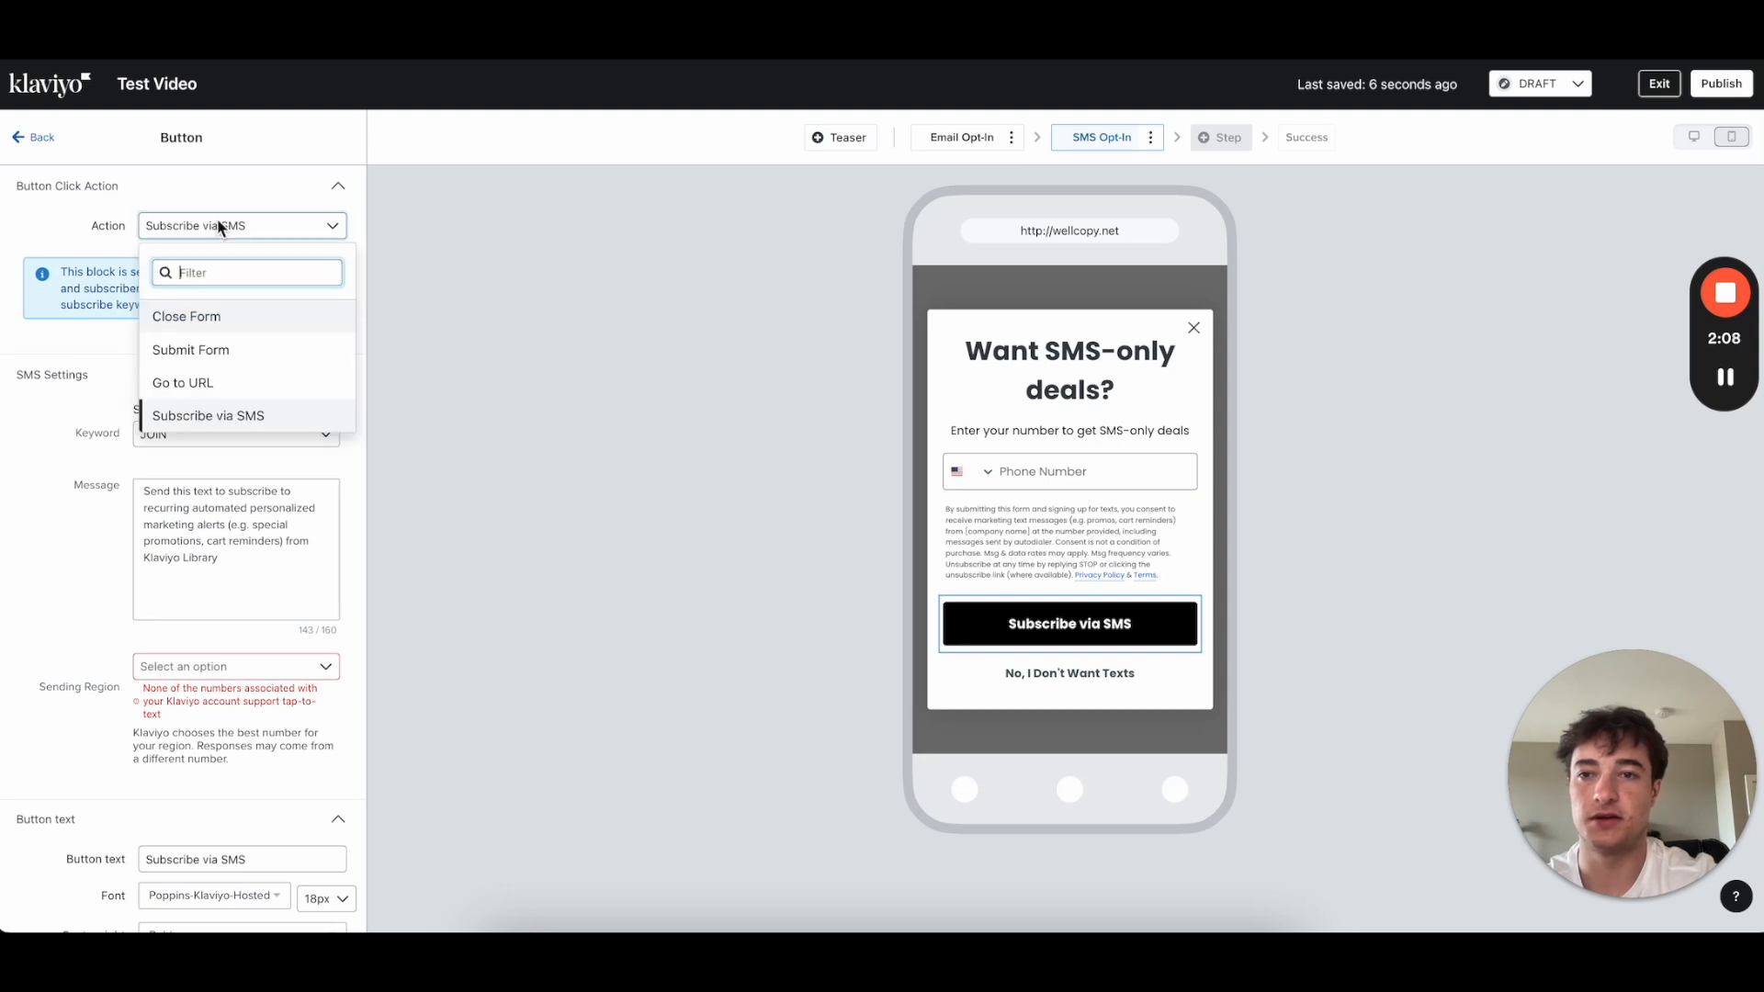
click(221, 350)
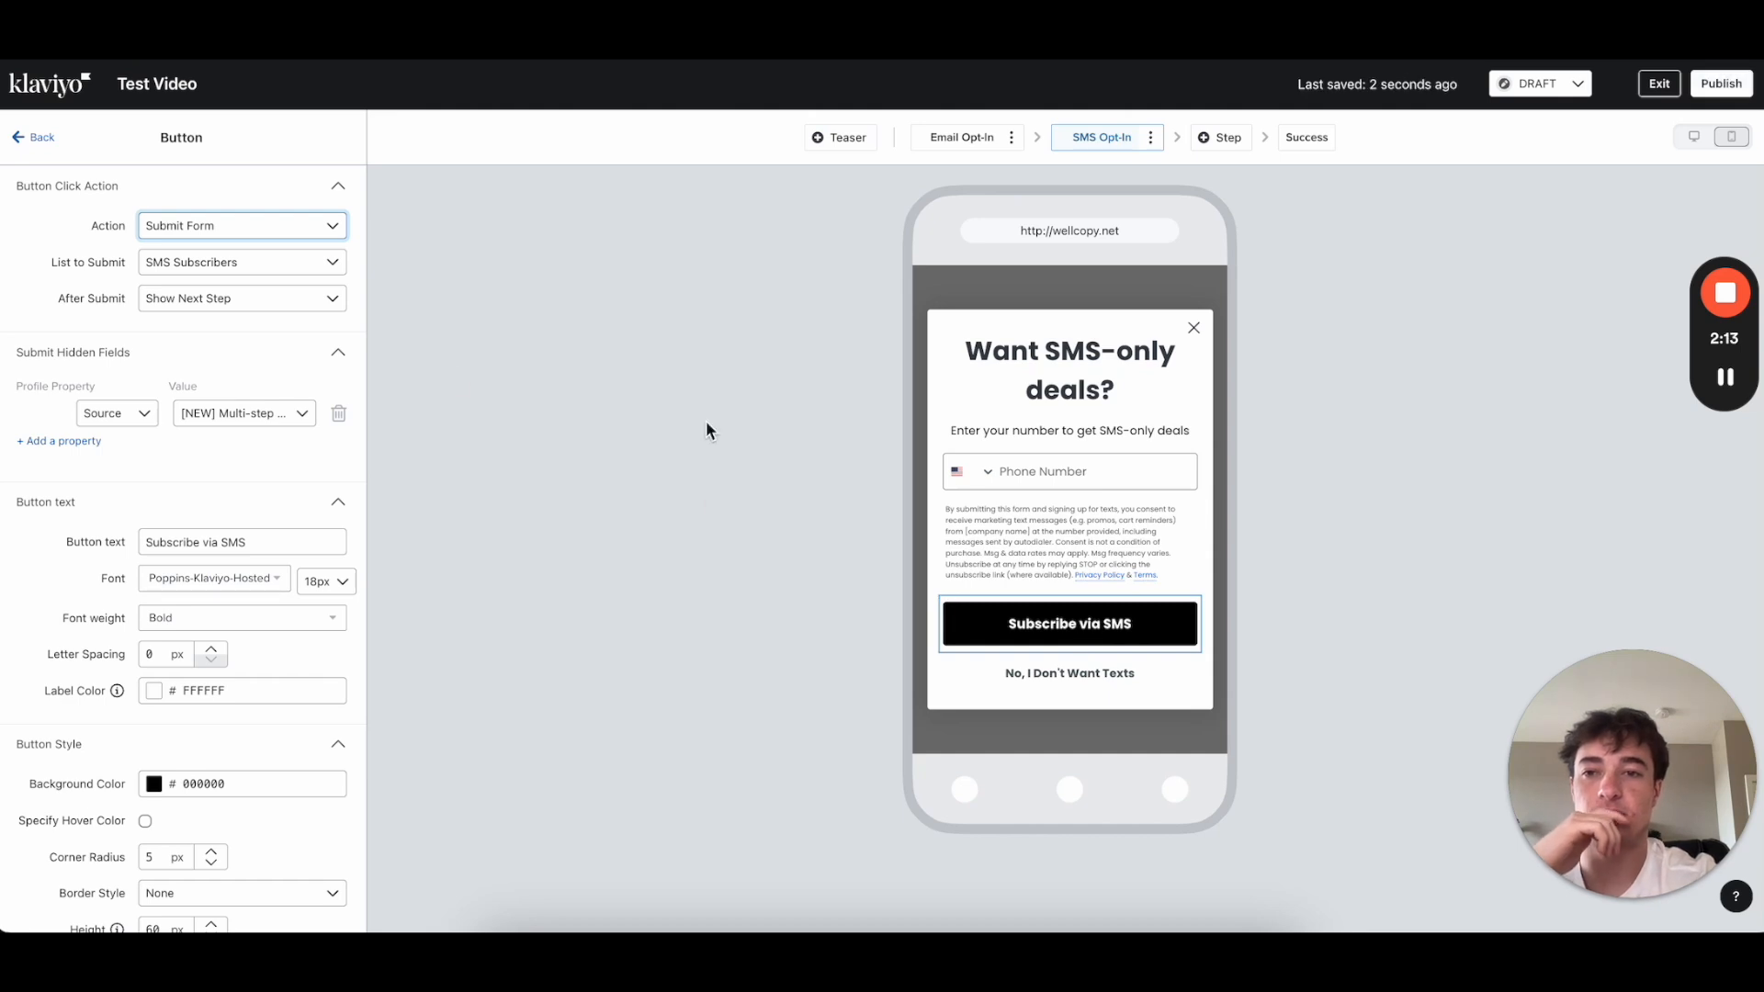
click(1298, 136)
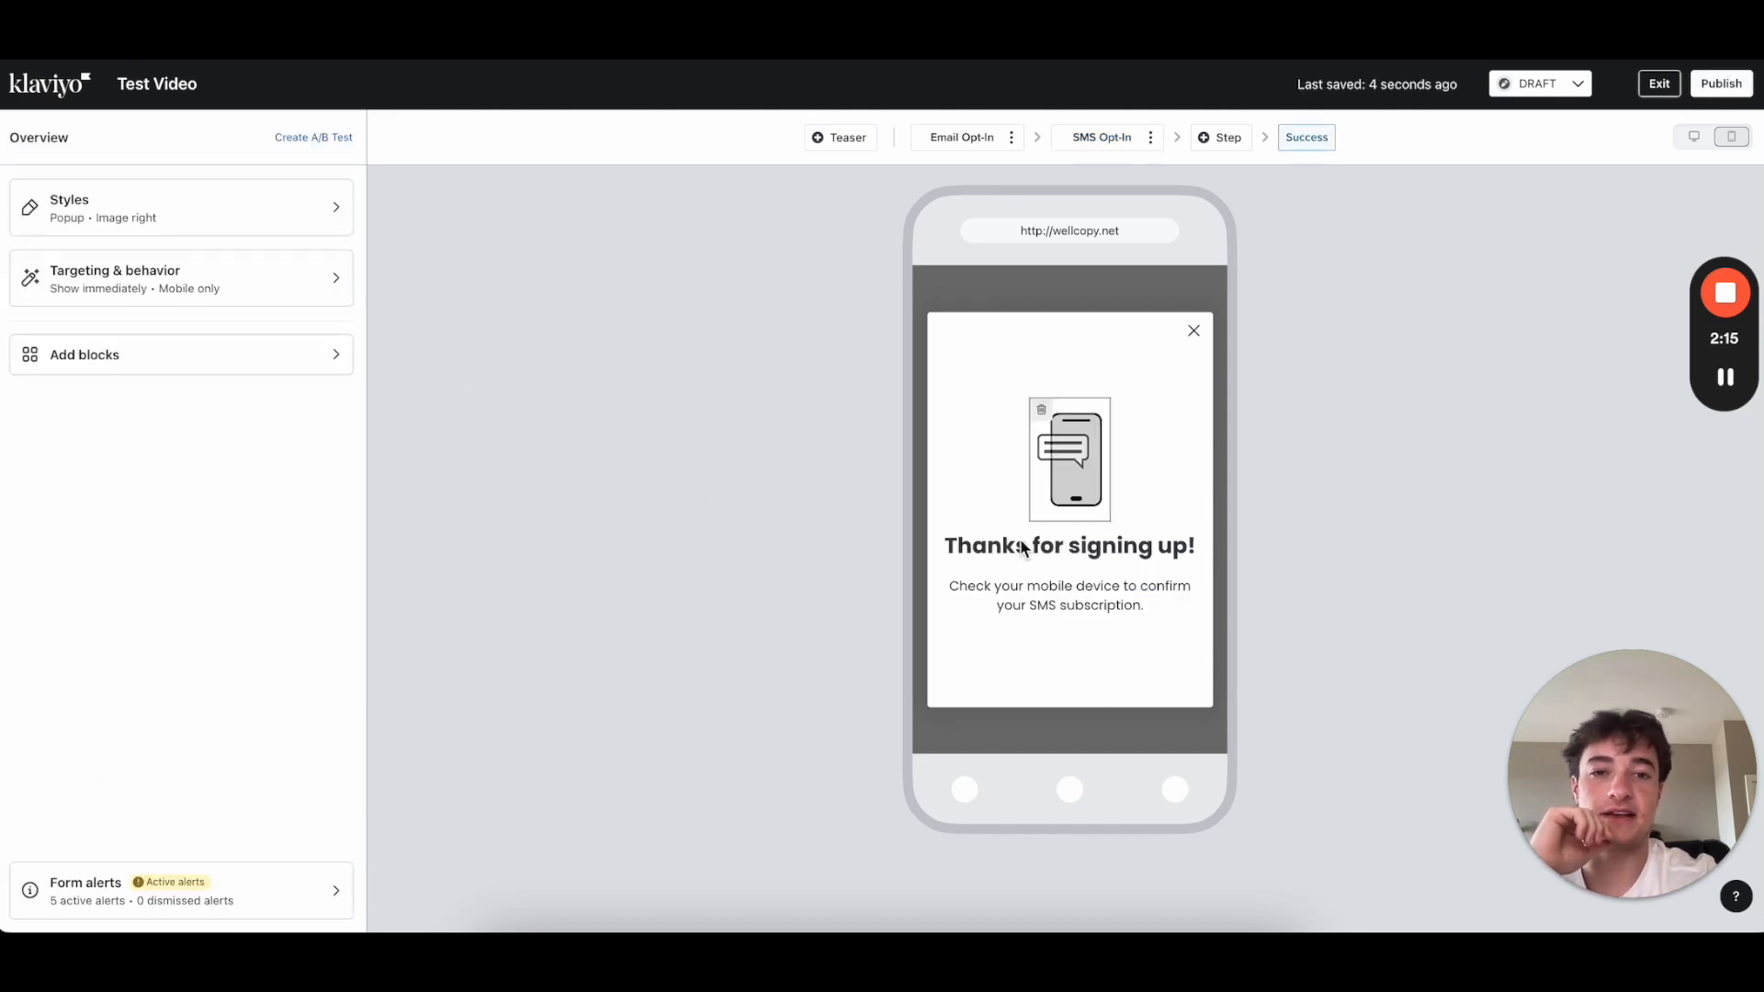
click(966, 144)
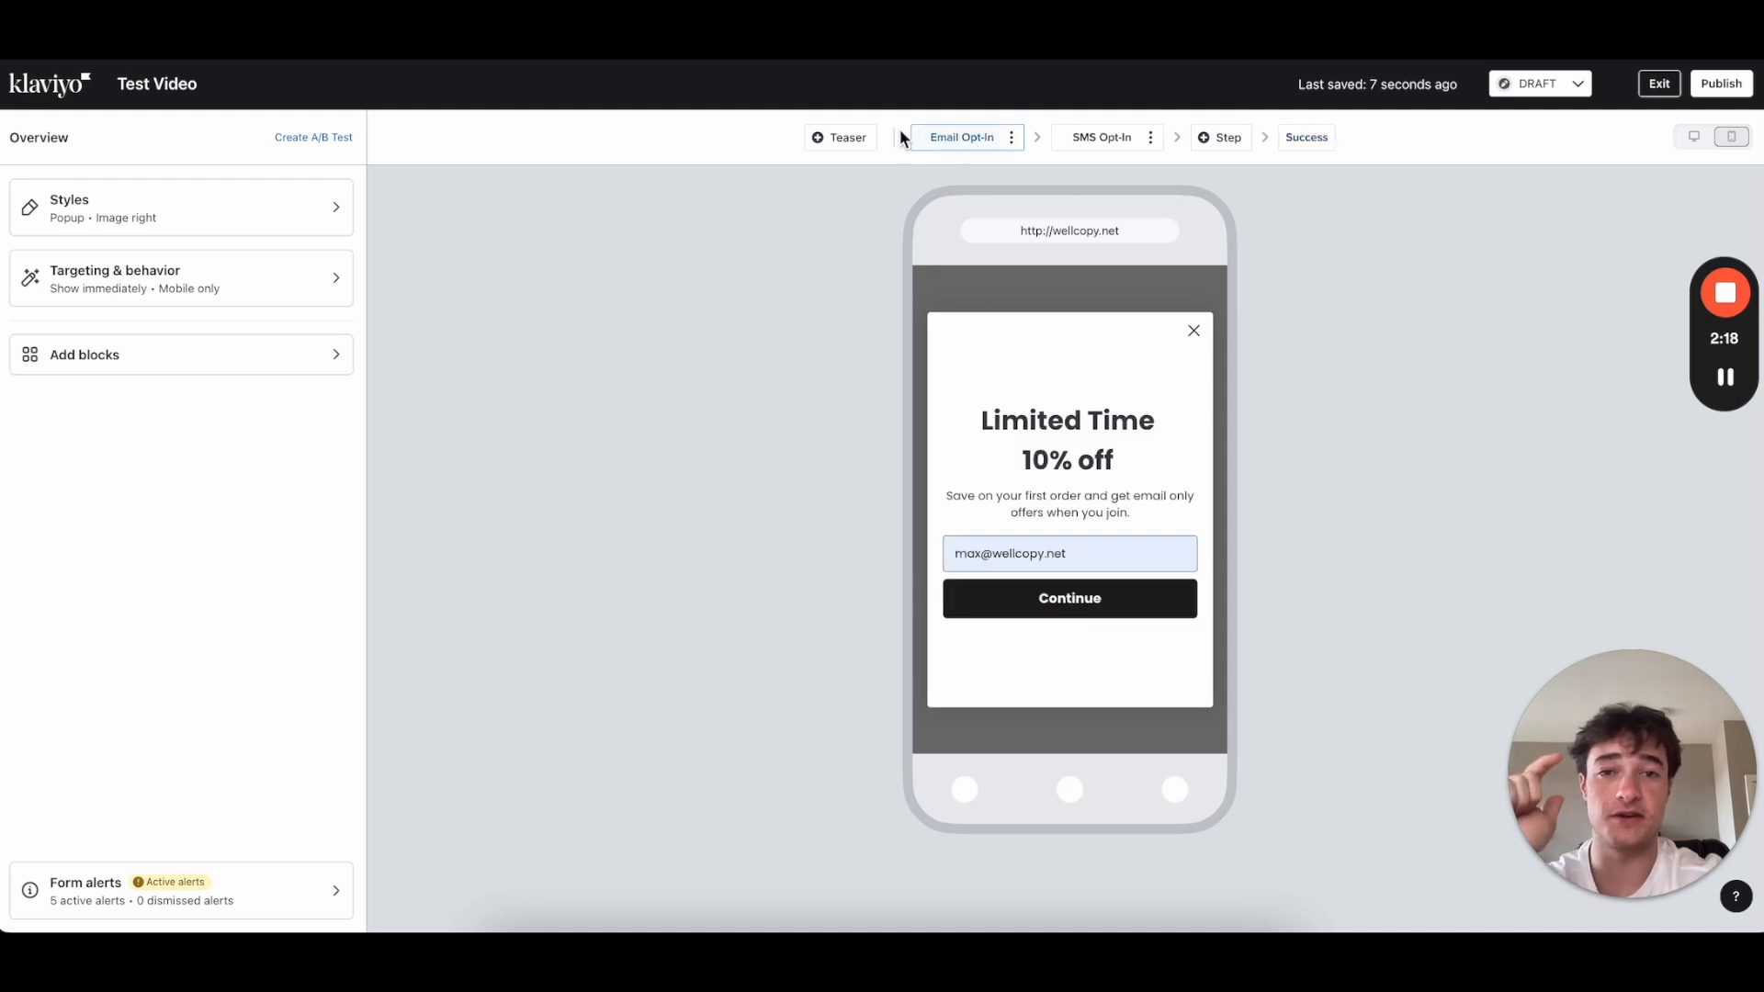
Step: Add a Get 15% Off teaser and switch its shape from circle to corner tab
click(845, 142)
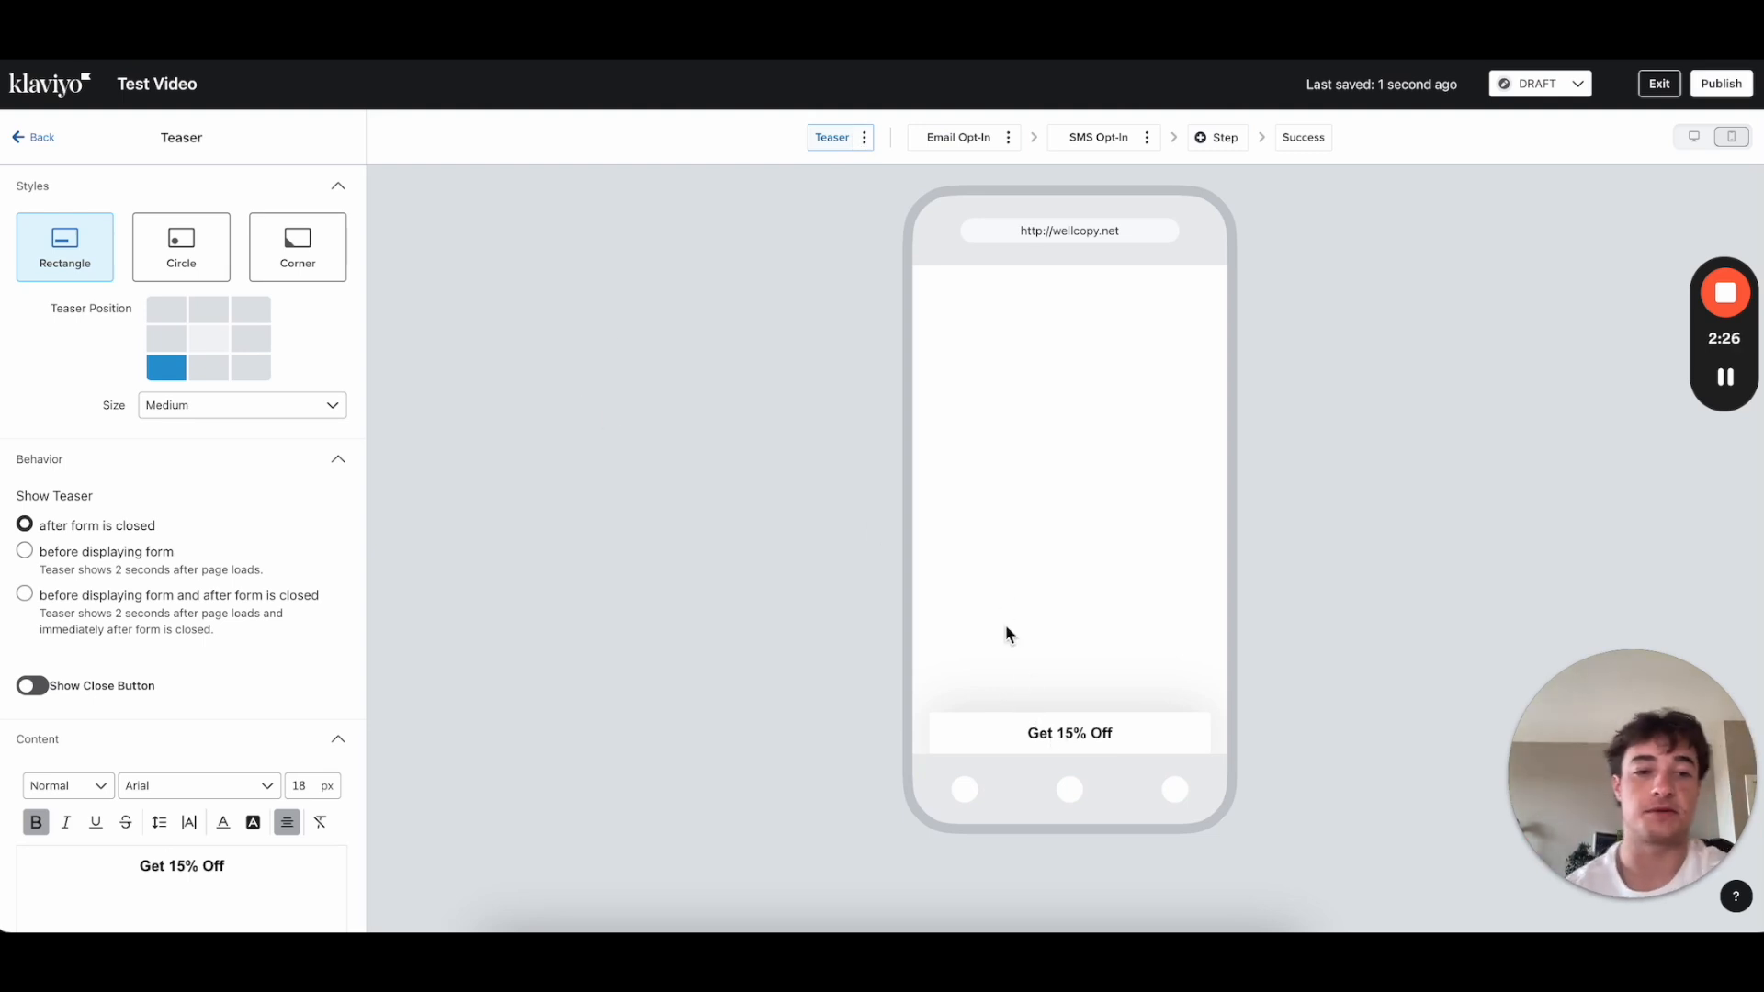
click(197, 270)
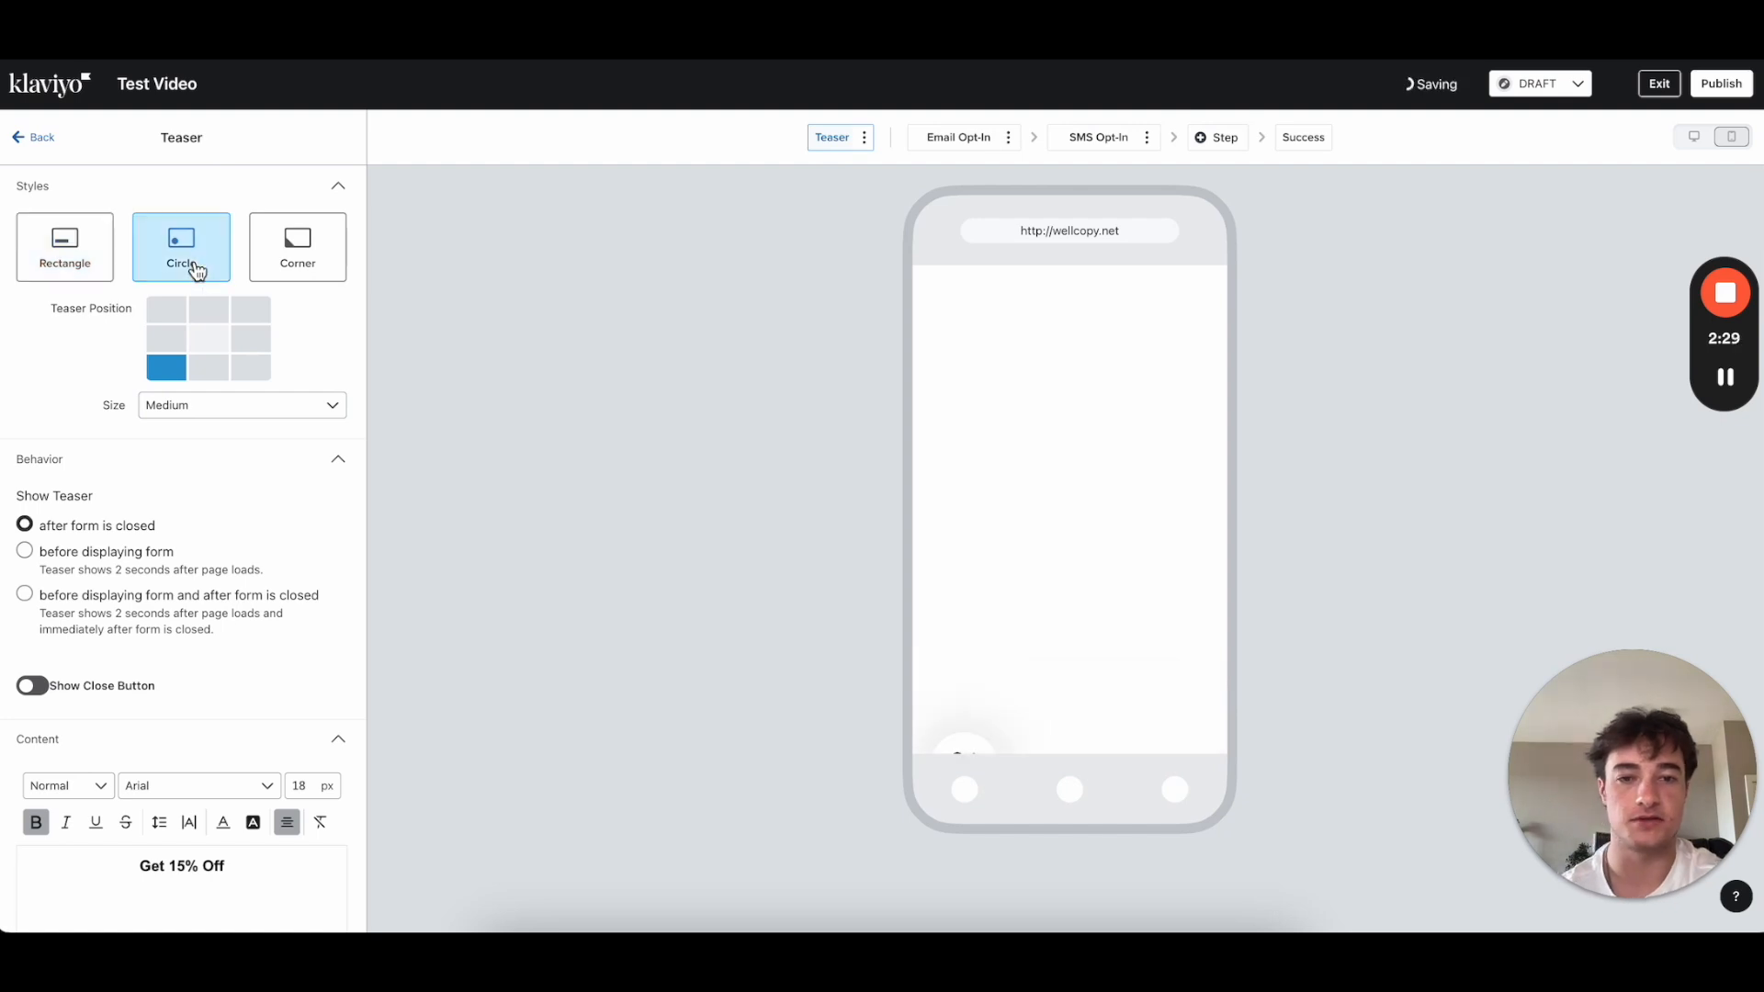
click(307, 253)
scroll(228, 678, down, 5)
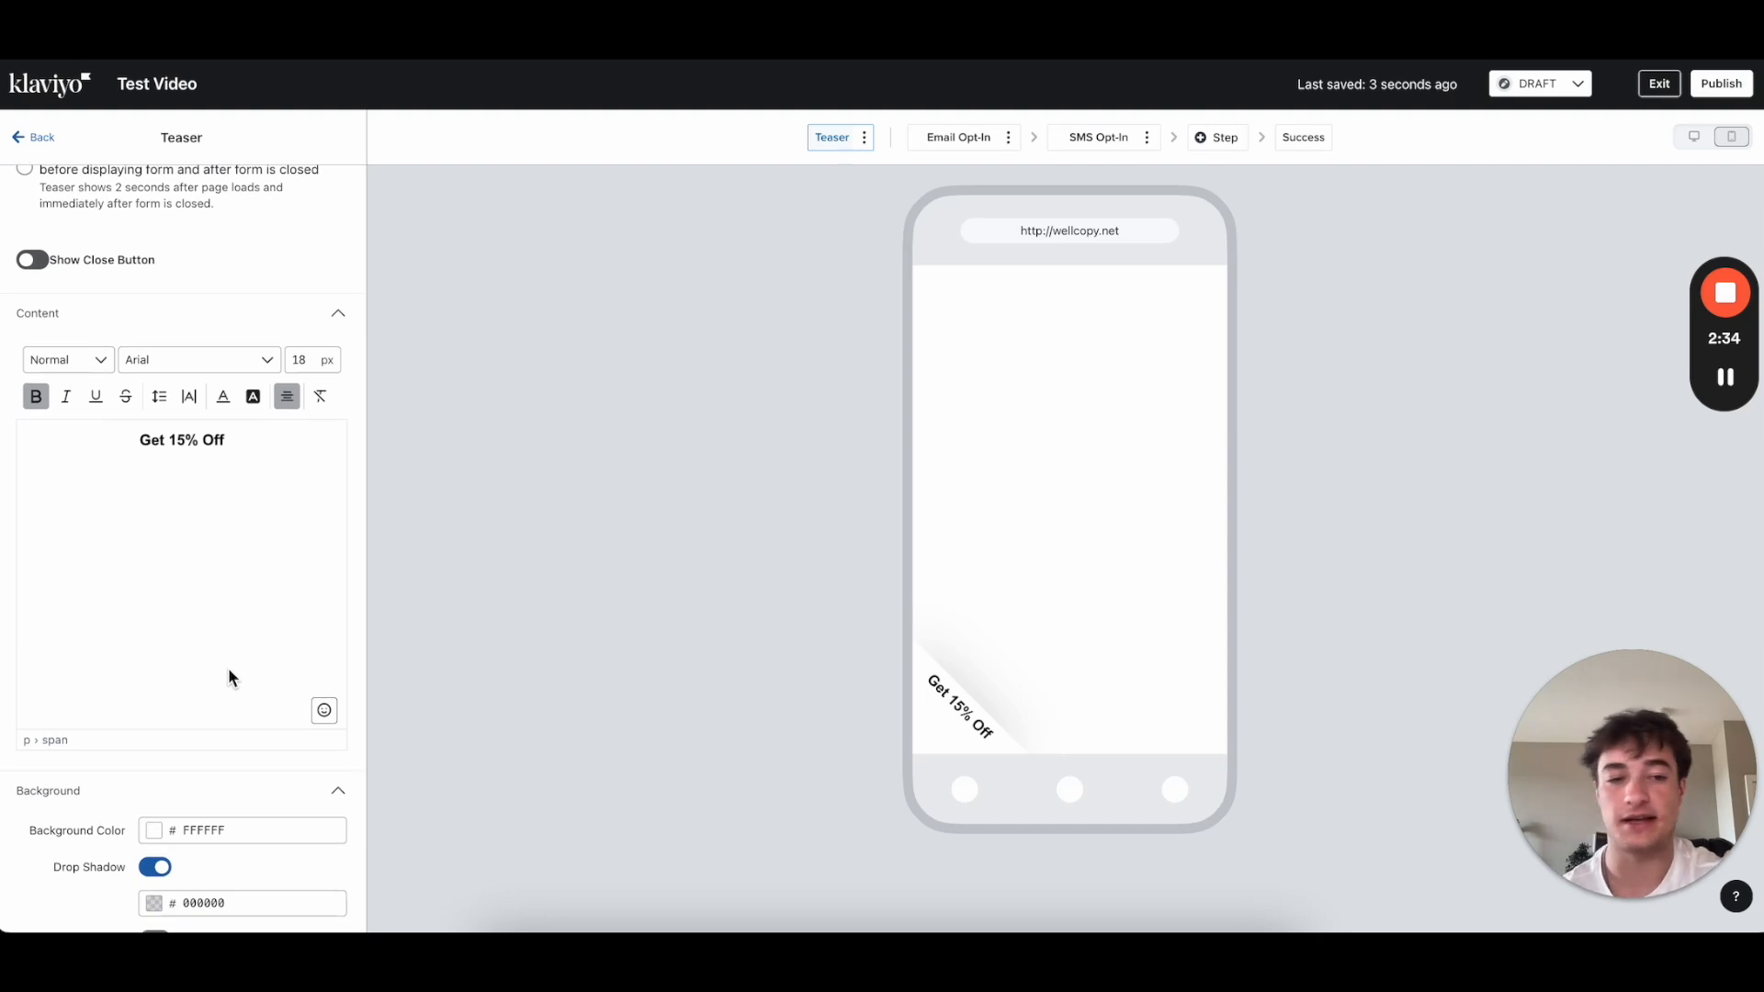
scroll(135, 593, down, 2)
scroll(136, 589, up, 7)
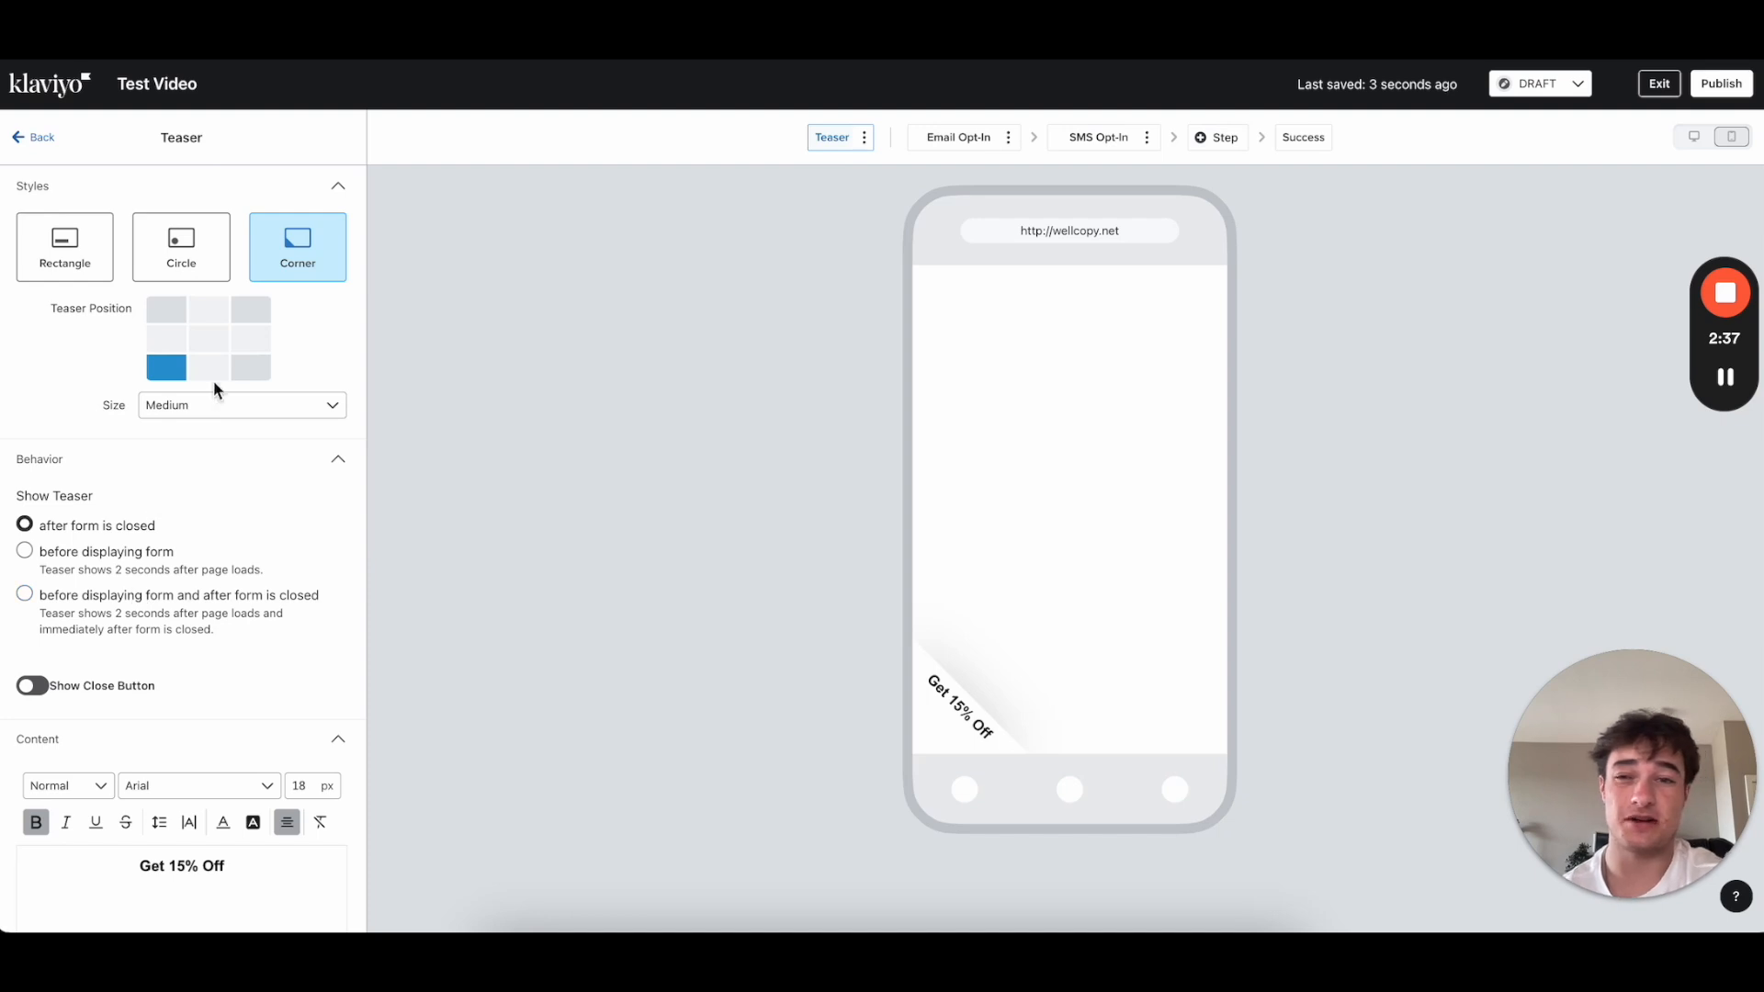
Step: Try the corner teaser in each corner, leave it top-left, and choose Delete from its menu
click(198, 409)
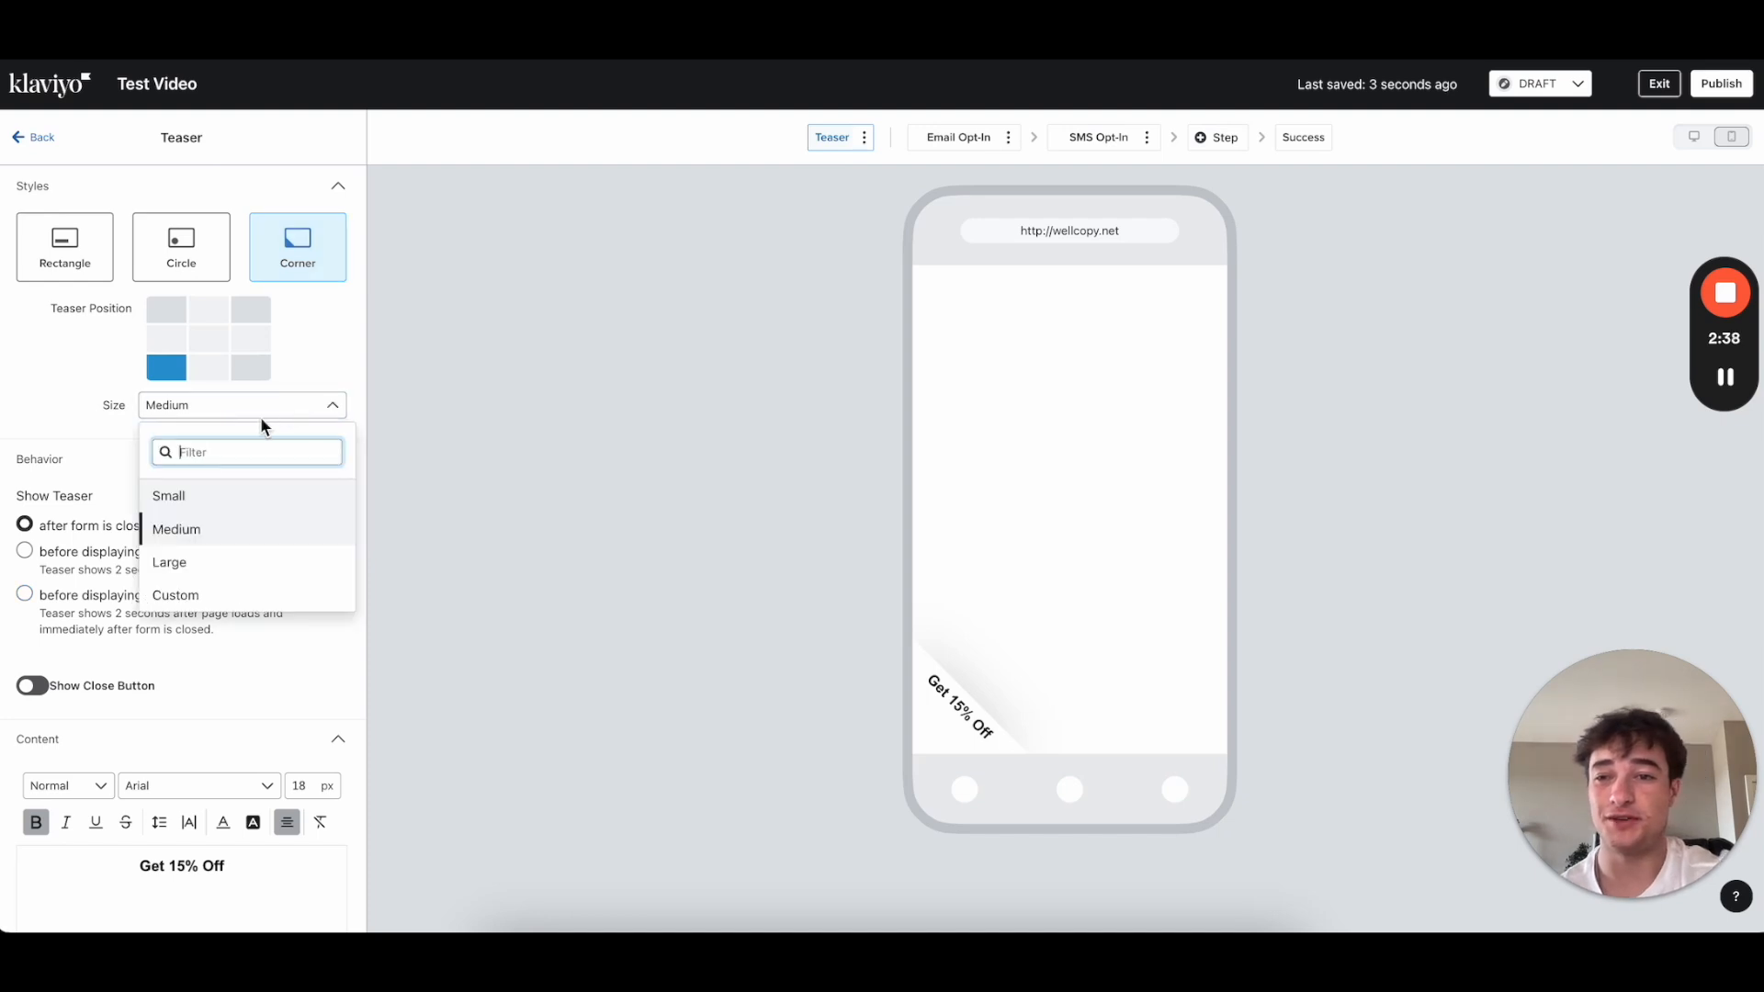
click(158, 342)
click(169, 312)
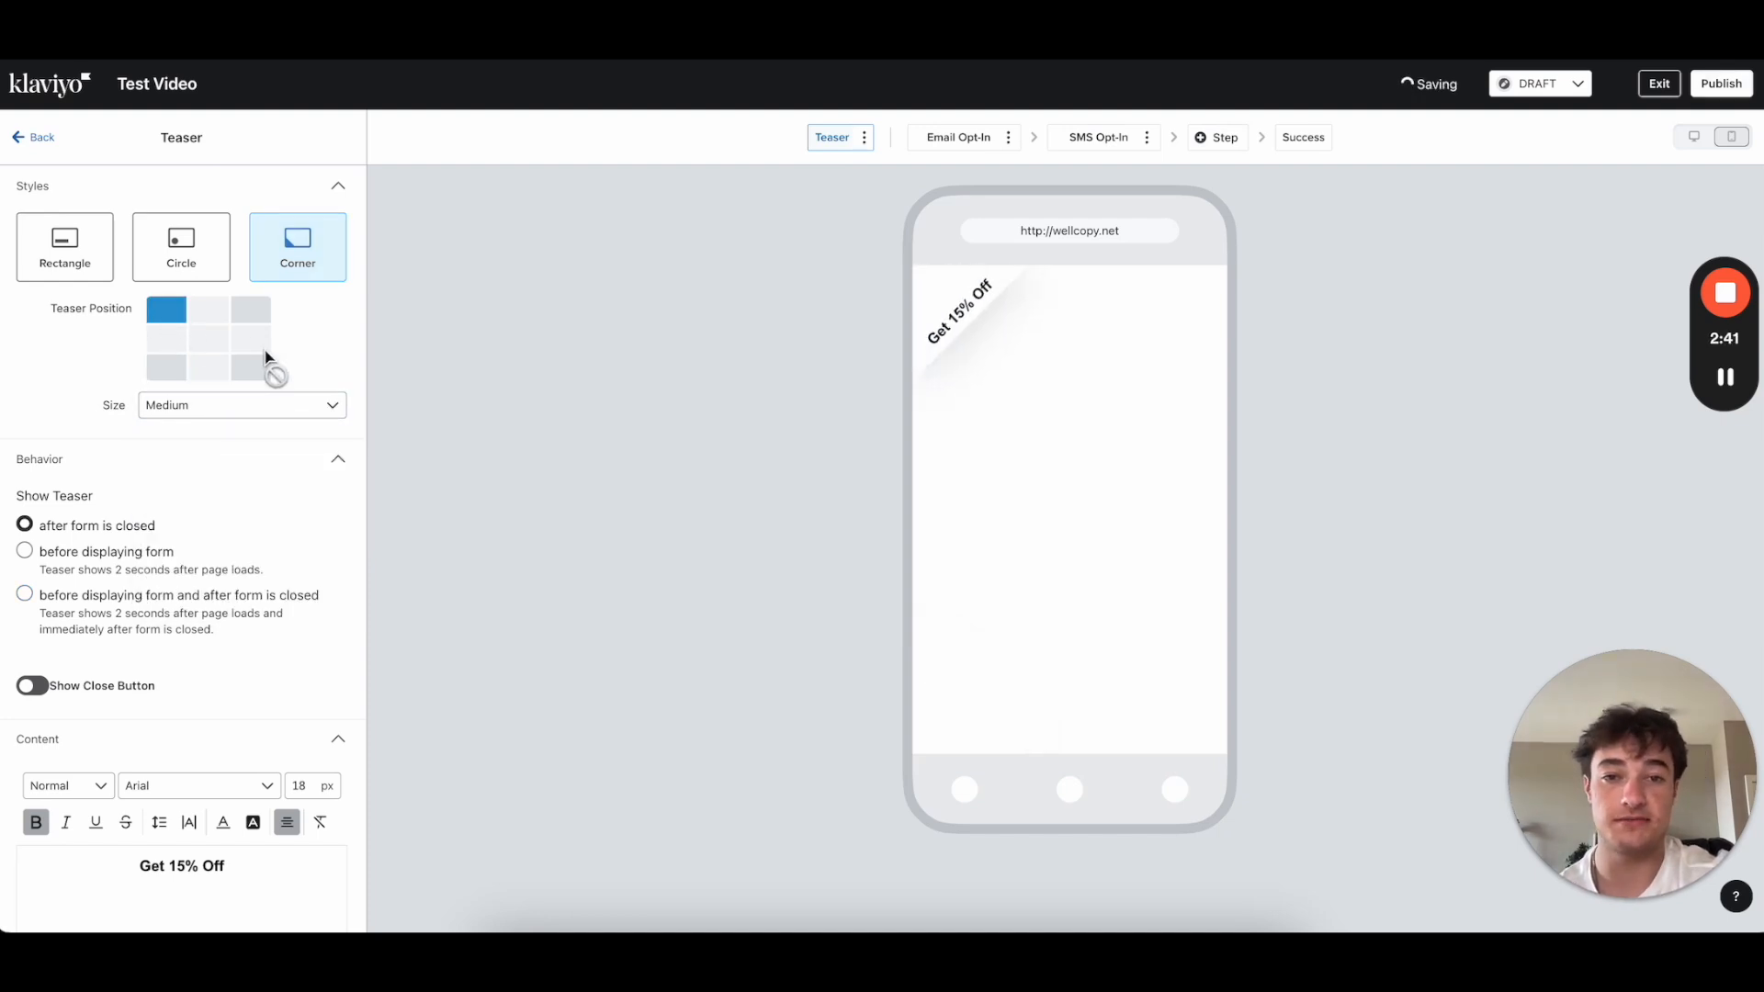
click(252, 366)
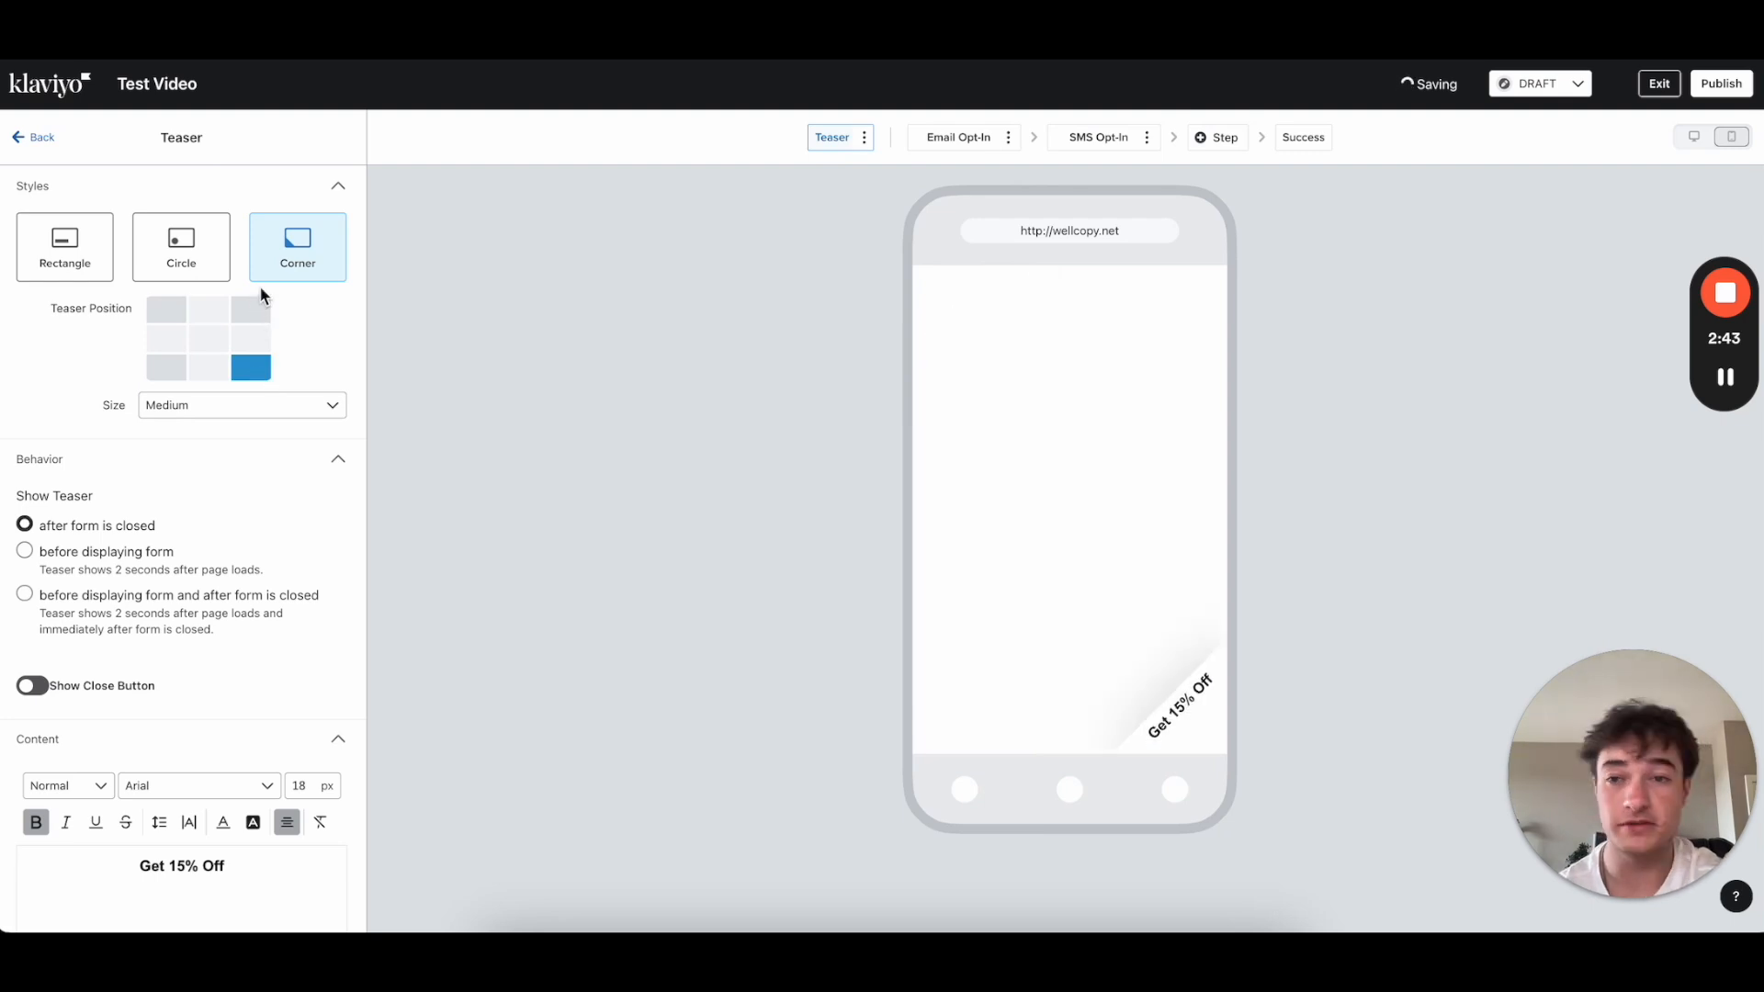
click(247, 315)
click(166, 369)
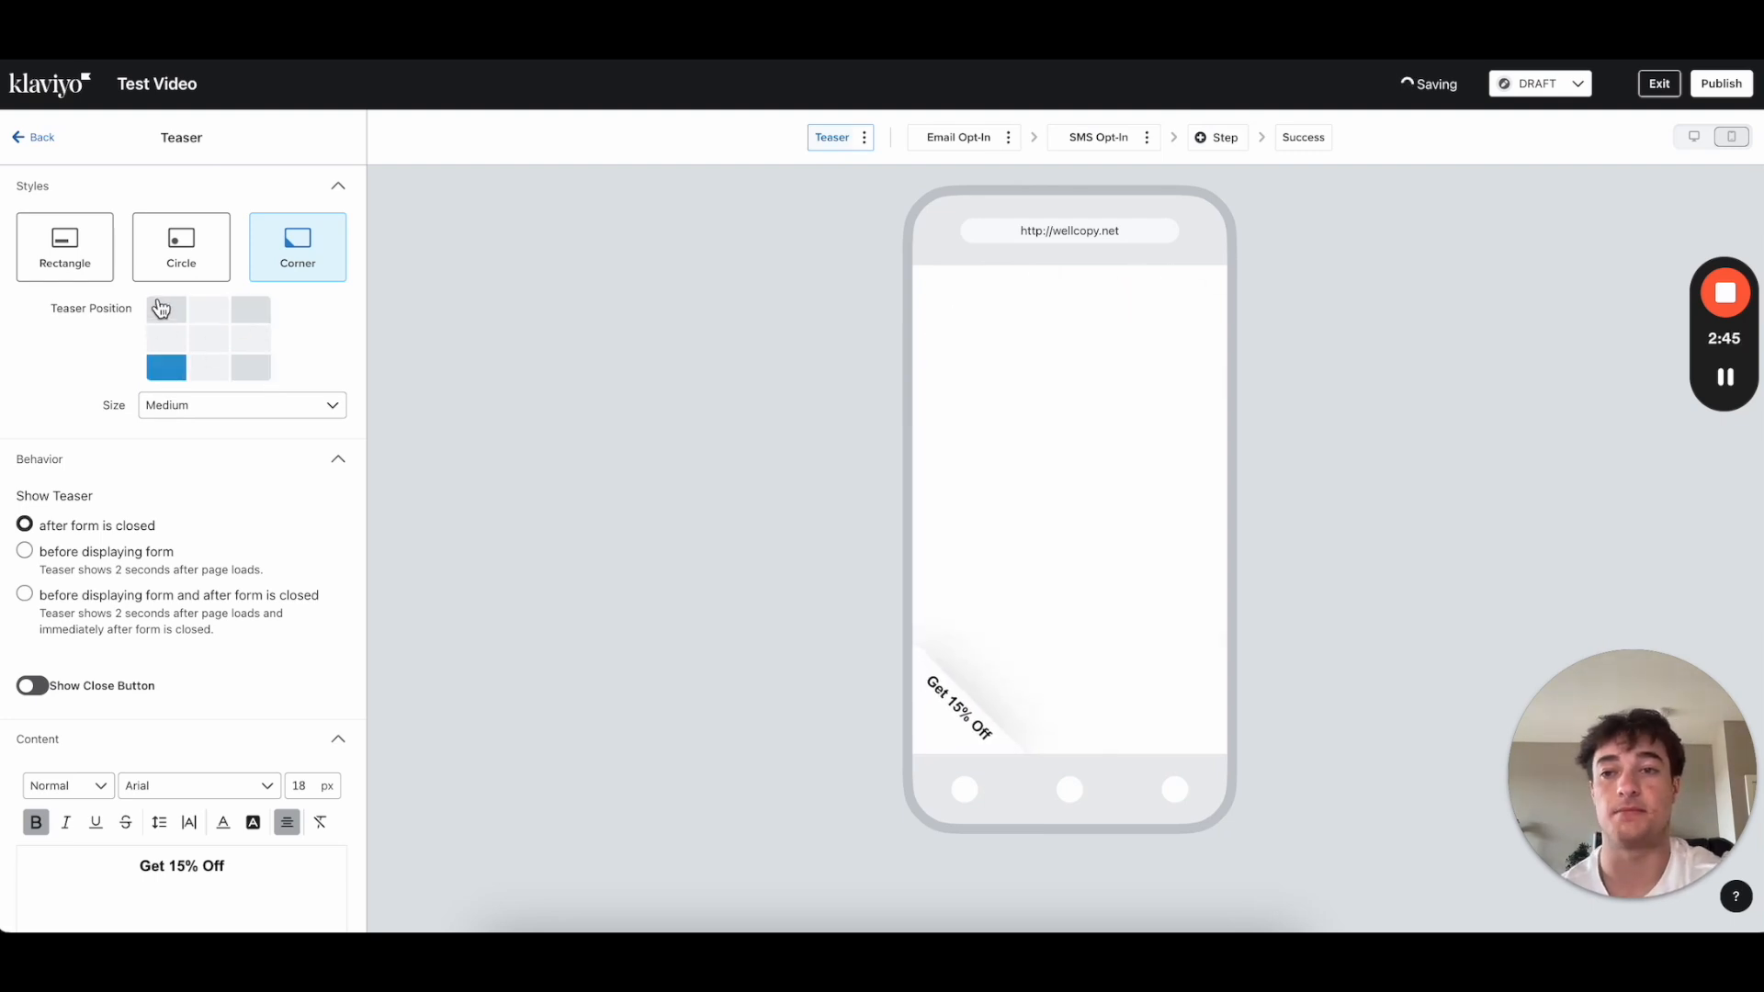
click(162, 310)
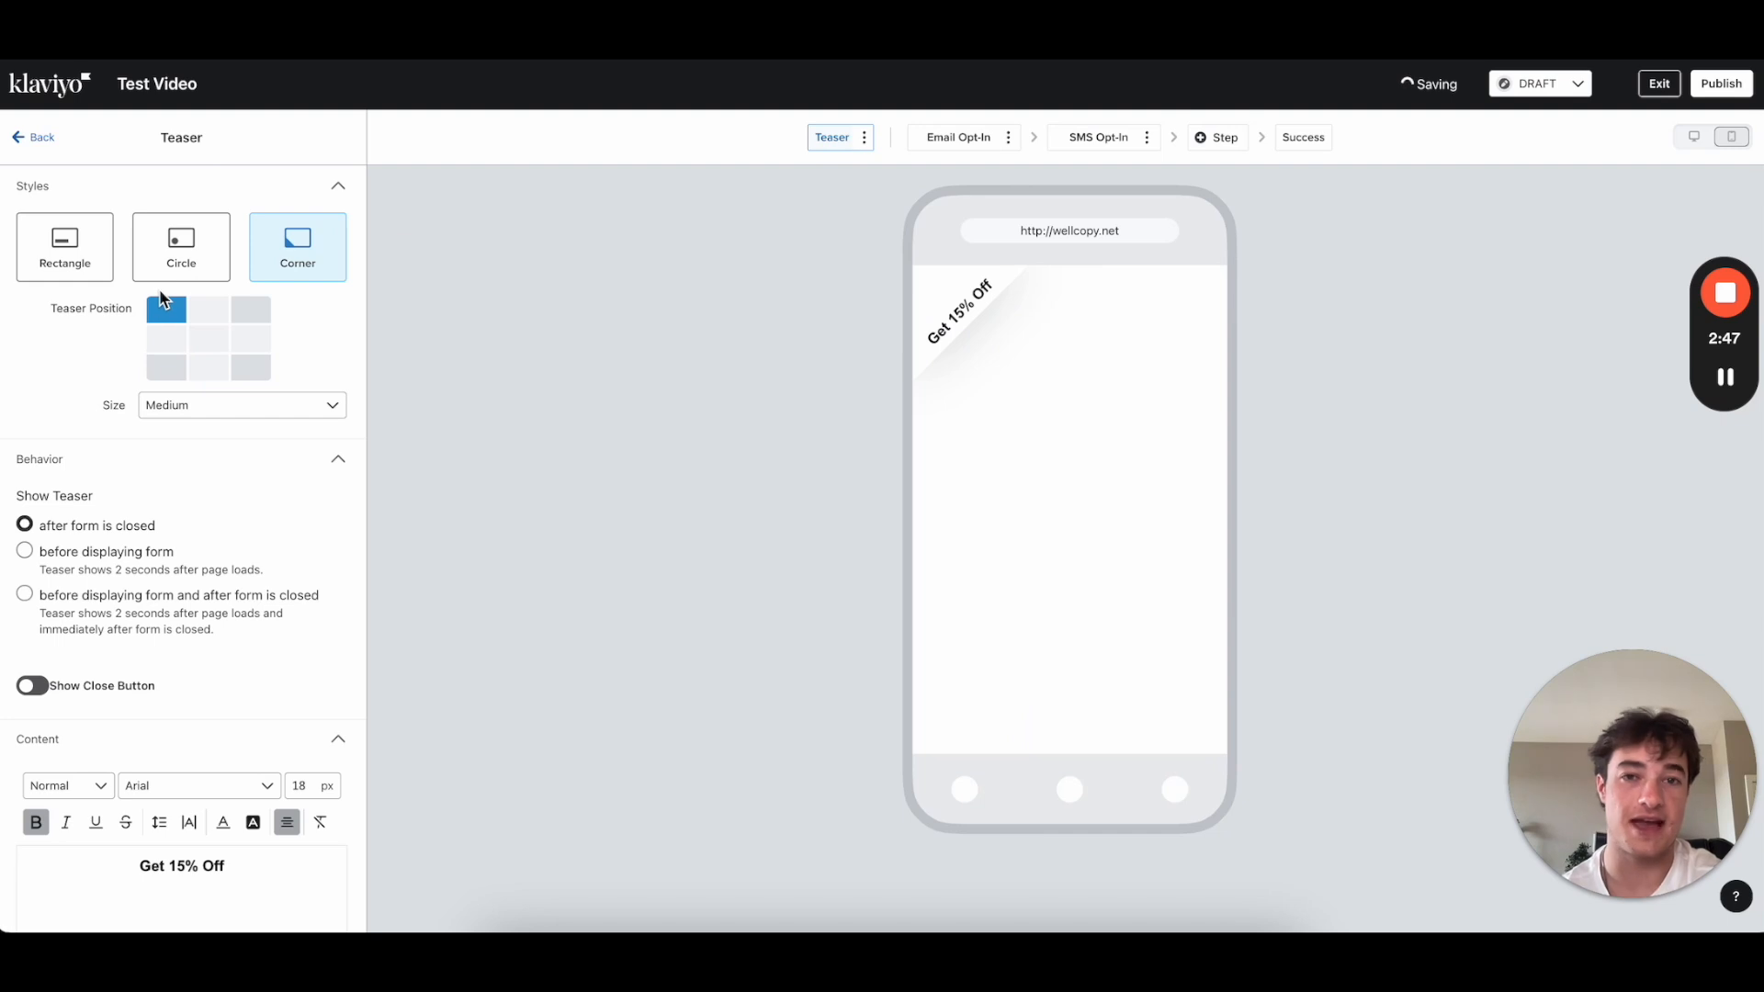
click(865, 137)
click(824, 168)
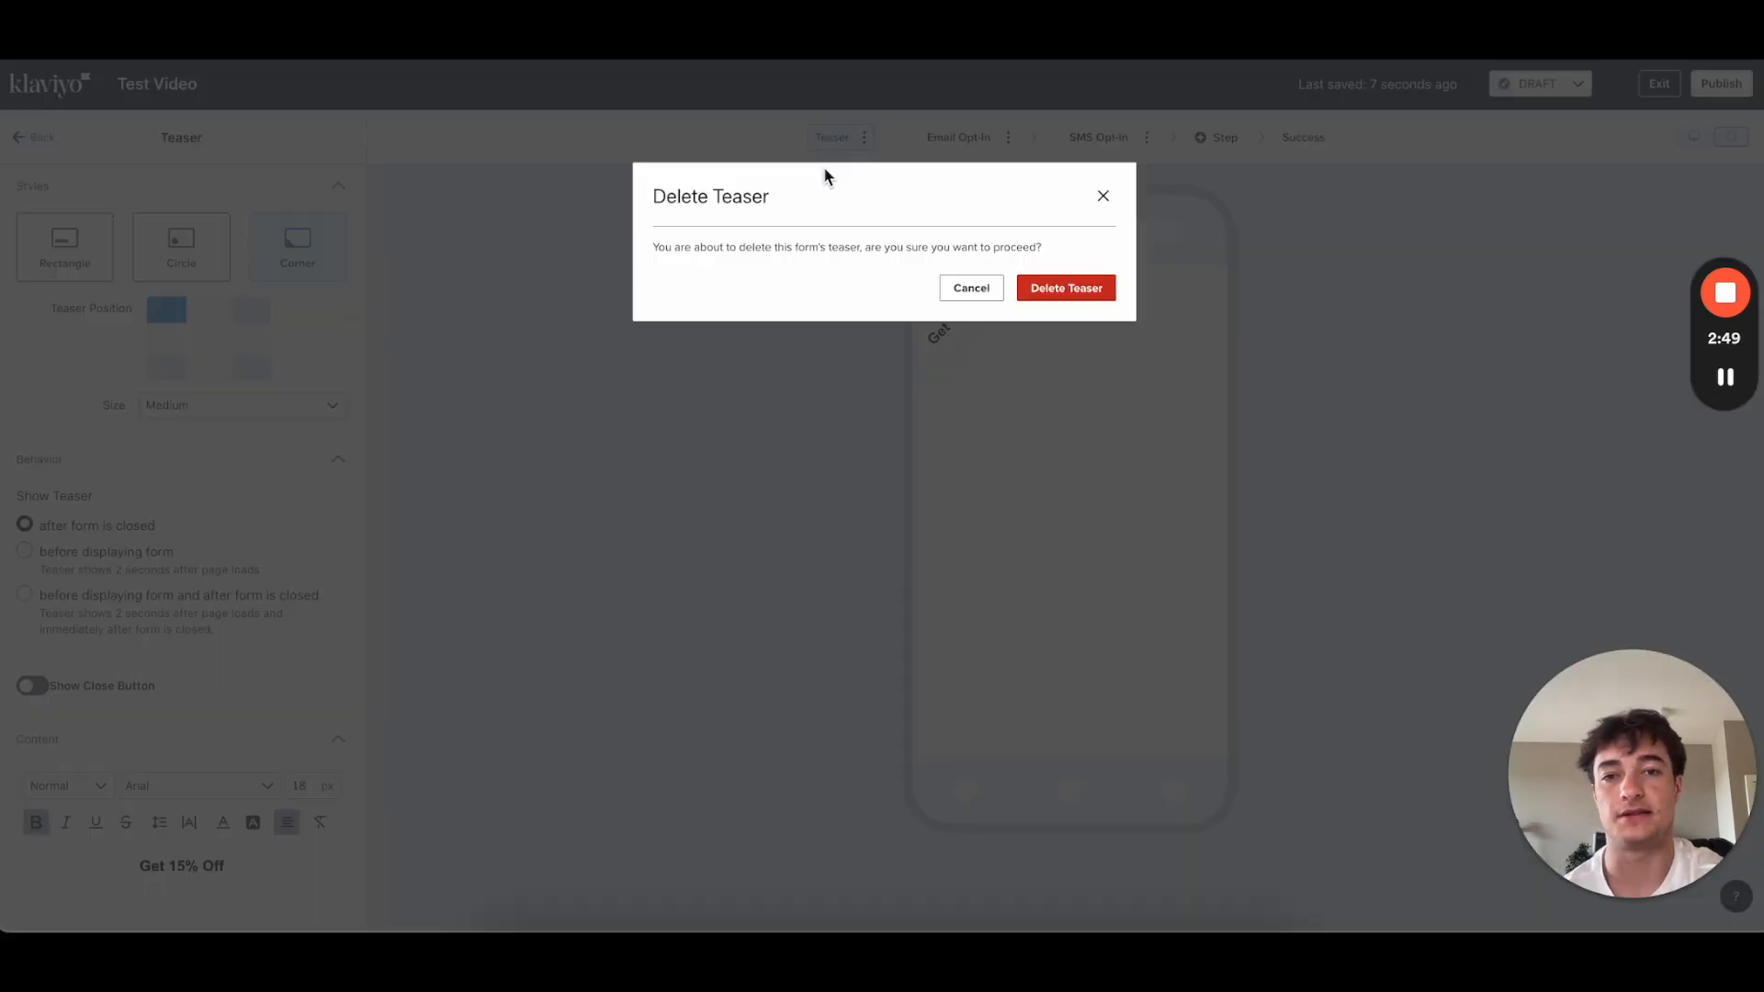
Step: Confirm deleting the teaser and return to the Email Opt-In step
click(1057, 287)
click(972, 142)
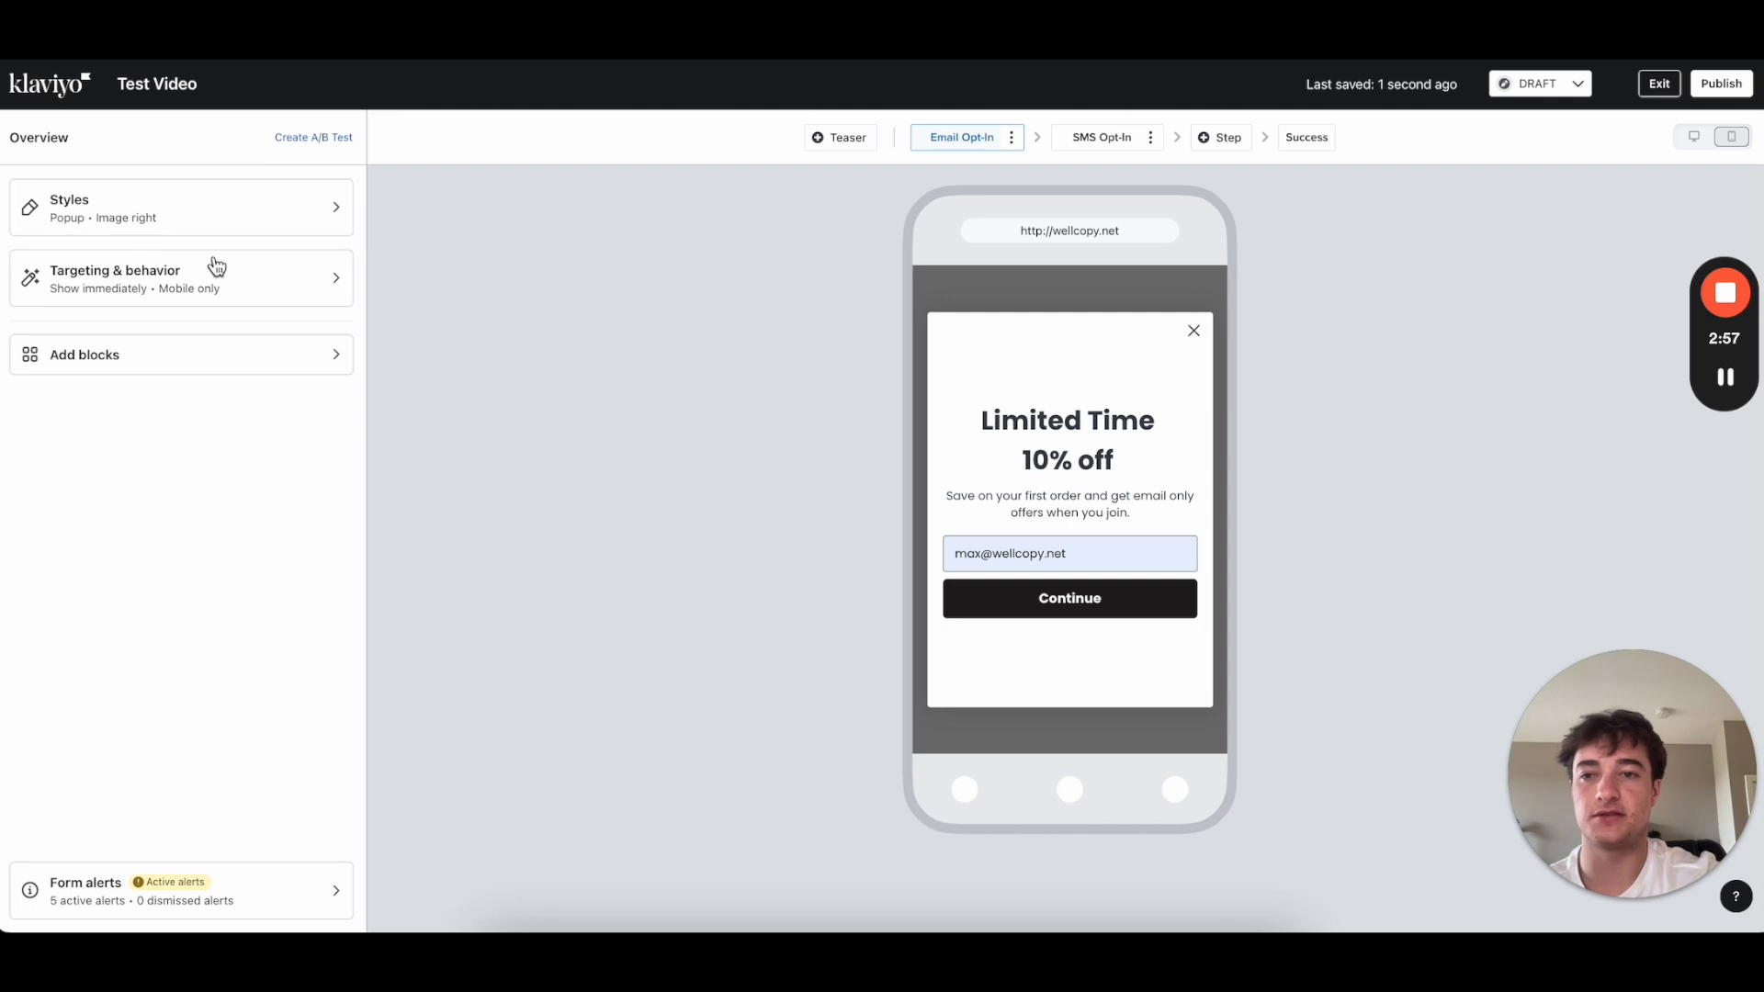
Step: In Styles, try the Full page, Flyout and Embed form types before returning to Popup
click(130, 232)
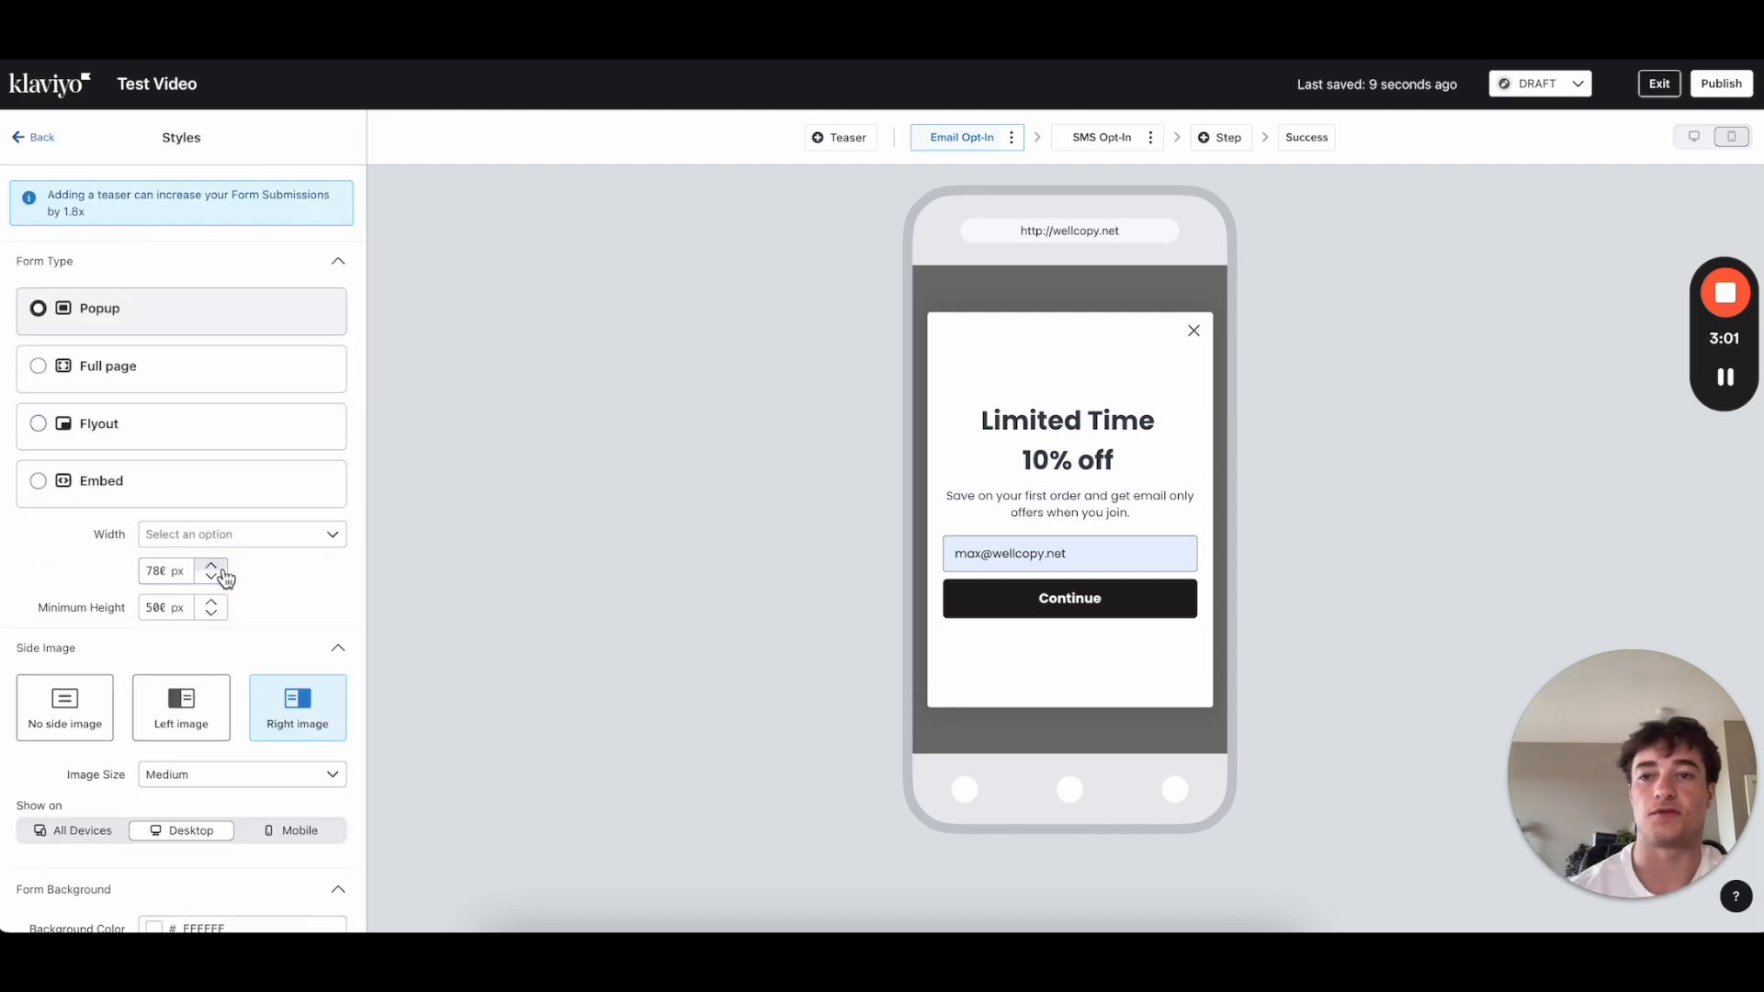
scroll(225, 576, down, 7)
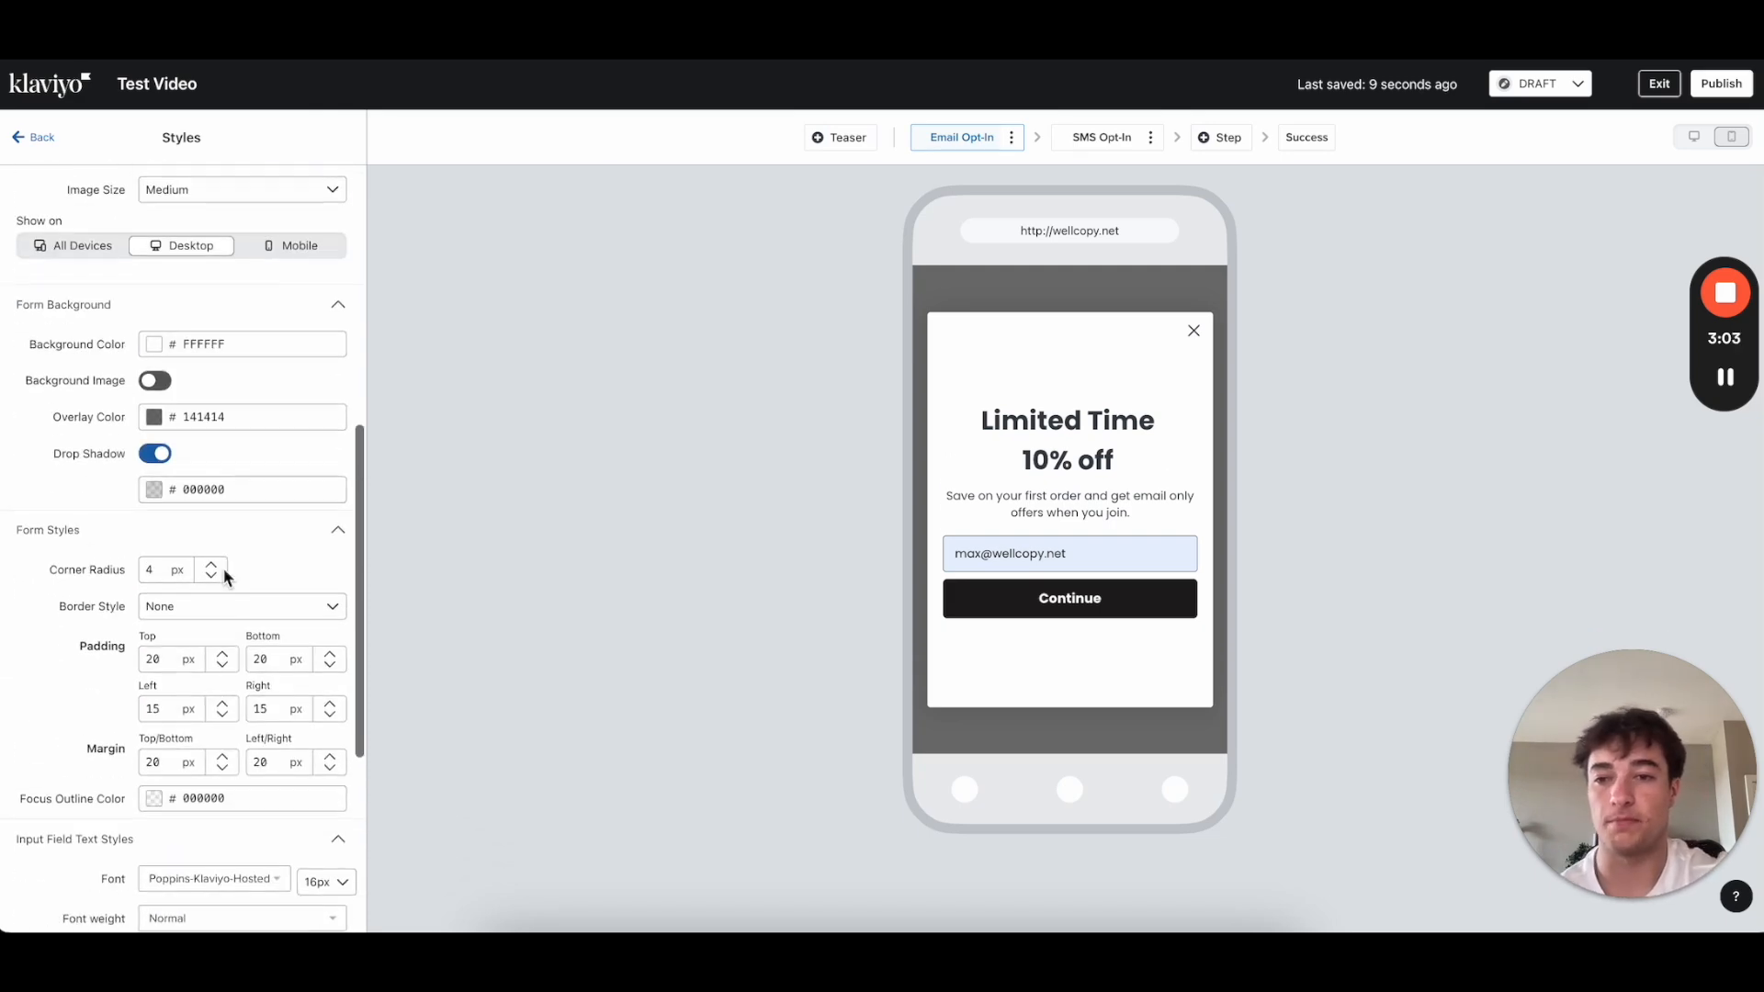
scroll(225, 576, down, 3)
scroll(225, 576, up, 12)
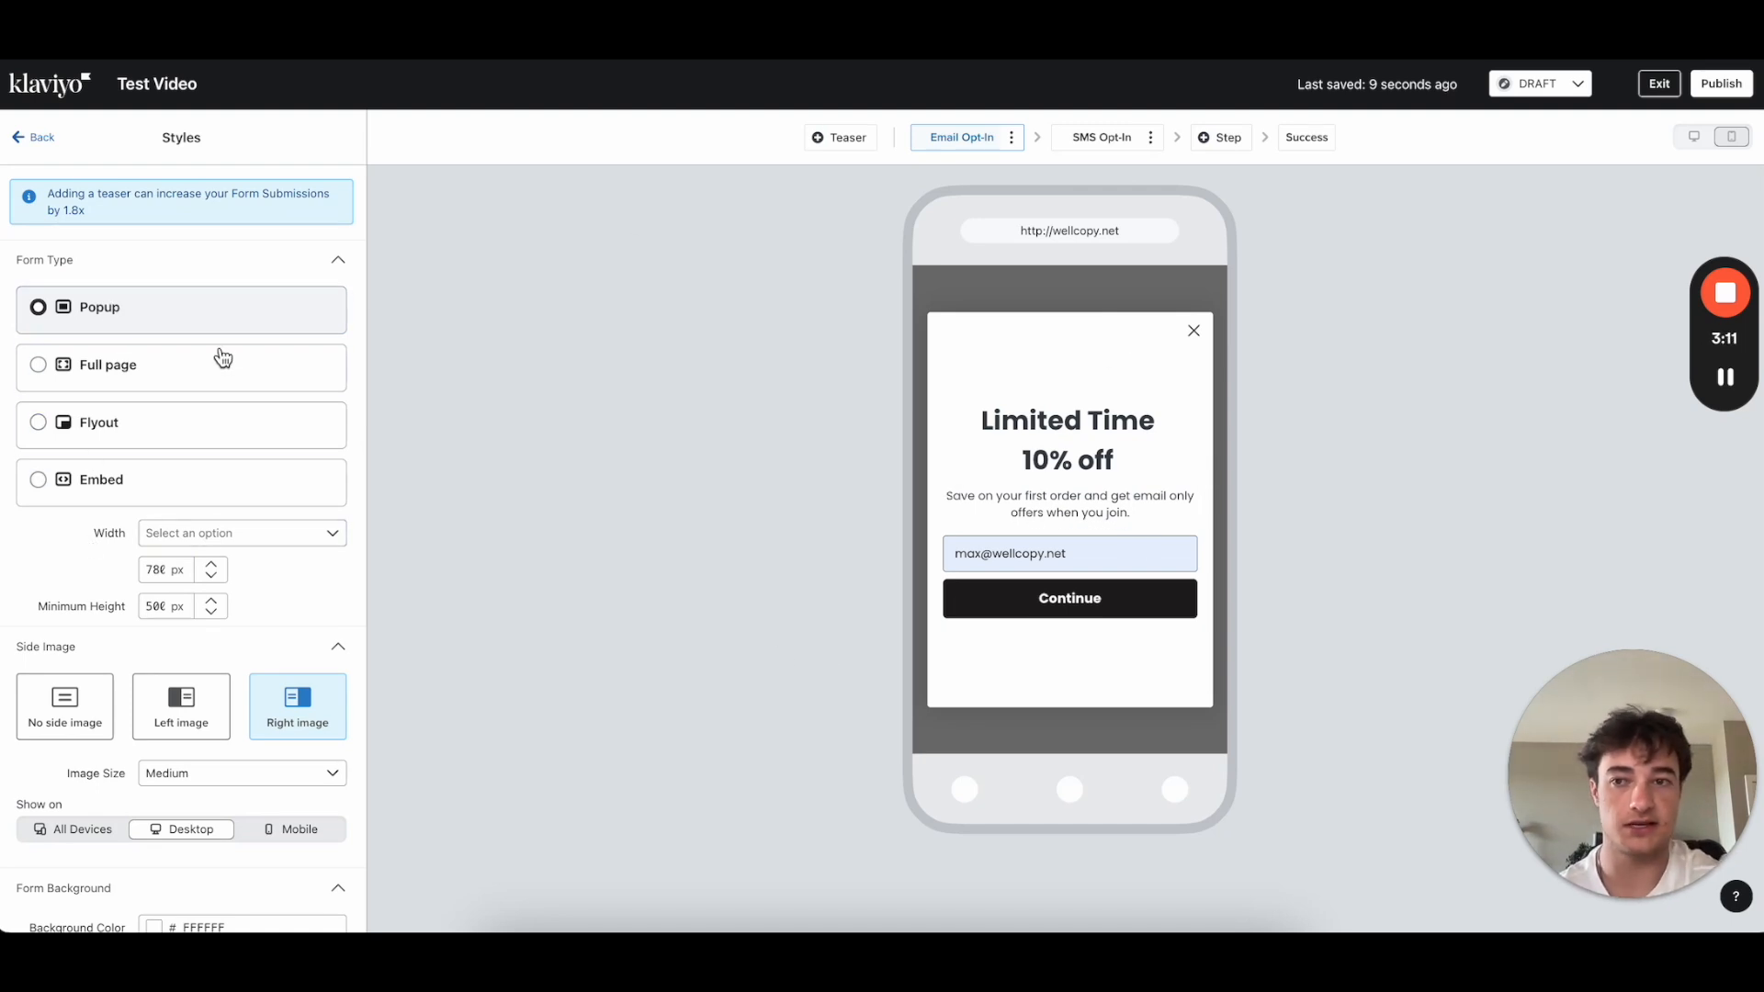
click(201, 378)
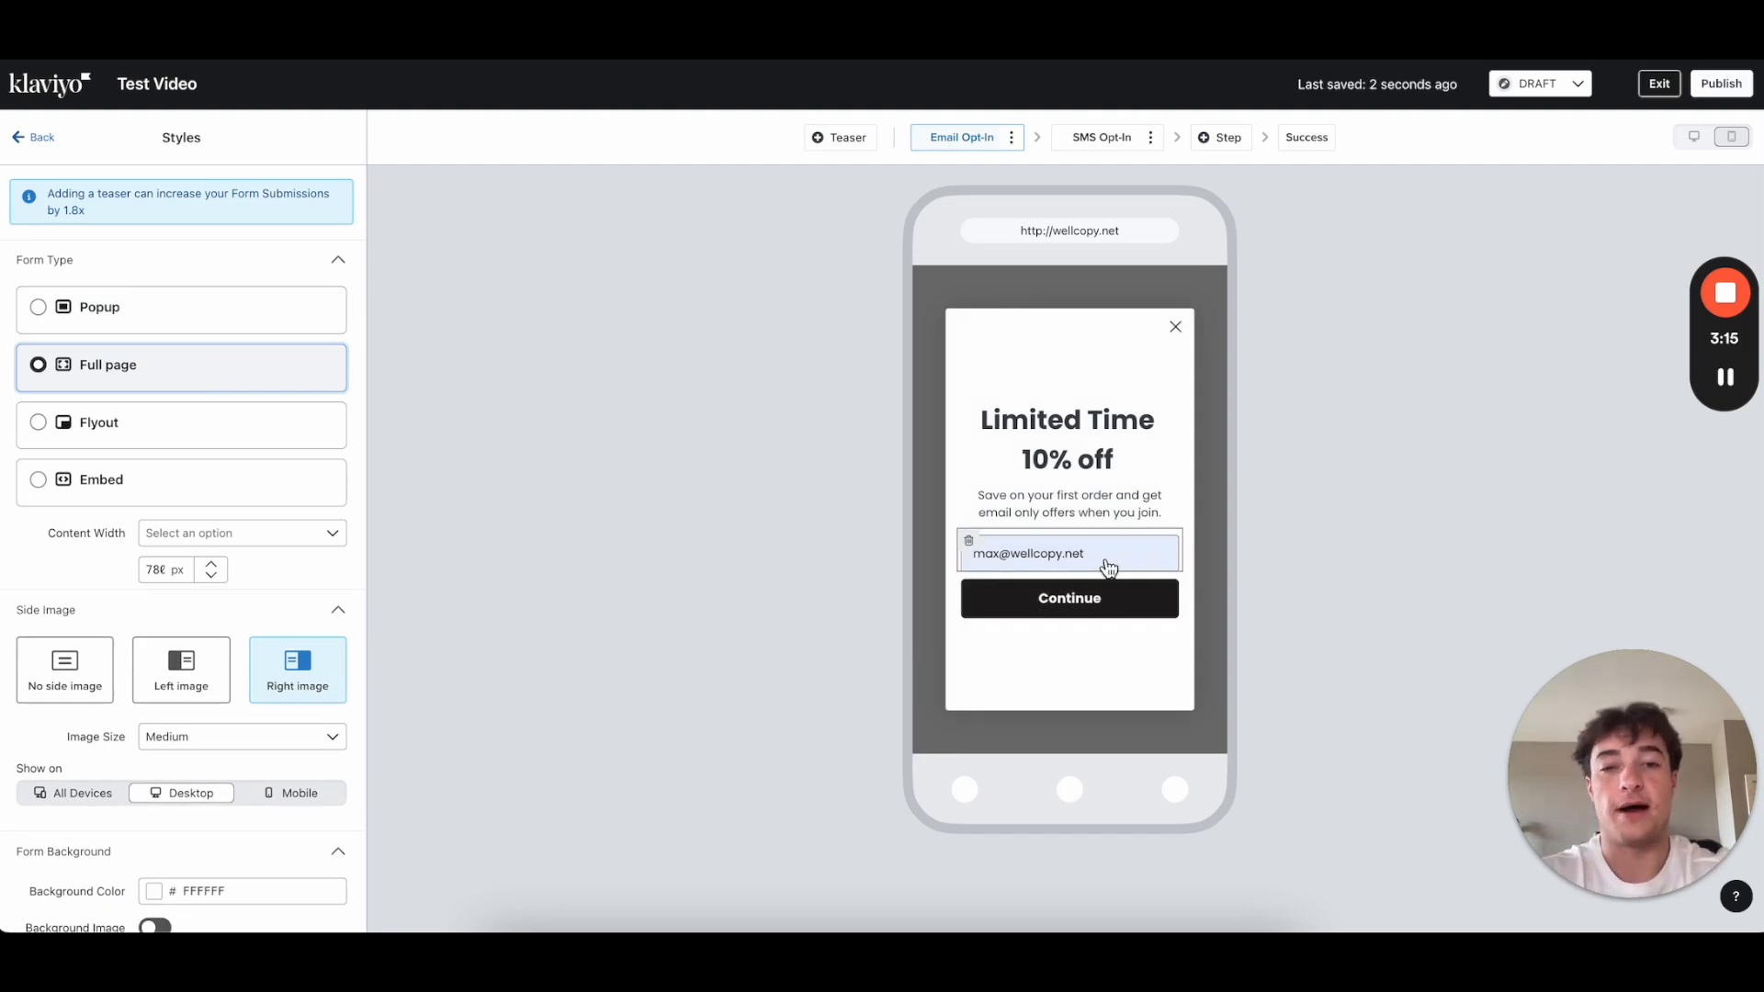
click(162, 430)
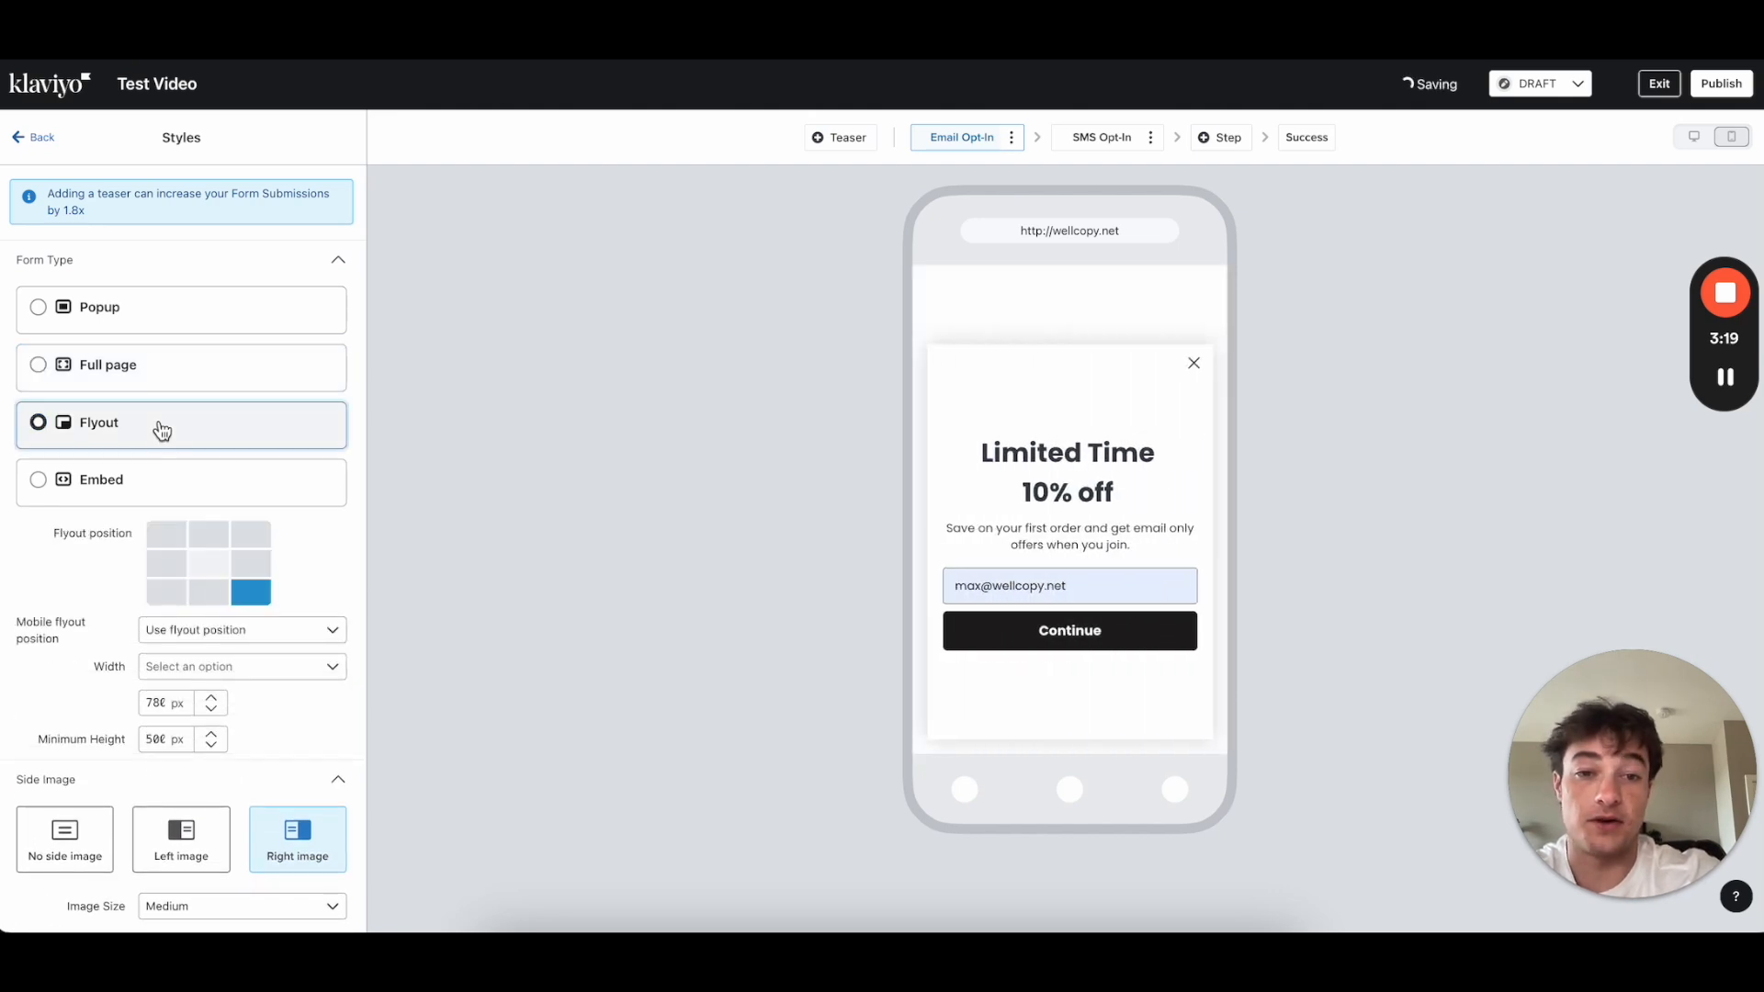
click(163, 481)
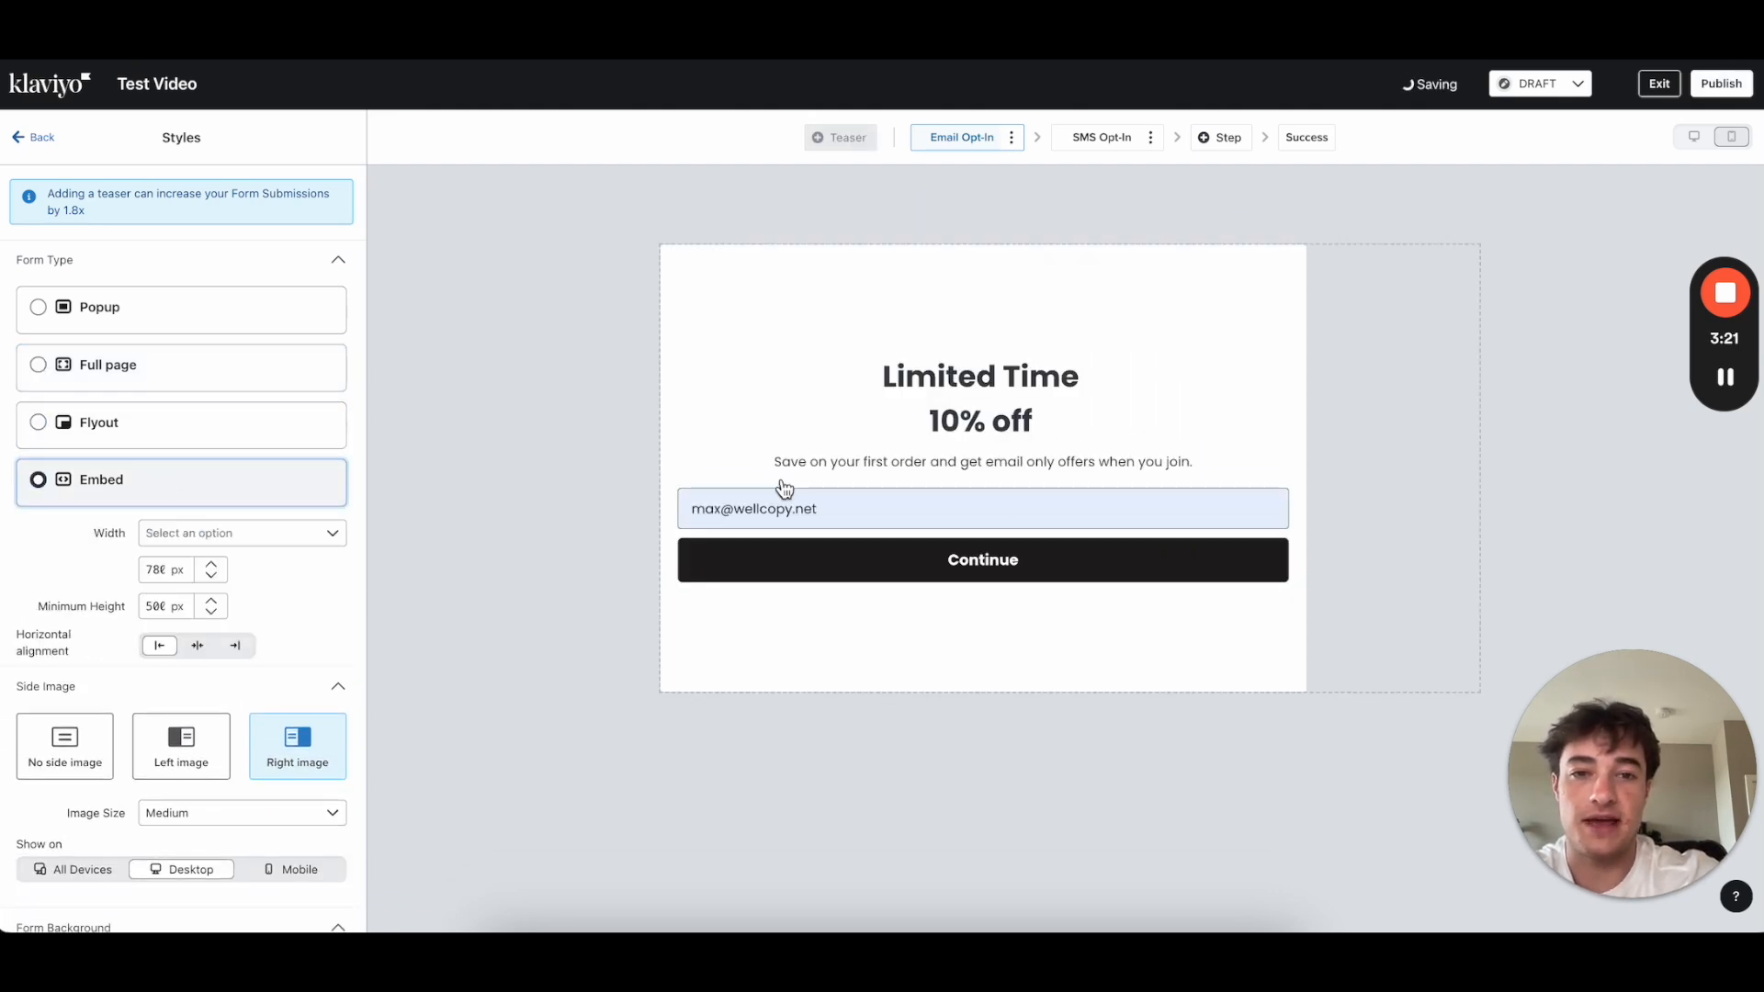
click(165, 325)
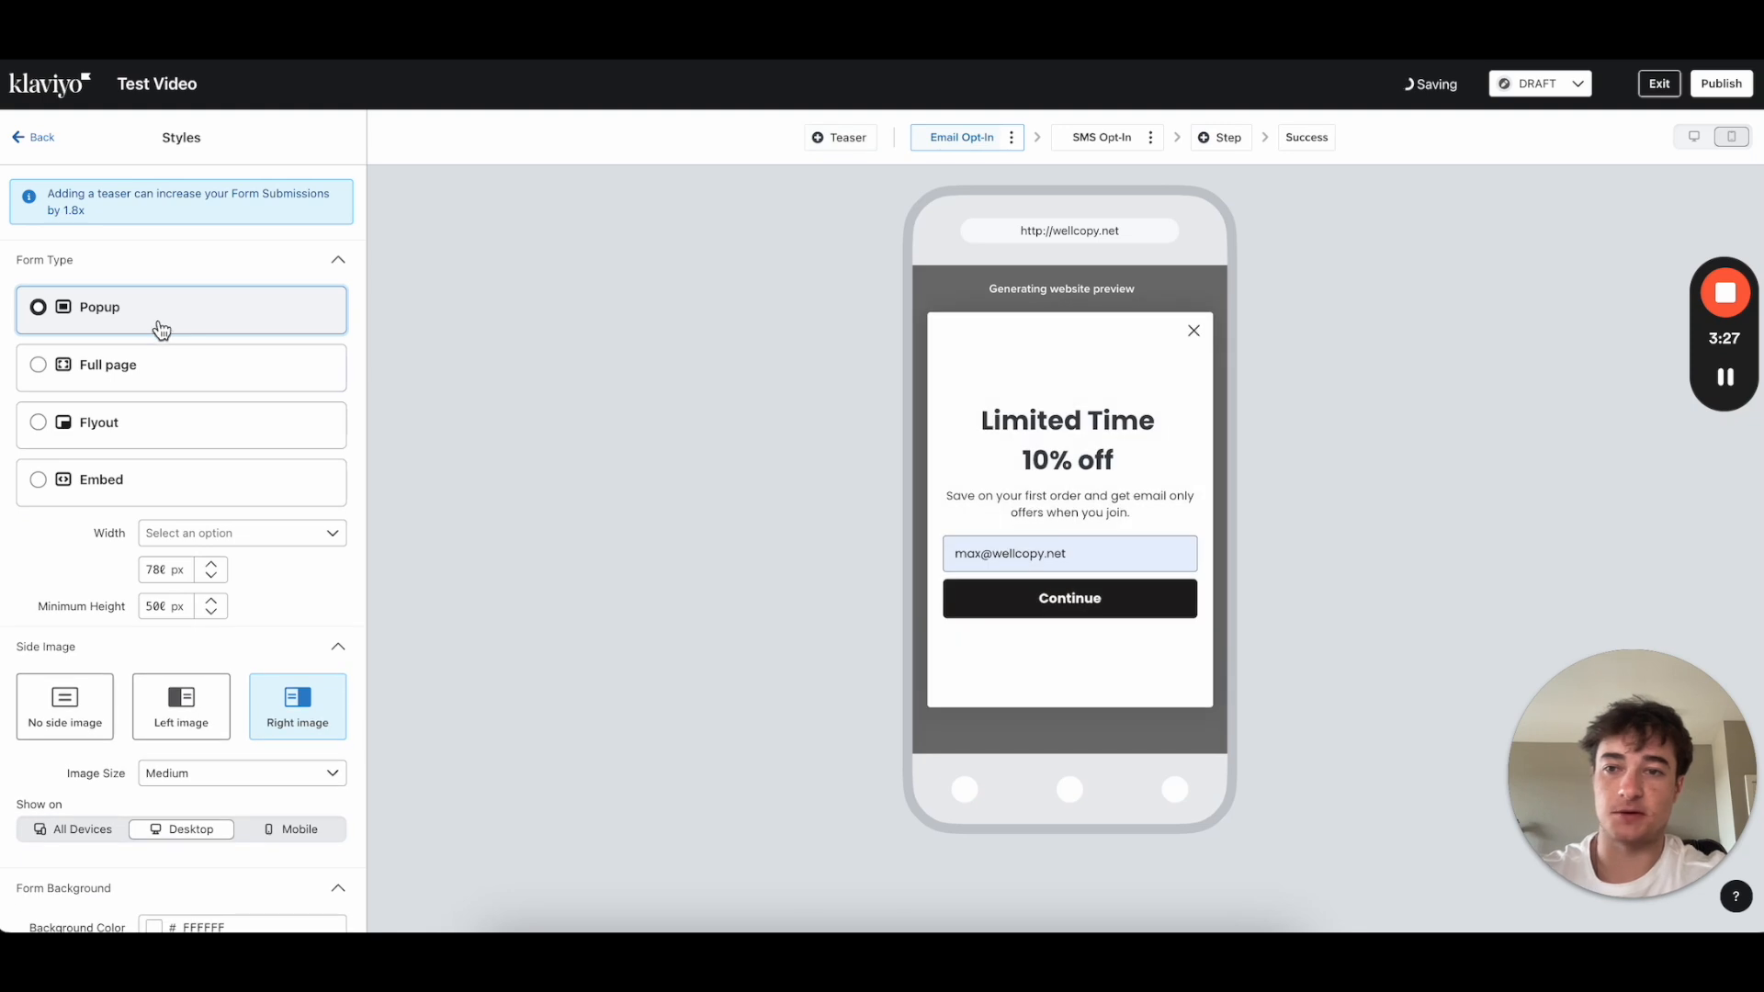
Step: Try Flyout at bottom-centre, bottom-left and bottom-right positions, then set the form back to Popup
click(129, 380)
click(120, 445)
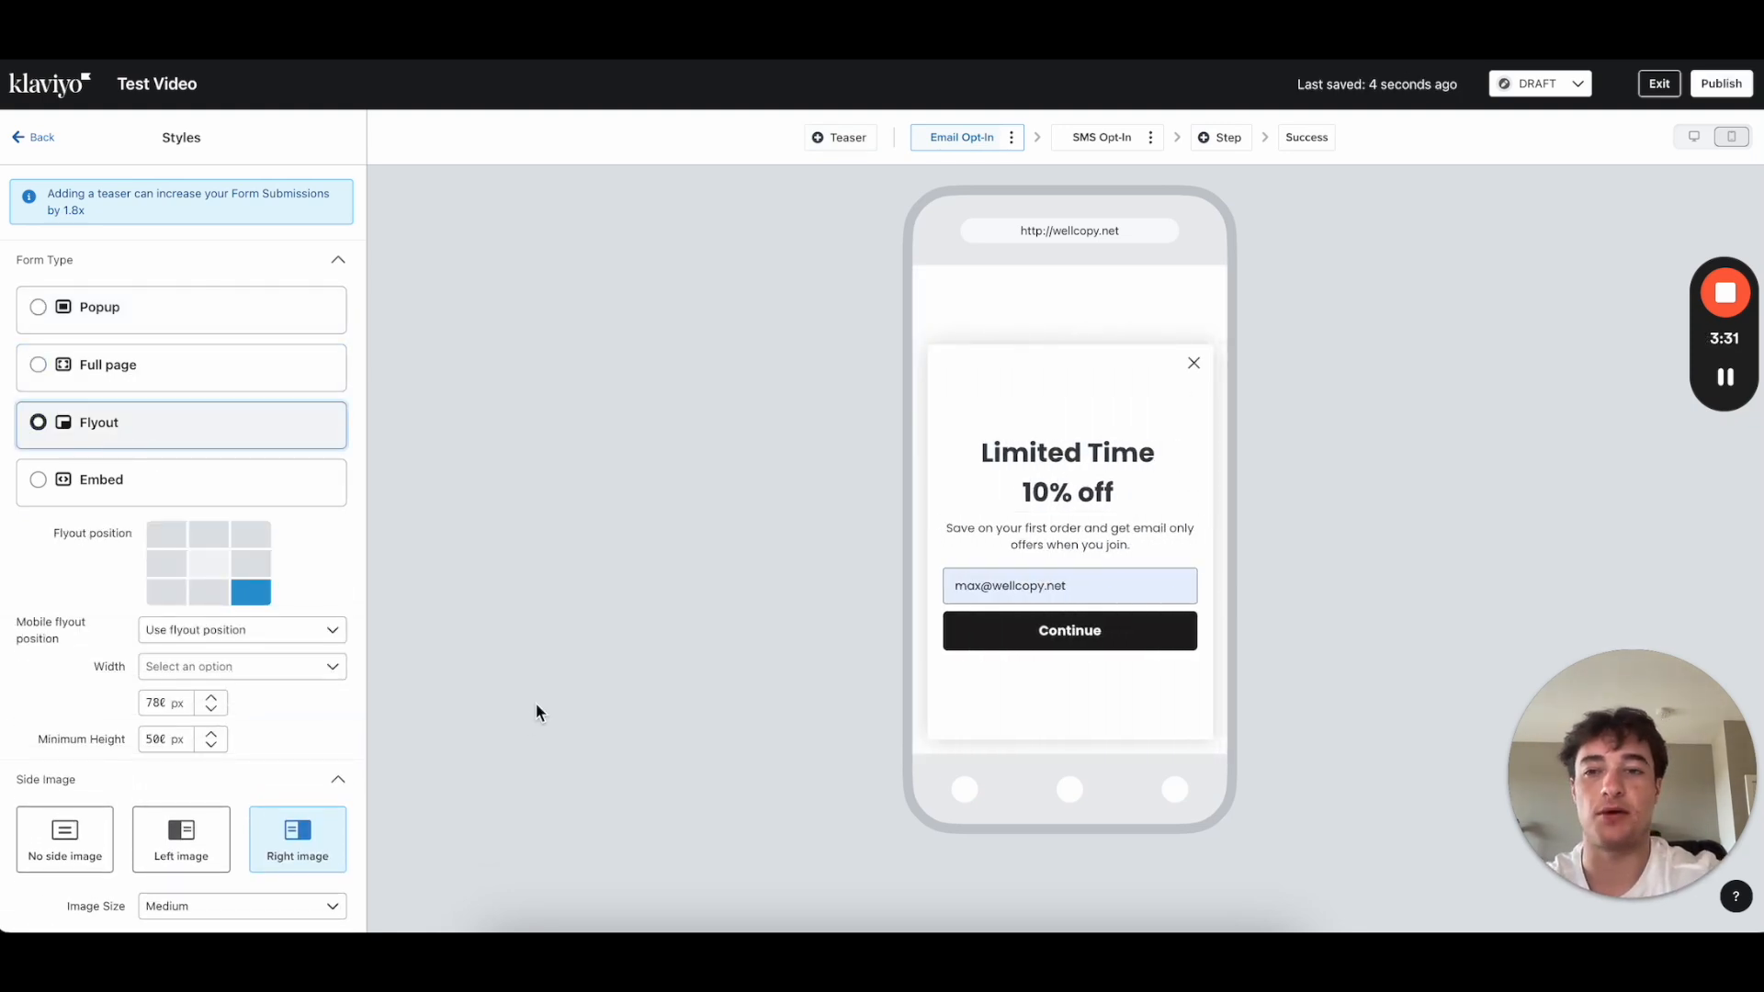
click(208, 595)
click(171, 596)
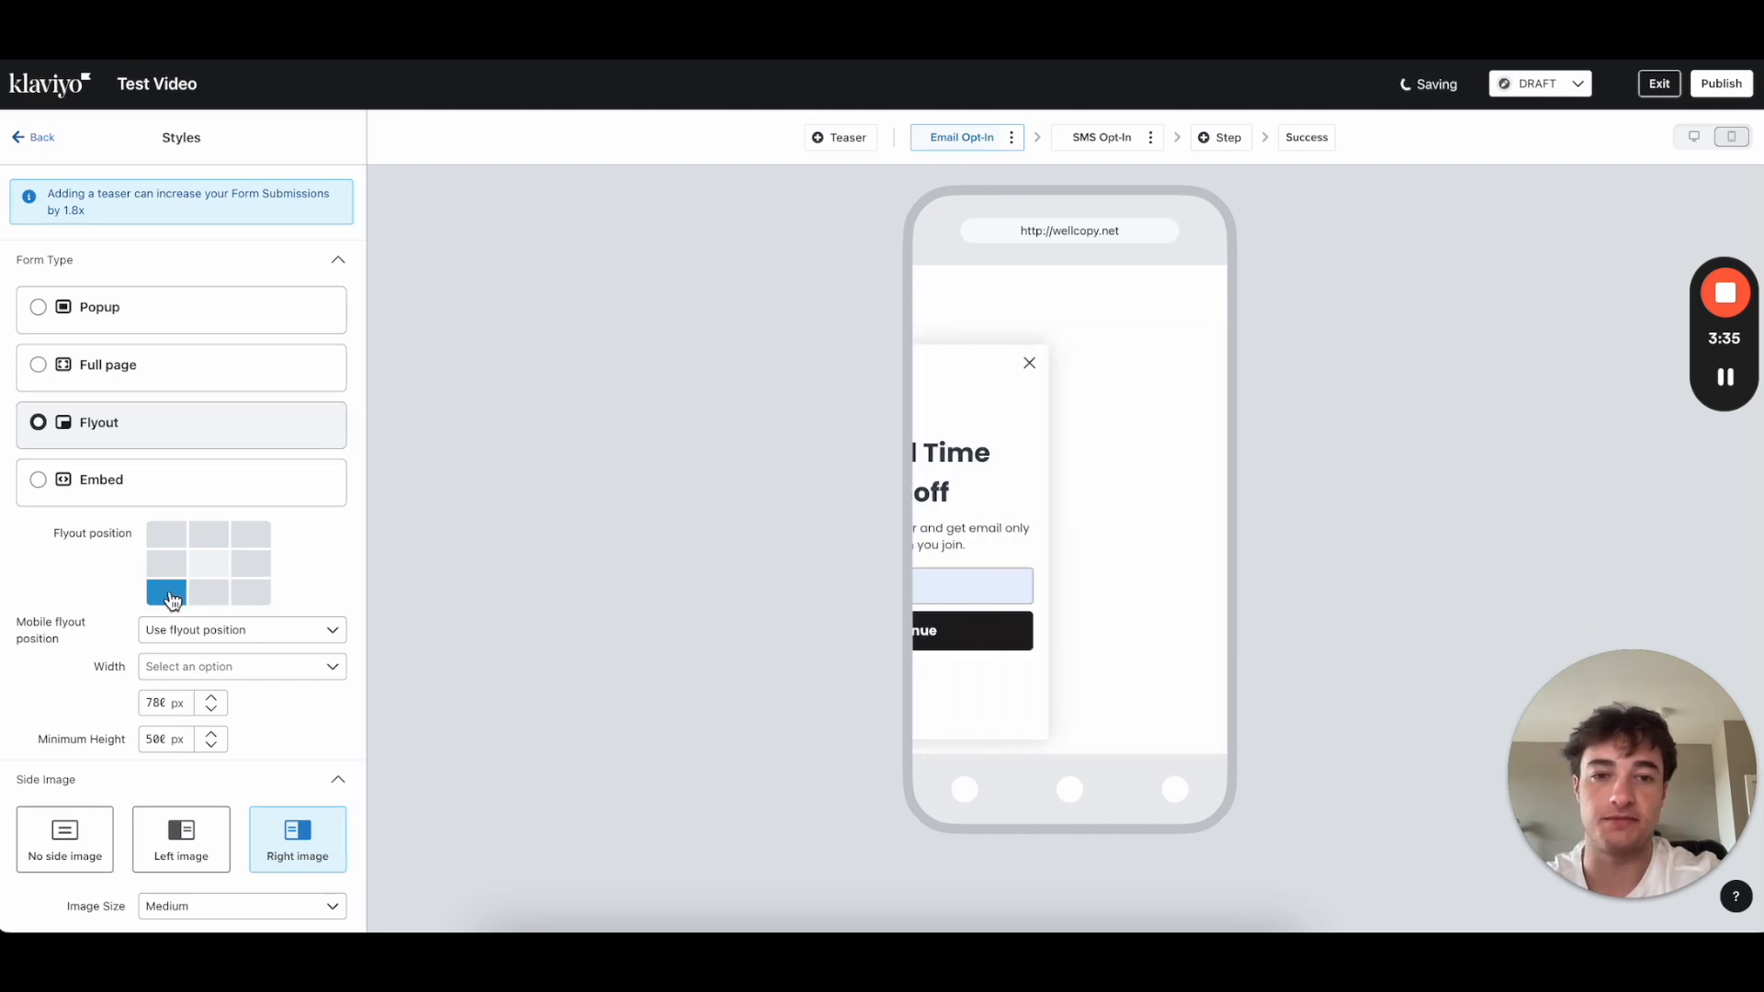
click(248, 596)
click(144, 315)
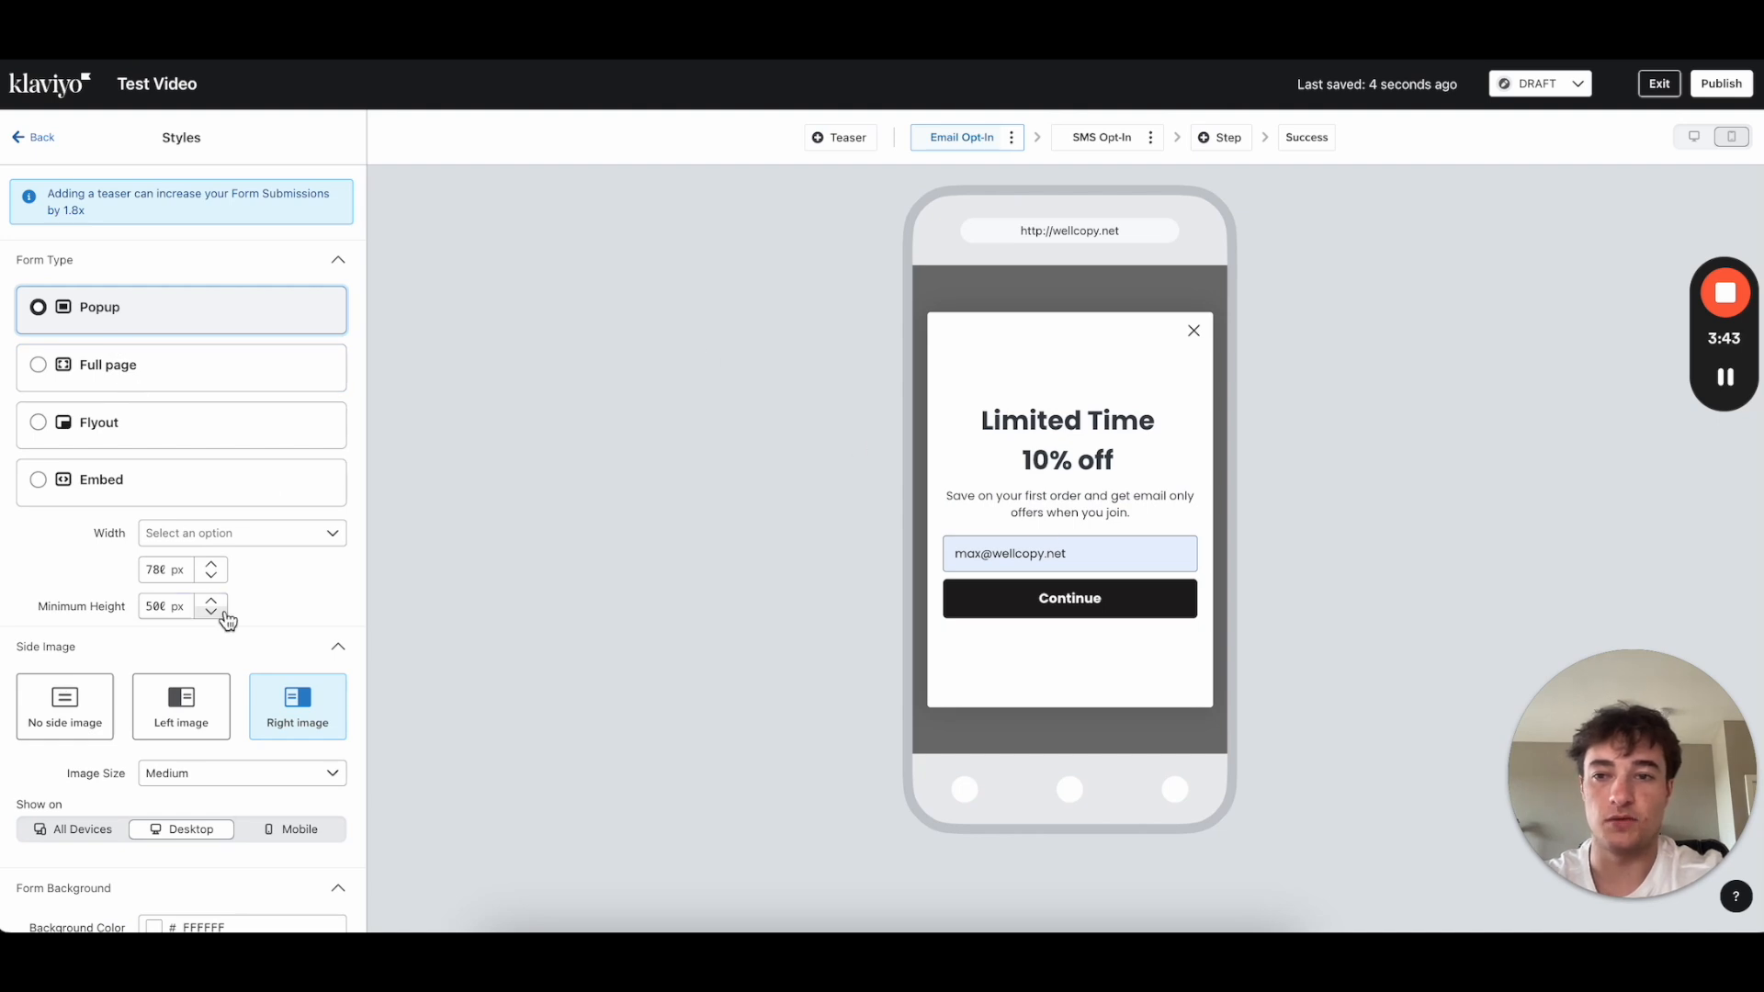
Step: Try the popup at Medium, Small and Large widths
scroll(225, 606, down, 1)
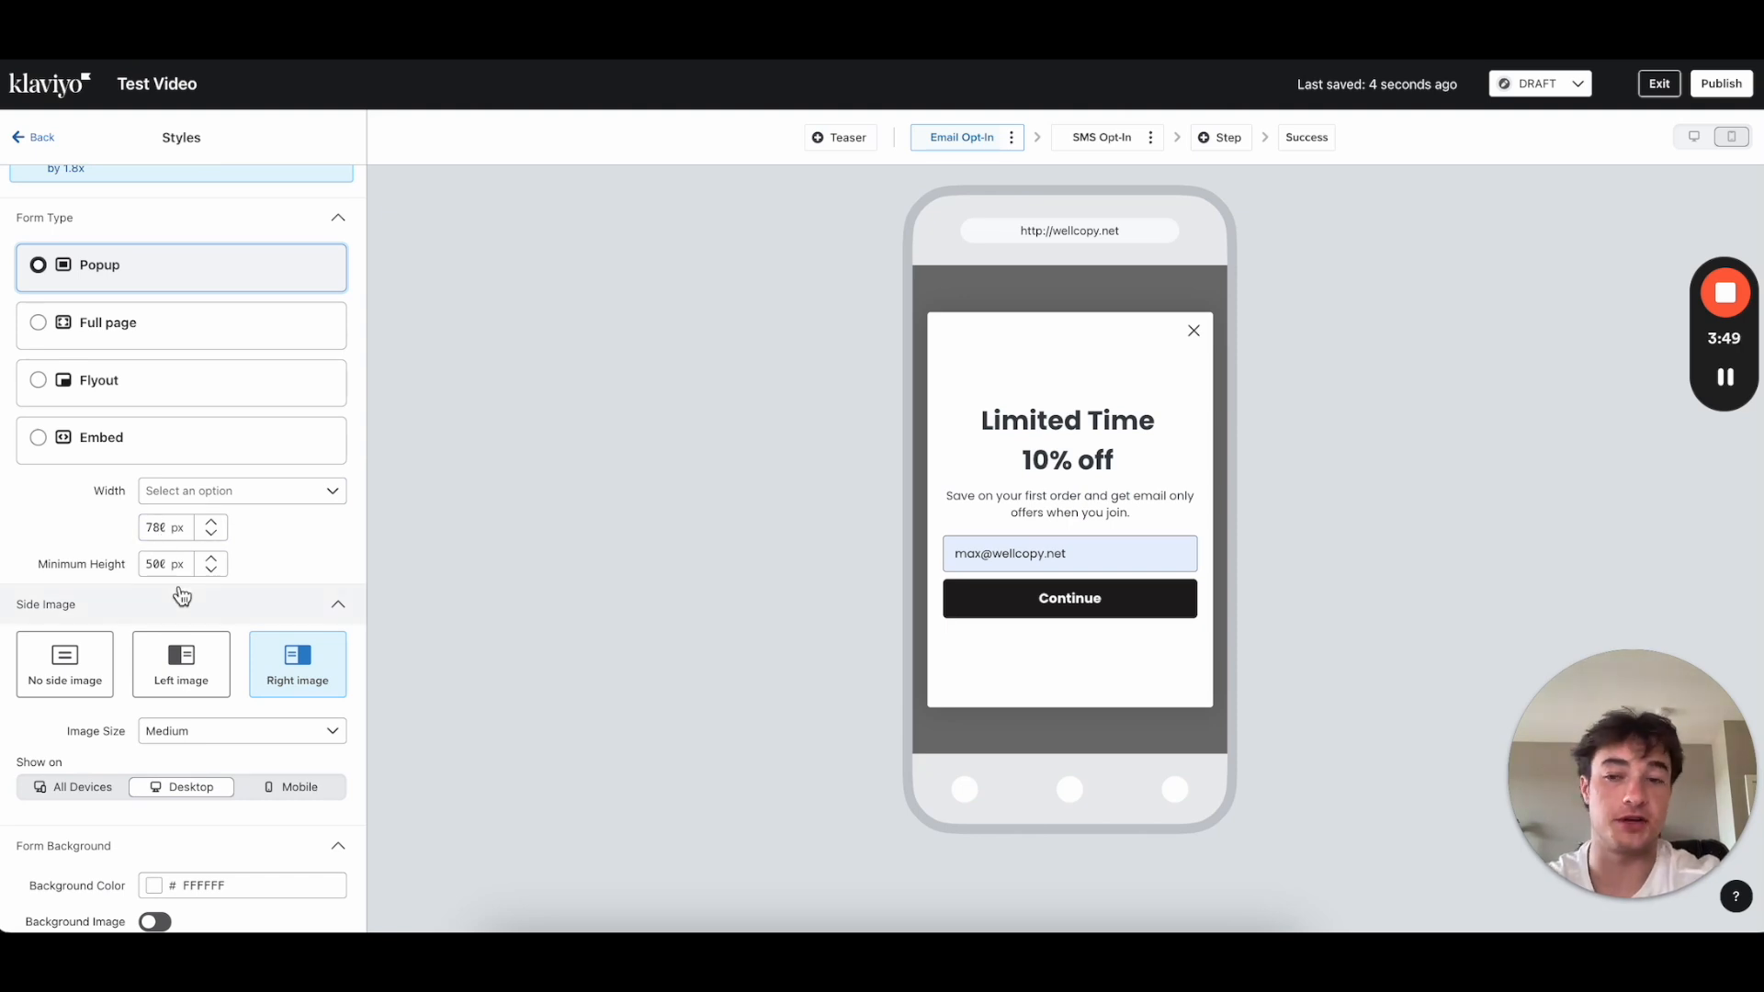
click(201, 492)
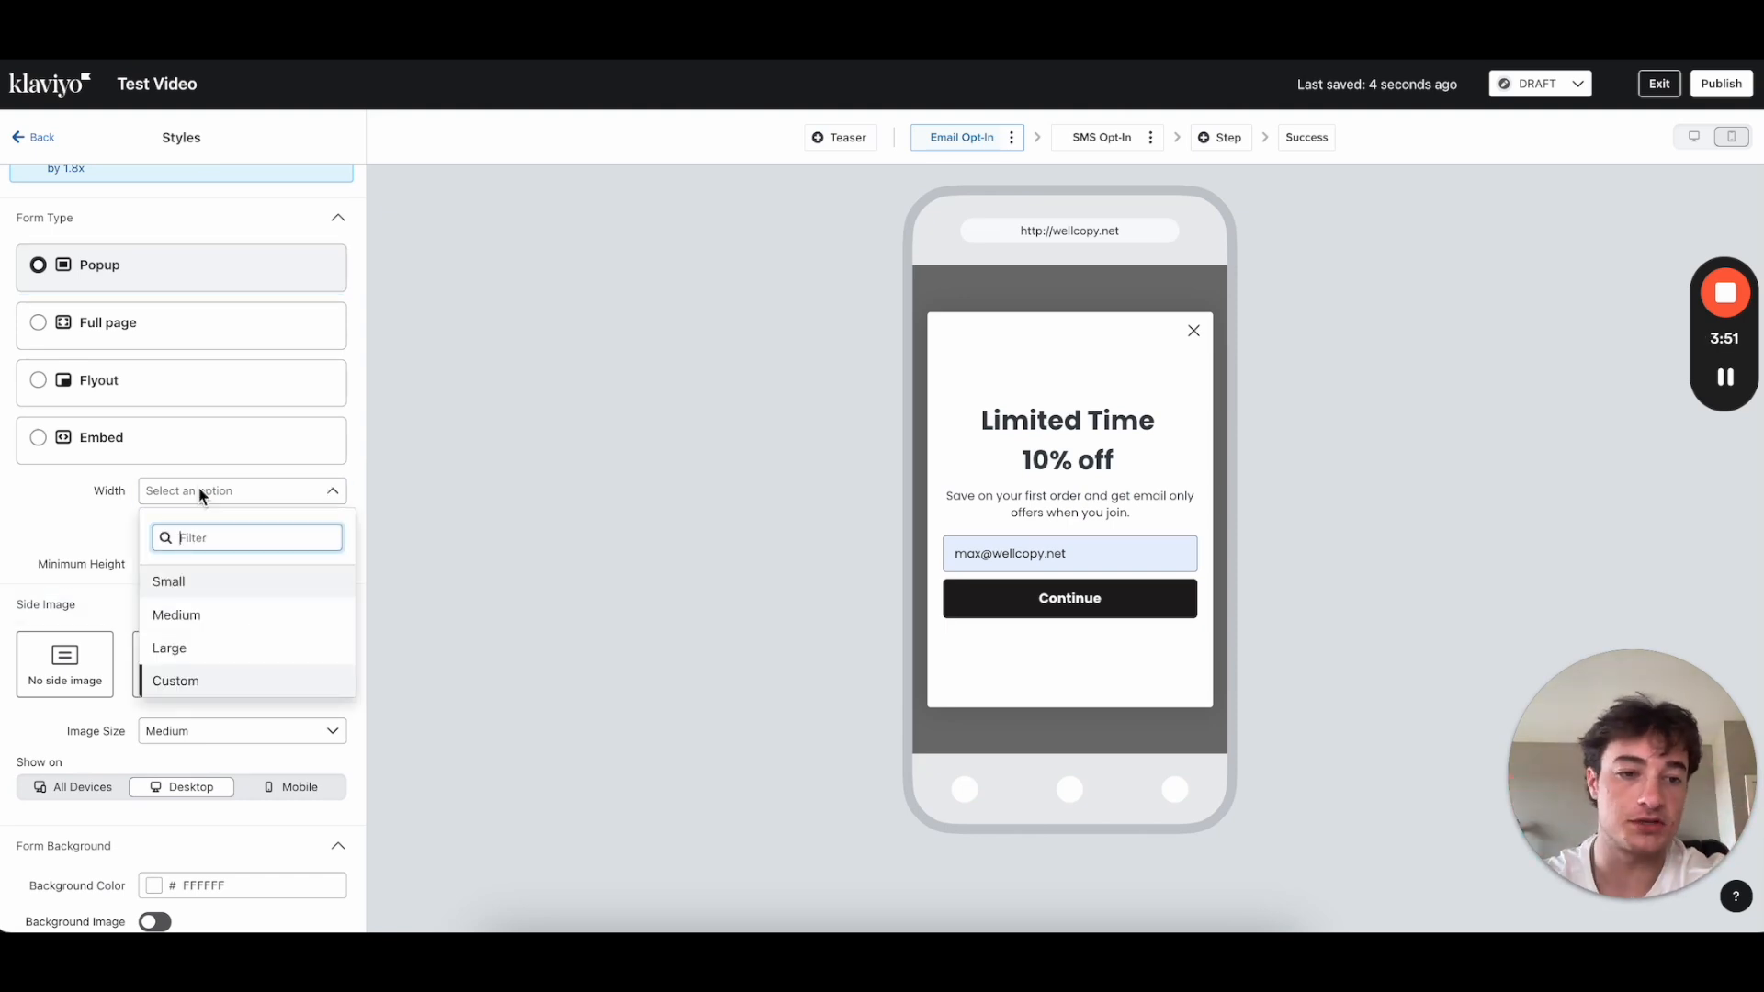
click(204, 625)
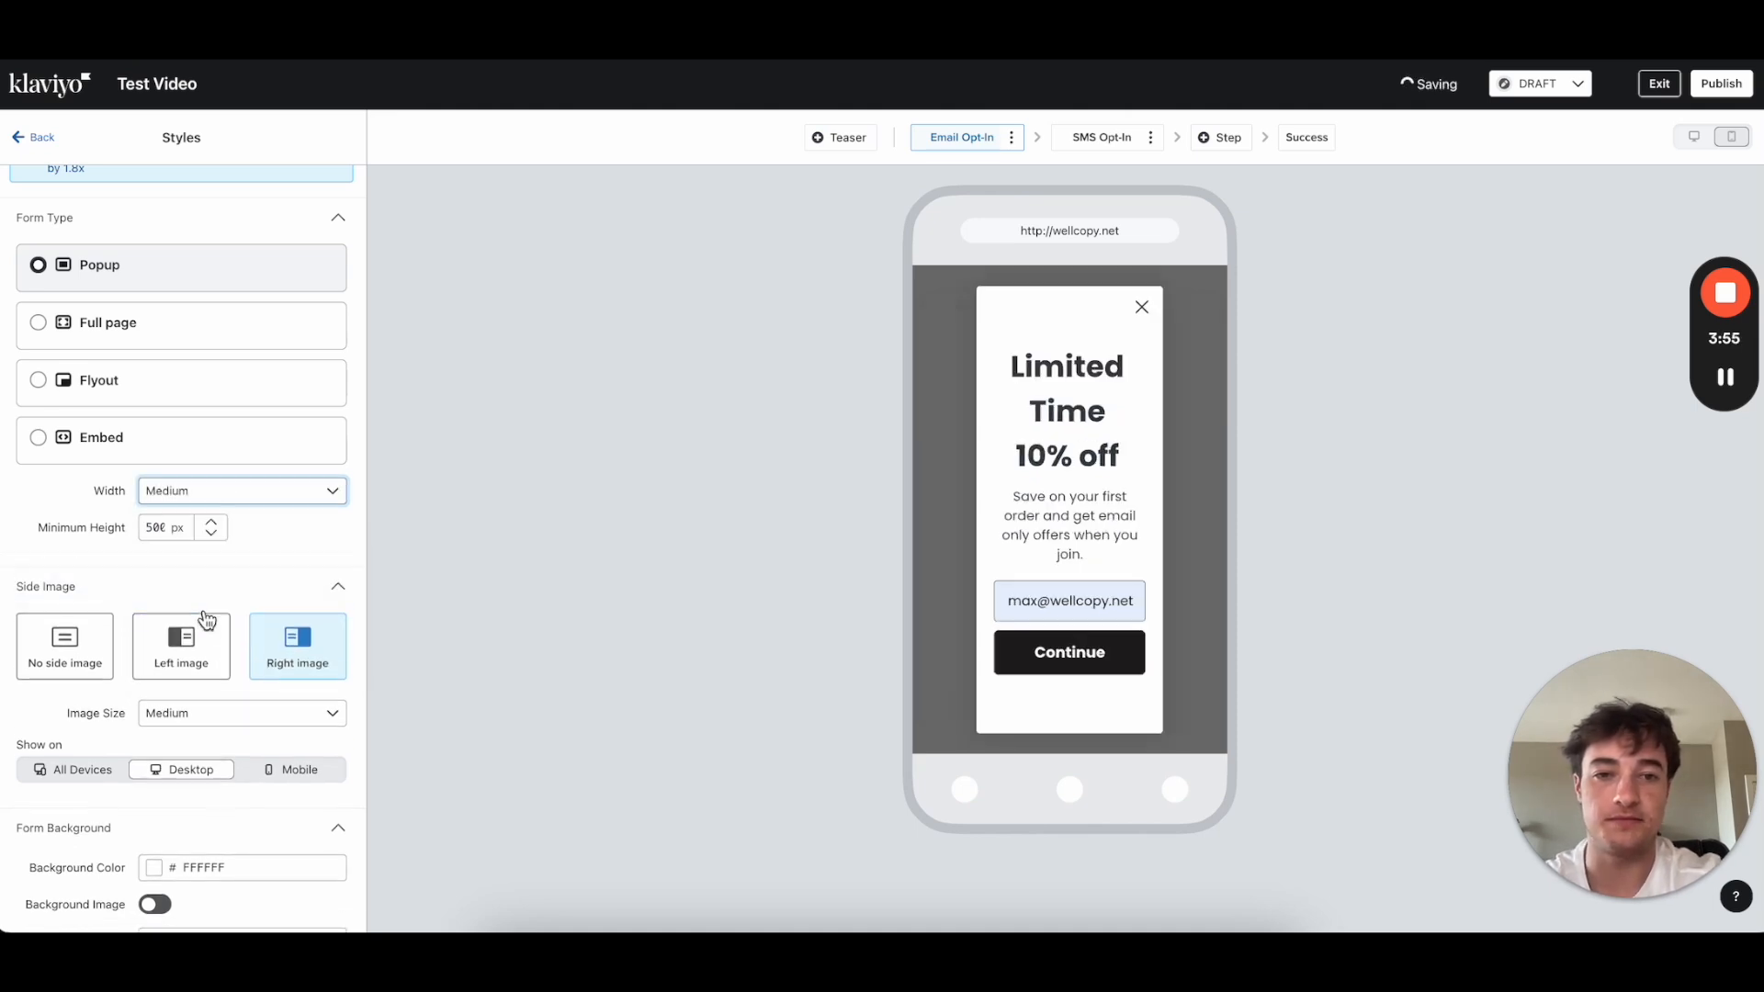
click(226, 493)
click(175, 579)
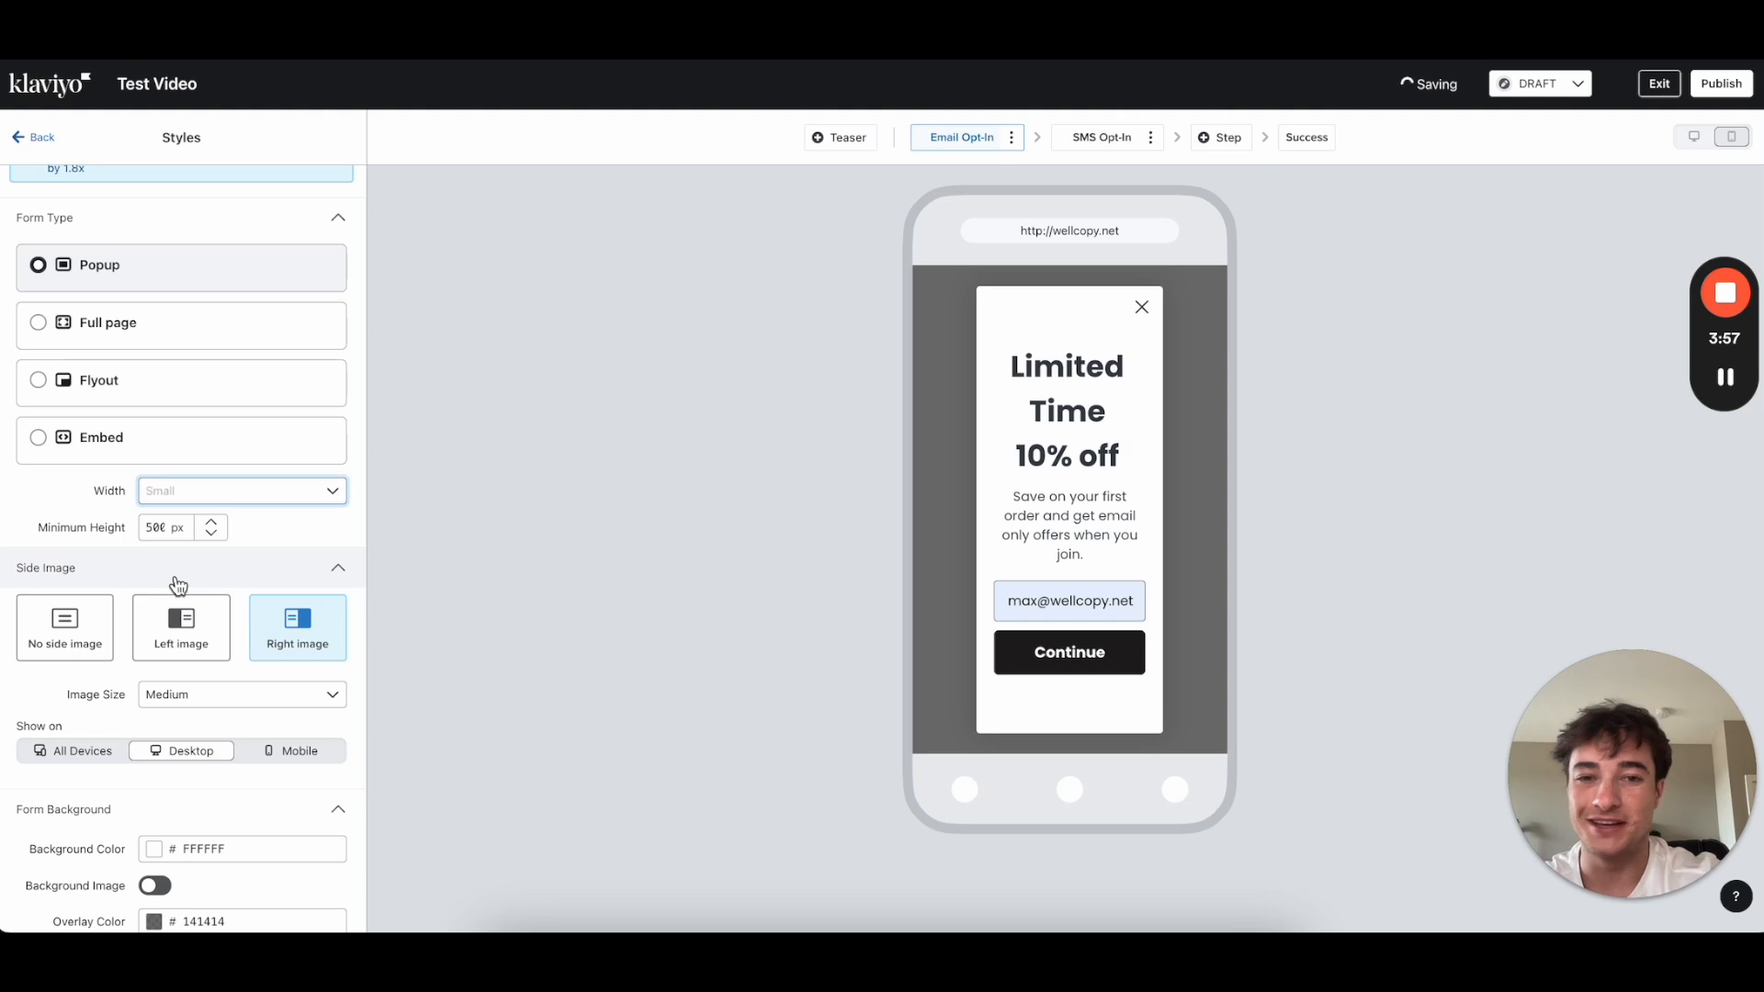
click(237, 496)
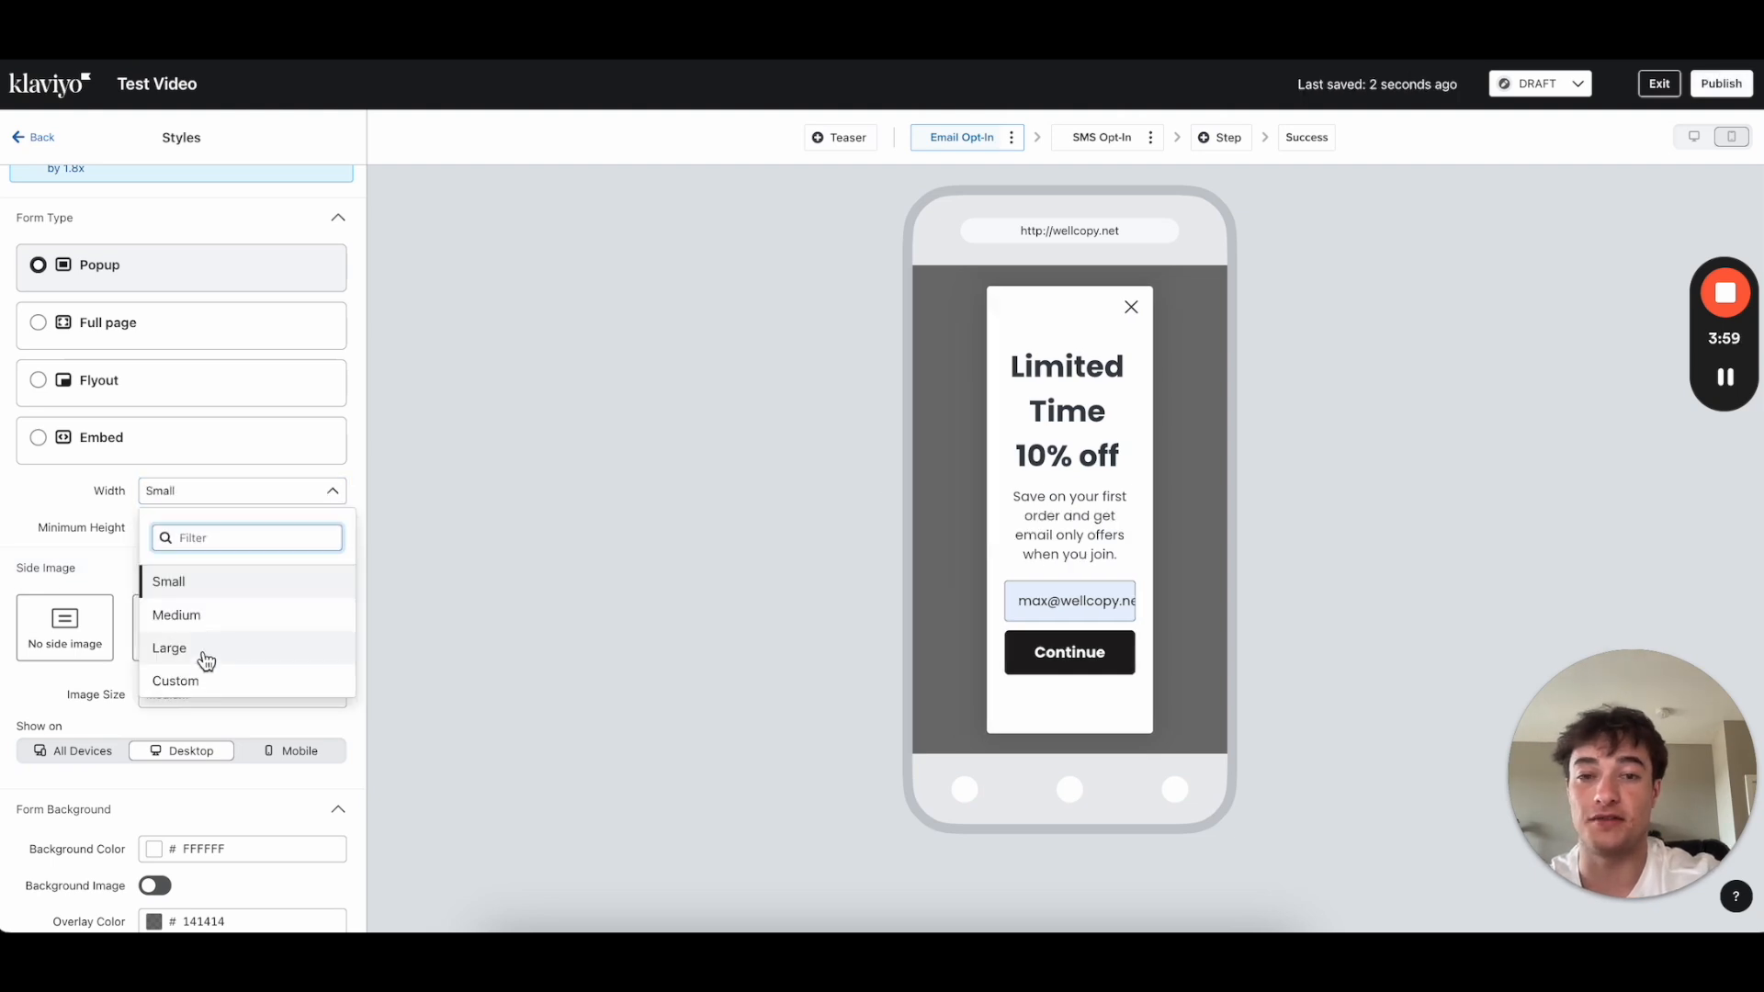
click(205, 656)
Step: Set a Custom popup width of 750 px and choose No side image
click(195, 498)
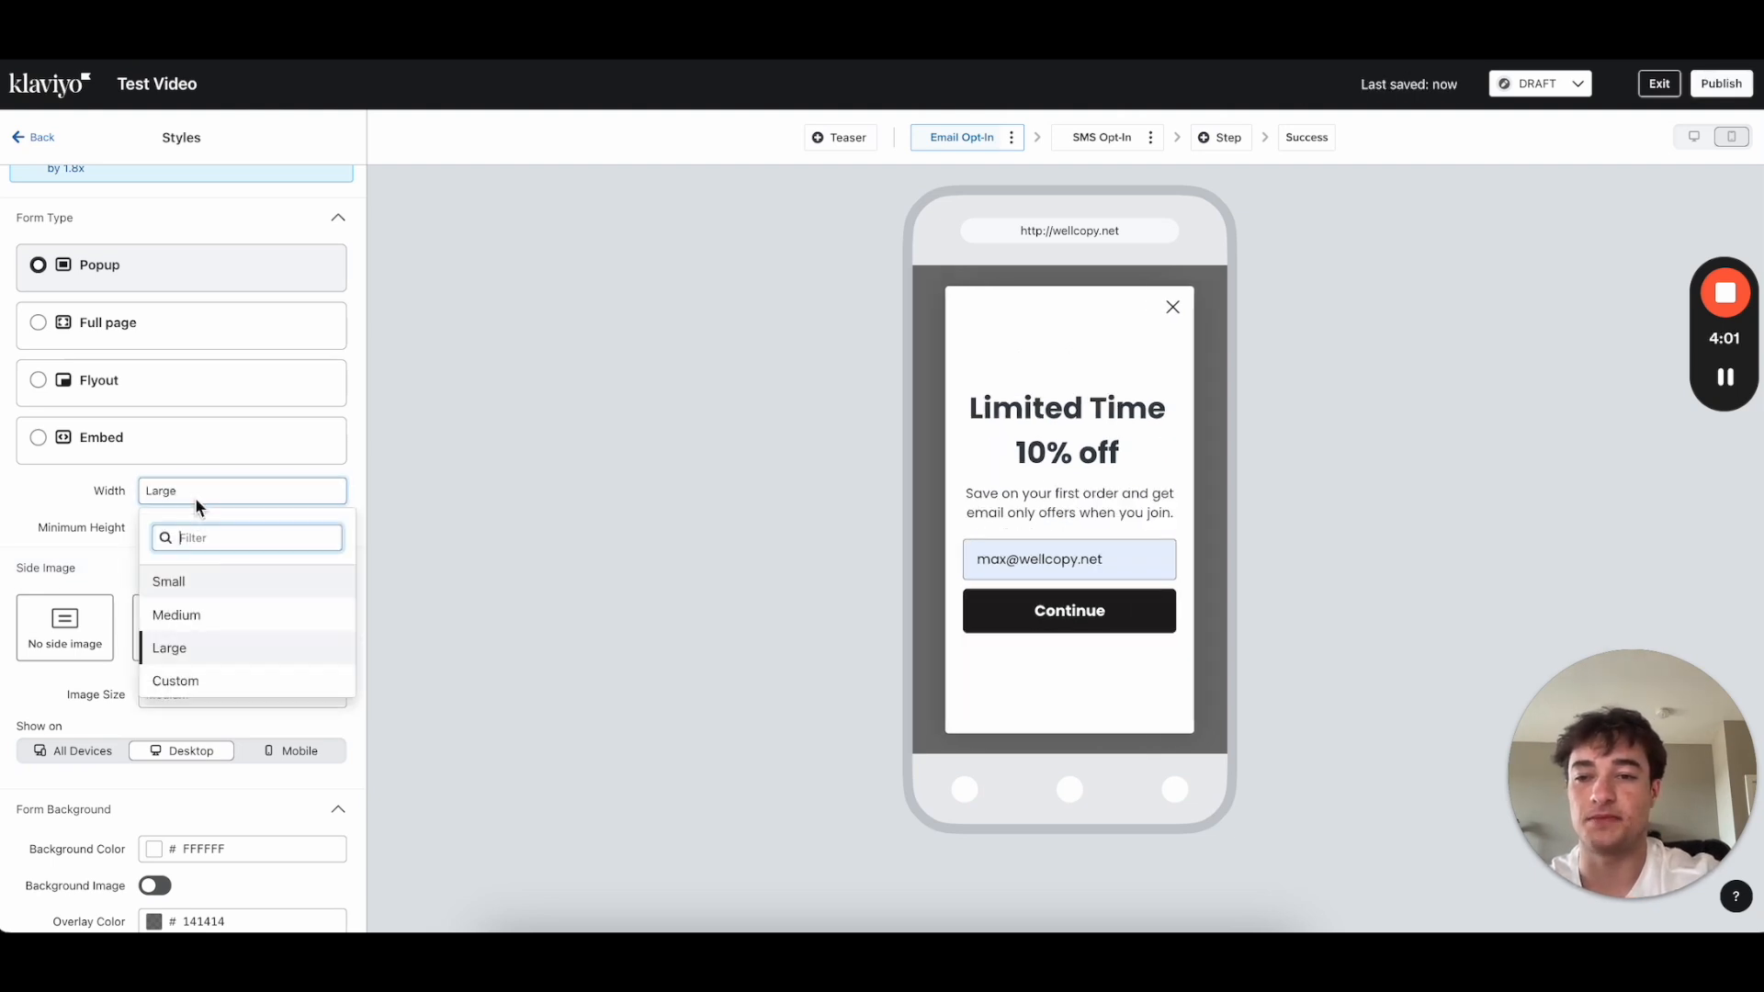
click(192, 679)
double_click(151, 530)
text(750)
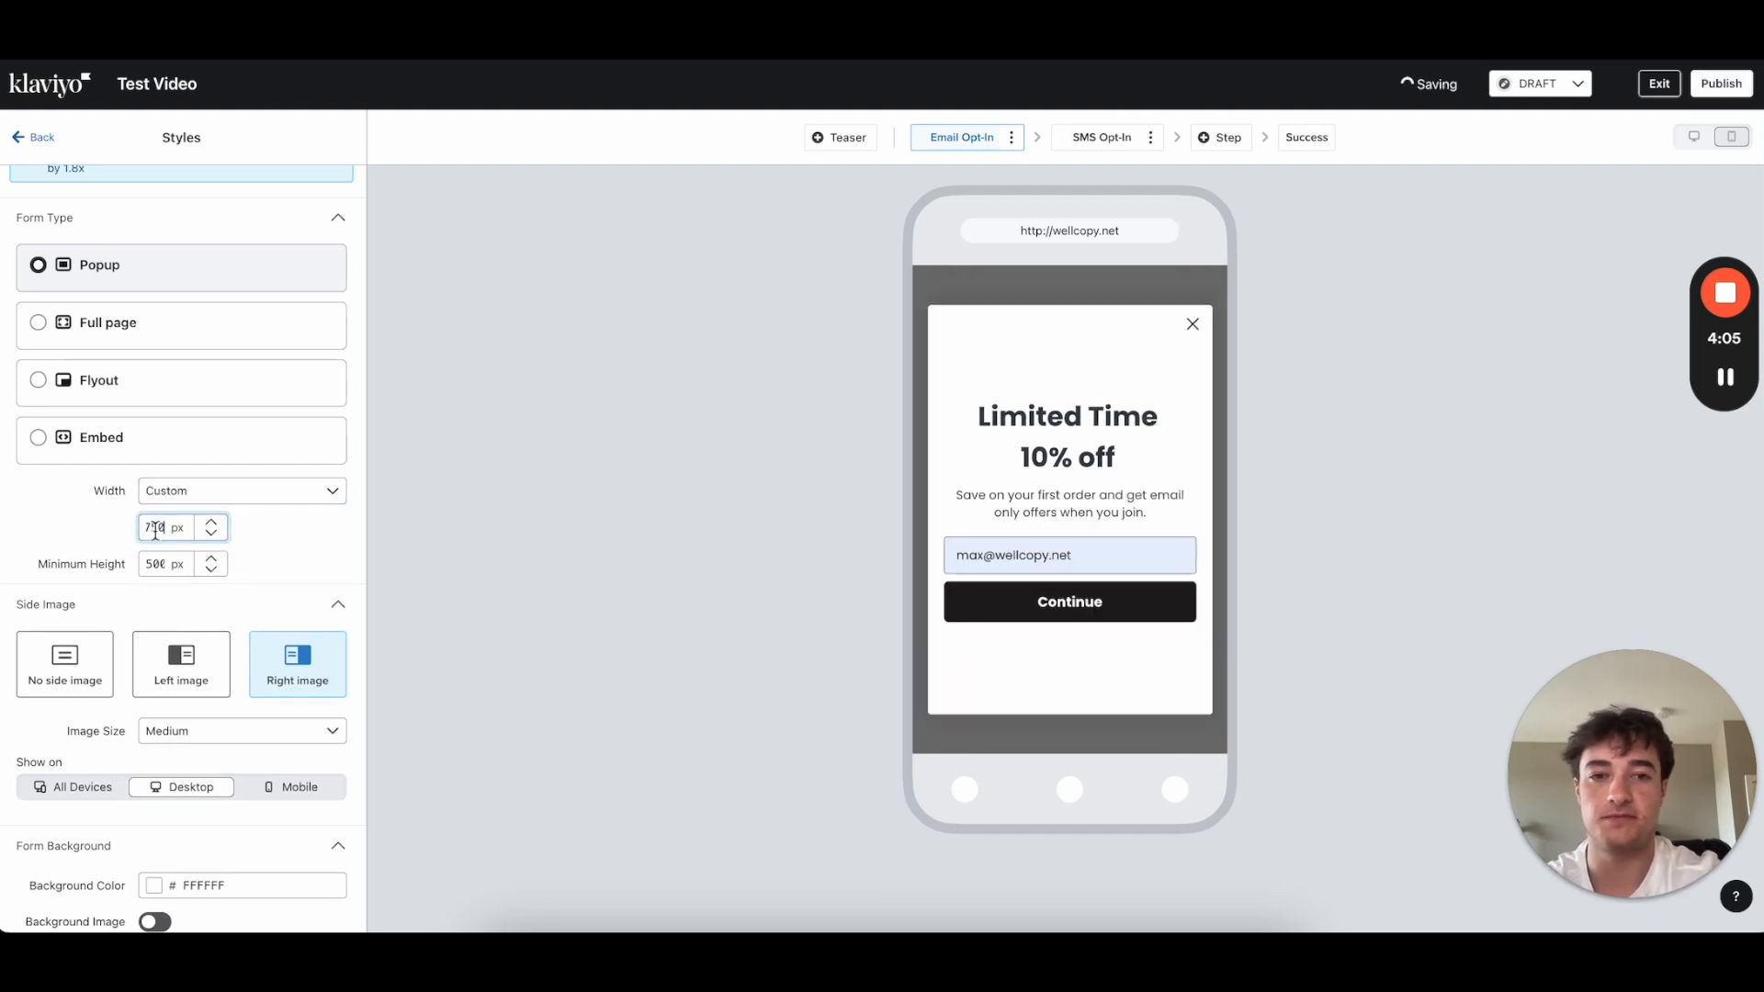
click(288, 546)
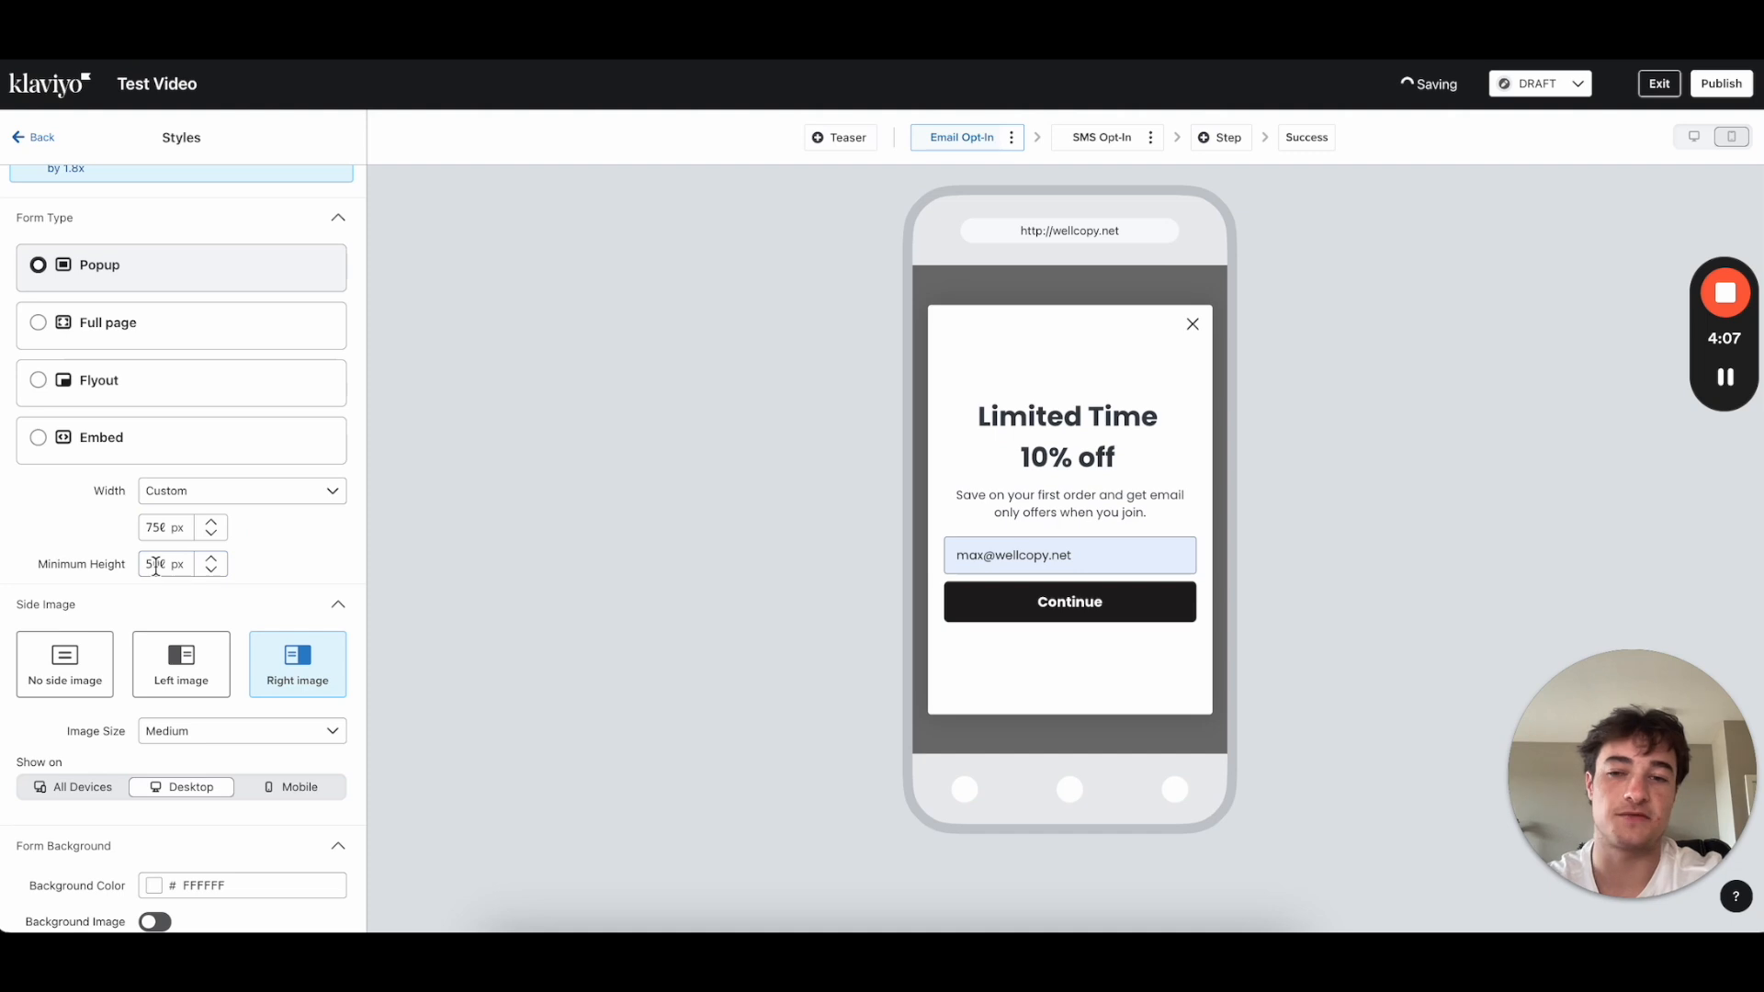
scroll(154, 566, down, 1)
click(91, 628)
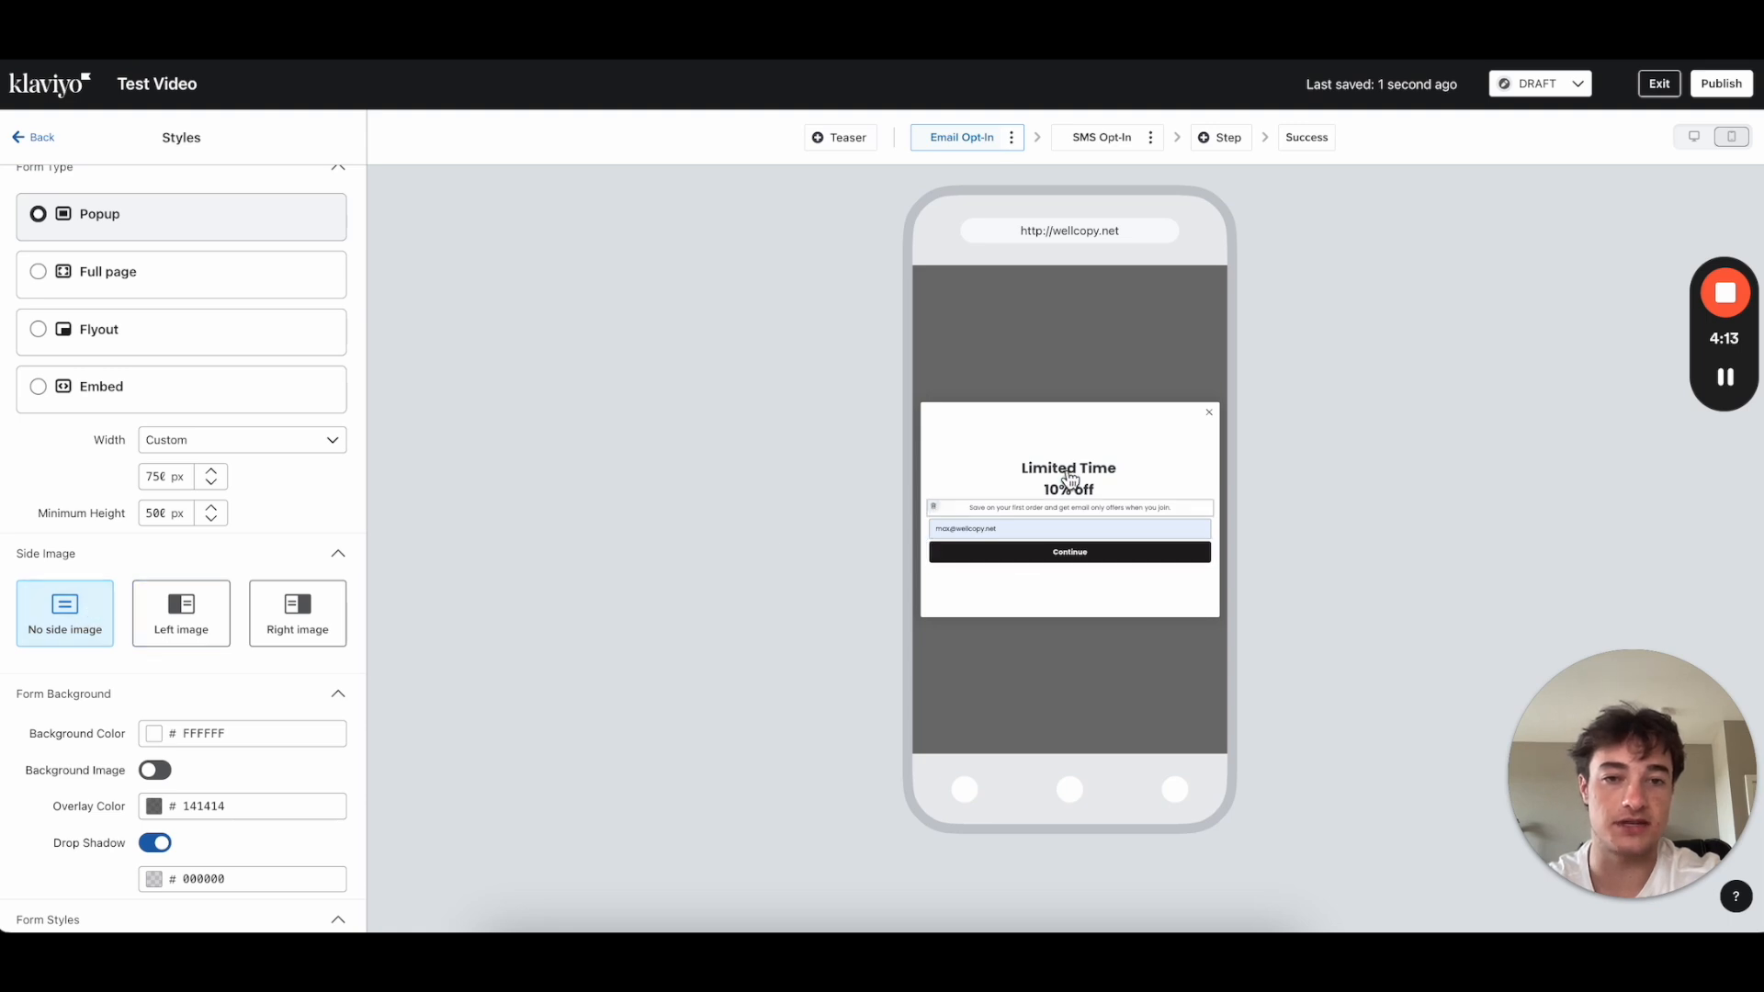
Step: Give the popup a Medium right-side image, briefly comparing it with no side image
click(281, 617)
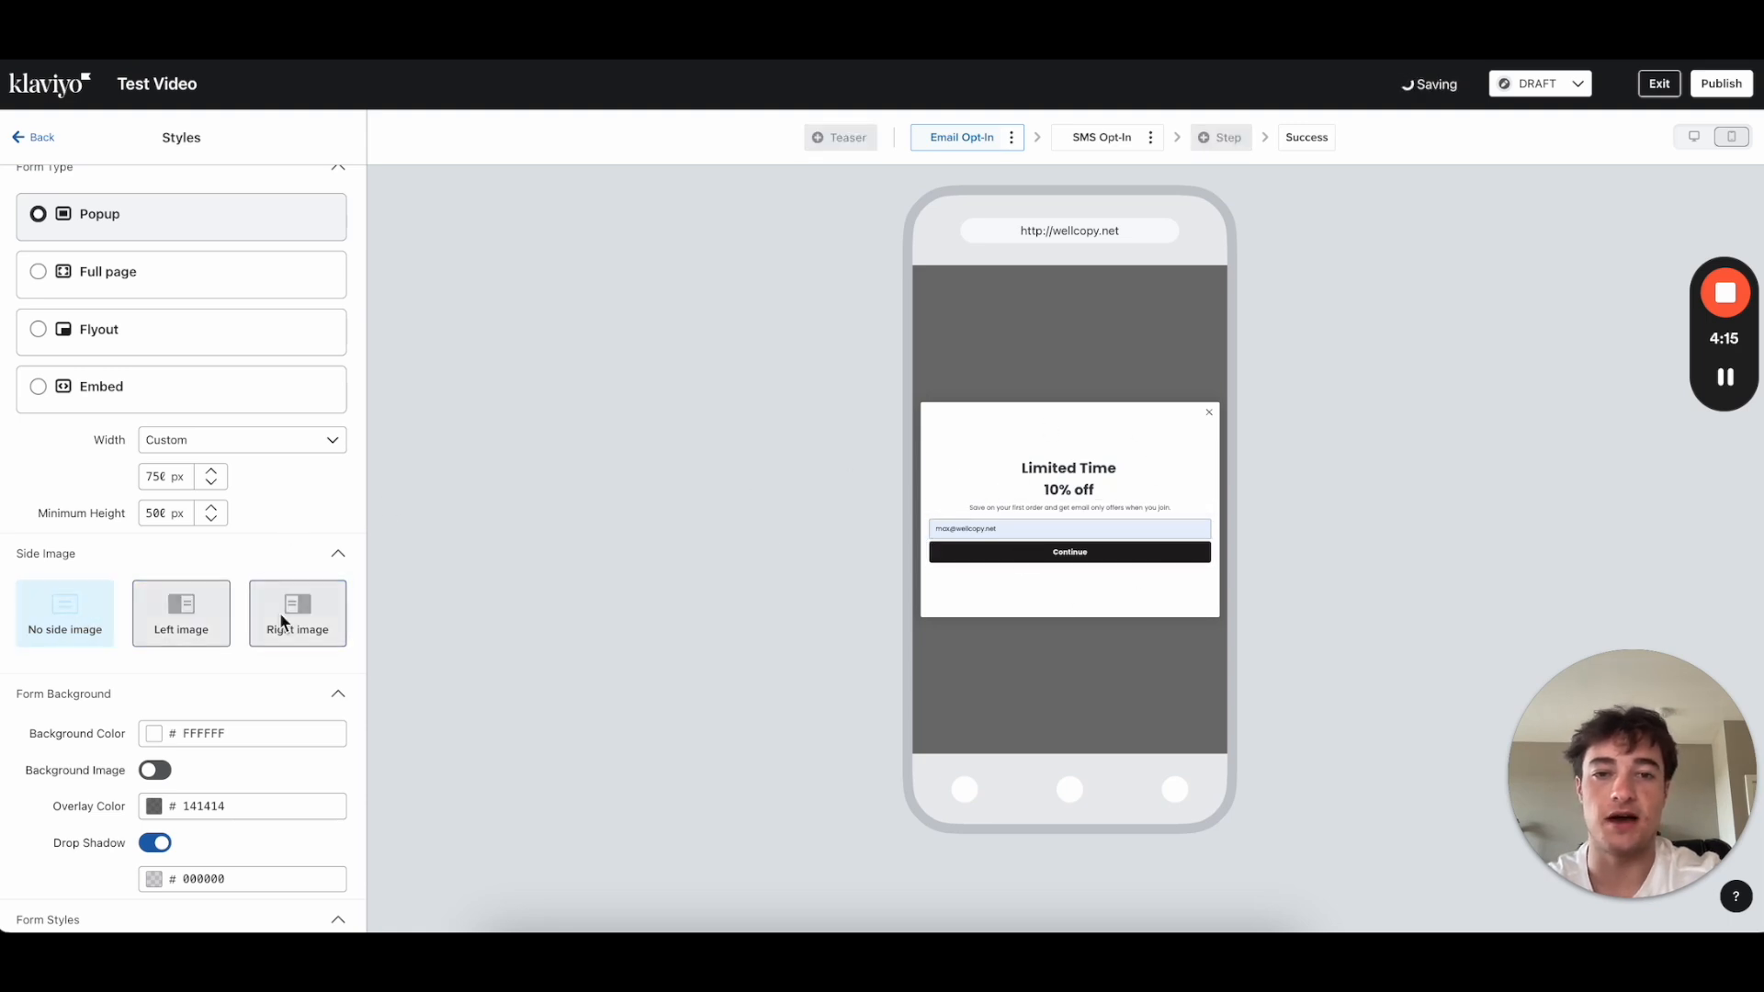
scroll(276, 570, down, 2)
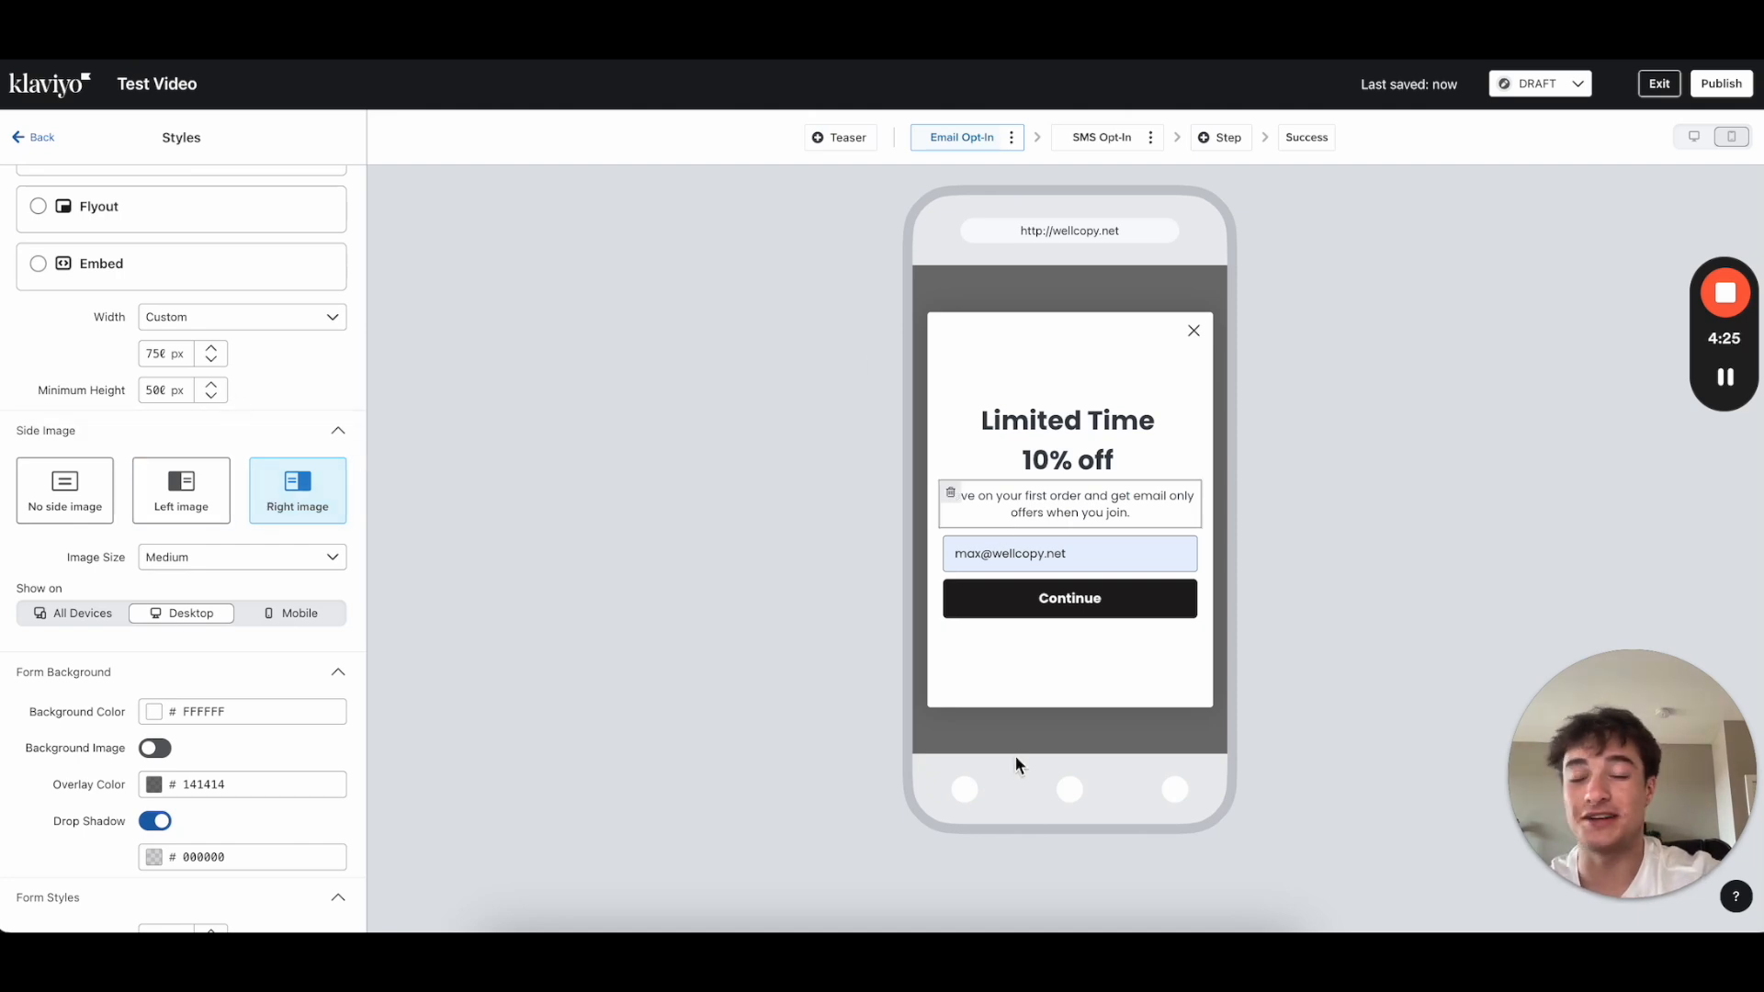
click(91, 505)
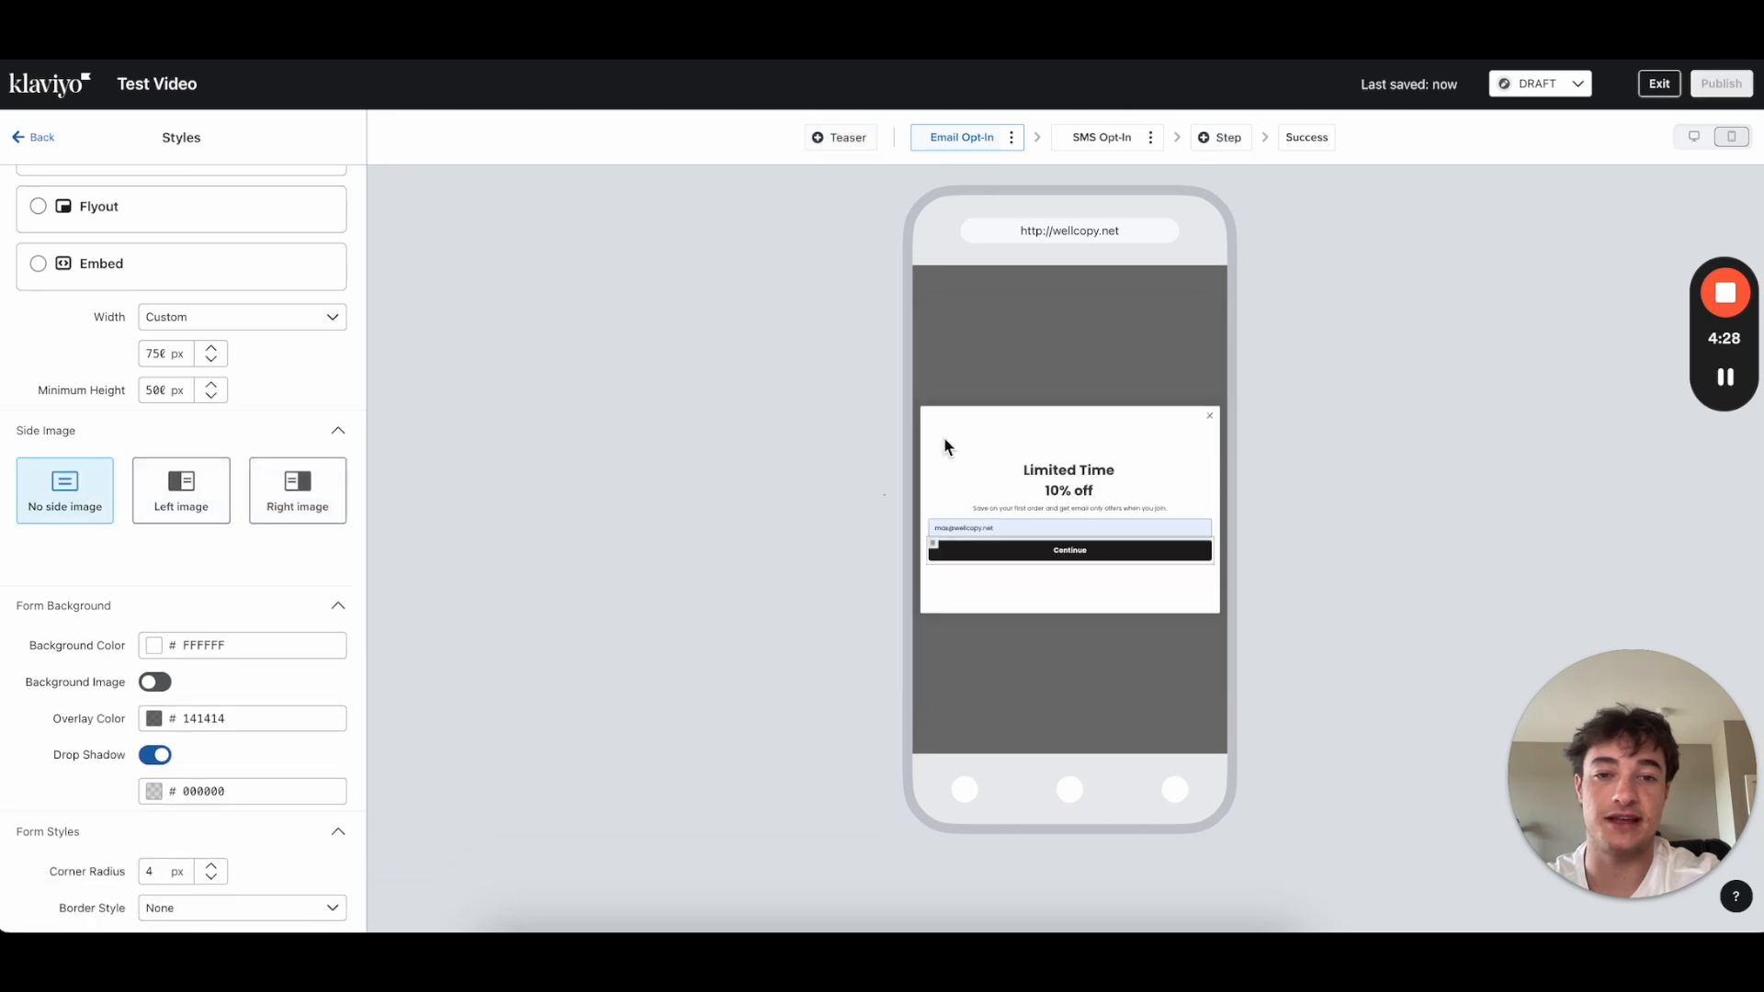
click(292, 496)
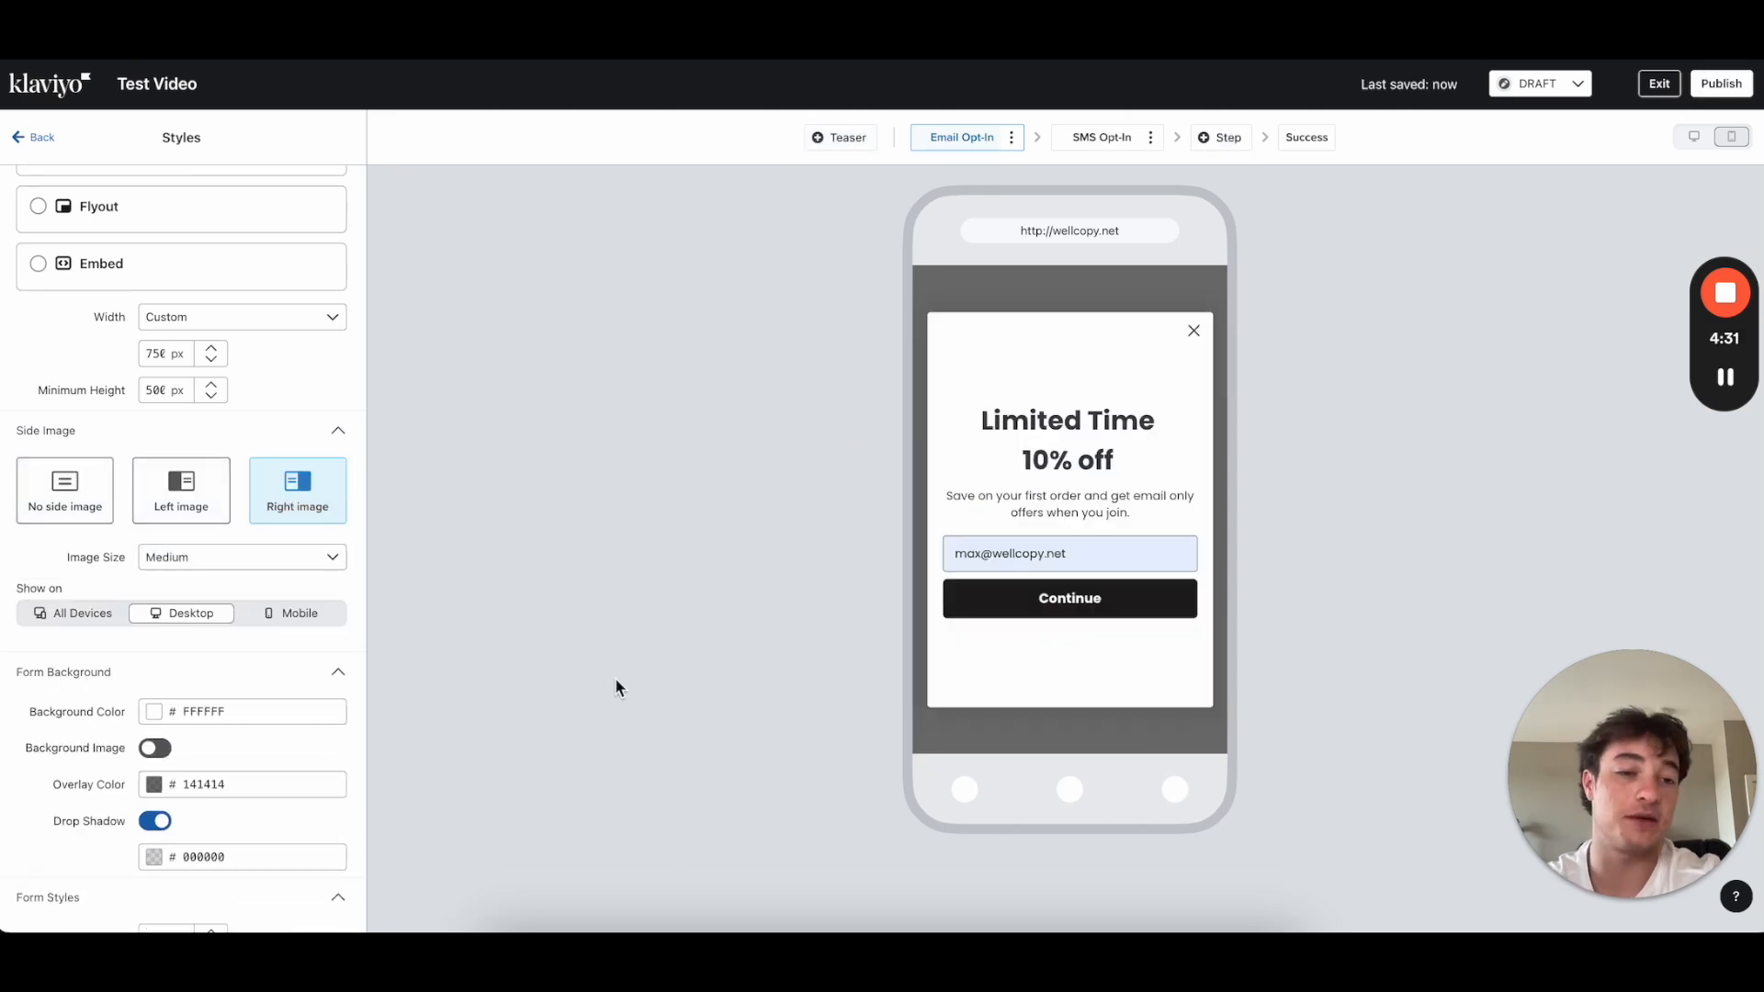
scroll(230, 597, down, 1)
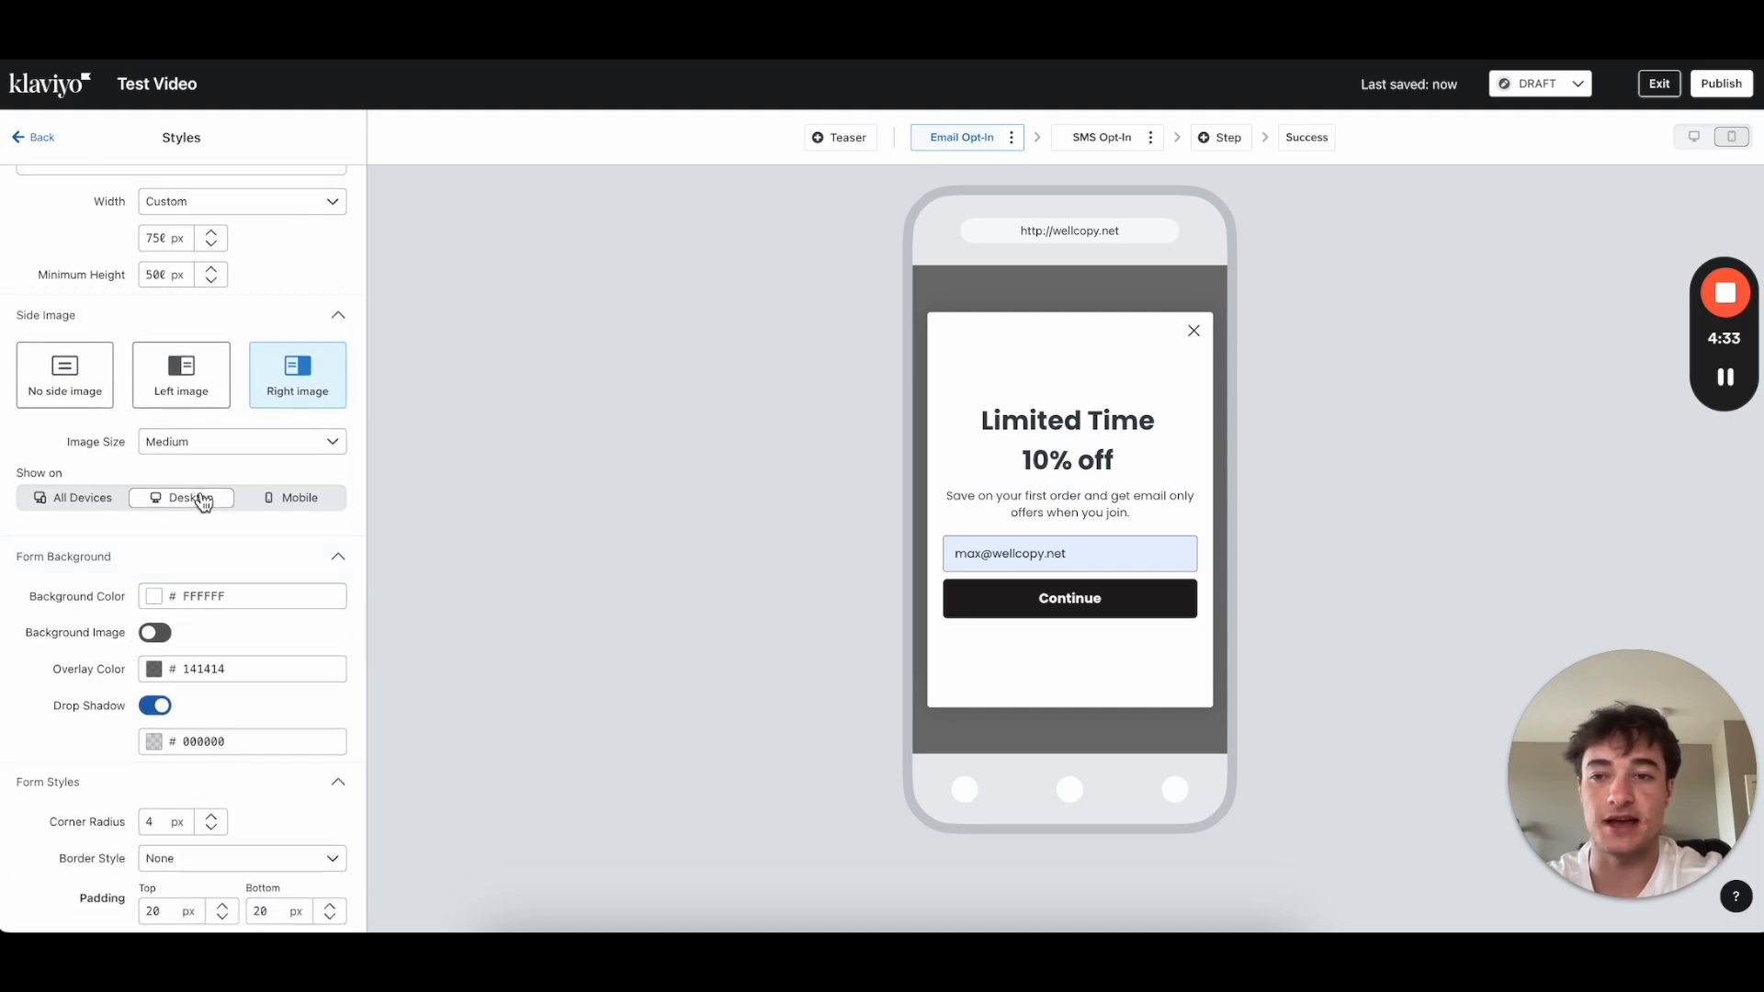
scroll(214, 609, up, 1)
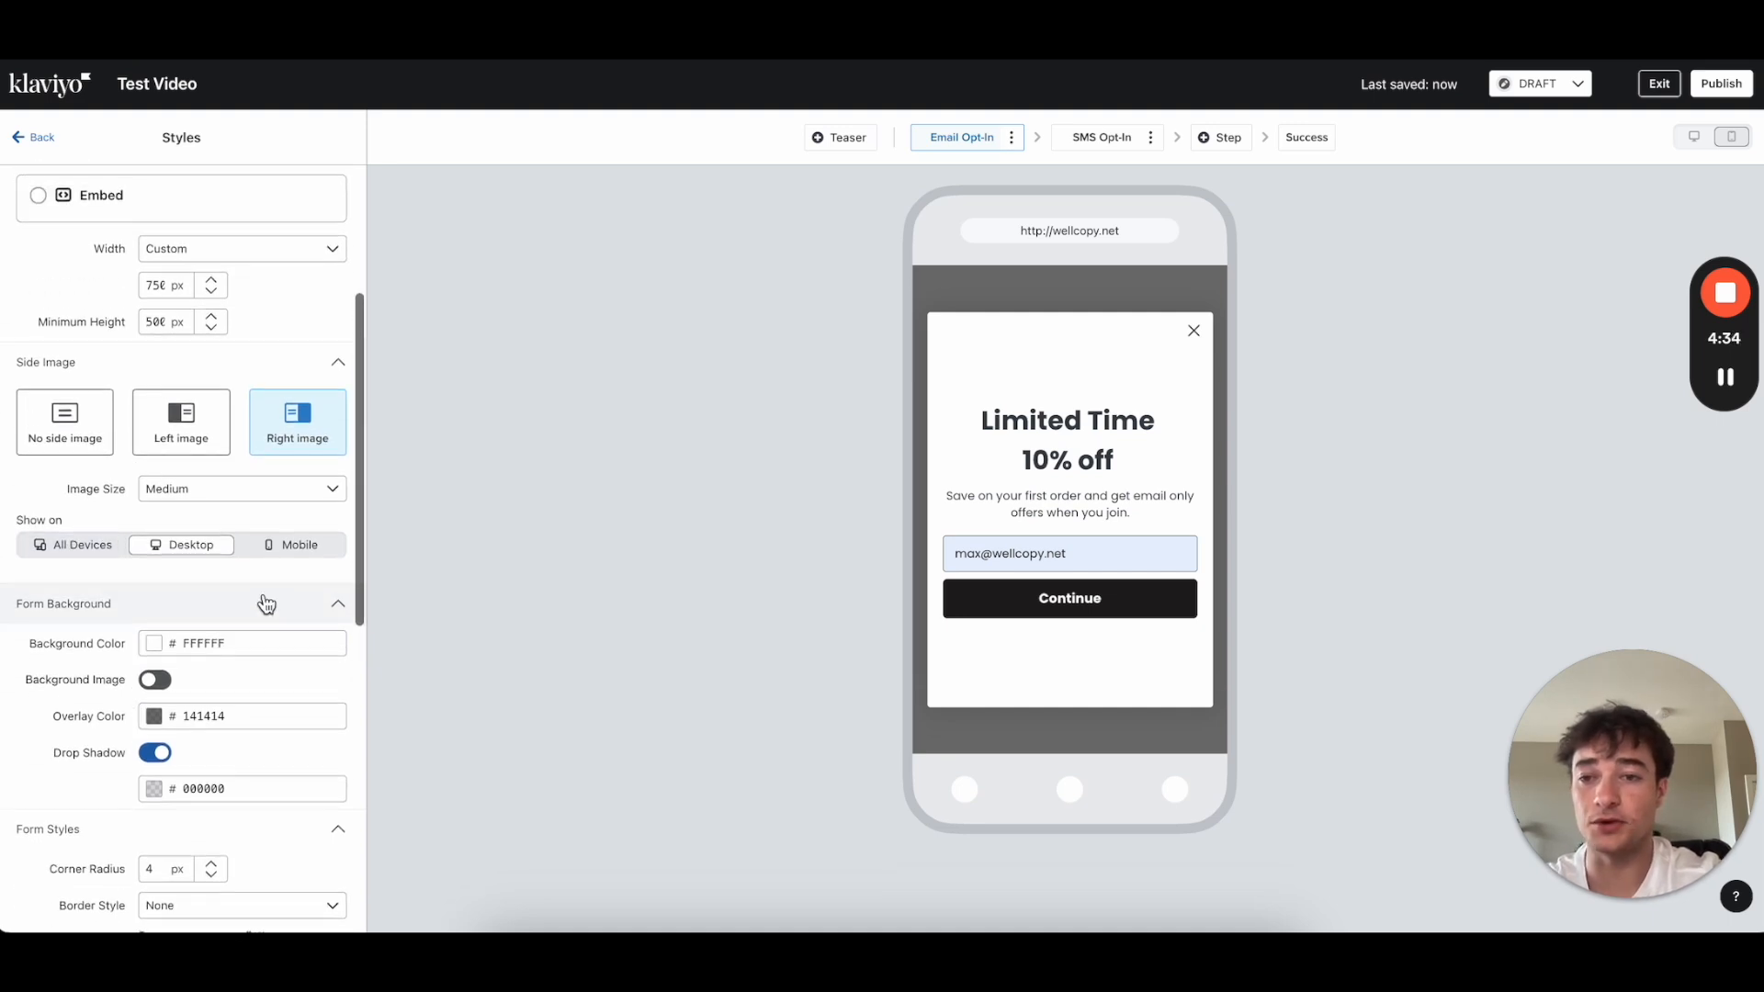
Step: Set the side image to show on Desktop only, after trying All devices and Mobile
click(84, 548)
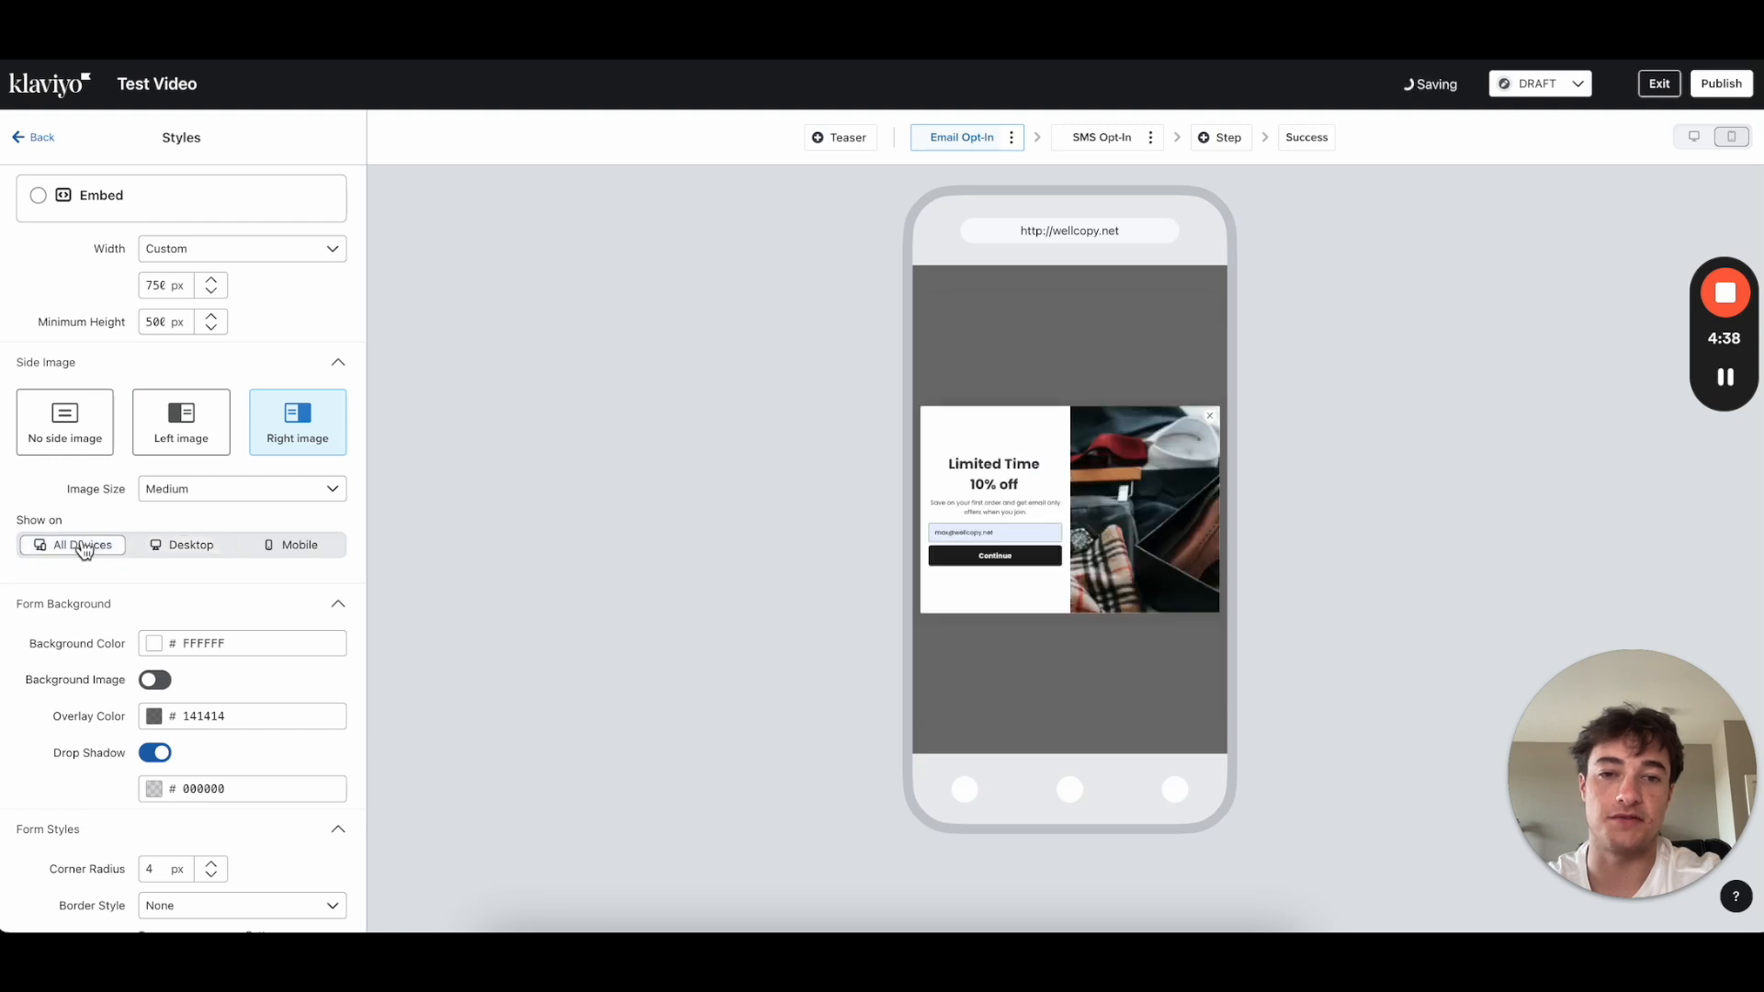
click(191, 547)
click(288, 546)
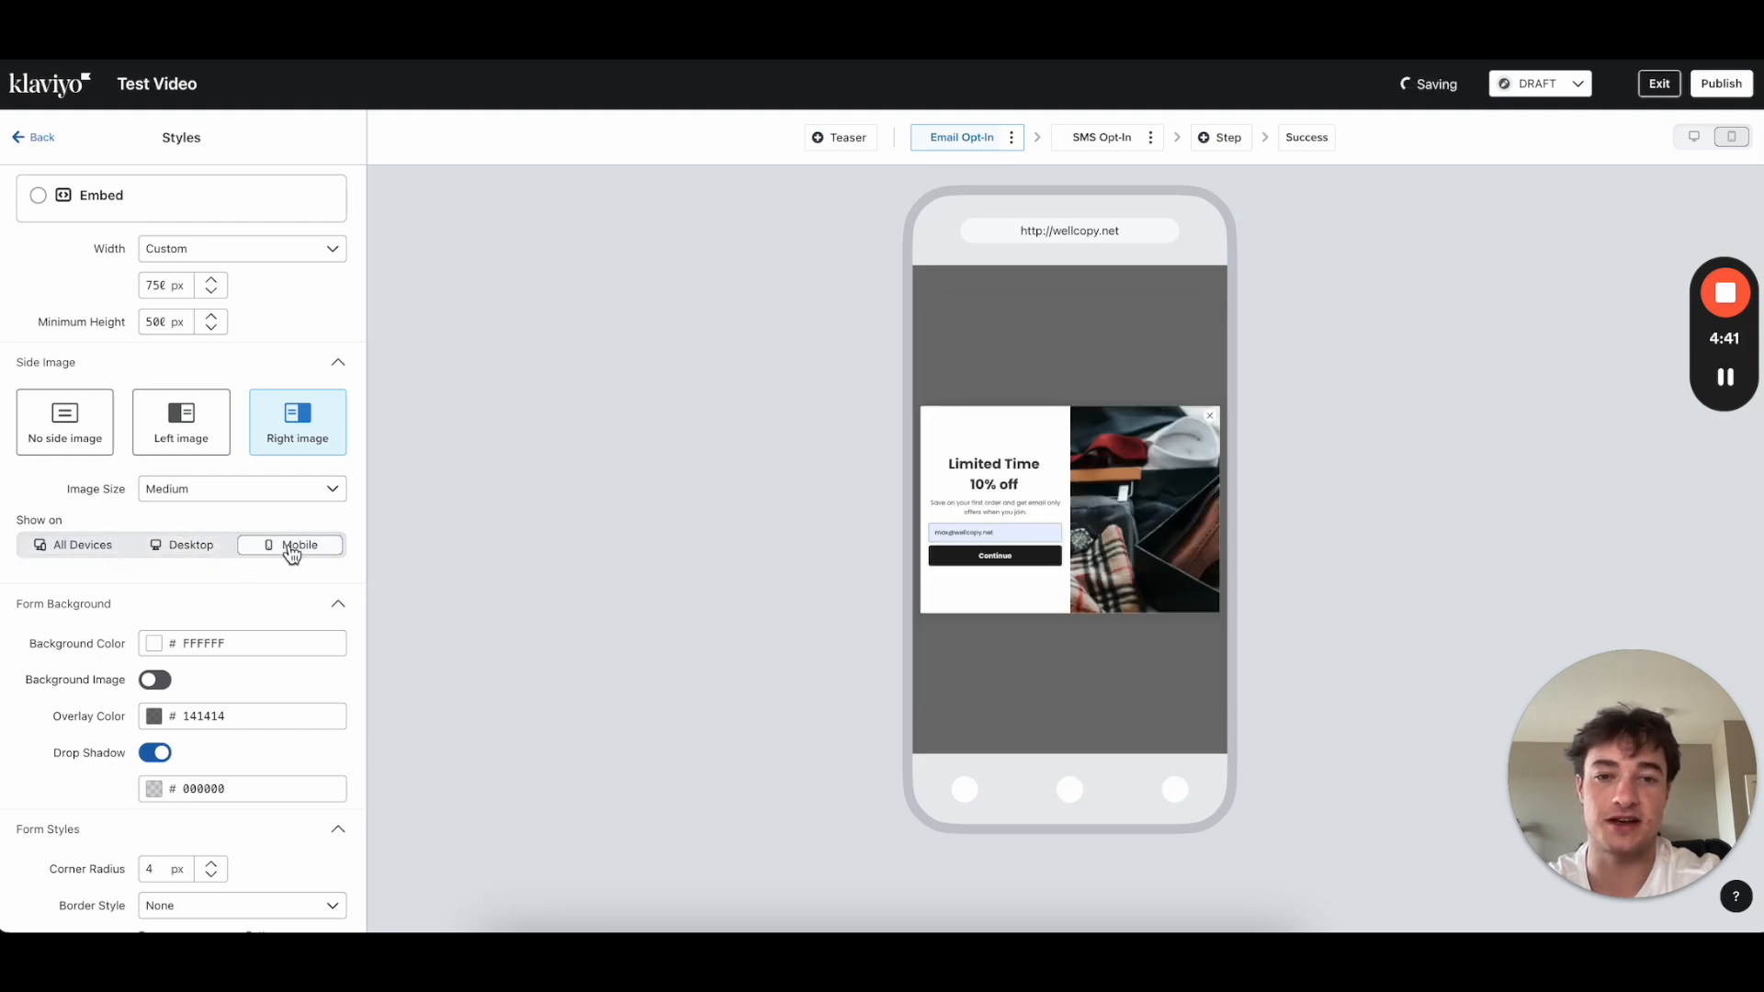
click(207, 547)
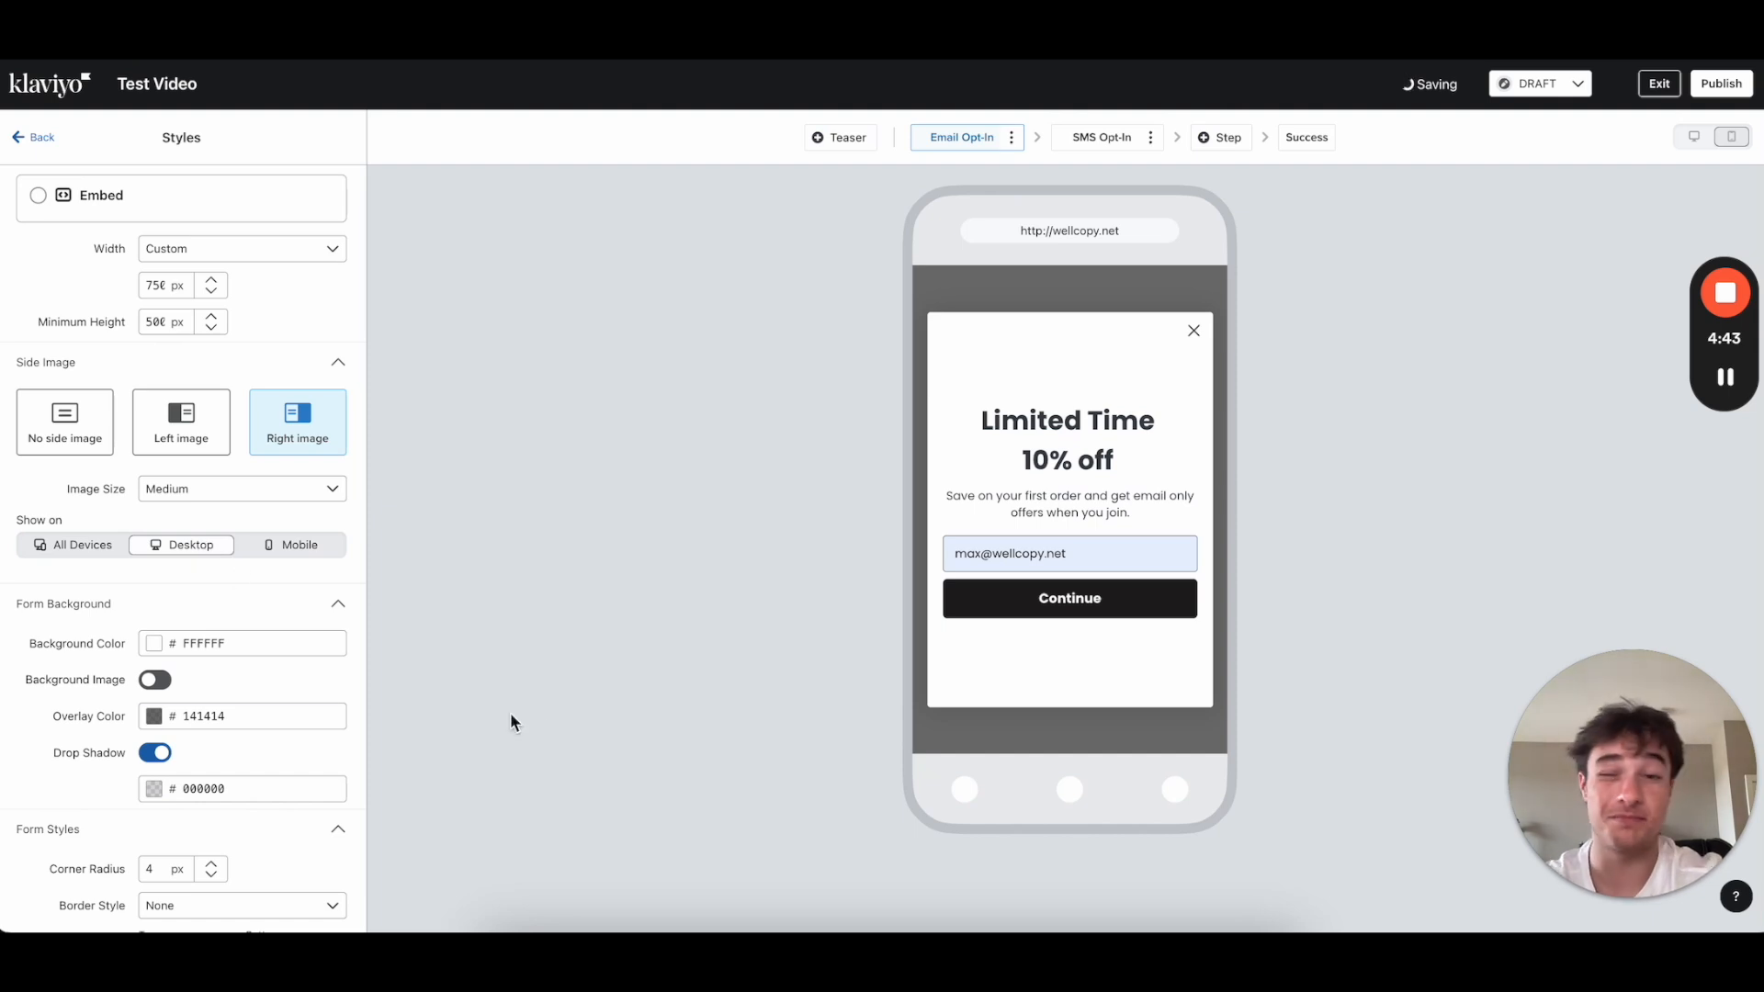
scroll(218, 584, down, 2)
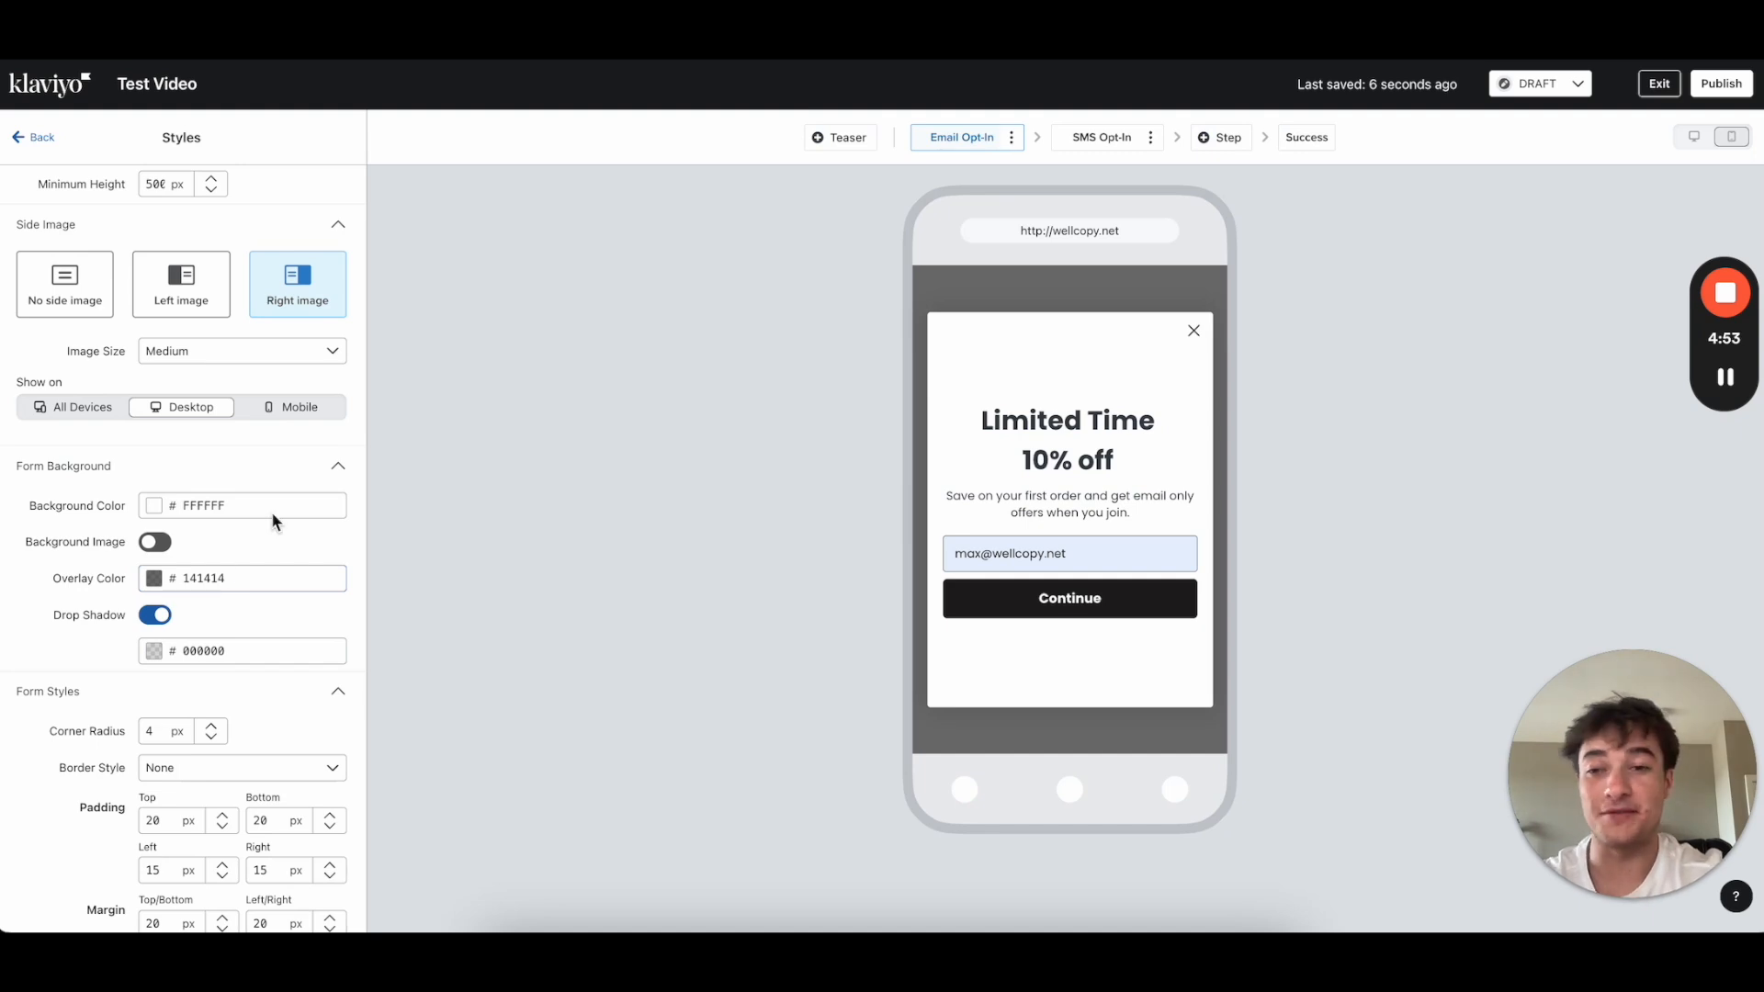
scroll(265, 518, down, 1)
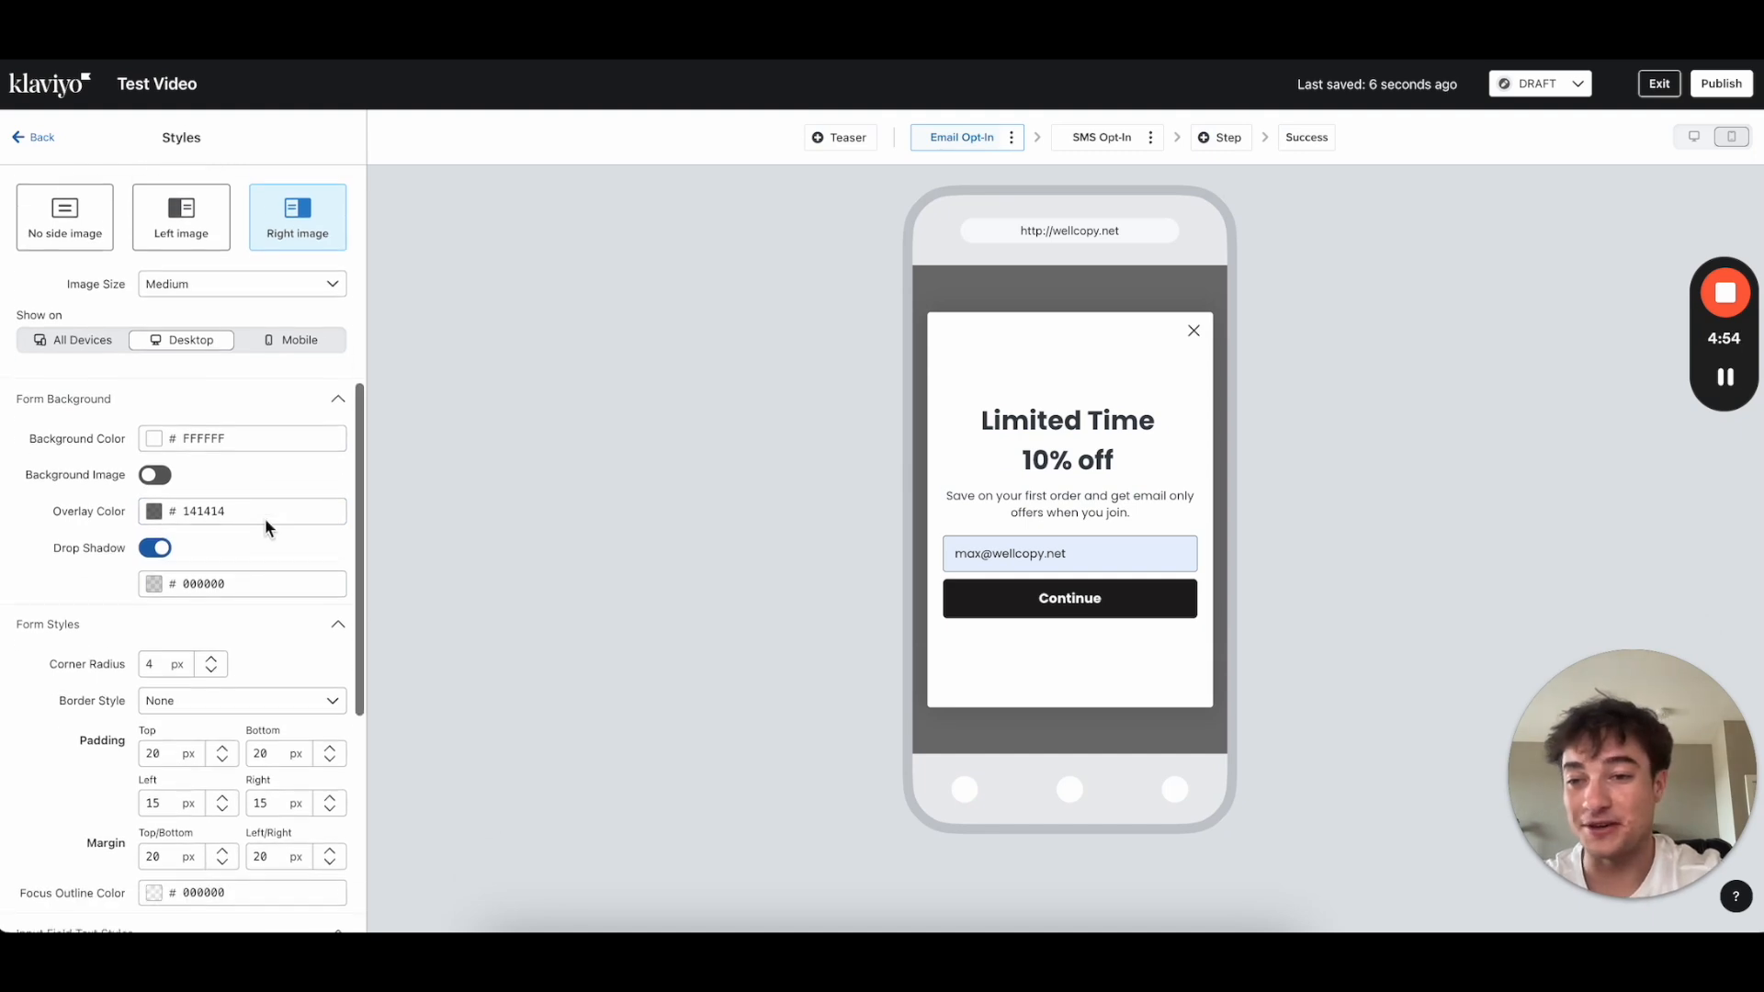
click(159, 430)
click(225, 479)
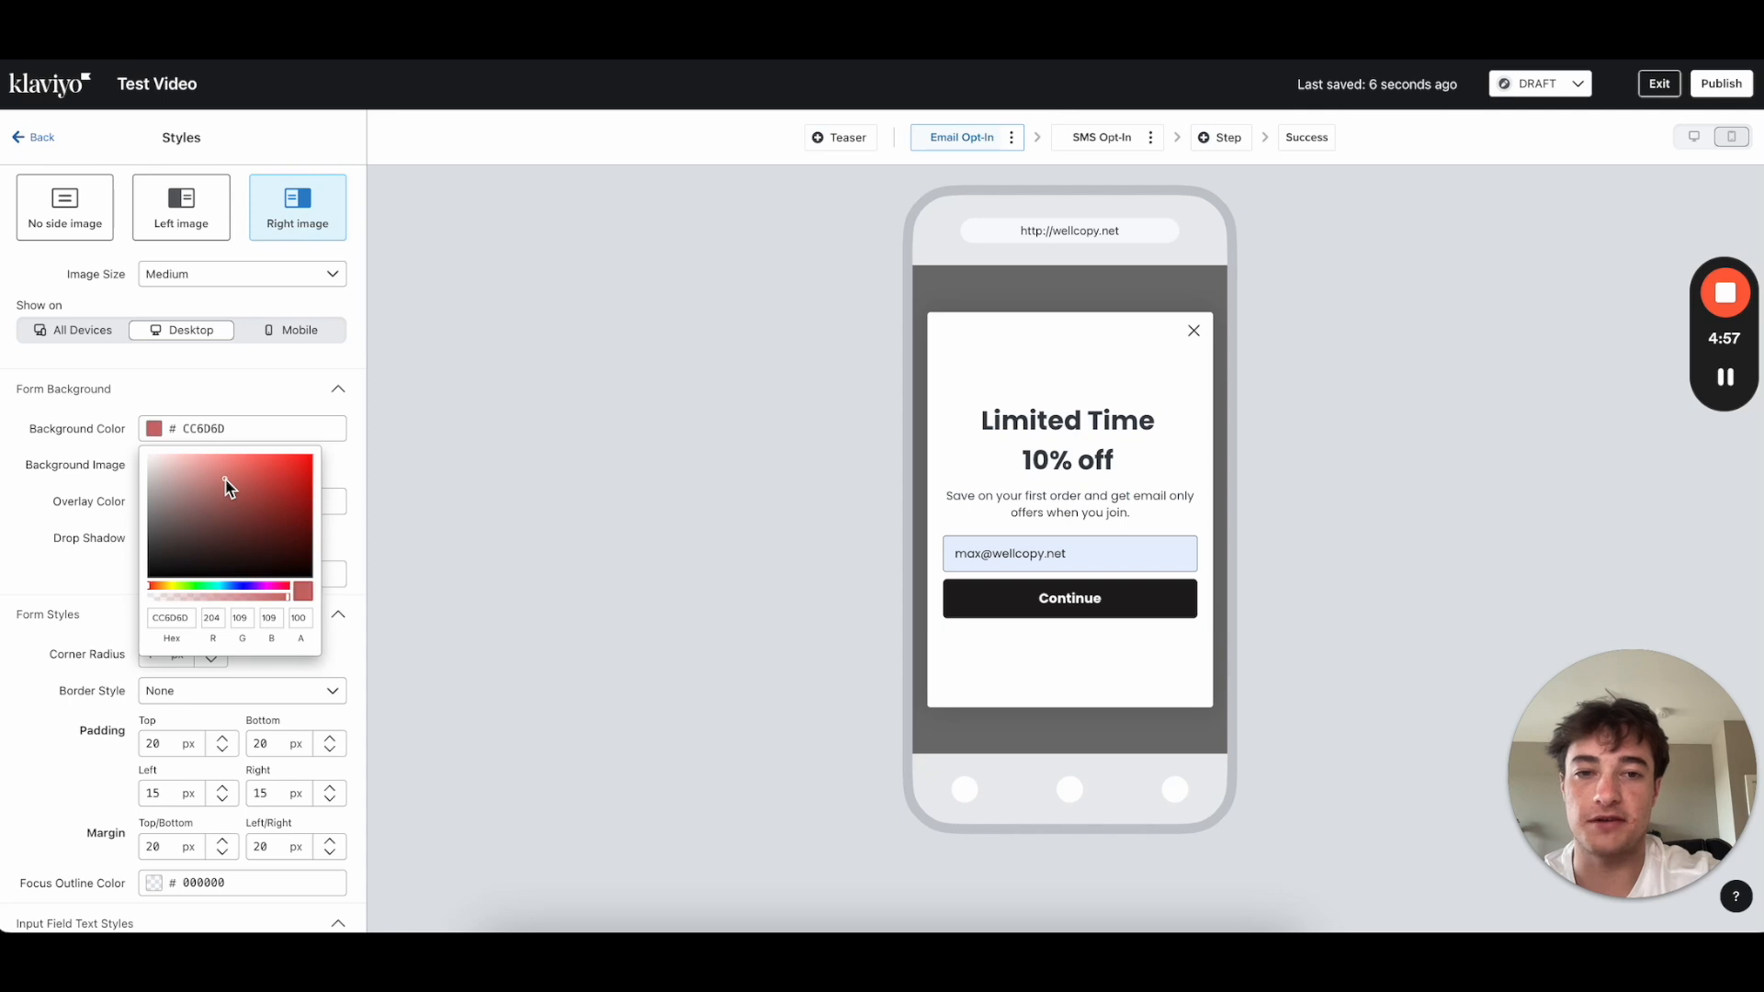
drag(163, 450, 105, 386)
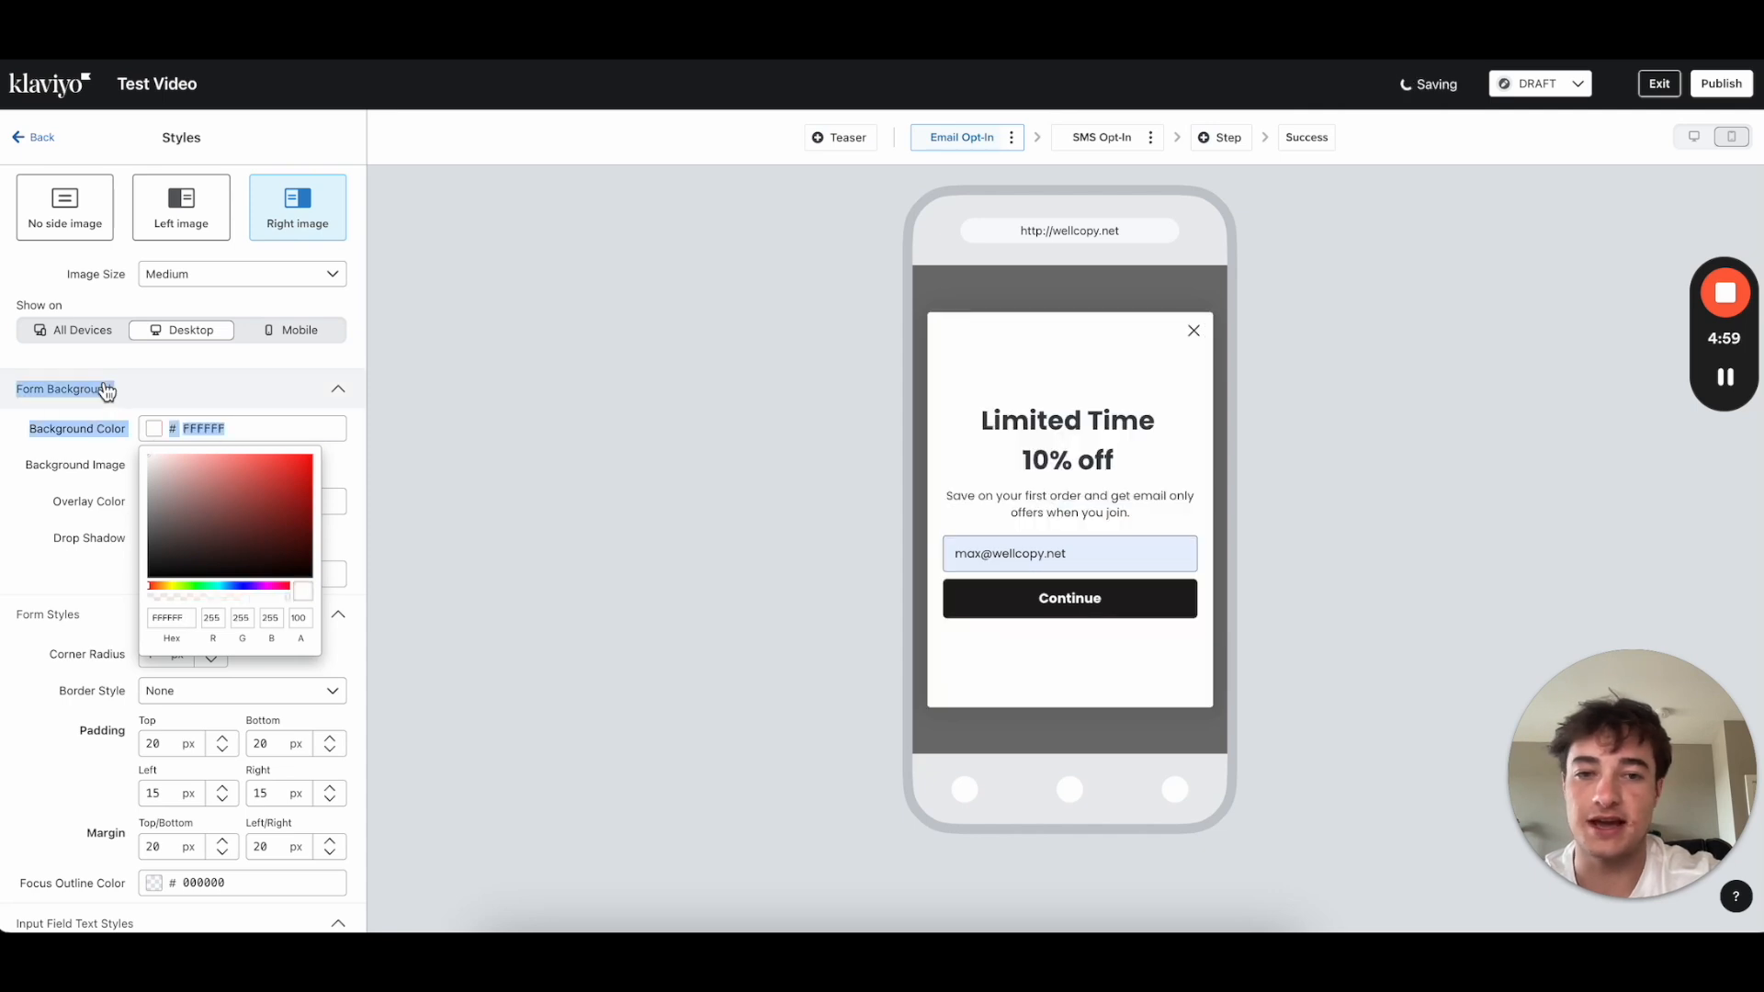
click(46, 541)
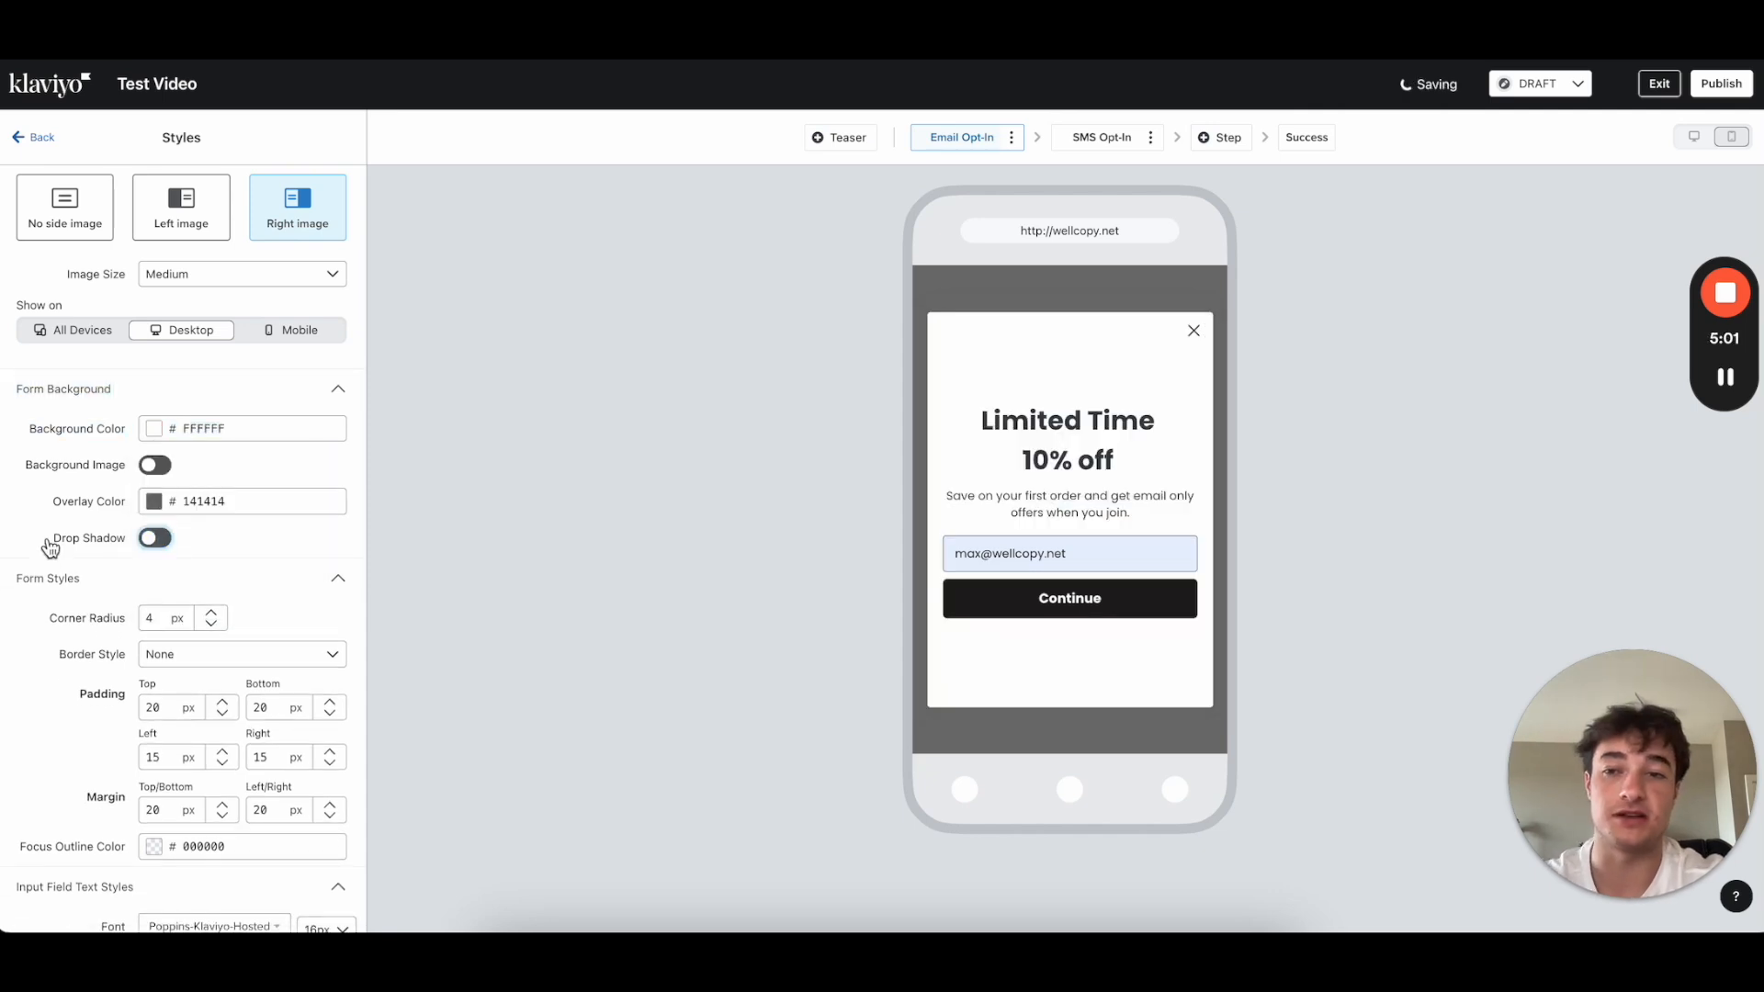
click(122, 548)
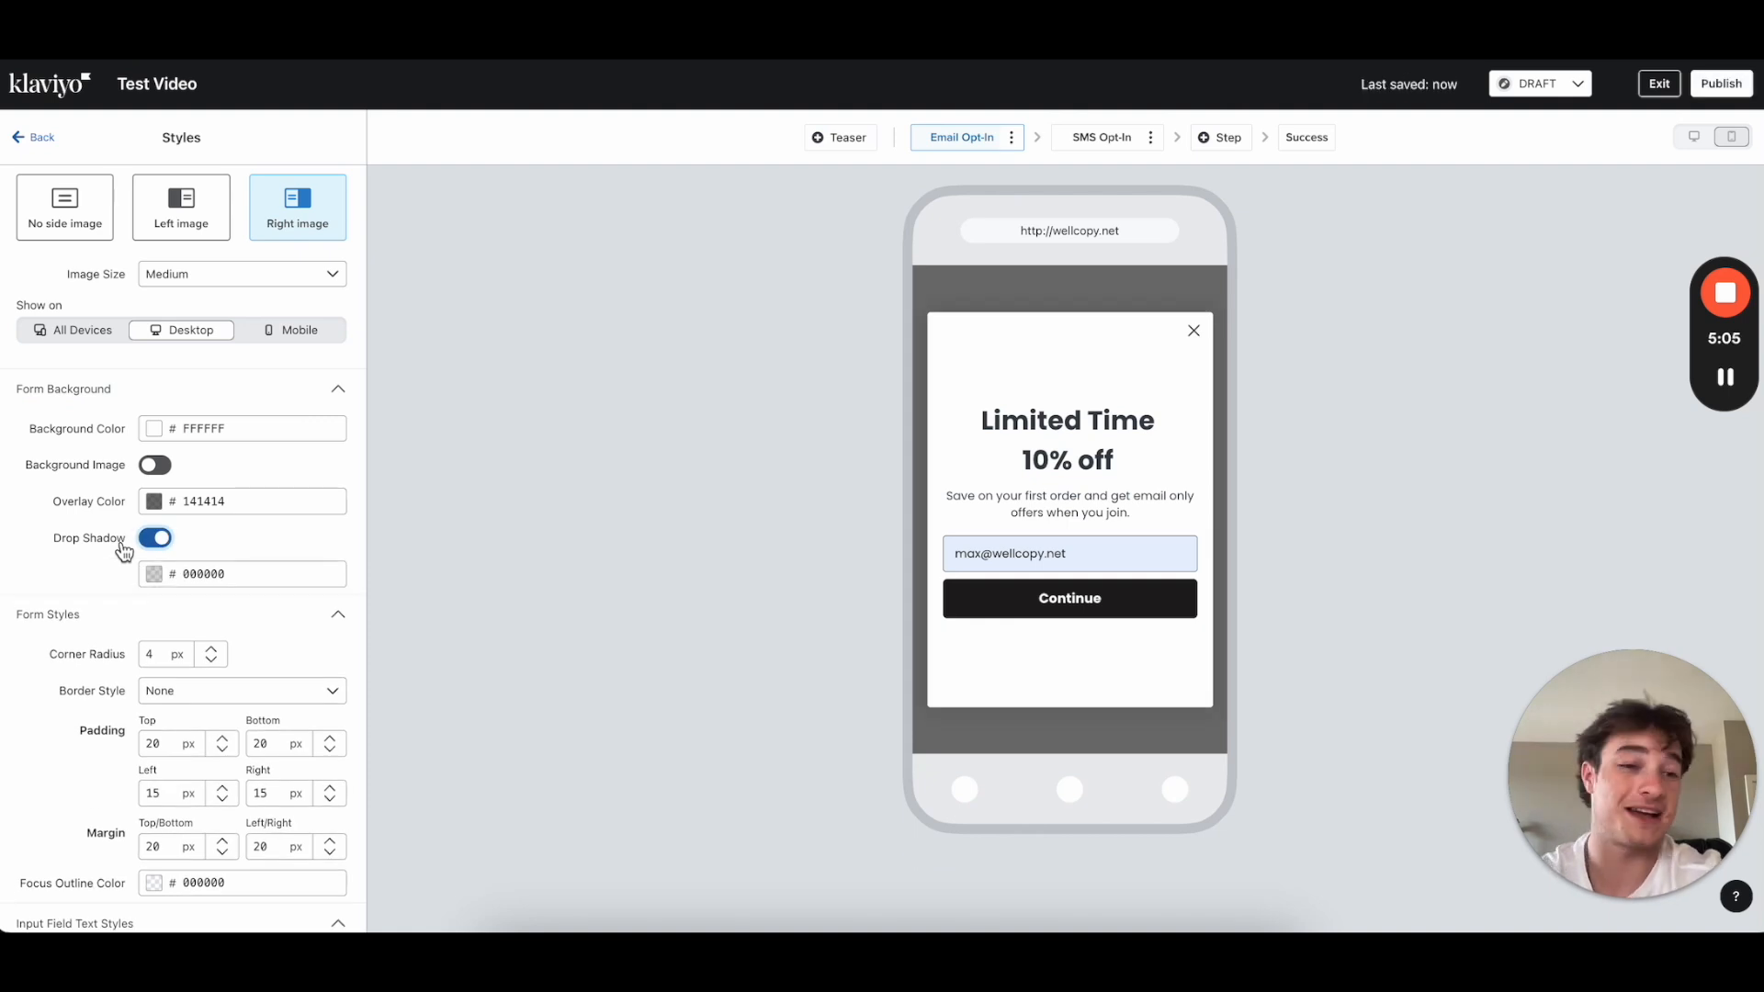
scroll(148, 699, down, 2)
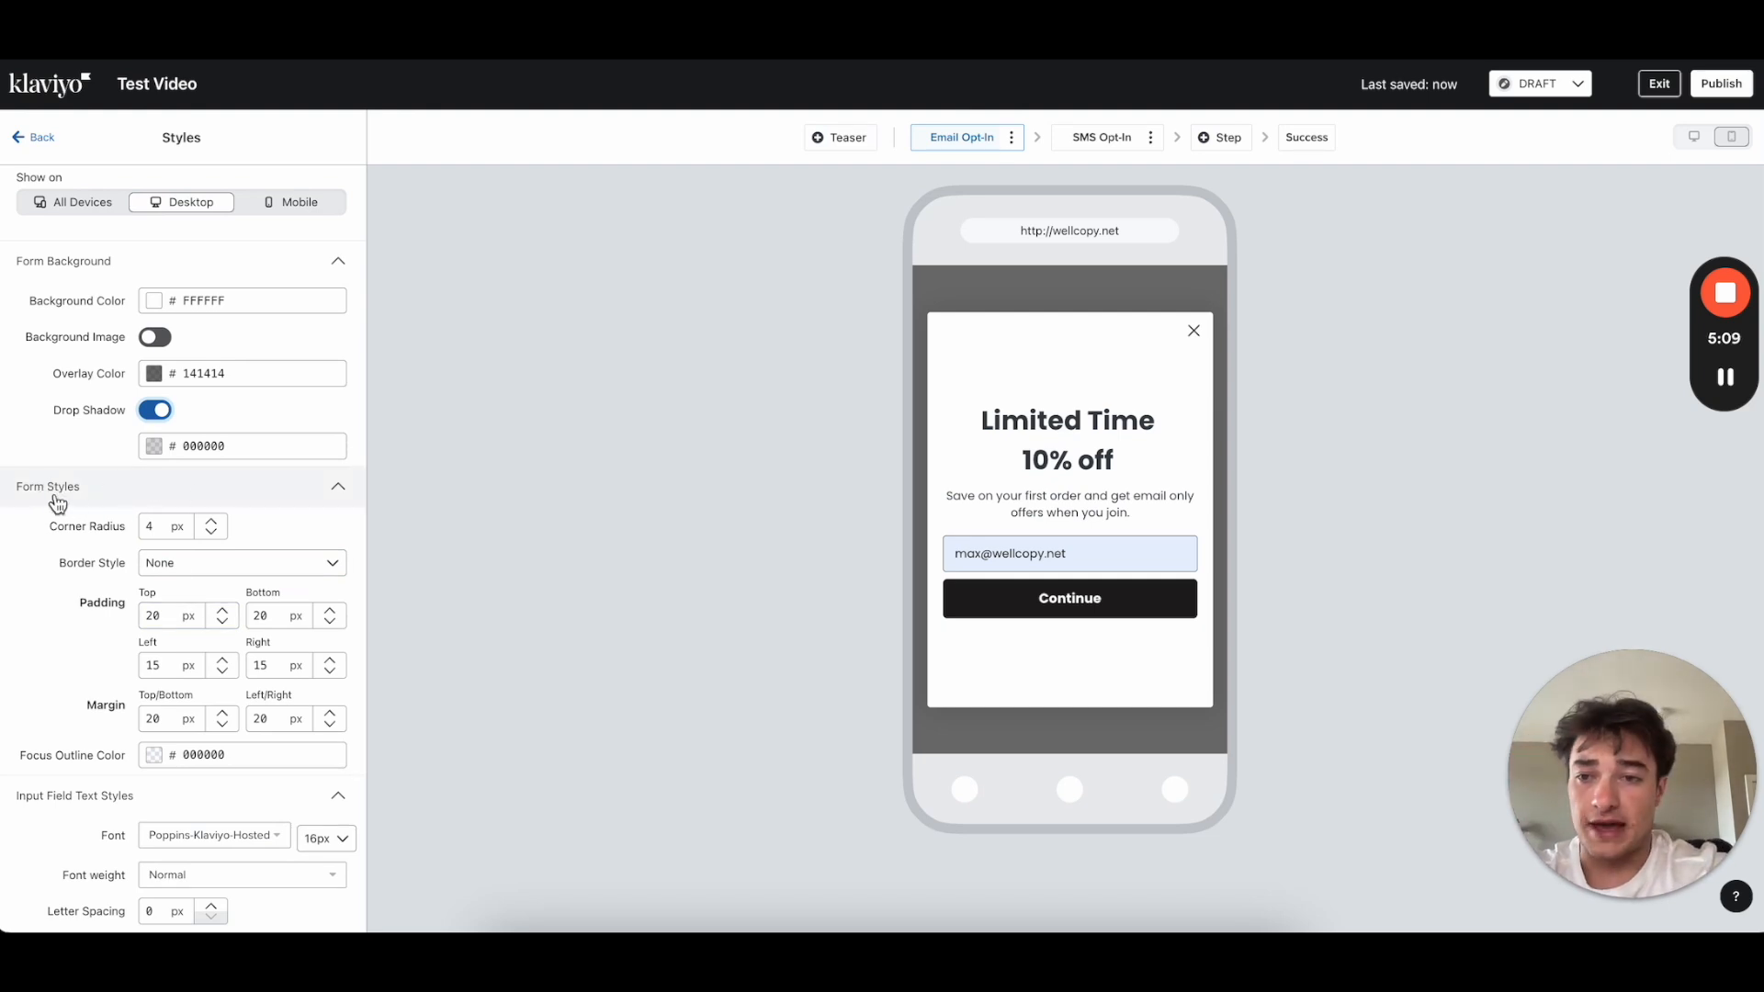
scroll(57, 503, down, 1)
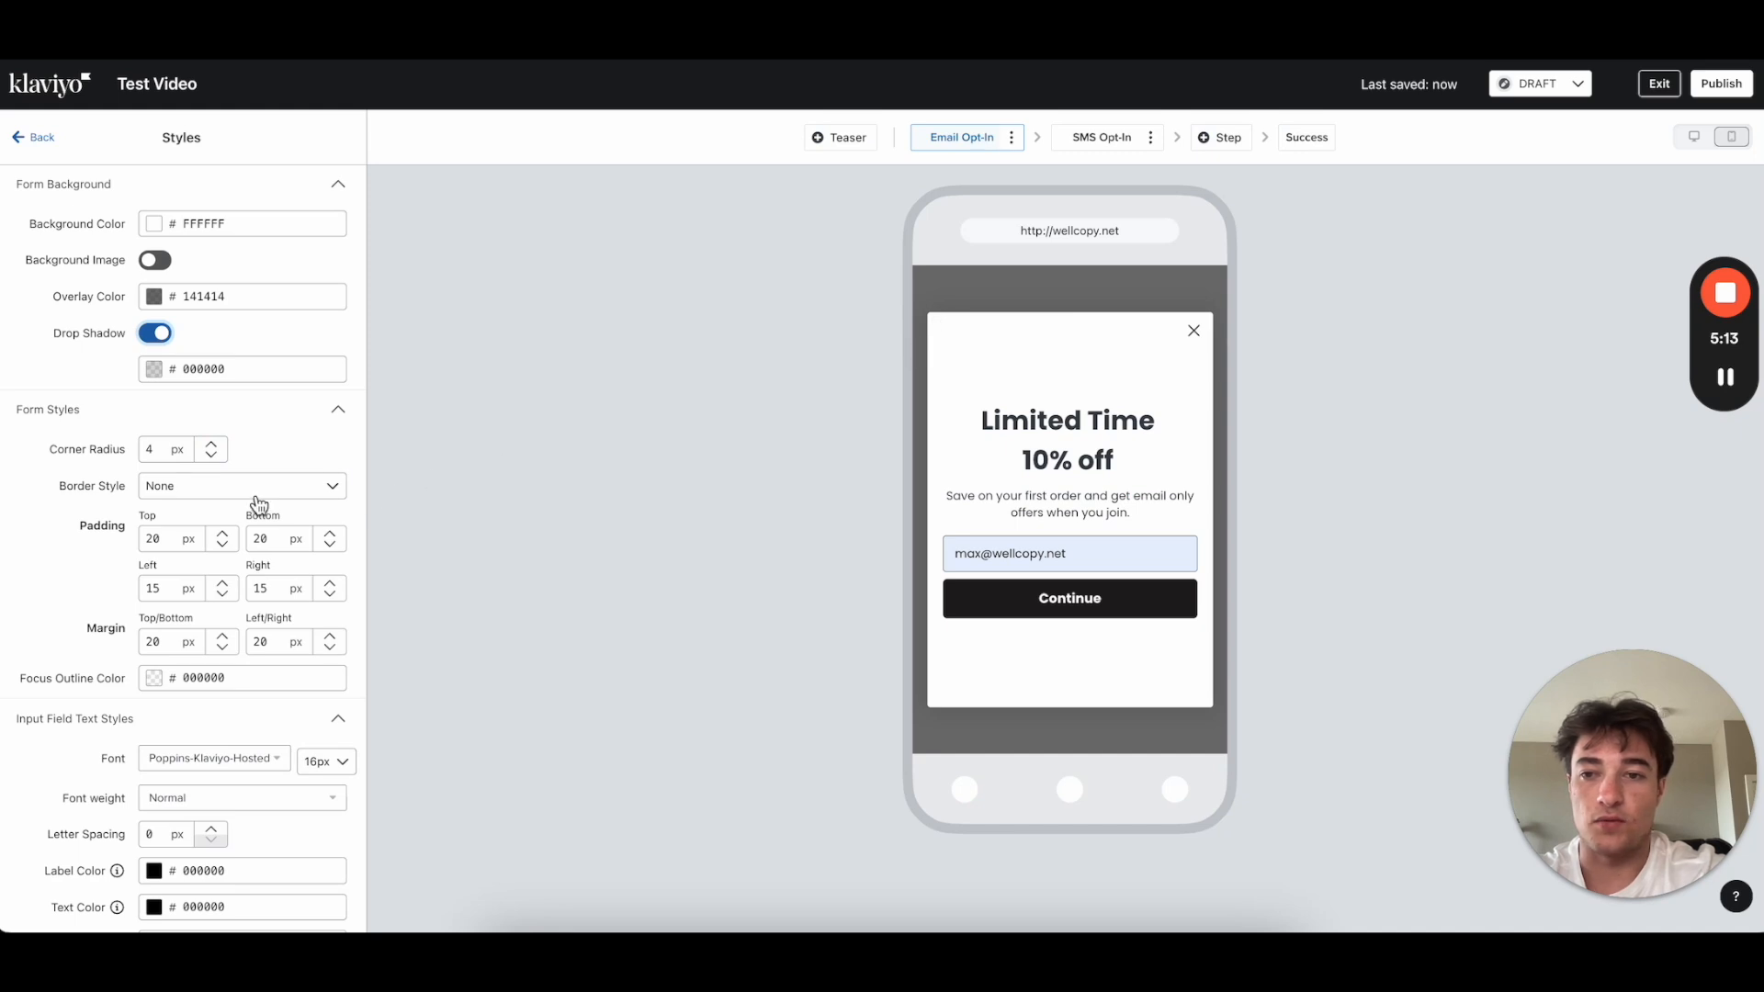
Step: Try a 0 corner radius on the form, then restore it to 4
click(144, 451)
key(BackSpace)
text(0)
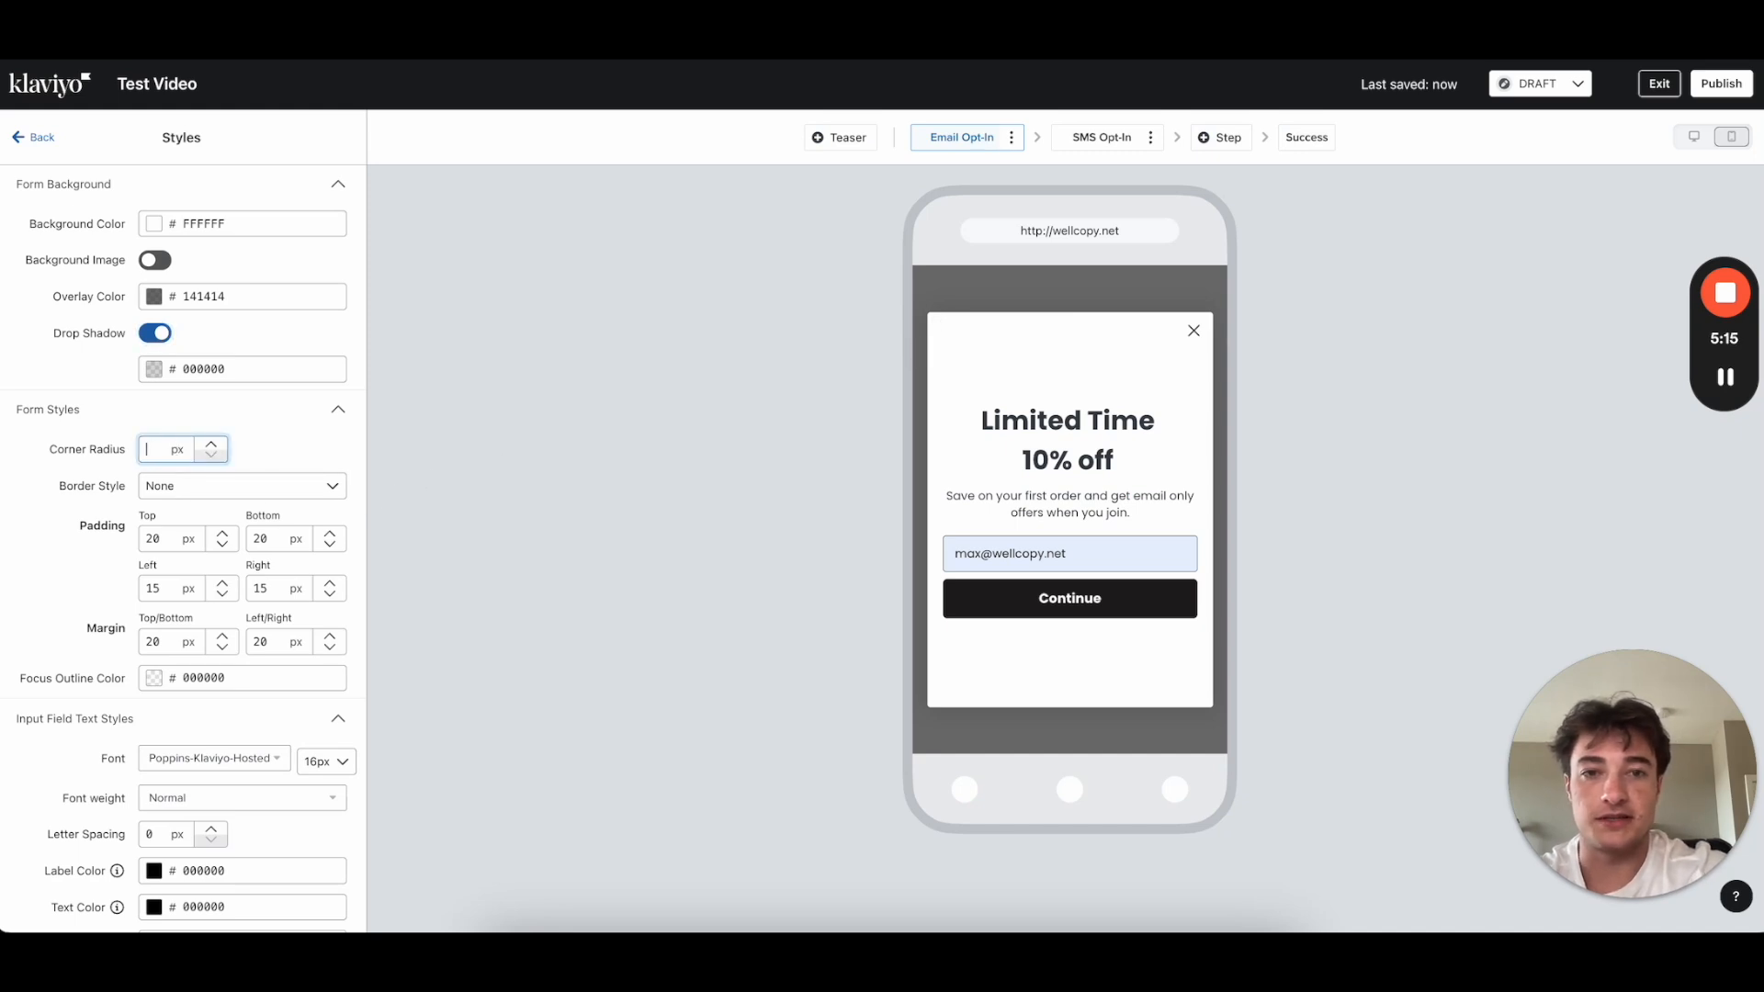
key(BackSpace)
text(4)
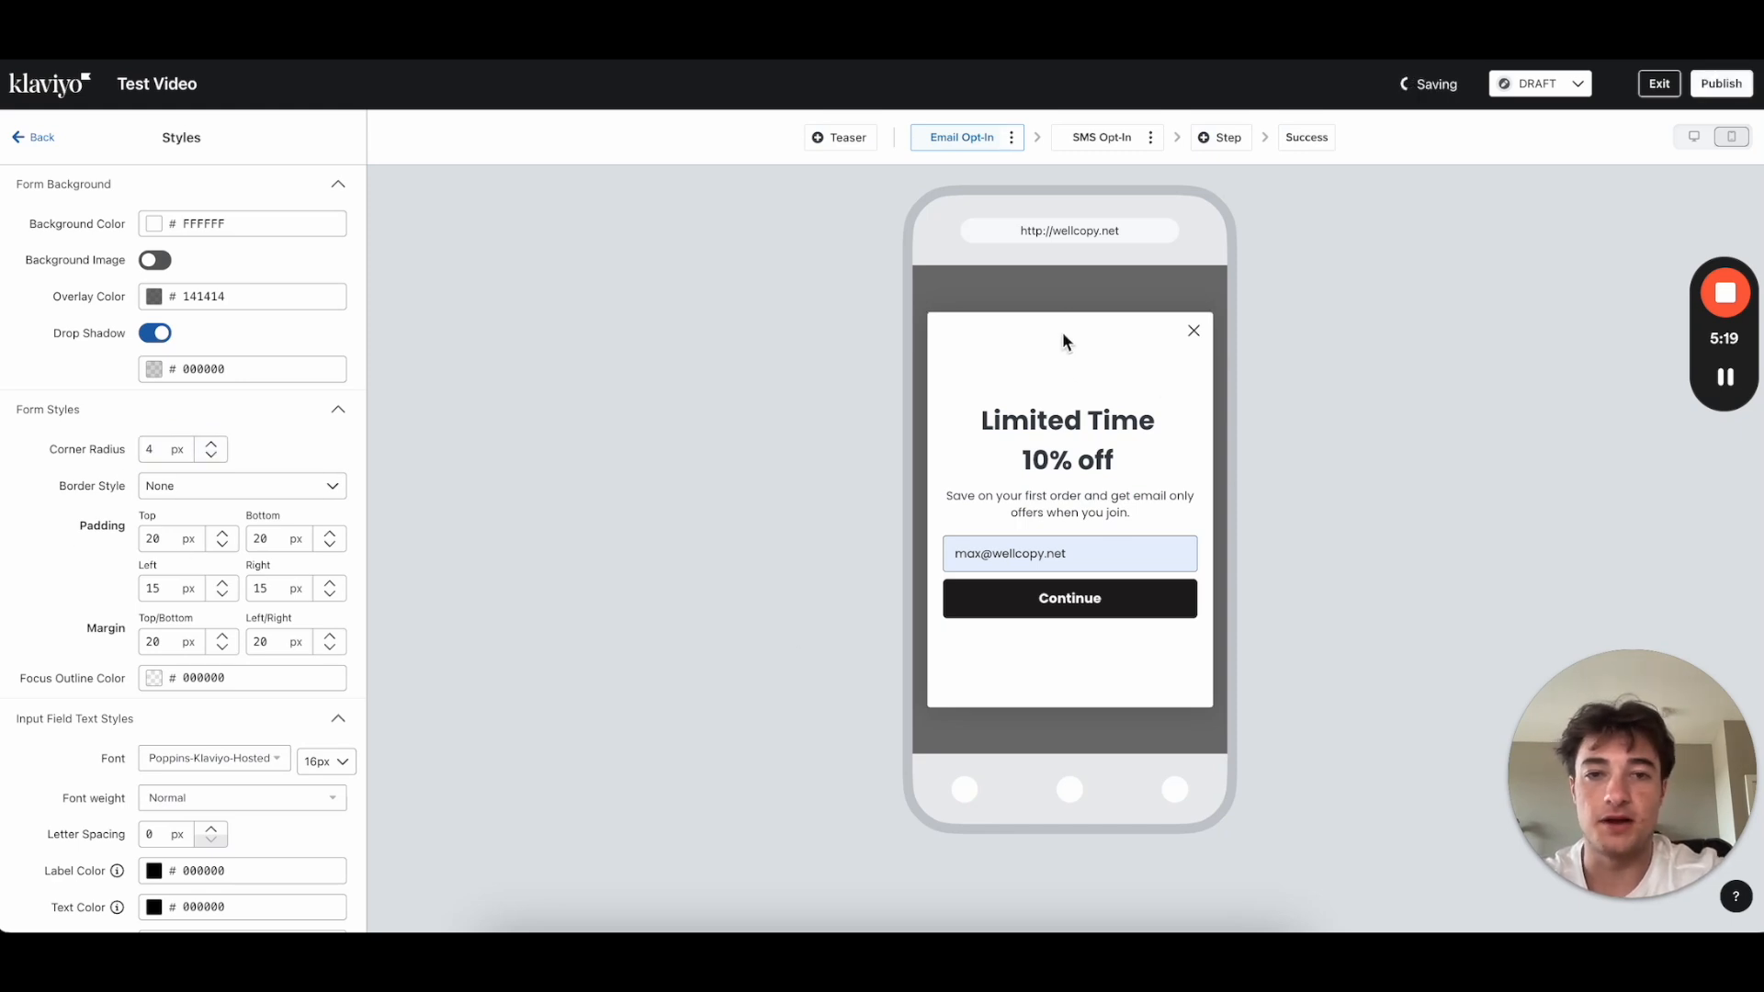
Step: Check the top/bottom margin value and the input font list without changing them
scroll(27, 739, down, 1)
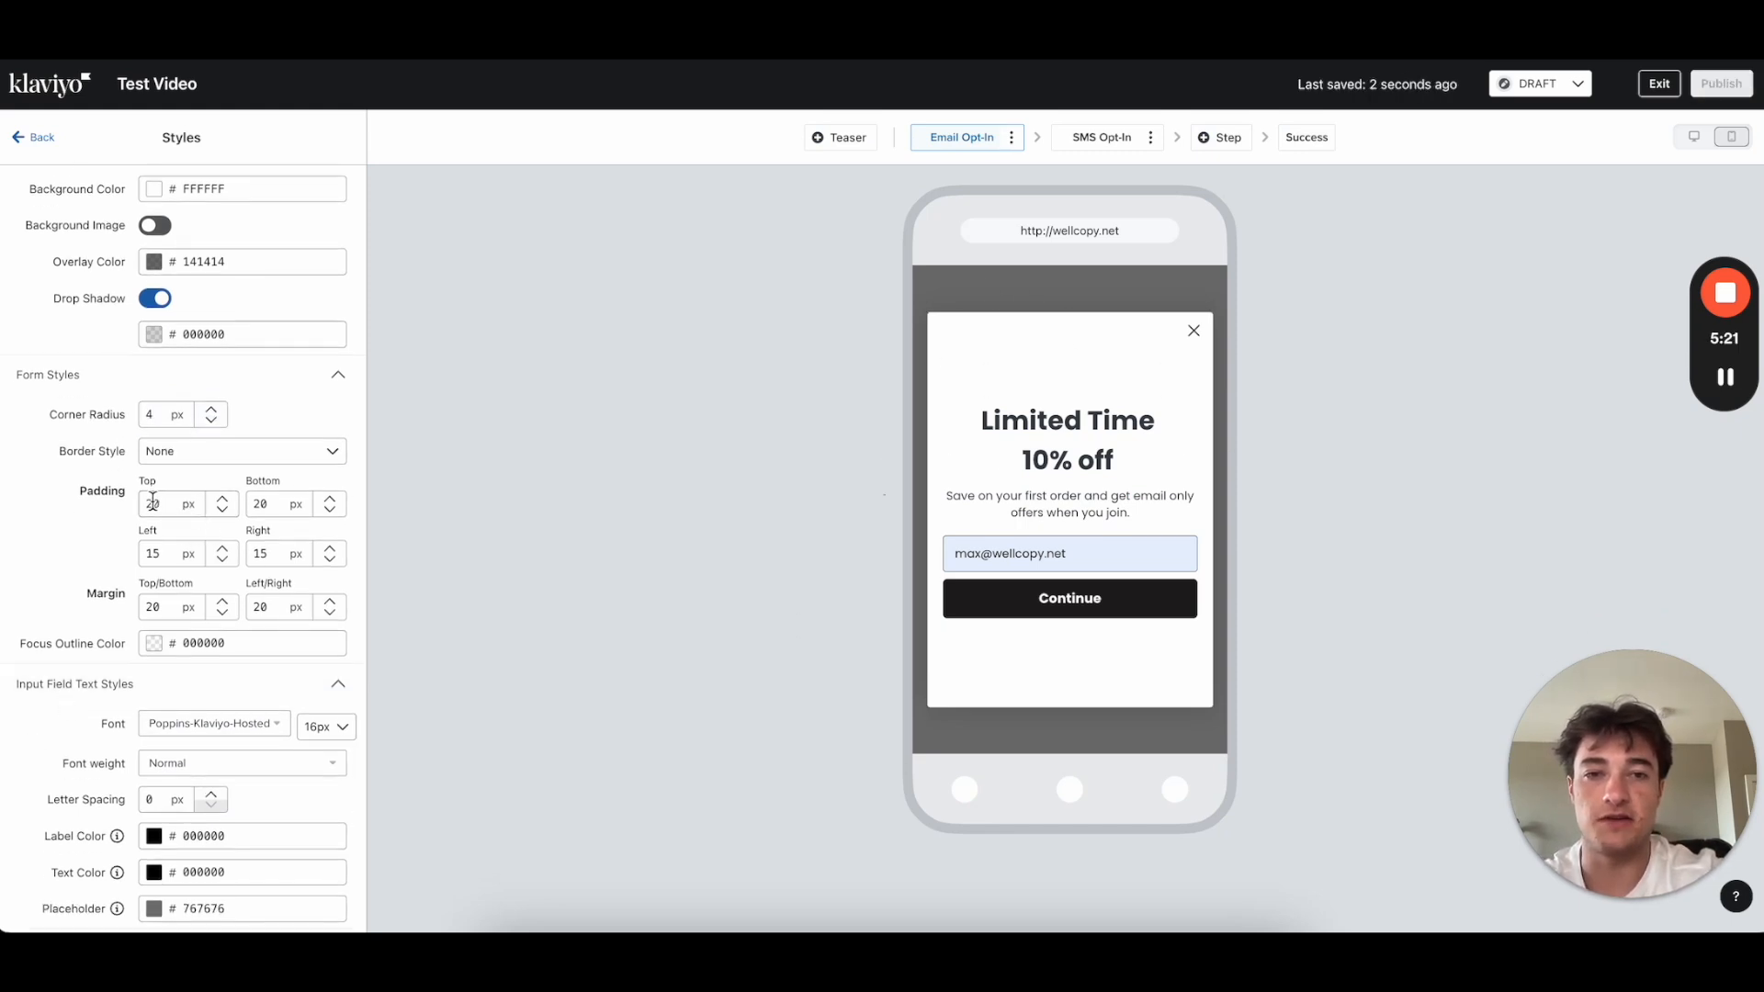
scroll(235, 512, down, 1)
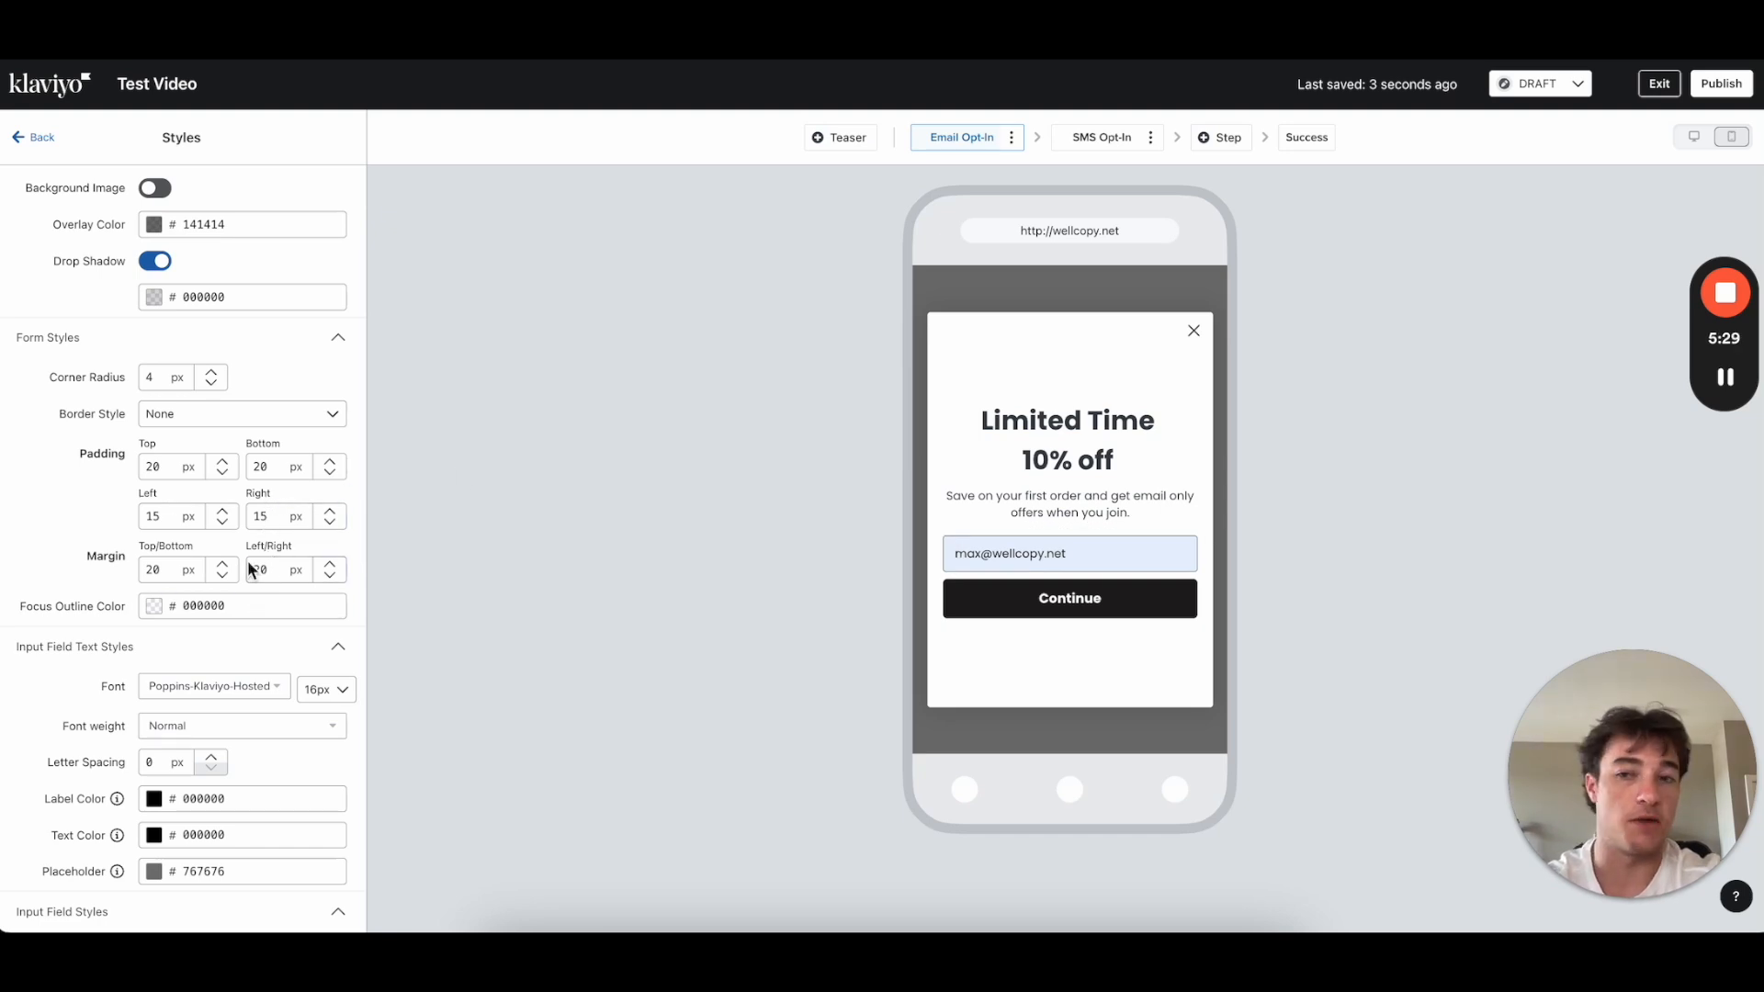
click(162, 569)
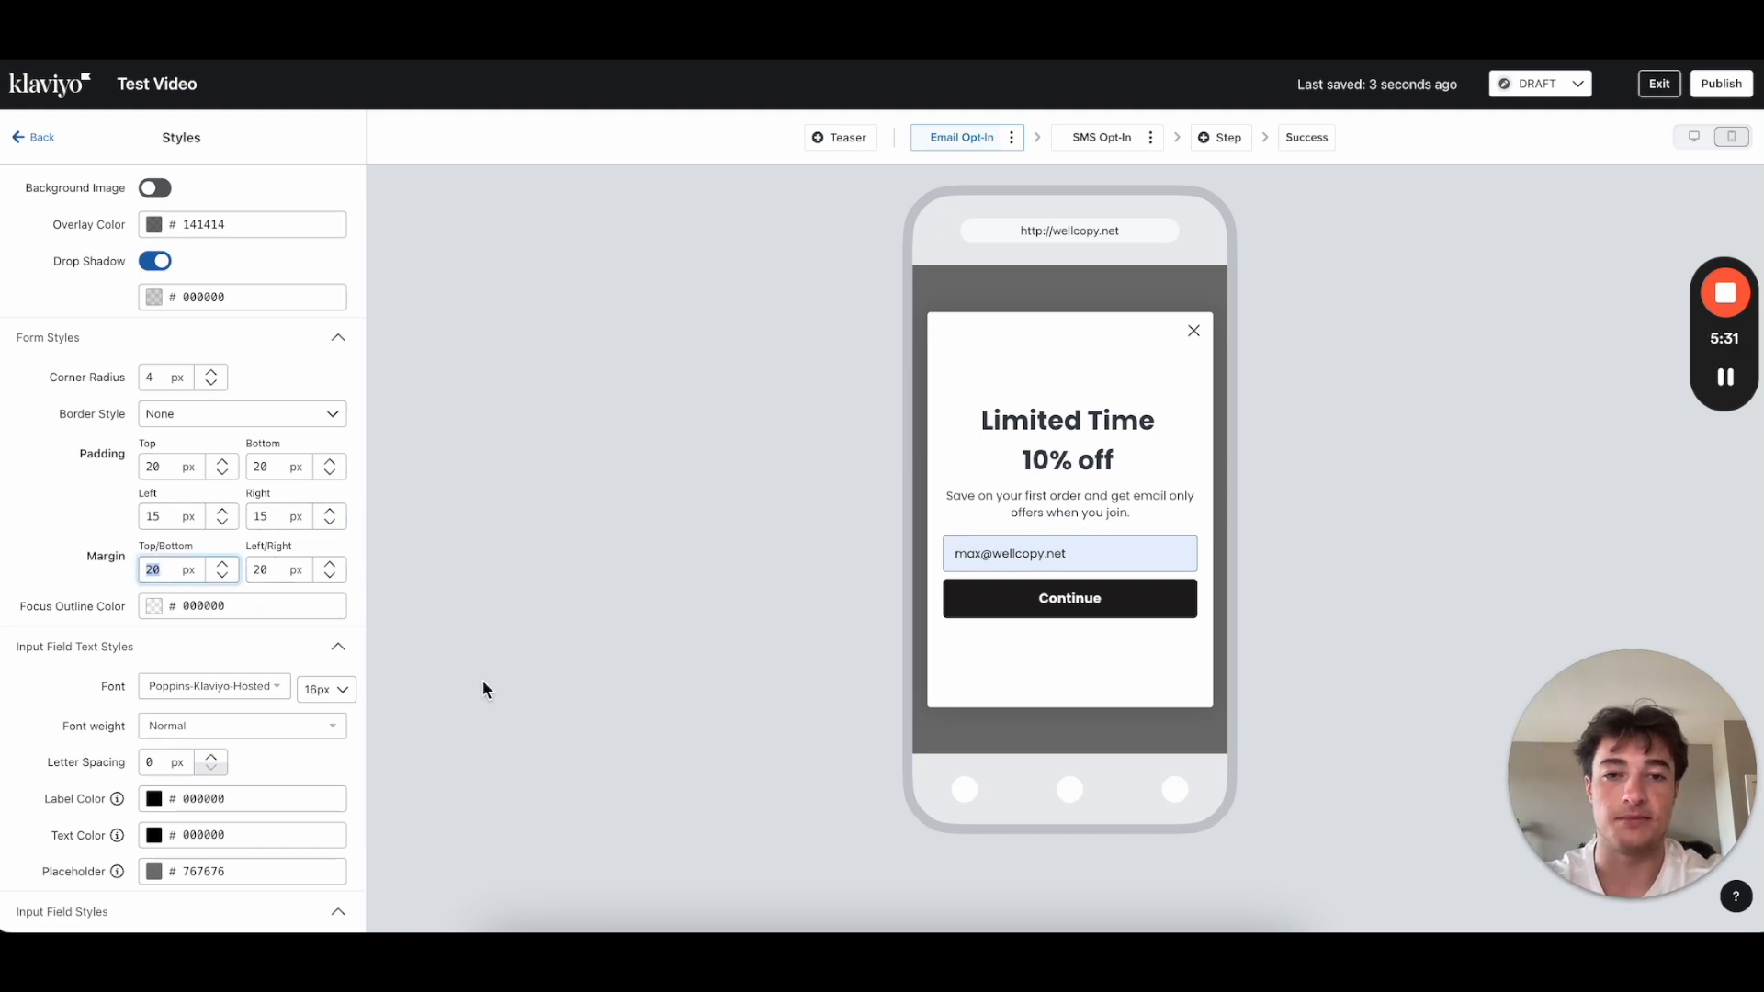
double_click(169, 567)
scroll(318, 575, down, 3)
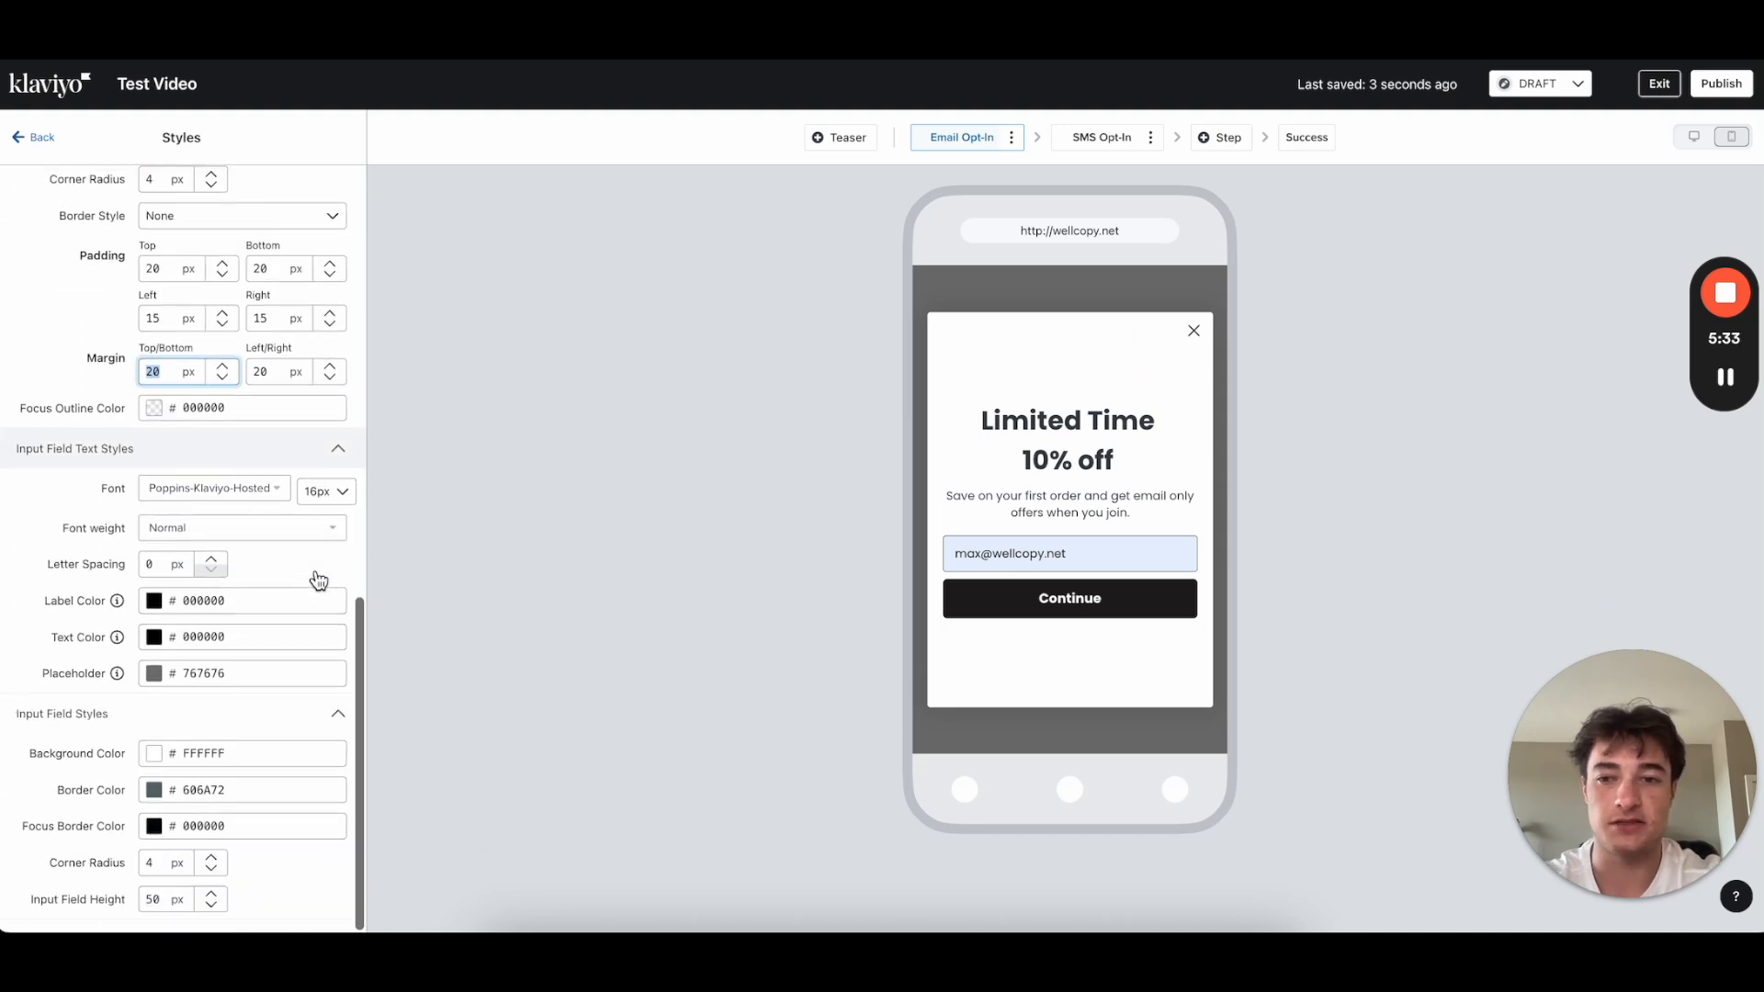
click(250, 490)
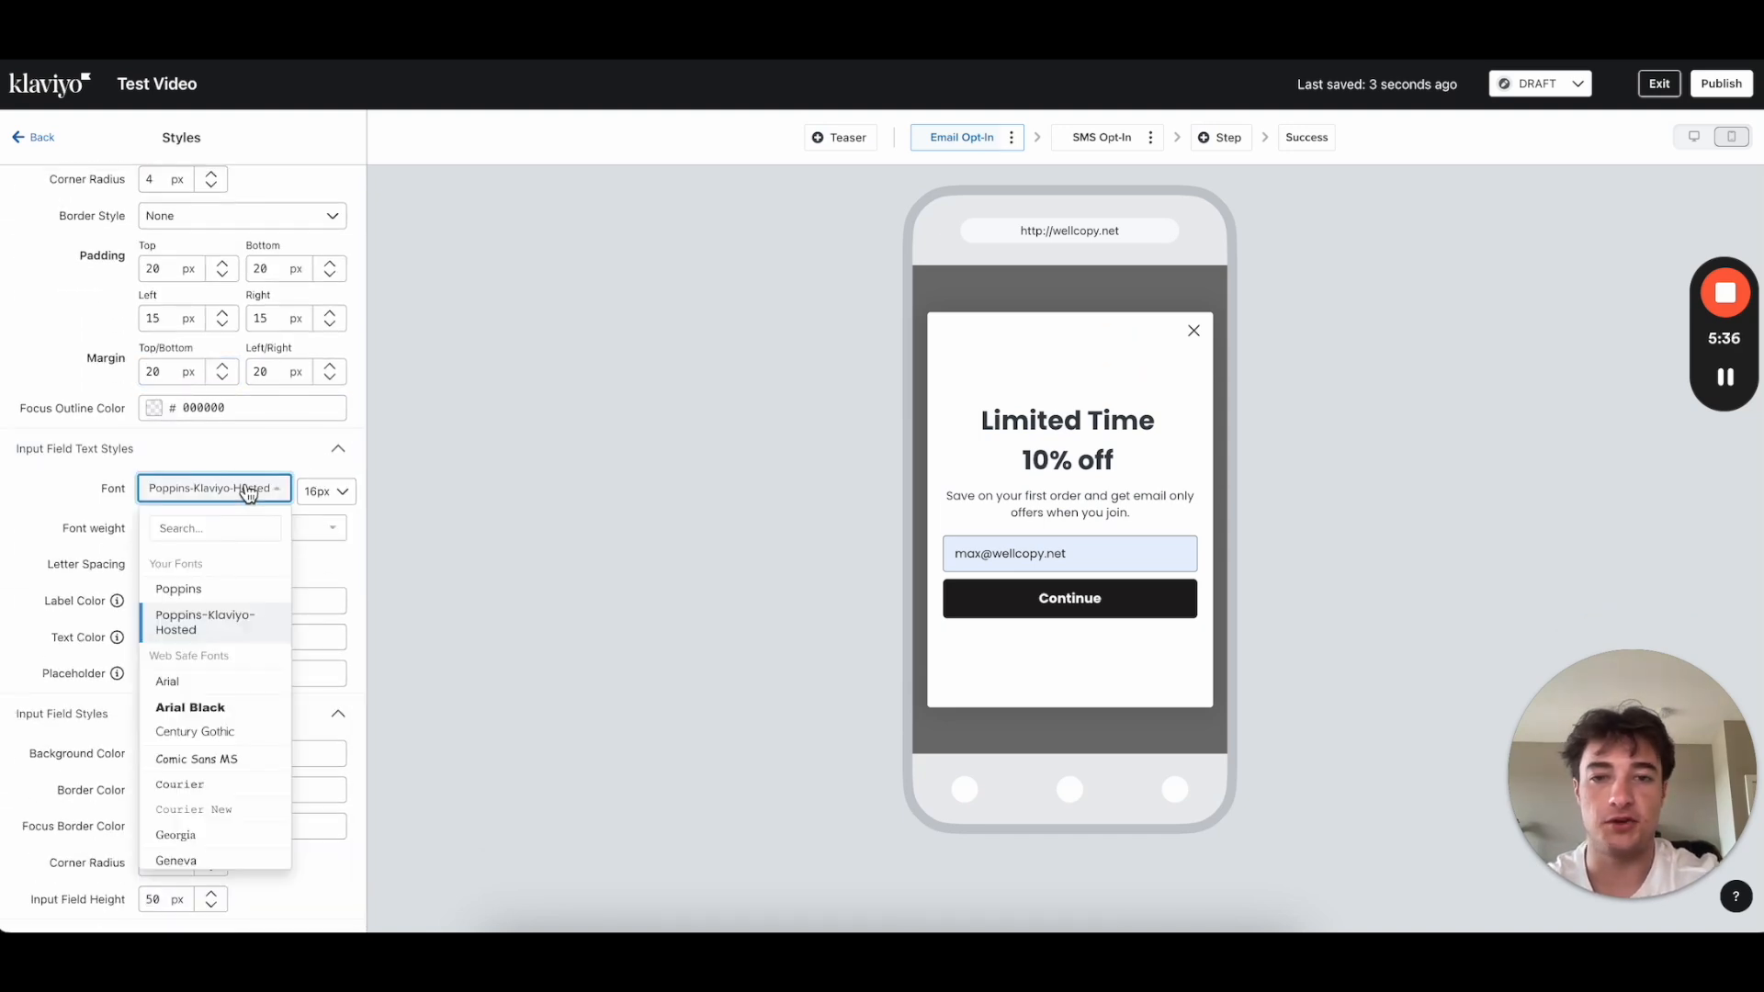
click(52, 499)
Step: Review the email input and the form's style settings
click(1003, 560)
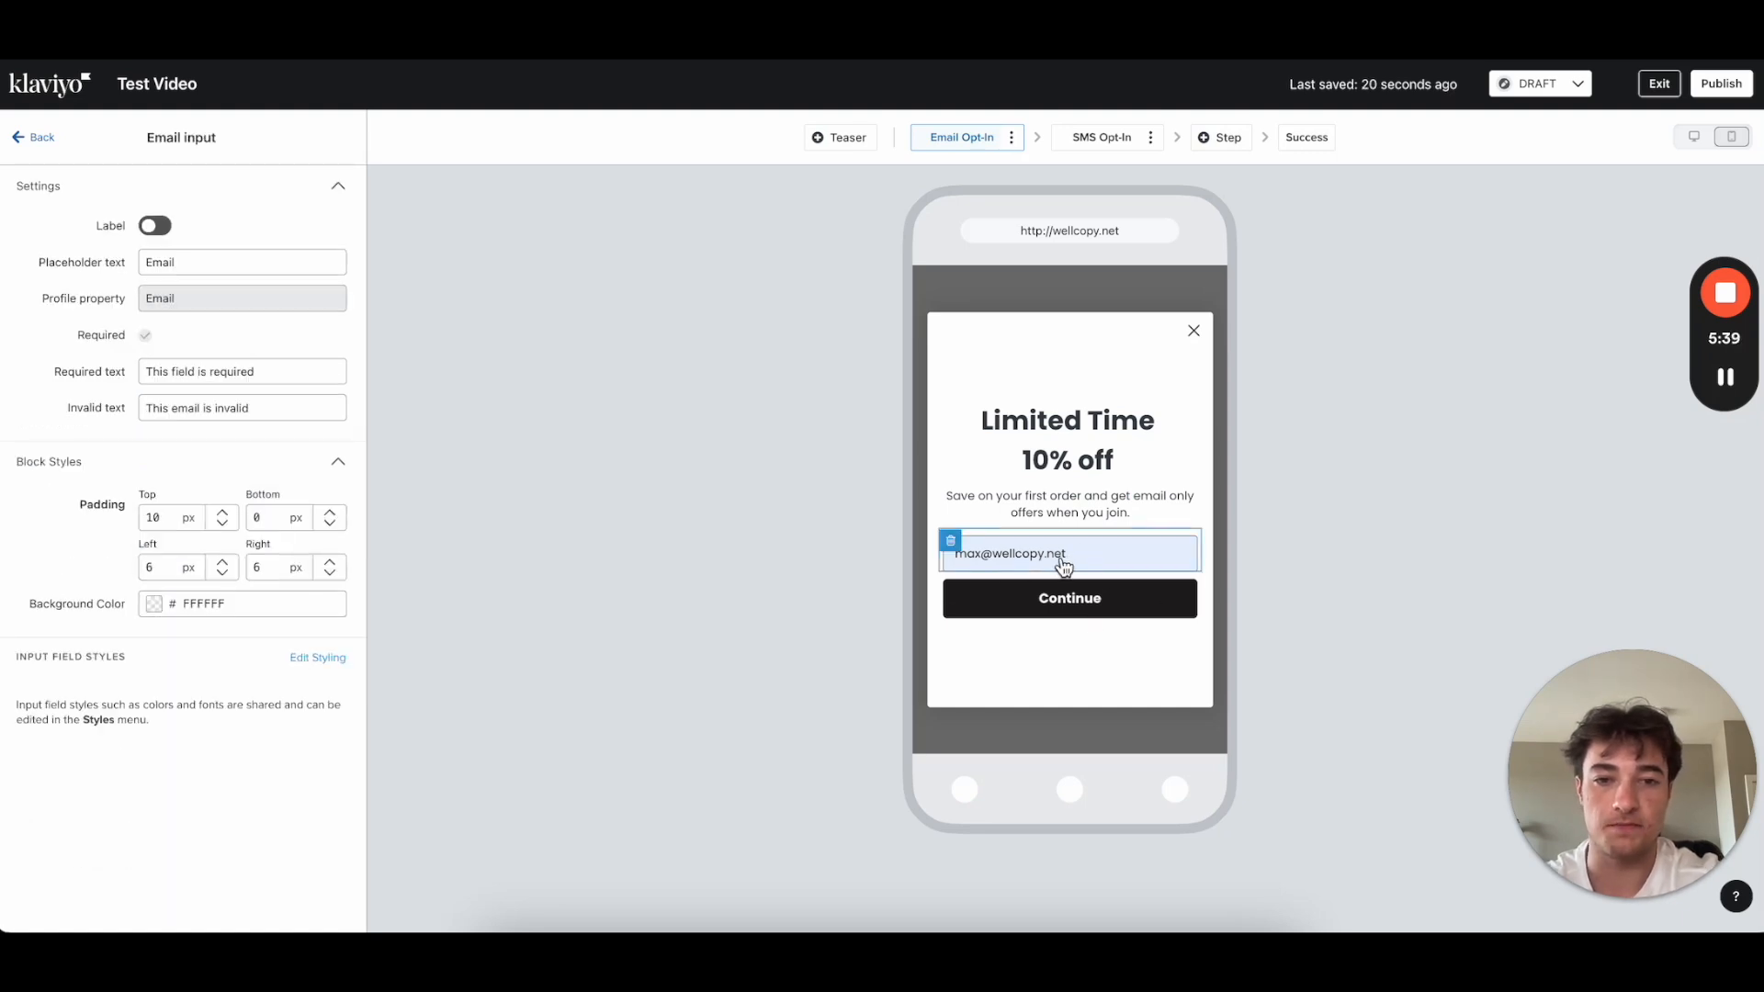
click(40, 137)
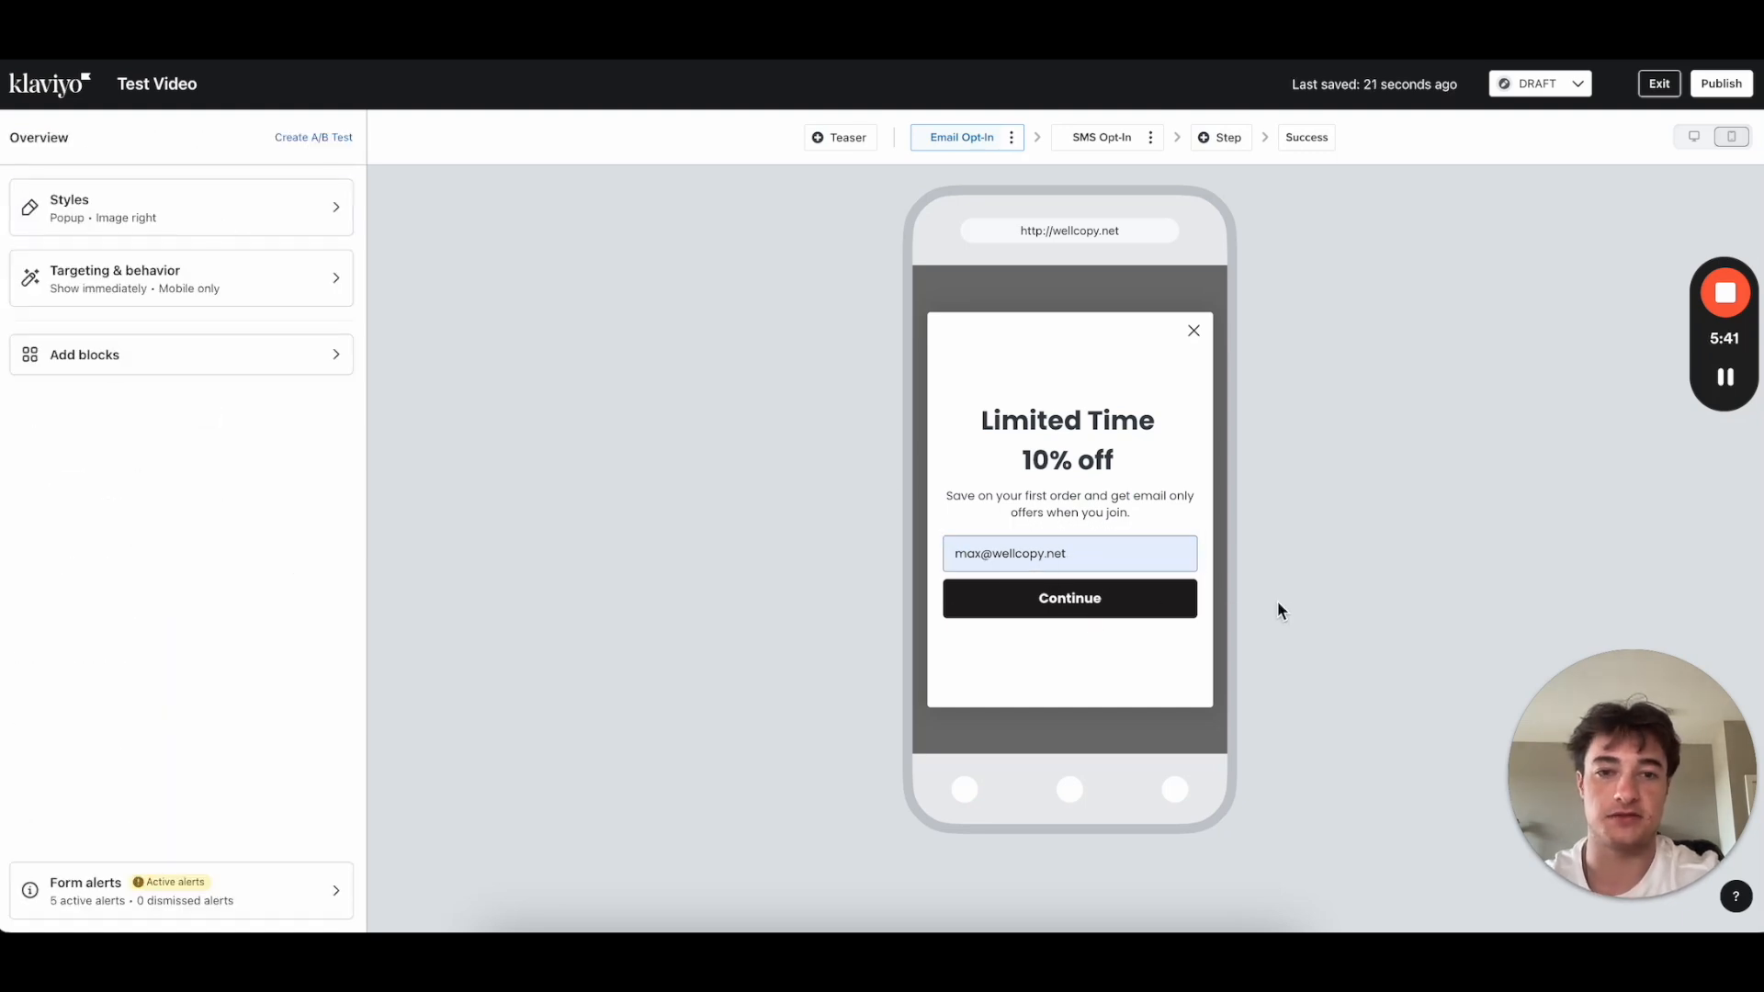
click(1143, 560)
click(19, 138)
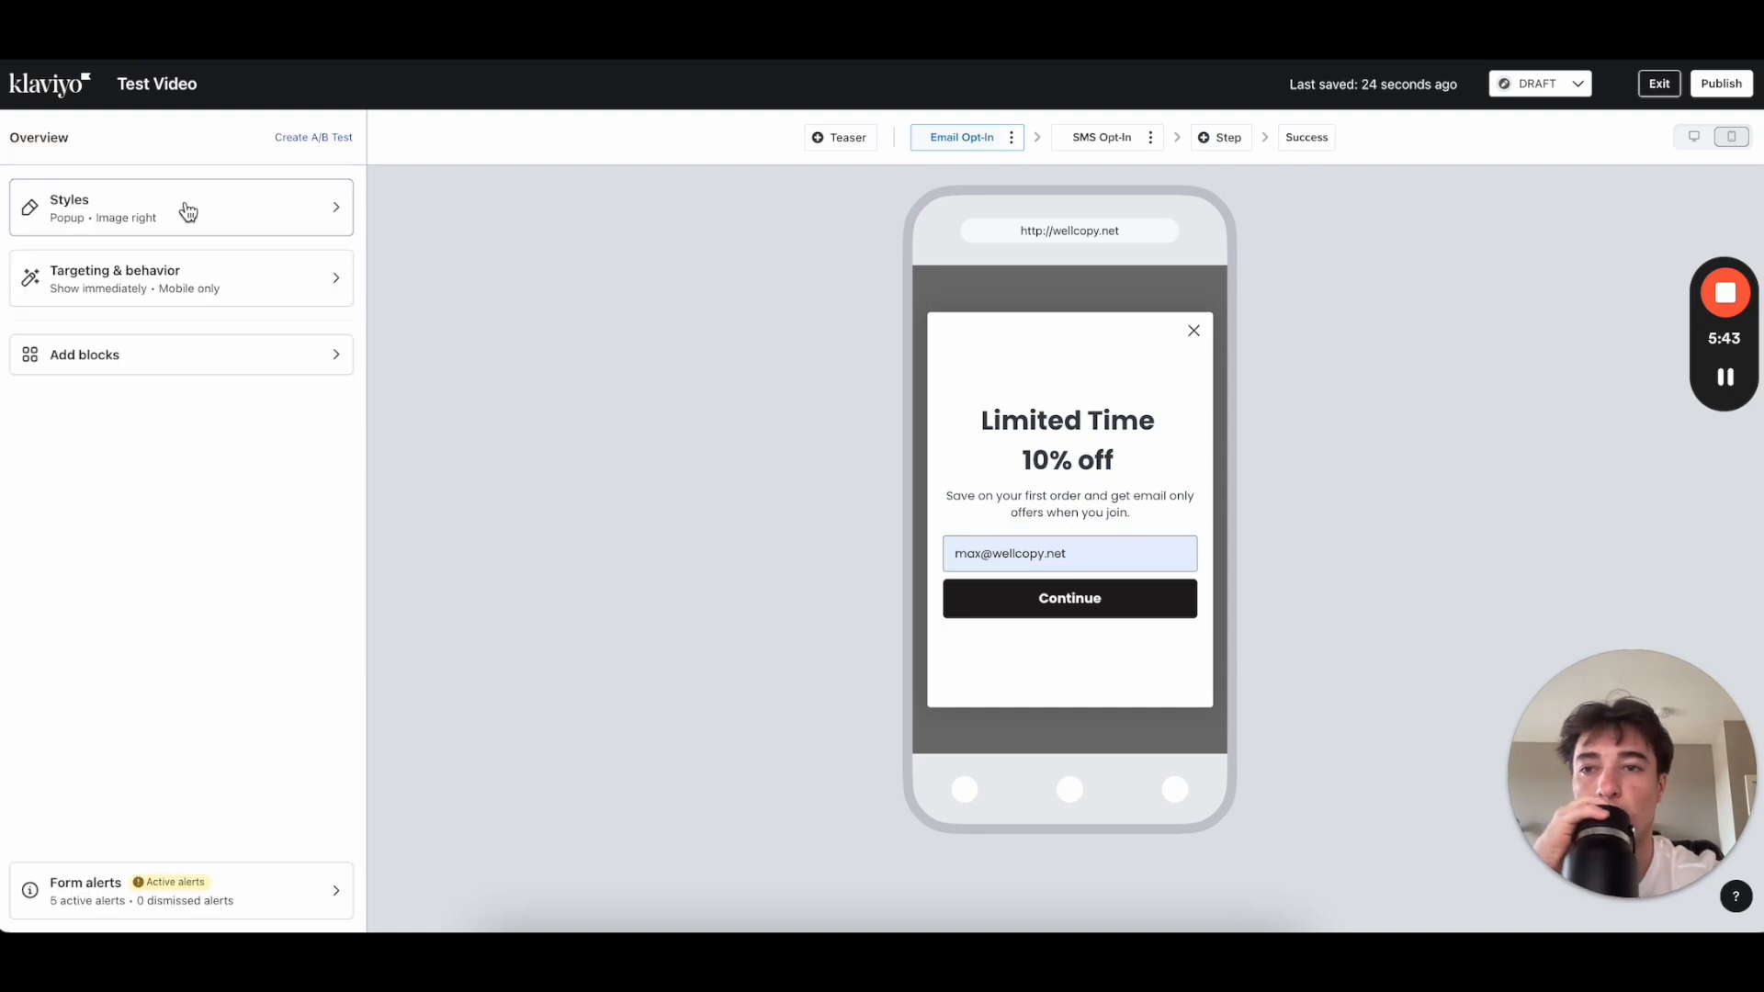
click(175, 207)
scroll(295, 593, down, 3)
scroll(295, 593, down, 7)
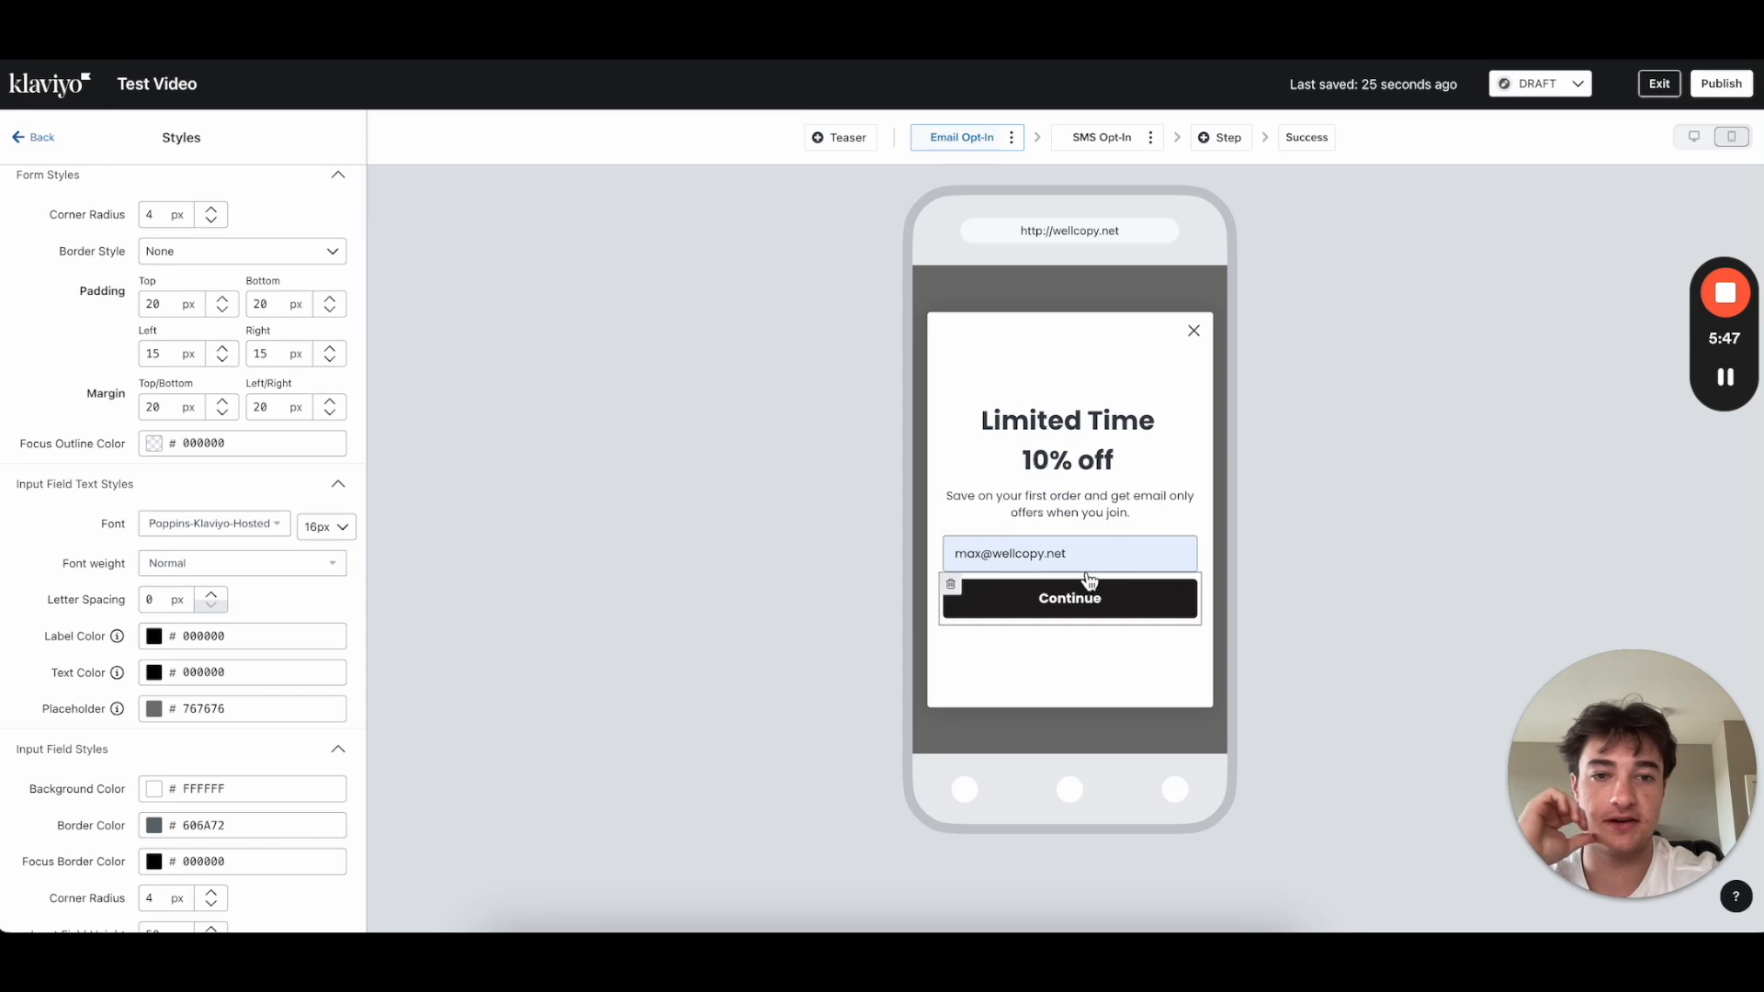
scroll(180, 605, up, 10)
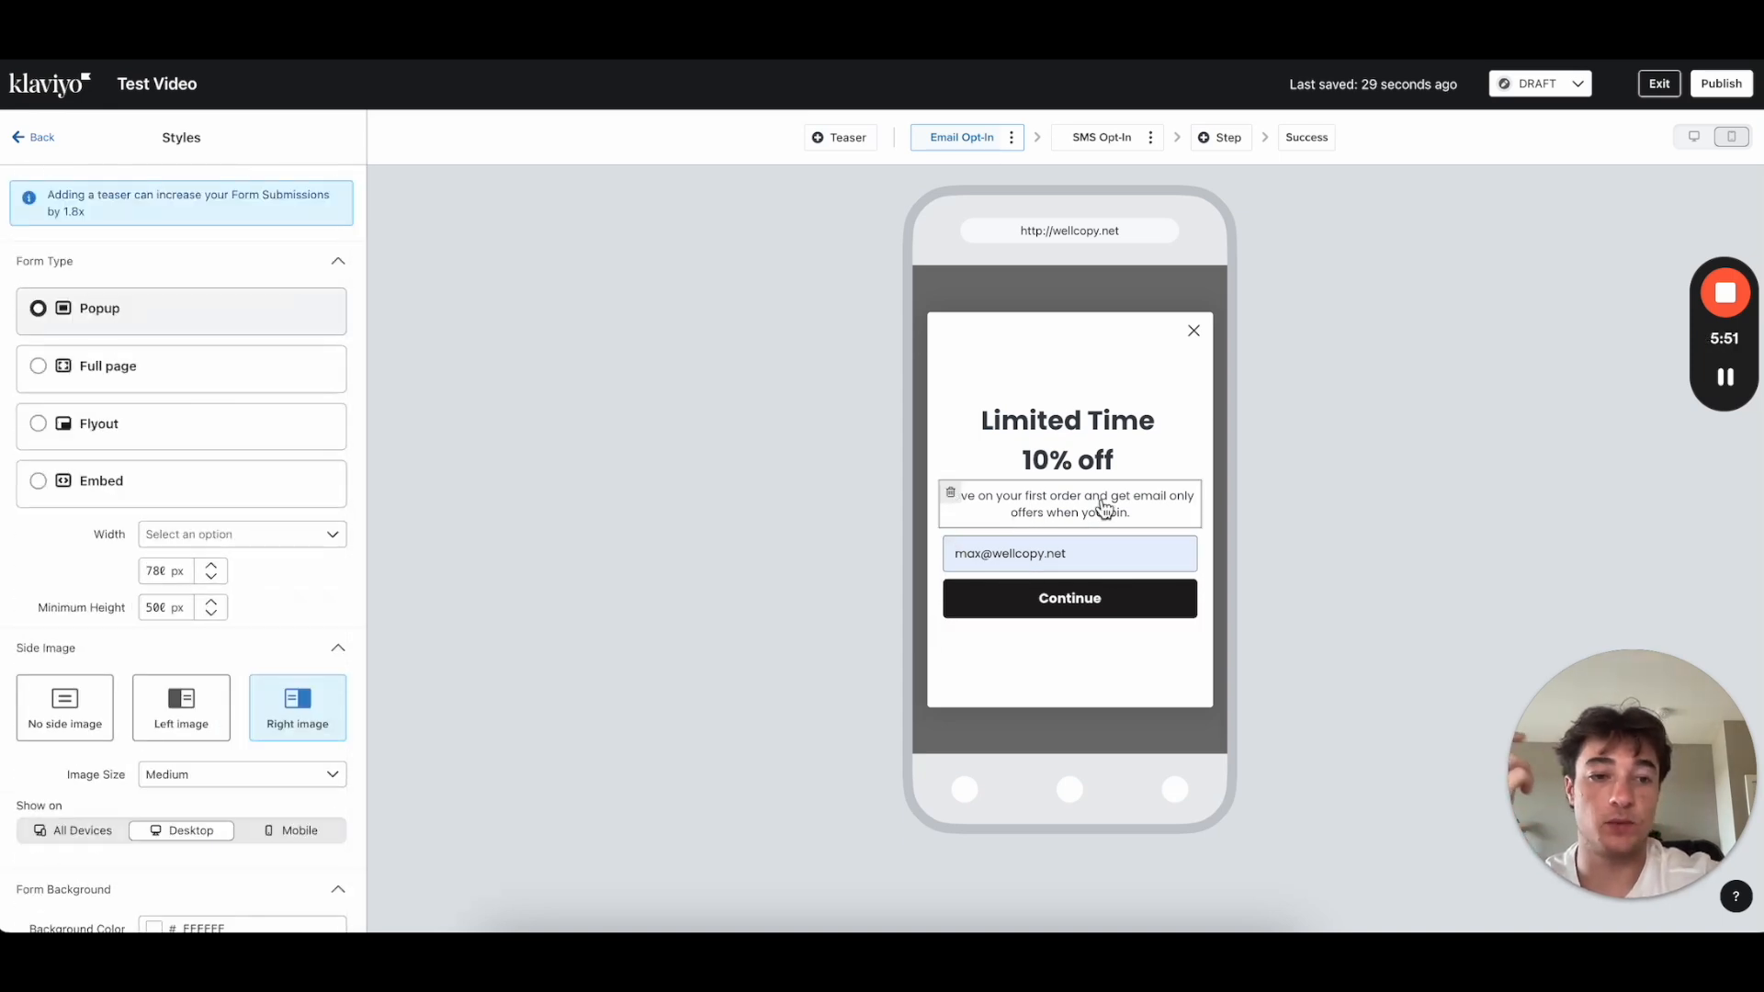
Step: Select the 'Save on your first order…' subtitle under the Limited Time headline
click(41, 140)
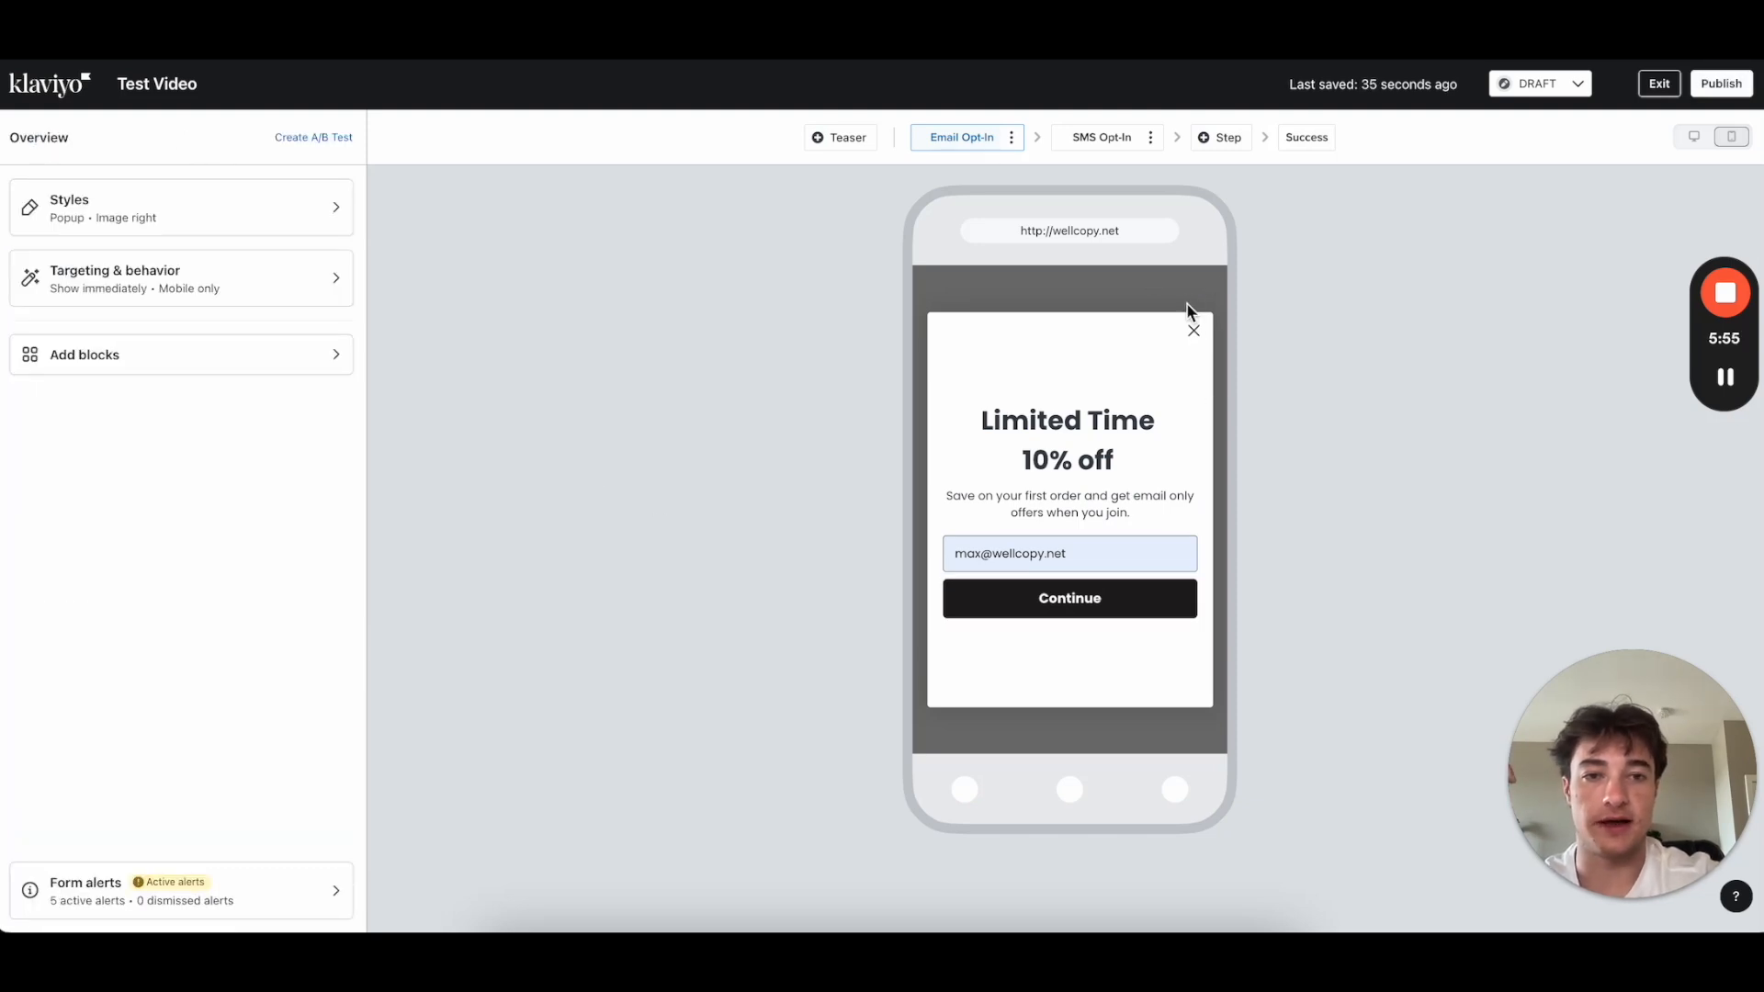
click(1119, 472)
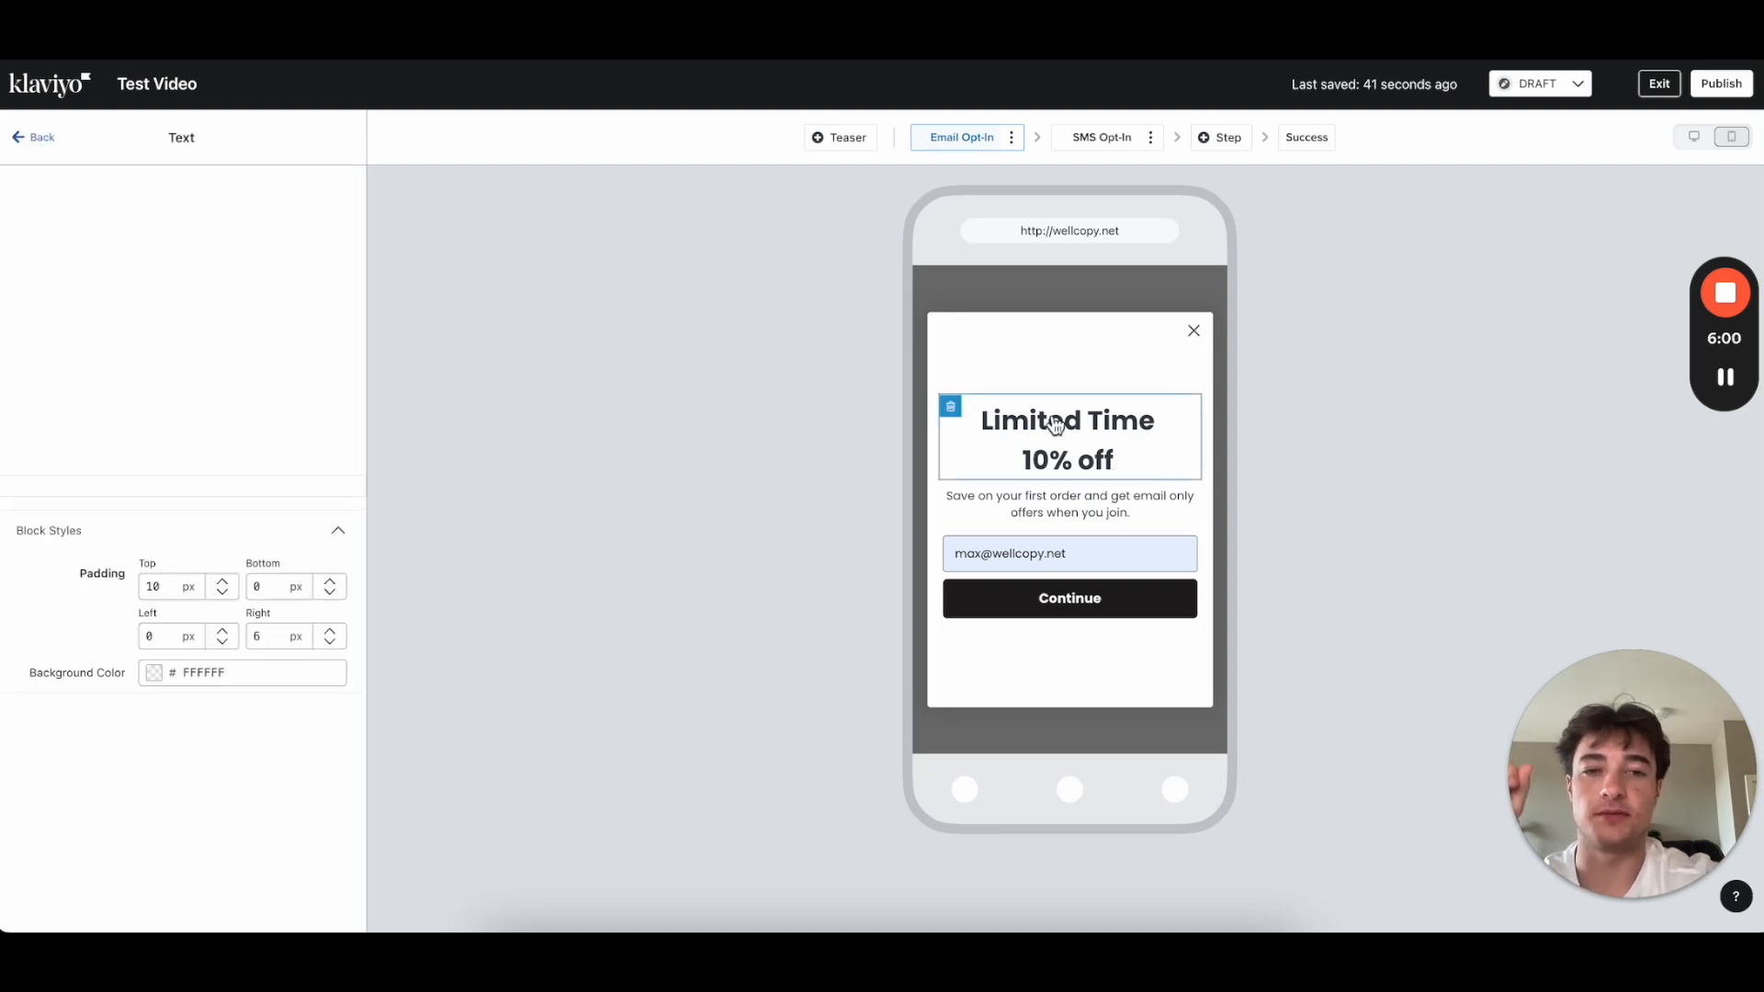
click(1111, 508)
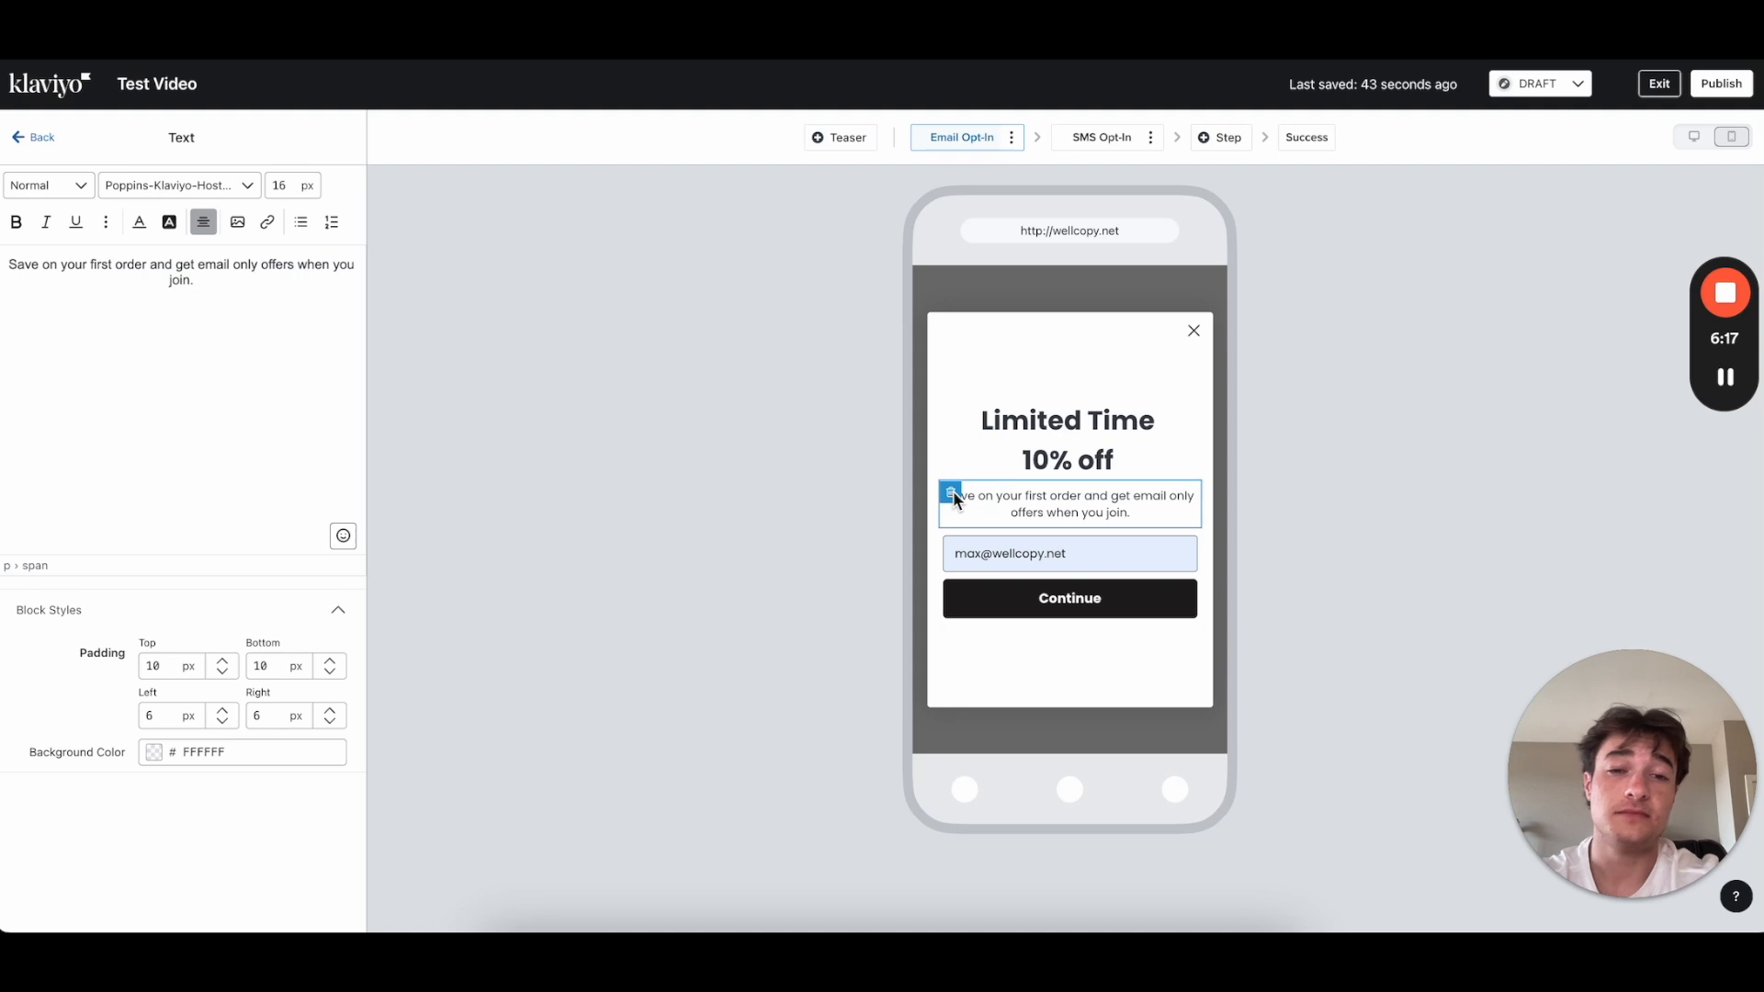
Step: Delete the subtitle block and select 'Limited Time' in the headline text
click(951, 494)
click(1061, 292)
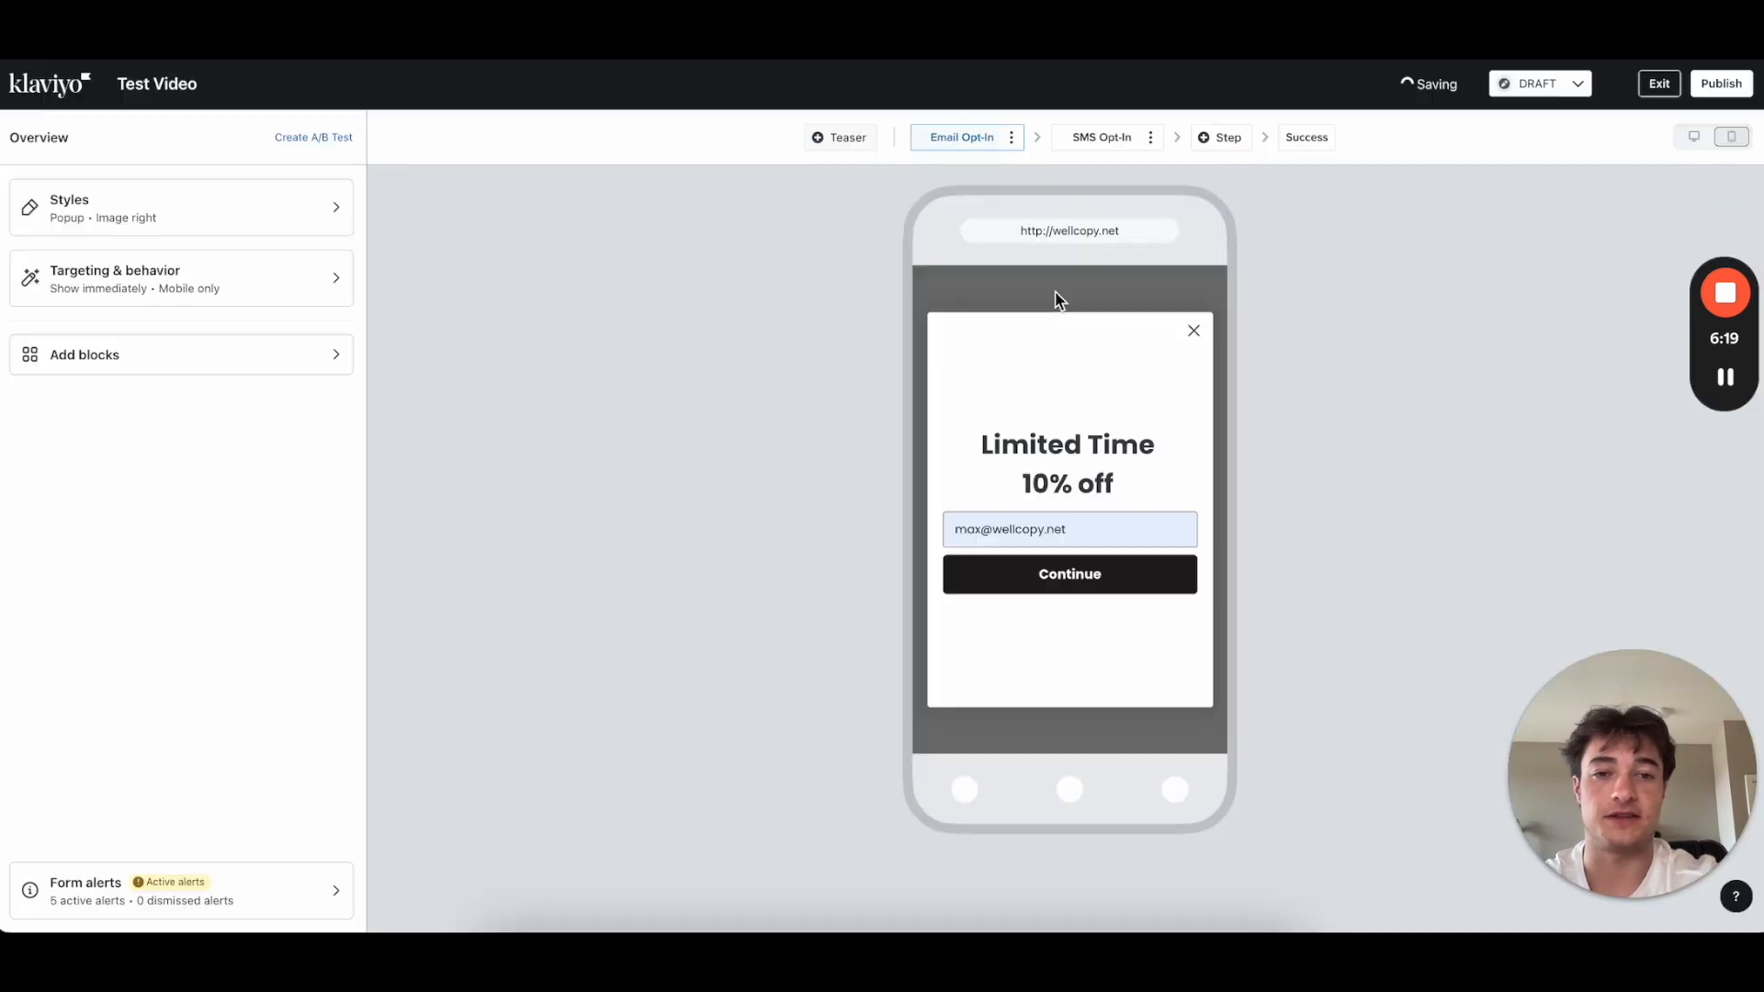
click(1066, 459)
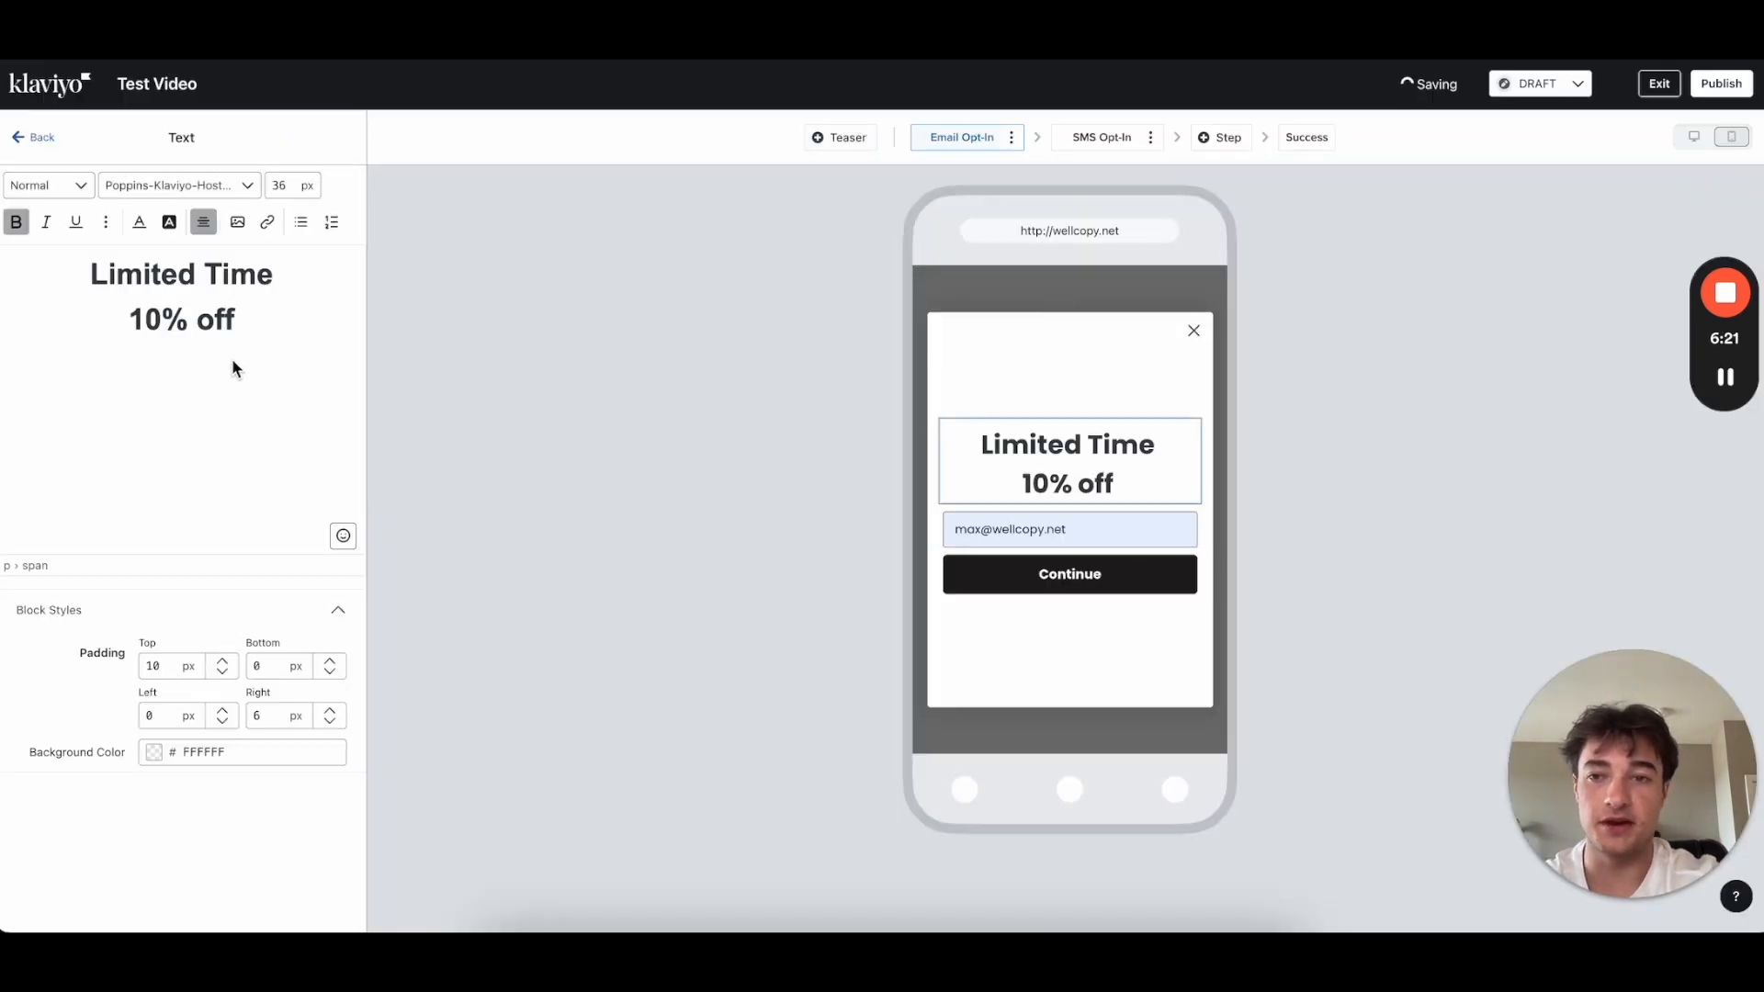
drag(300, 274, 90, 273)
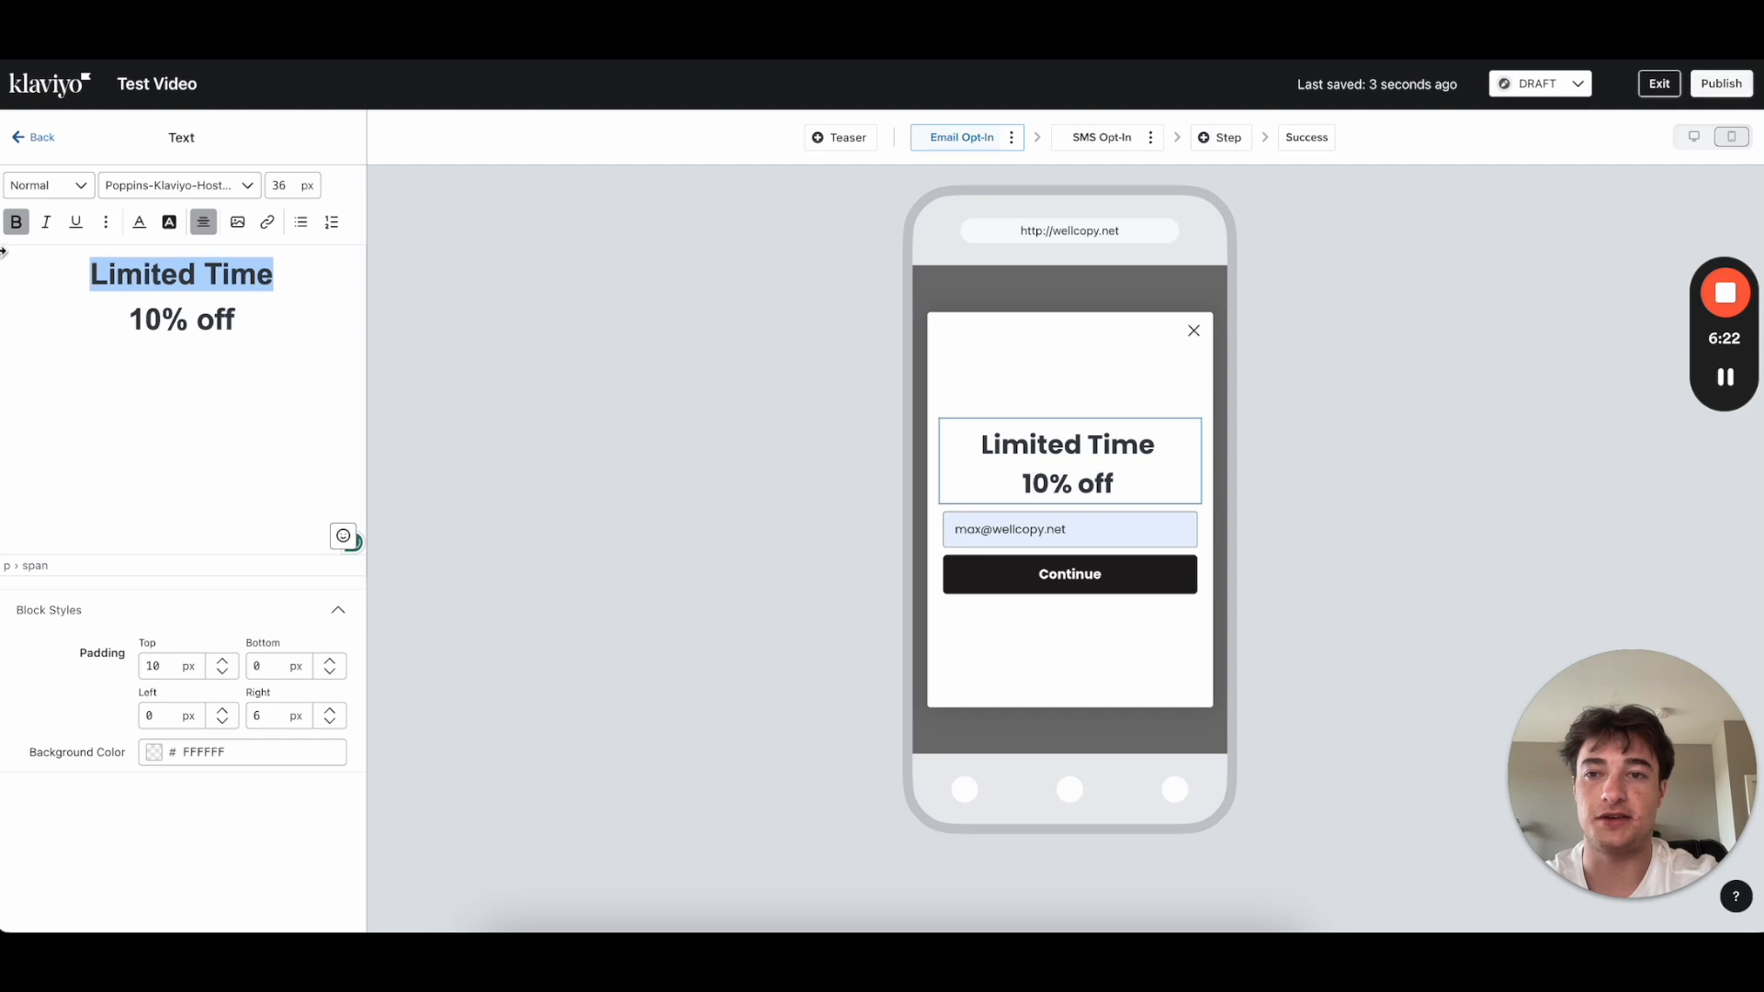
click(264, 336)
drag(276, 273, 3, 274)
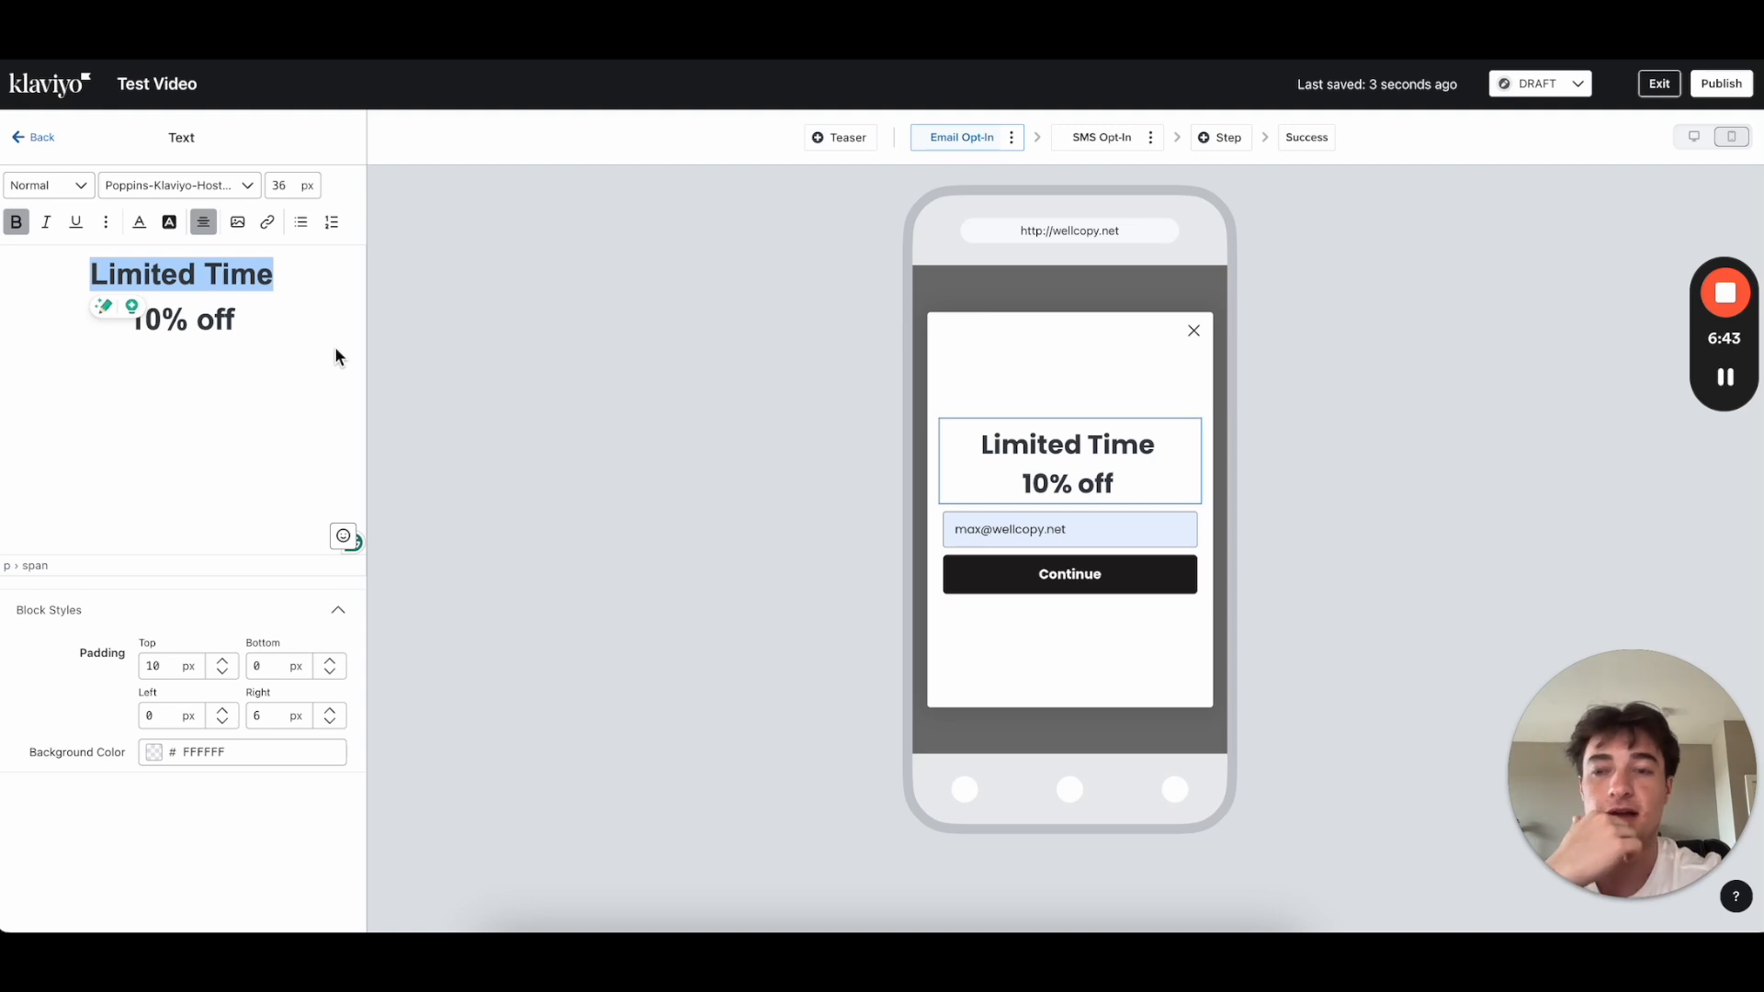
click(263, 321)
Step: Reword the headline to three lines: Unlock / 10% OFF / Your First Order
click(125, 317)
triple_click(149, 267)
text(Unlock)
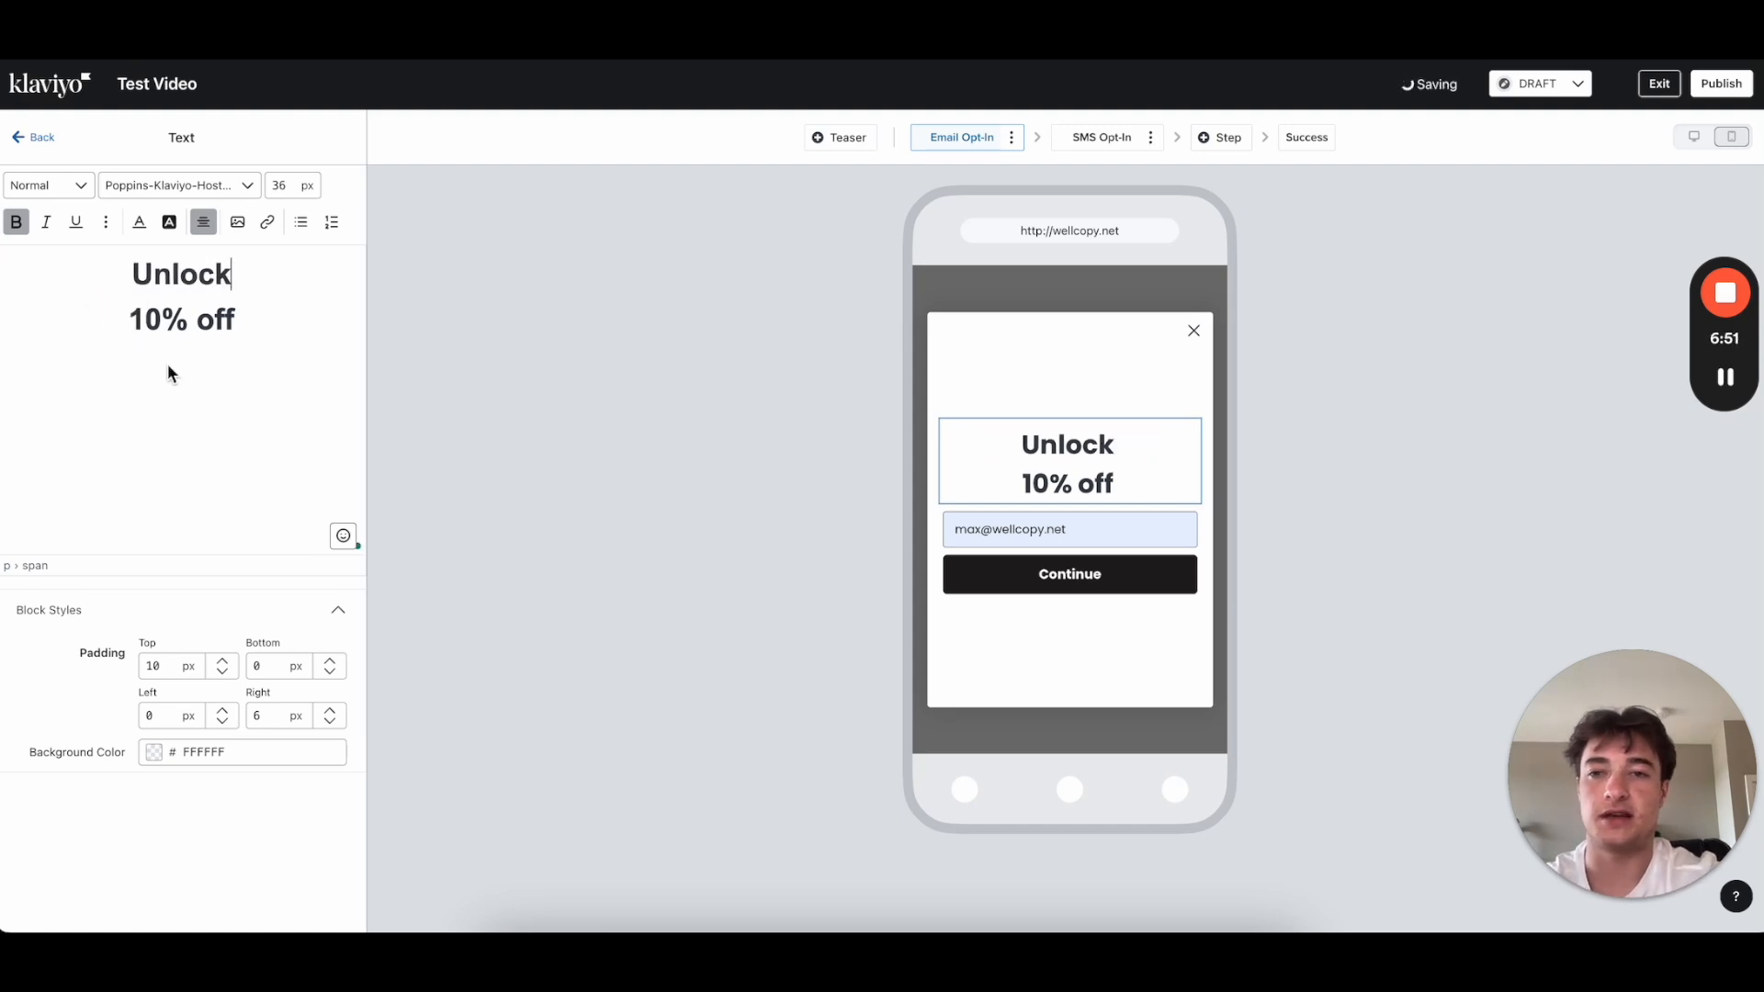
double_click(221, 320)
text(OFF)
key(Return)
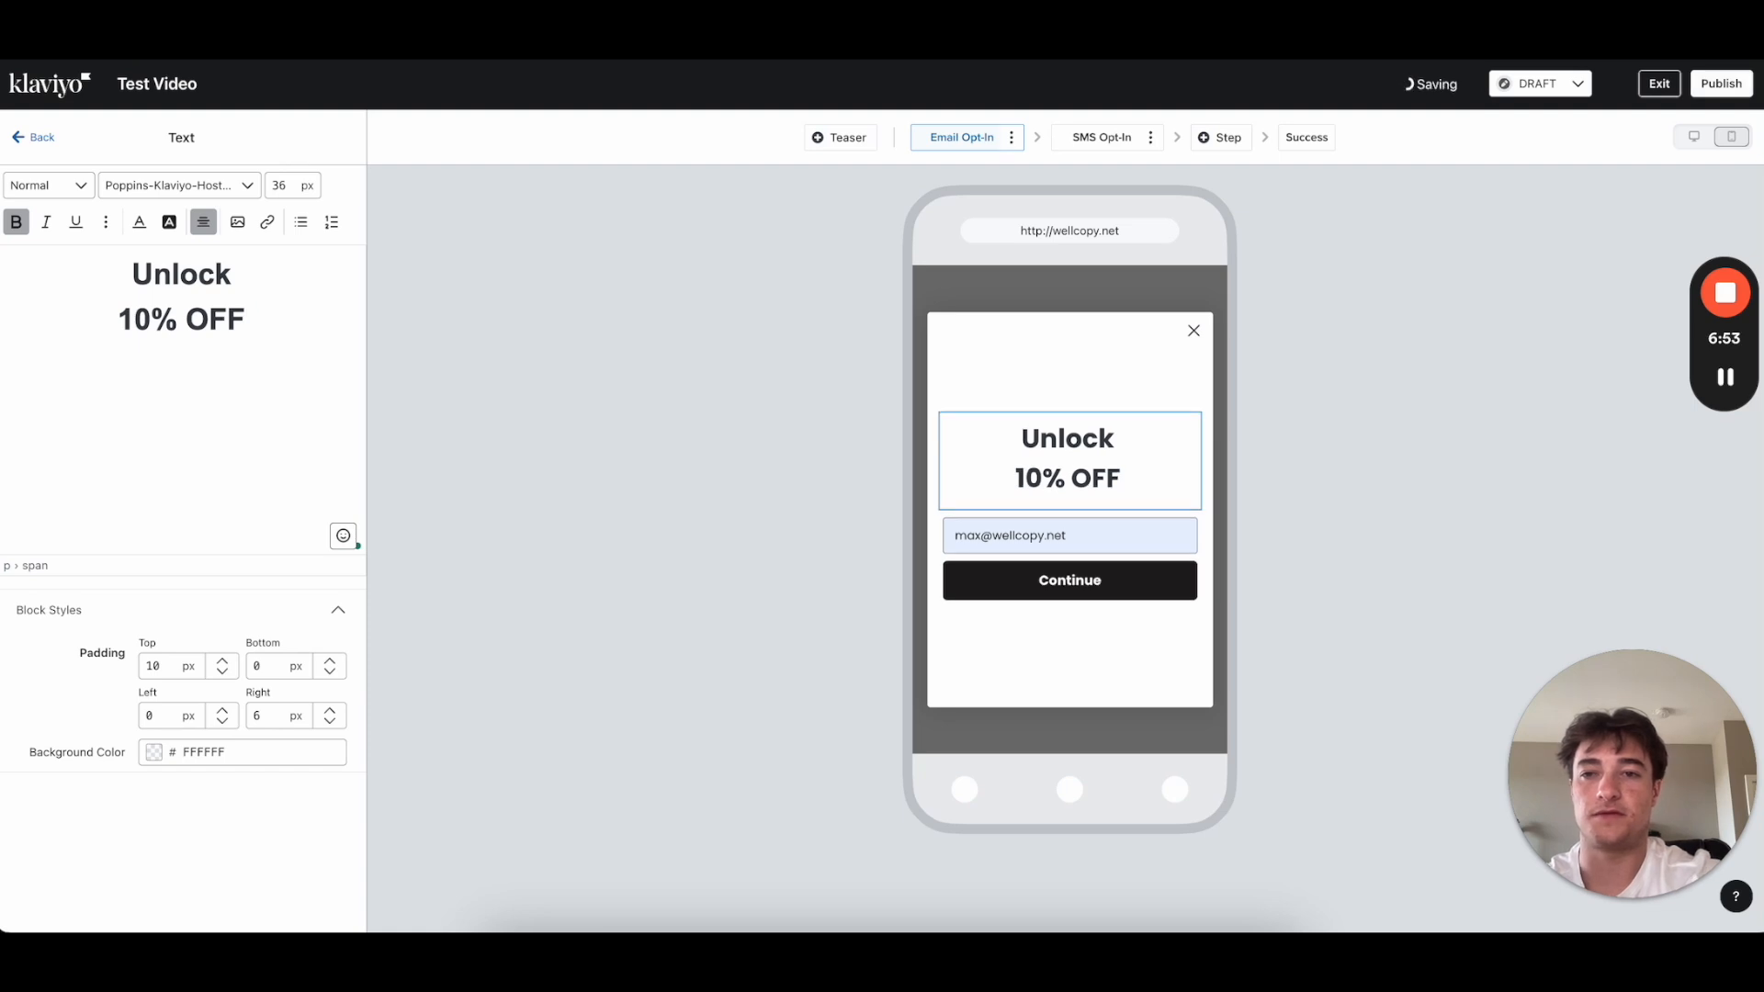
text(Your First ORder)
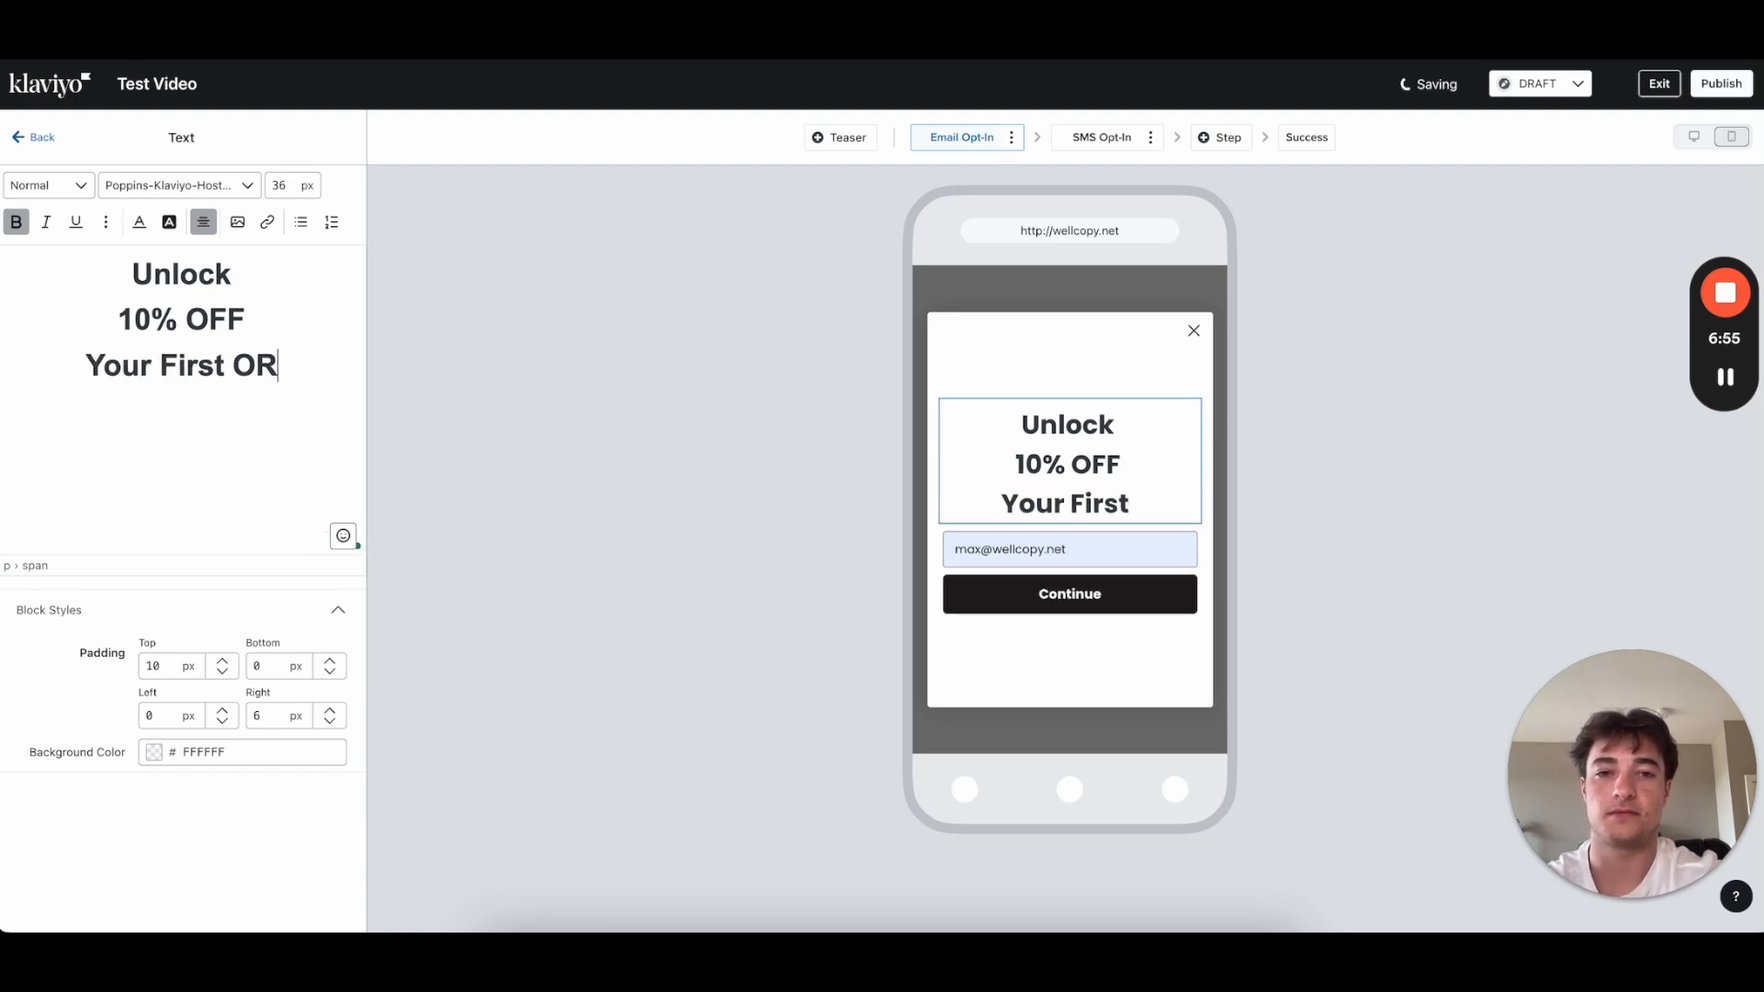
key(Left)
key(Left)
key(Left)
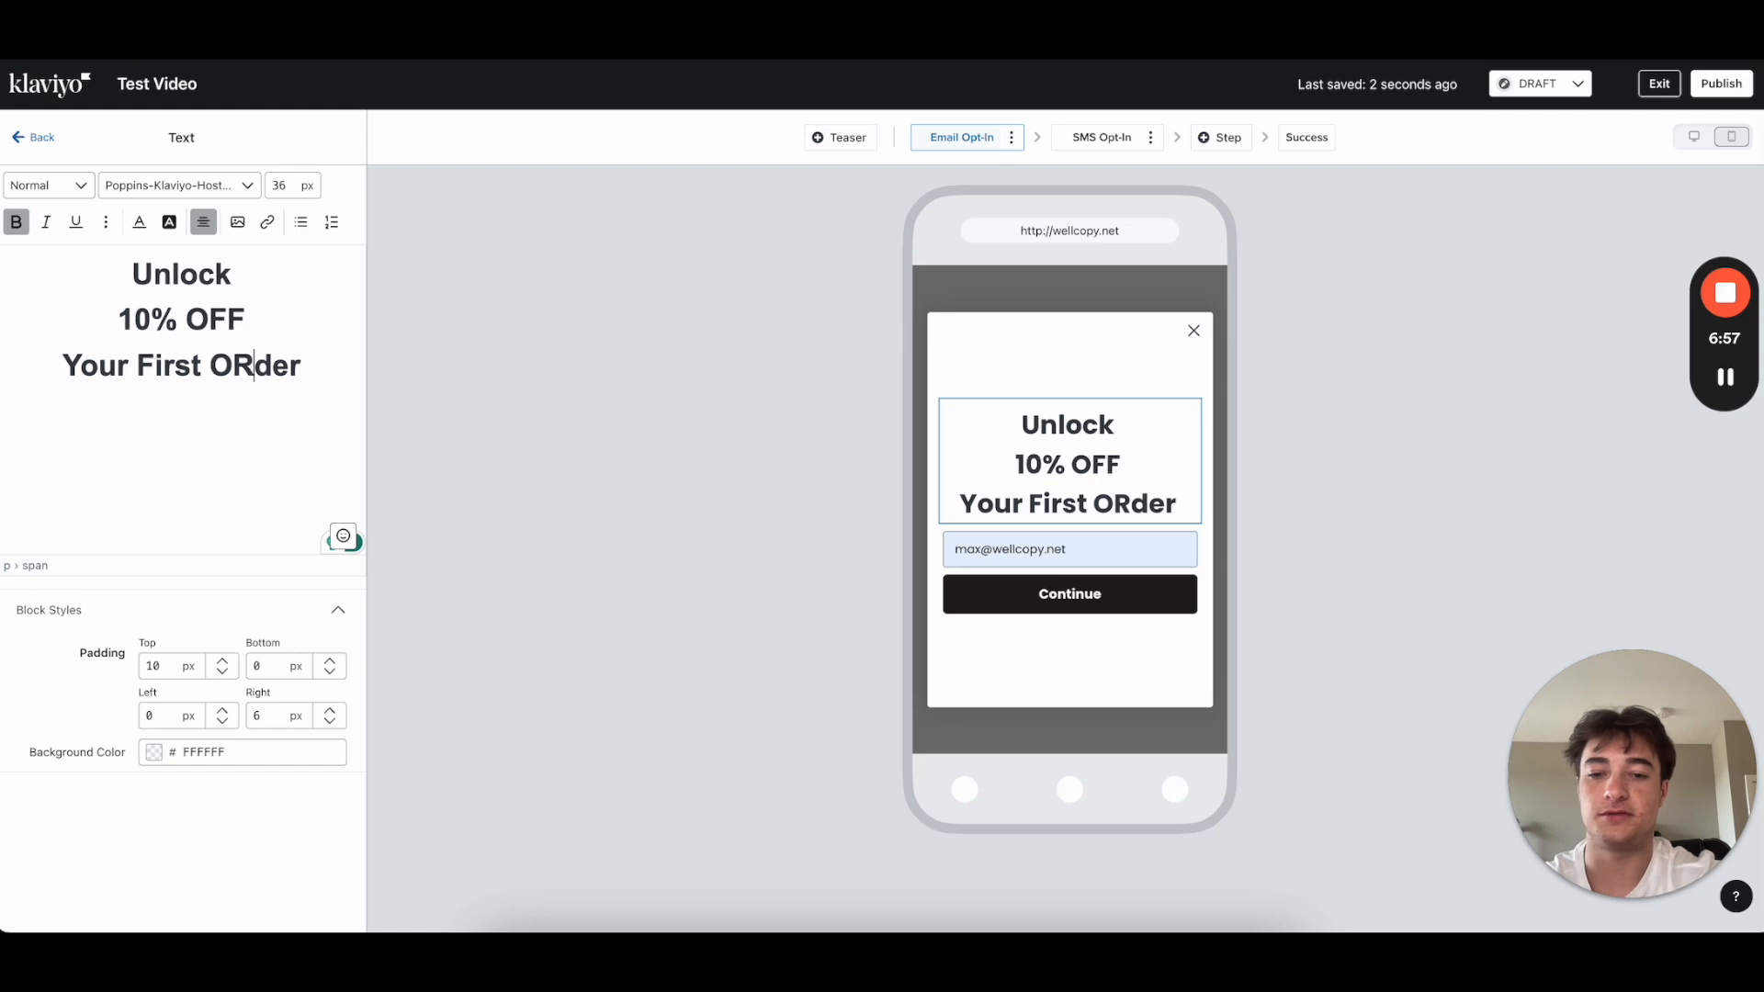
key(BackSpace)
text(r)
Step: Set the Your First Order and Unlock lines to 25 px
drag(261, 319, 96, 315)
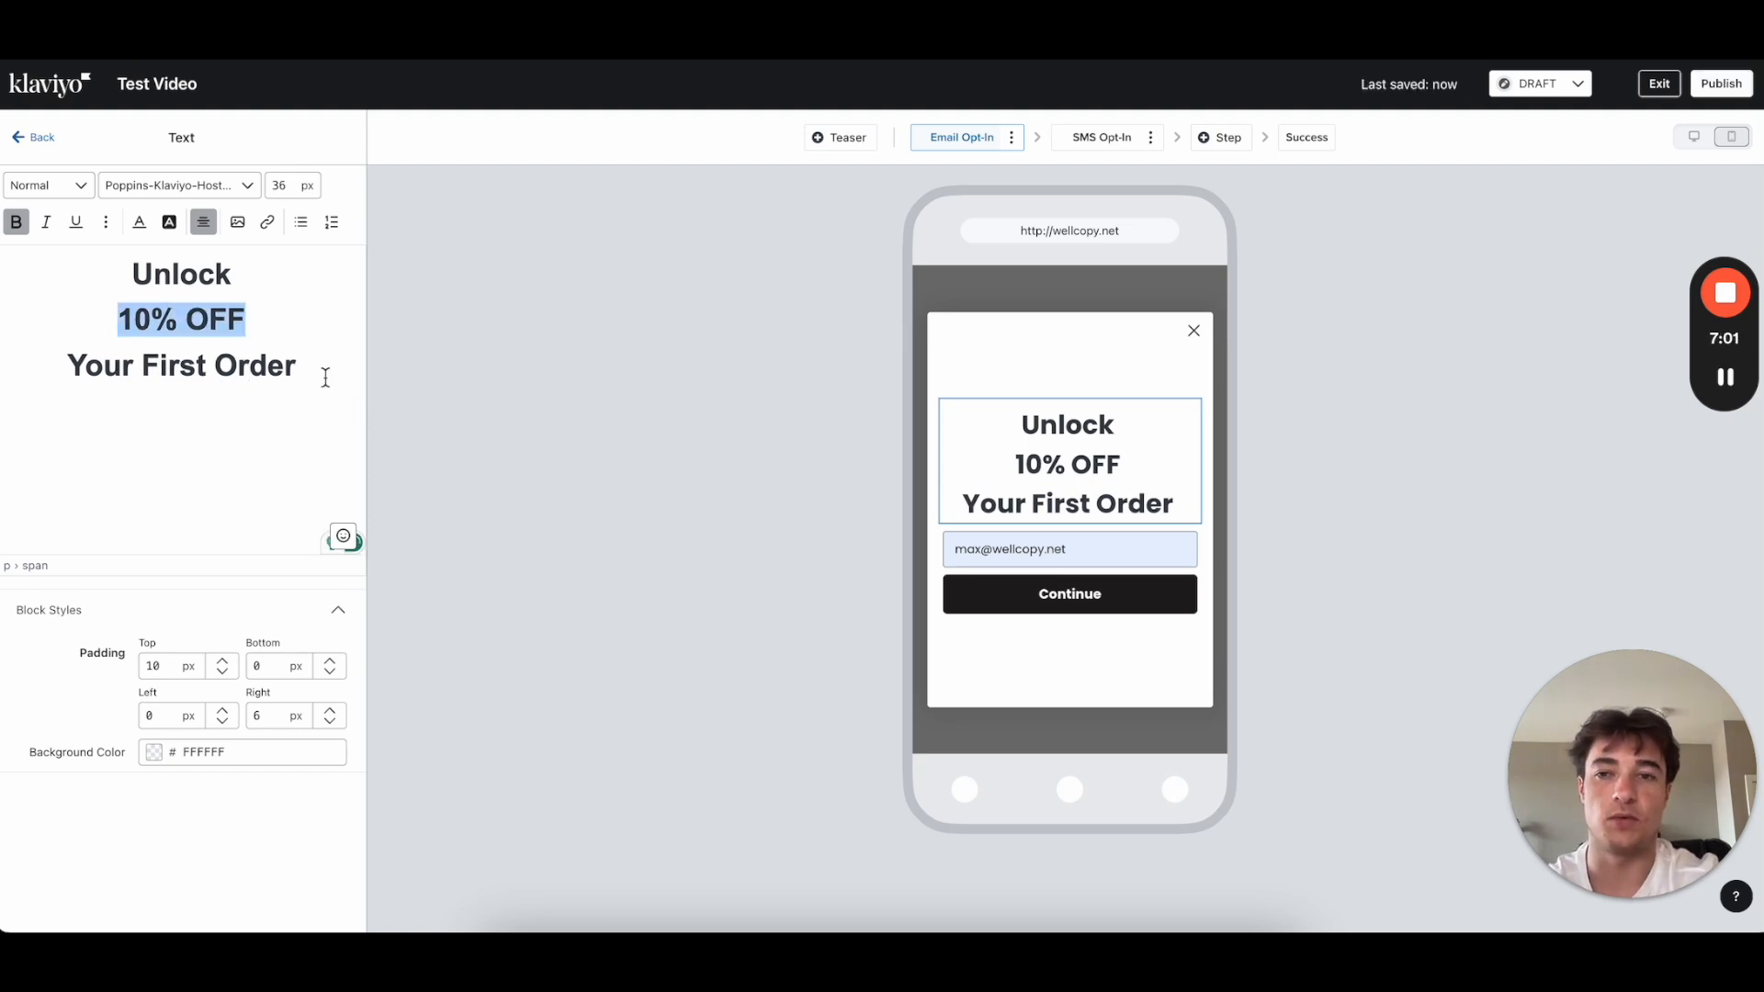
drag(325, 377, 15, 381)
double_click(279, 186)
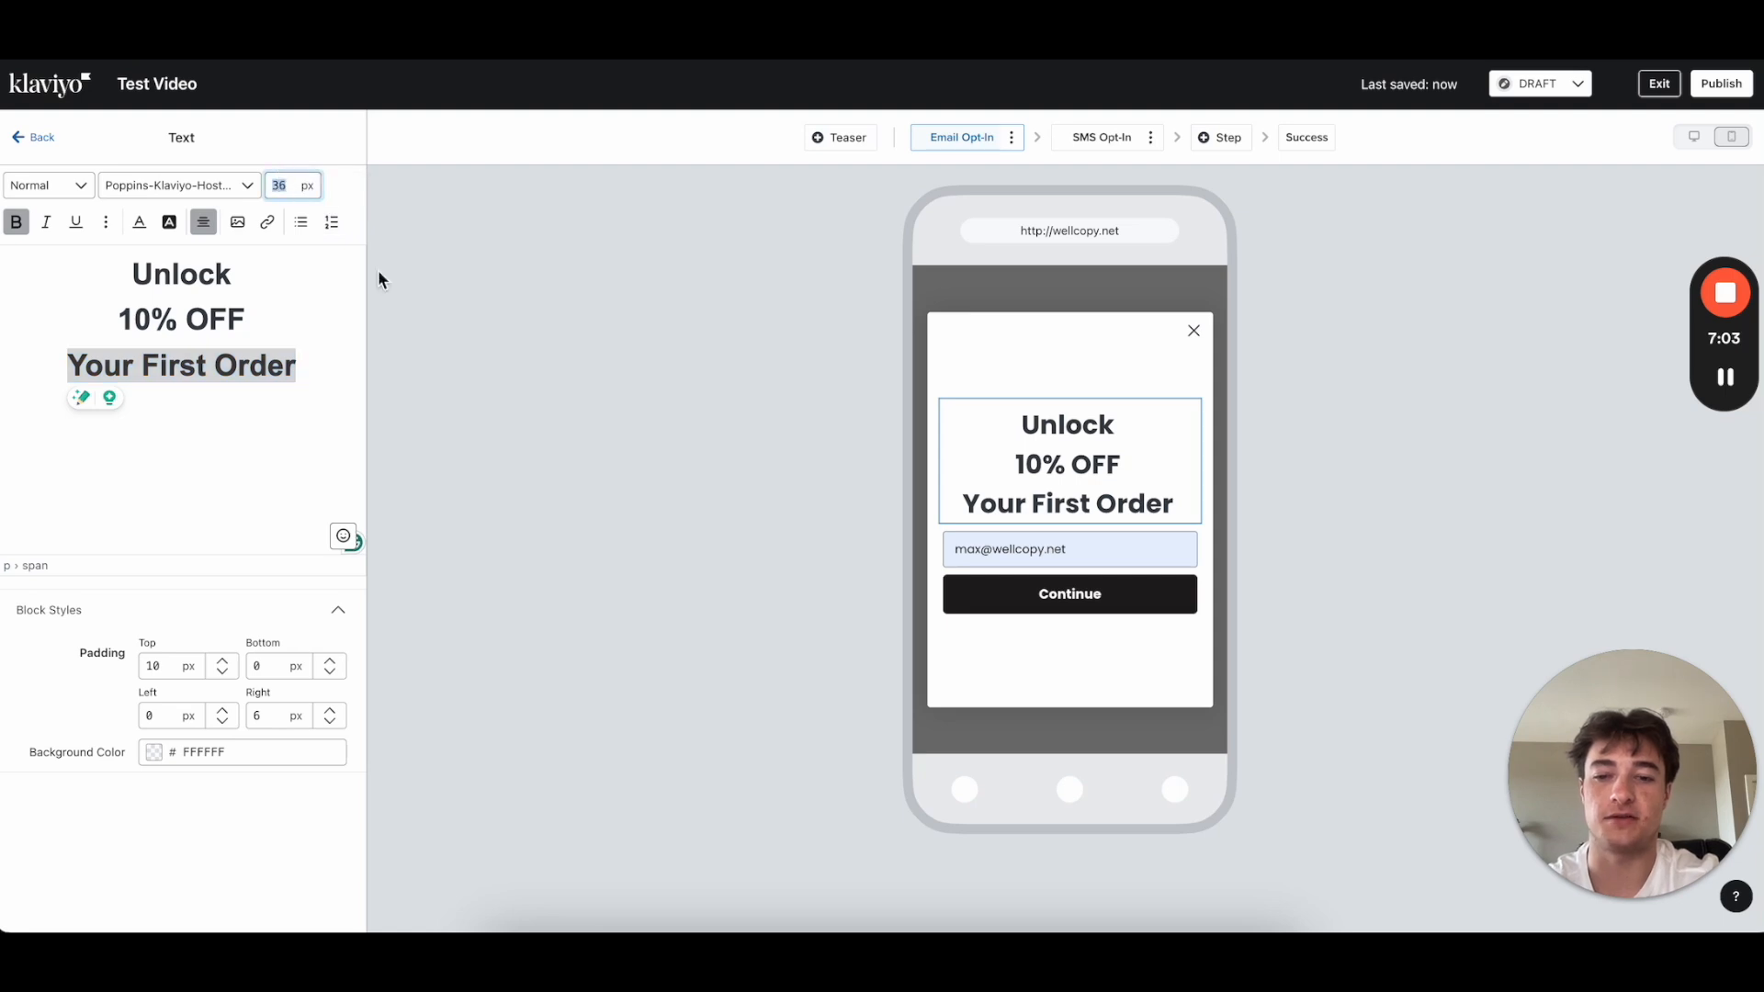
text(25)
click(259, 411)
click(218, 340)
double_click(181, 274)
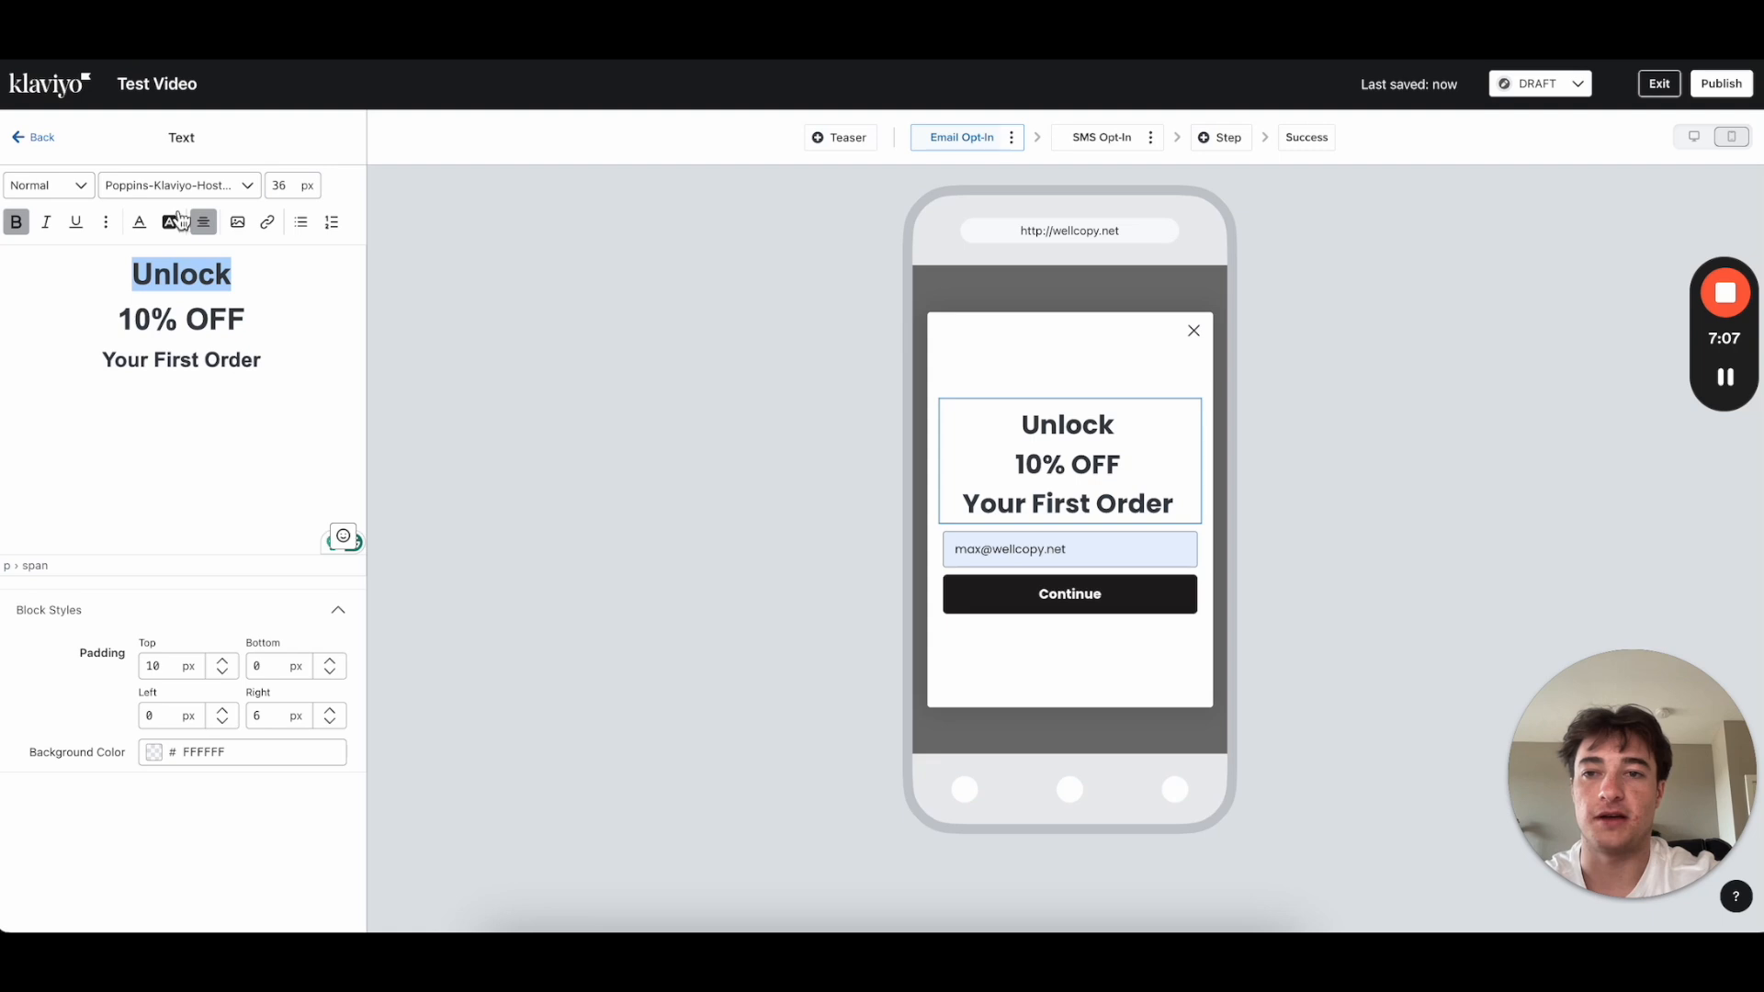
click(279, 185)
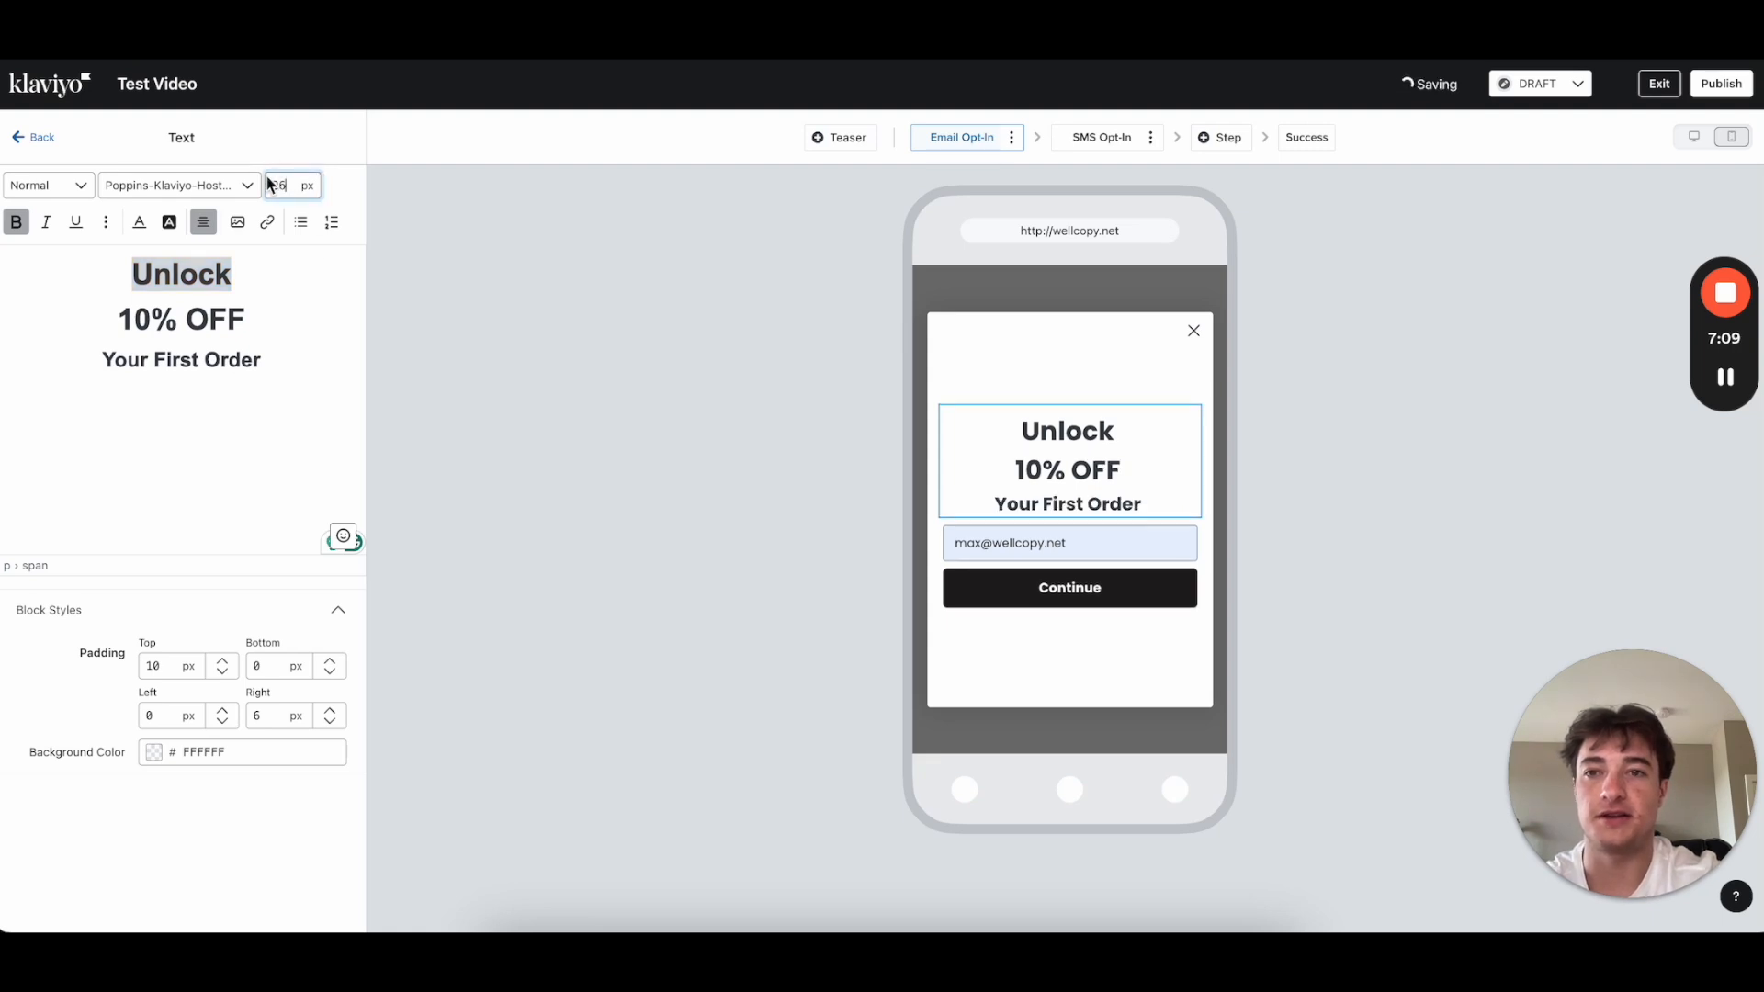
key(BackSpace)
key(BackSpace)
text(25)
click(243, 346)
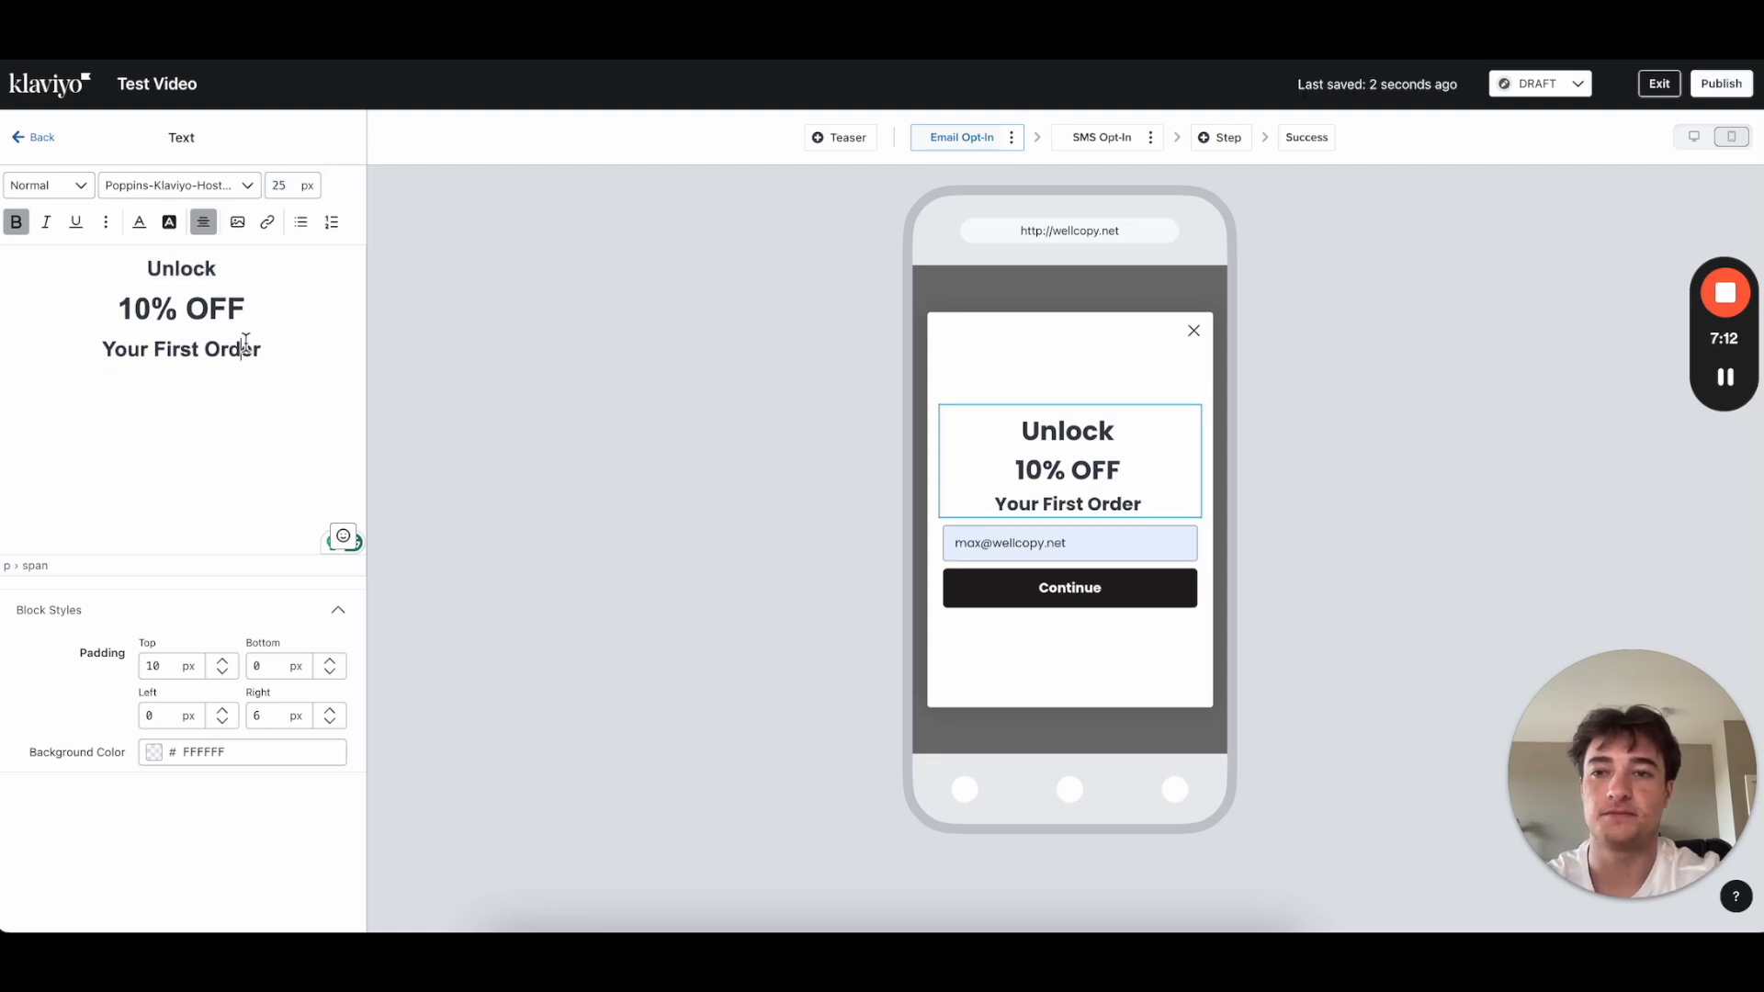
Step: Enlarge the 10% OFF line to 55 px
triple_click(282, 302)
double_click(278, 185)
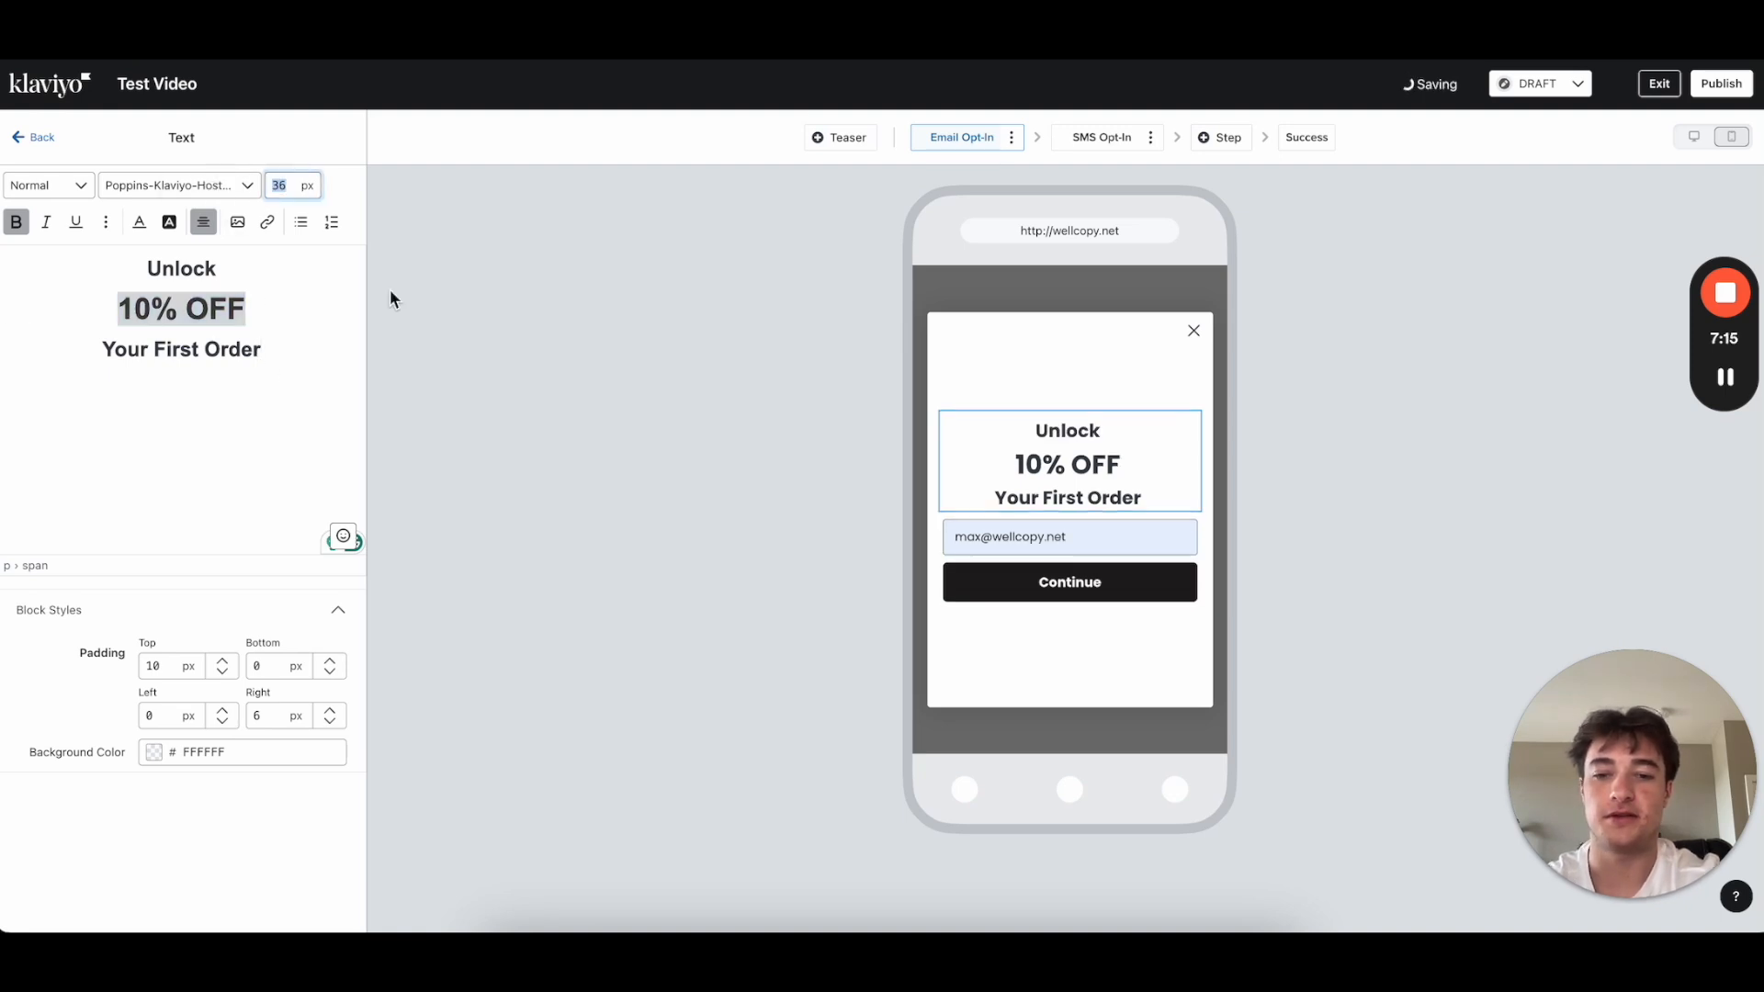
text(45)
click(259, 375)
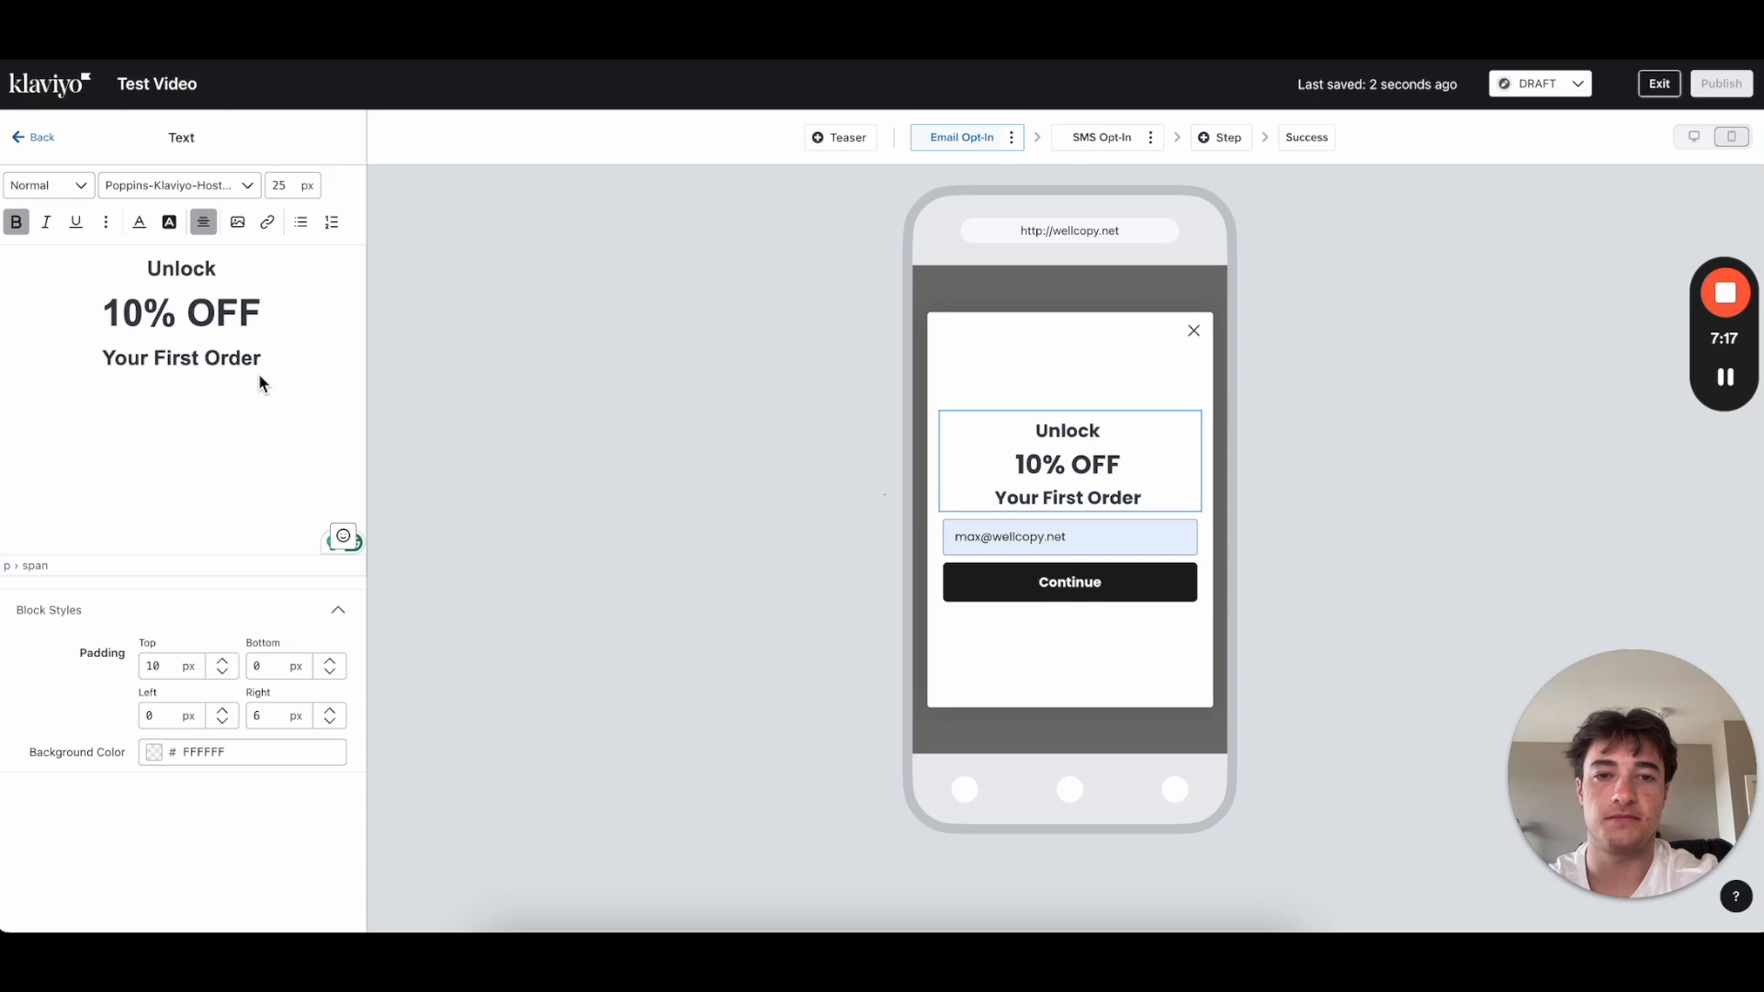
drag(259, 295, 37, 287)
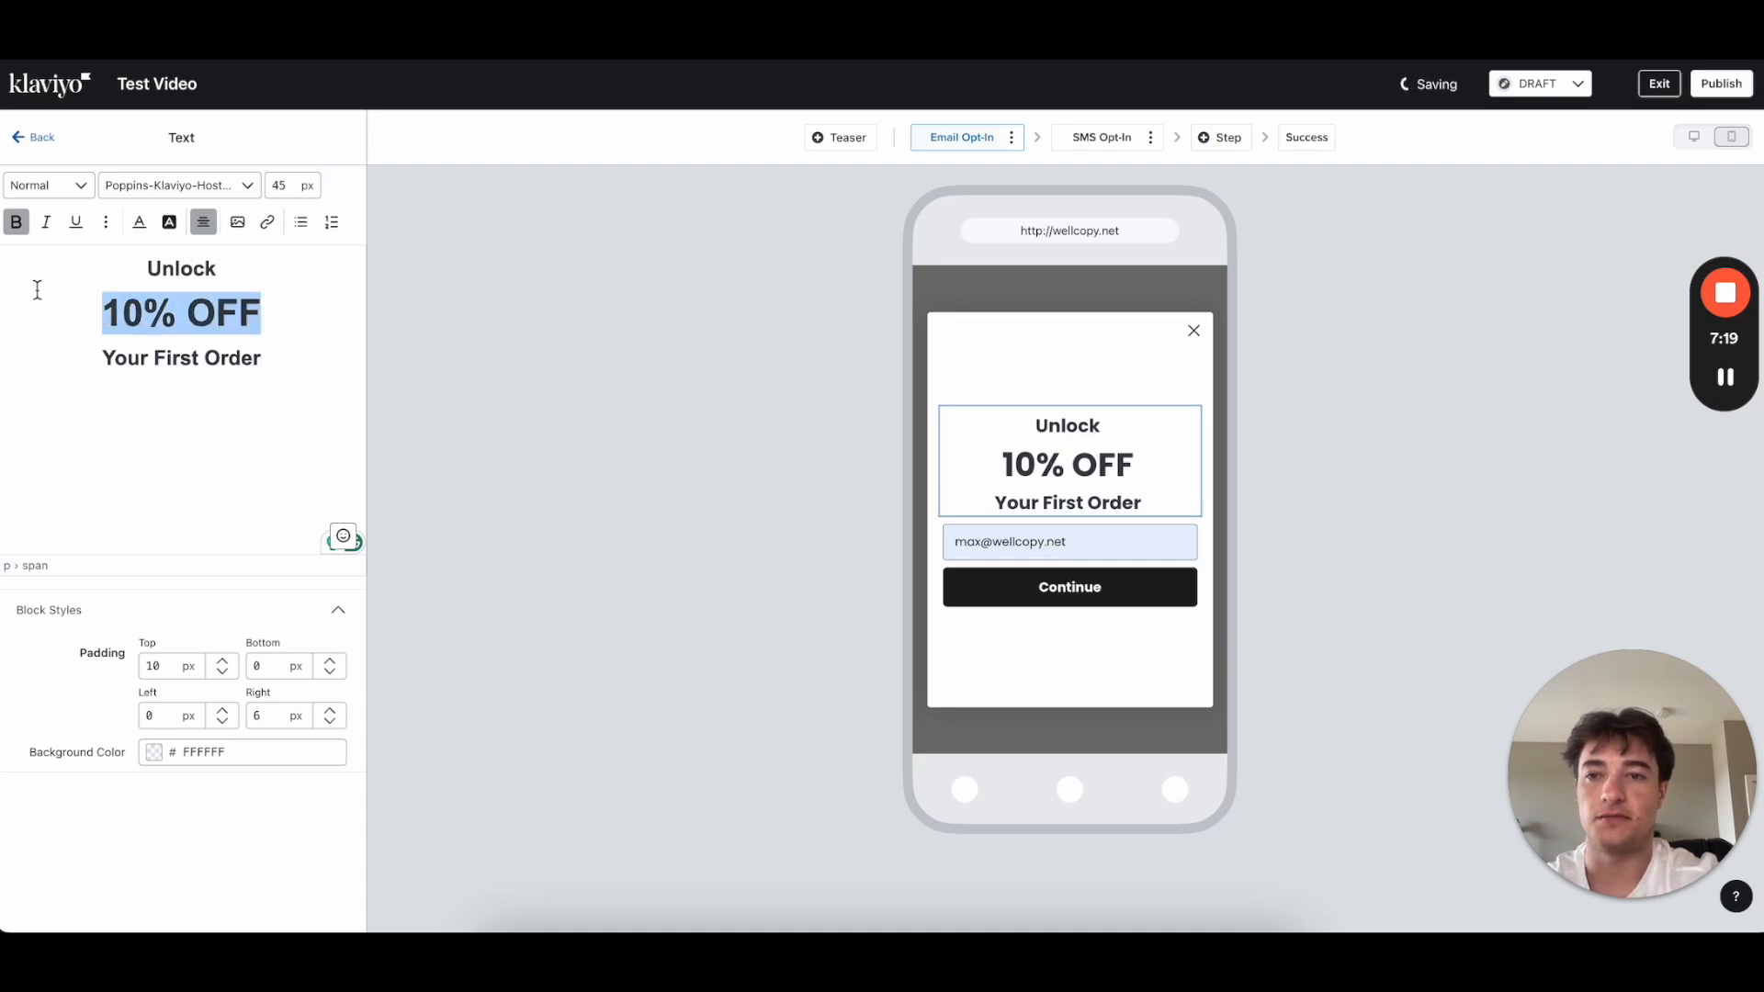
double_click(280, 185)
text(55)
click(292, 346)
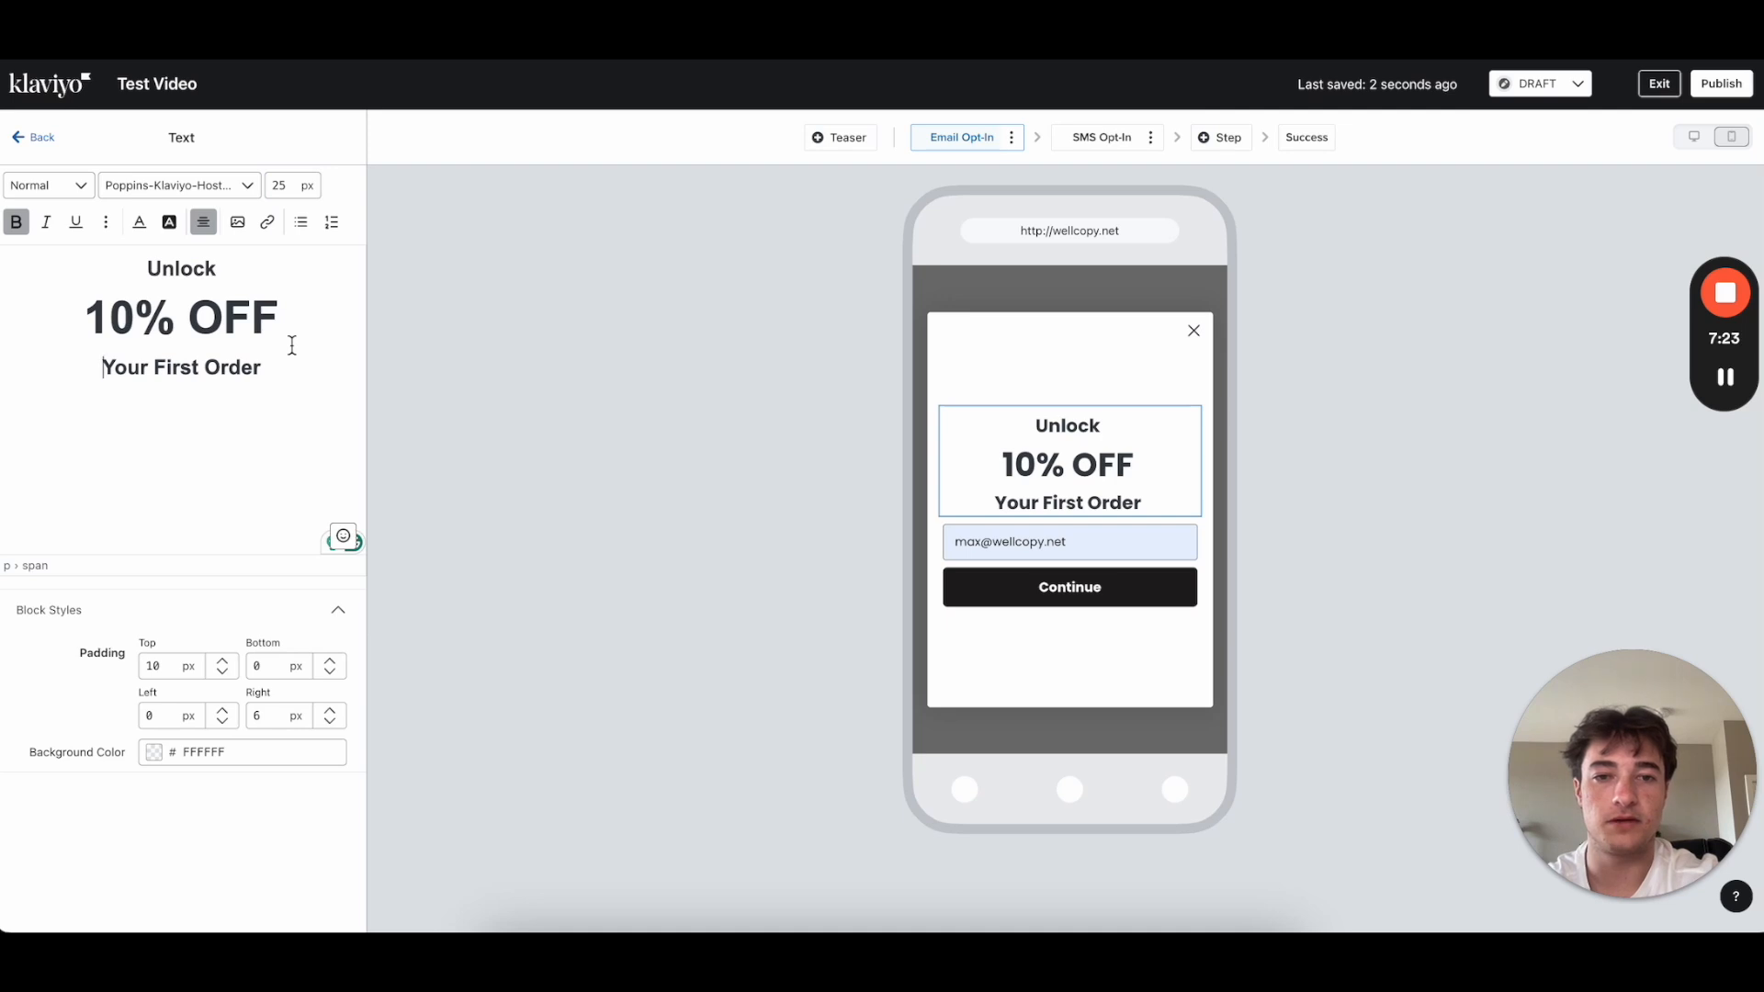
drag(283, 317, 81, 314)
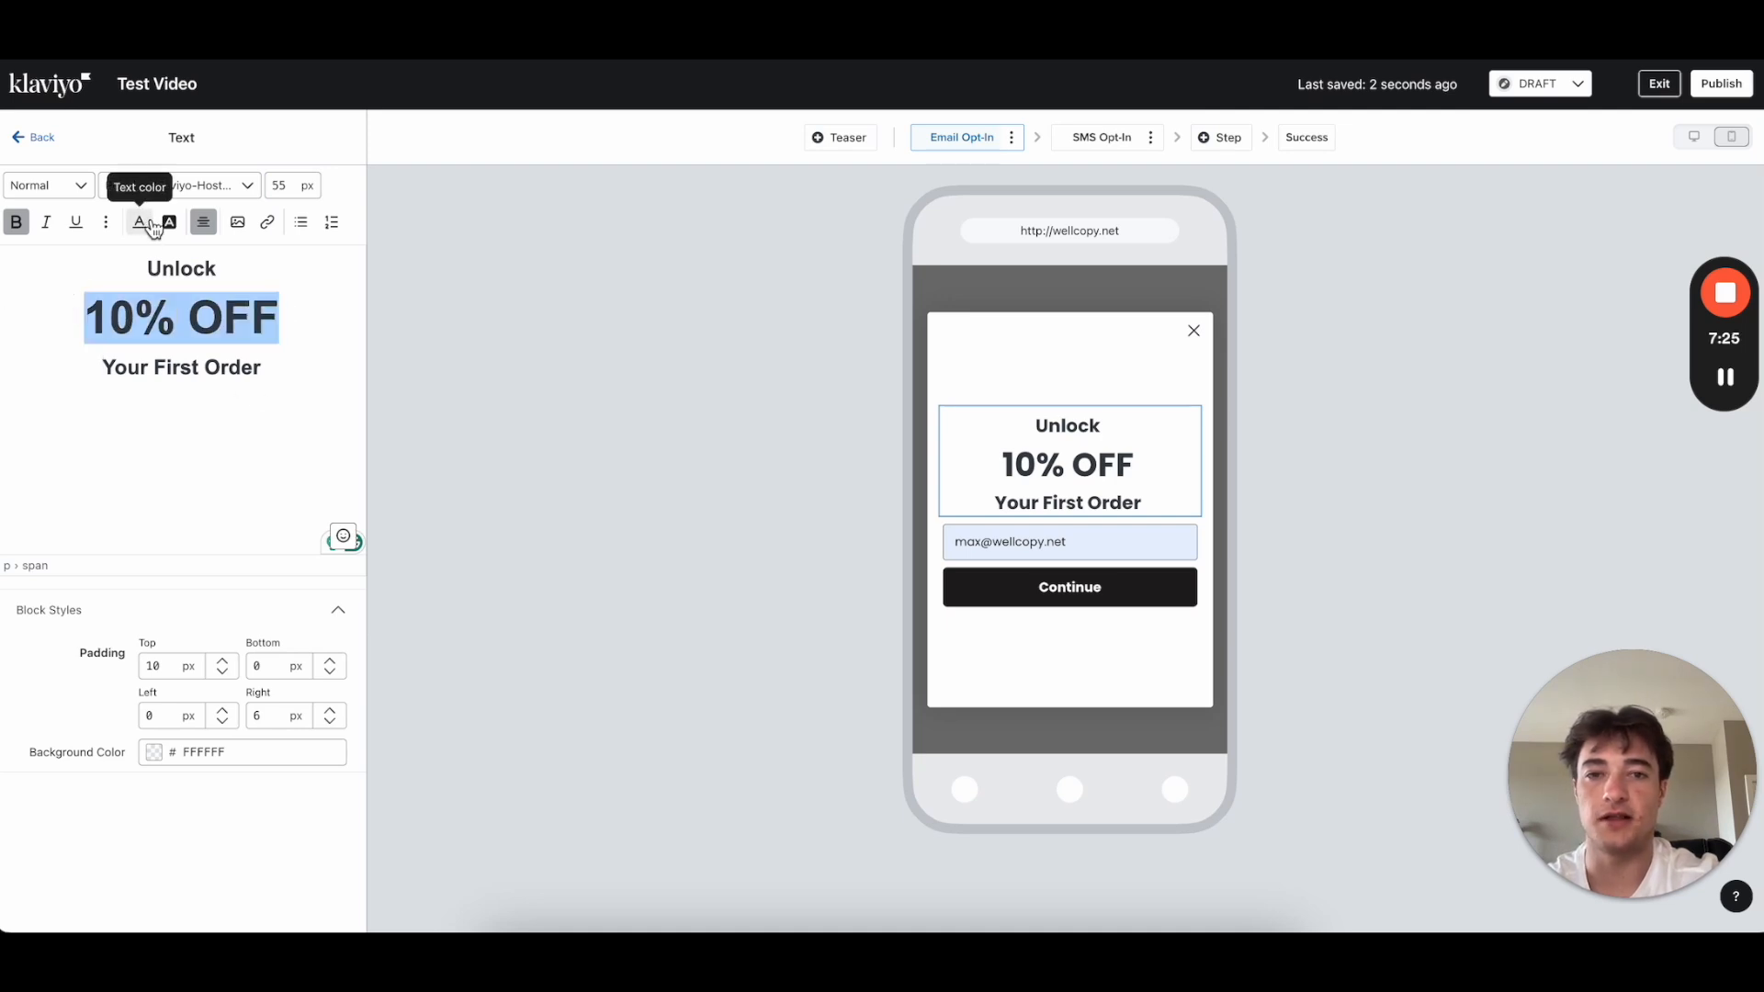
click(64, 508)
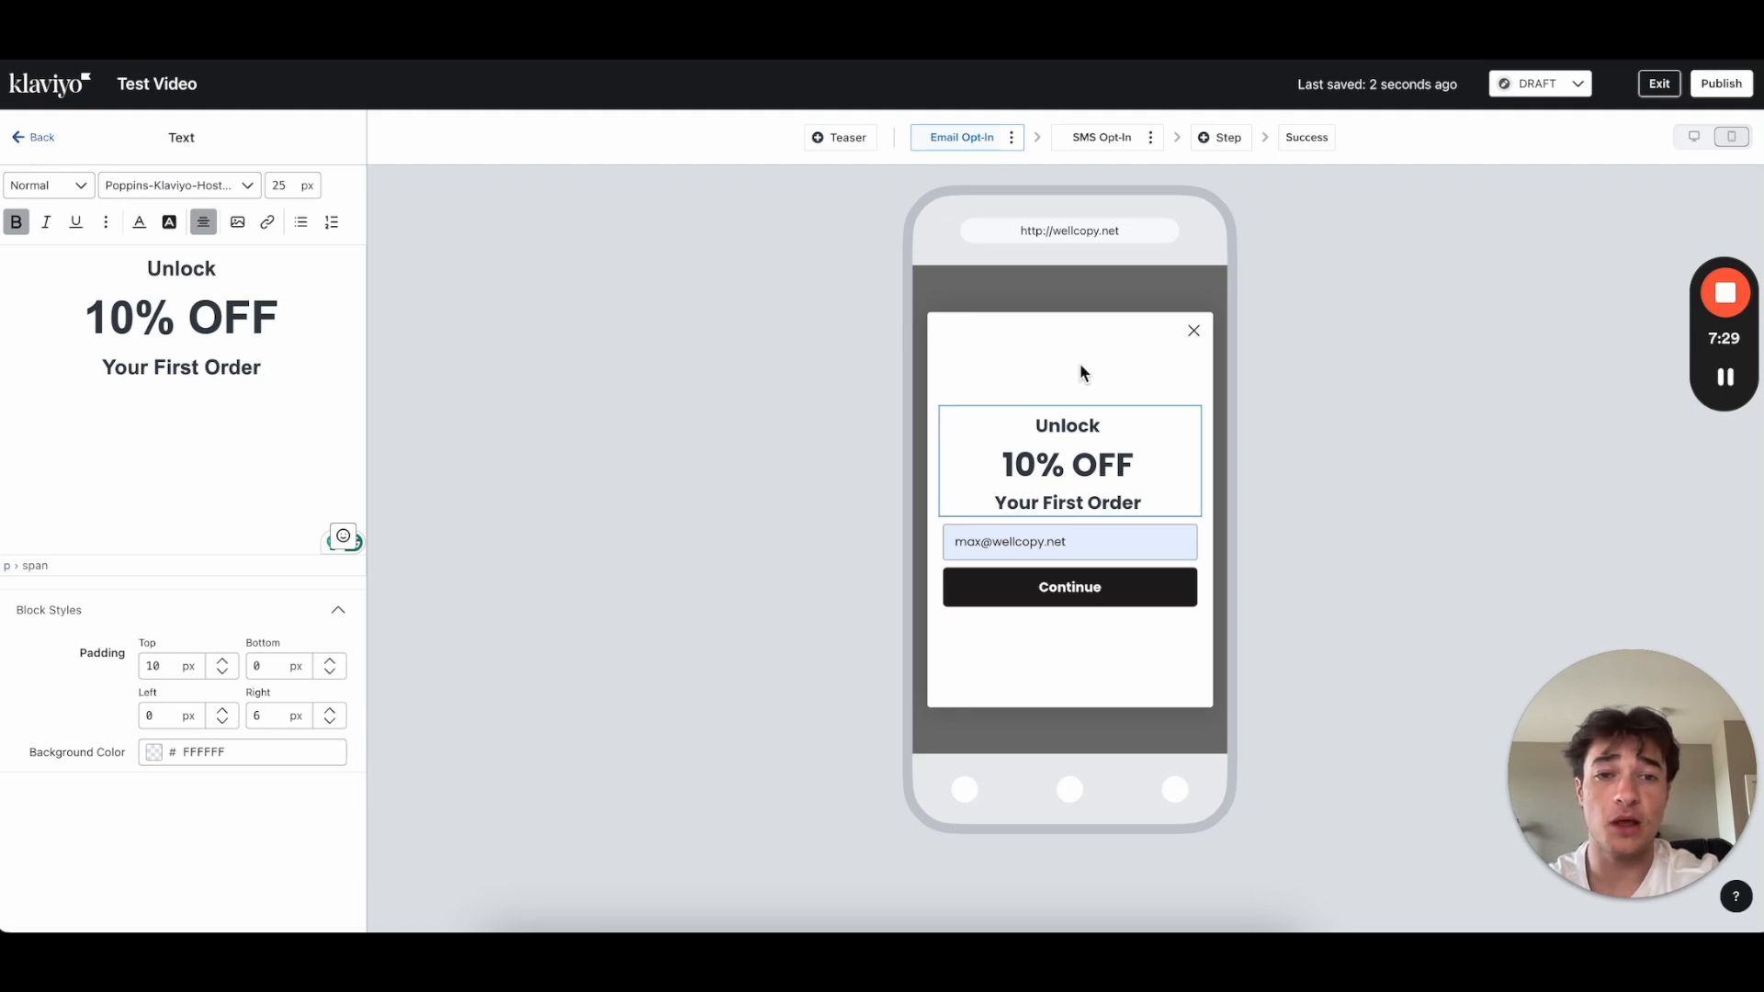
Step: Add an Image block above the Unlock headline using the nike logo from the library
click(43, 140)
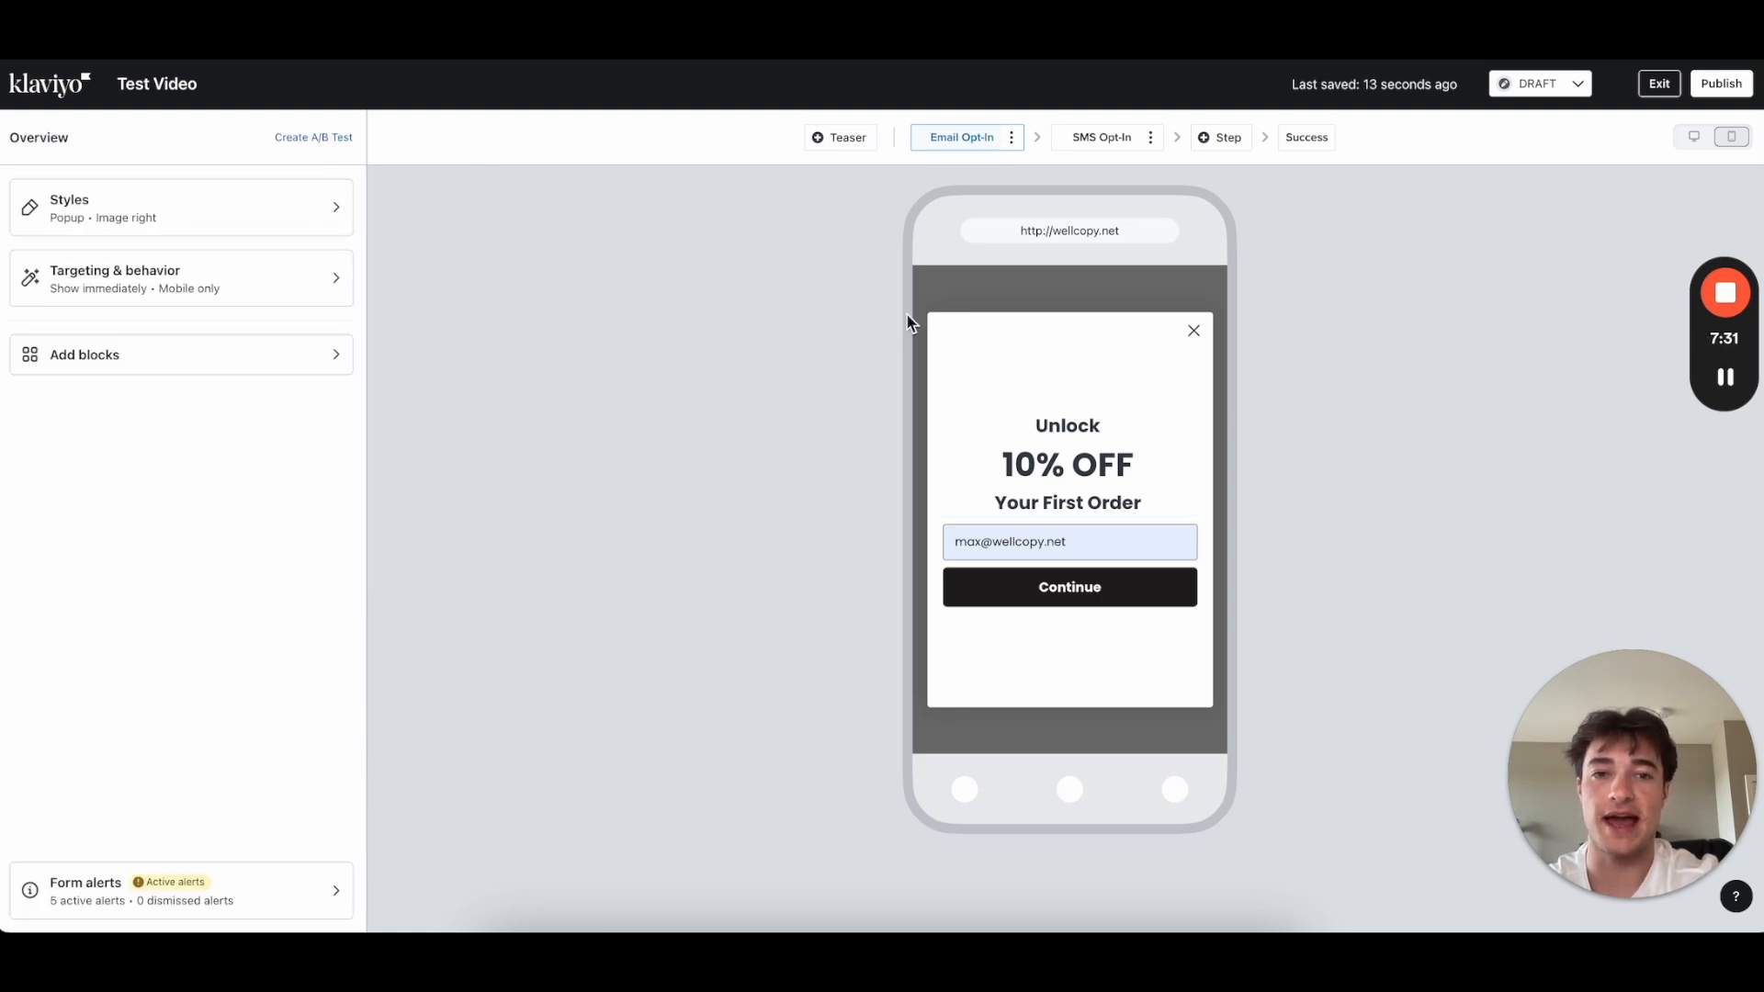
click(158, 354)
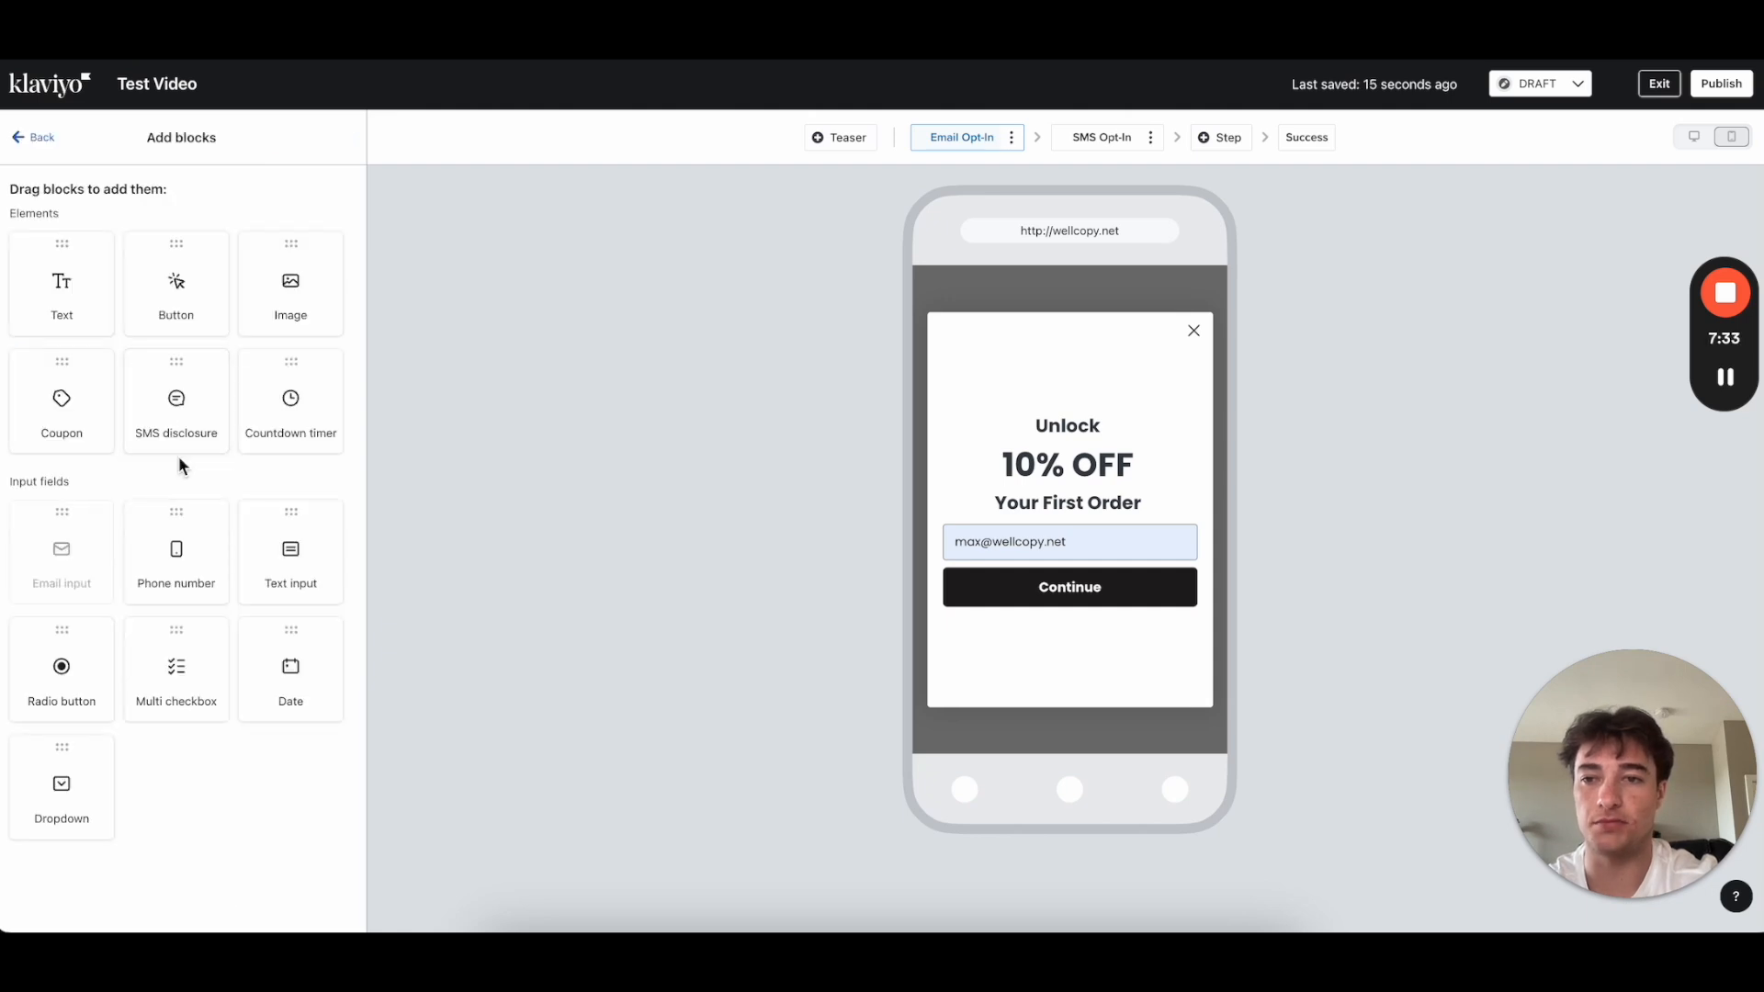
drag(788, 338, 1059, 419)
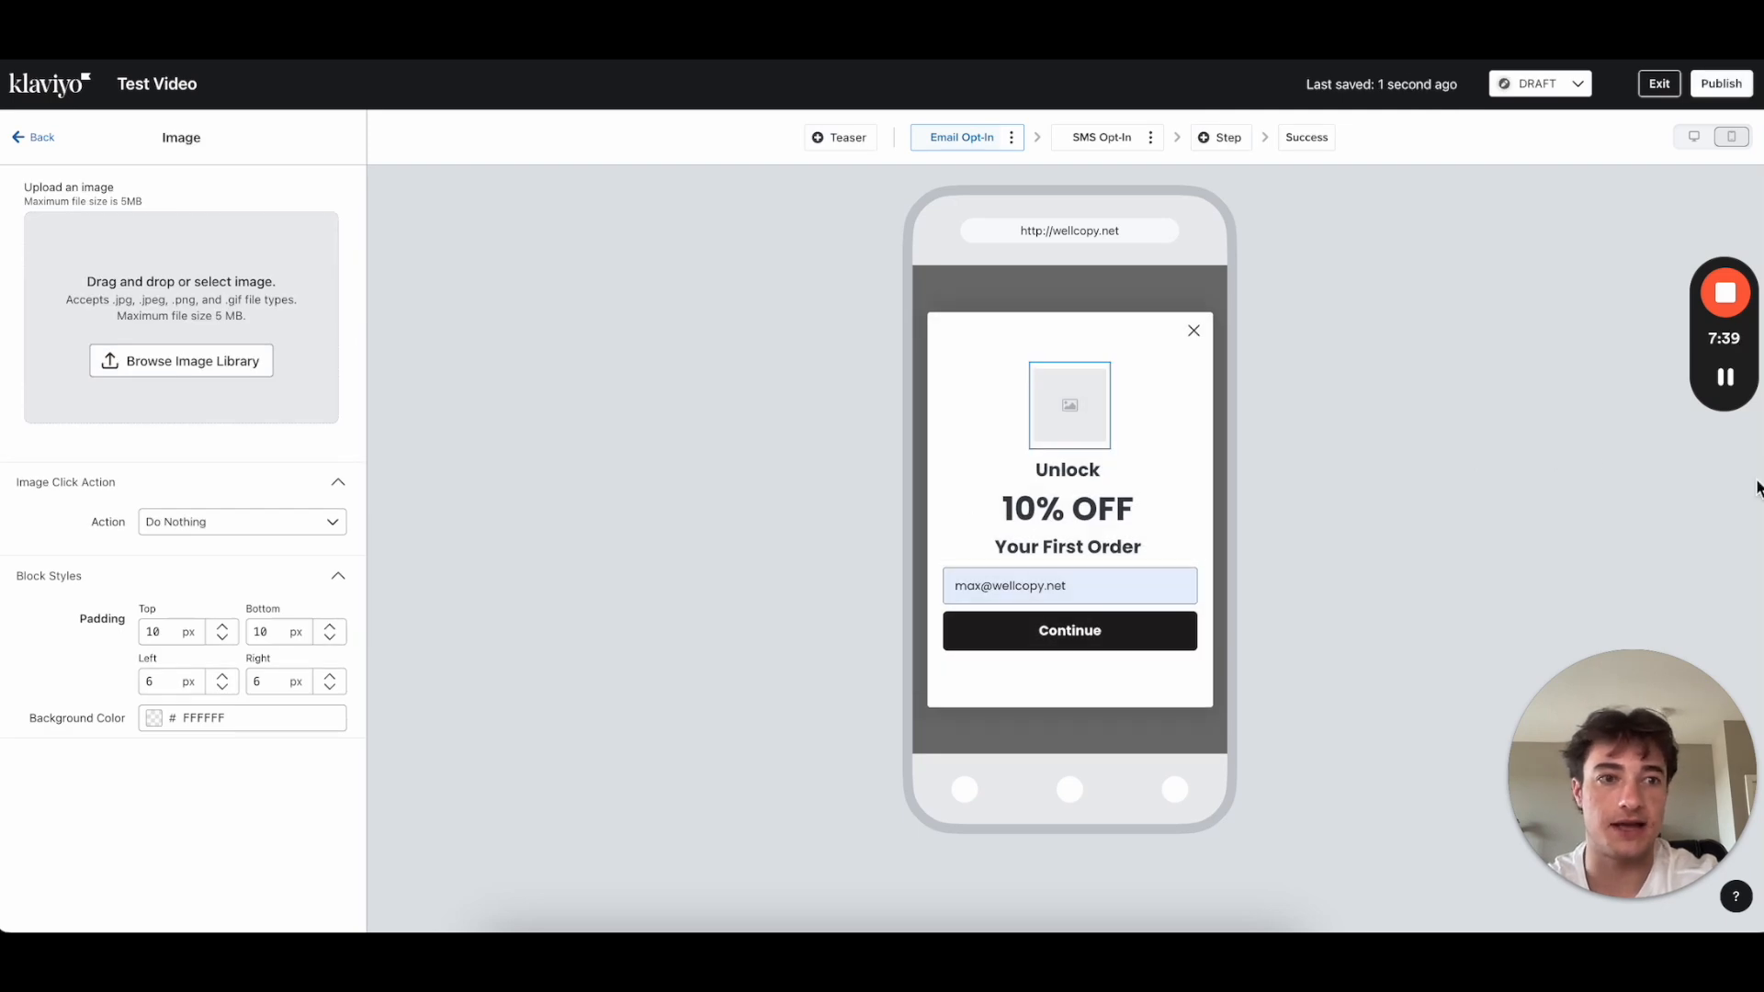
click(1739, 390)
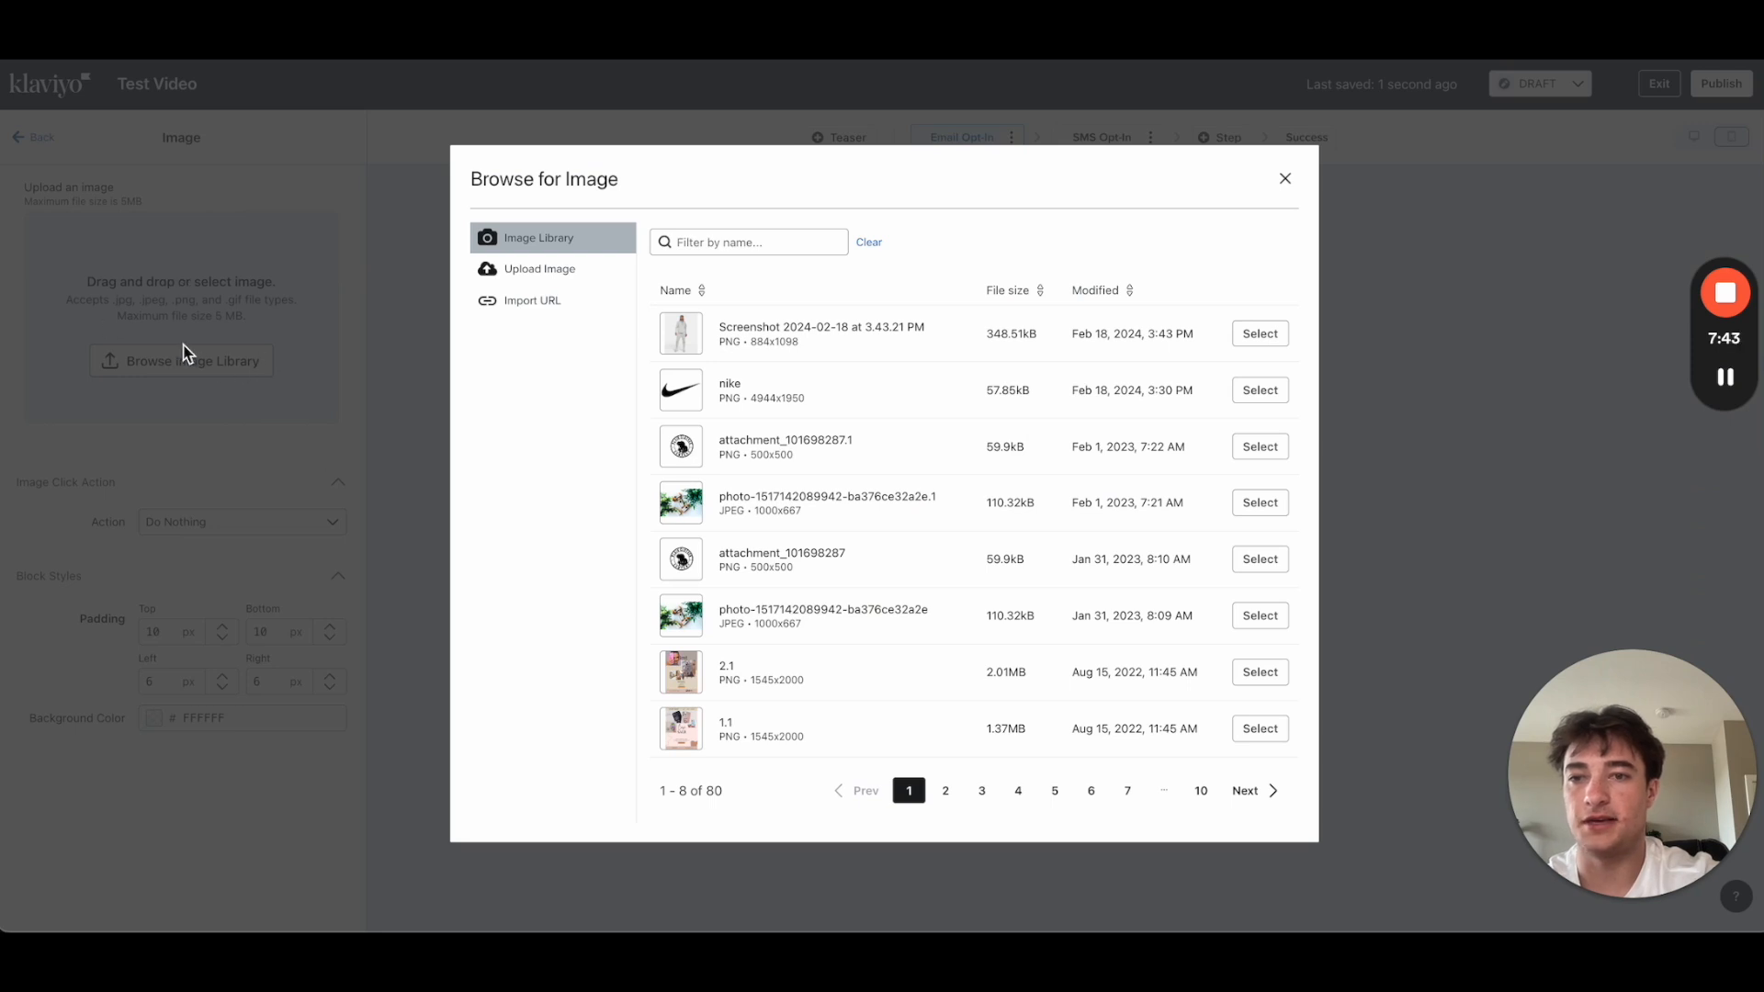
click(1256, 401)
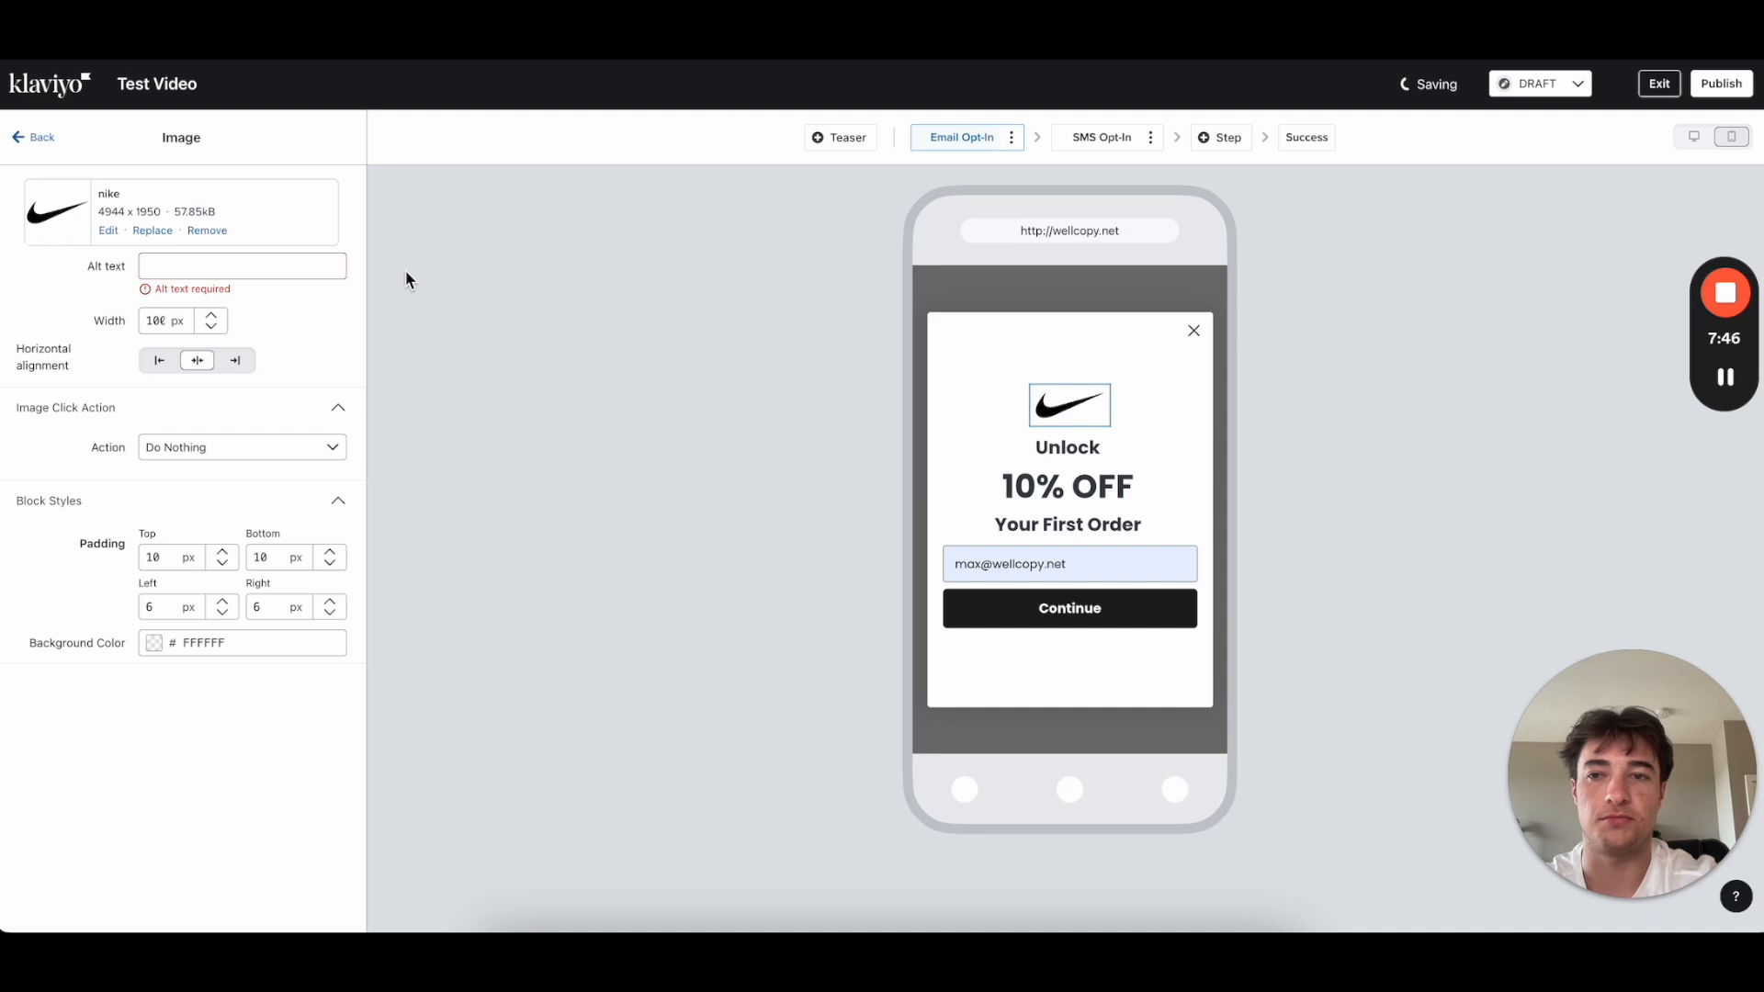
Step: Give the logo alt text 'logo' and a width of 100
click(202, 258)
text(logo)
click(188, 305)
double_click(161, 302)
text(200)
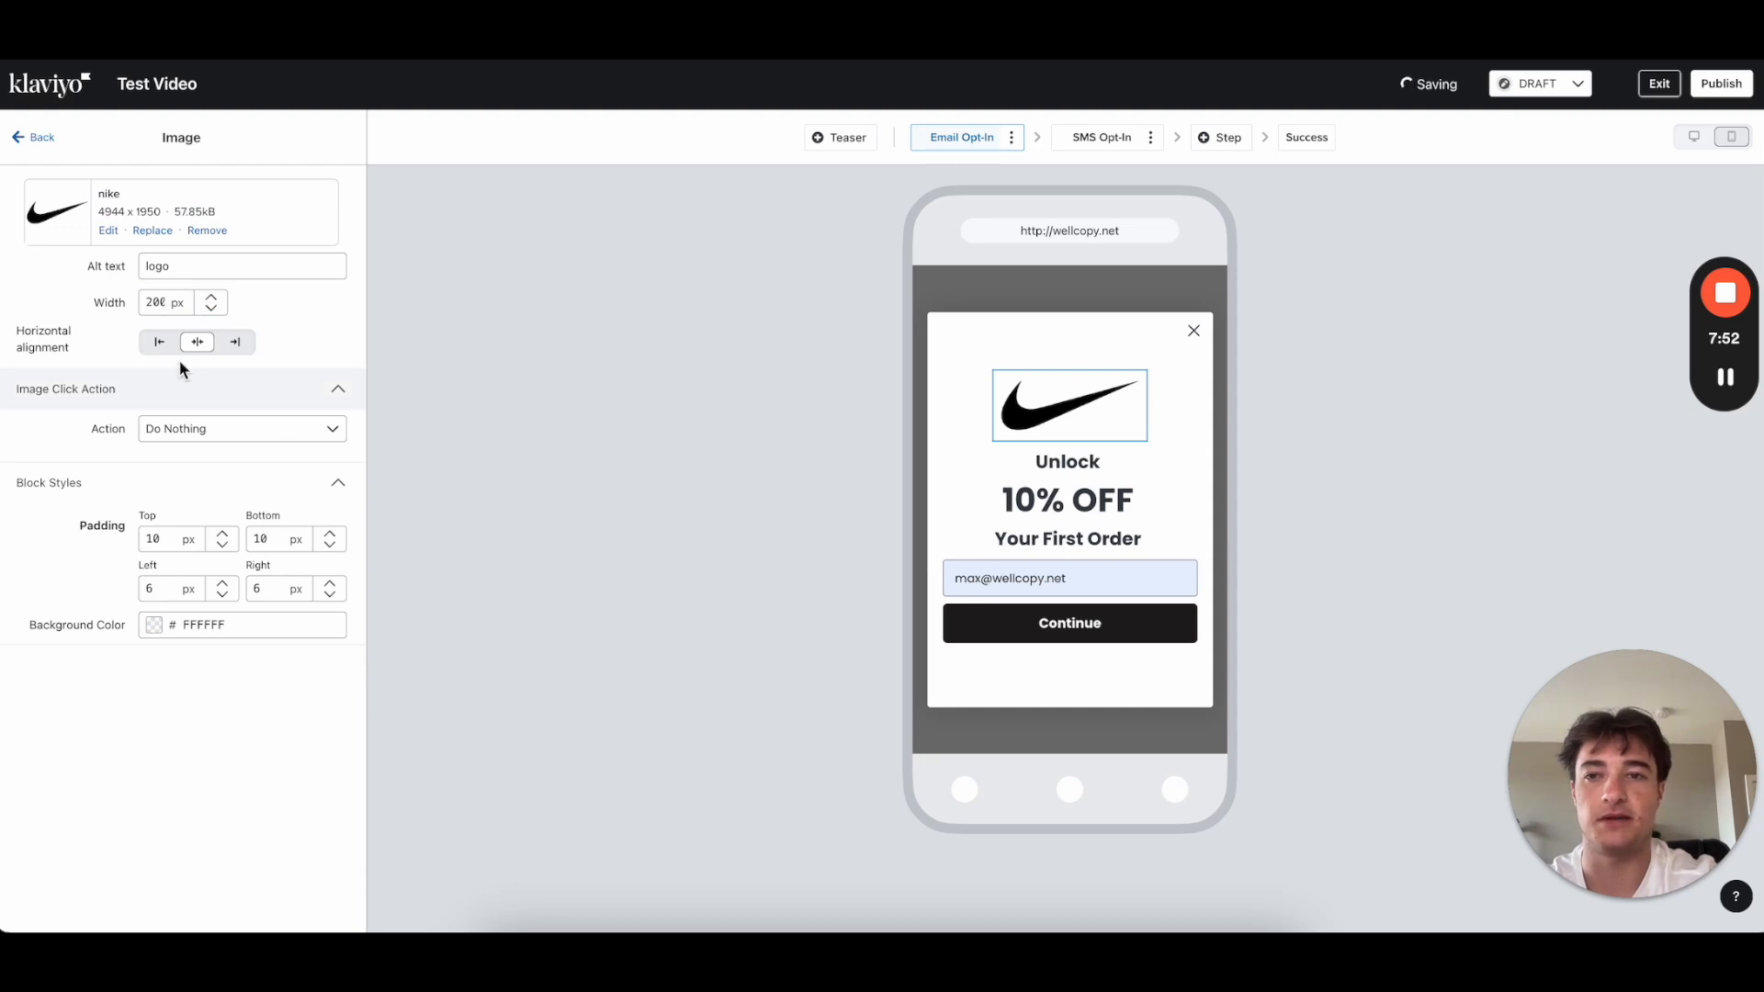
double_click(156, 302)
text(100)
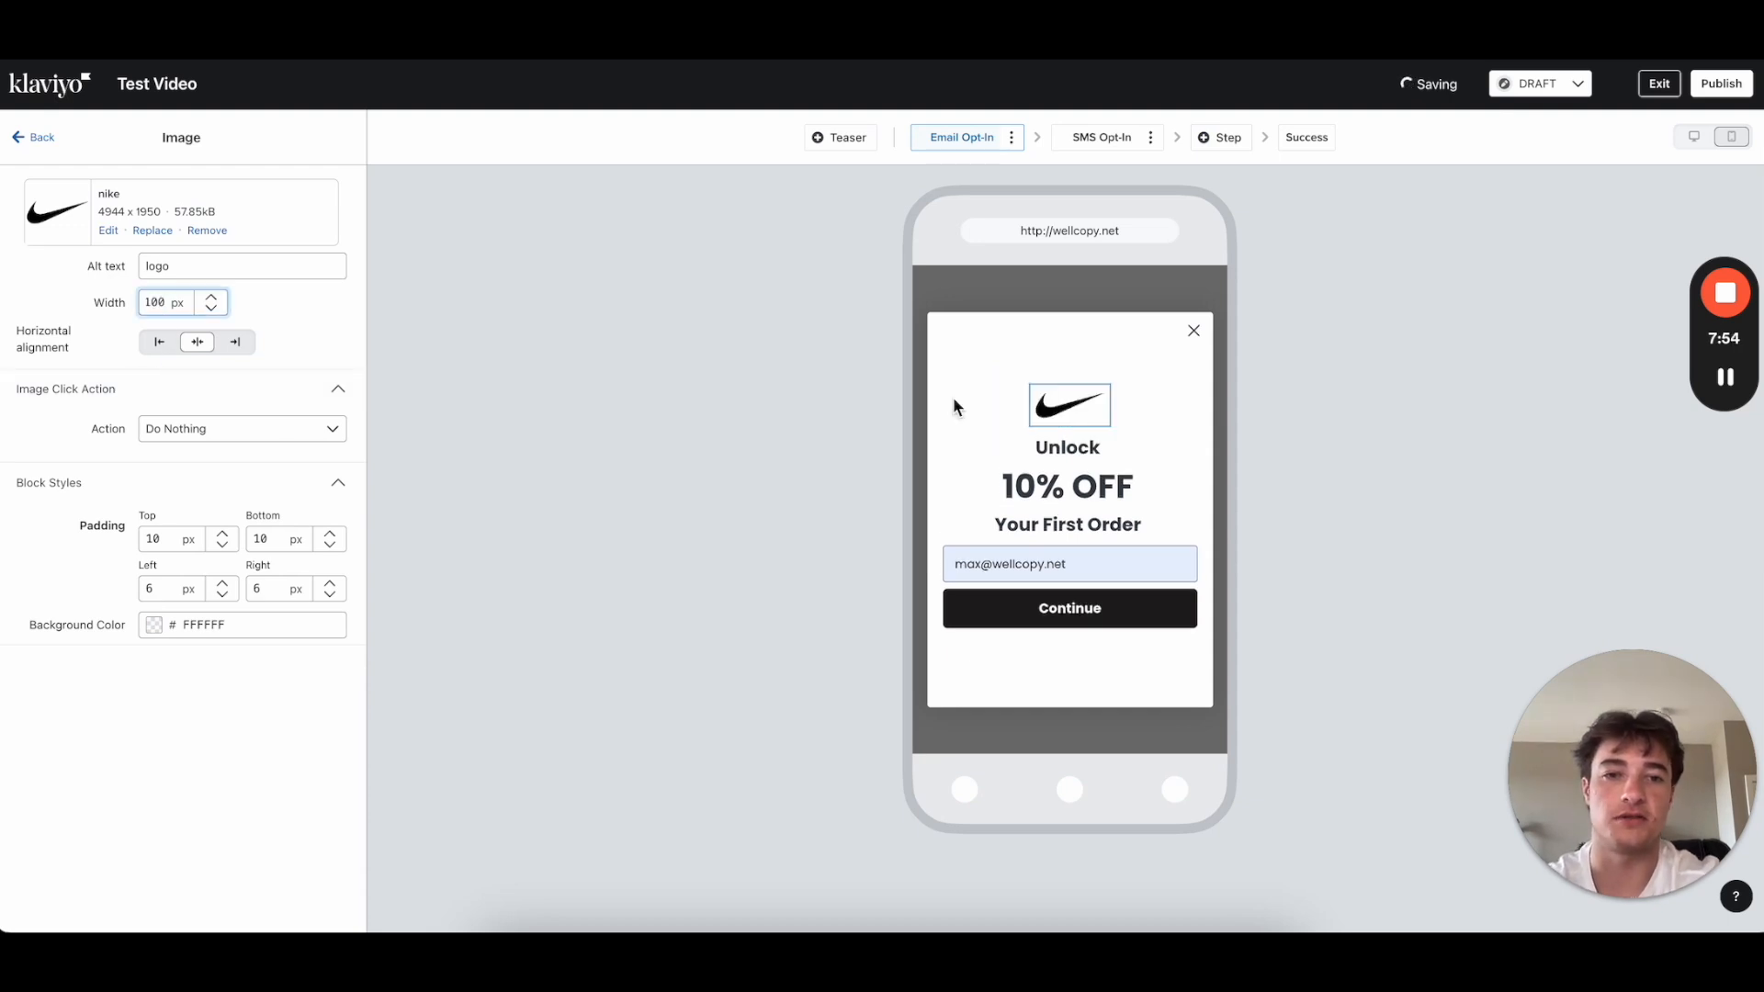
click(1110, 487)
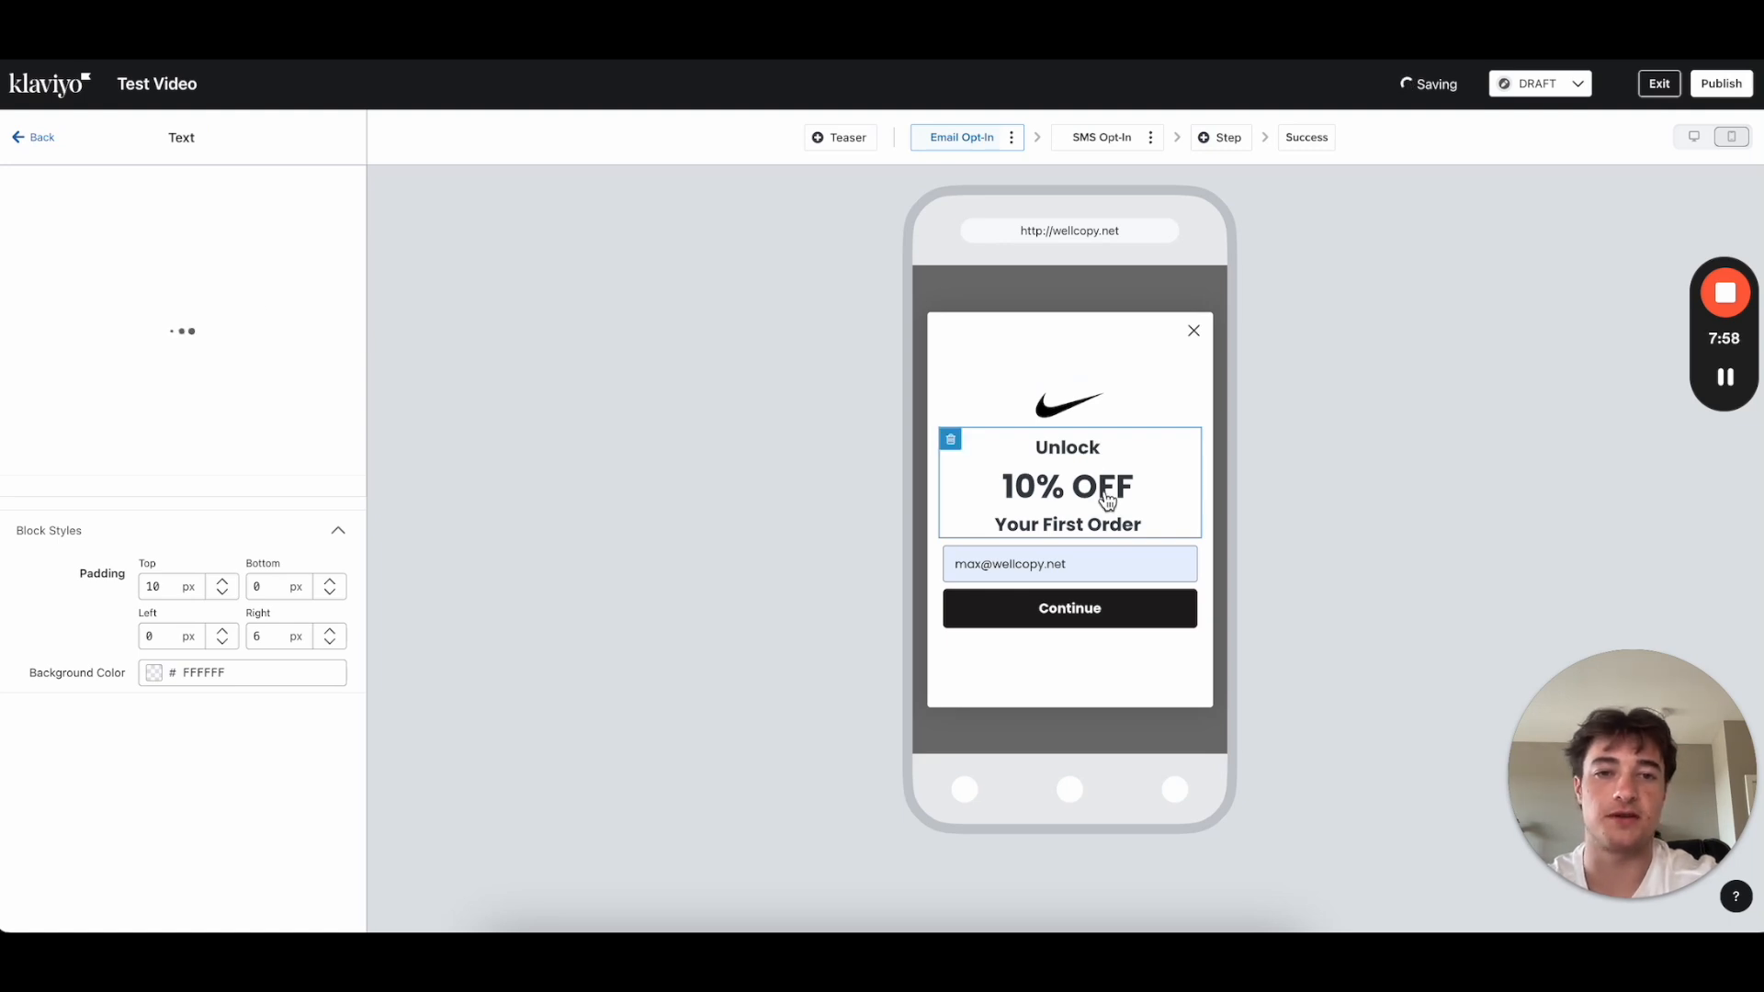
Step: Set the 10% OFF line to 60 px
click(41, 136)
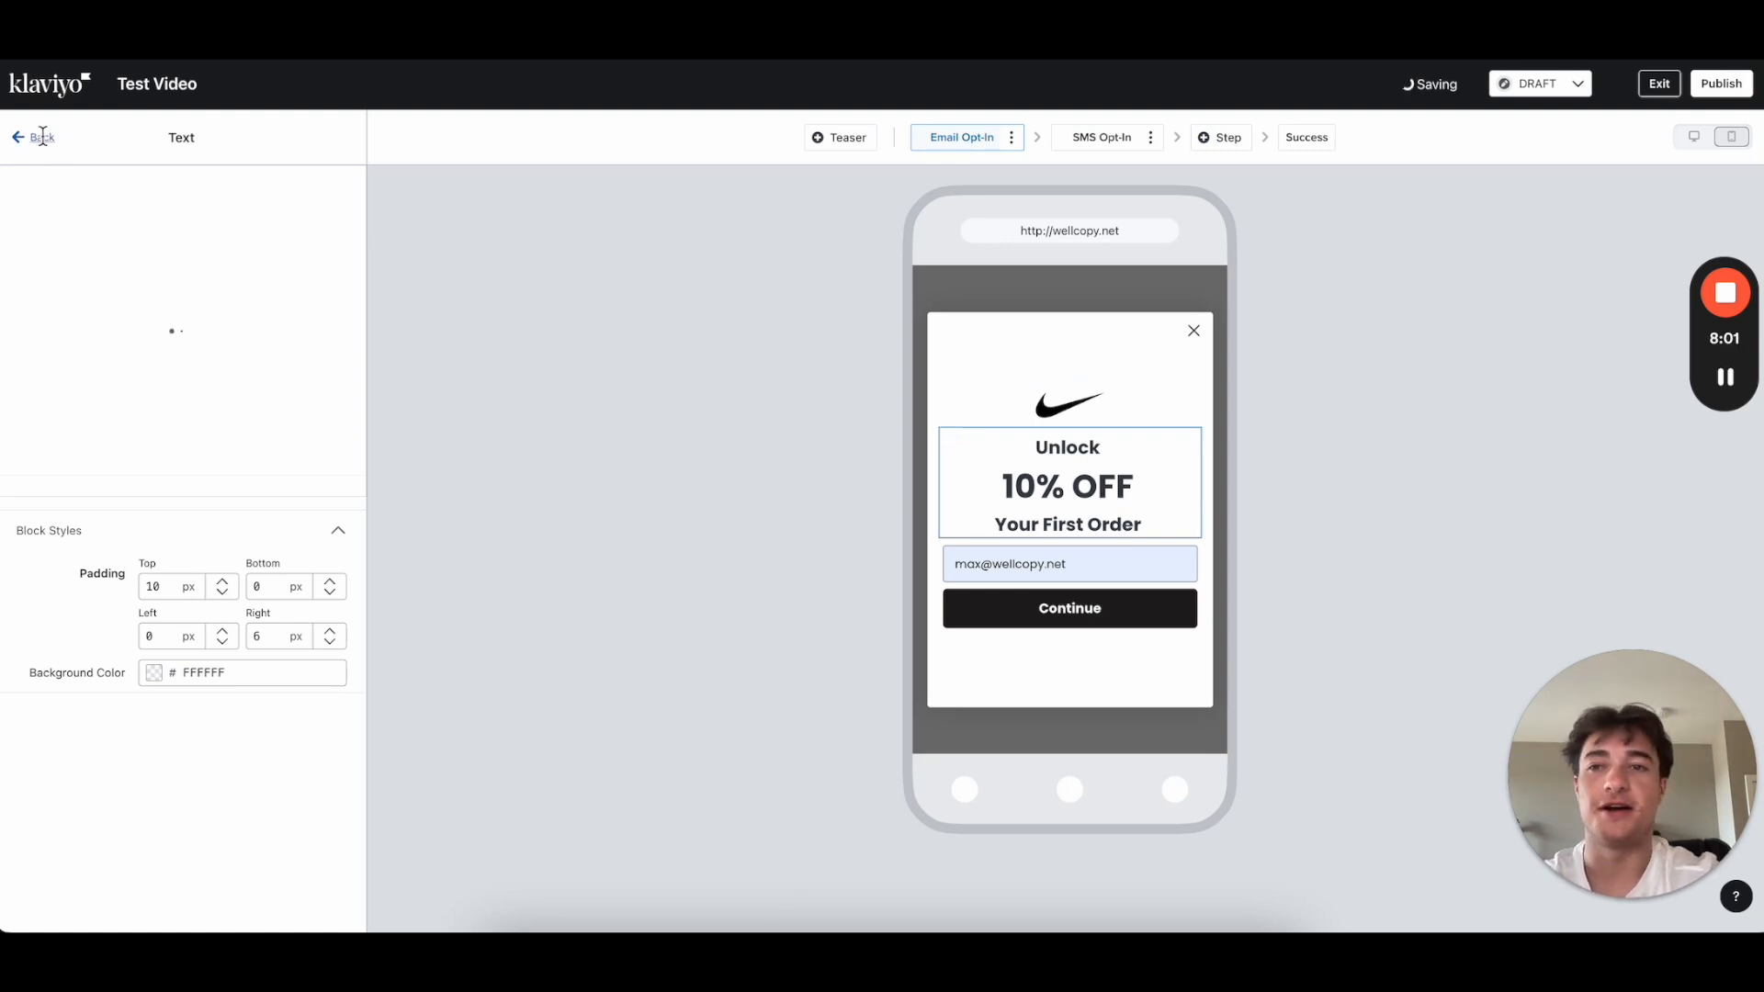
click(1093, 524)
drag(278, 312, 7, 311)
click(279, 180)
text(60)
click(340, 411)
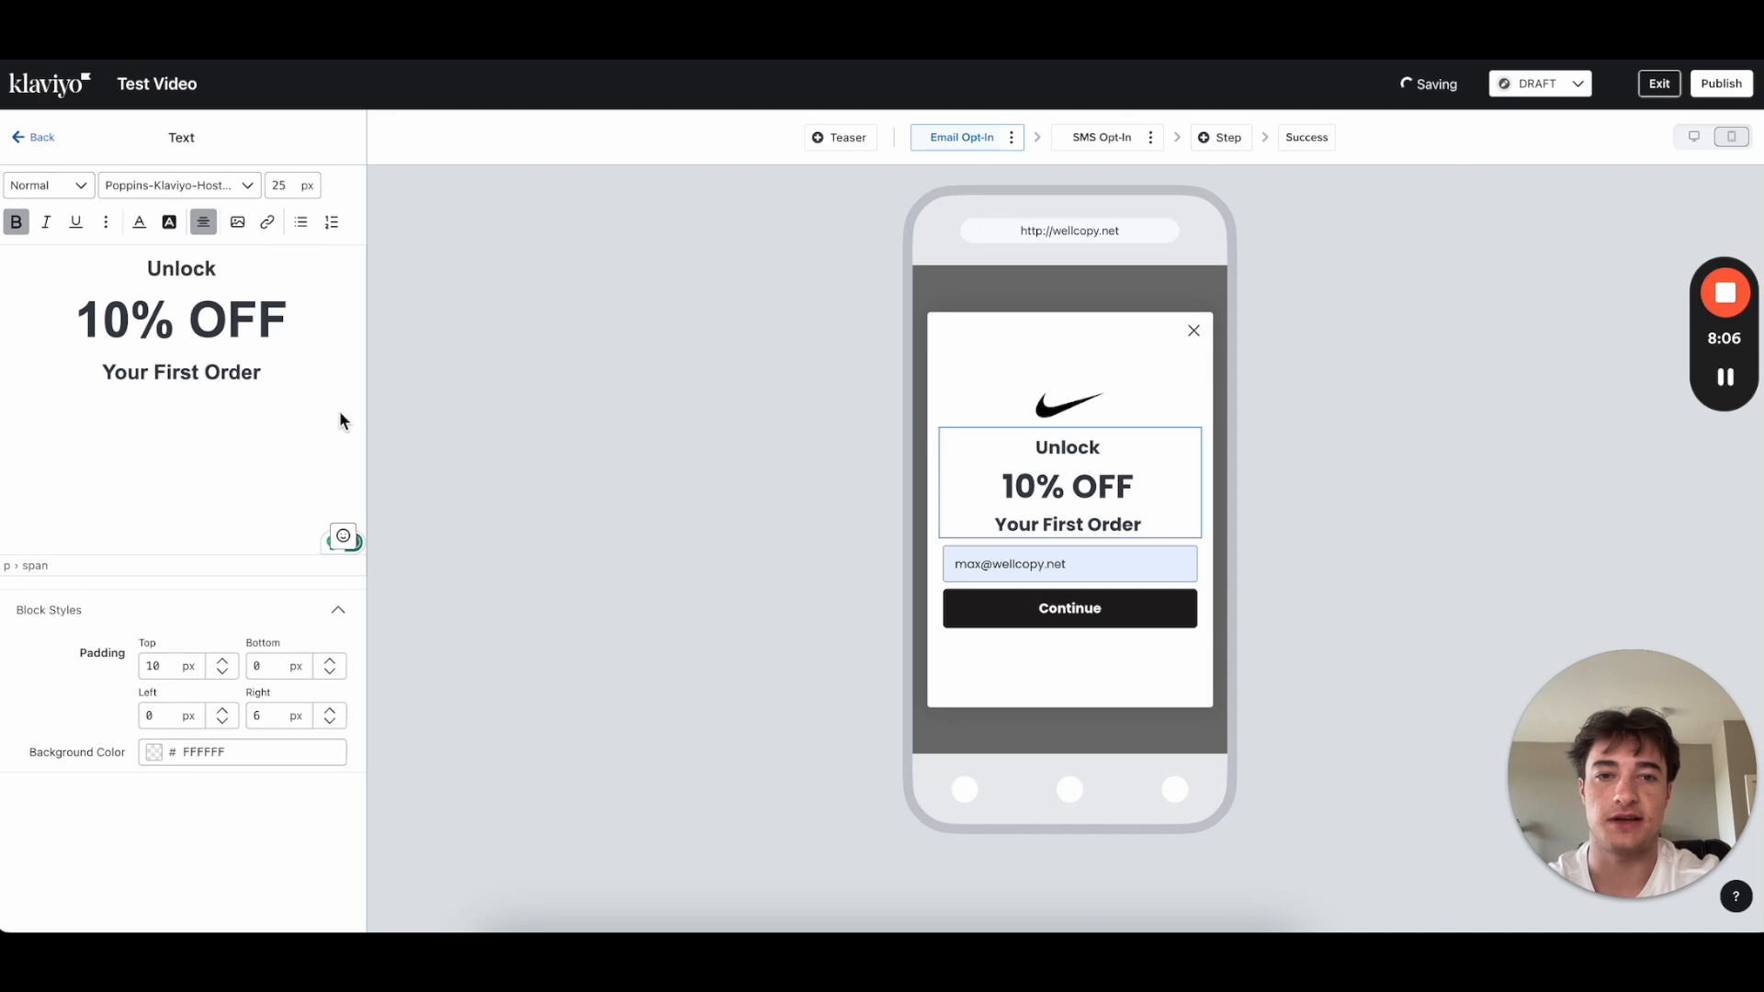
click(140, 349)
Step: Set the Your First Order and Unlock lines to 35 px
drag(279, 362, 8, 368)
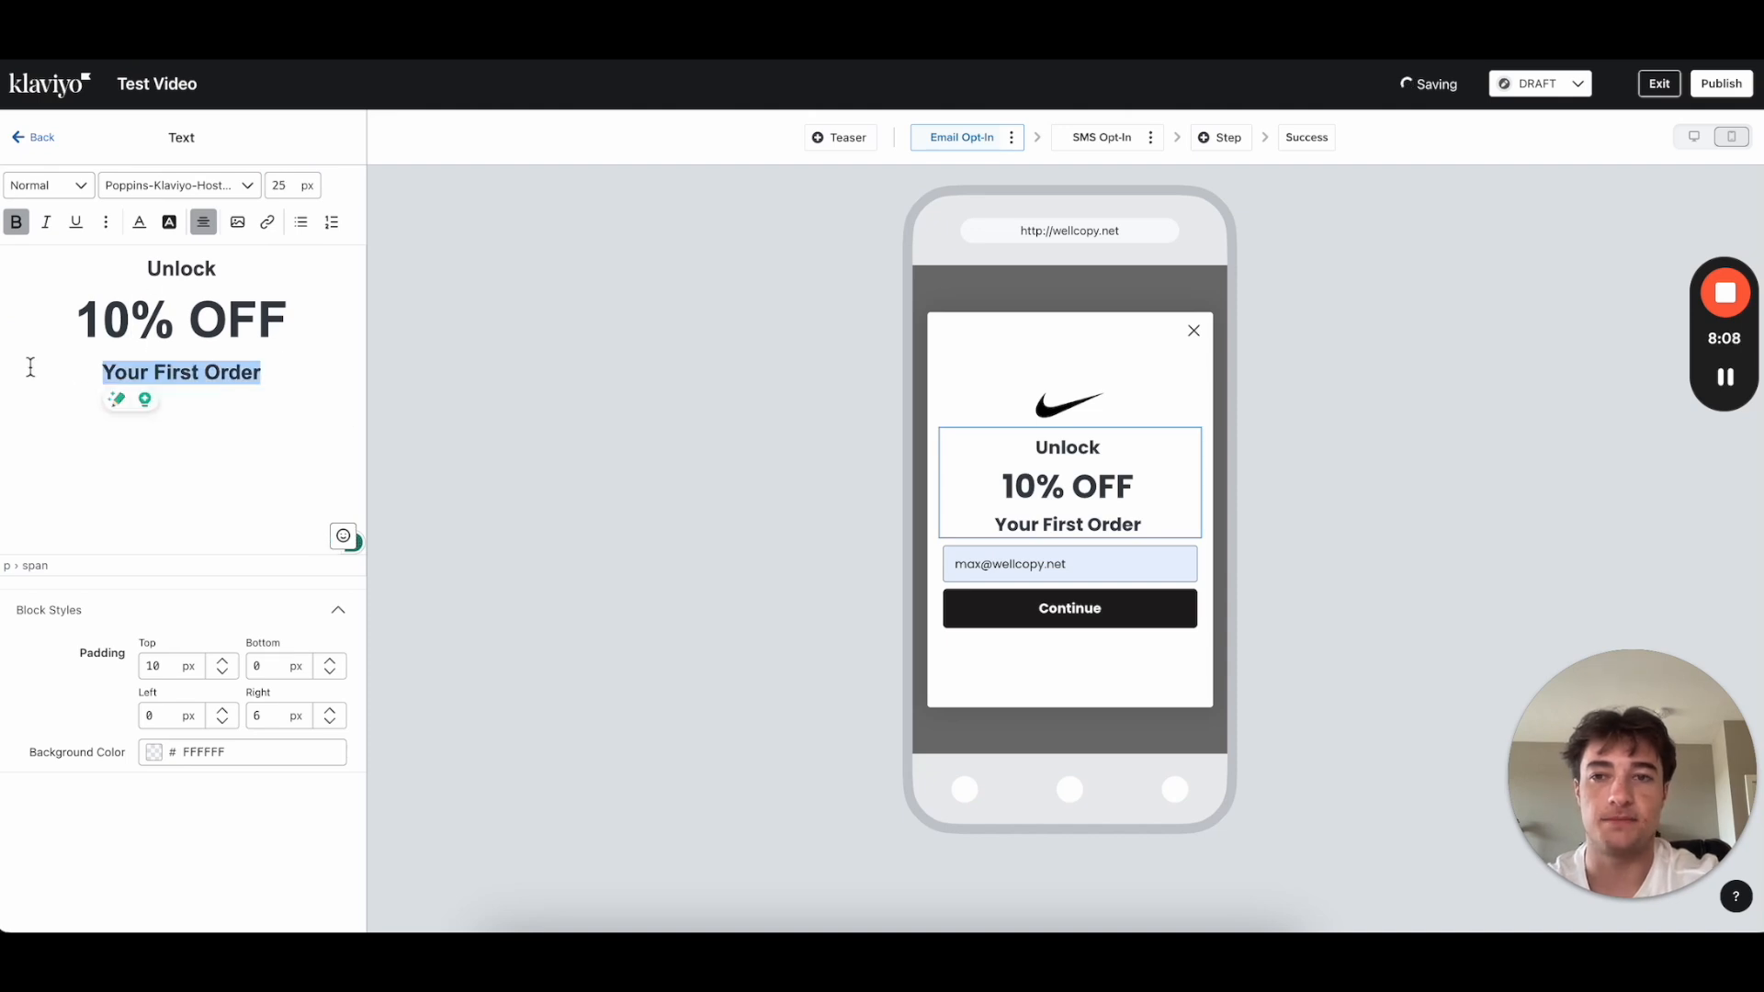
click(284, 184)
text(25)
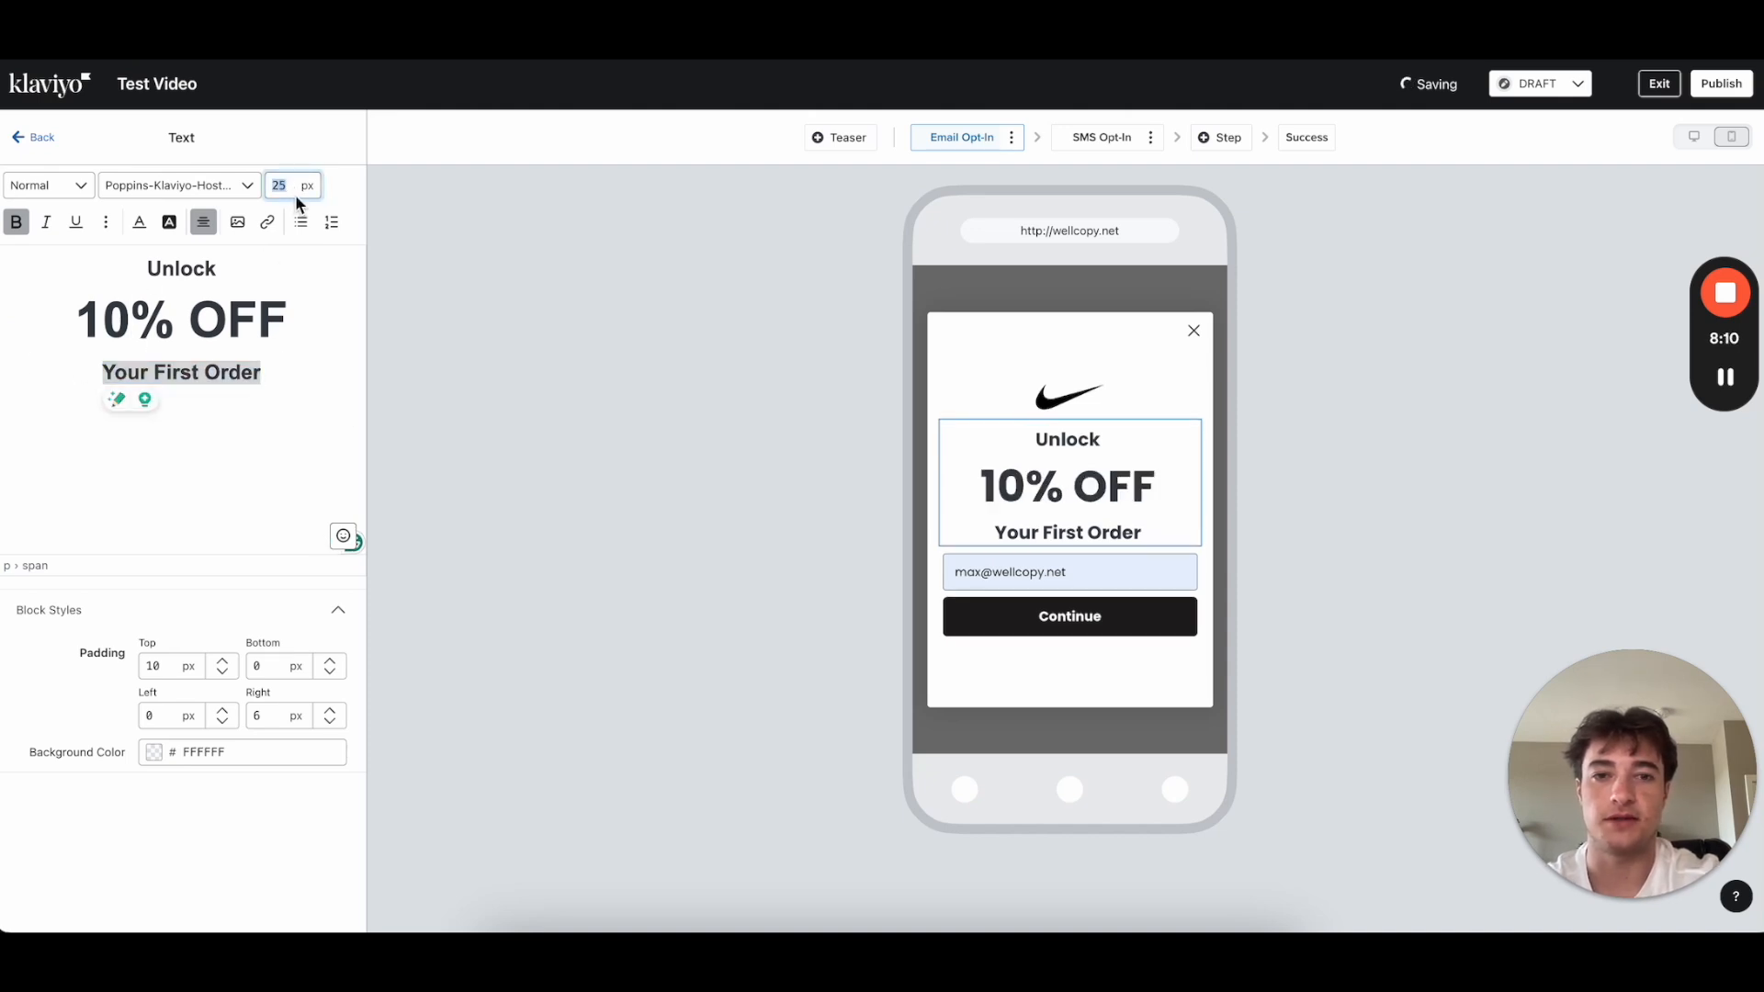
text(35)
click(178, 379)
drag(257, 267, 77, 266)
double_click(276, 186)
text(35)
click(221, 379)
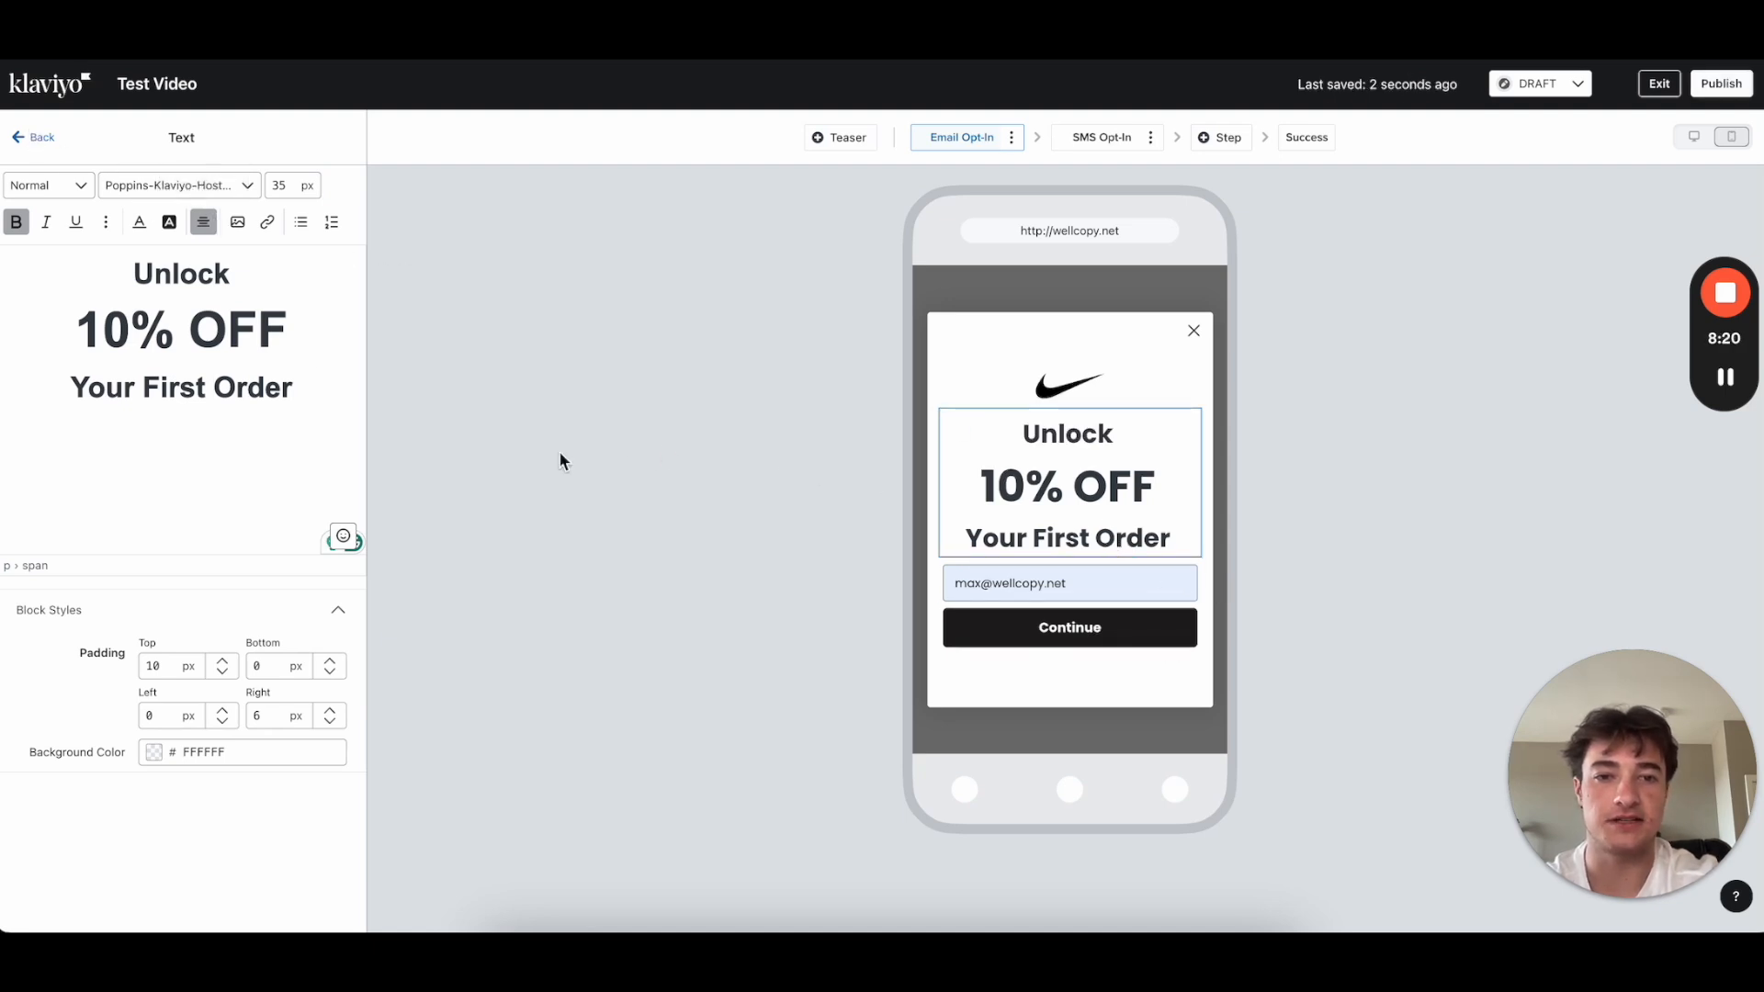
Step: Color the 10% OFF line red (DD2323)
drag(295, 332, 19, 323)
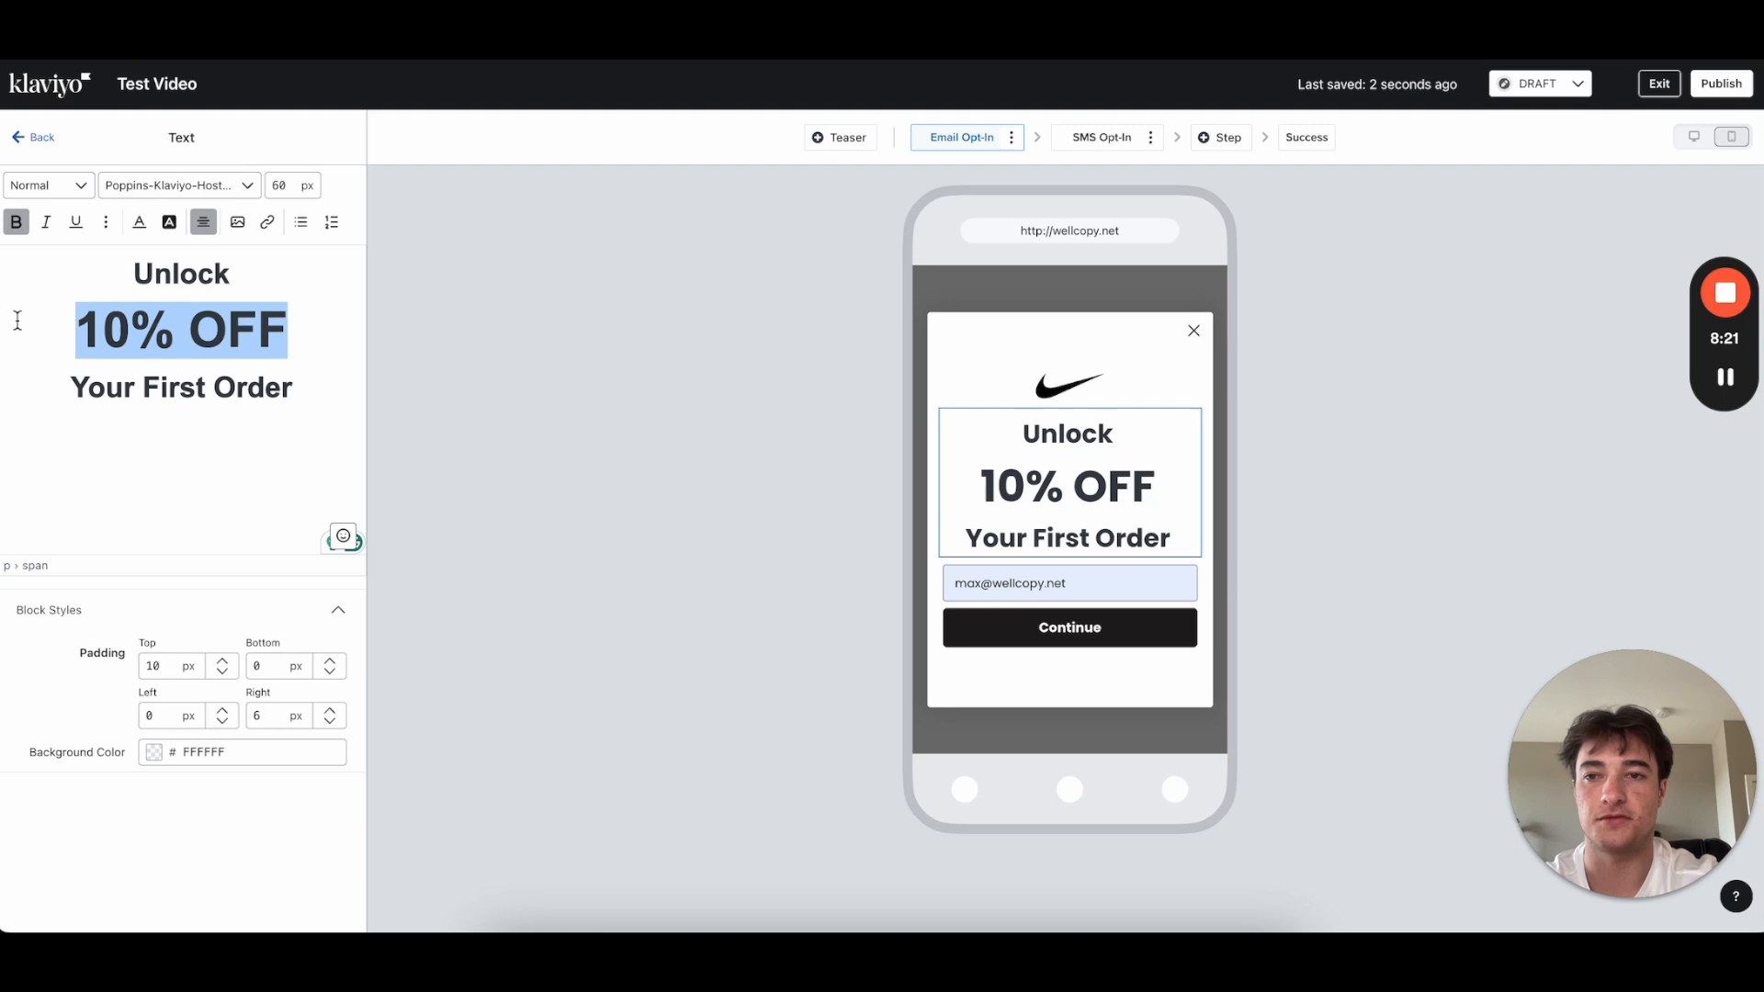
click(138, 222)
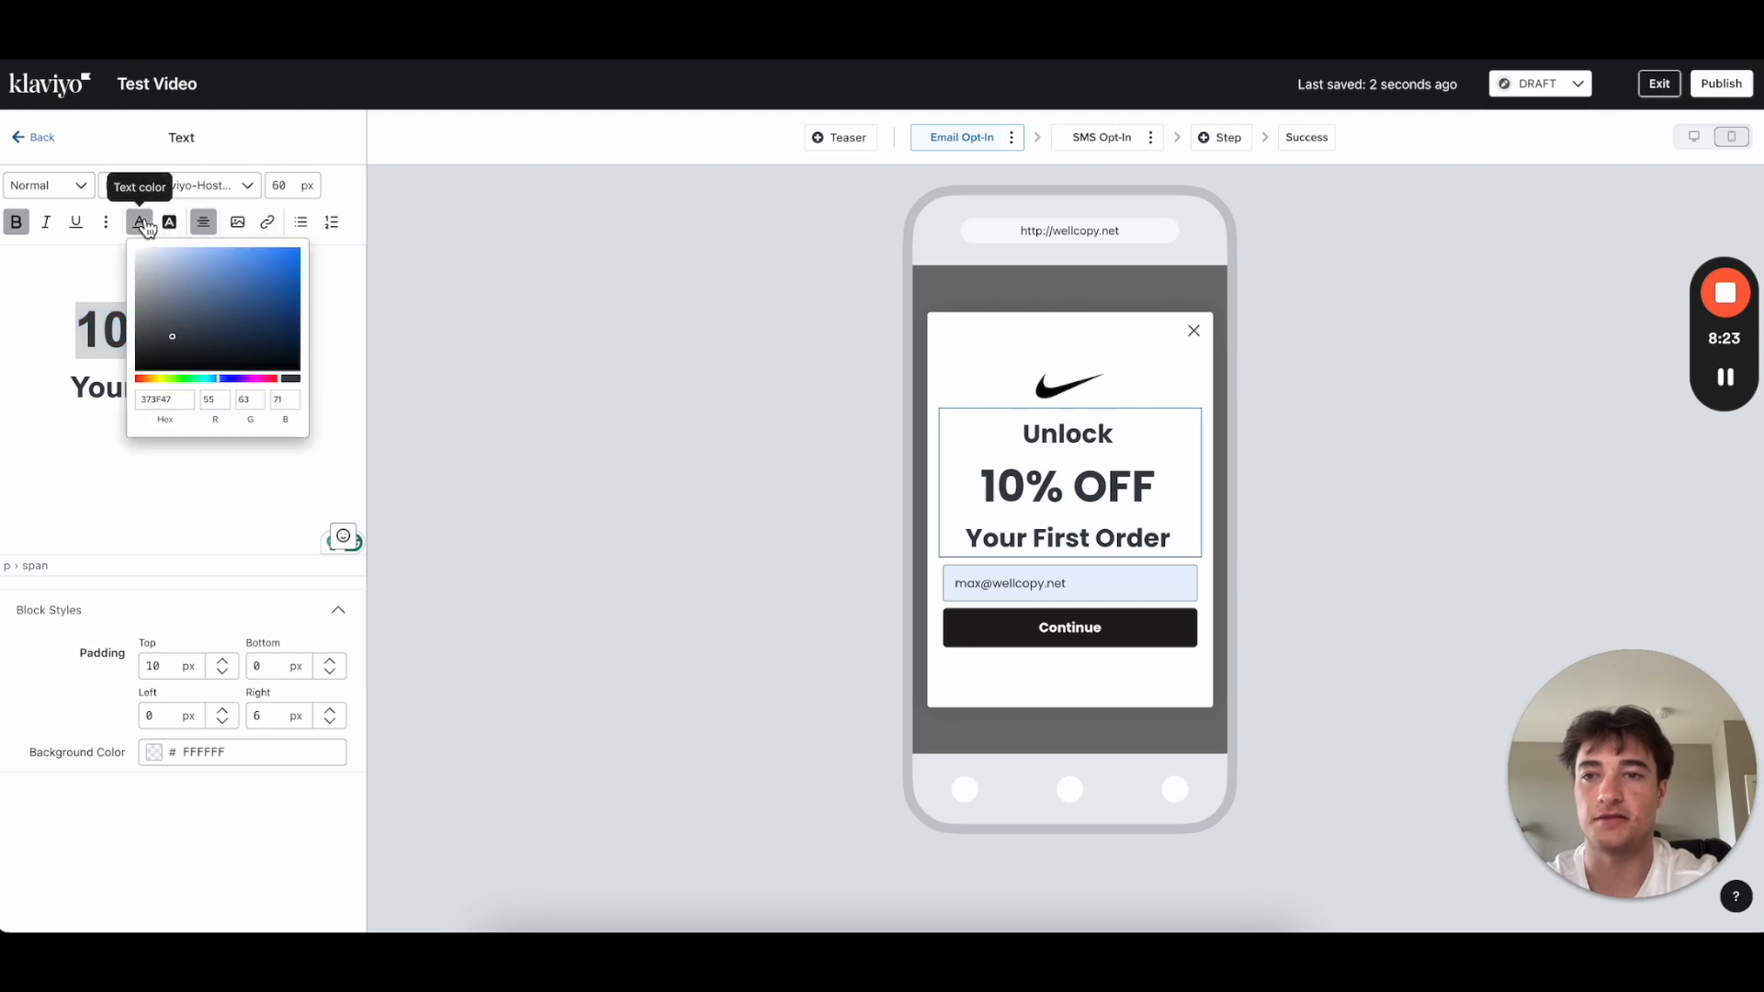
click(141, 379)
click(272, 262)
mouse_move(272, 262)
mouse_down()
mouse_move(272, 281)
mouse_move(276, 255)
mouse_up()
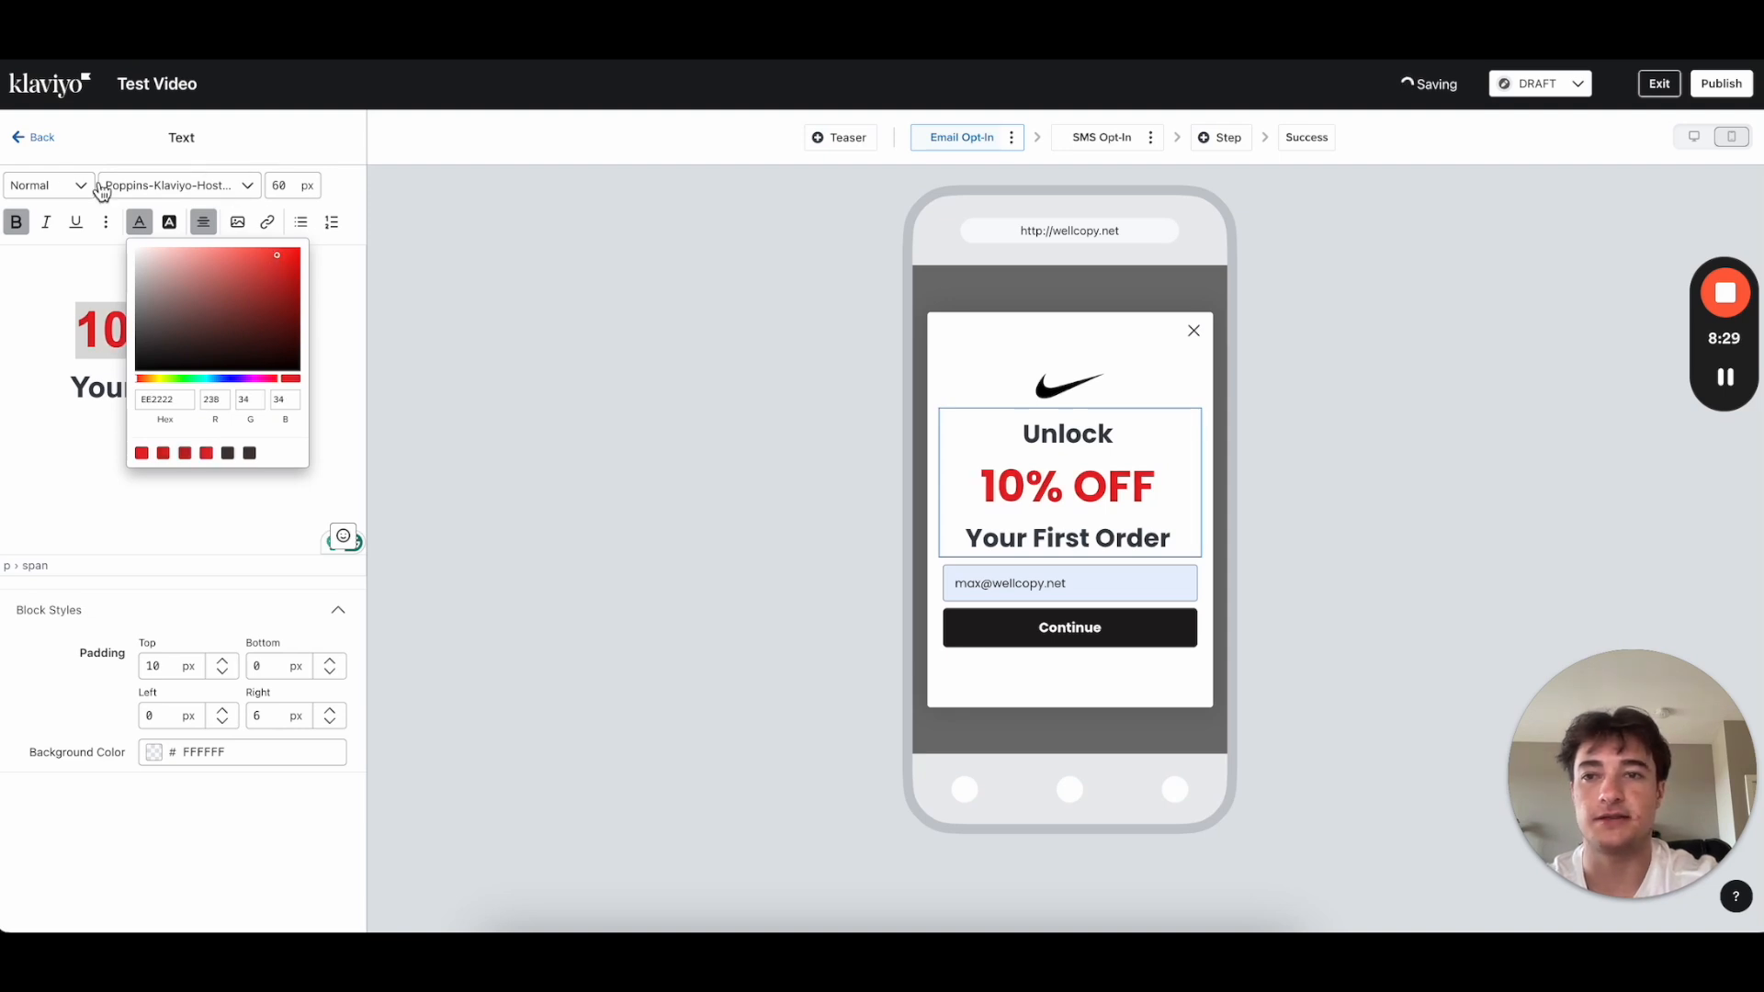
click(274, 263)
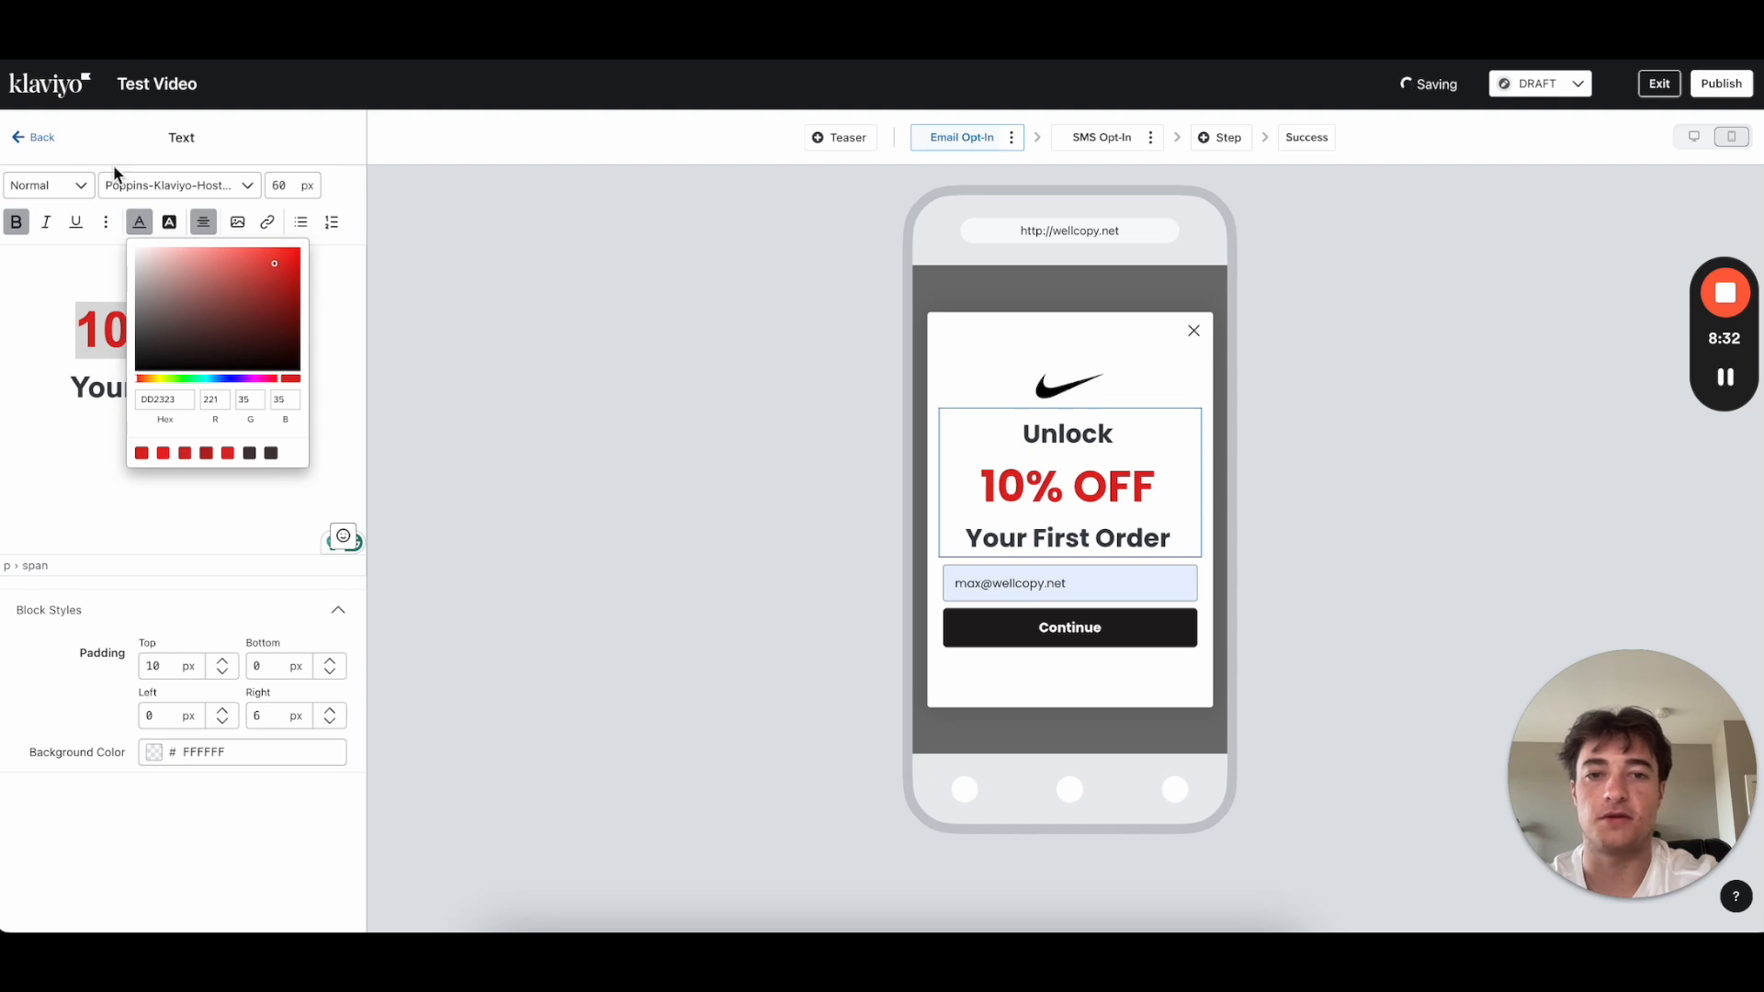
click(33, 137)
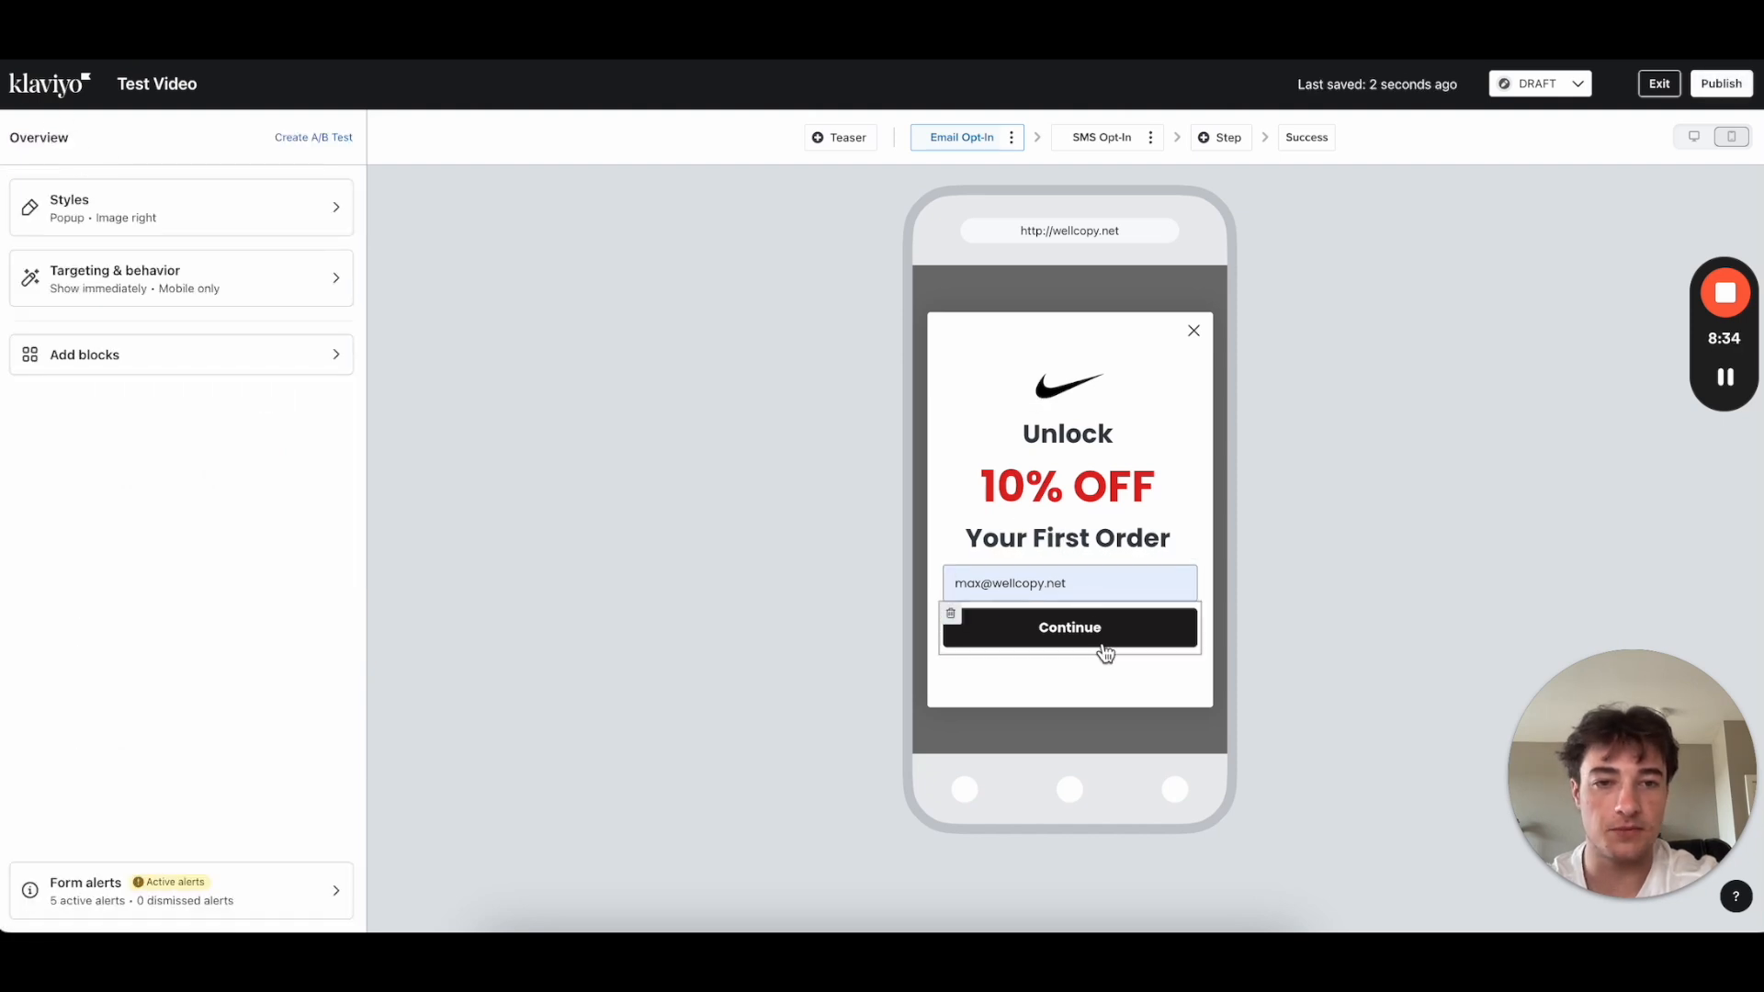
click(1097, 381)
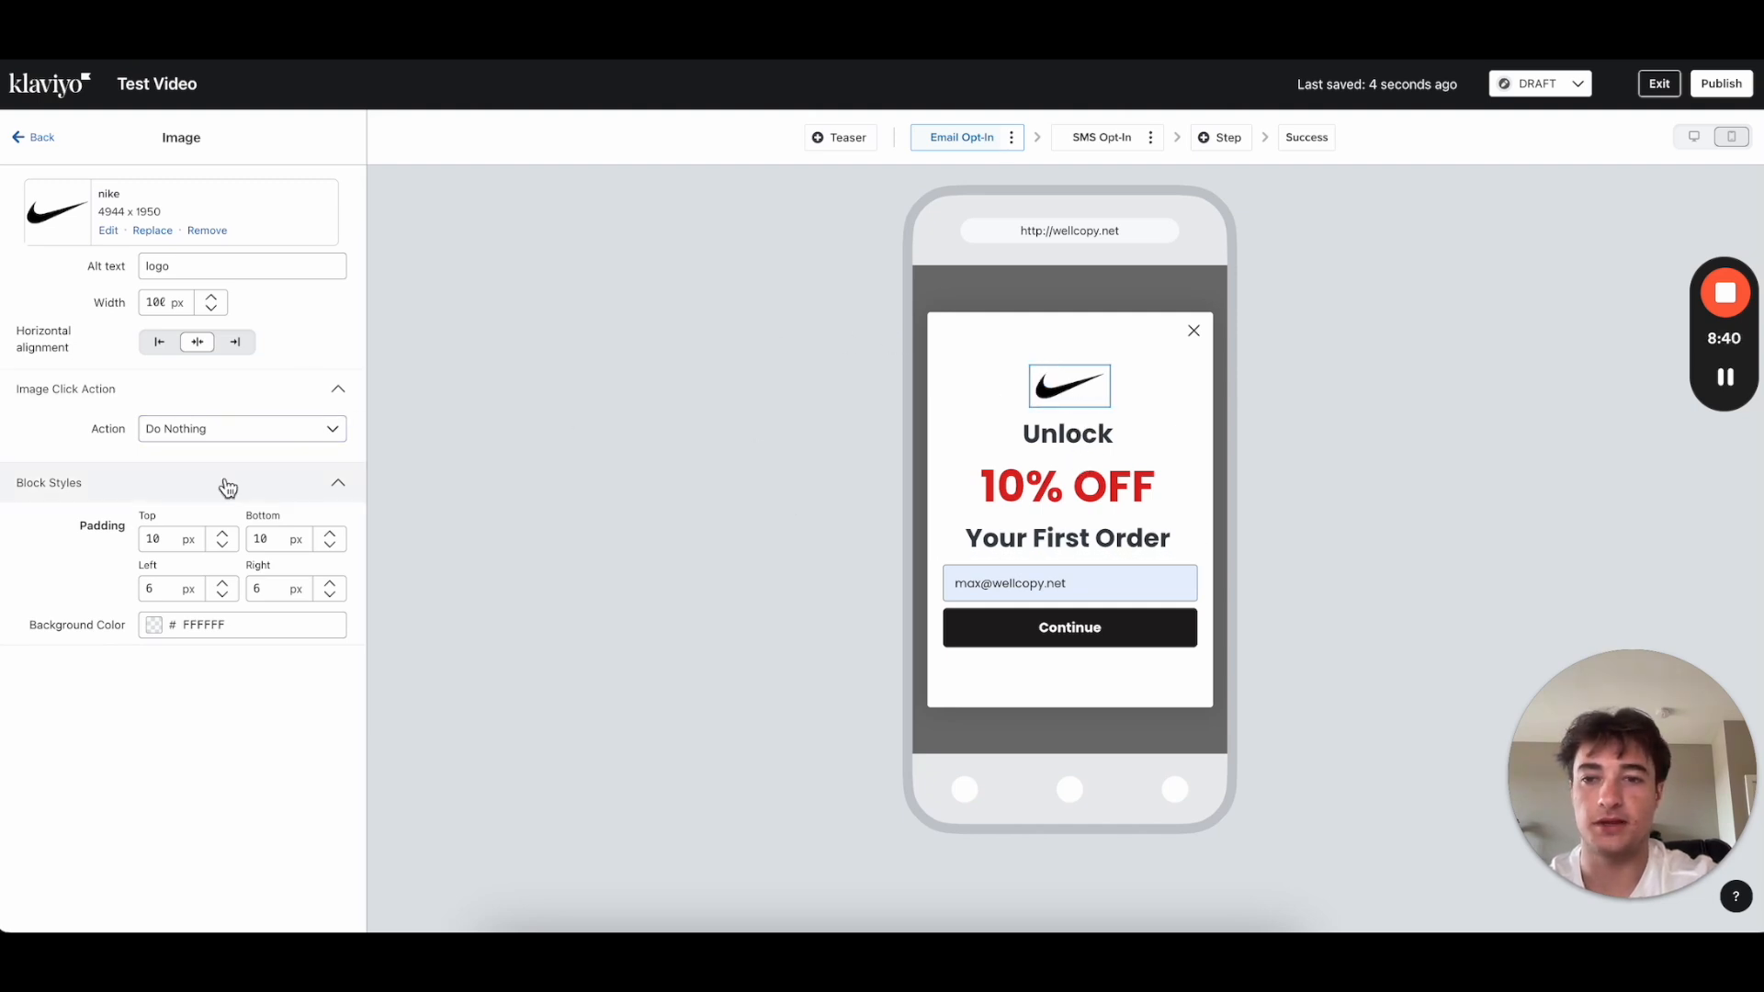
Step: Set the Nike logo's bottom padding to 50 px
double_click(264, 538)
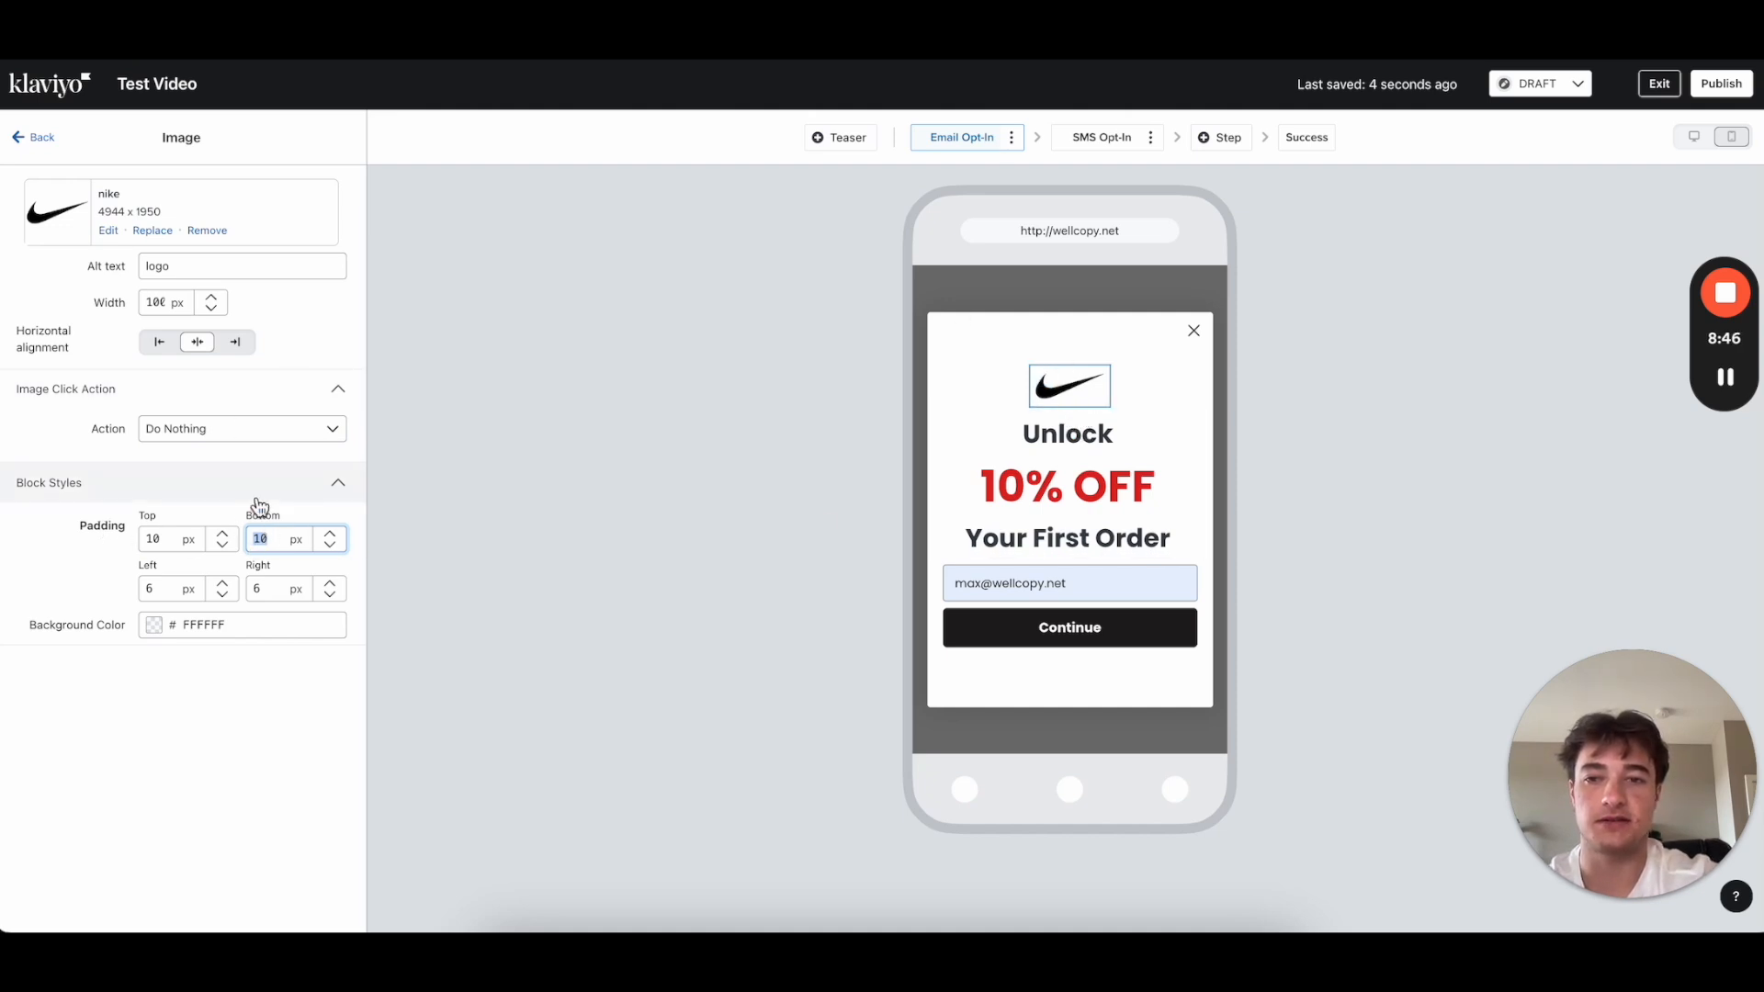
text(50)
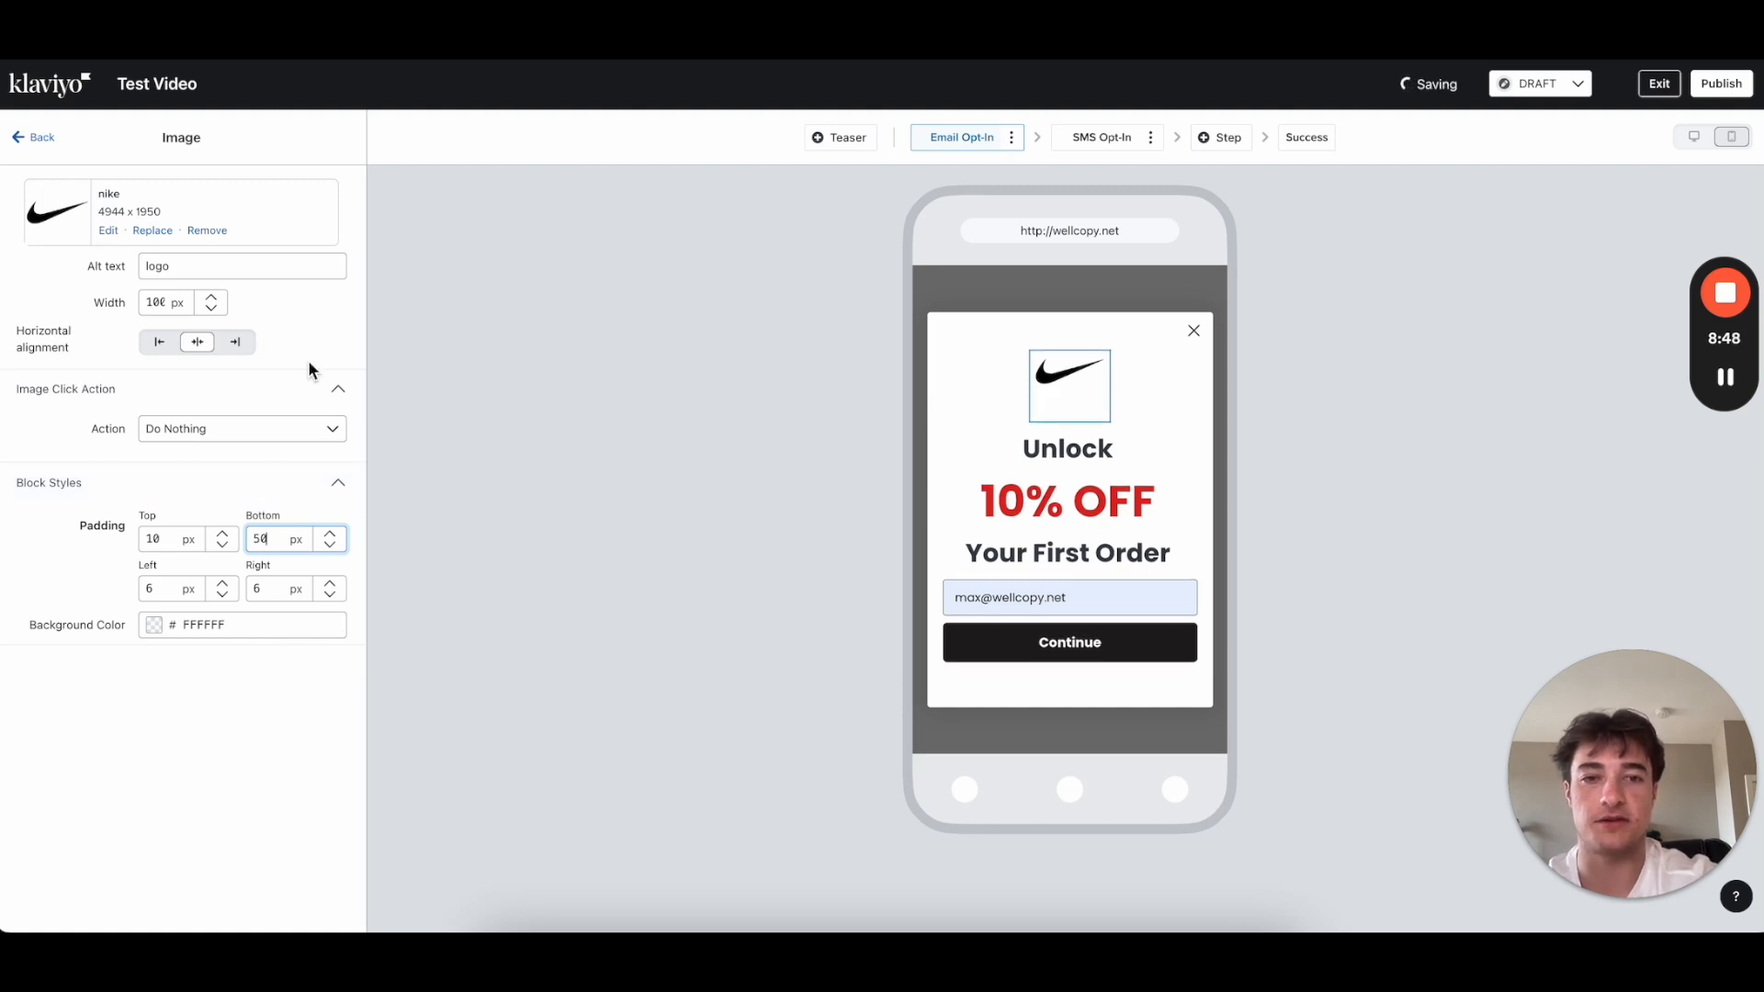
click(37, 138)
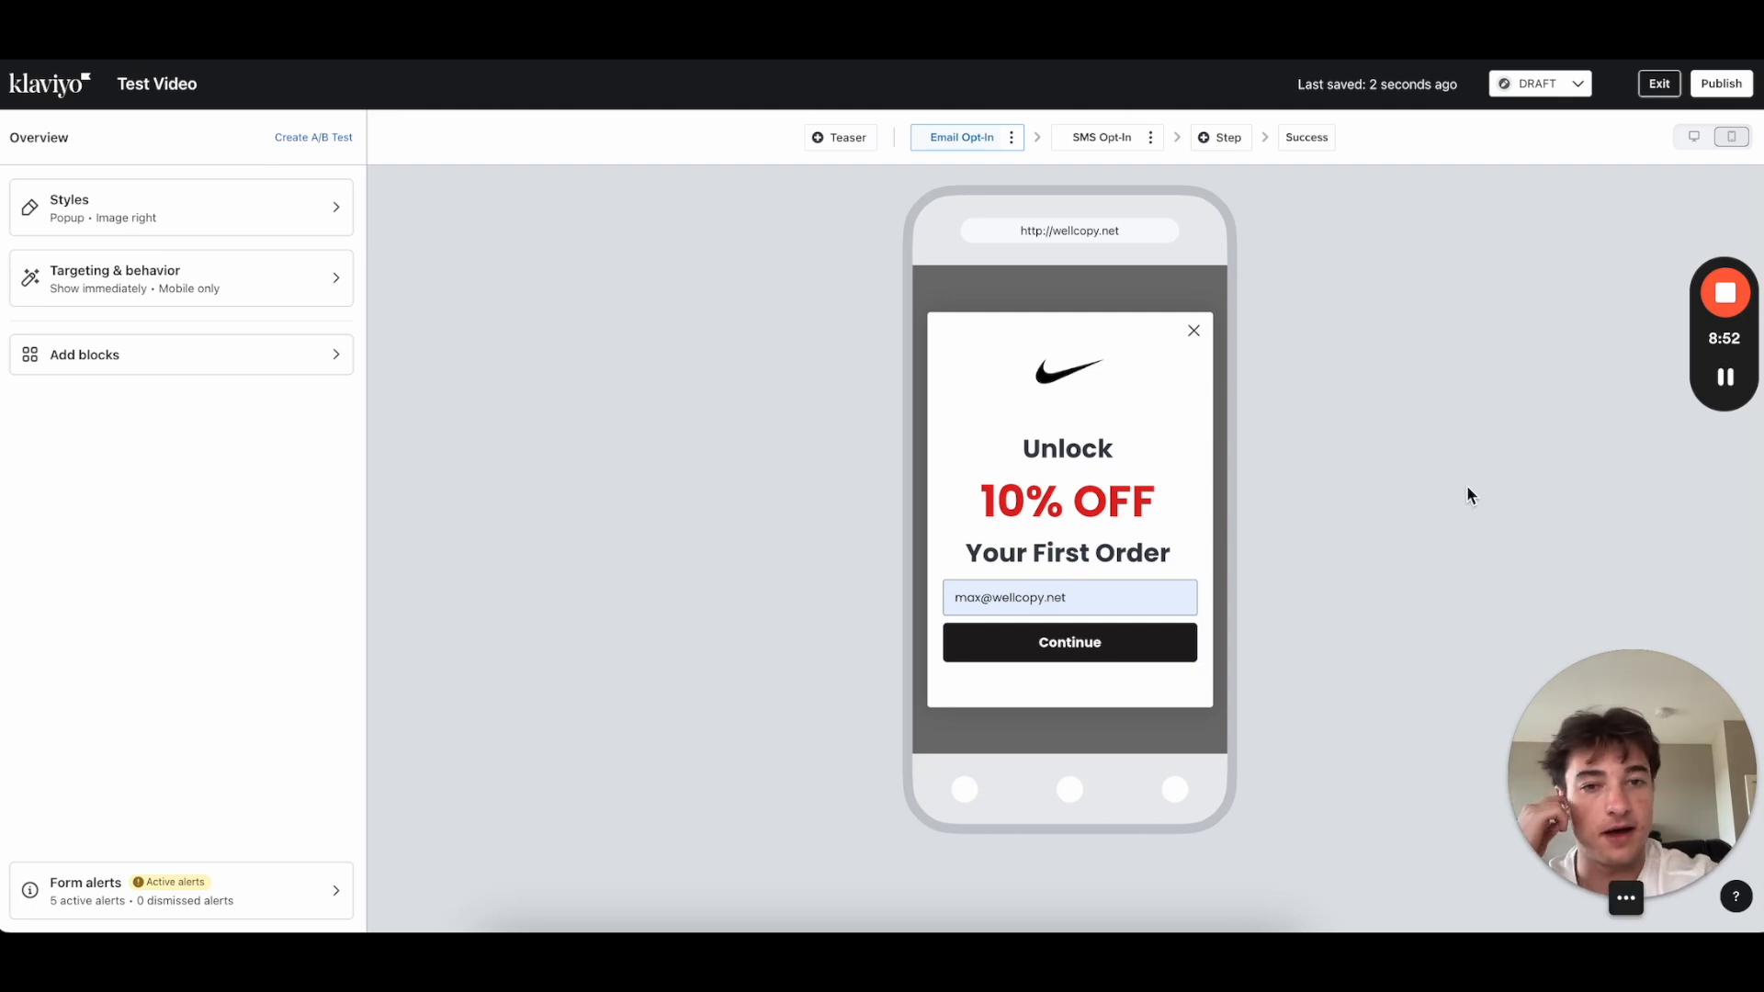
Step: Show the close X icon's settings: 35 px size, 373F47 colour, 1 px thickness
click(1075, 504)
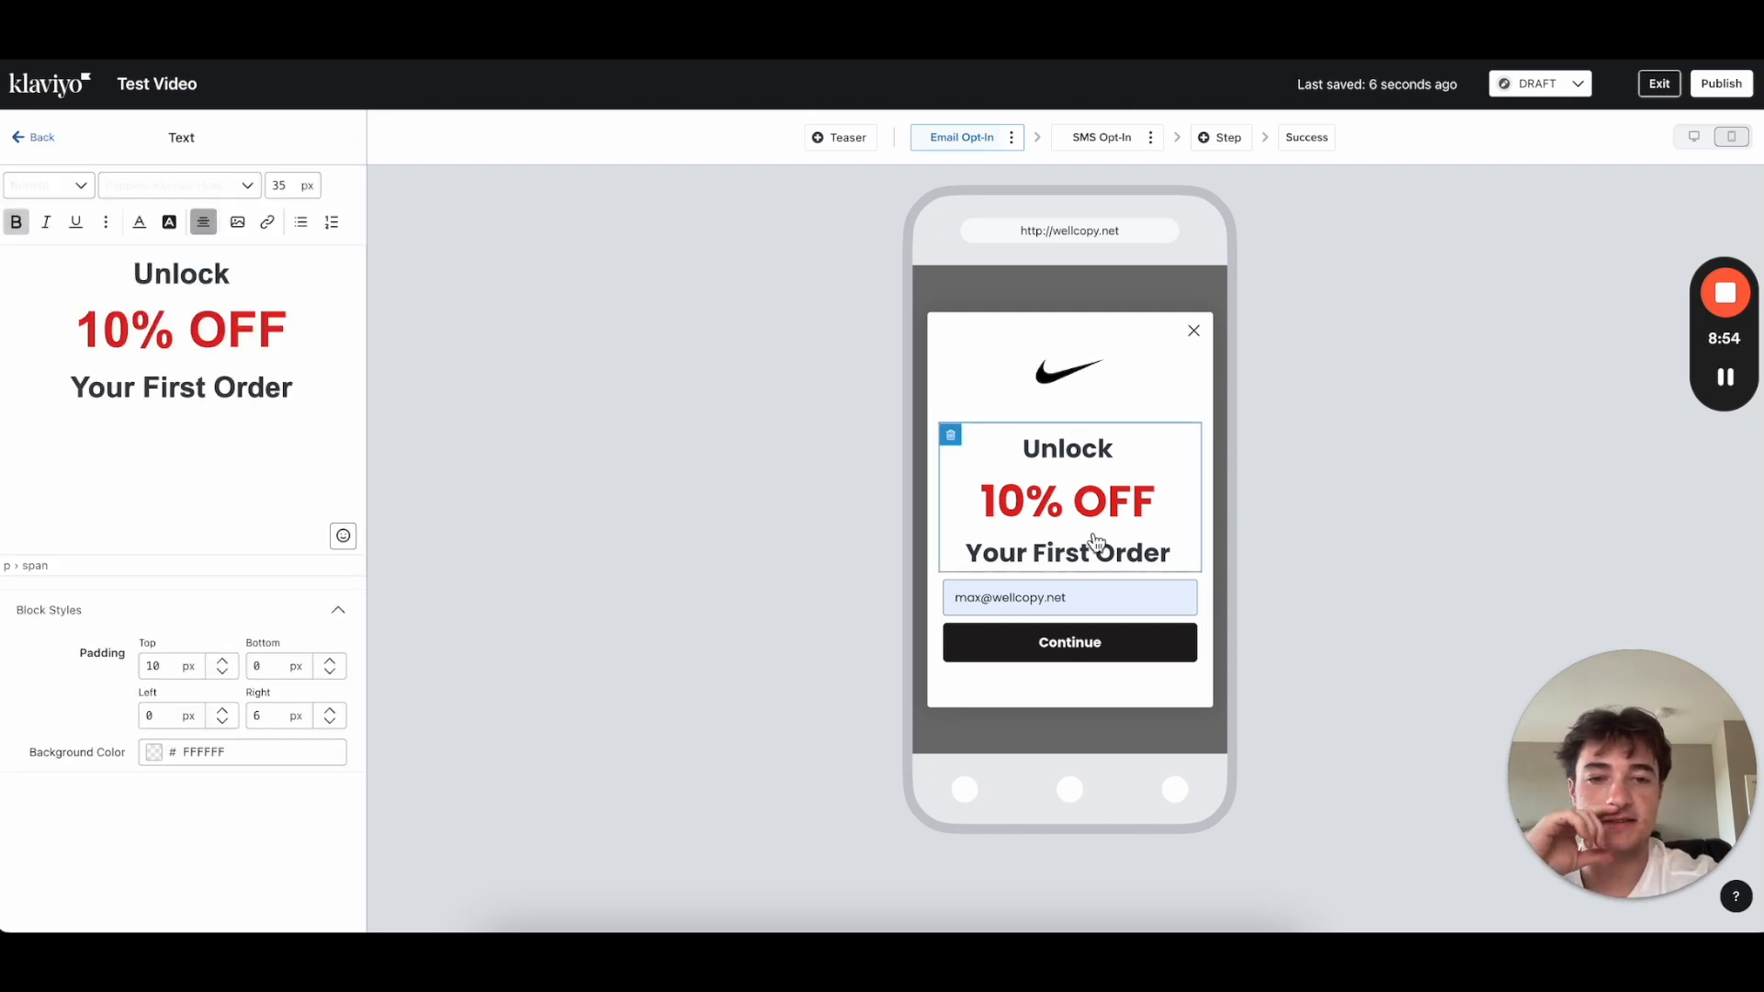
click(38, 138)
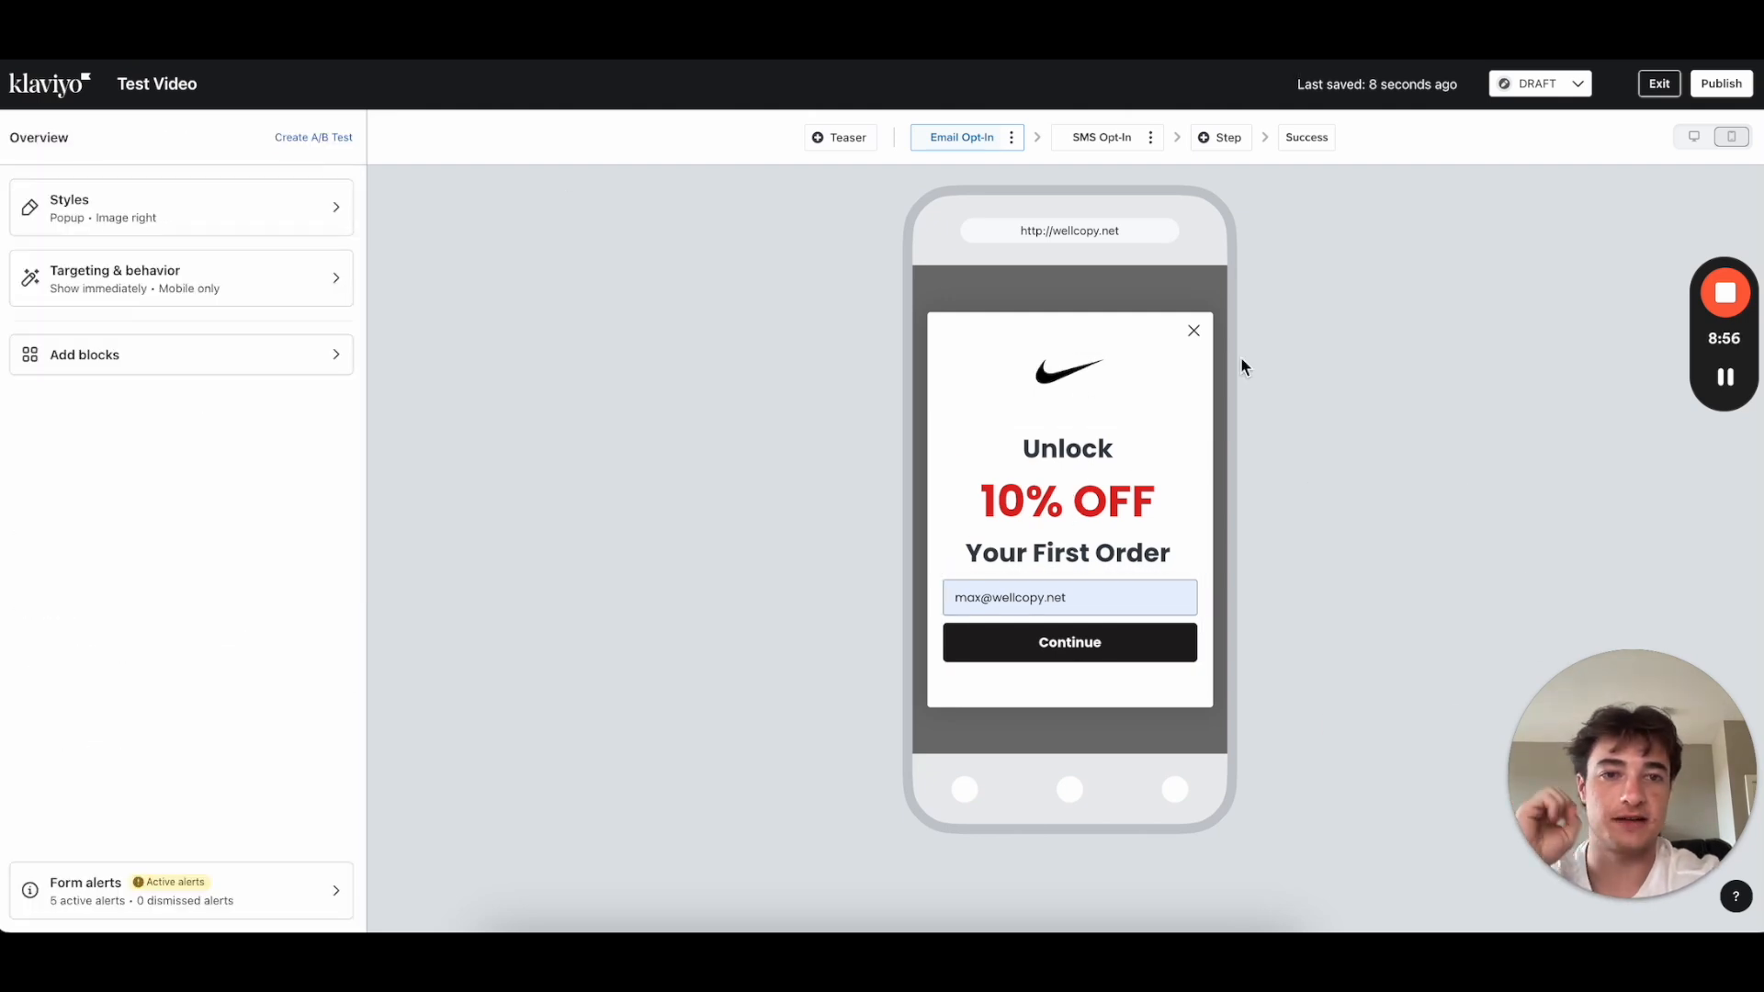
click(1196, 333)
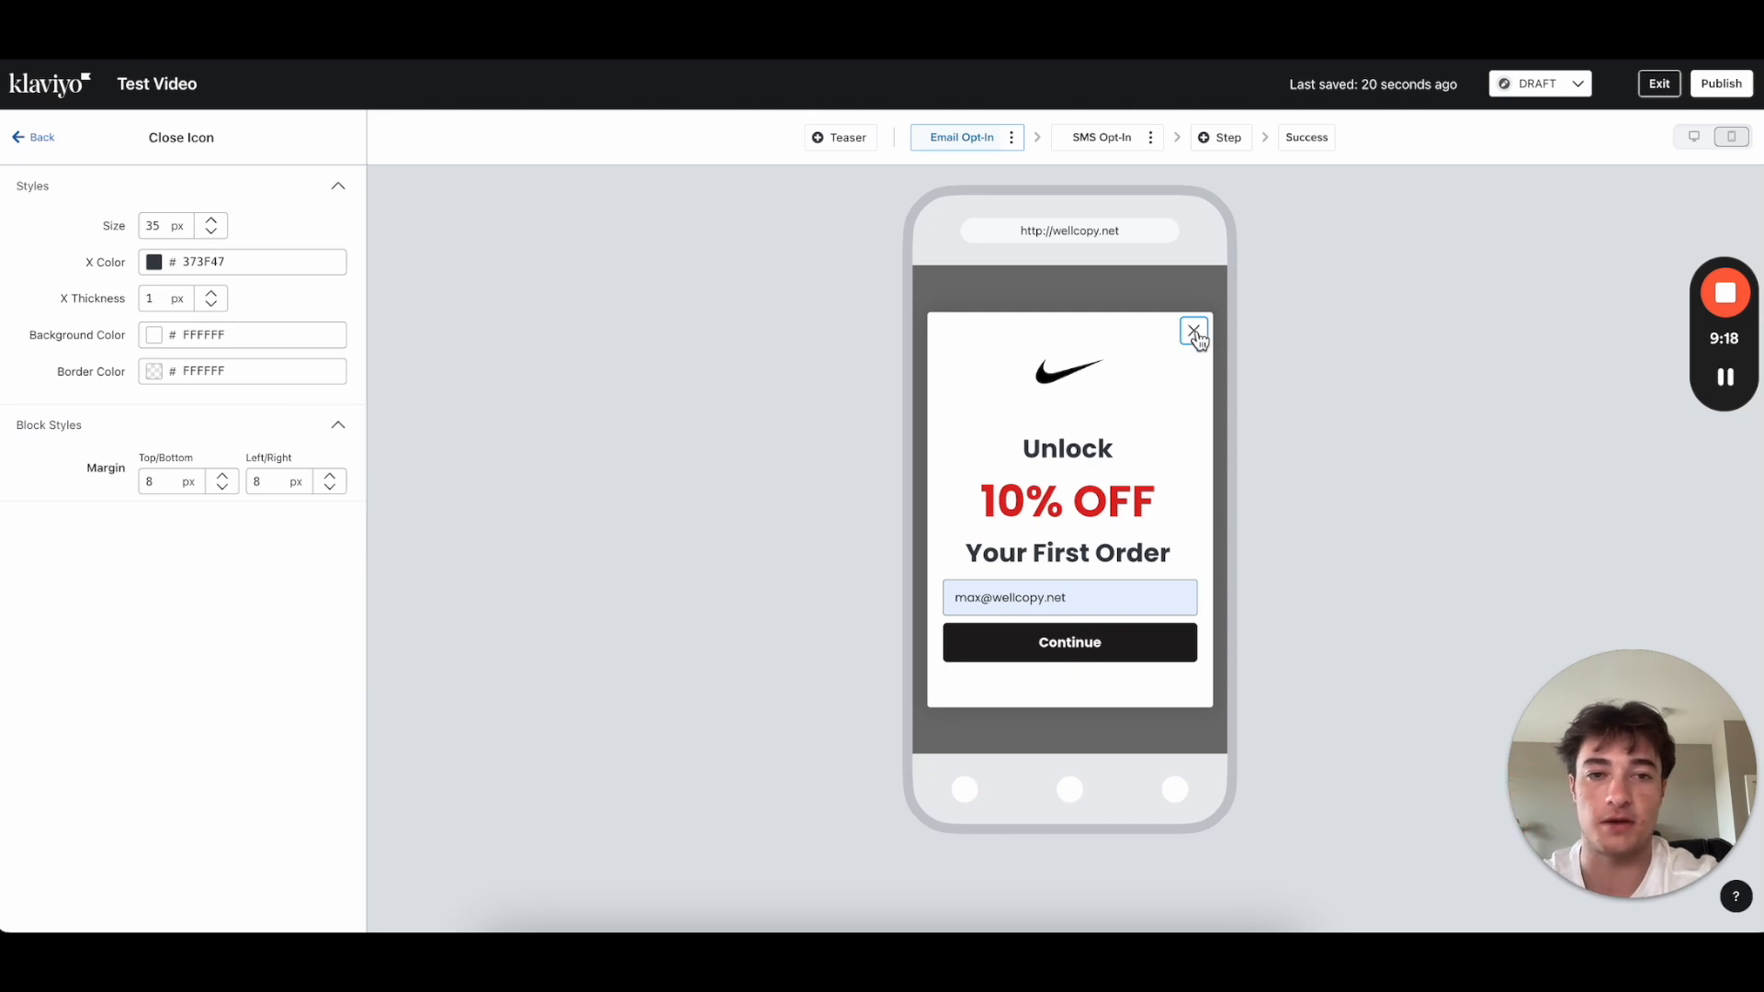
Step: Drag the close X colour's alpha to 0 so the icon becomes invisible
click(154, 263)
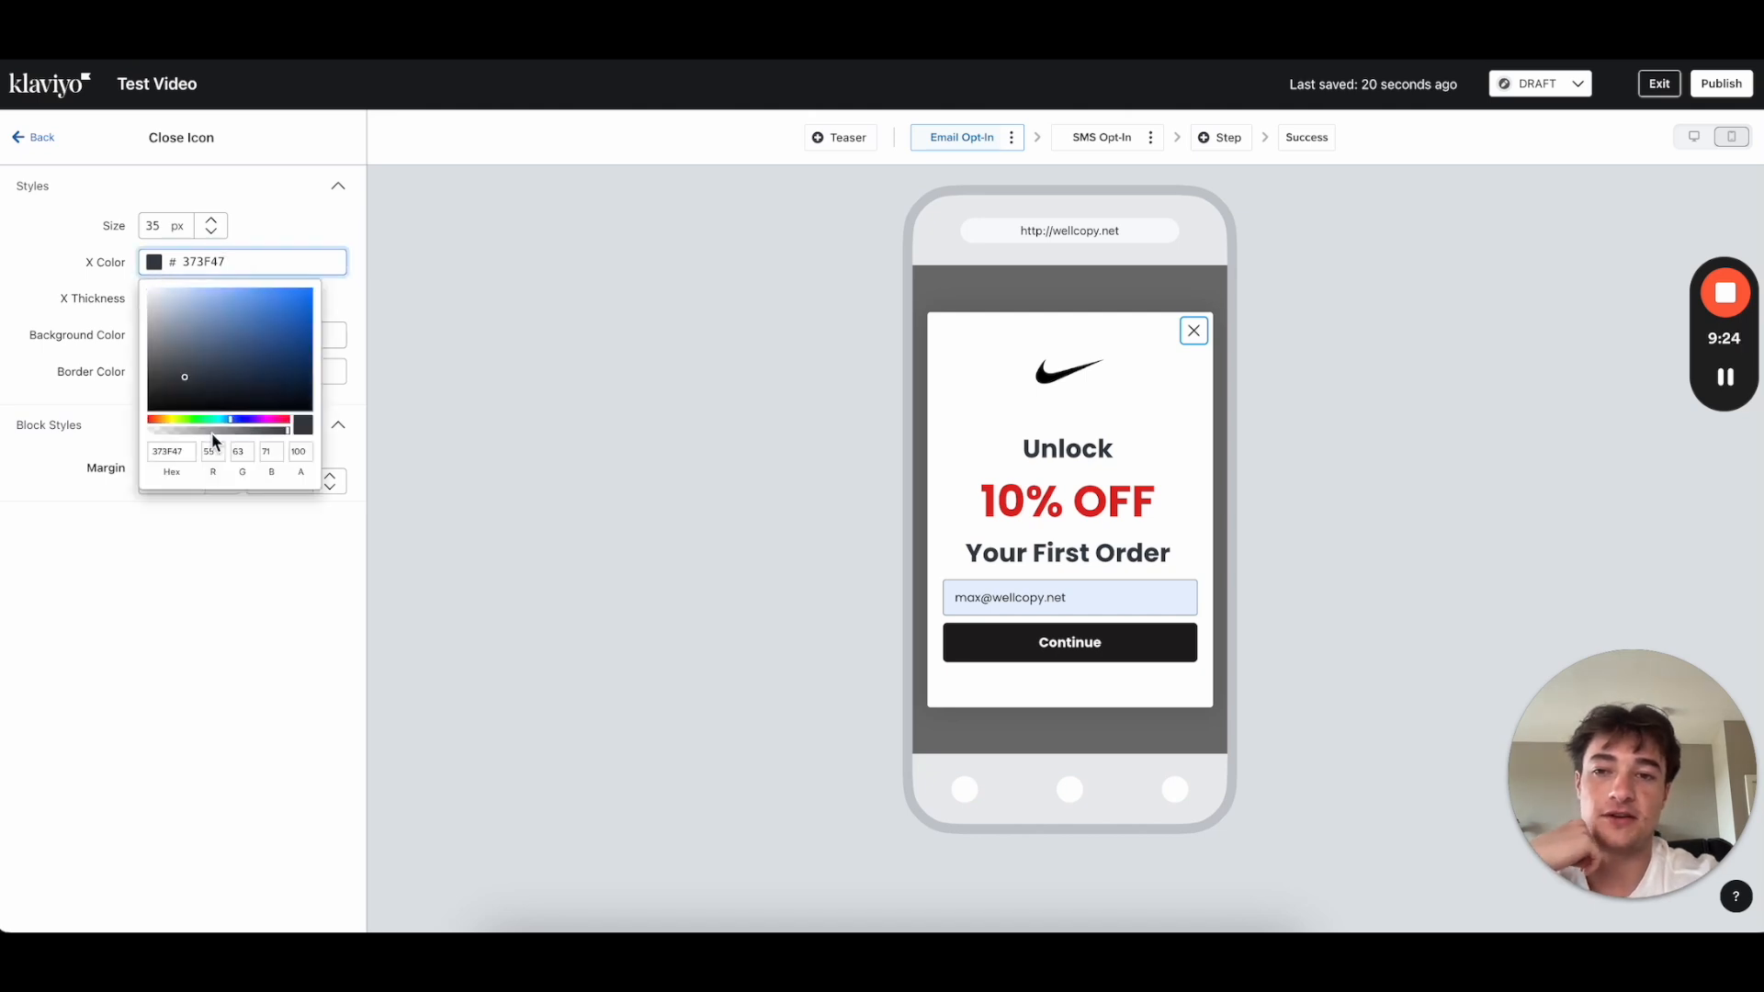
mouse_move(287, 438)
mouse_down()
mouse_move(126, 441)
mouse_move(303, 432)
mouse_up()
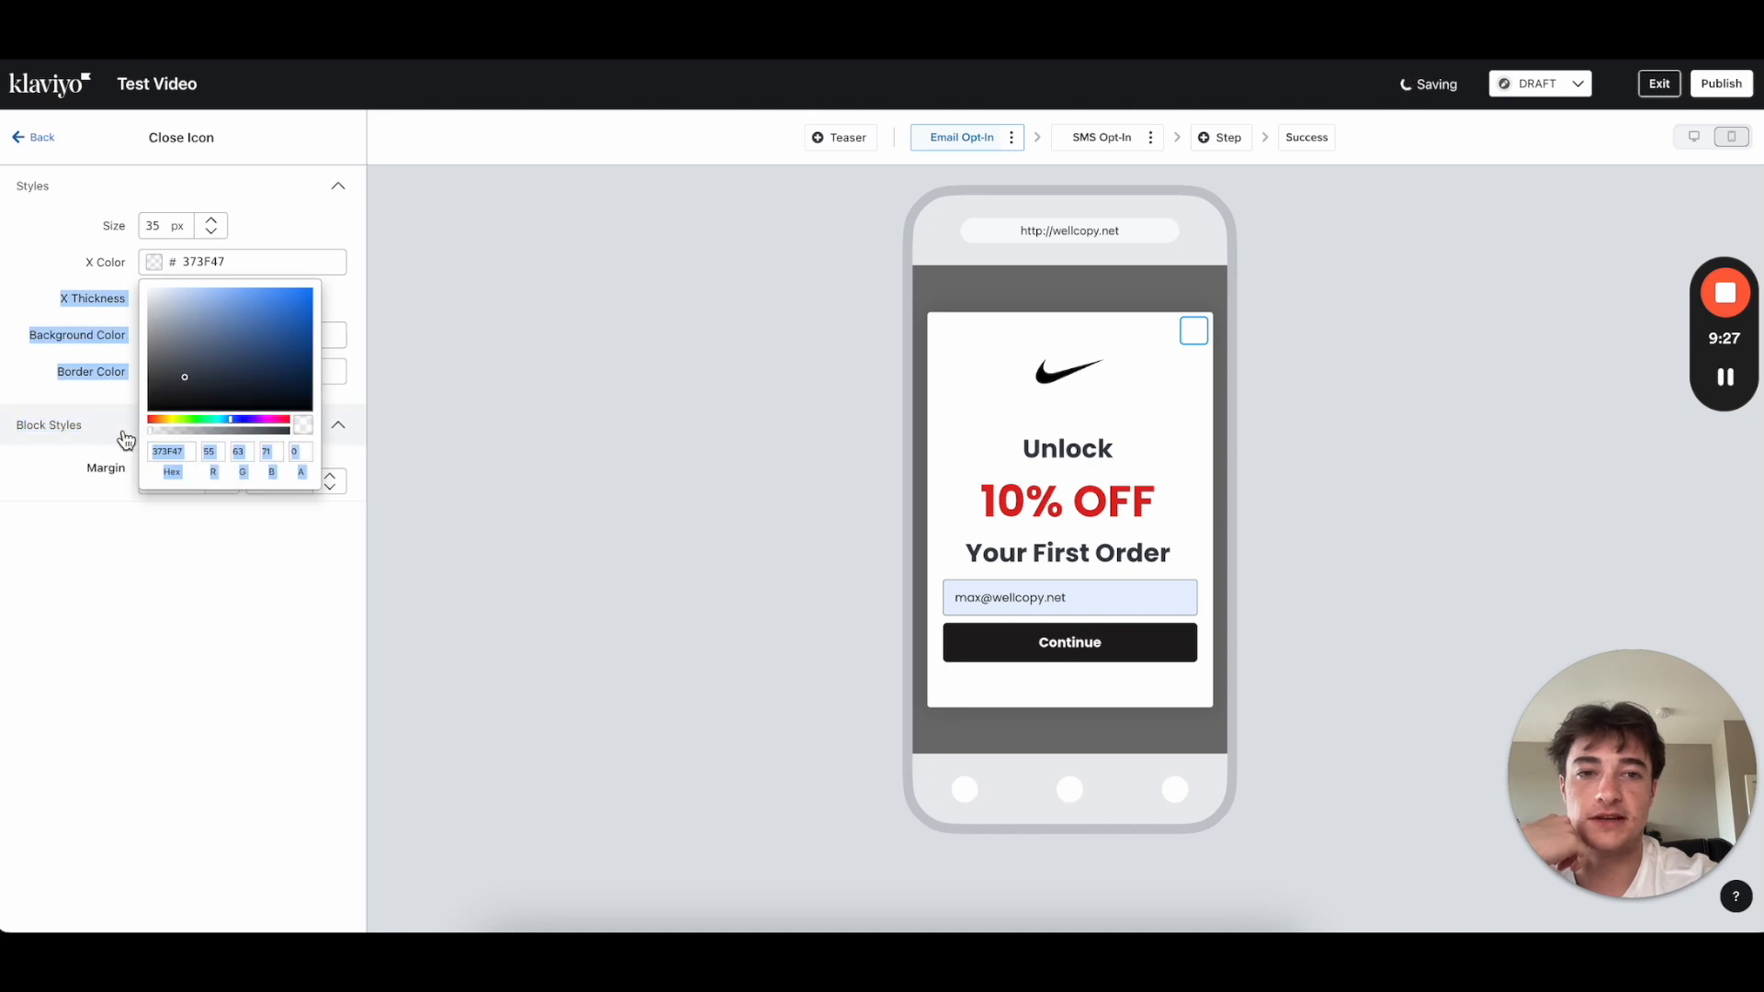
click(1190, 401)
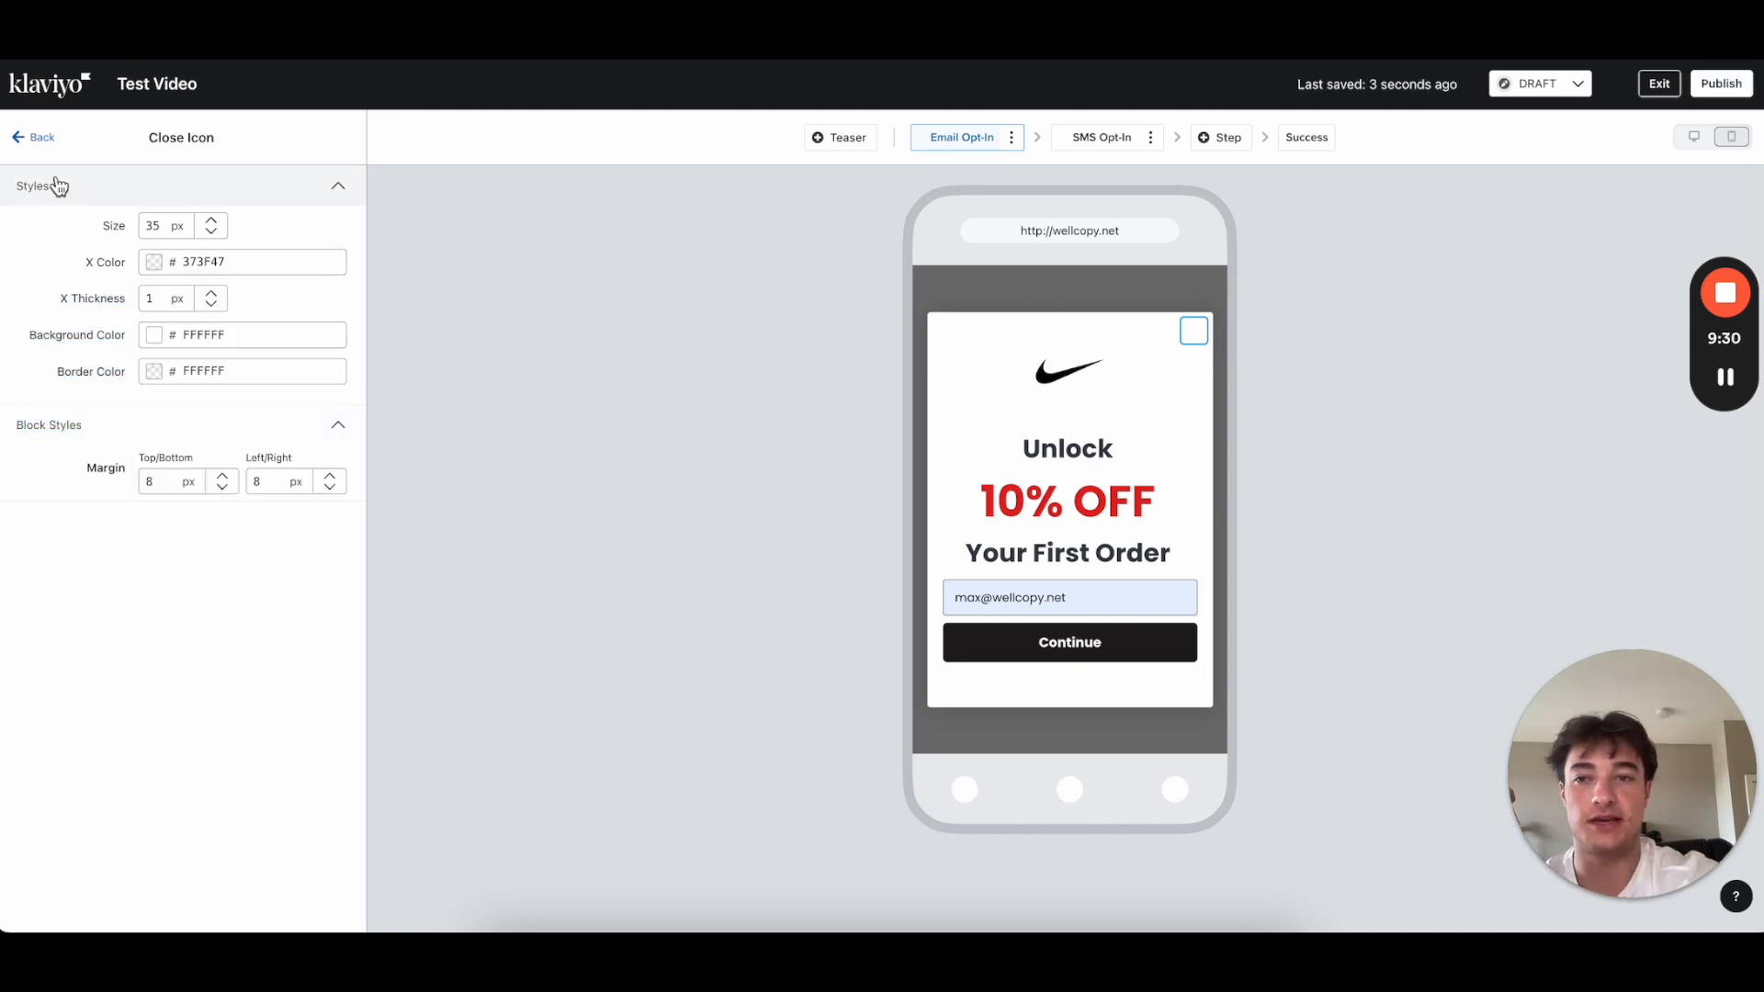
click(33, 137)
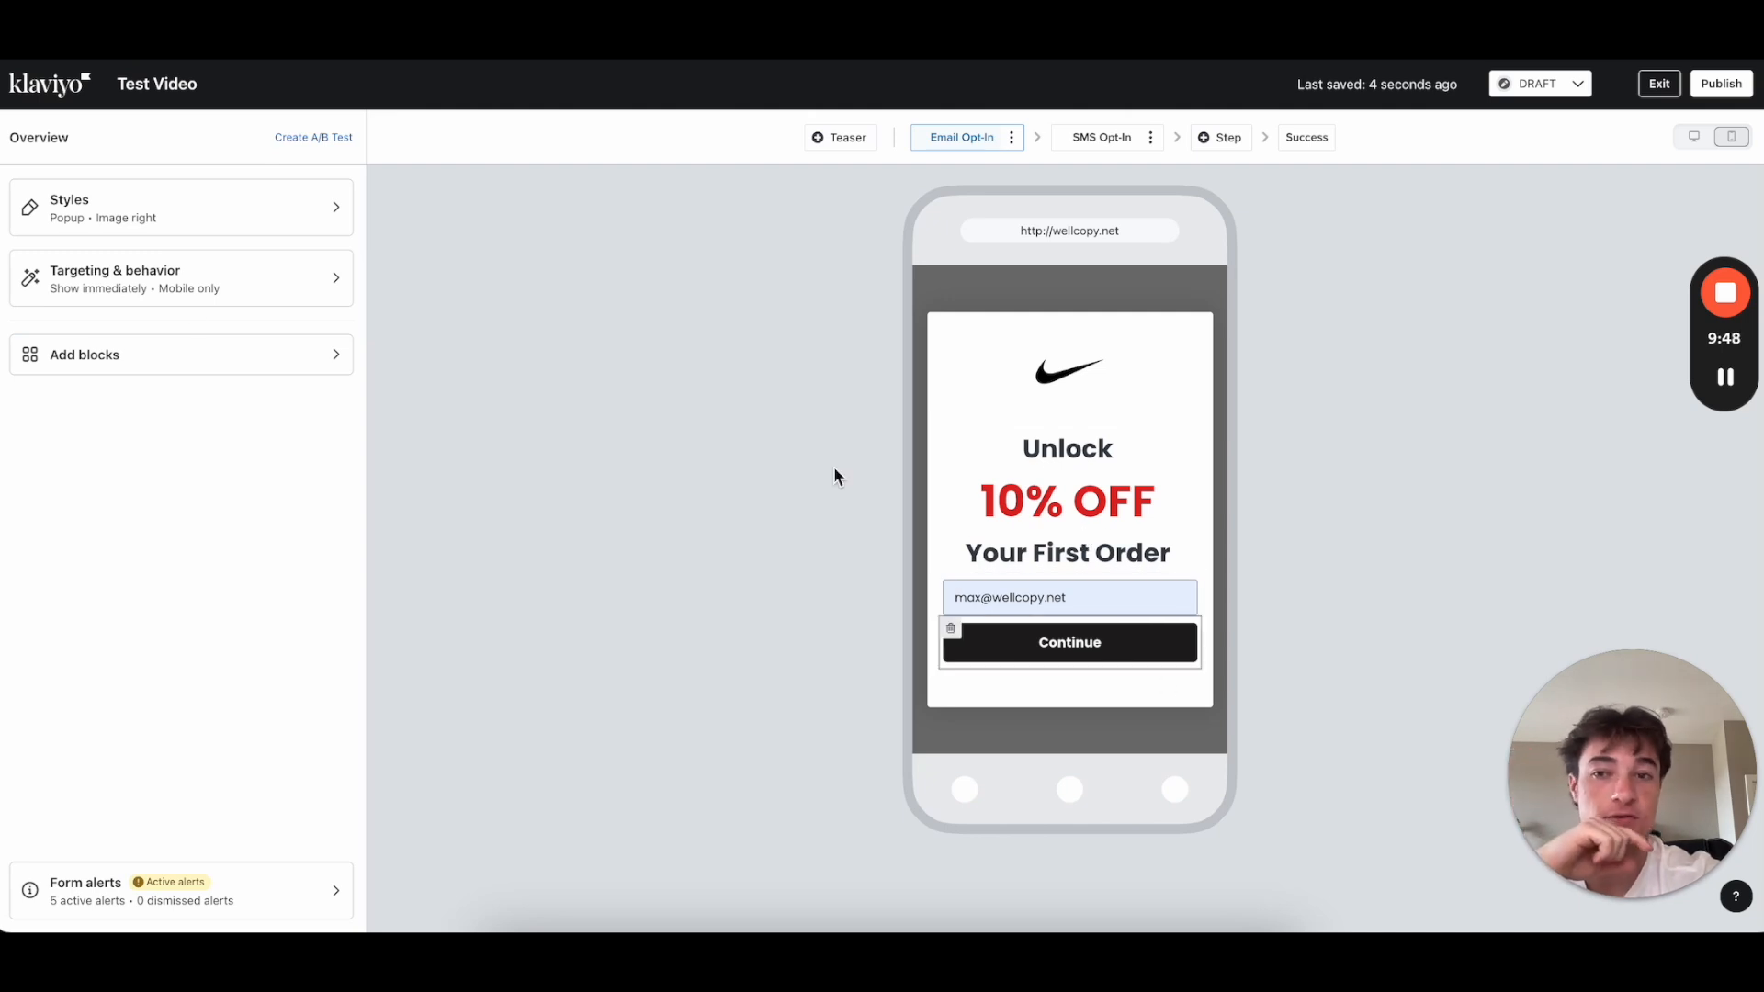
Step: Add a Poppins-font button below the Continue button
click(145, 359)
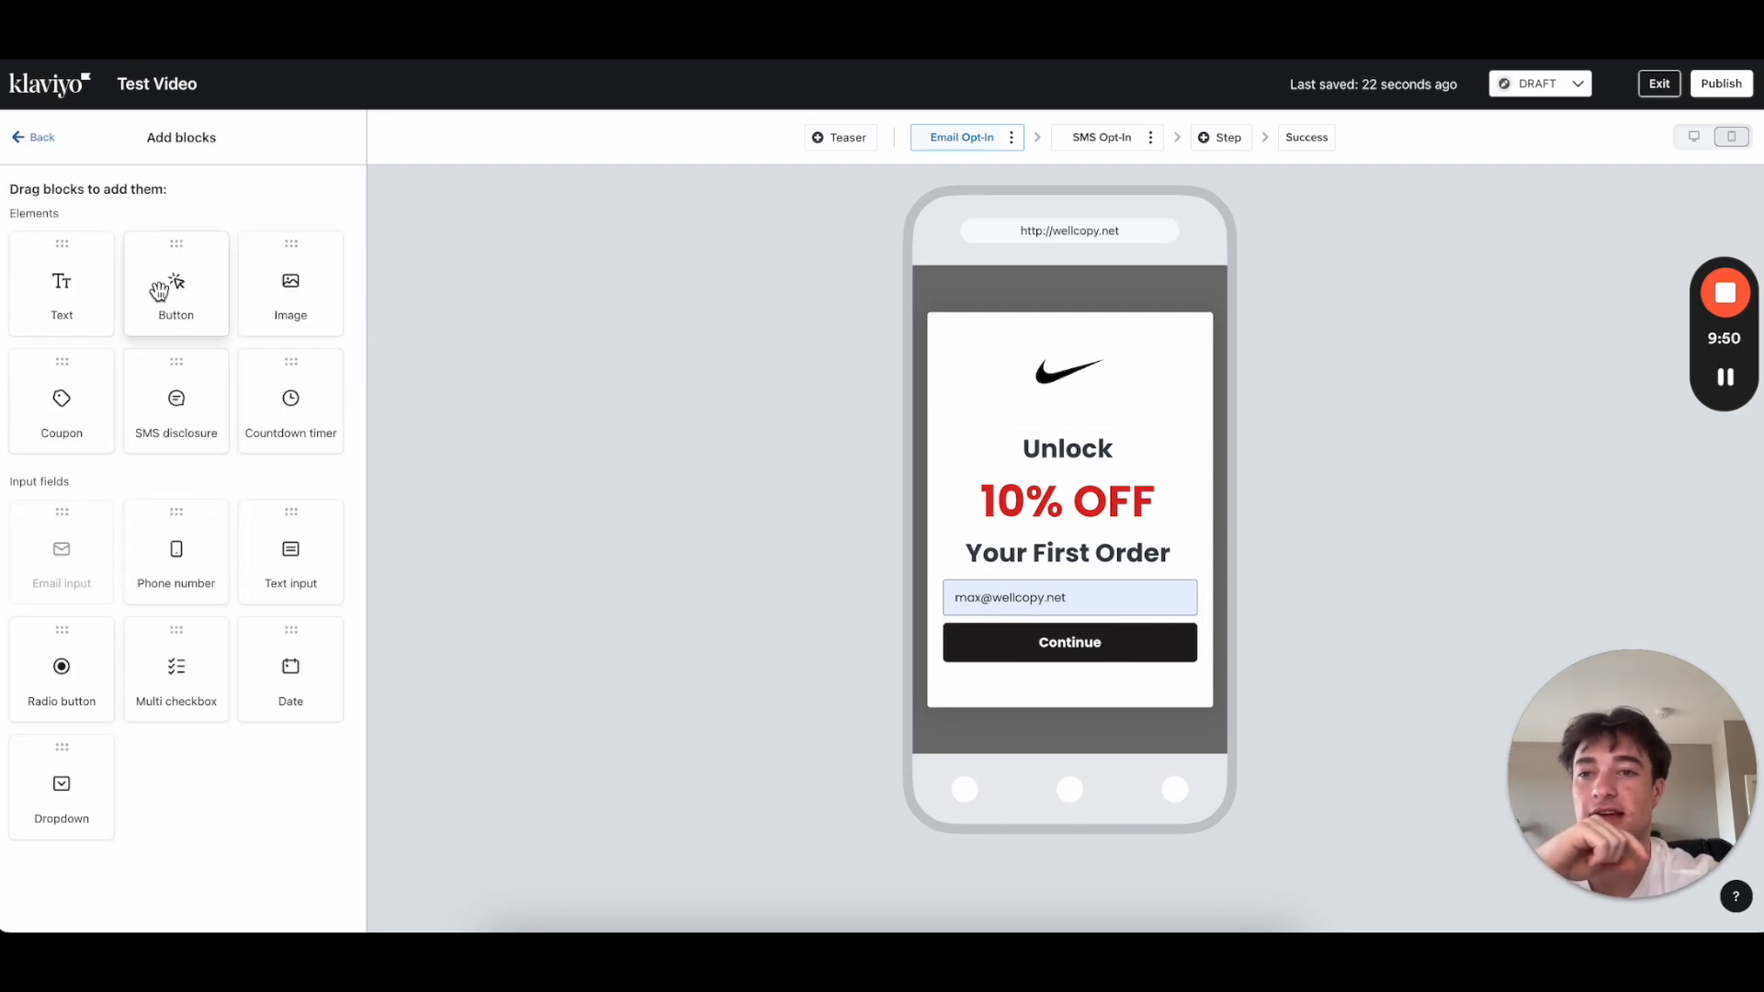
drag(158, 288, 1040, 658)
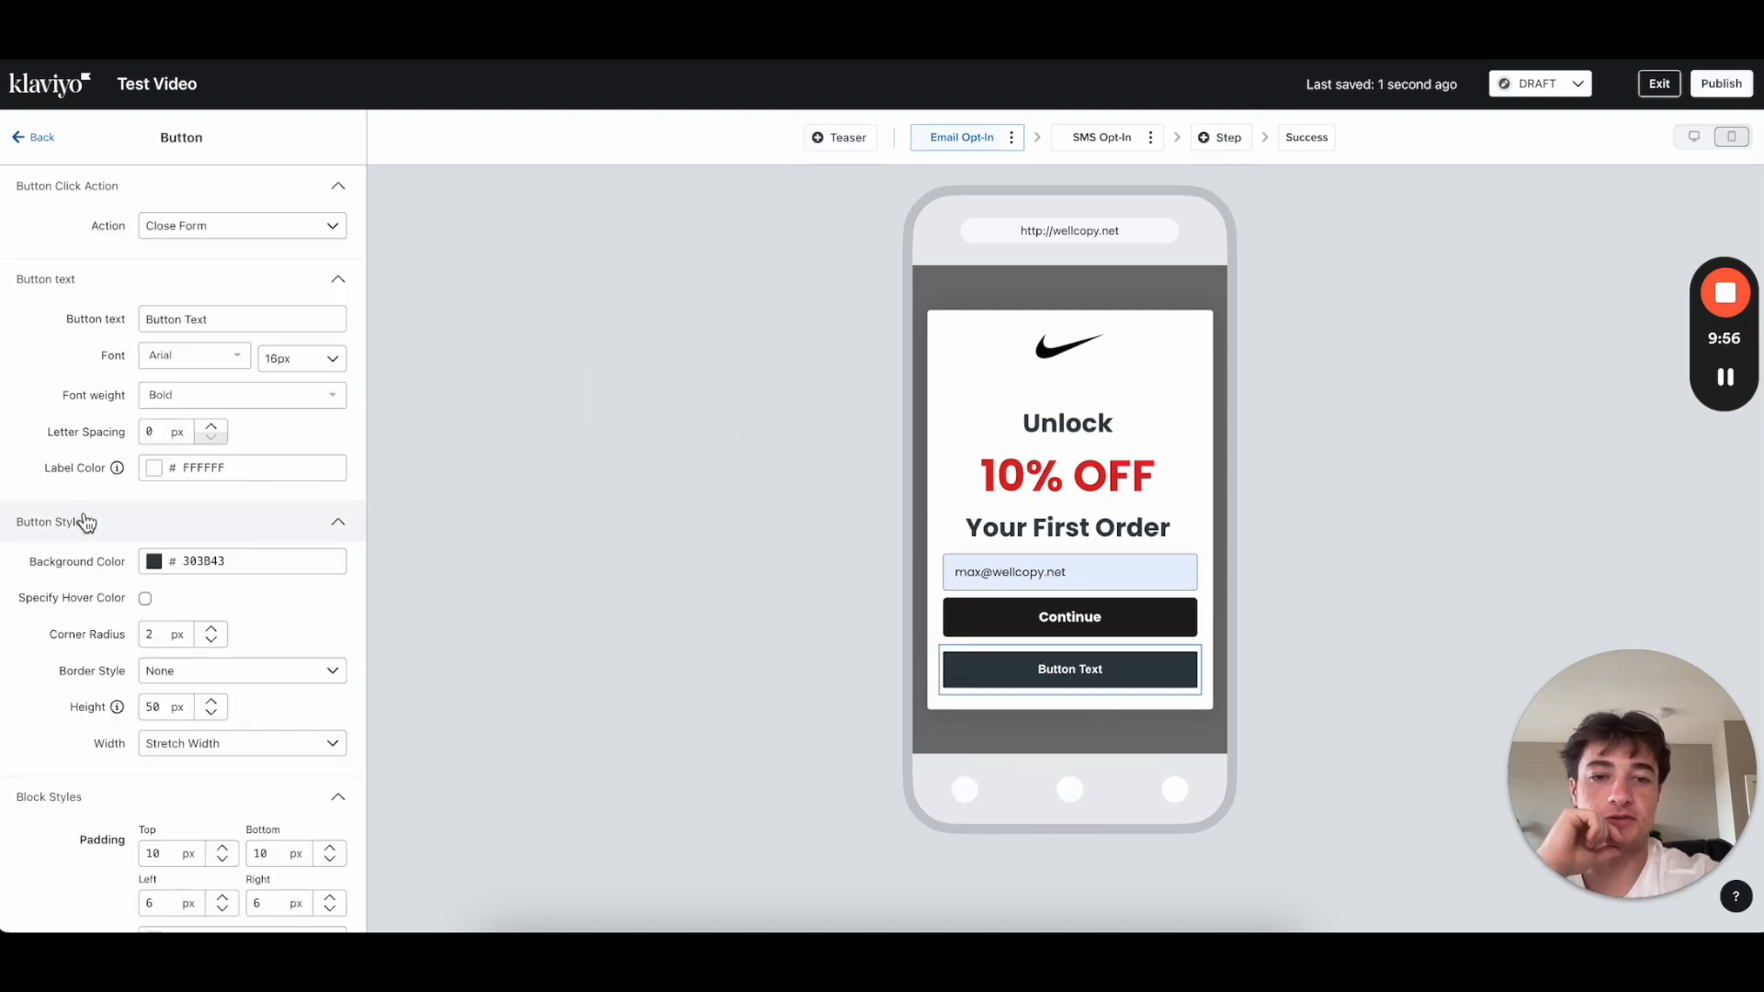
scroll(85, 522, down, 1)
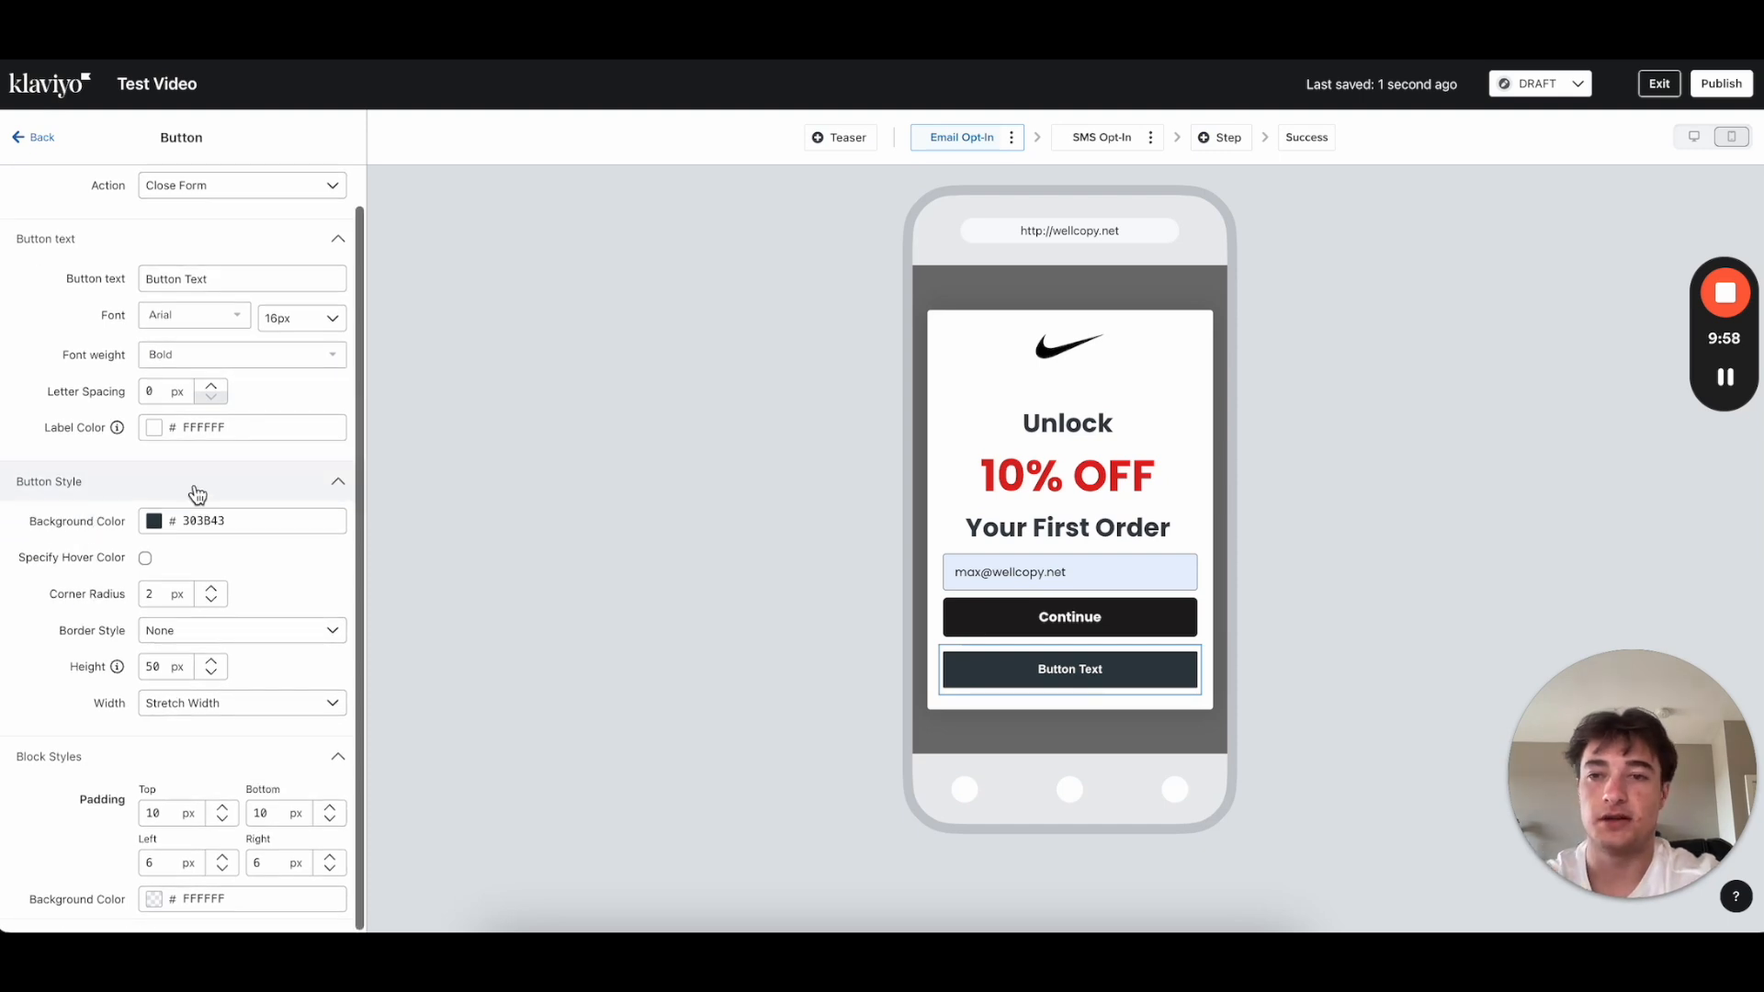
scroll(197, 494, up, 1)
click(194, 357)
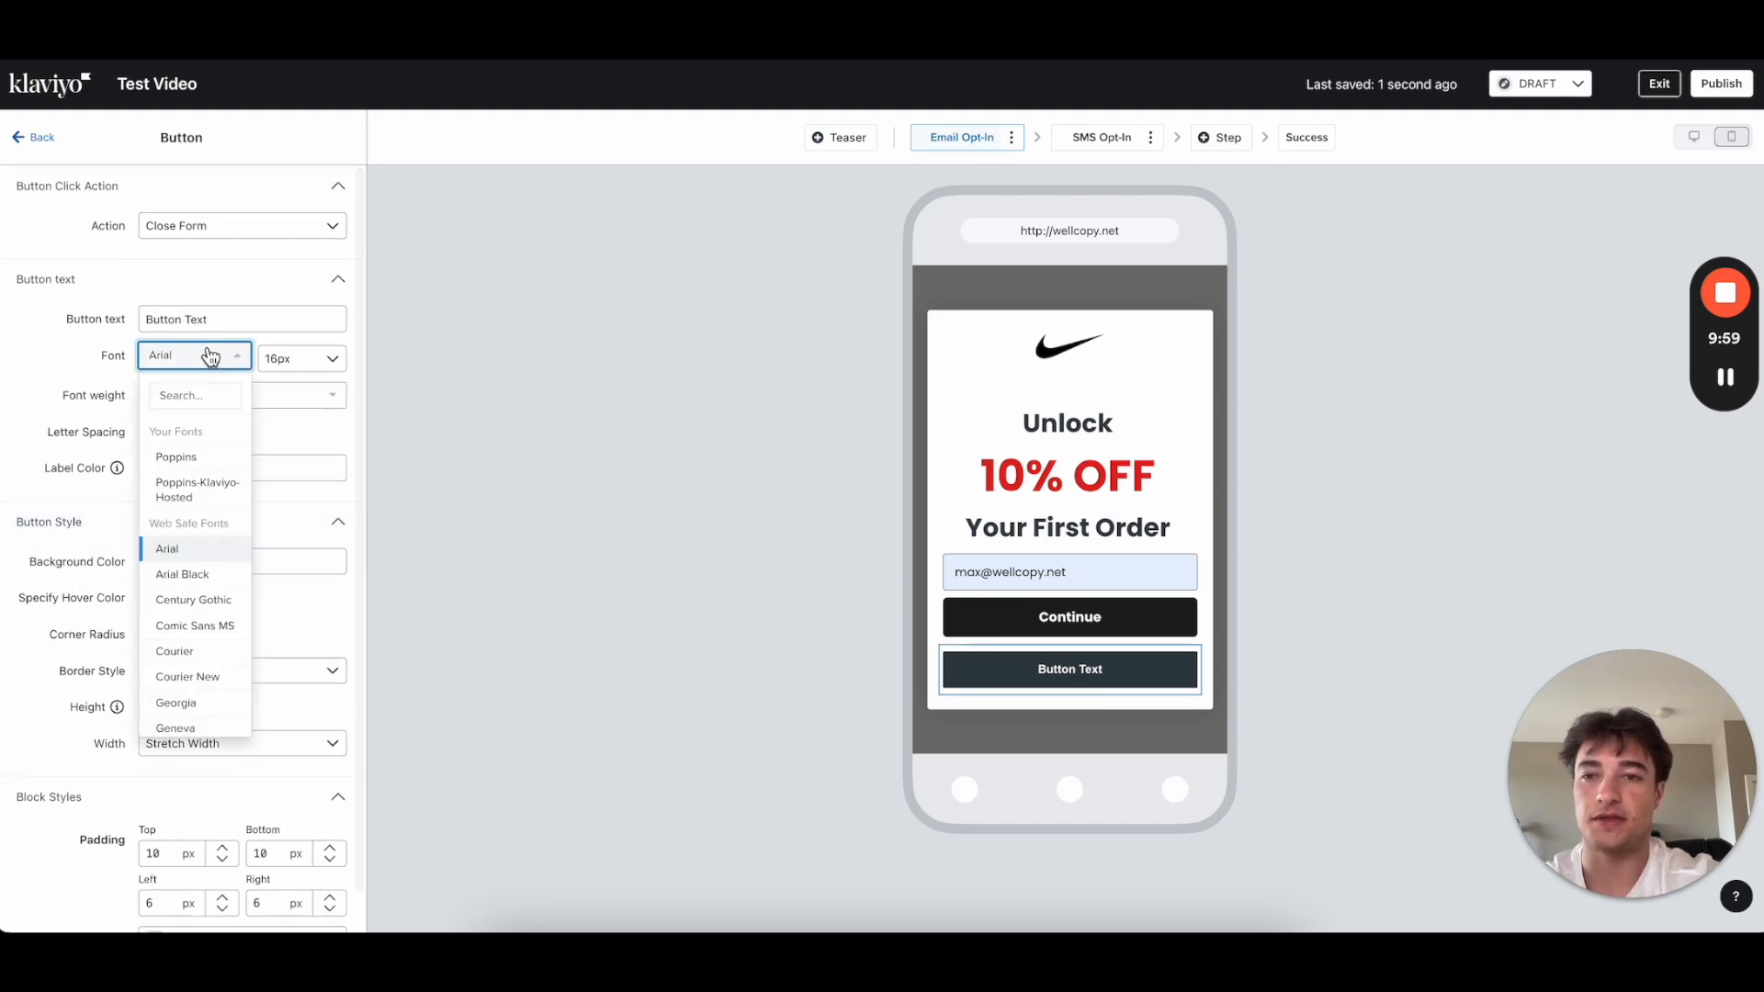
click(196, 459)
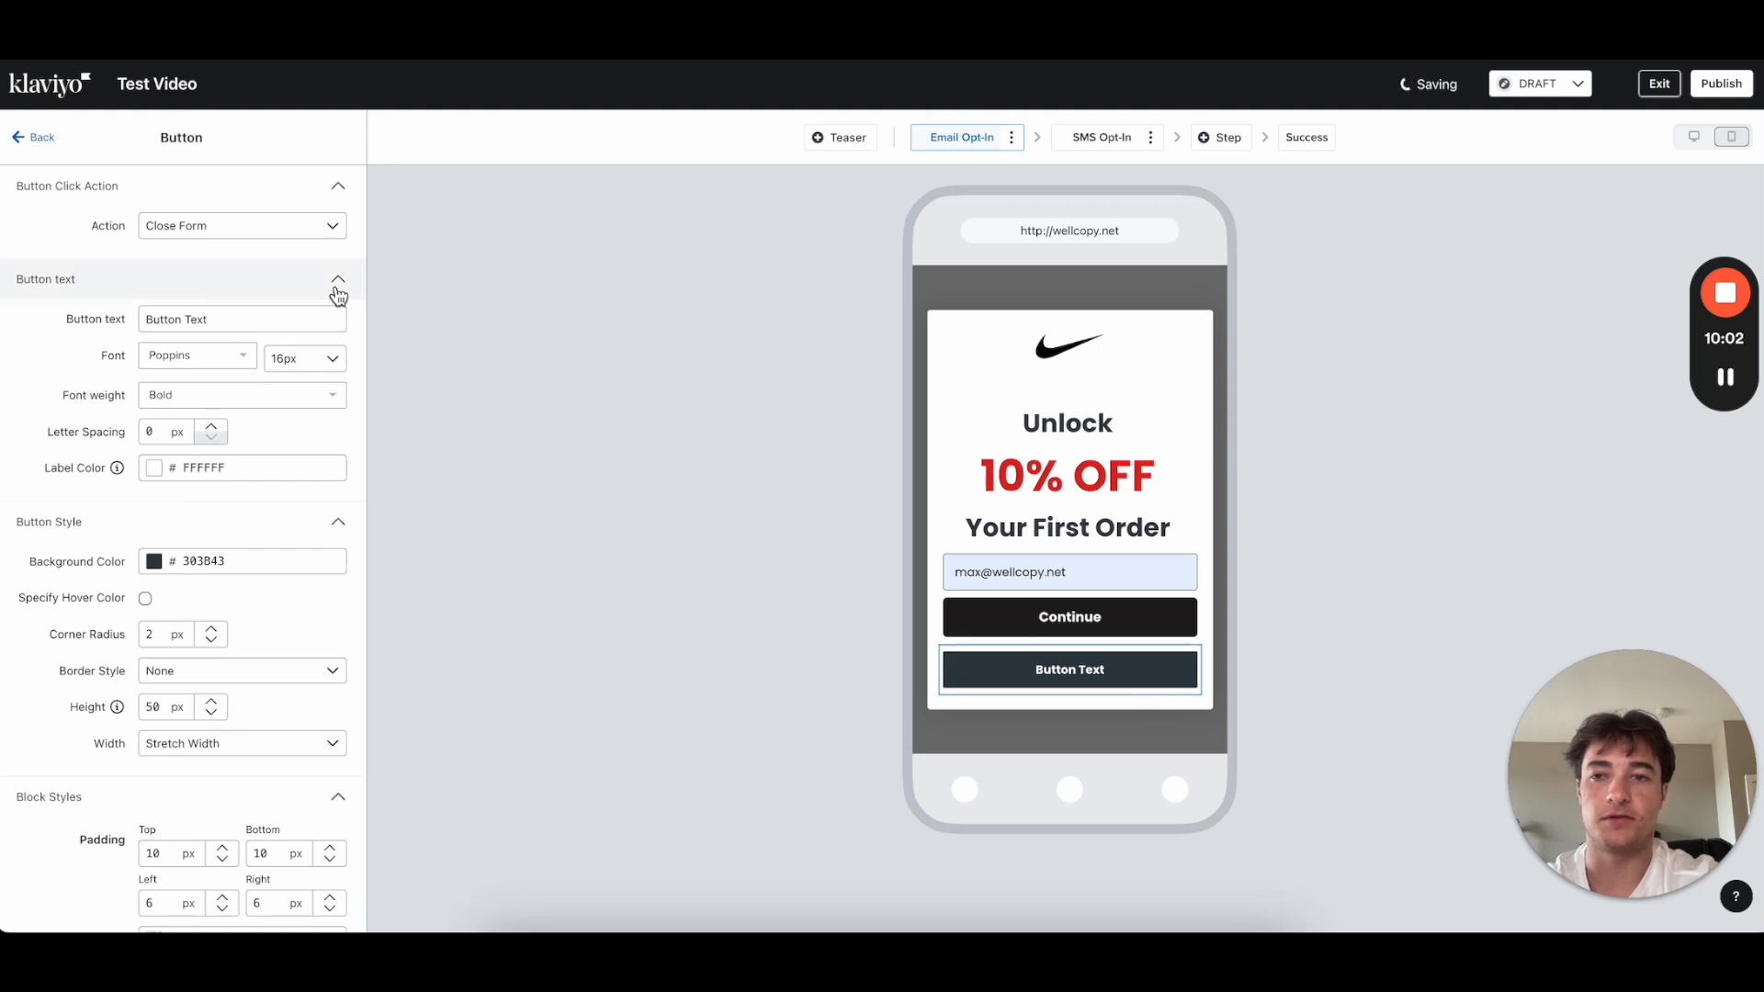
Step: Label the new button 'No thanks, close form'
click(145, 319)
drag(260, 323, 49, 328)
text(No than)
text(ks)
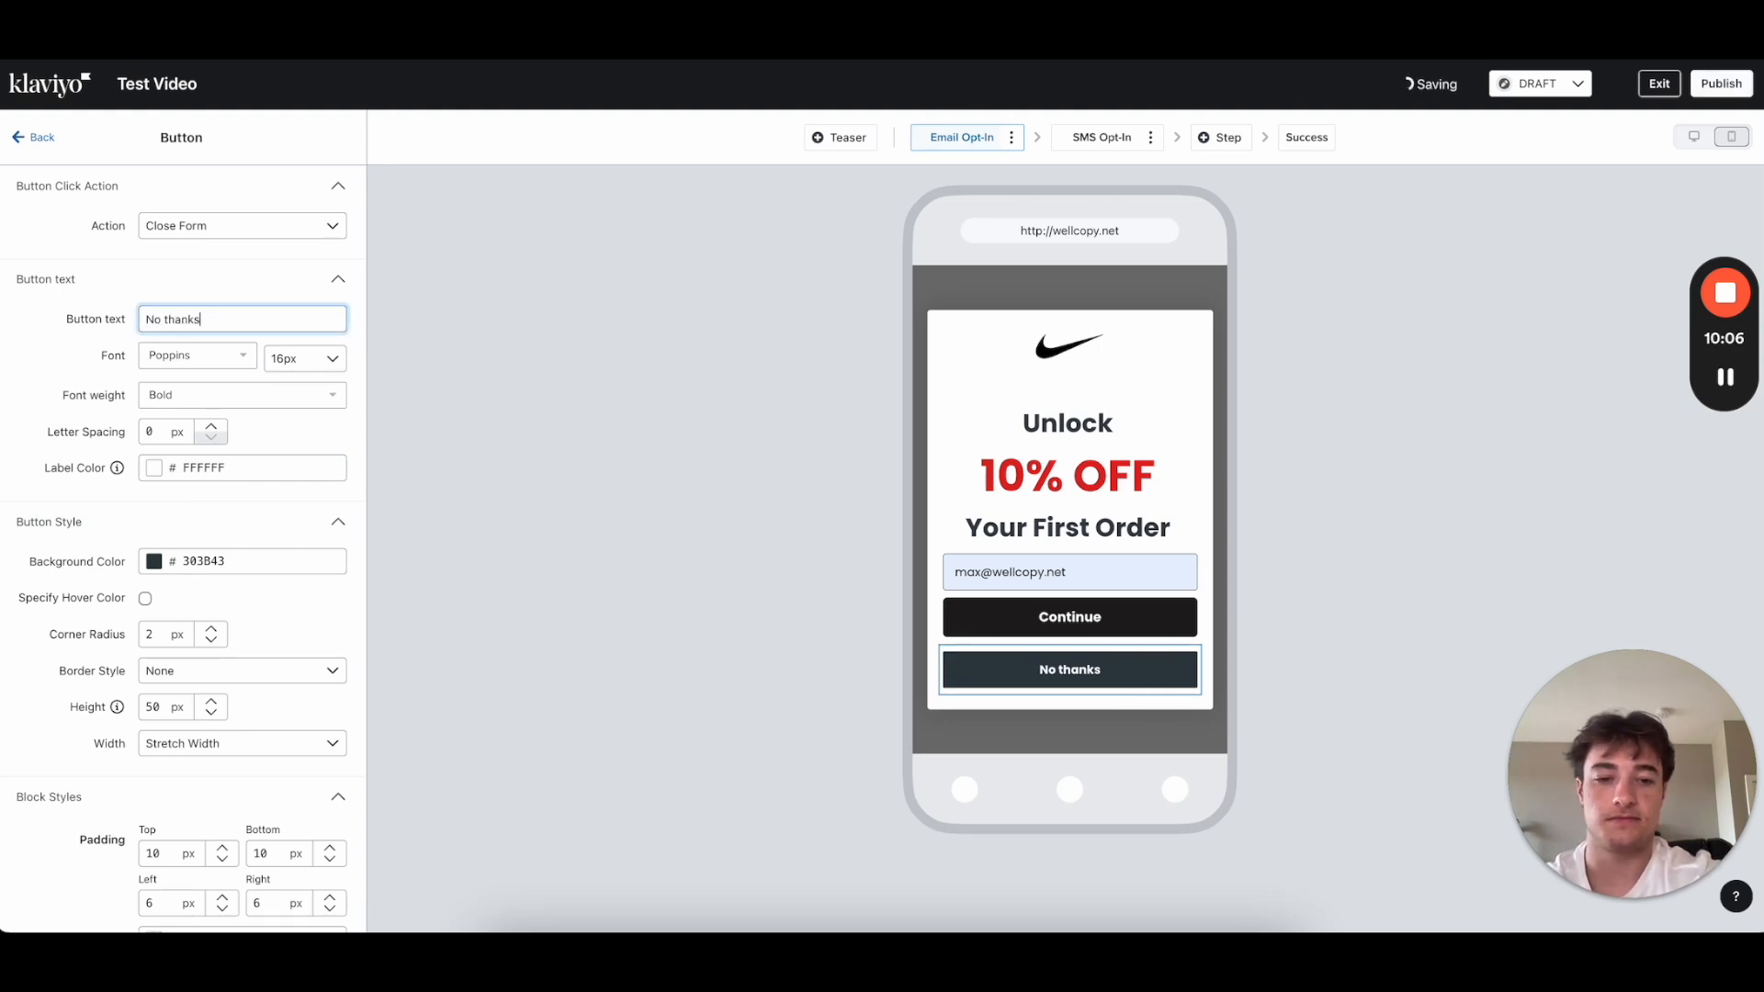
text(, close form)
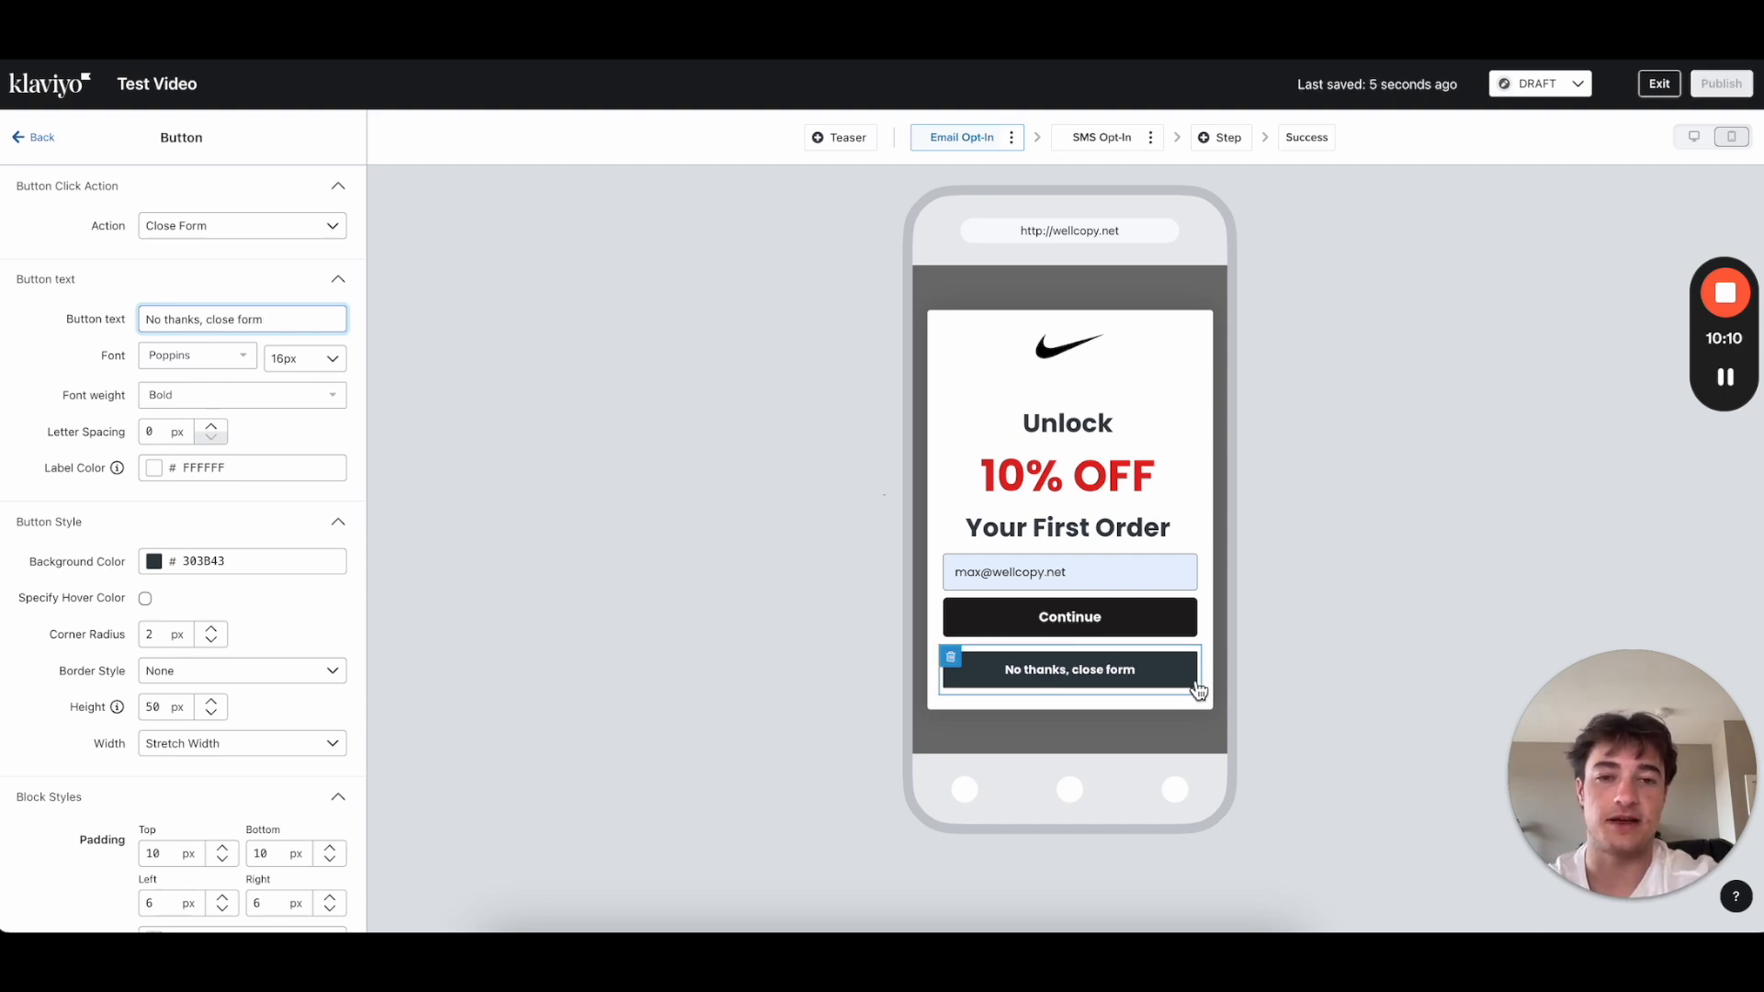
Step: Relabel the Continue button 'Claim 10% OFF >>', then select the No thanks button
click(1057, 648)
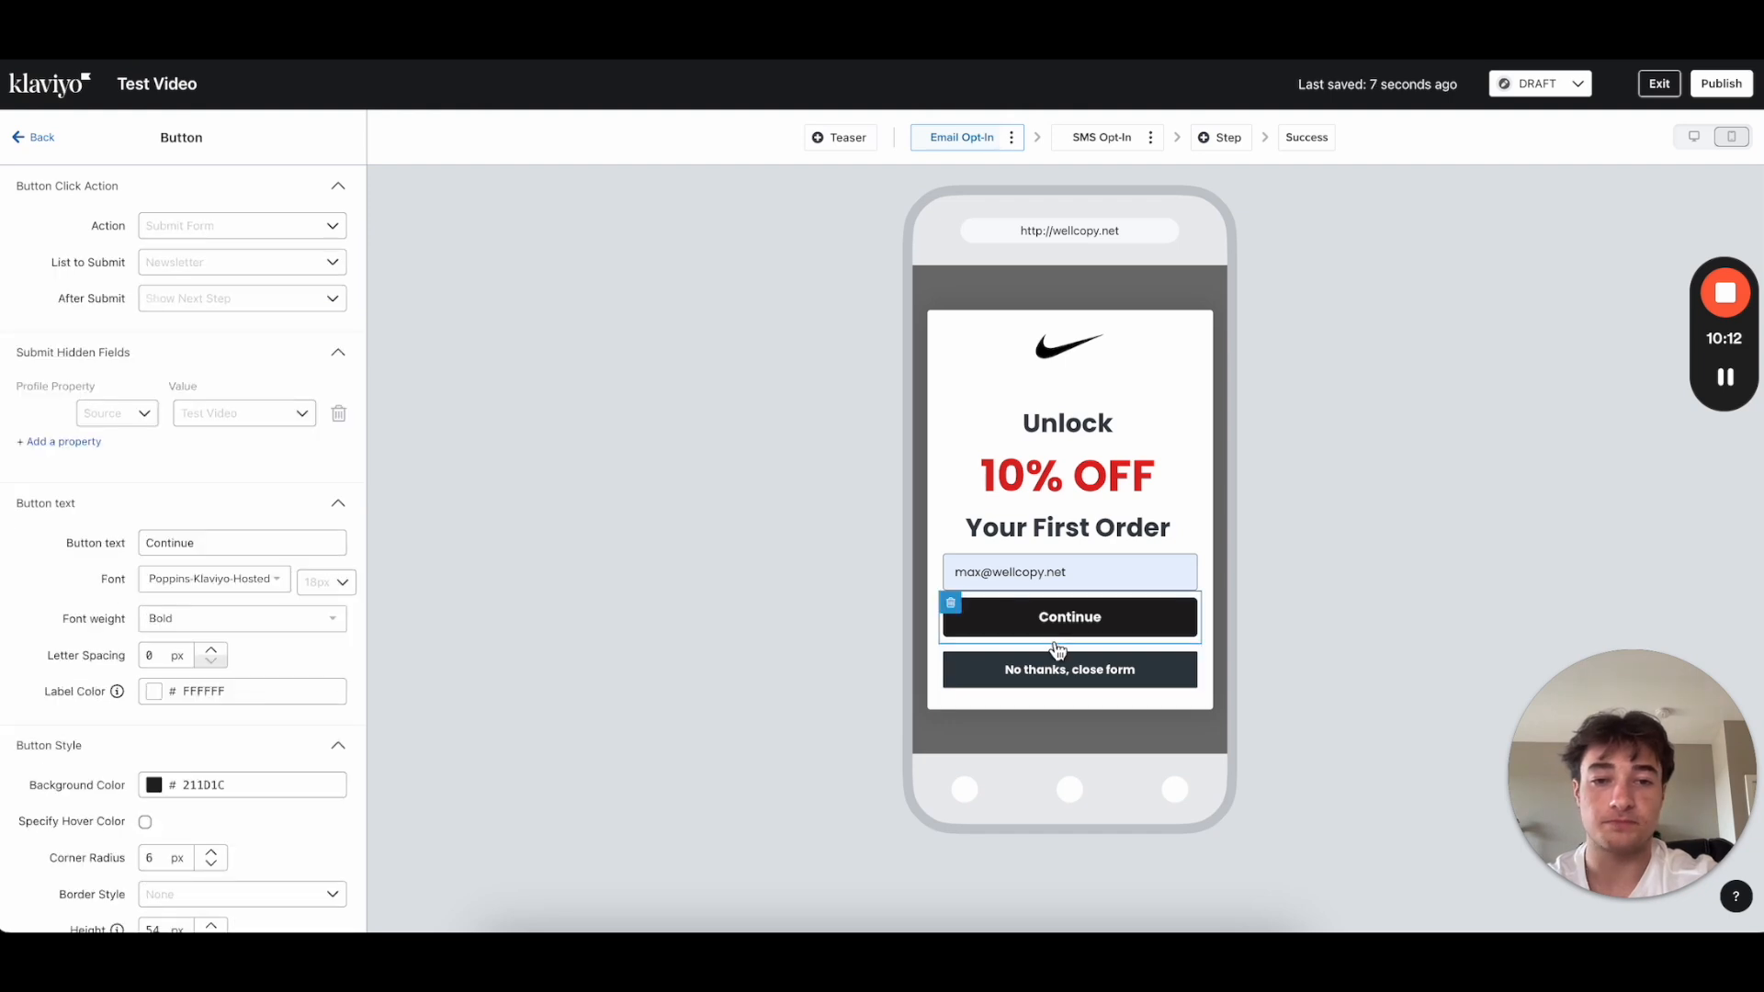
drag(238, 541, 31, 550)
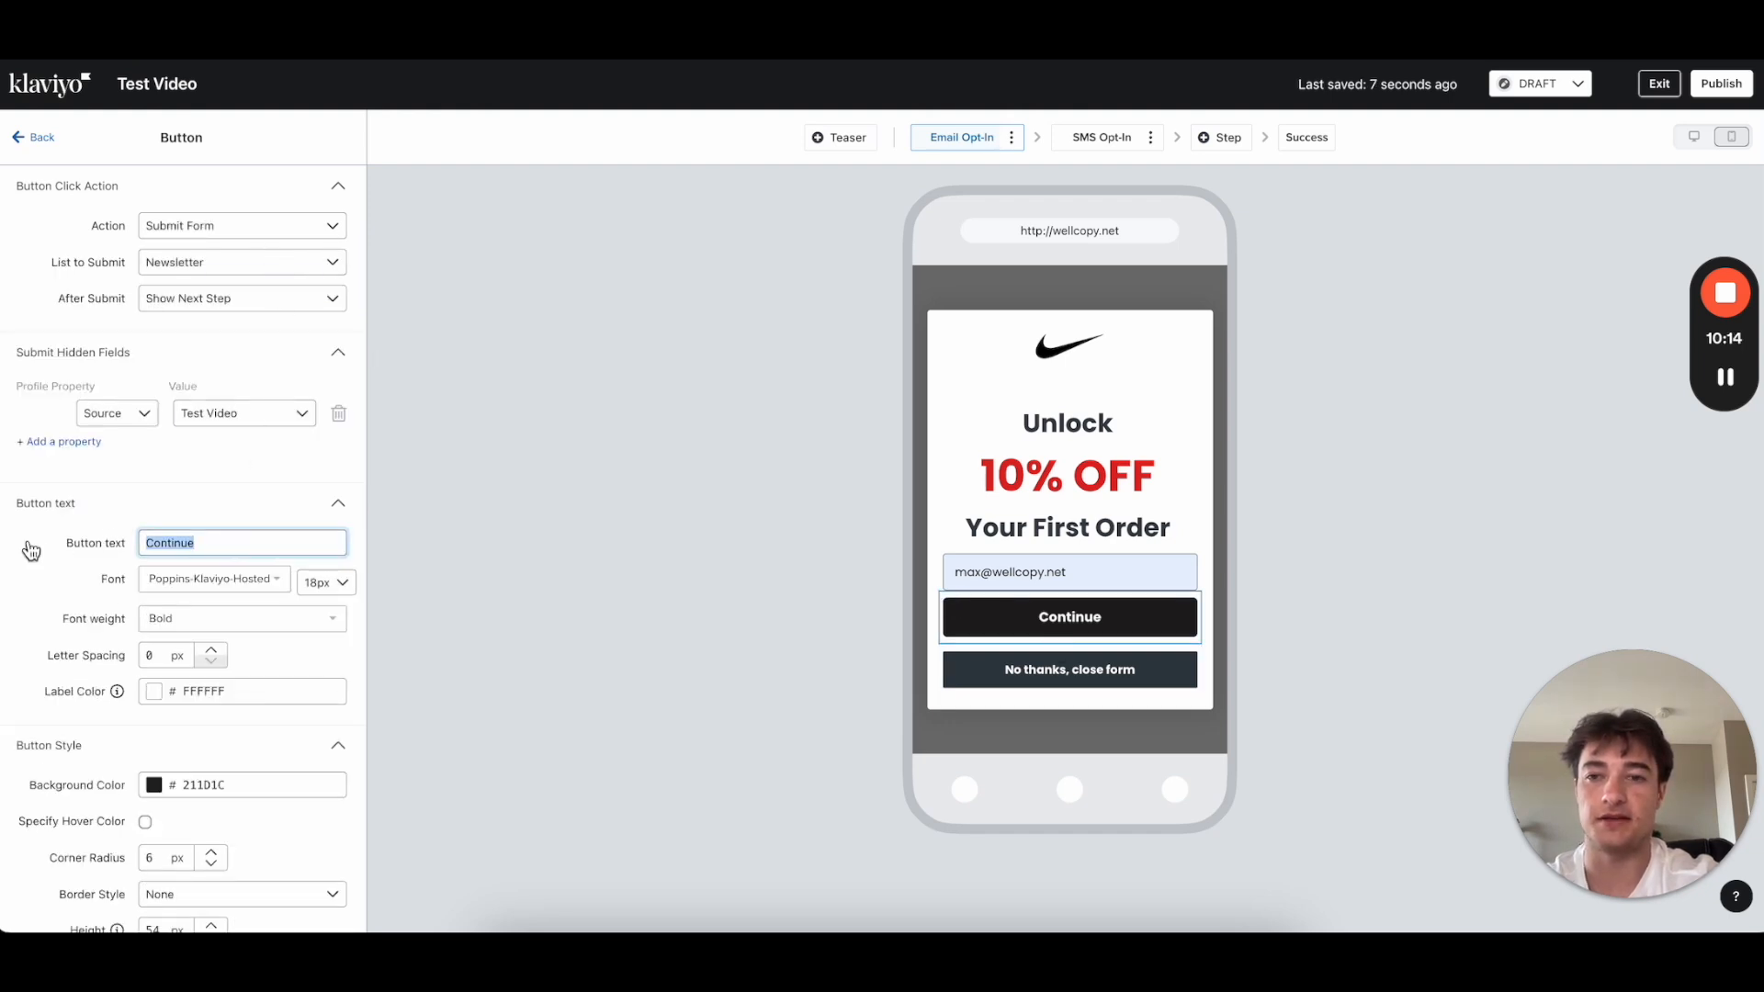
text(Claim 10% OFF >>)
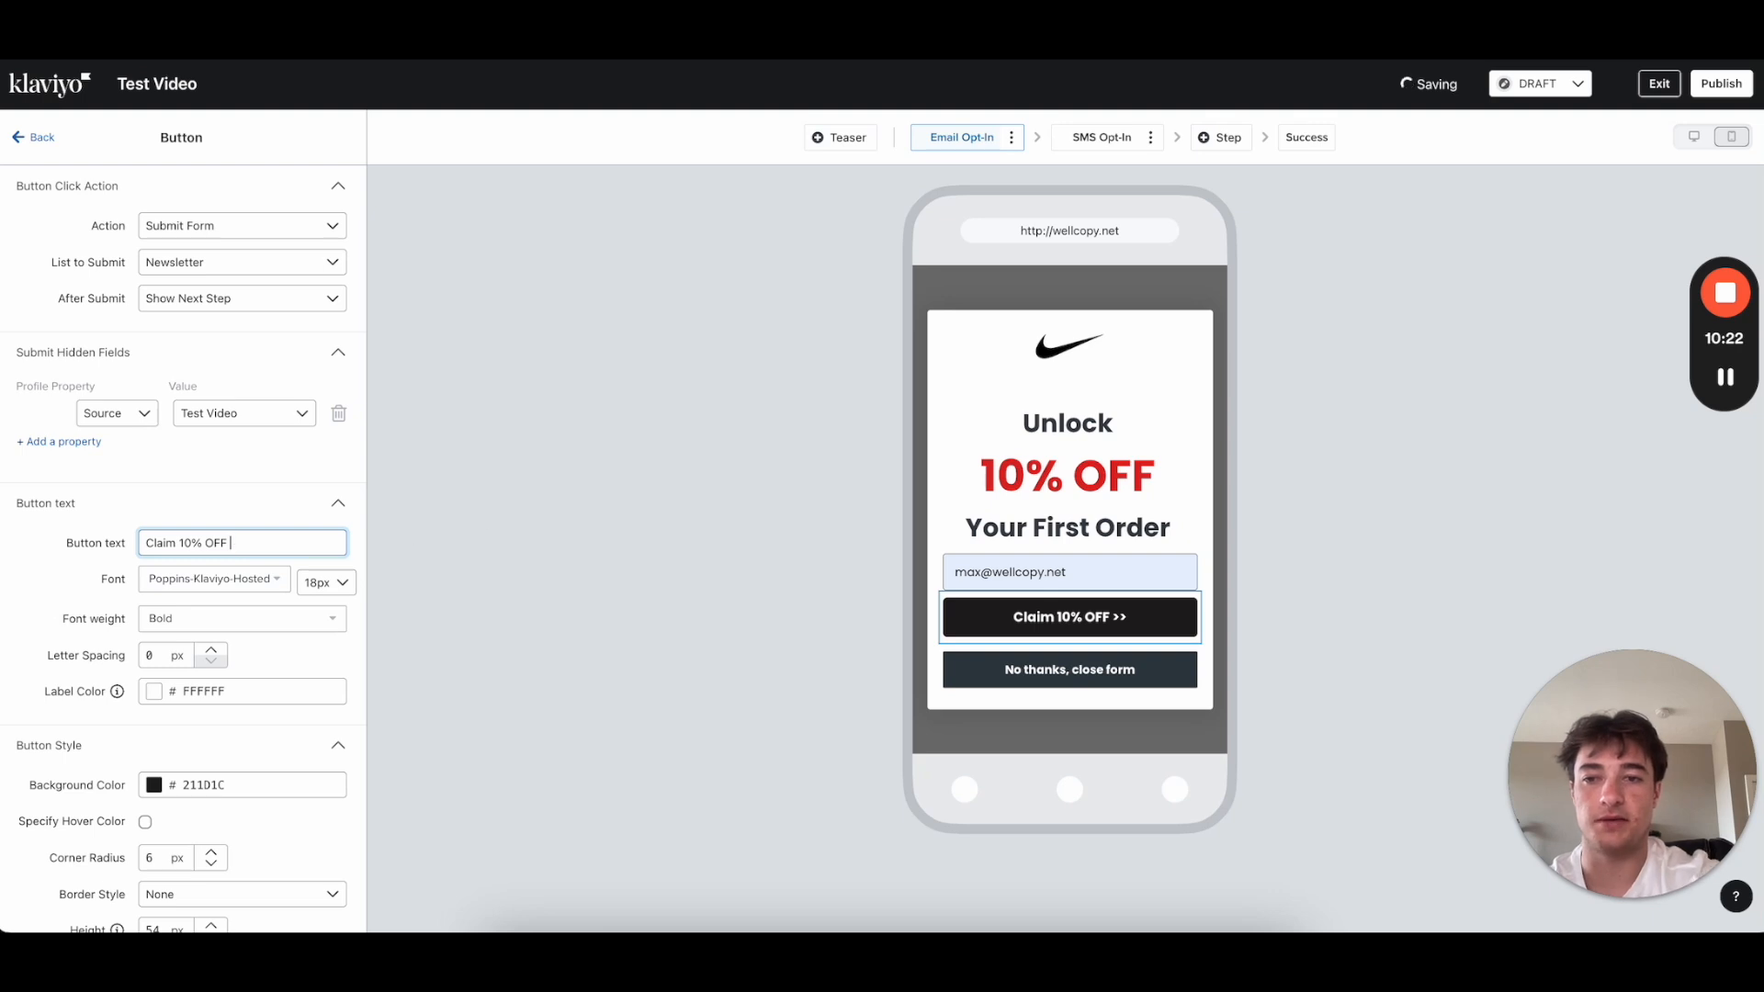
click(30, 561)
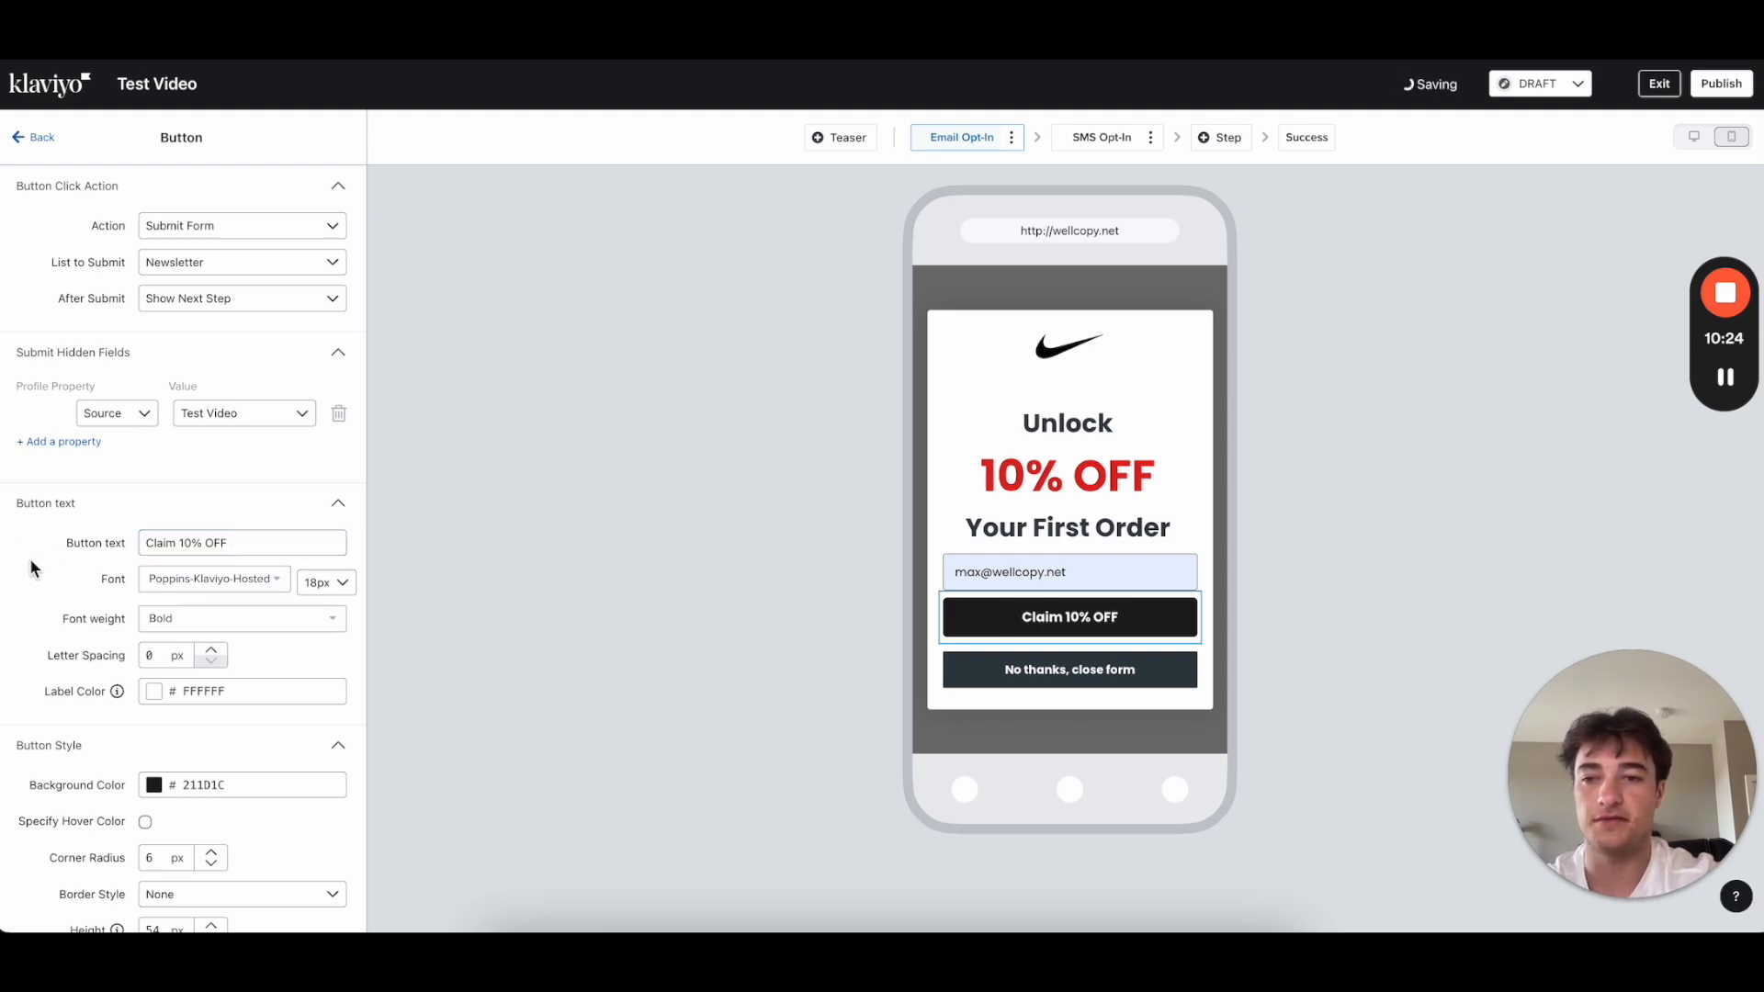
scroll(287, 692, down, 2)
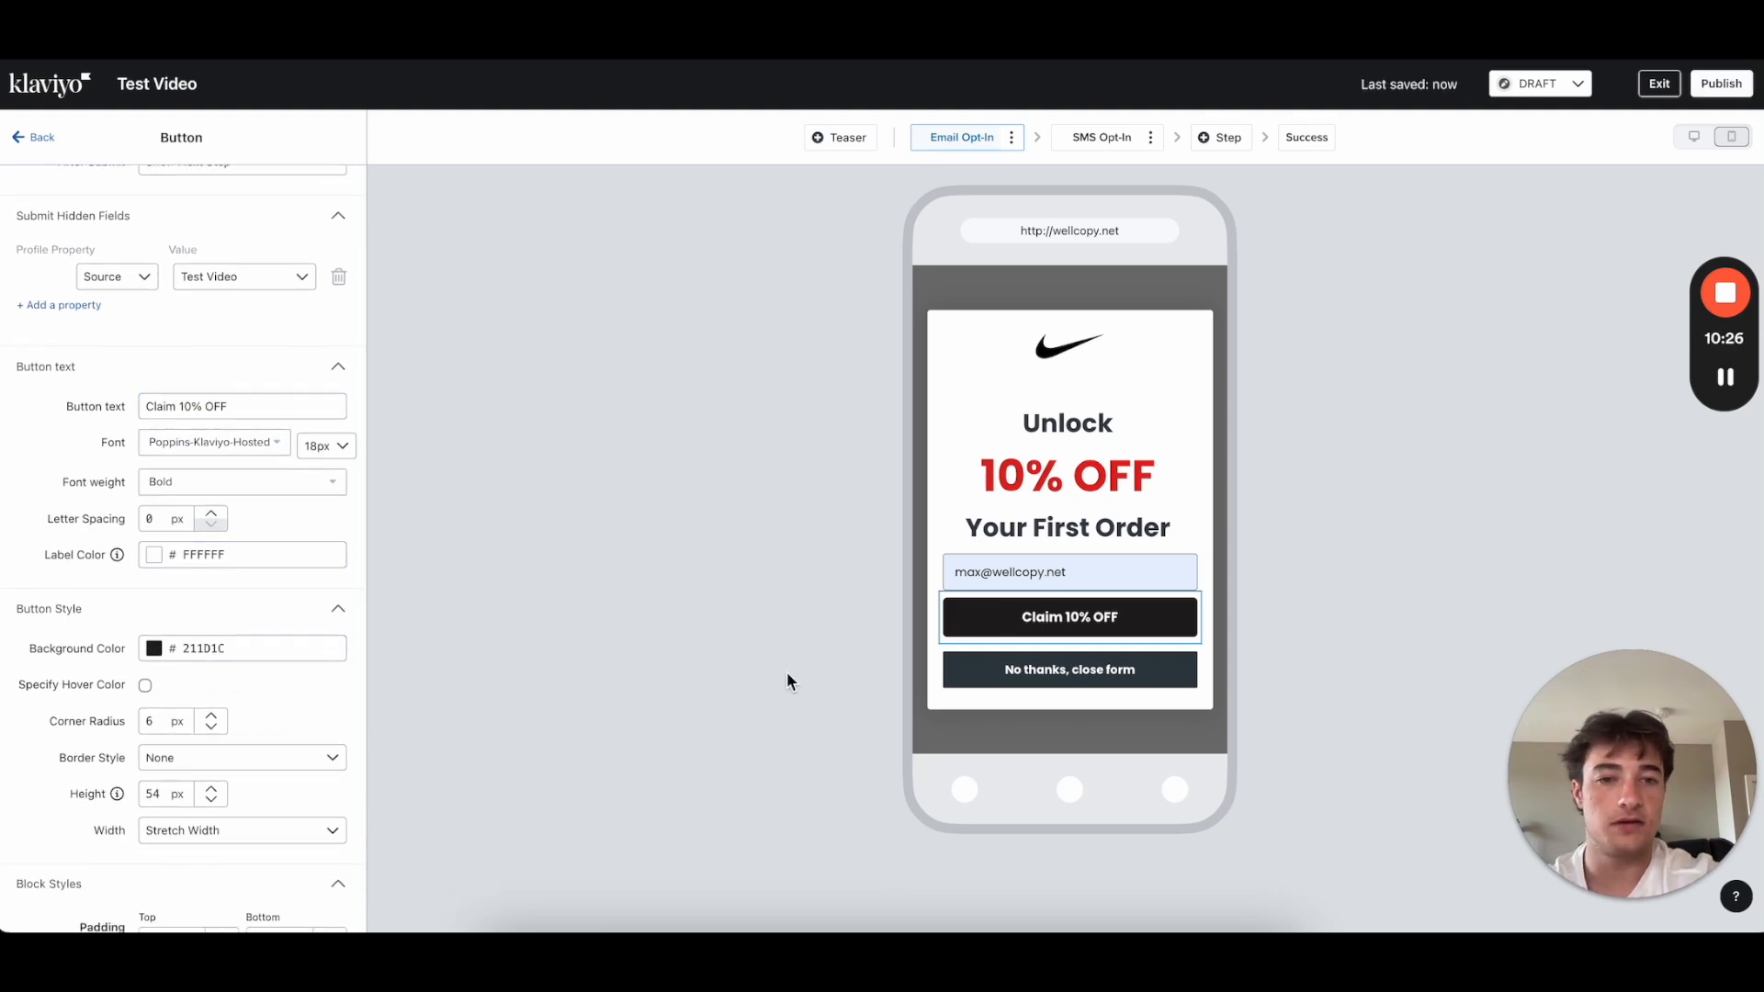
click(1031, 678)
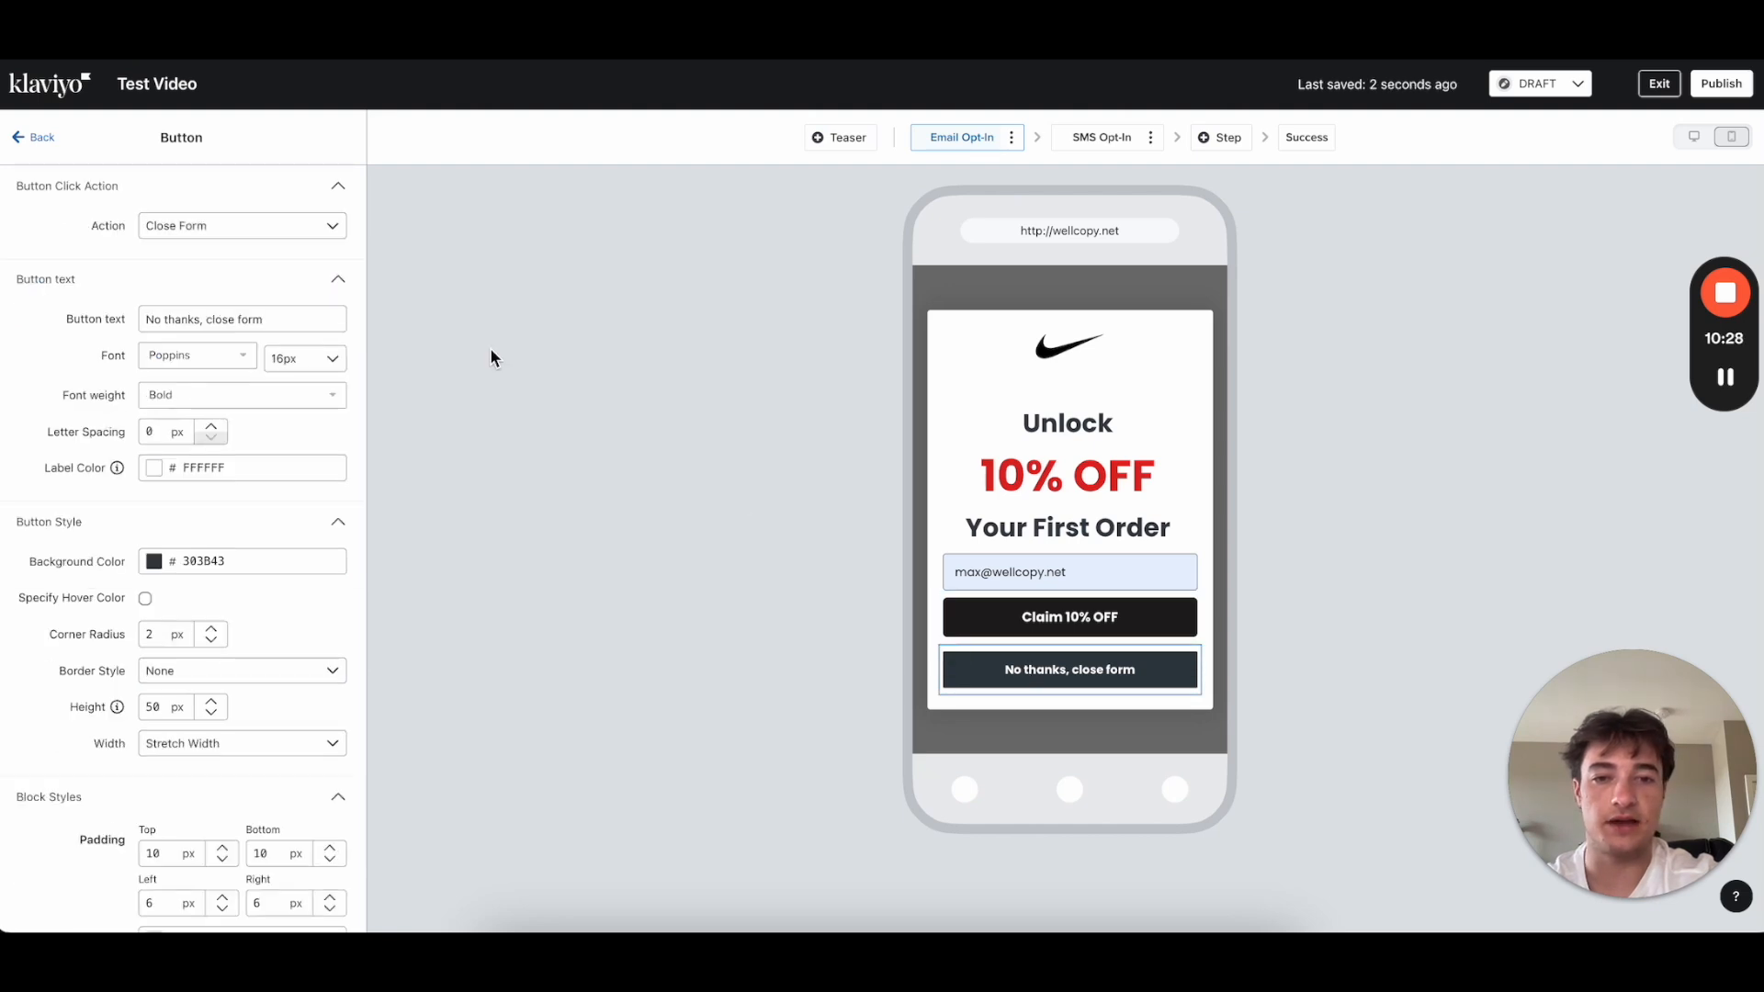
Step: Make the No thanks button's background fully transparent by setting its alpha to 0
scroll(287, 689, down, 1)
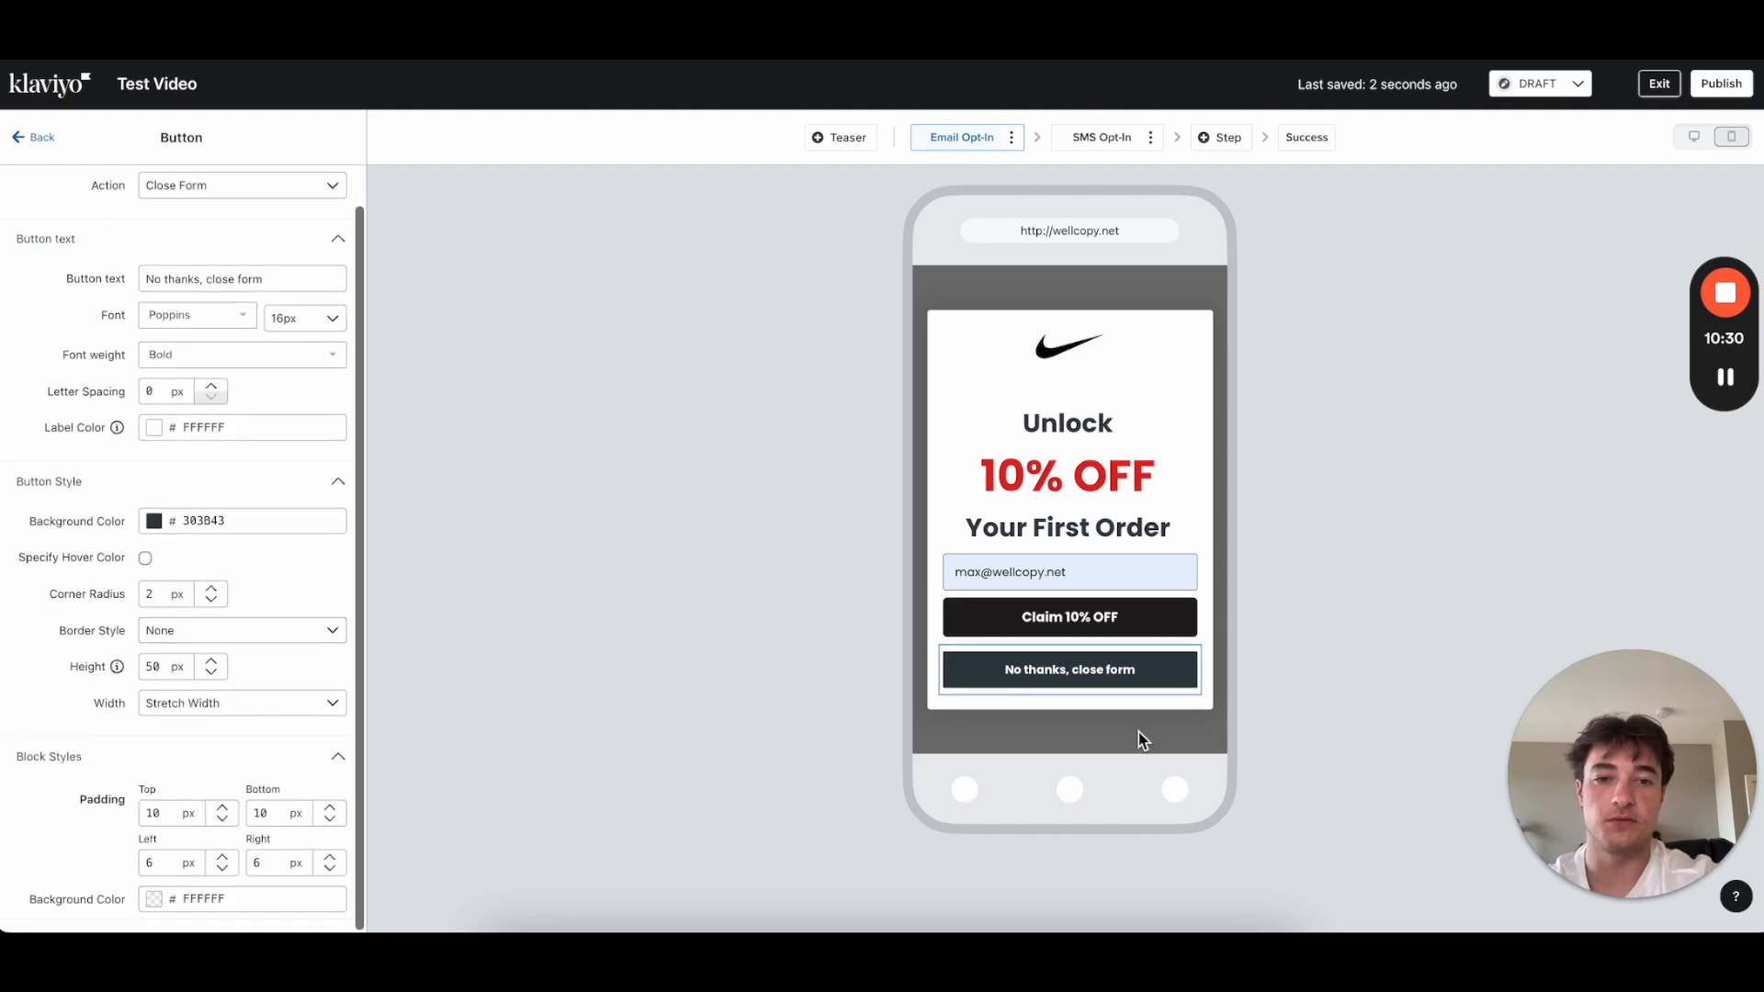
click(154, 522)
drag(213, 697, 110, 696)
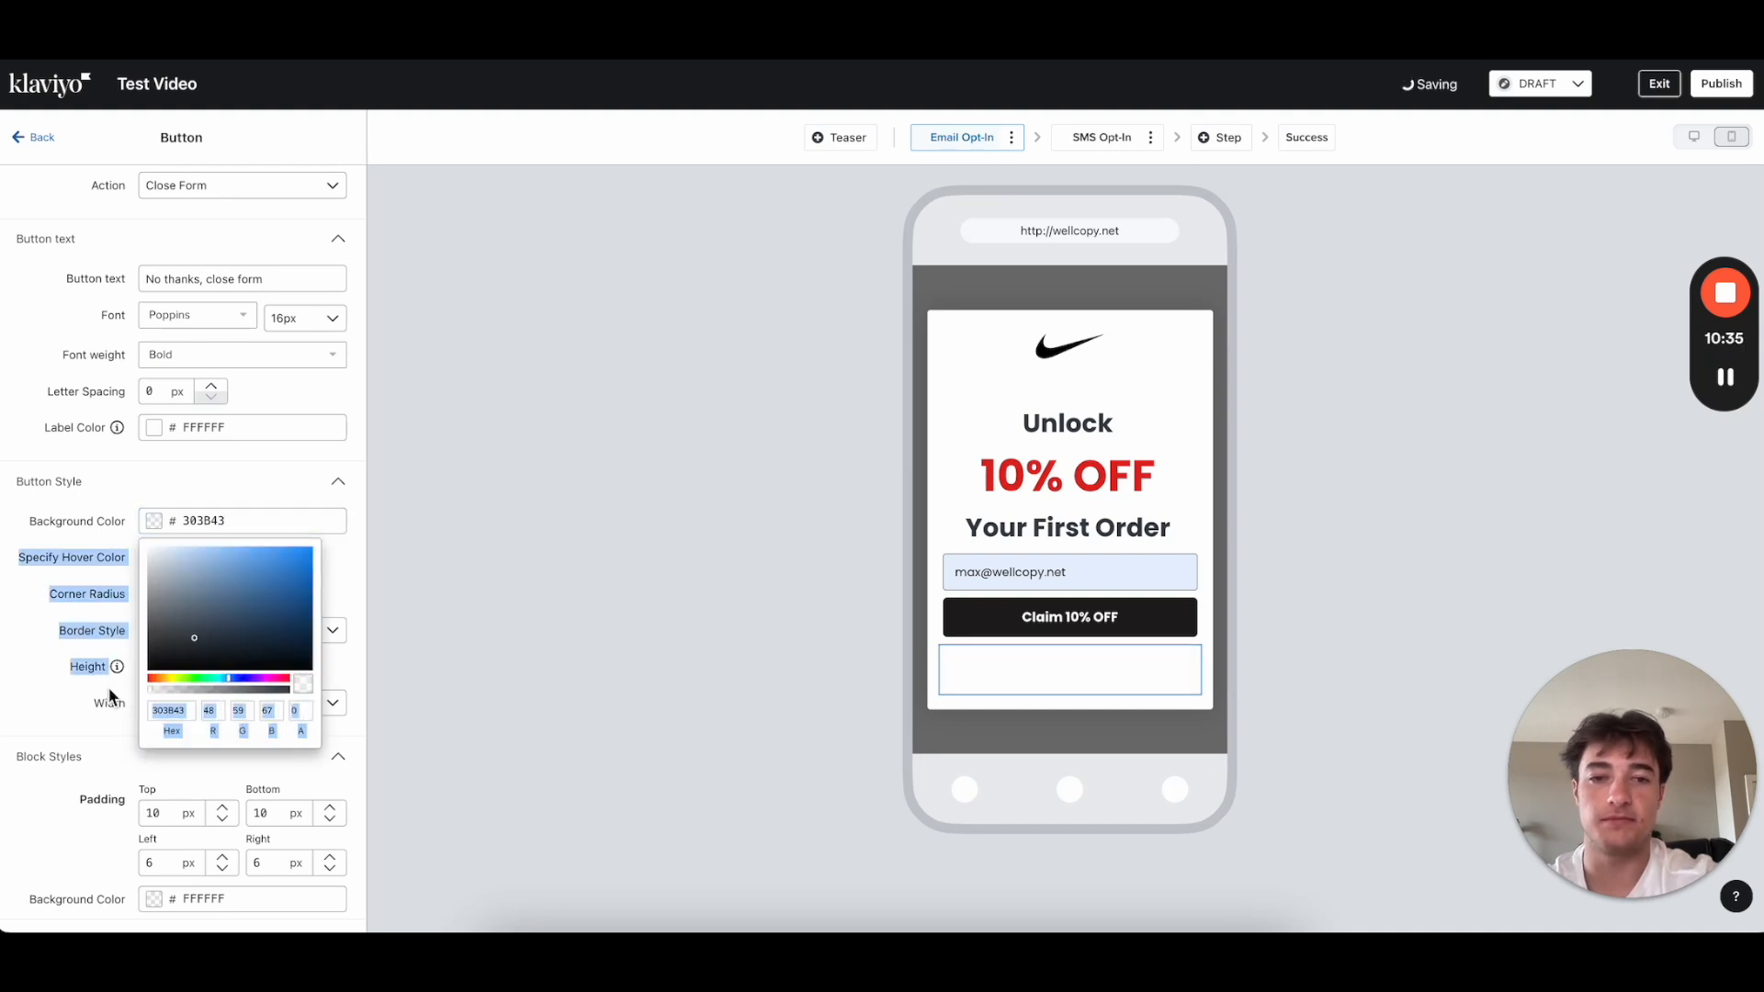
click(153, 522)
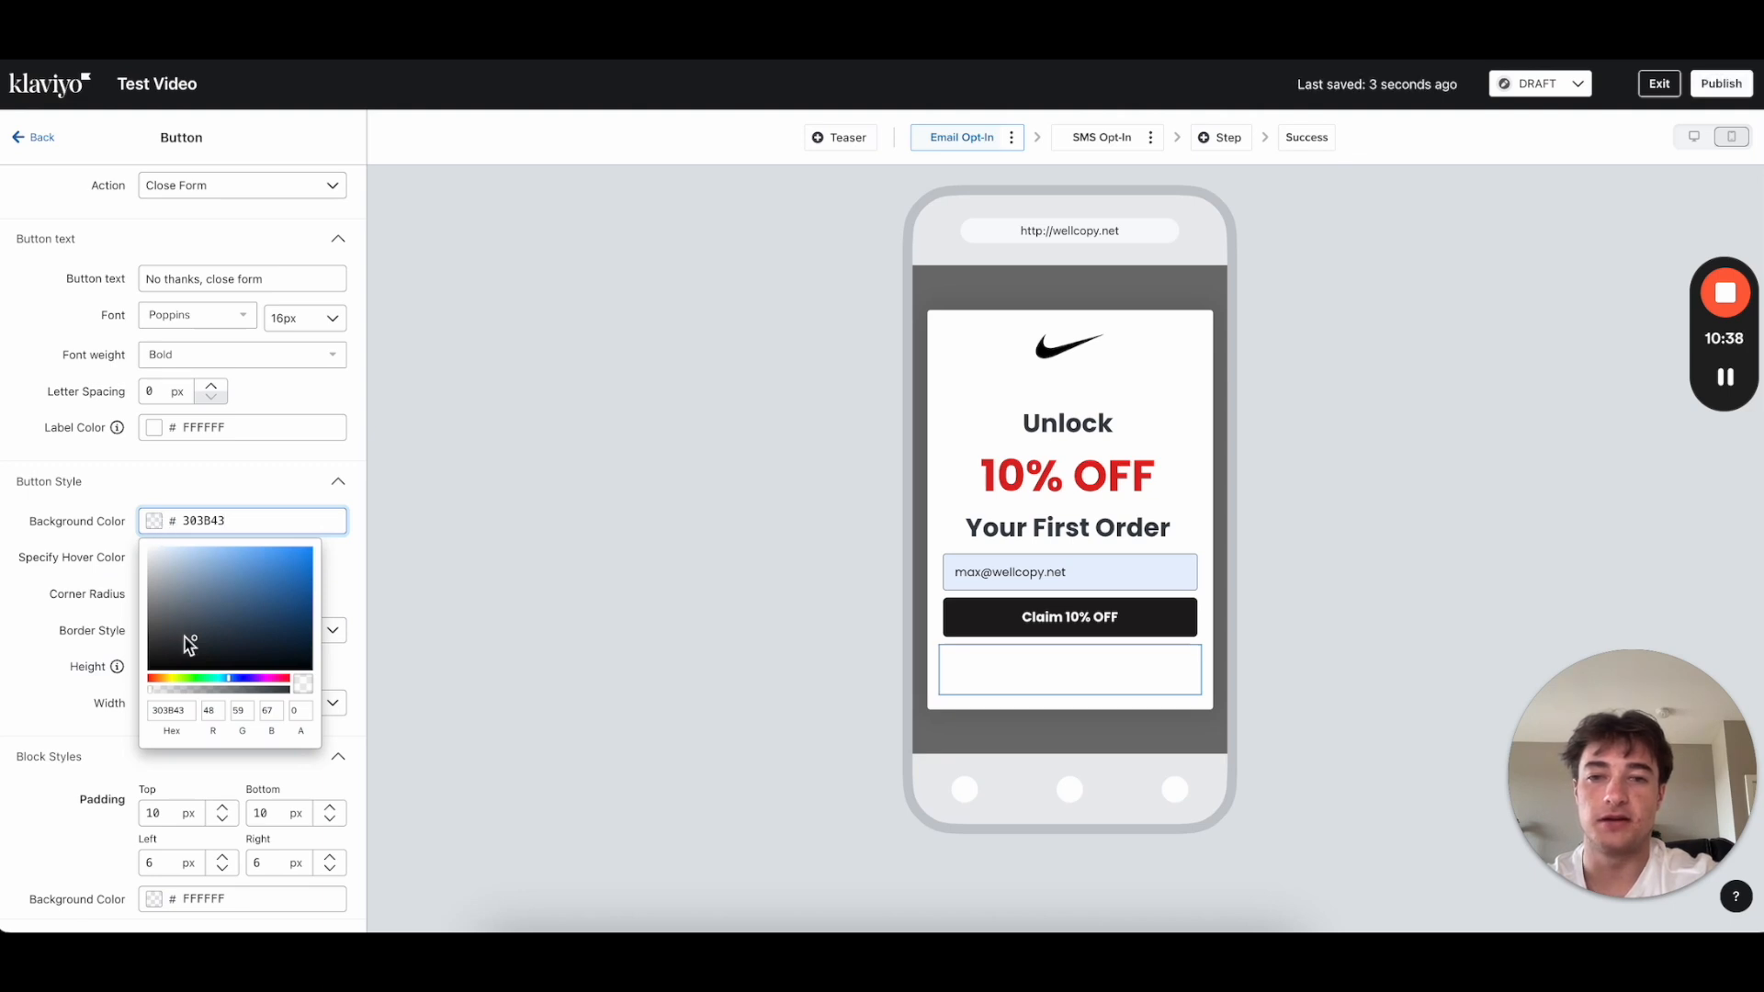
click(36, 676)
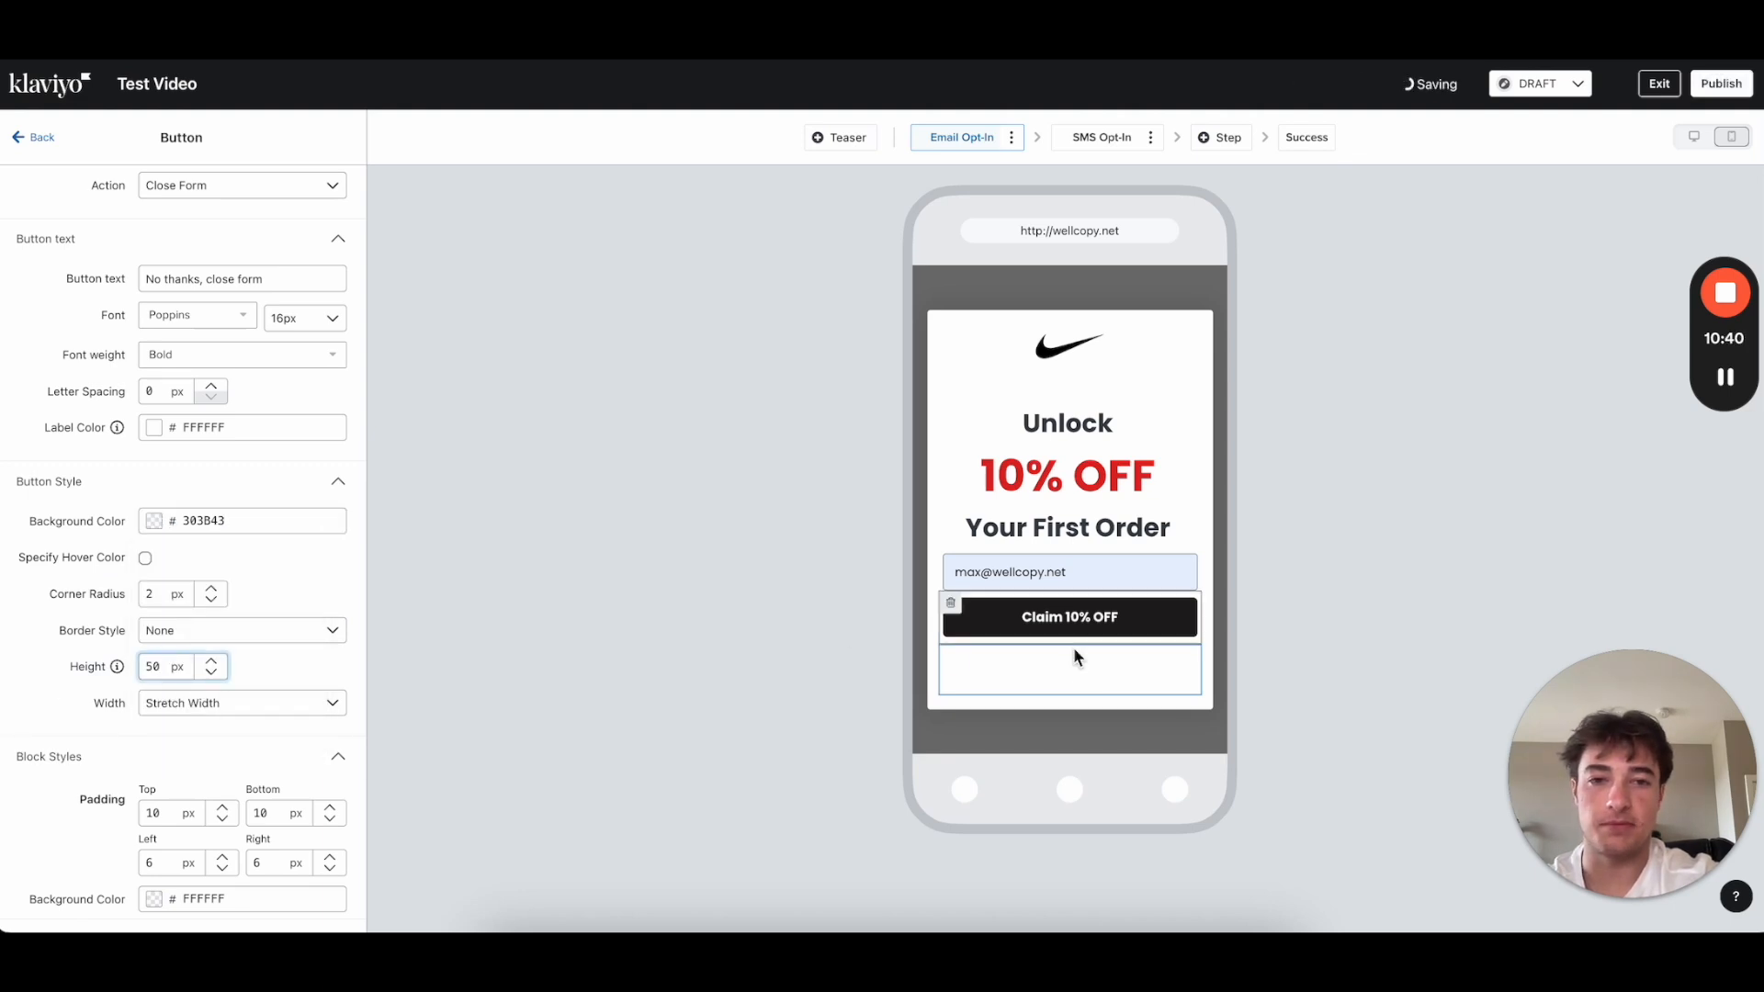
Step: Set the No thanks button's label colour to black, 000000
scroll(152, 570, up, 1)
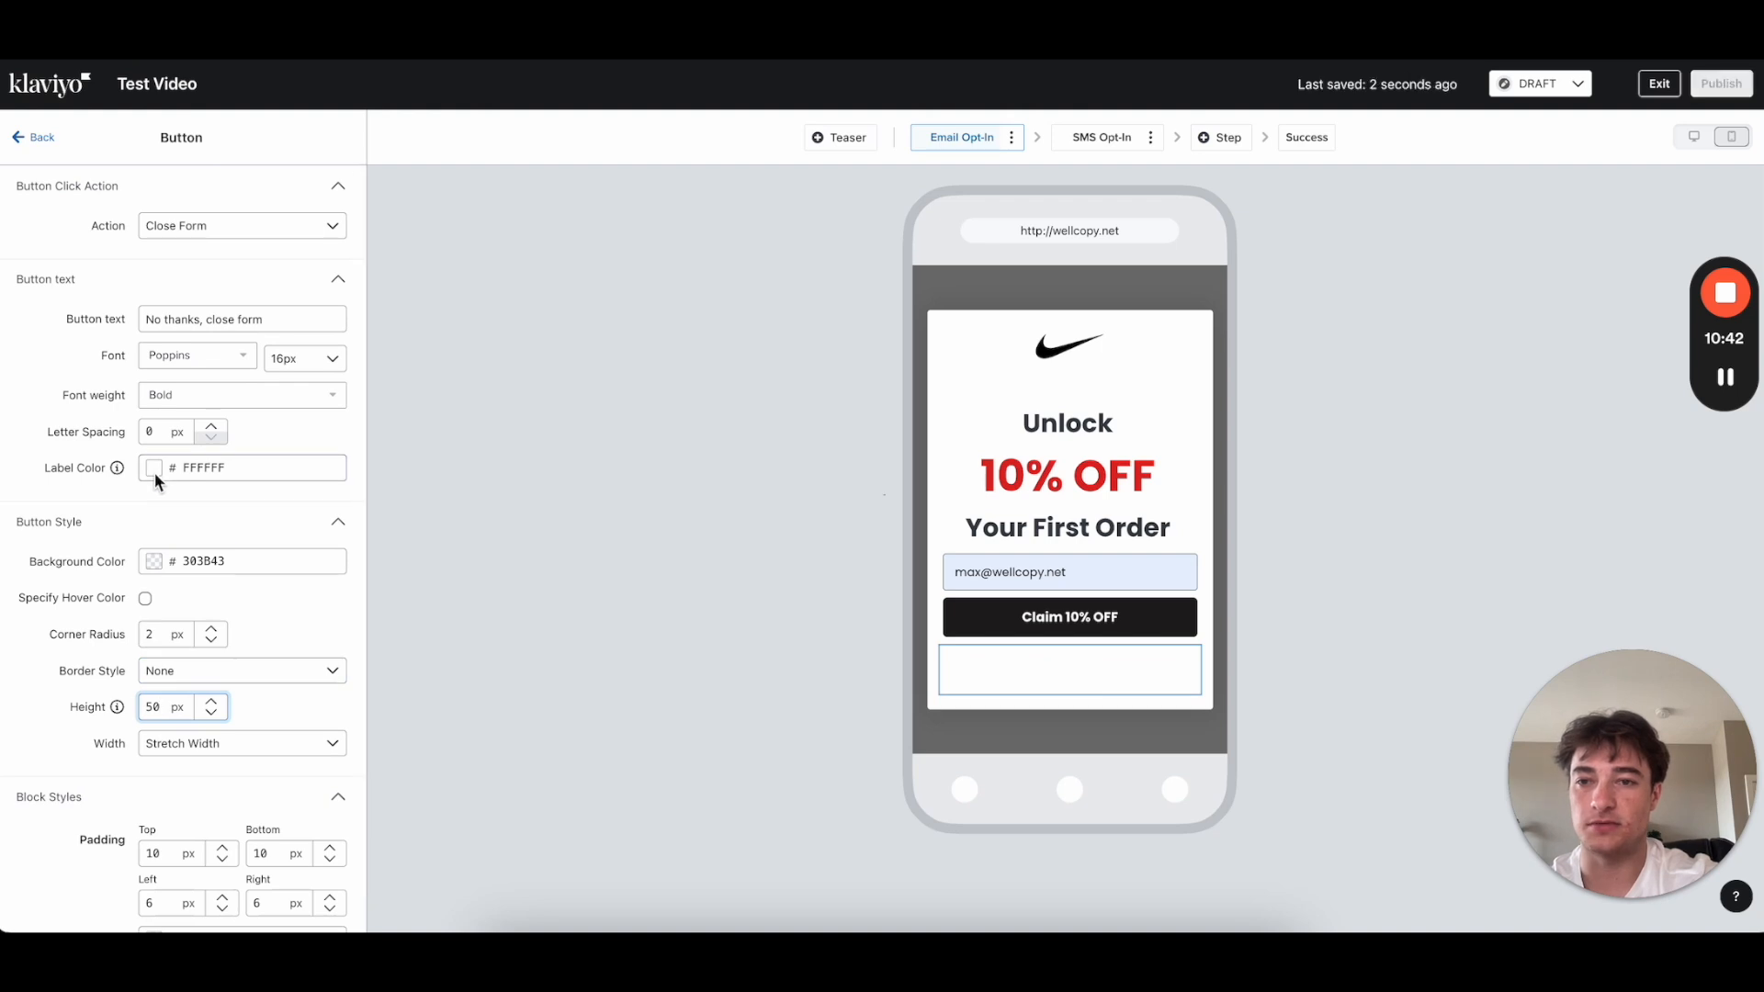
click(154, 472)
drag(165, 552, 121, 684)
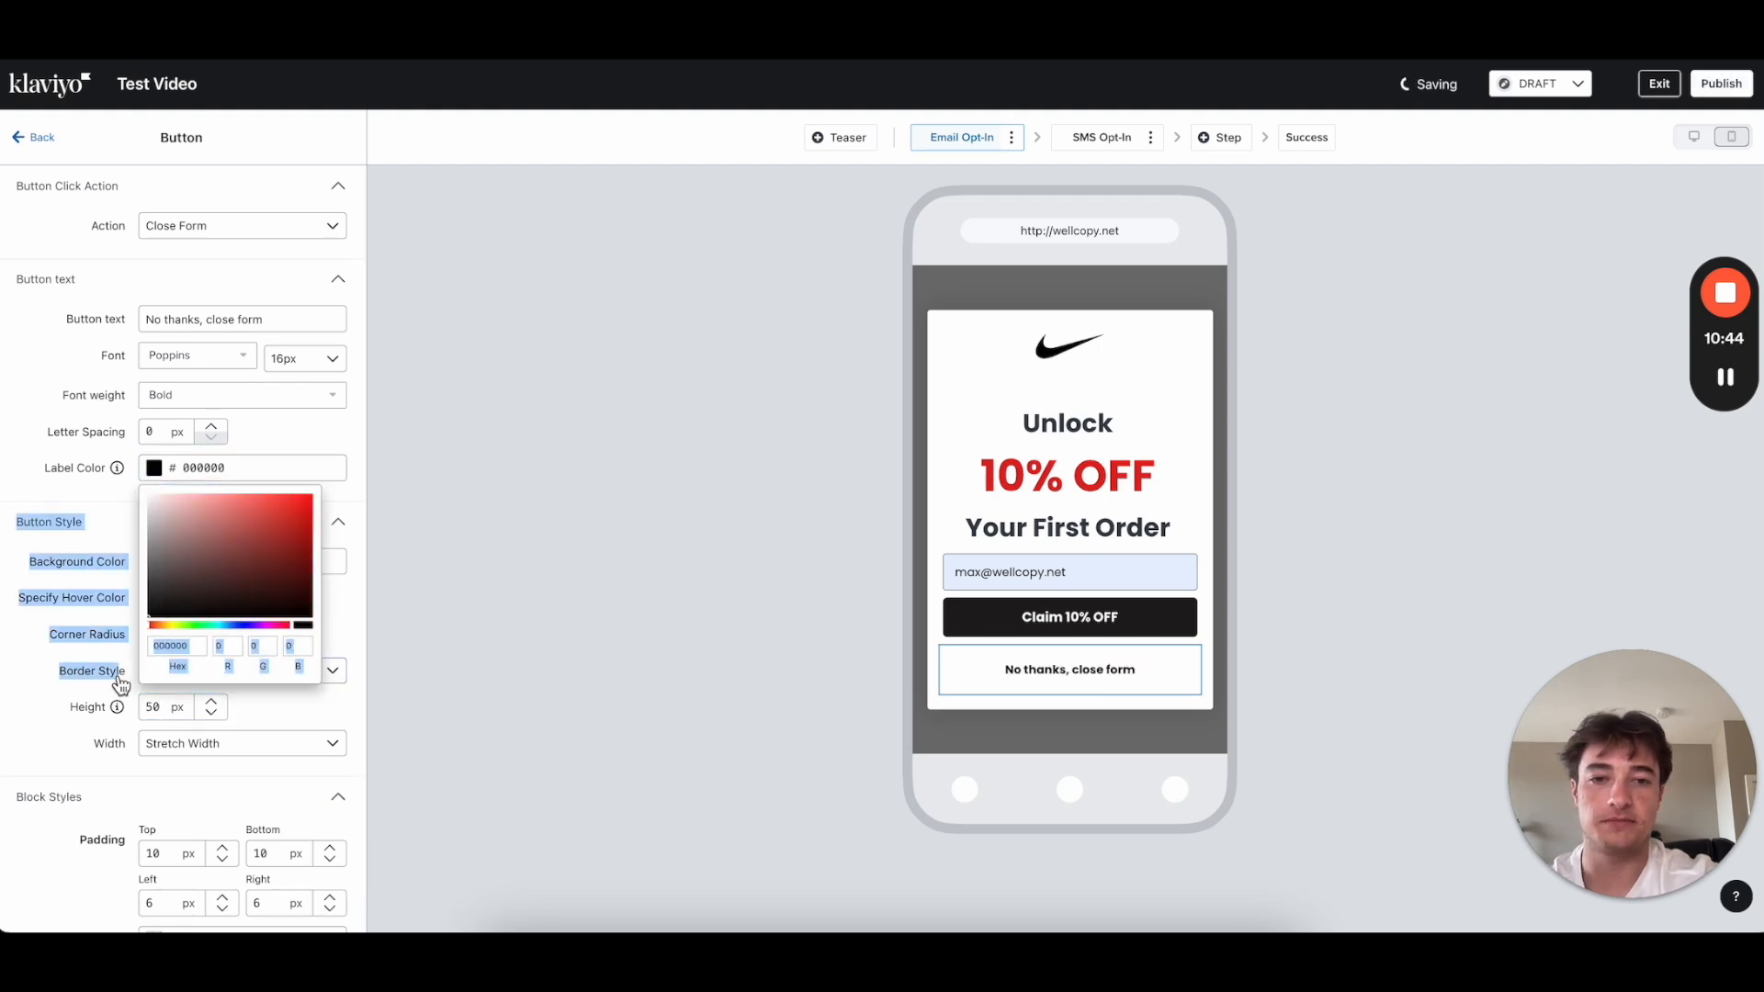
scroll(82, 597, down, 1)
click(699, 704)
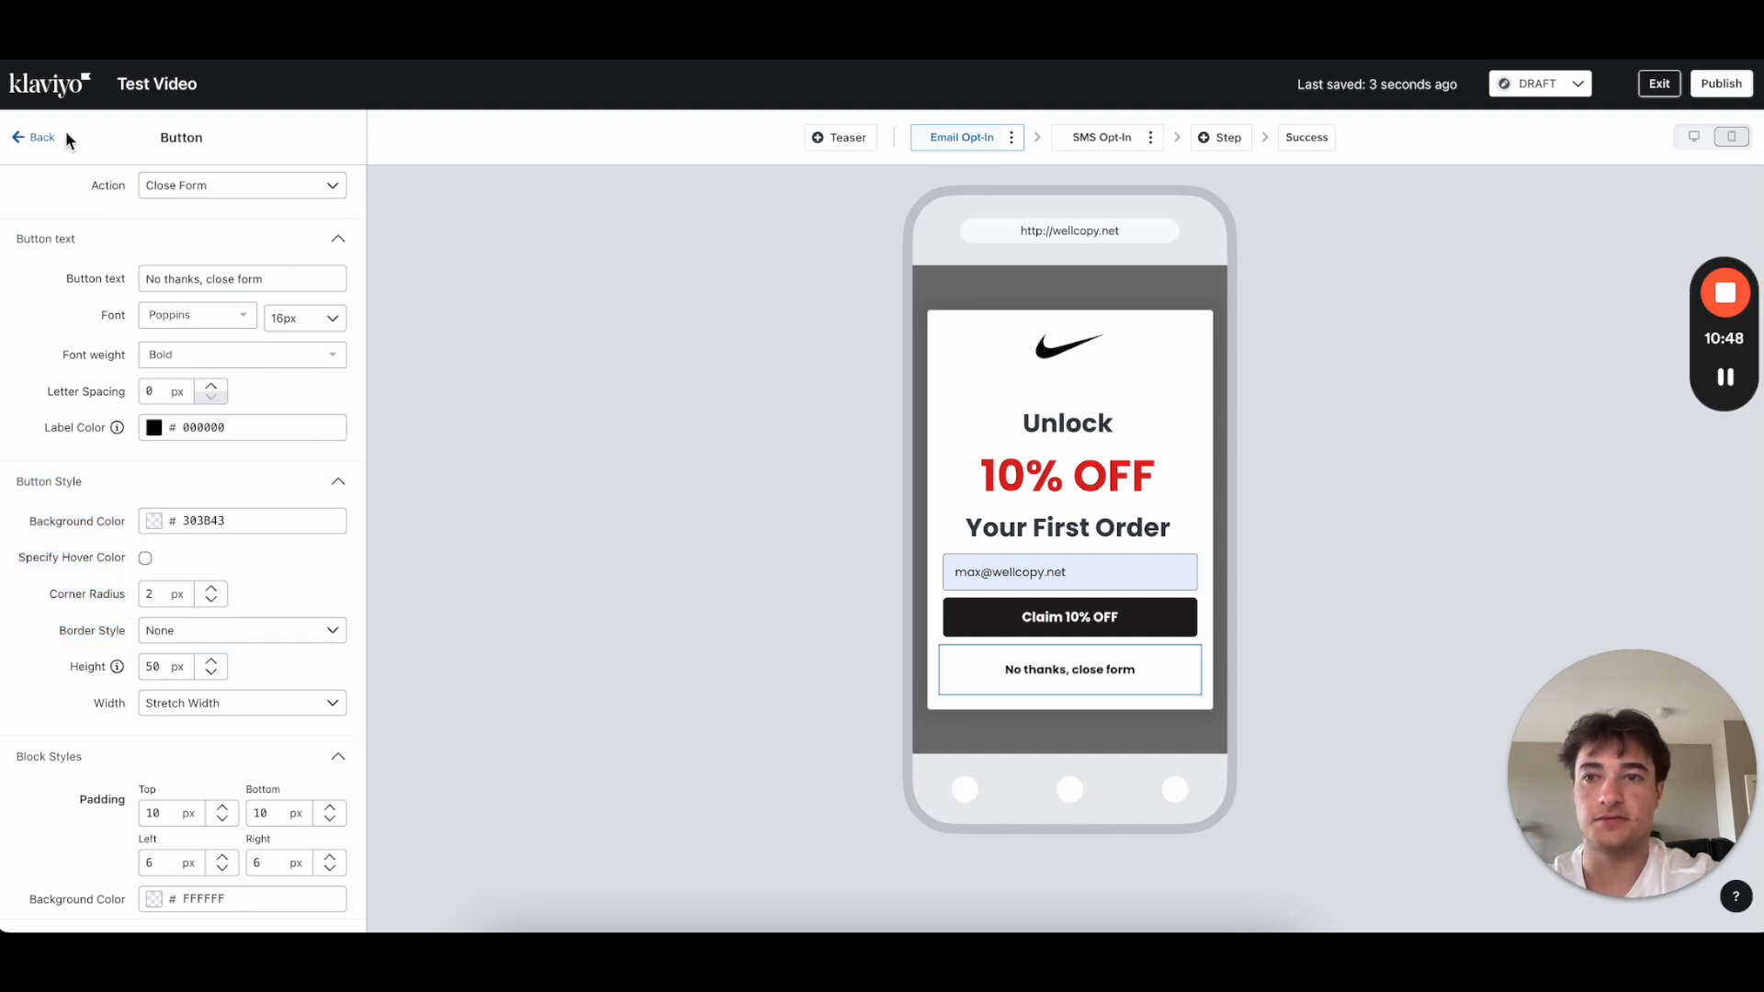
click(35, 138)
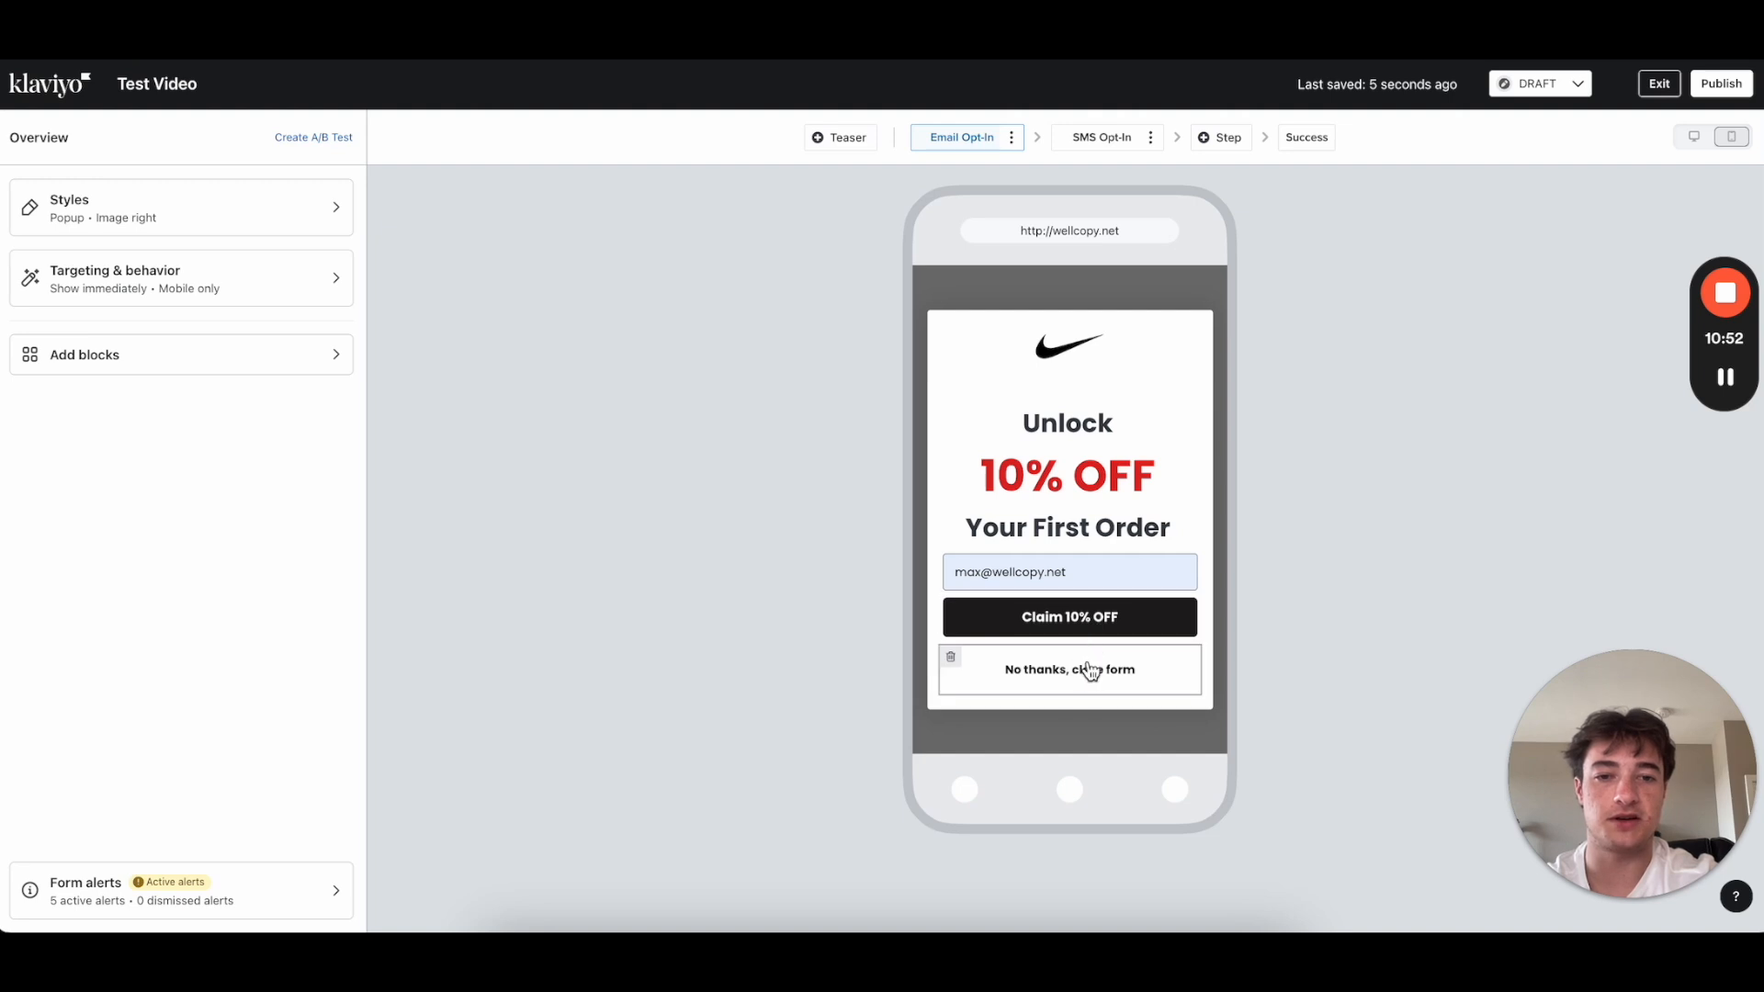
Step: Set the No thanks button's height to 30
click(1114, 669)
scroll(288, 599, down, 1)
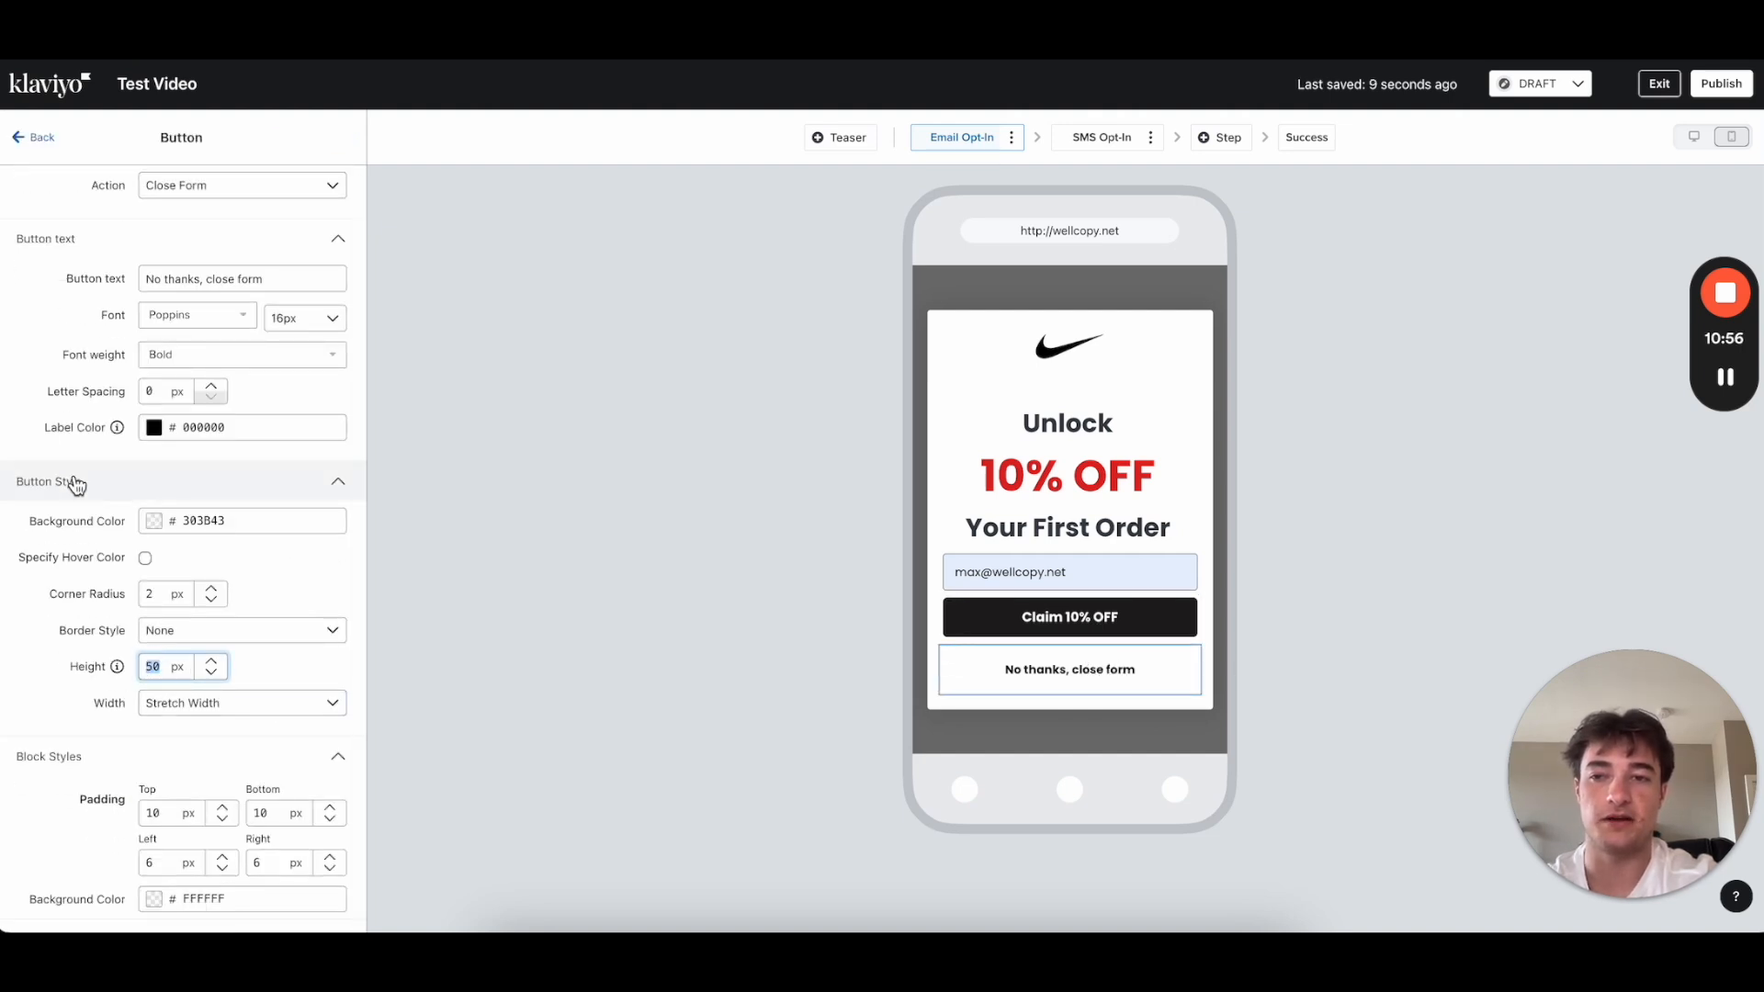
double_click(164, 668)
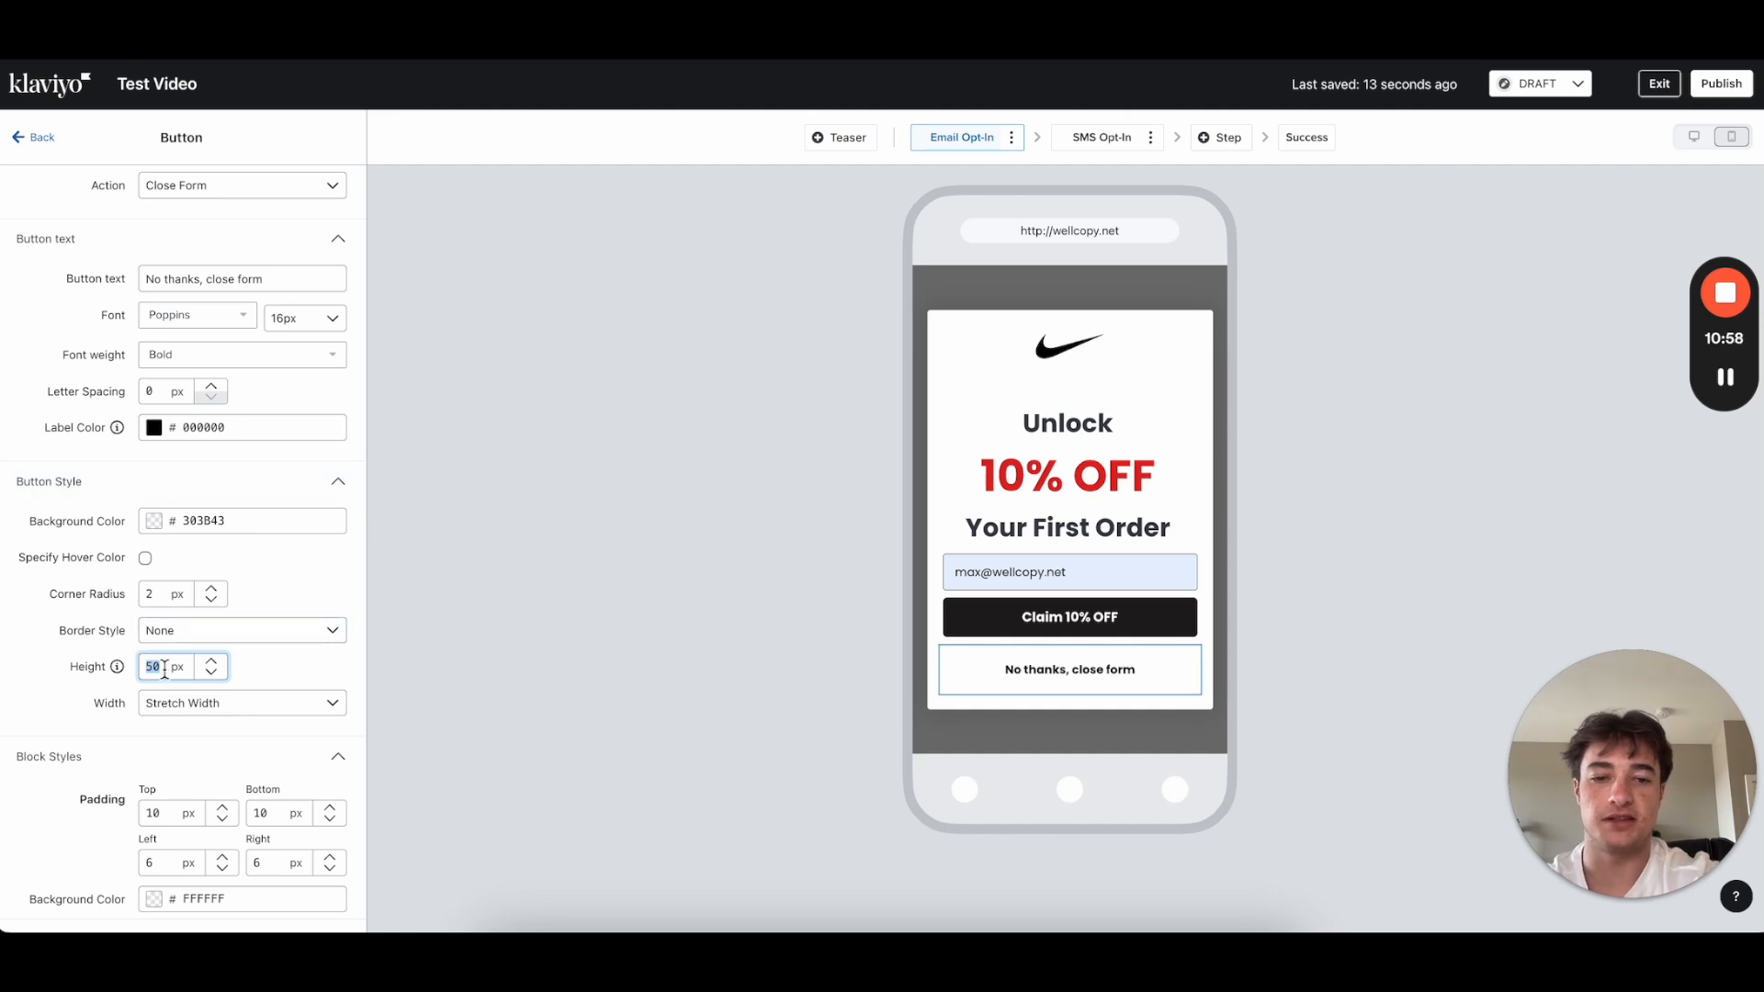
text(30)
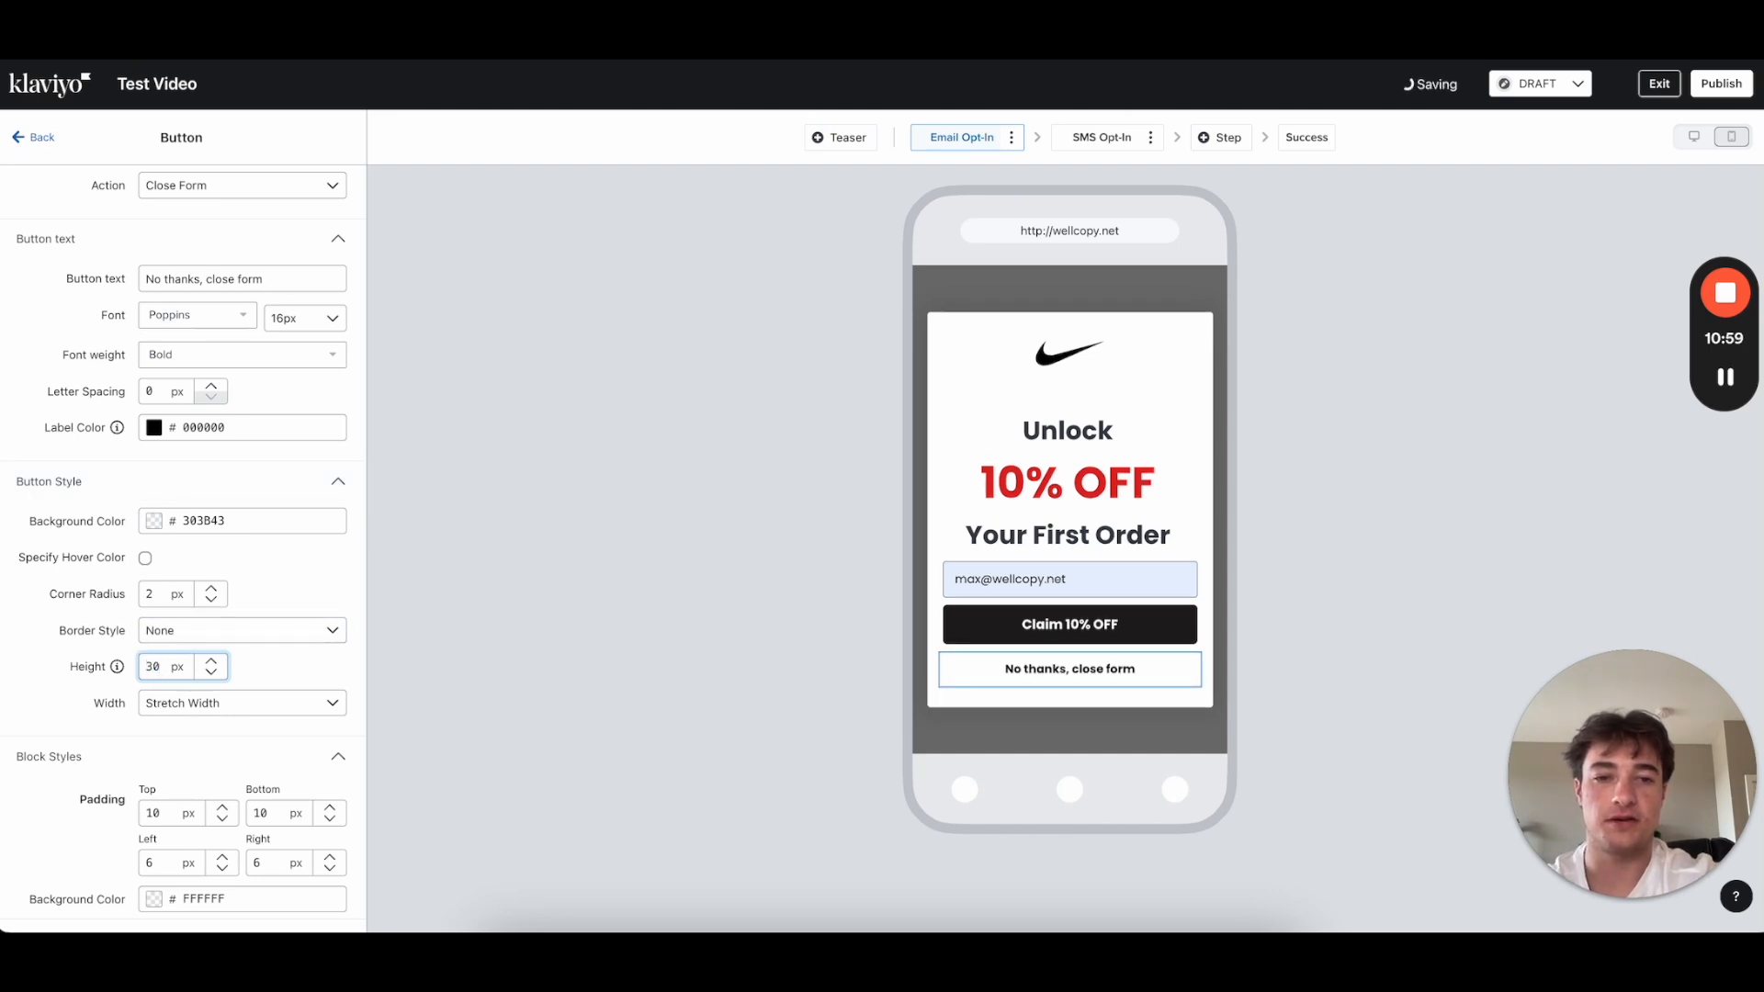
click(42, 139)
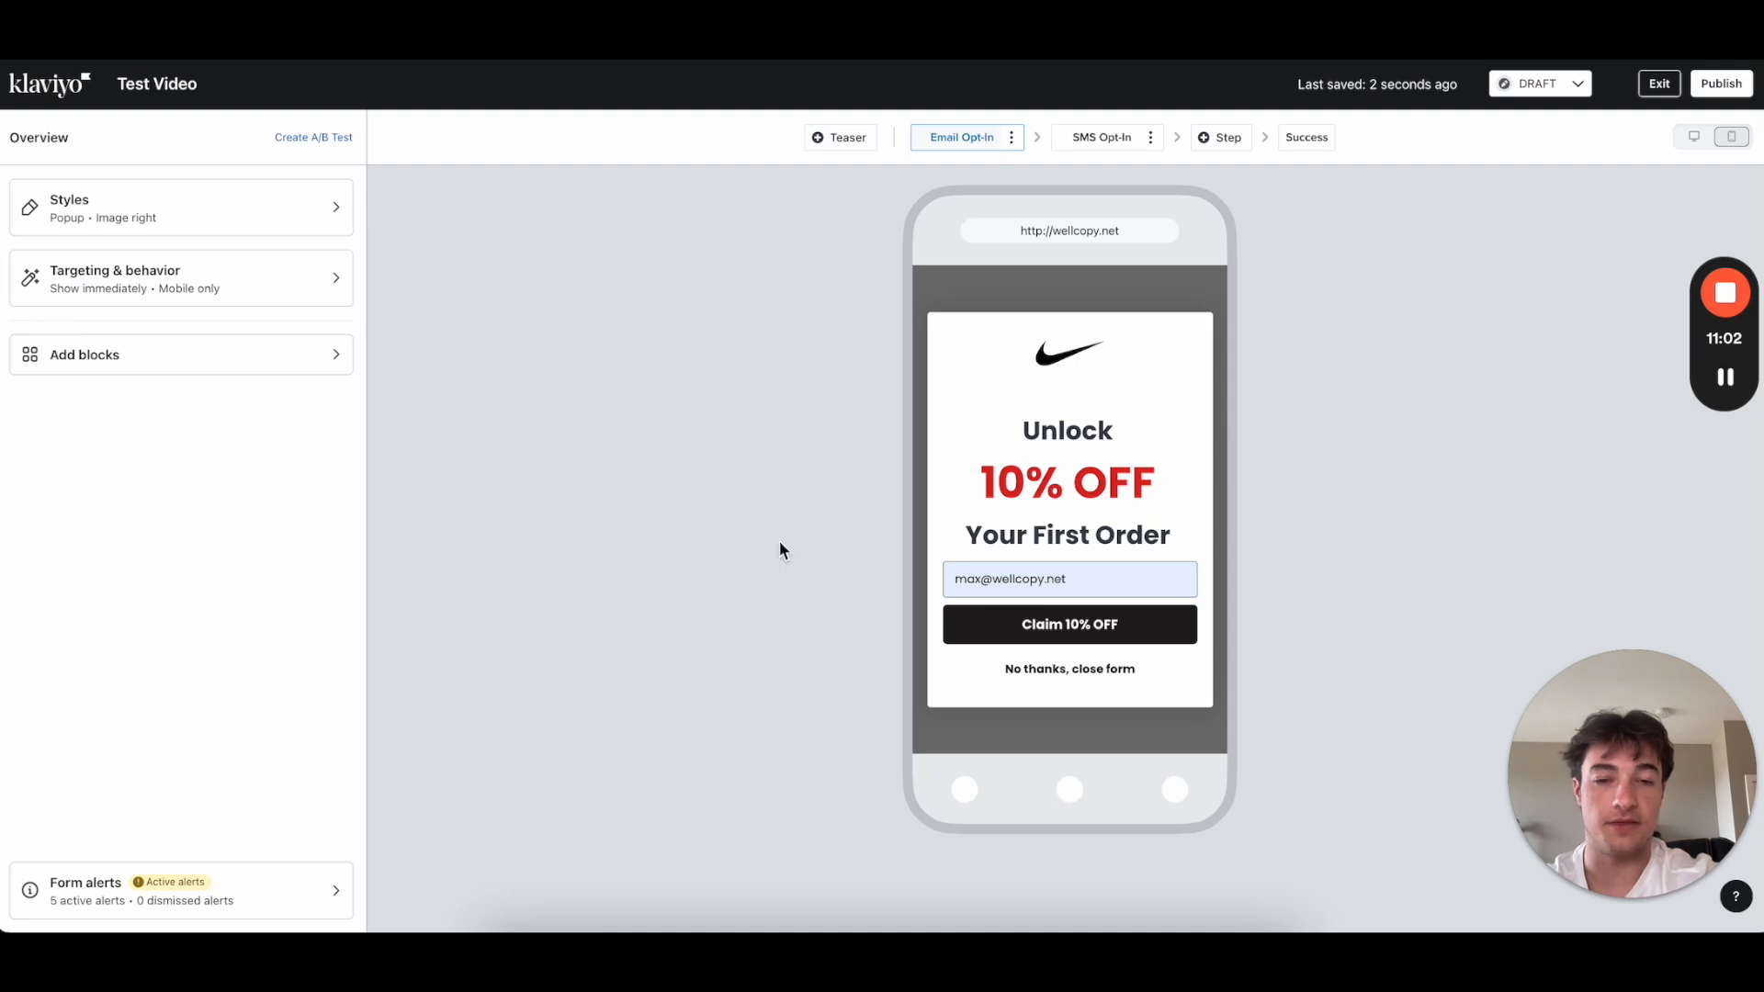
Step: Set the No thanks button's bottom padding to 30
click(1049, 680)
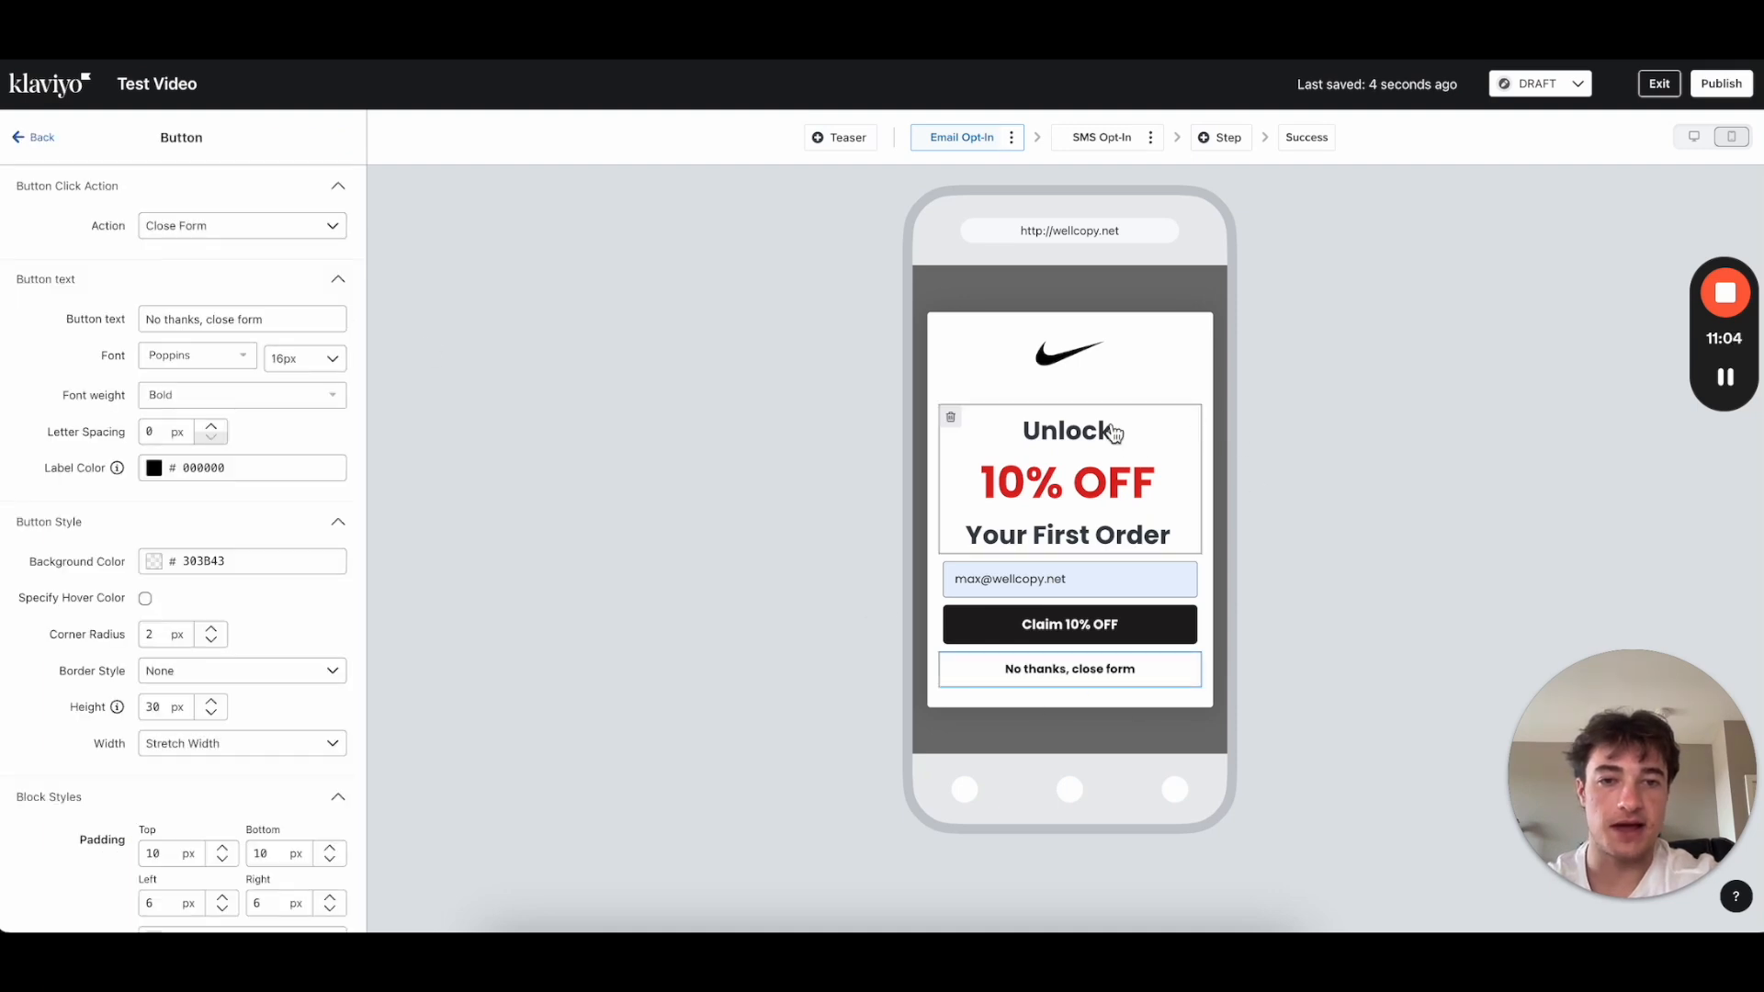
scroll(239, 712, down, 1)
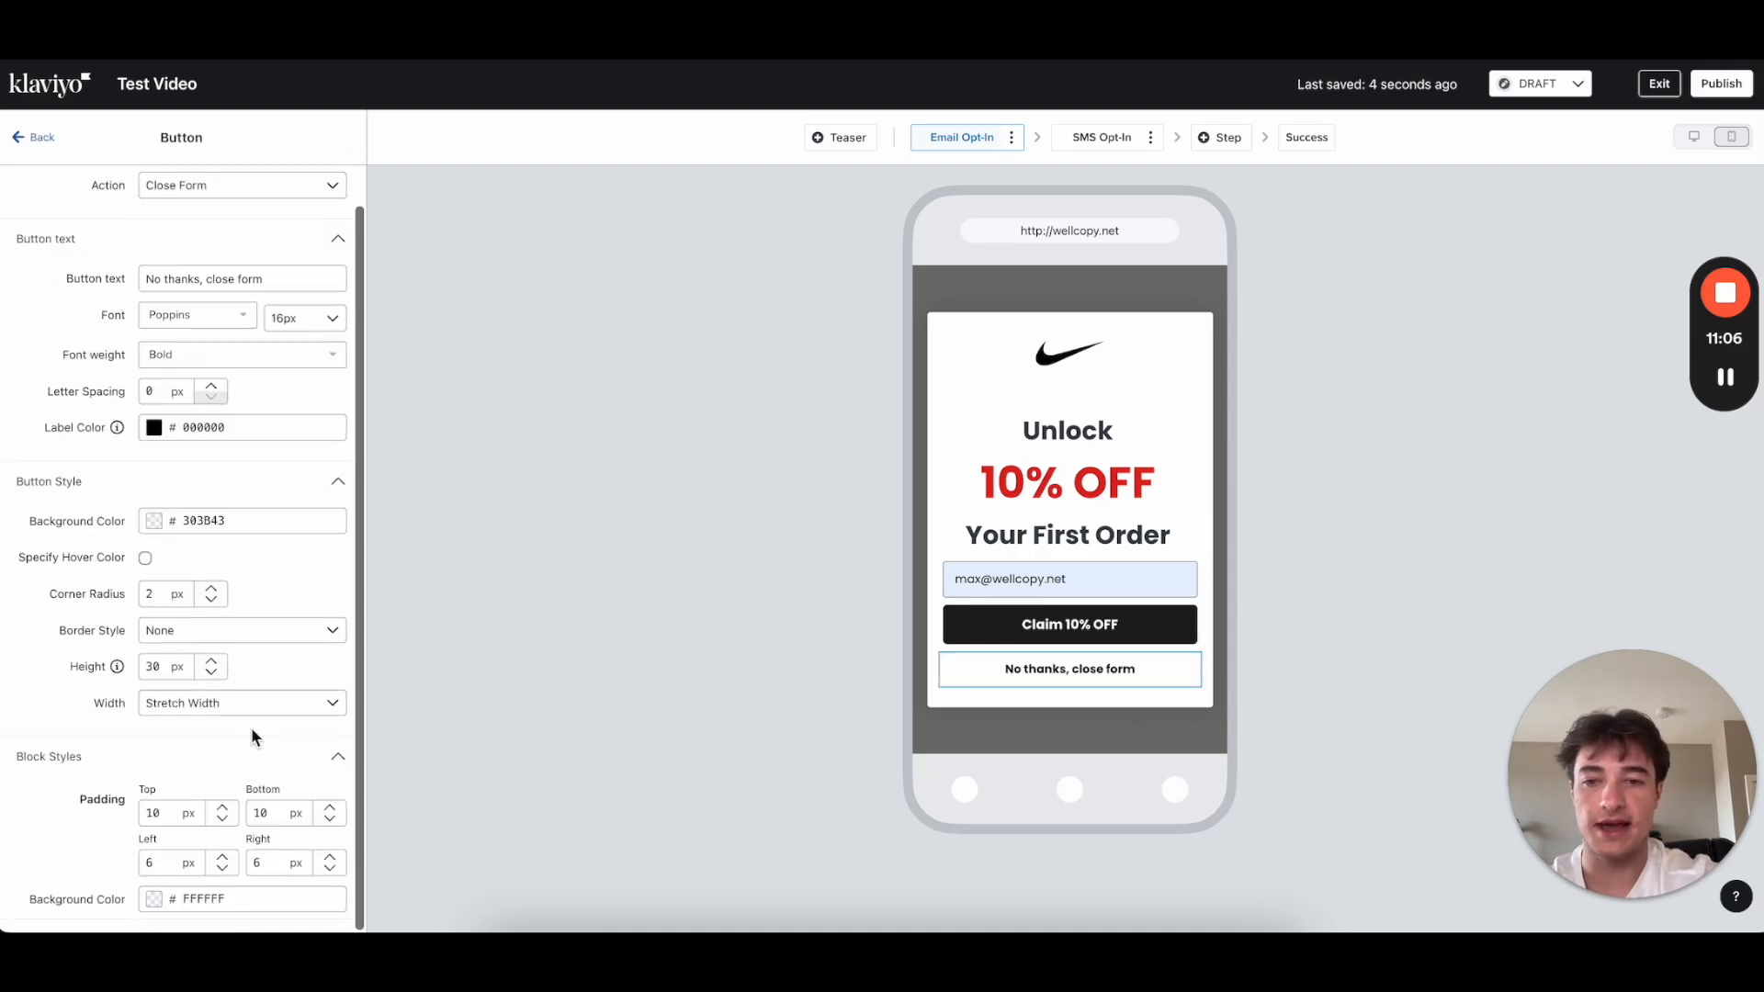
double_click(263, 806)
text(30)
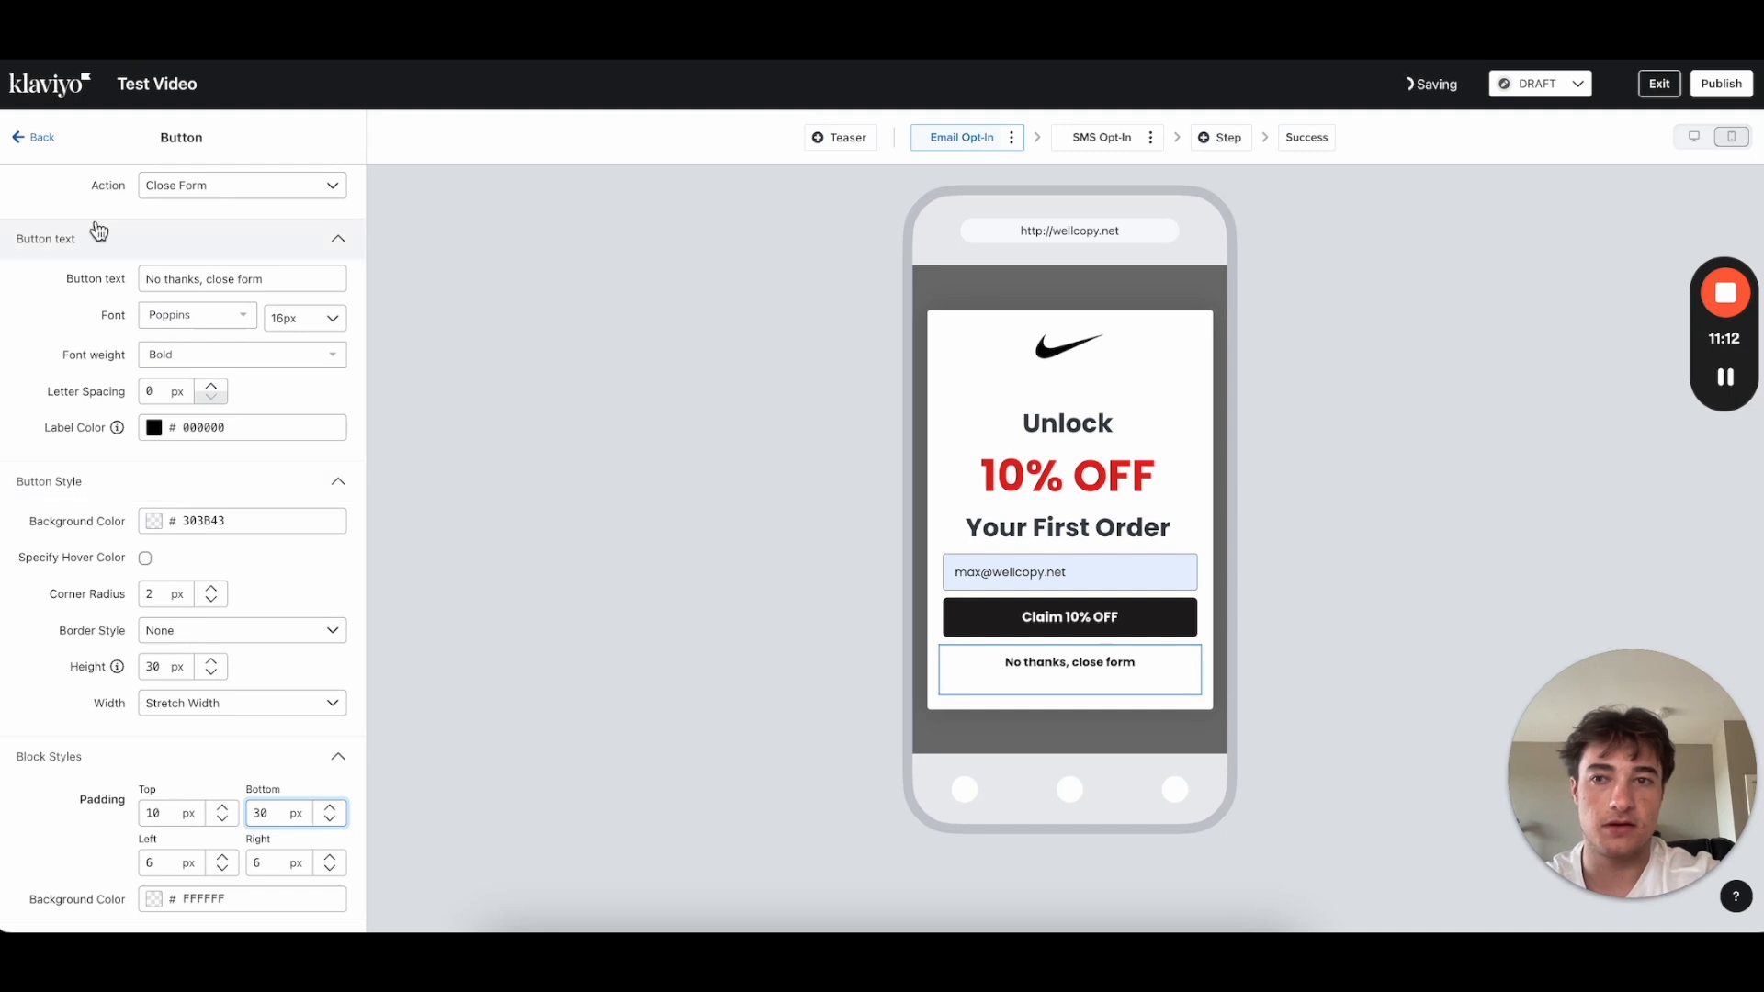
click(35, 137)
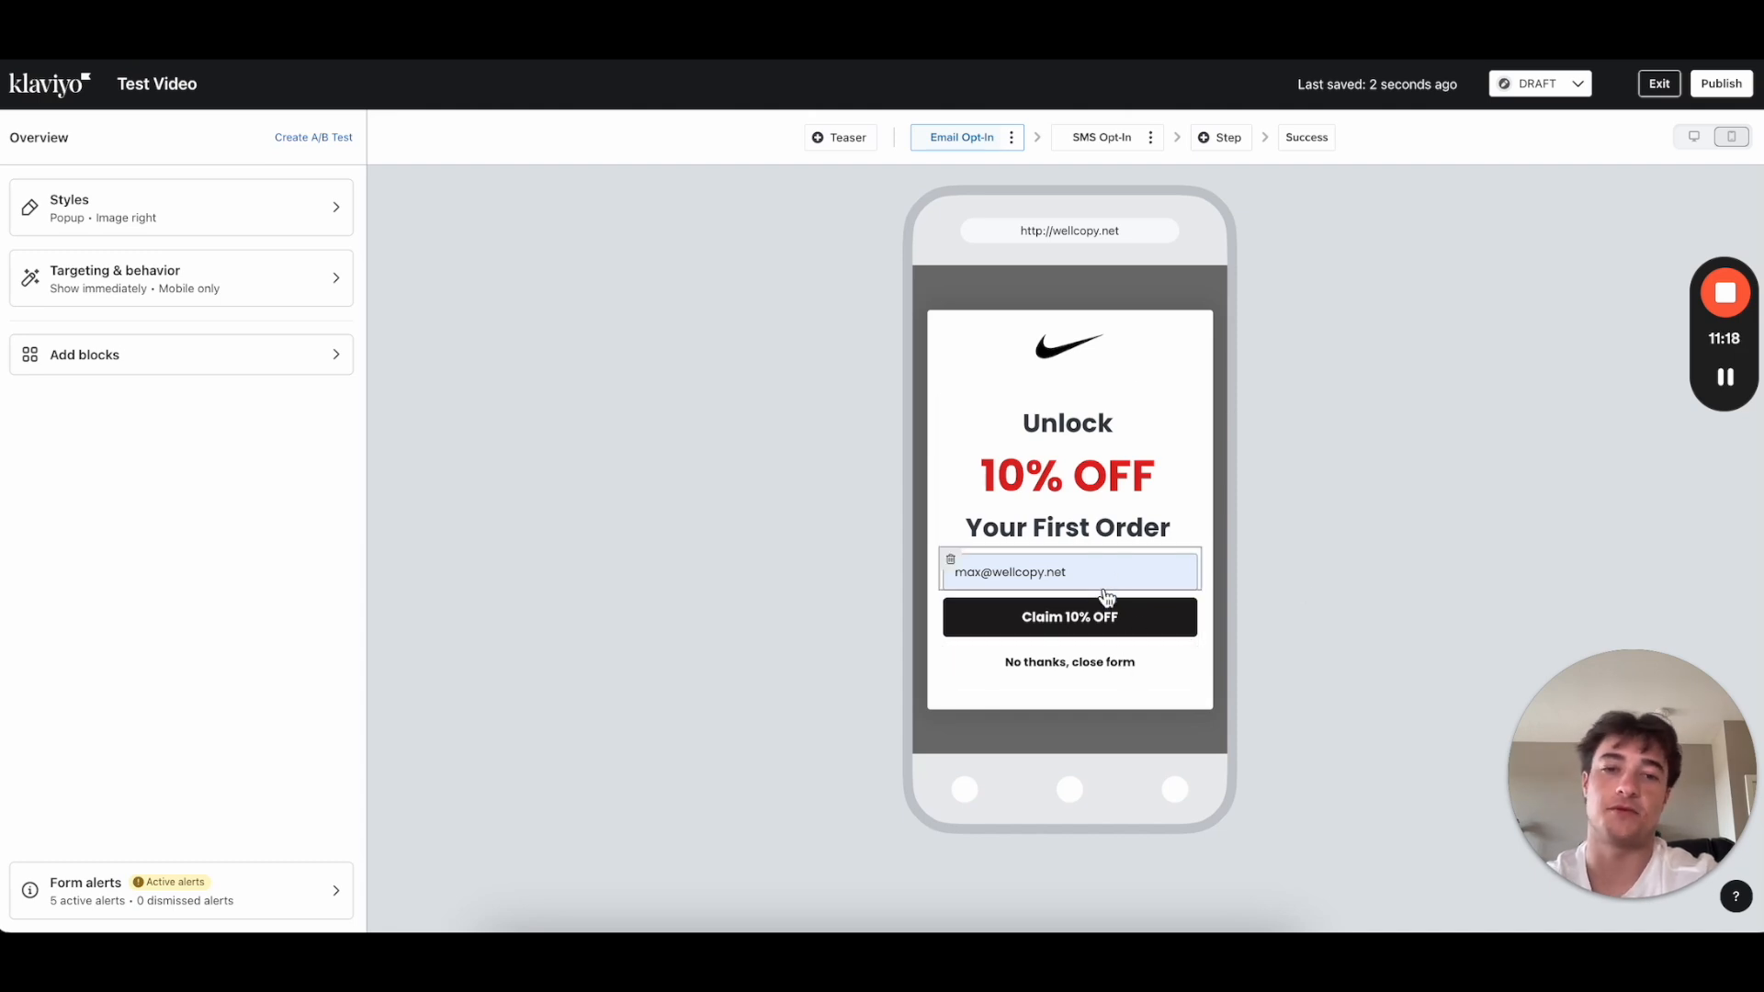
Step: Change the No thanks button label's font weight to Medium
click(1094, 672)
scroll(191, 498, down, 1)
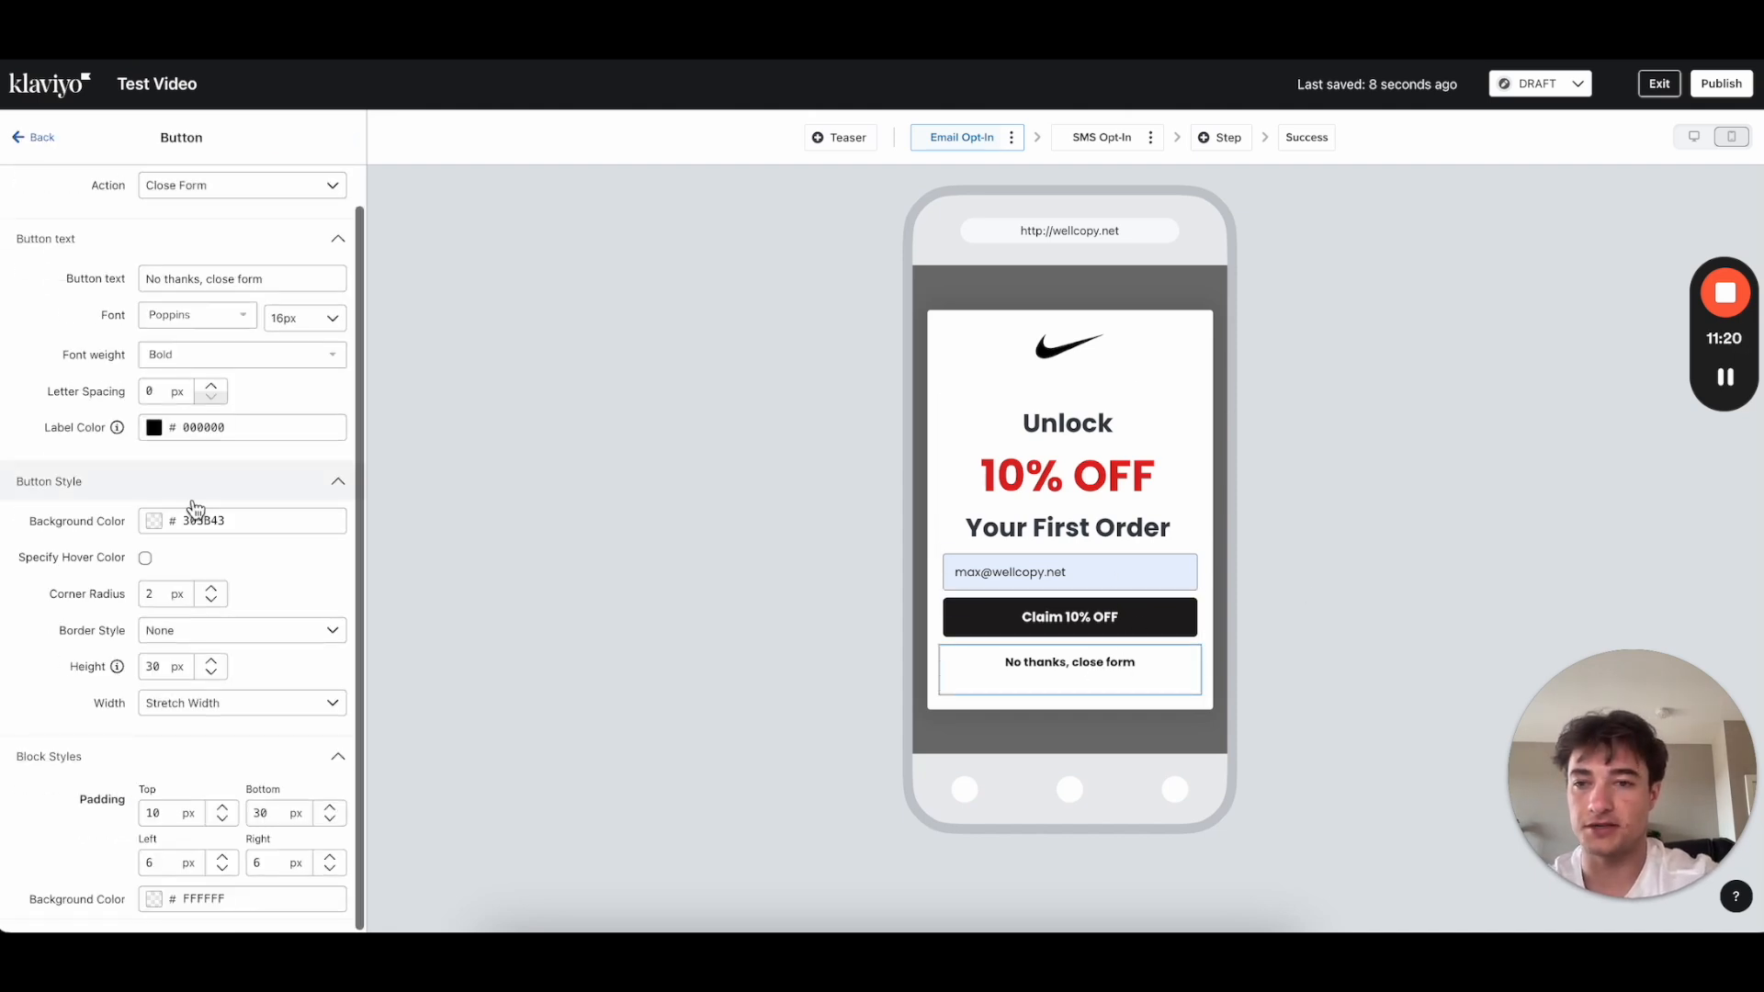
click(201, 368)
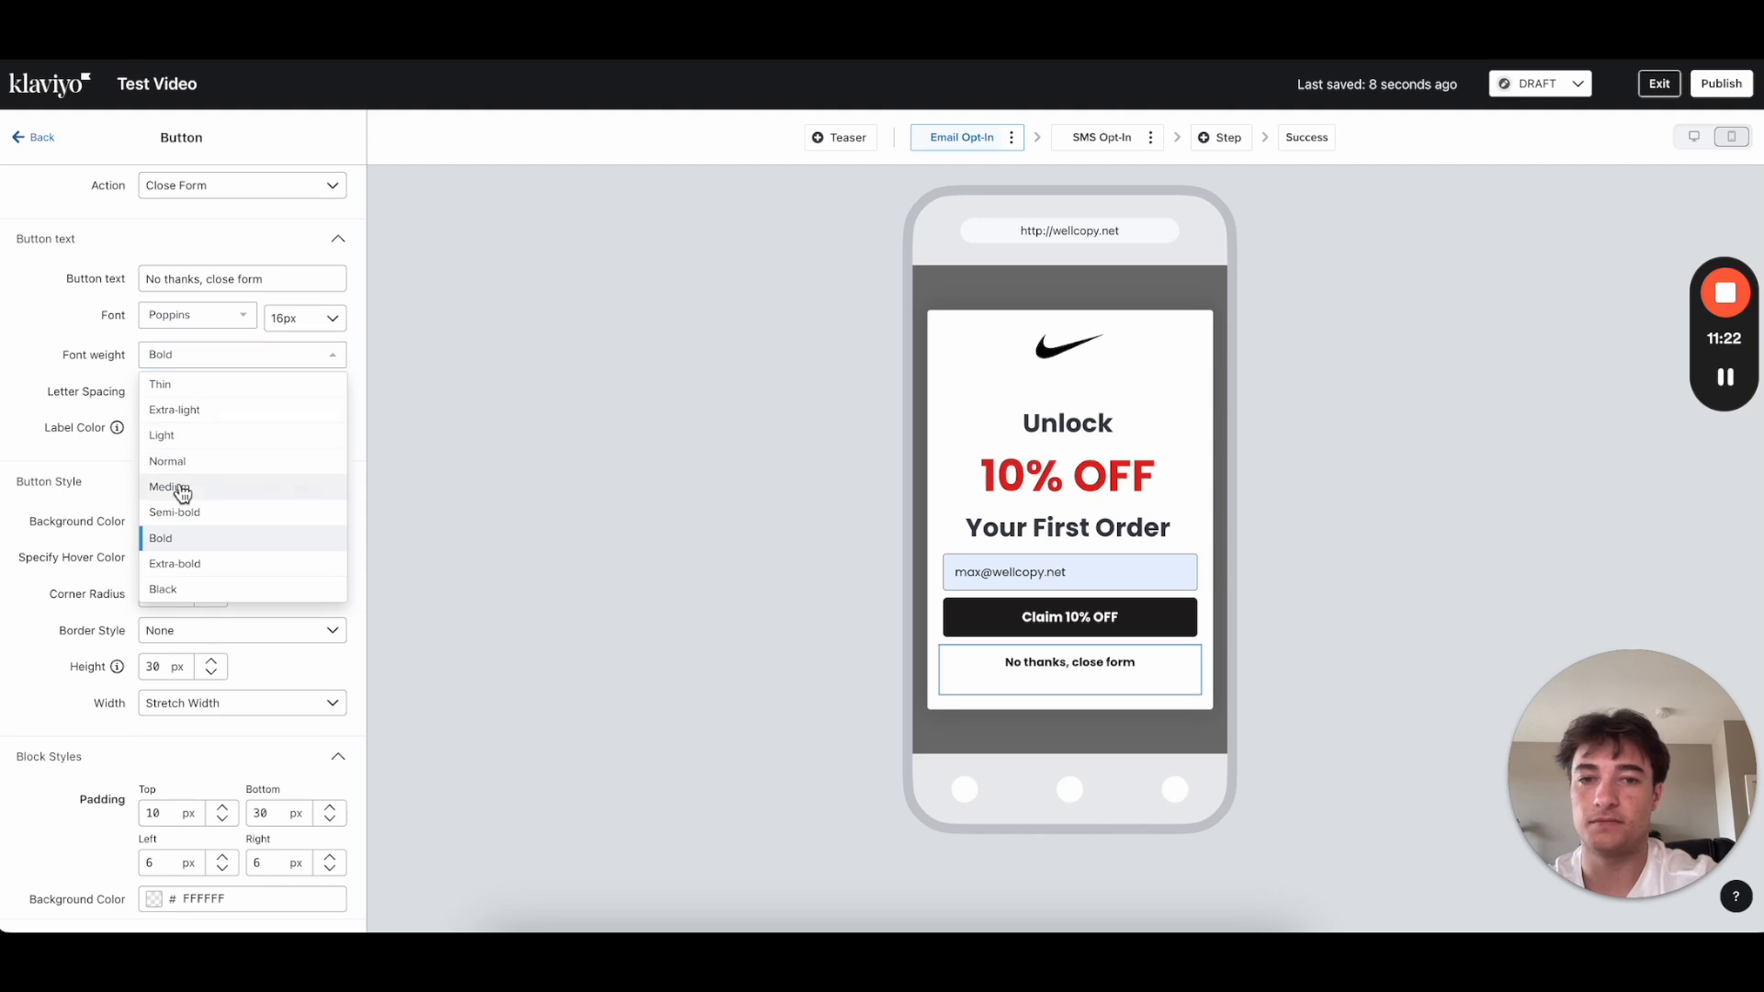
click(226, 486)
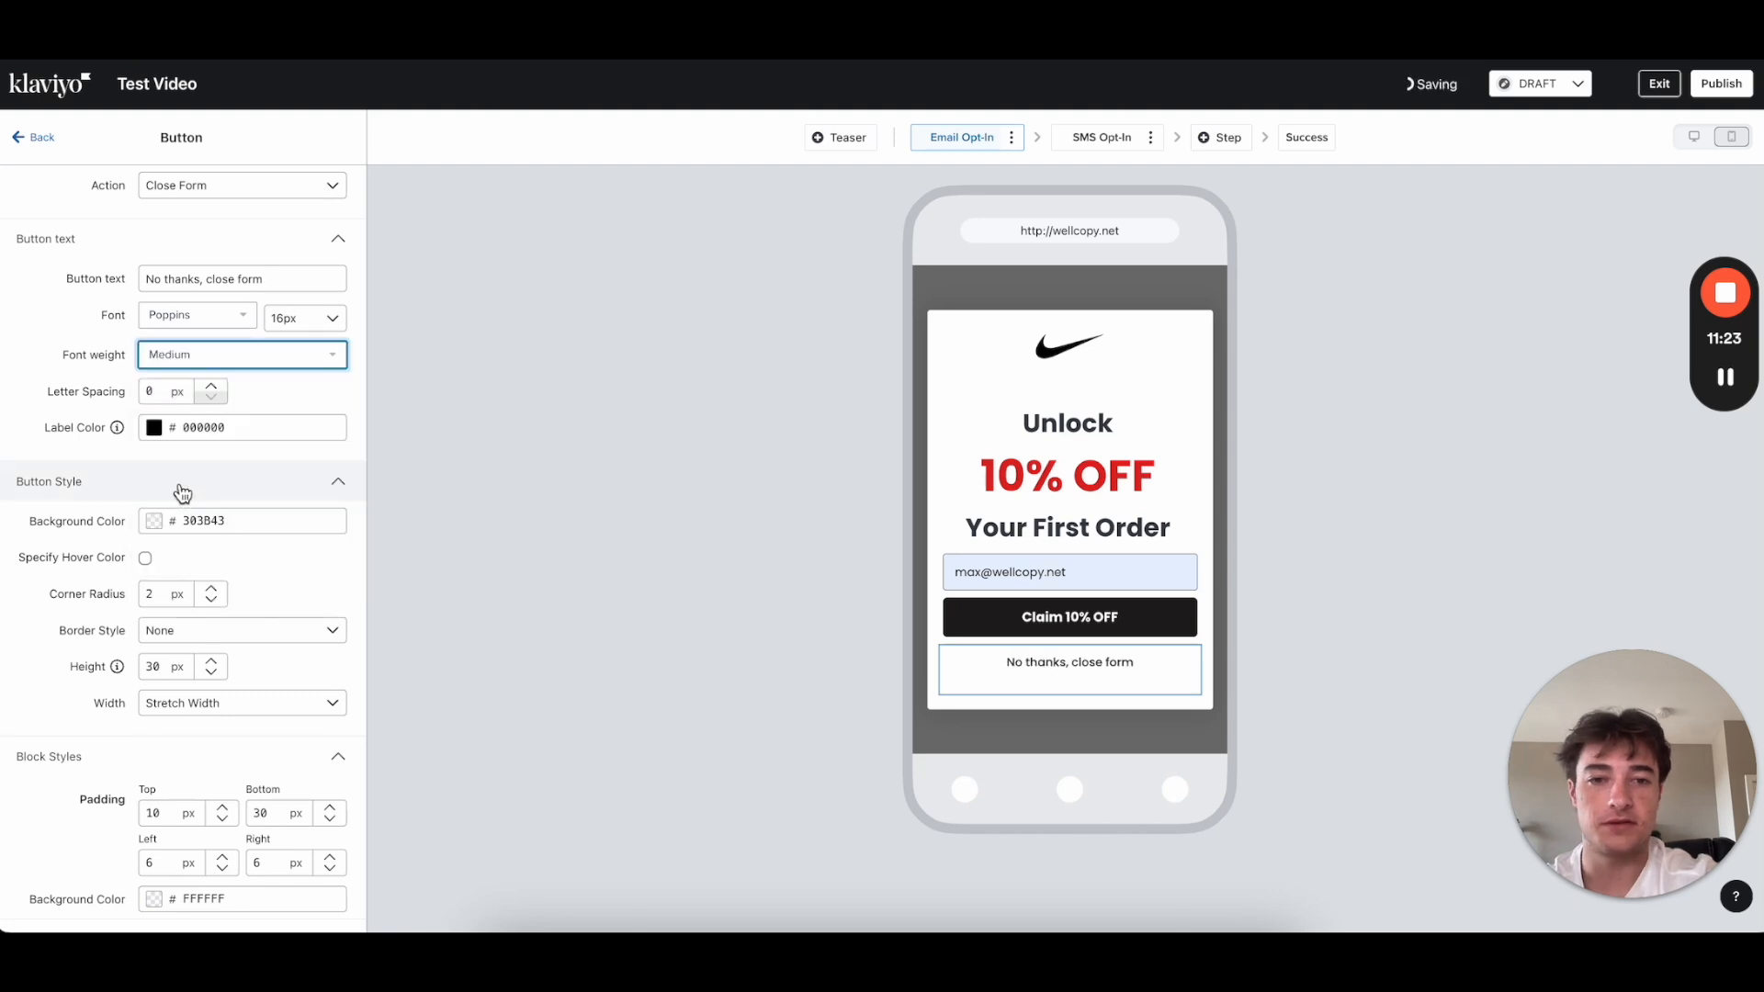
click(41, 140)
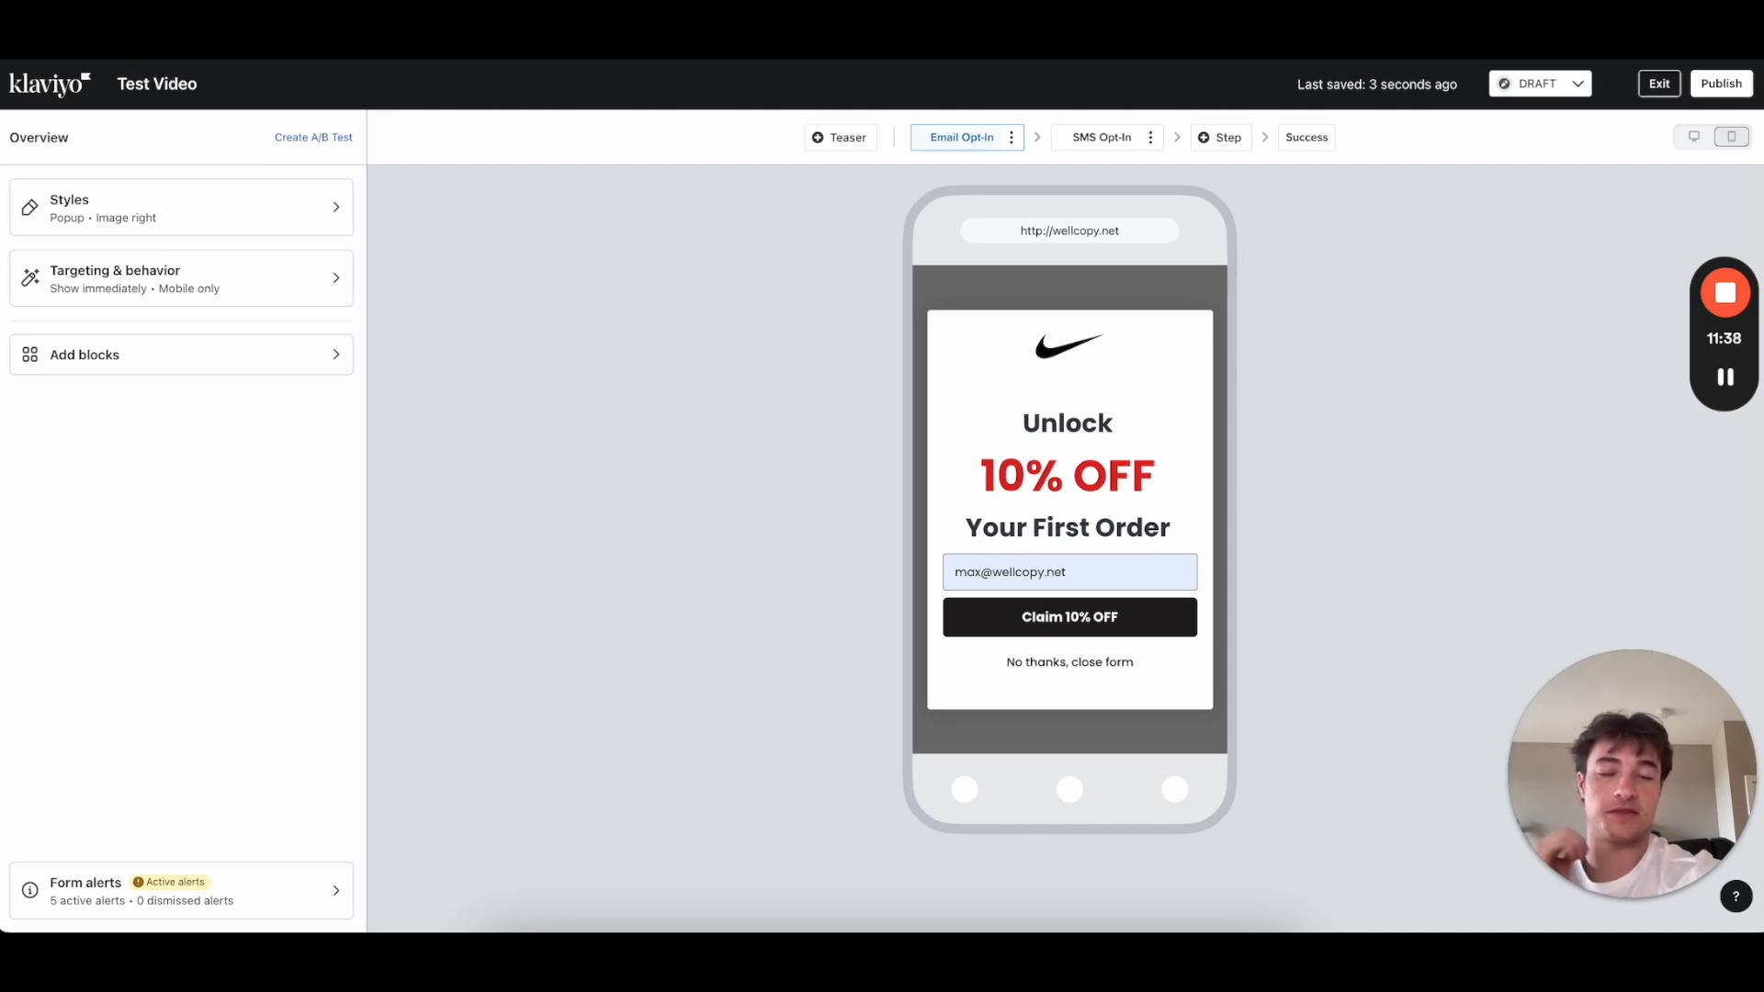
Step: Start cloning the Email Opt-In step, then cancel and dismiss its options menu
click(1011, 138)
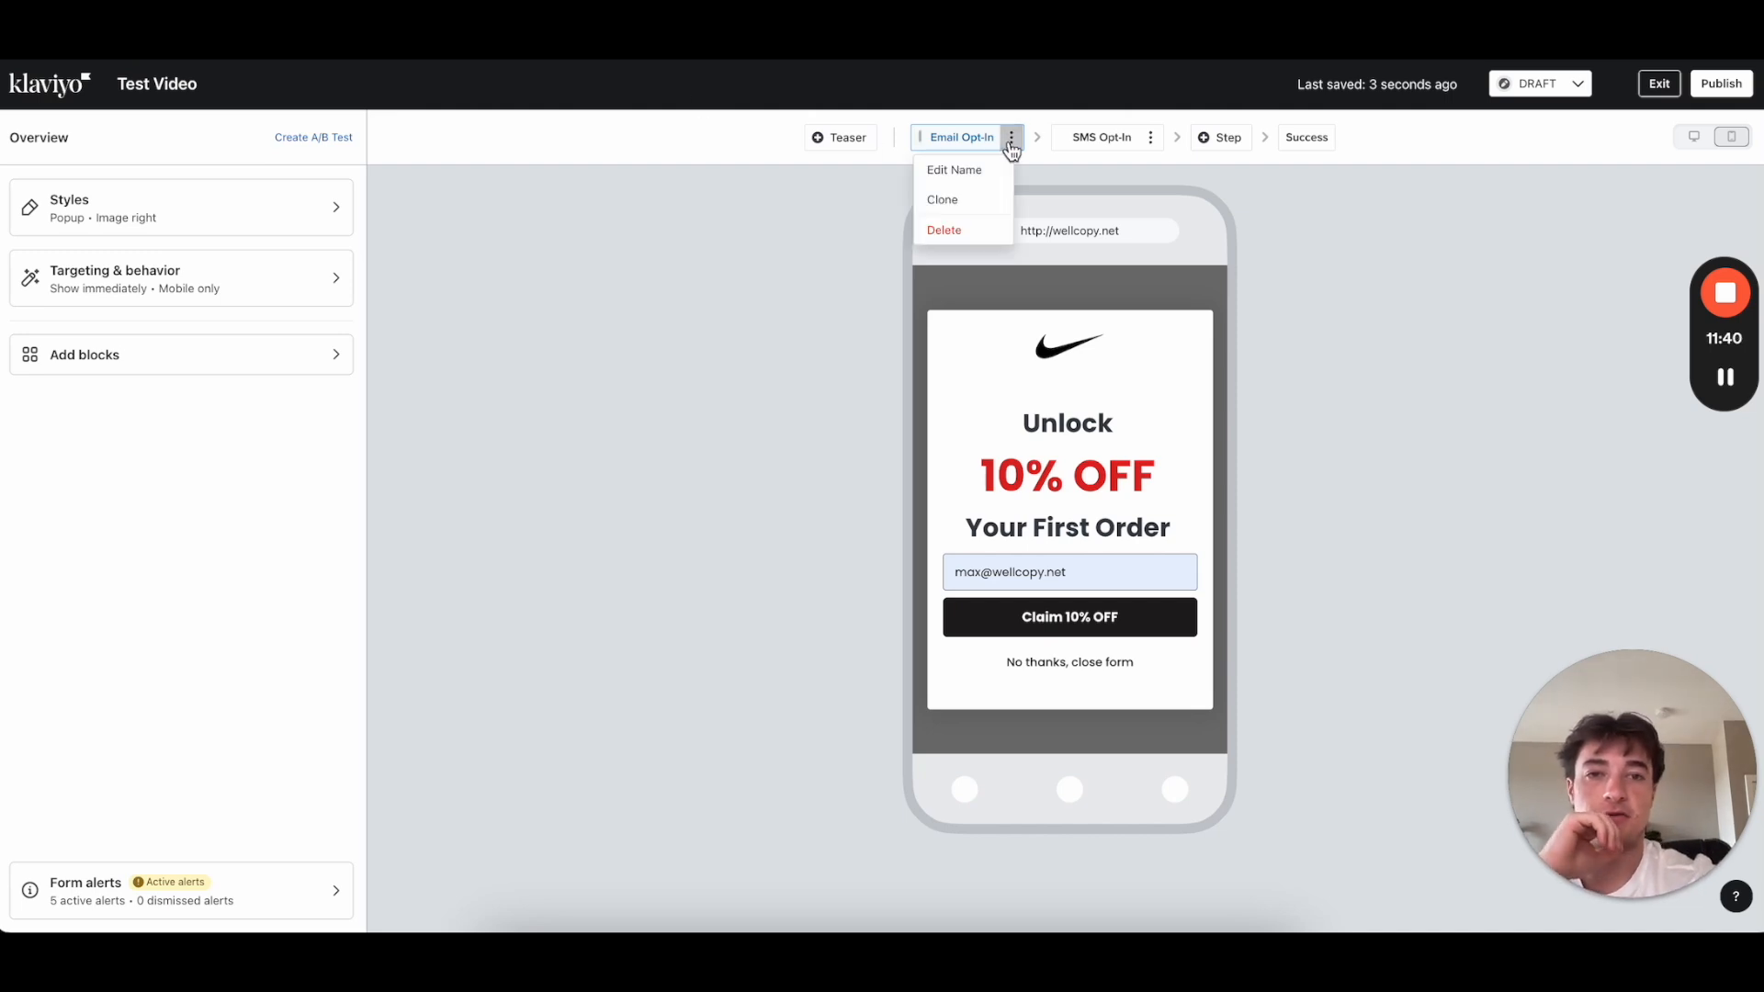
click(1000, 195)
click(814, 272)
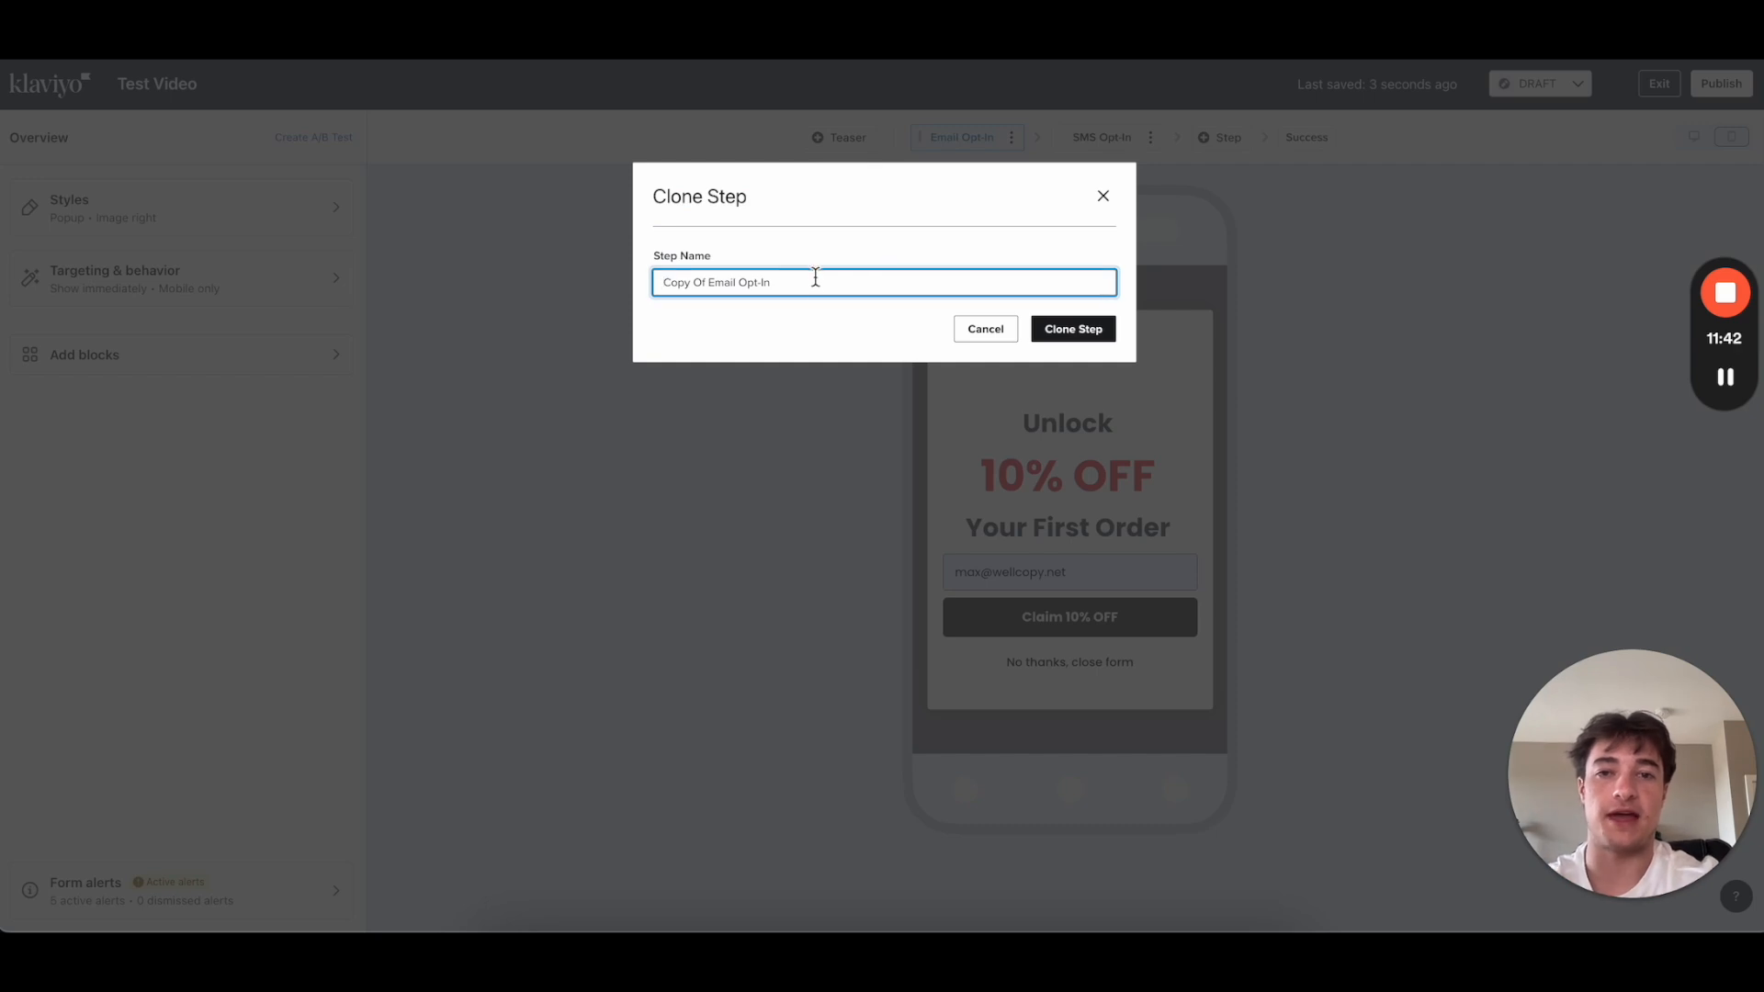
click(1103, 198)
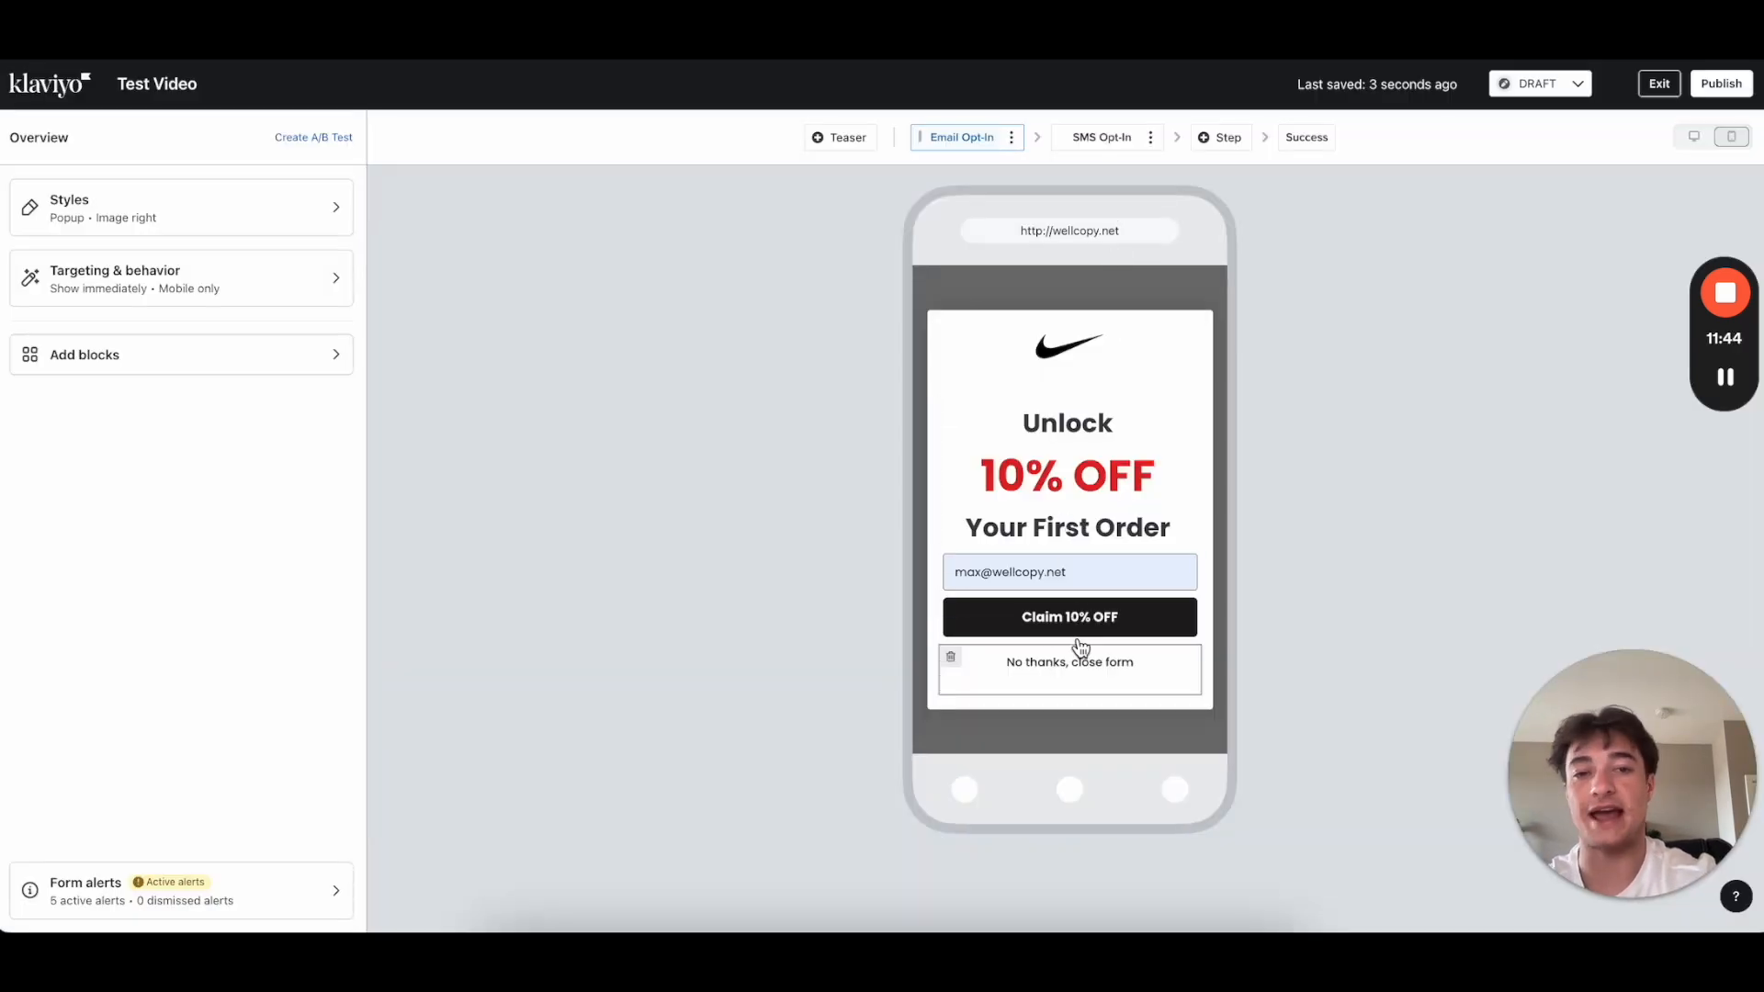
click(1014, 140)
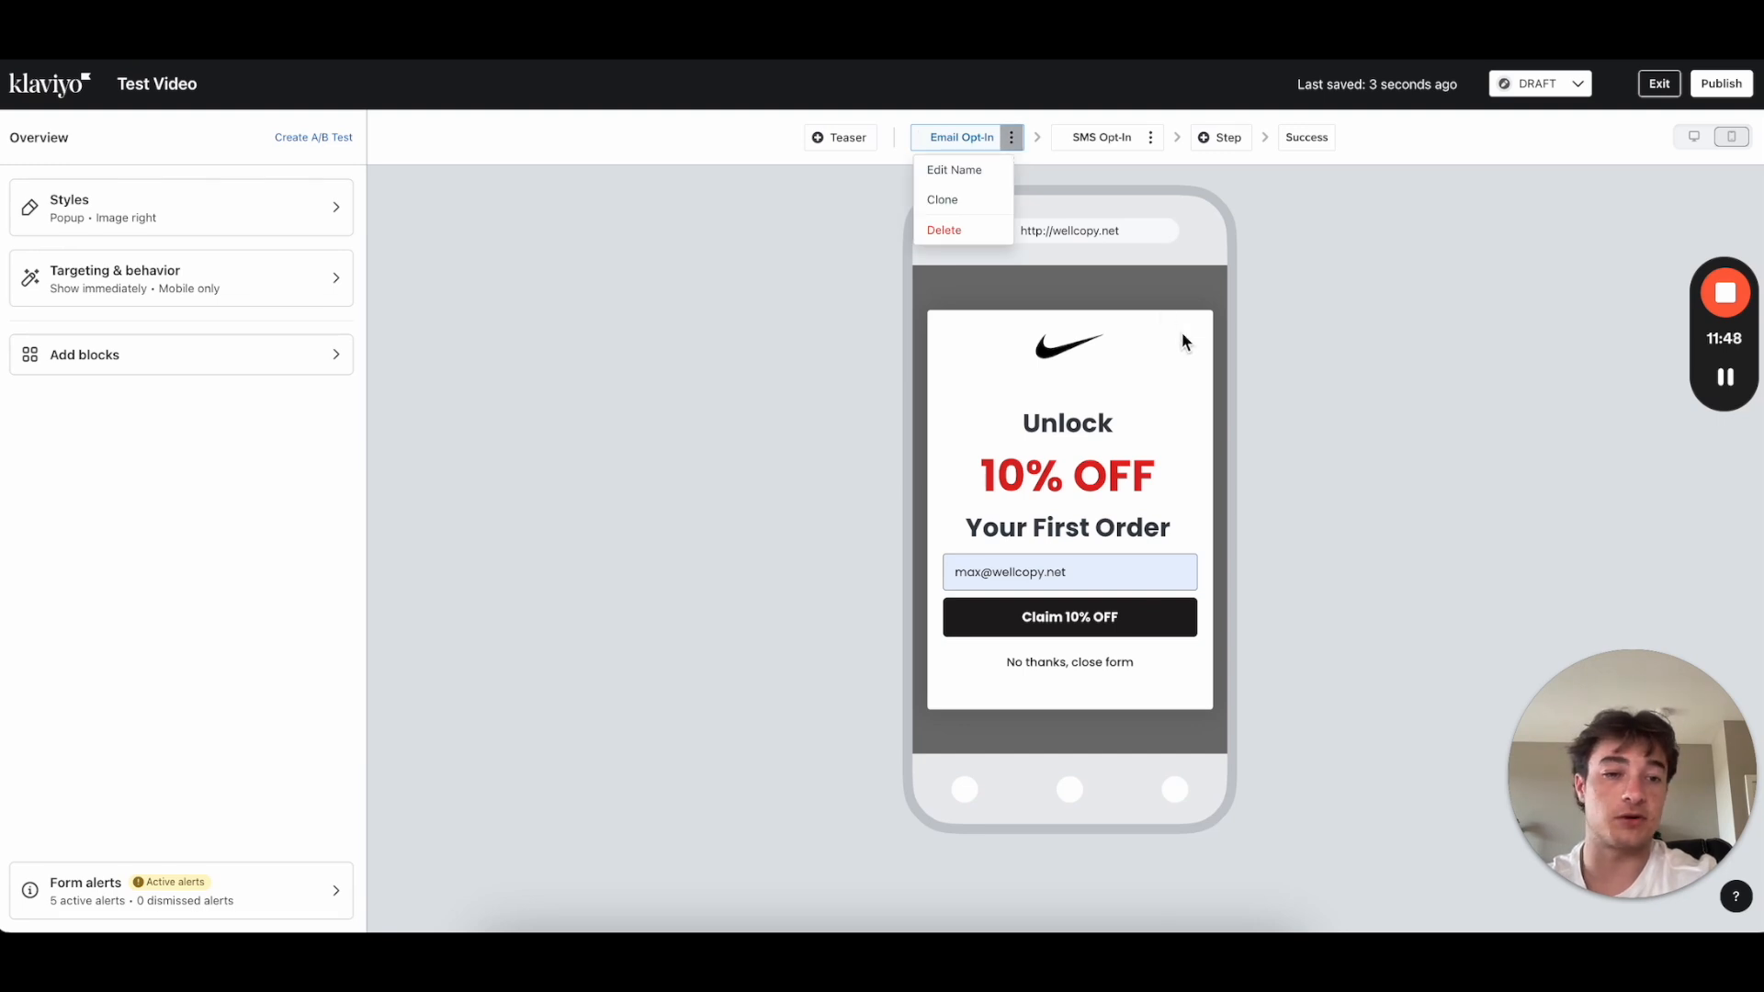
click(1033, 492)
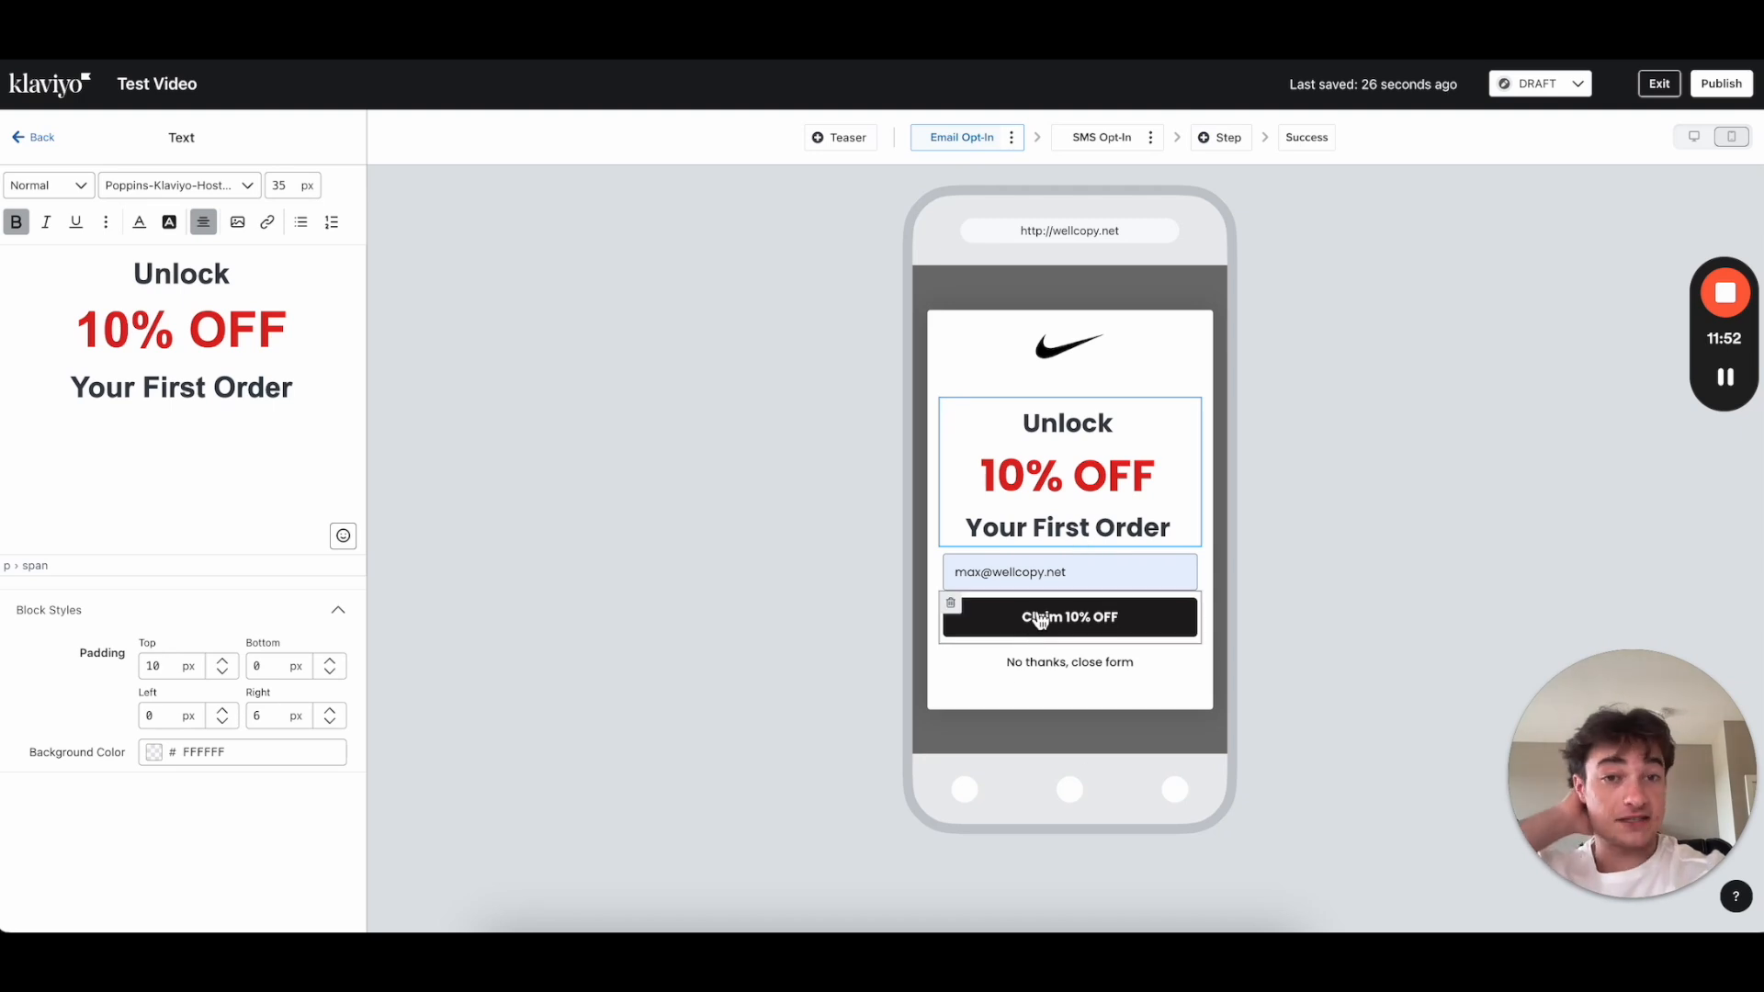
click(1014, 138)
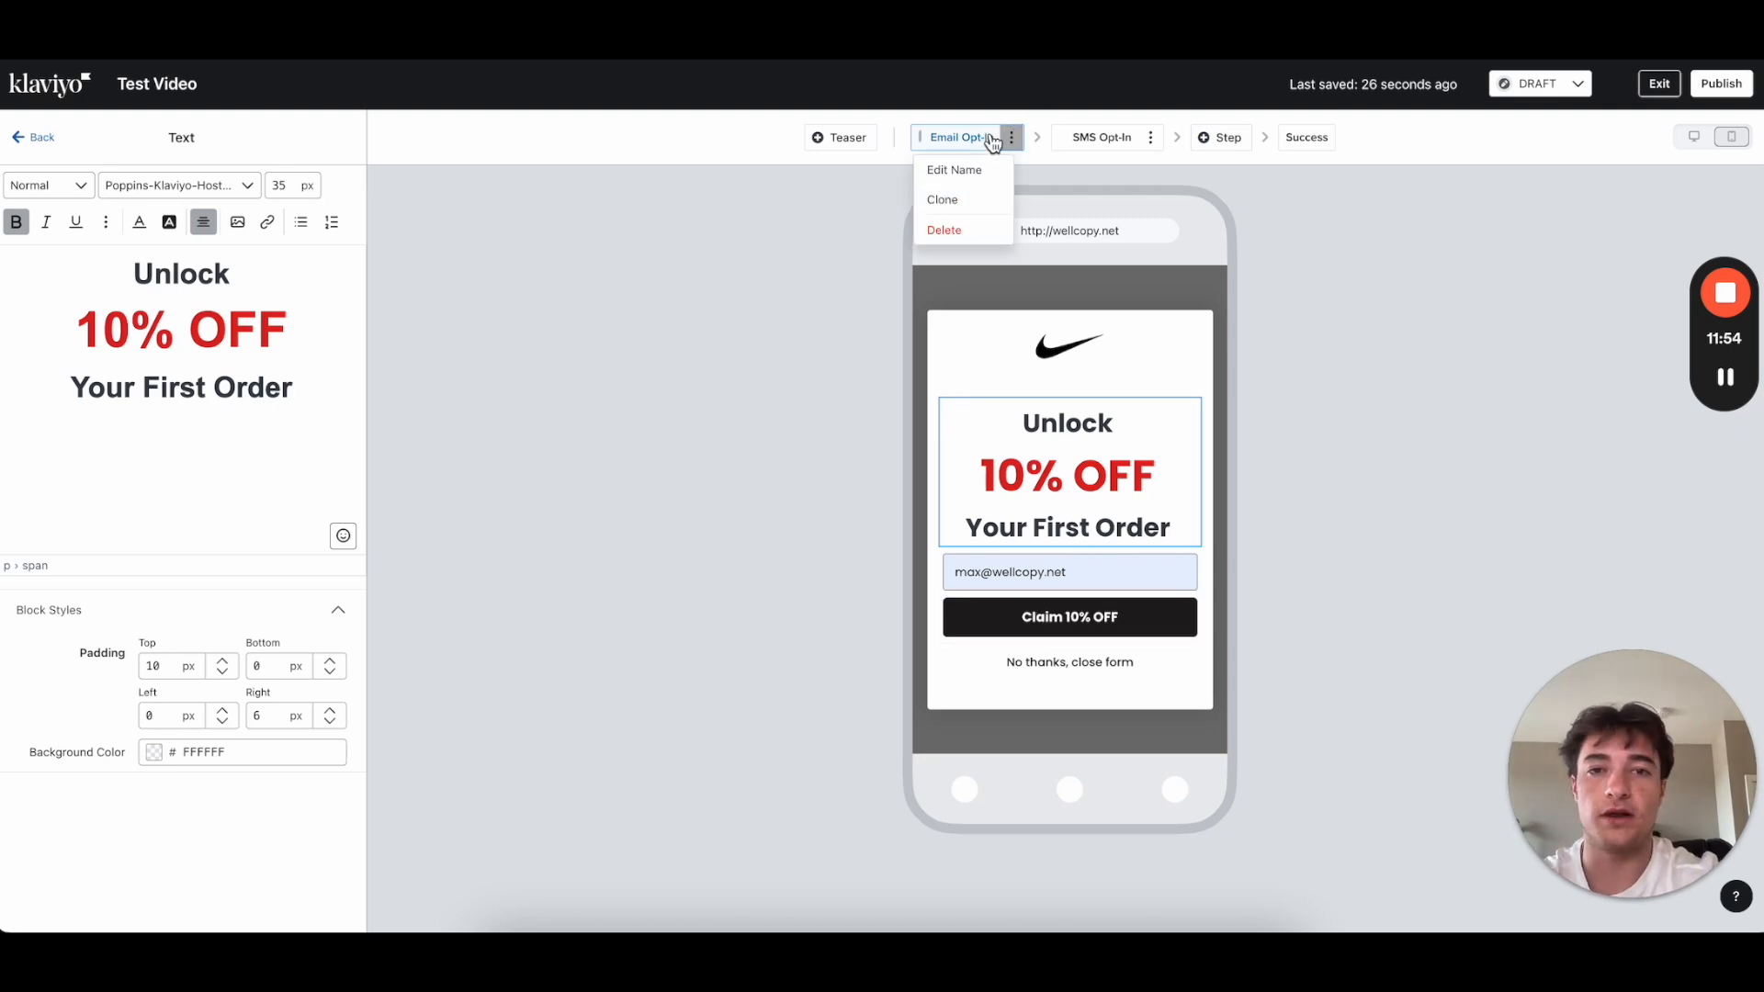
click(823, 238)
Step: Clone the Email Opt-In step, naming the copy Micro Commit
click(1013, 138)
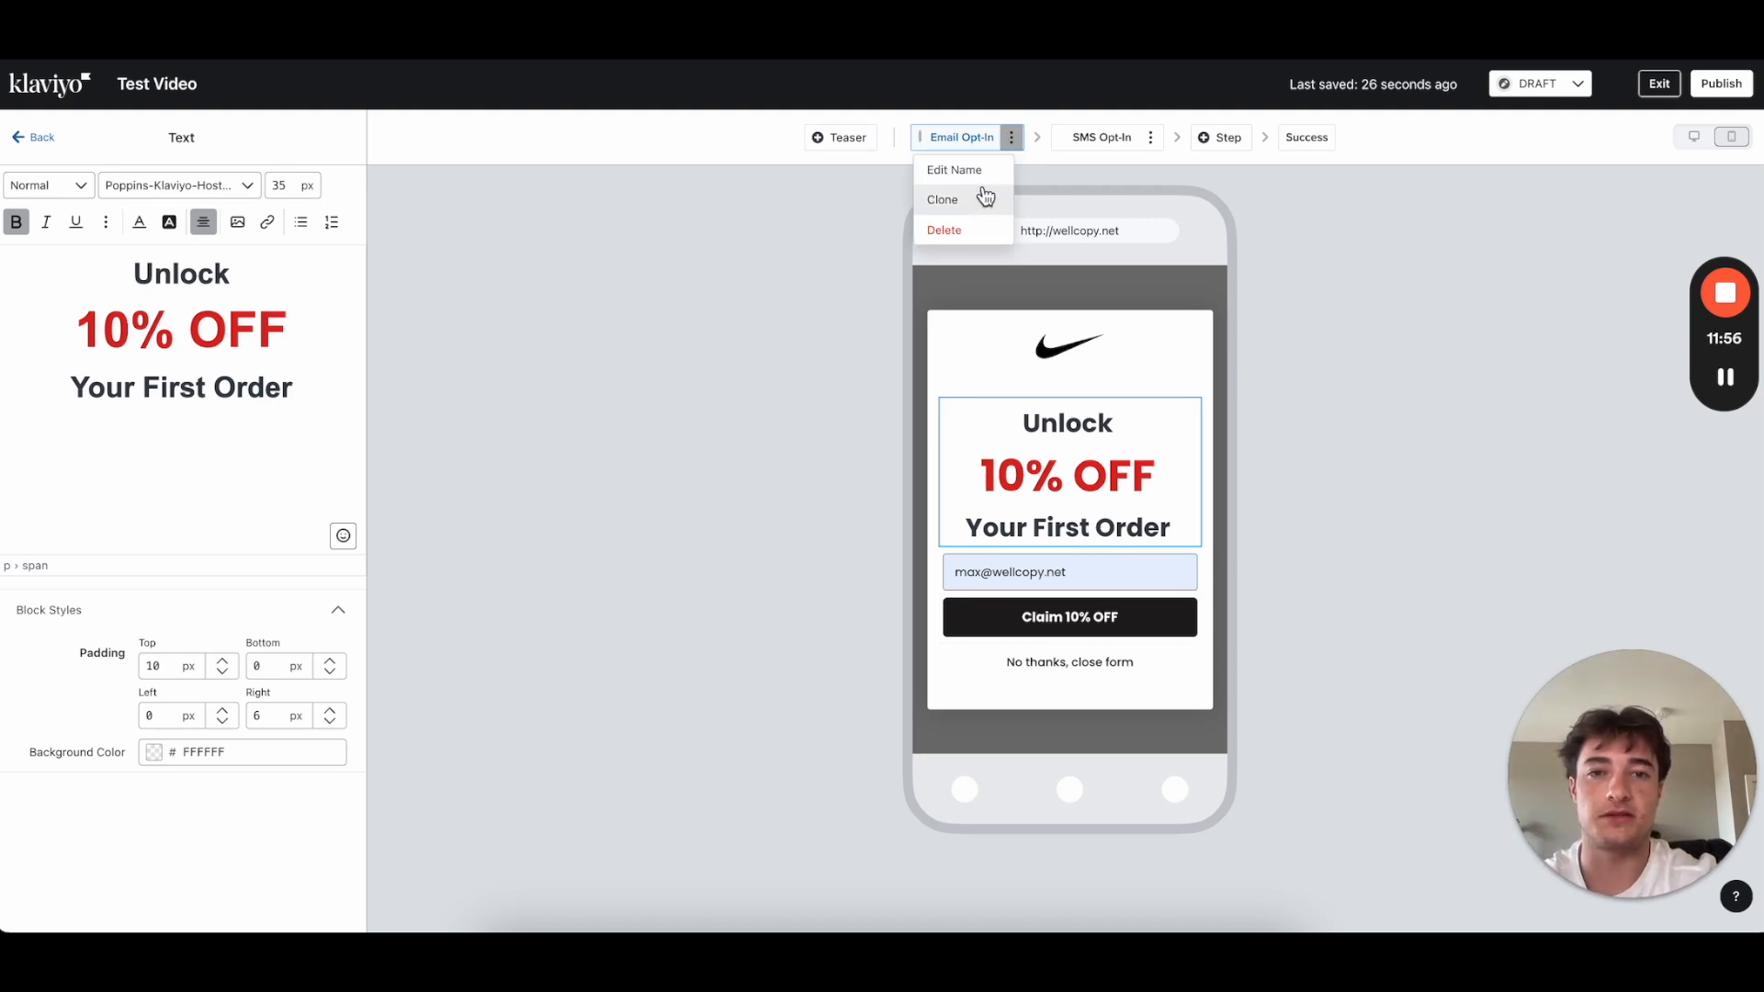
click(976, 198)
drag(809, 282, 570, 281)
text(Mic)
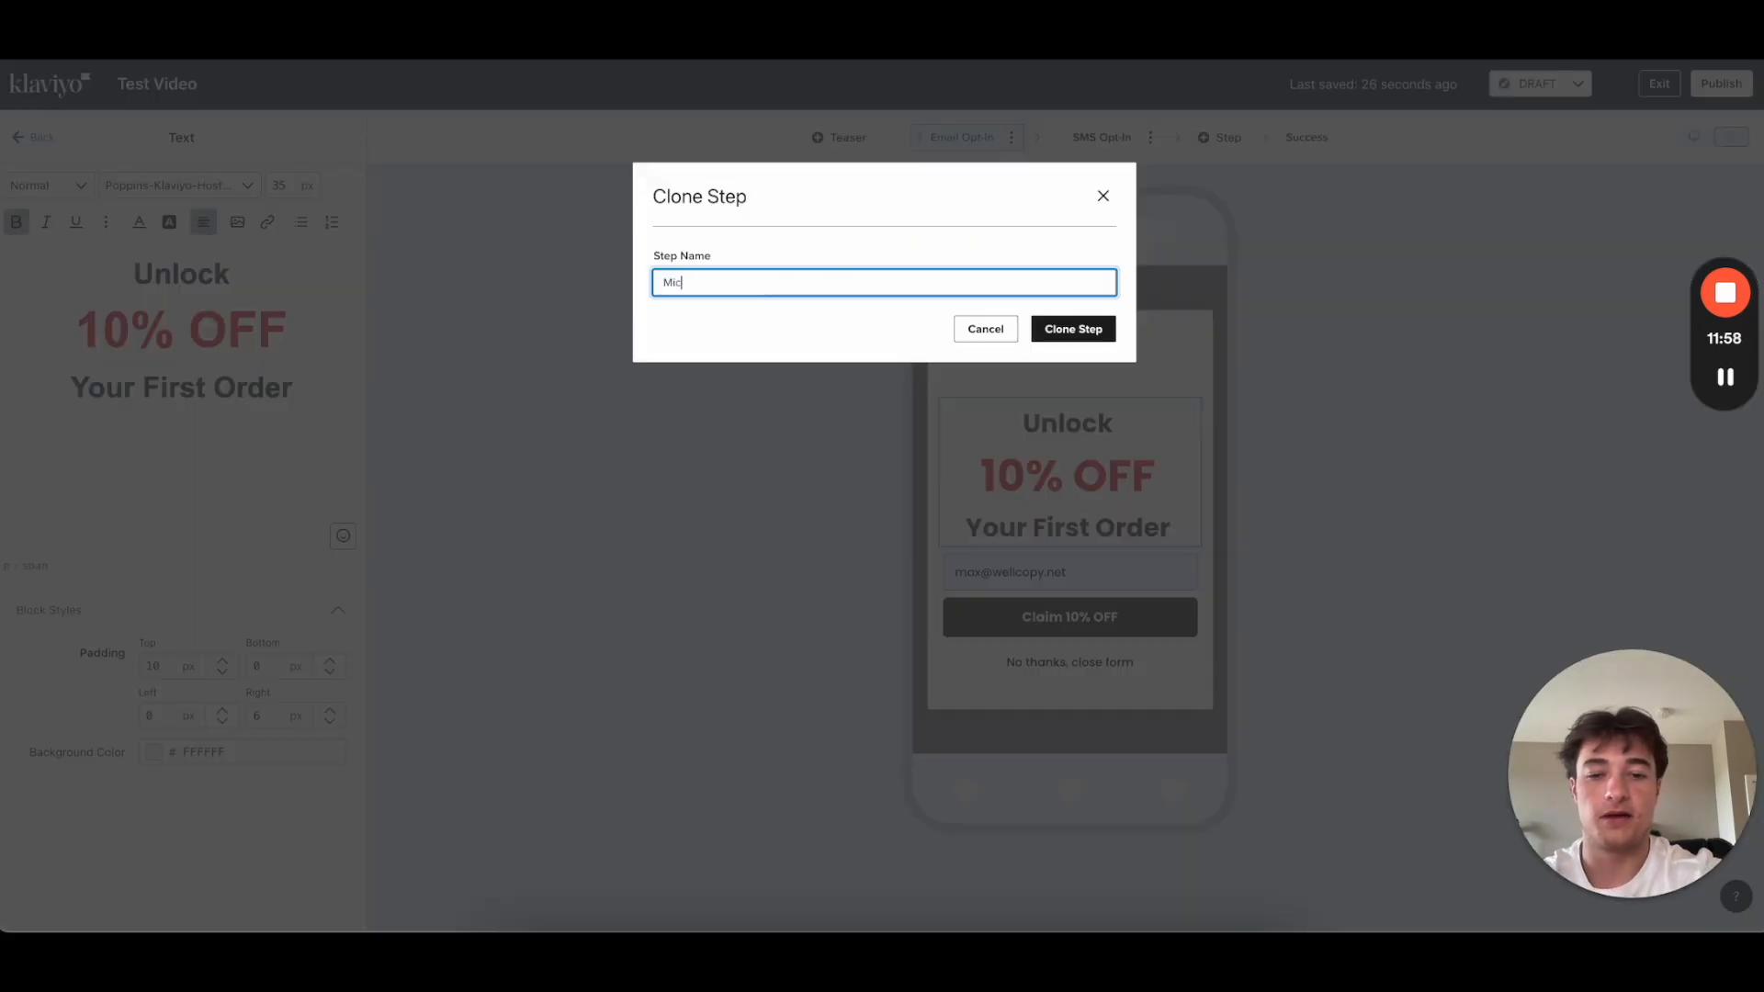
text(ro Commit)
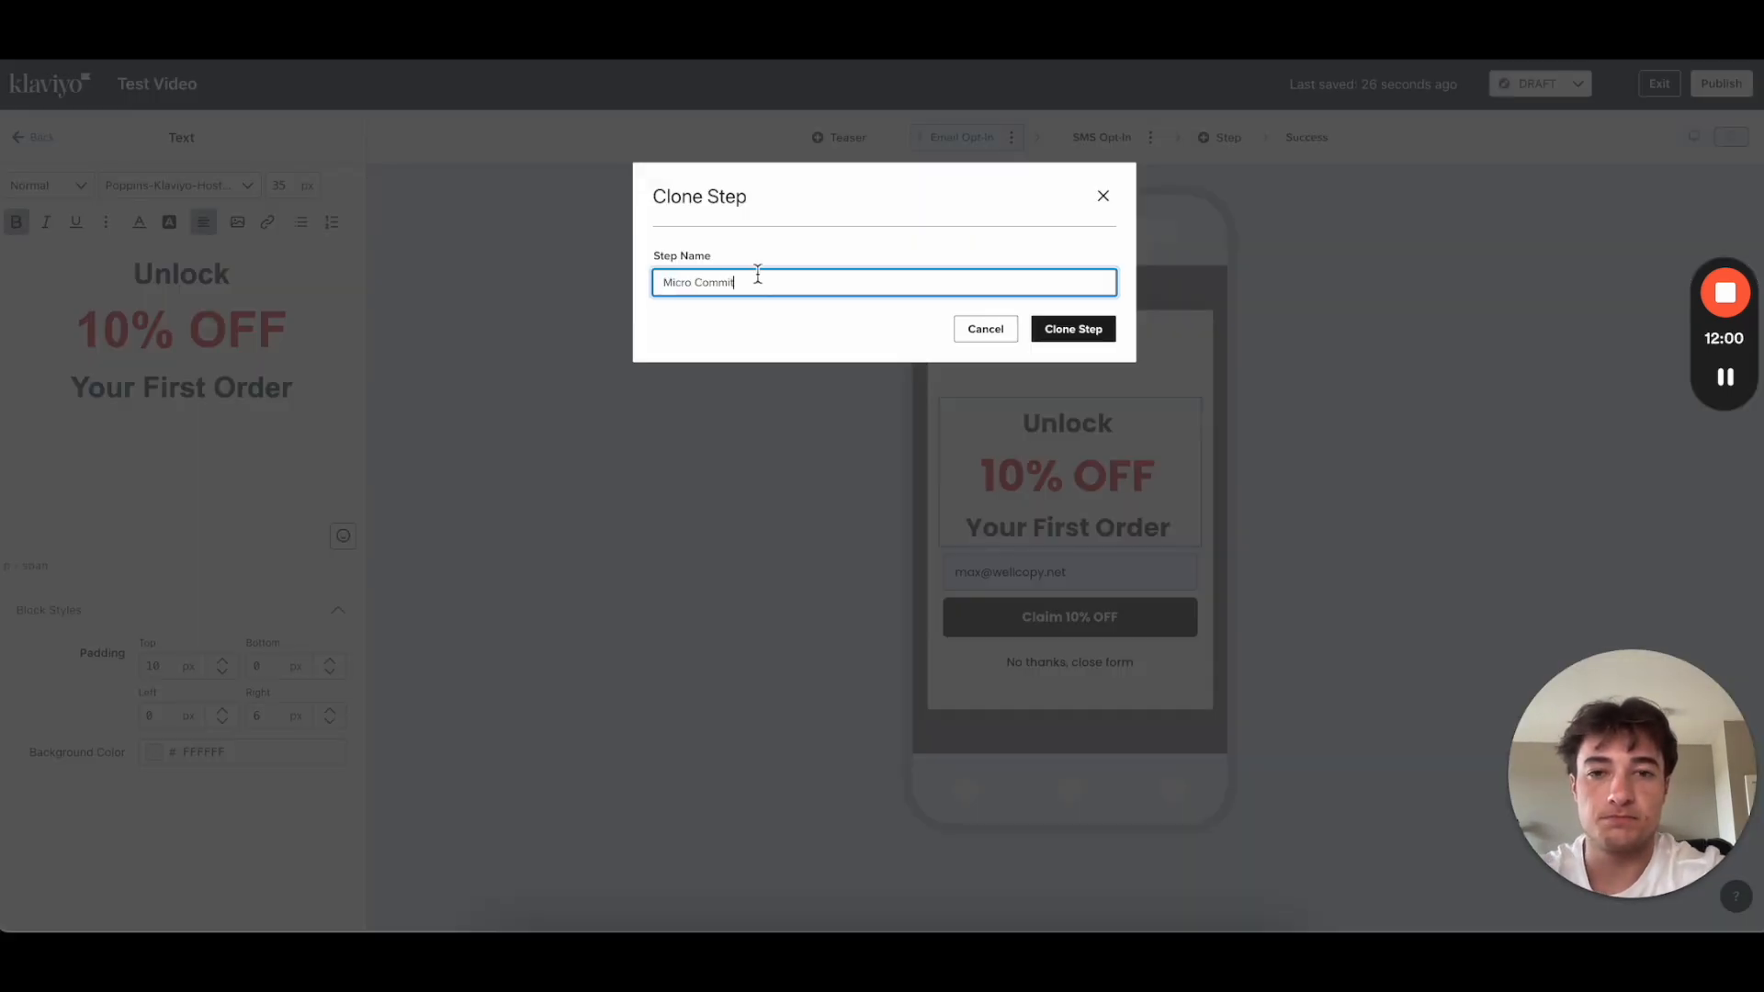
click(1072, 330)
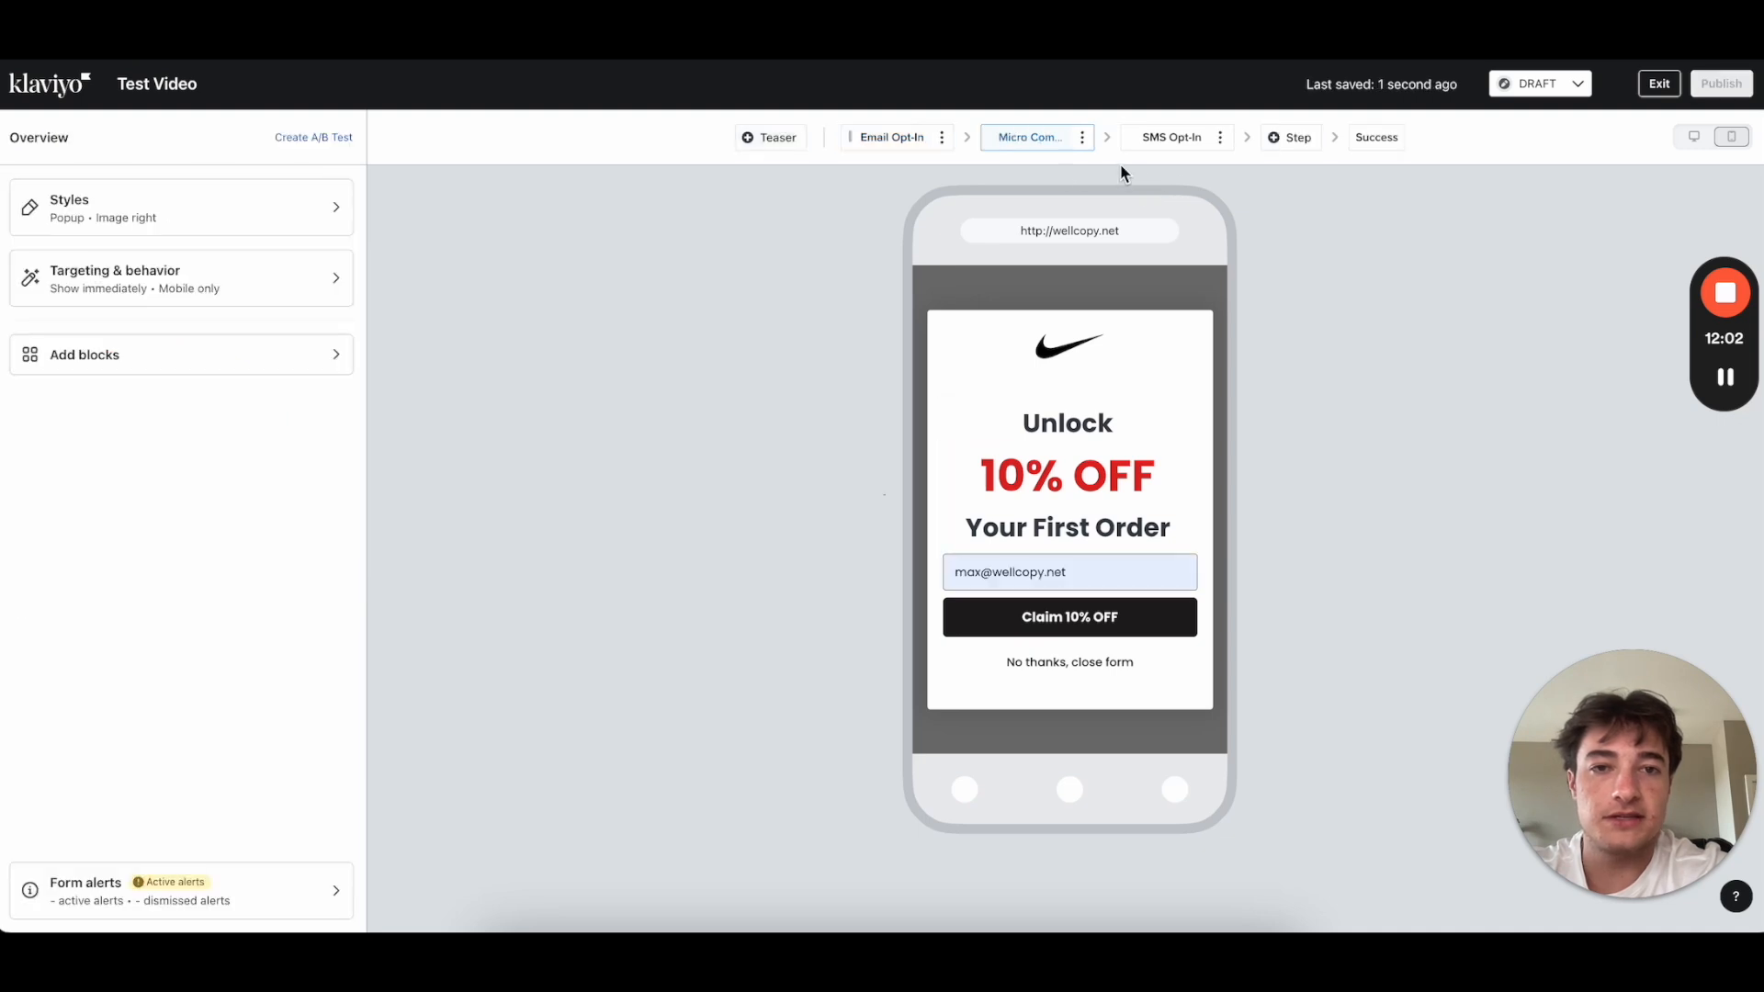
Step: Move Micro Commit ahead of Email Opt-In and delete its email field
drag(1084, 140, 880, 136)
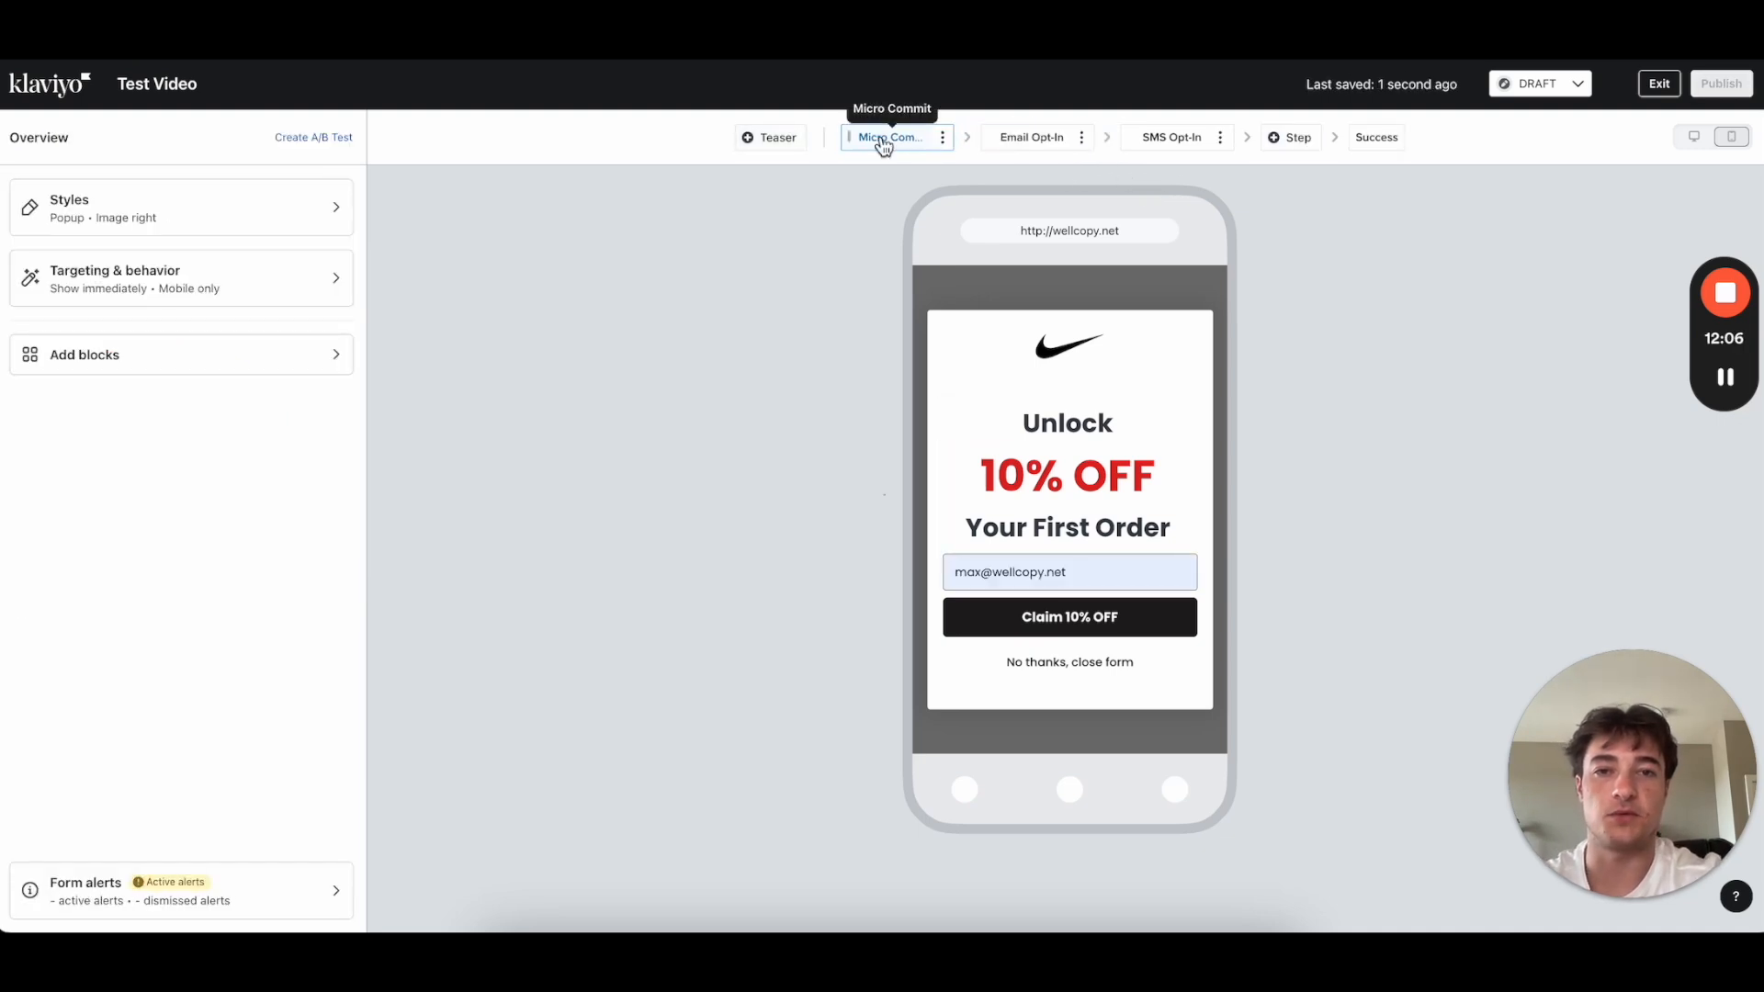
click(1033, 143)
click(883, 141)
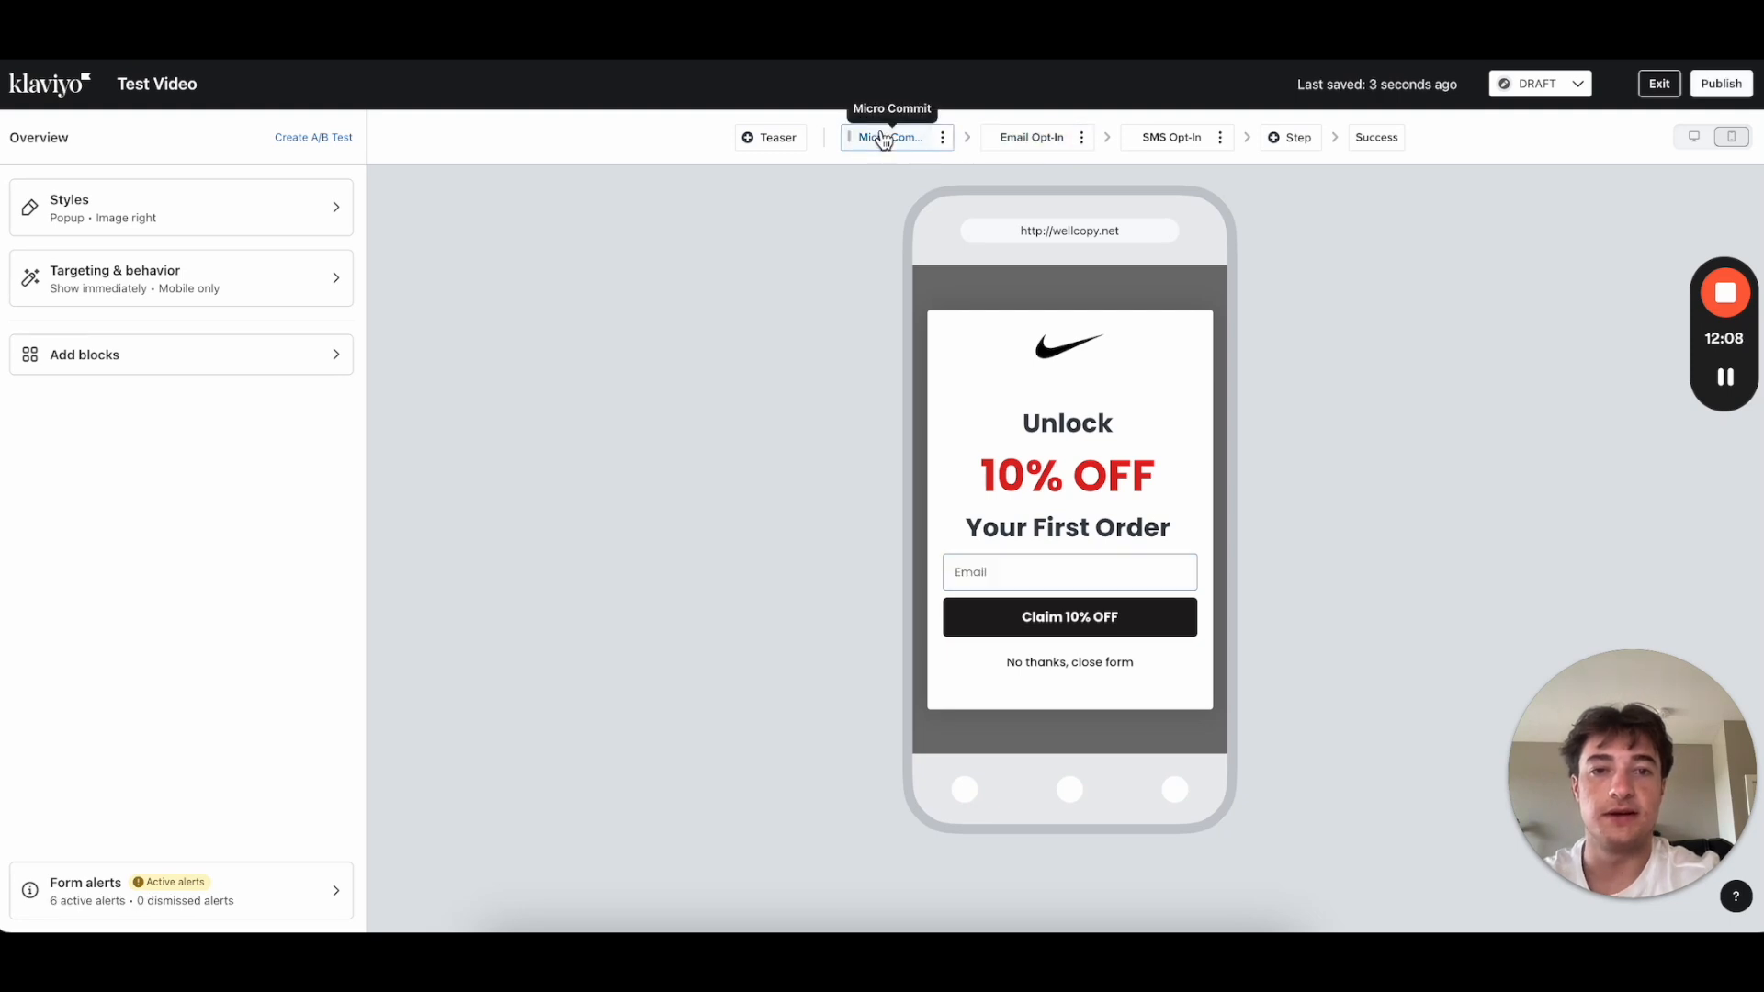
click(1064, 562)
click(952, 559)
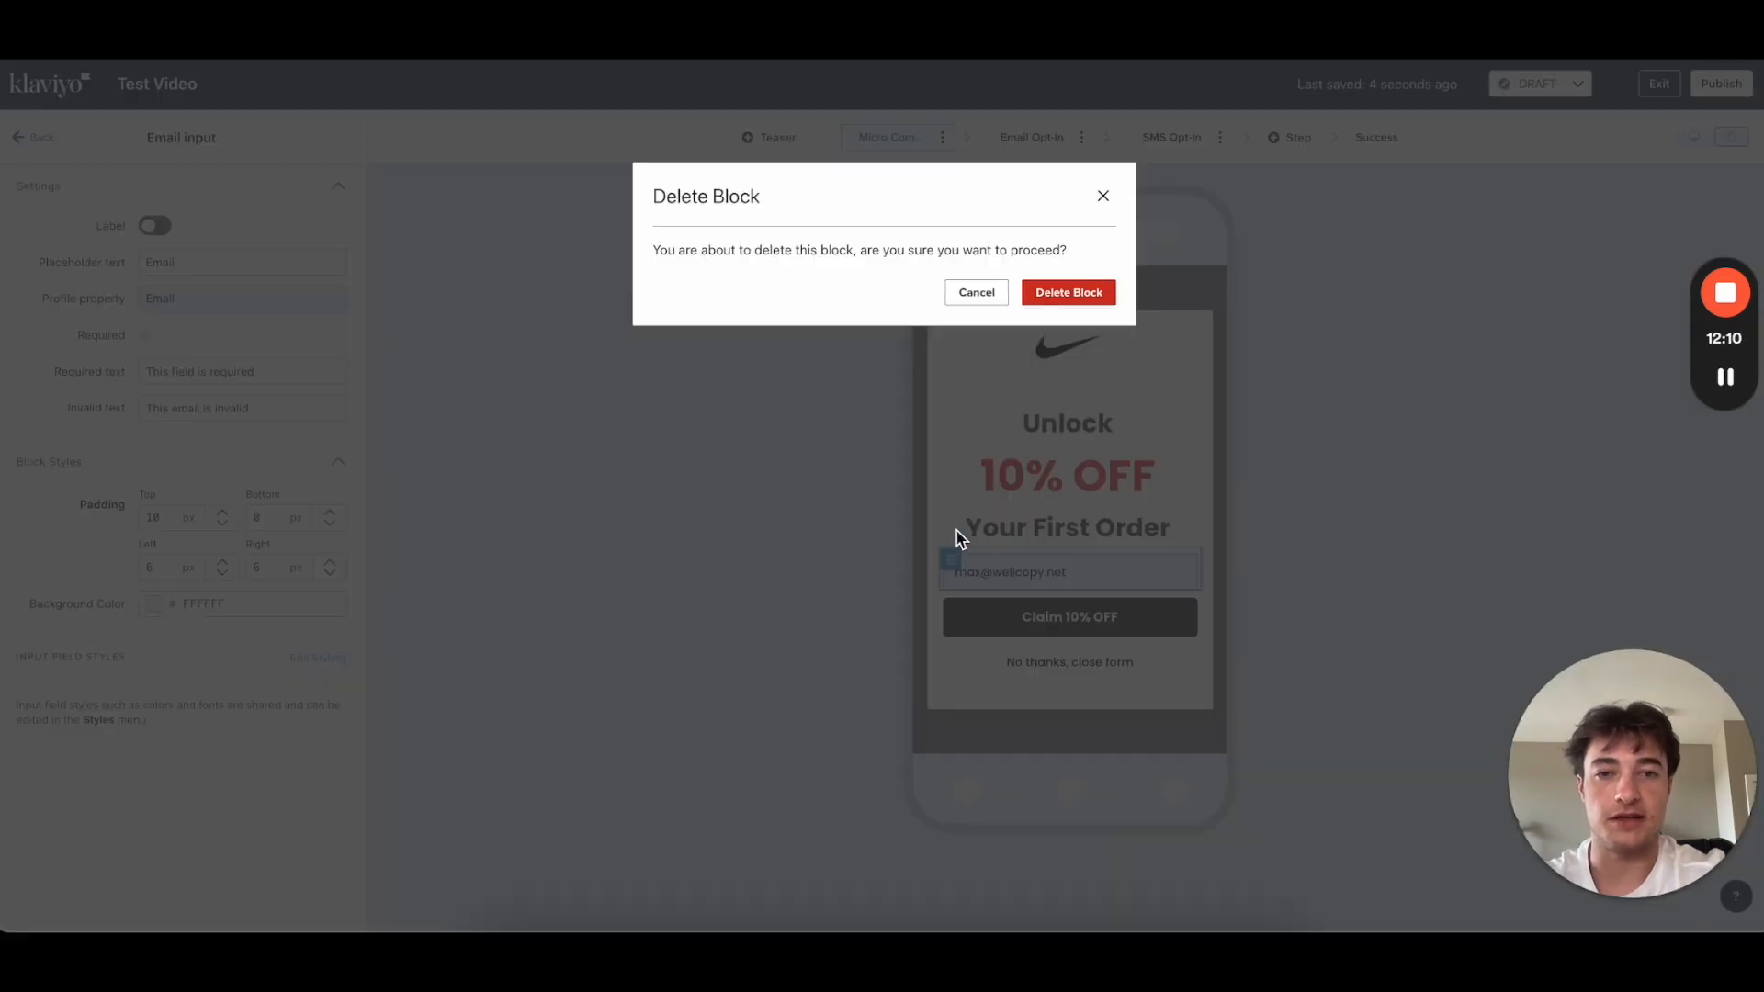
click(1069, 293)
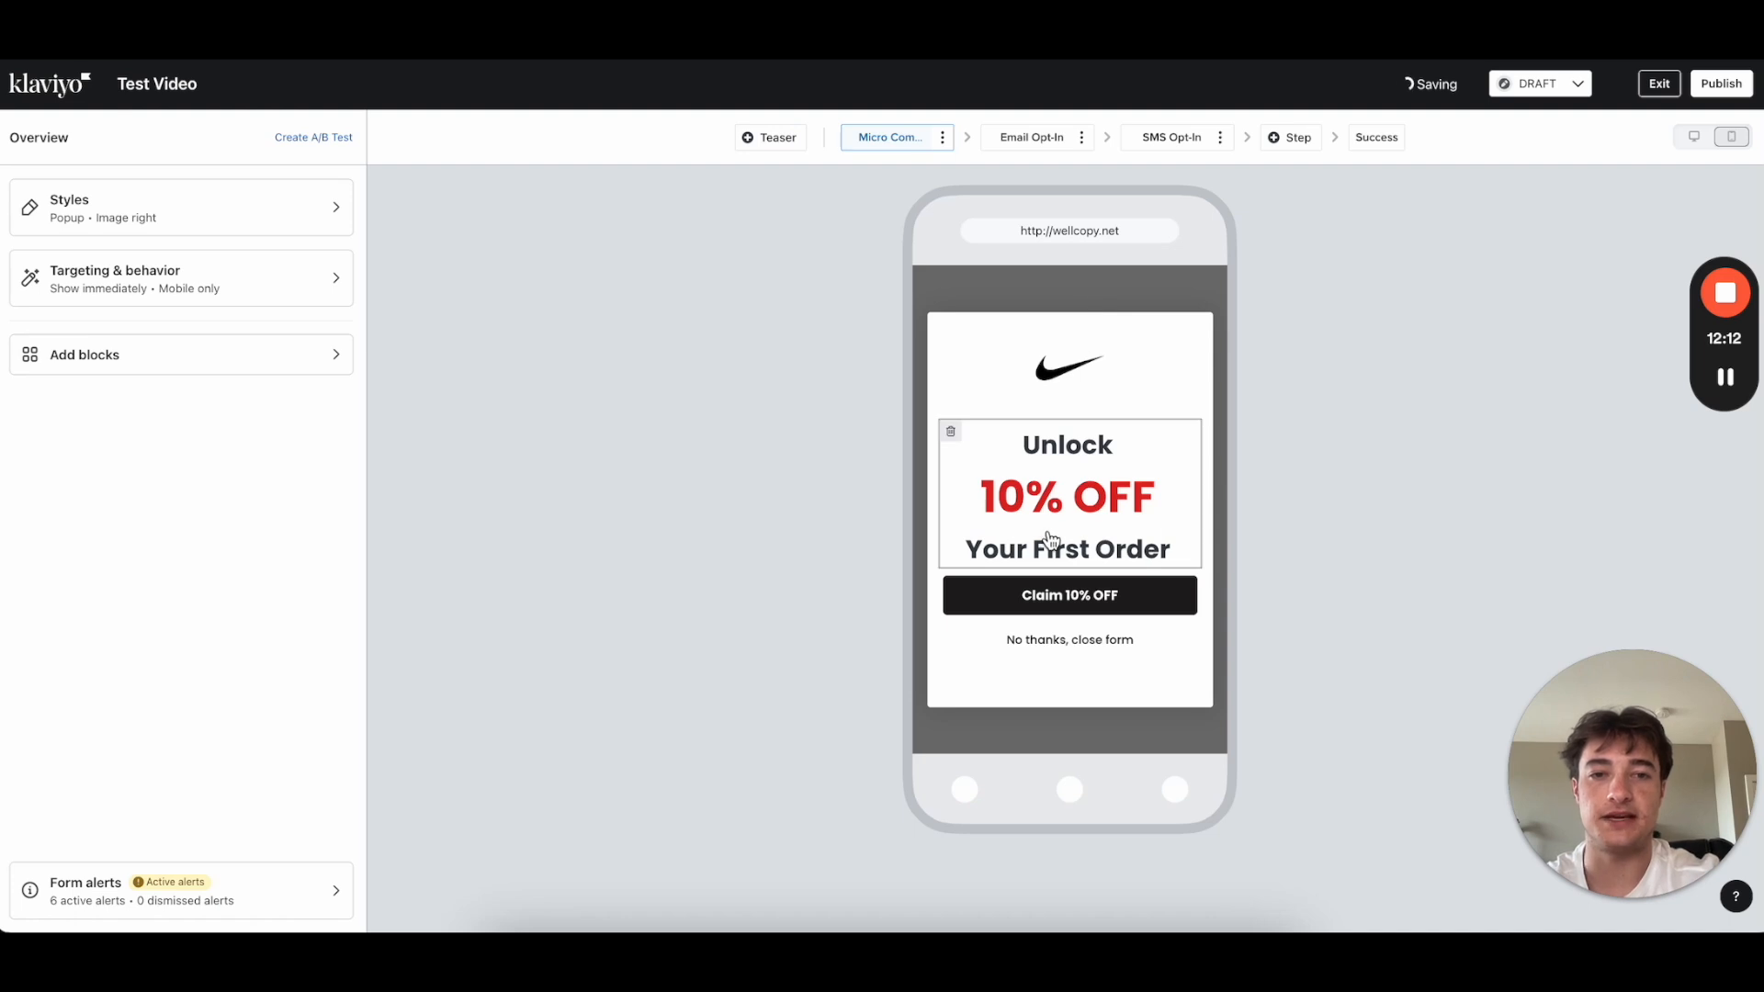
Step: Replace the headline's first line 'Unlock' with 'Do You Want?'
click(1101, 504)
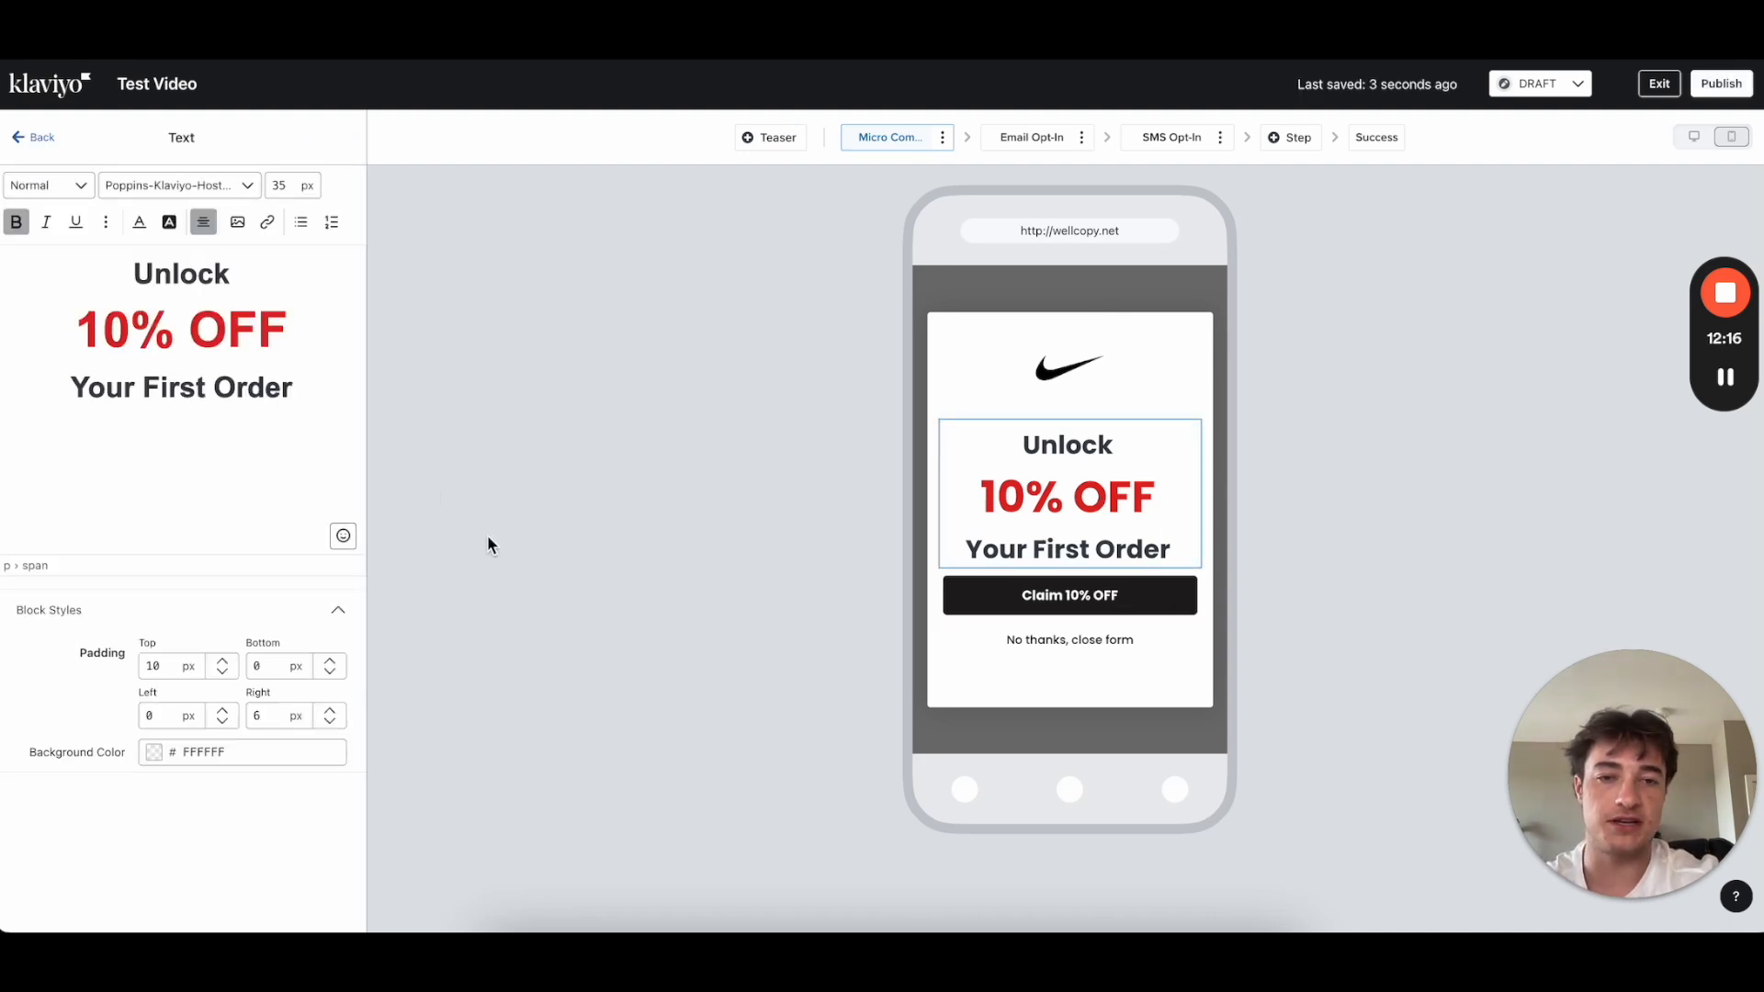
drag(243, 274, 47, 276)
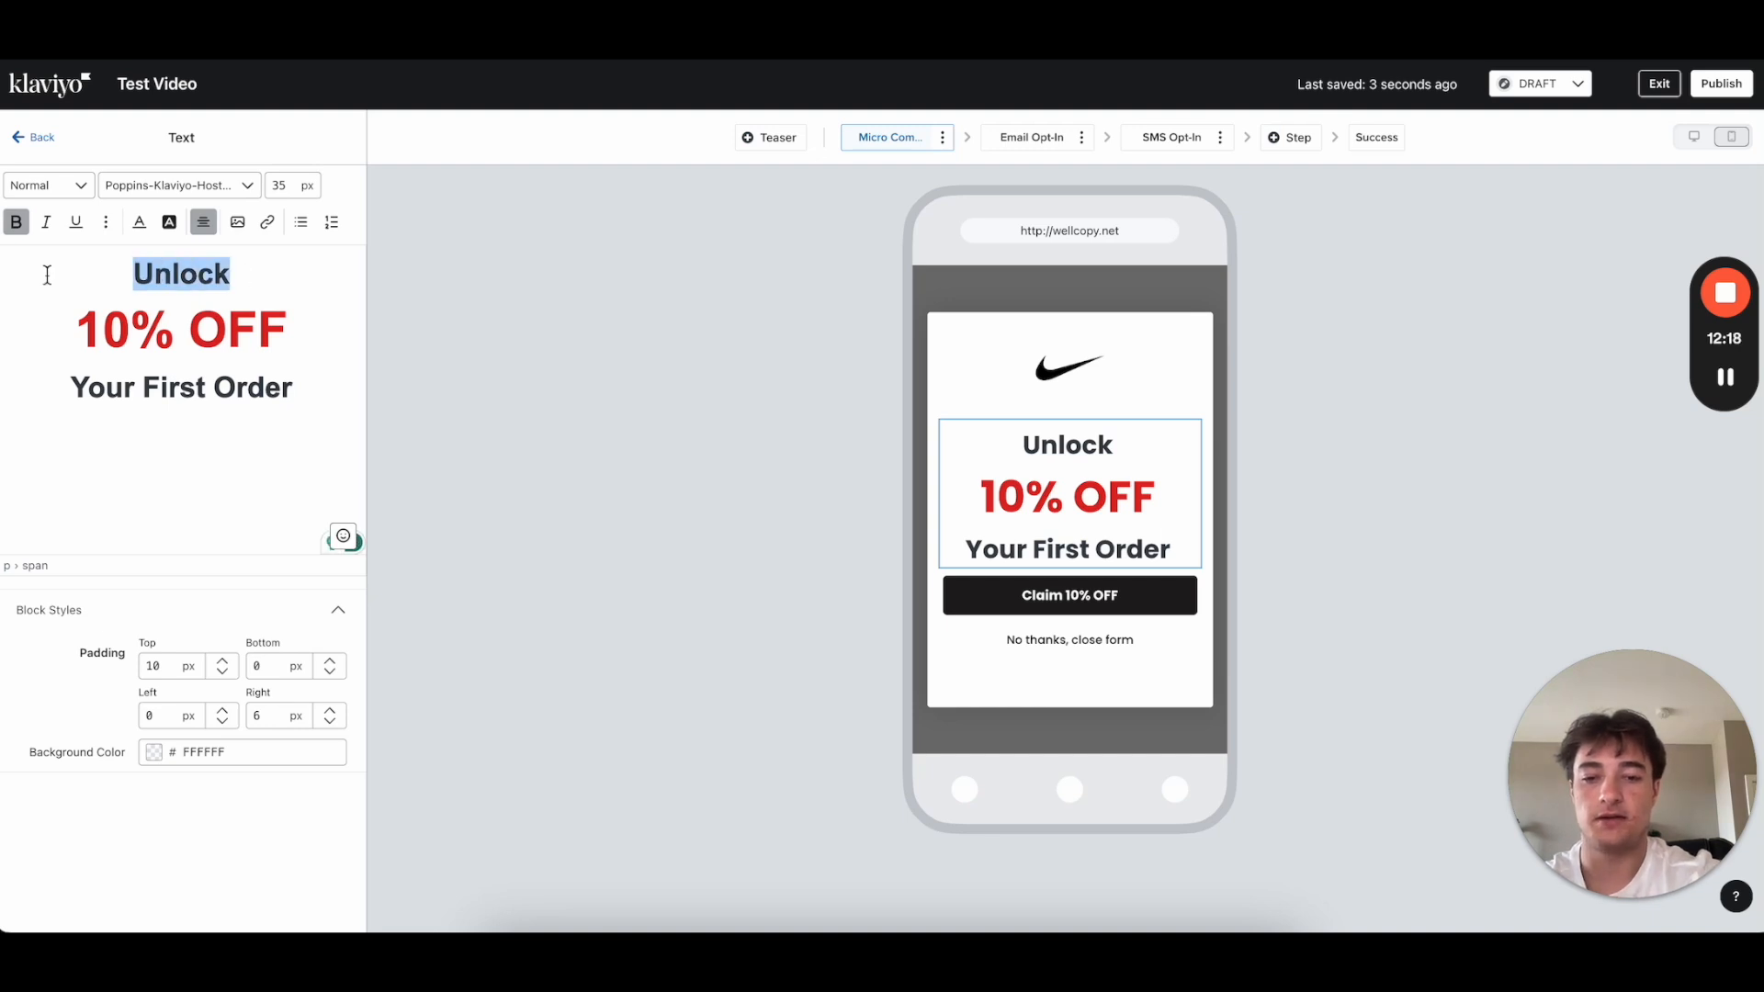
text(Do You Want)
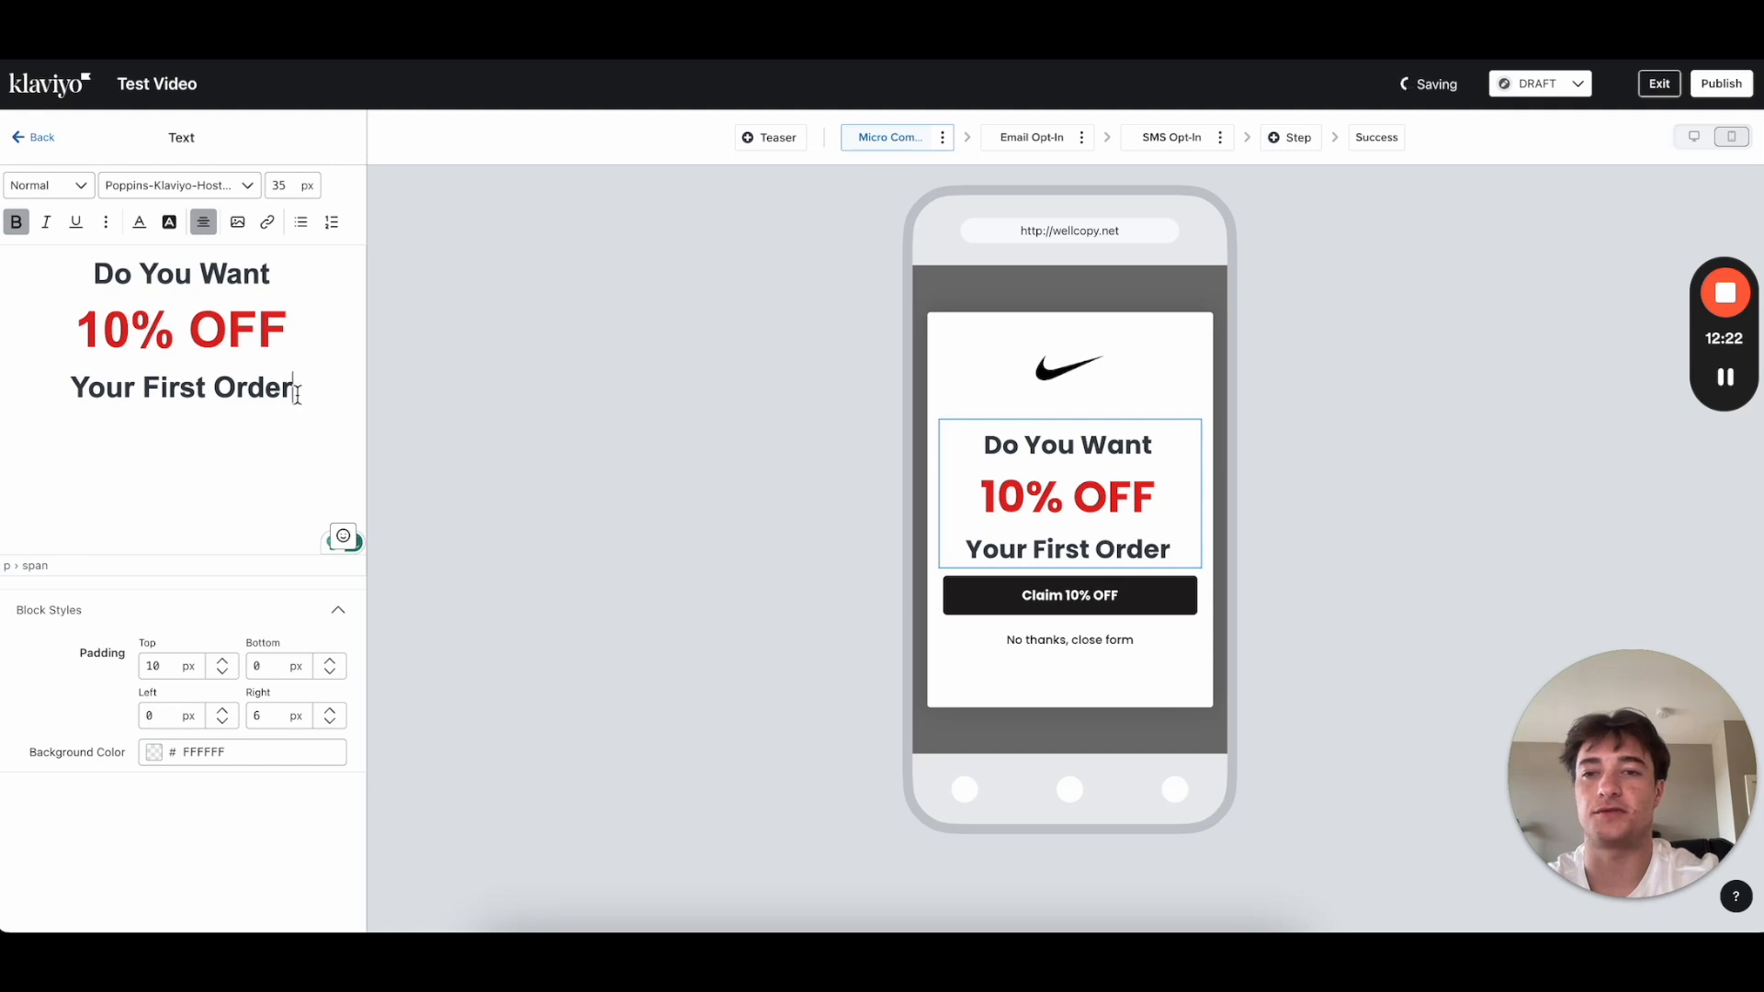
text(?)
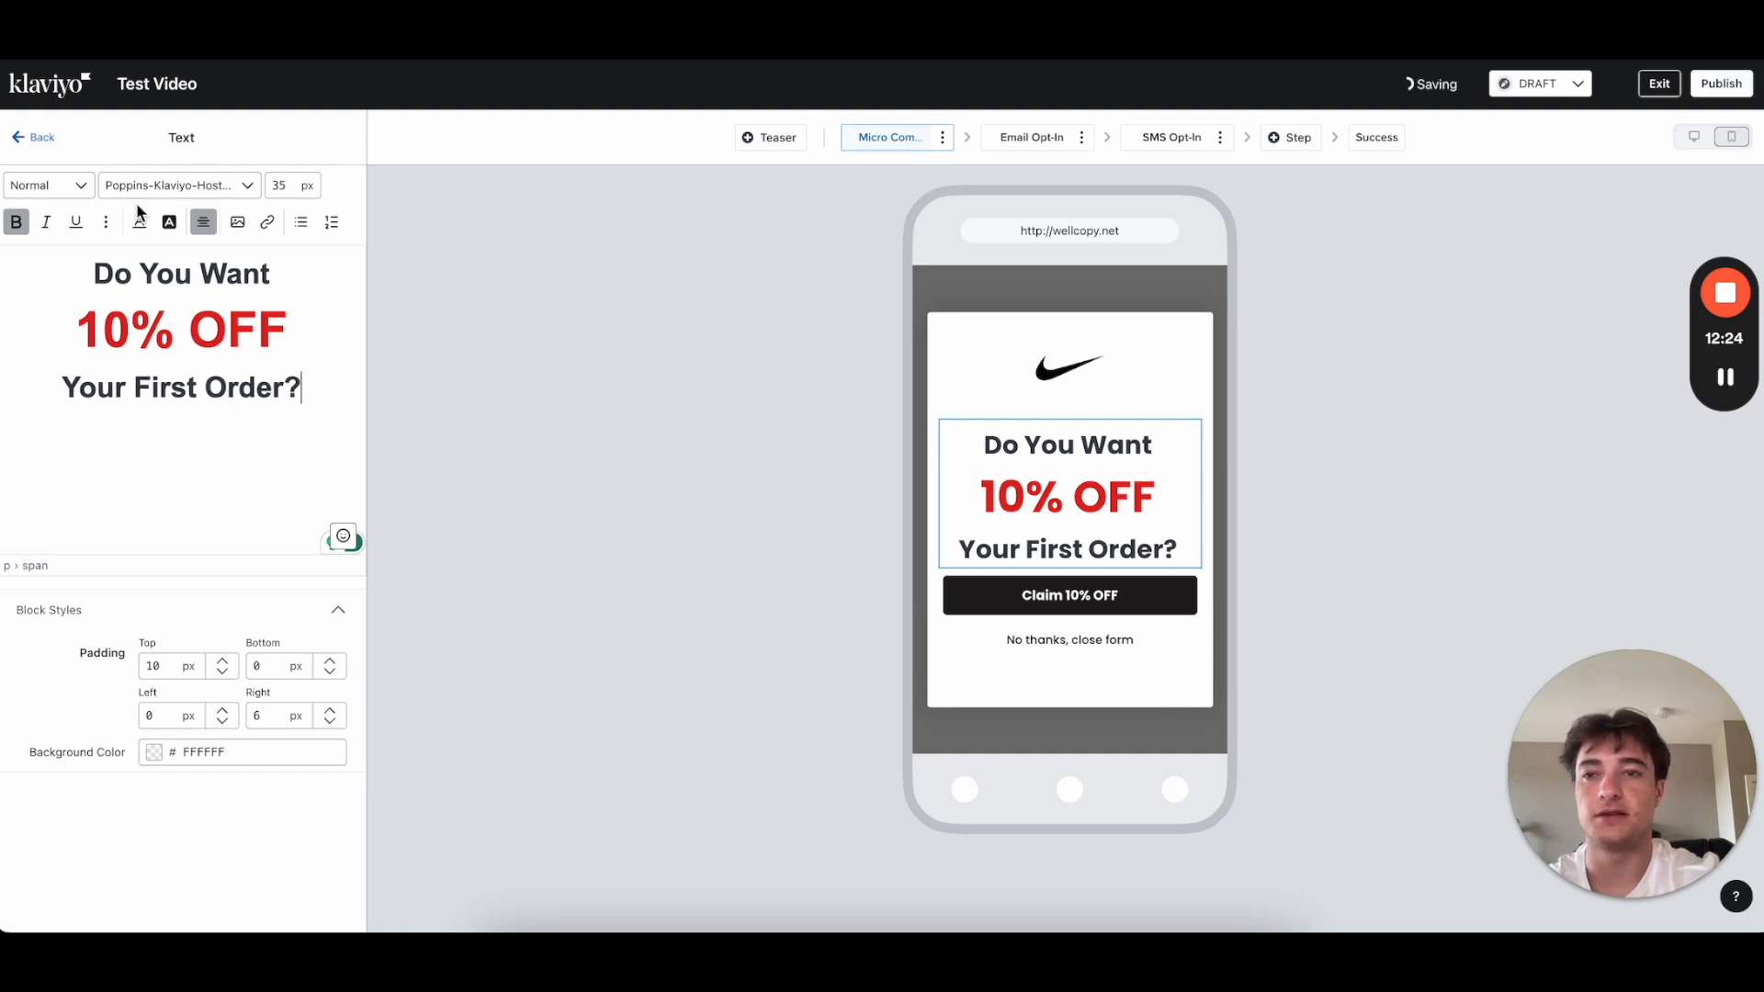
click(37, 138)
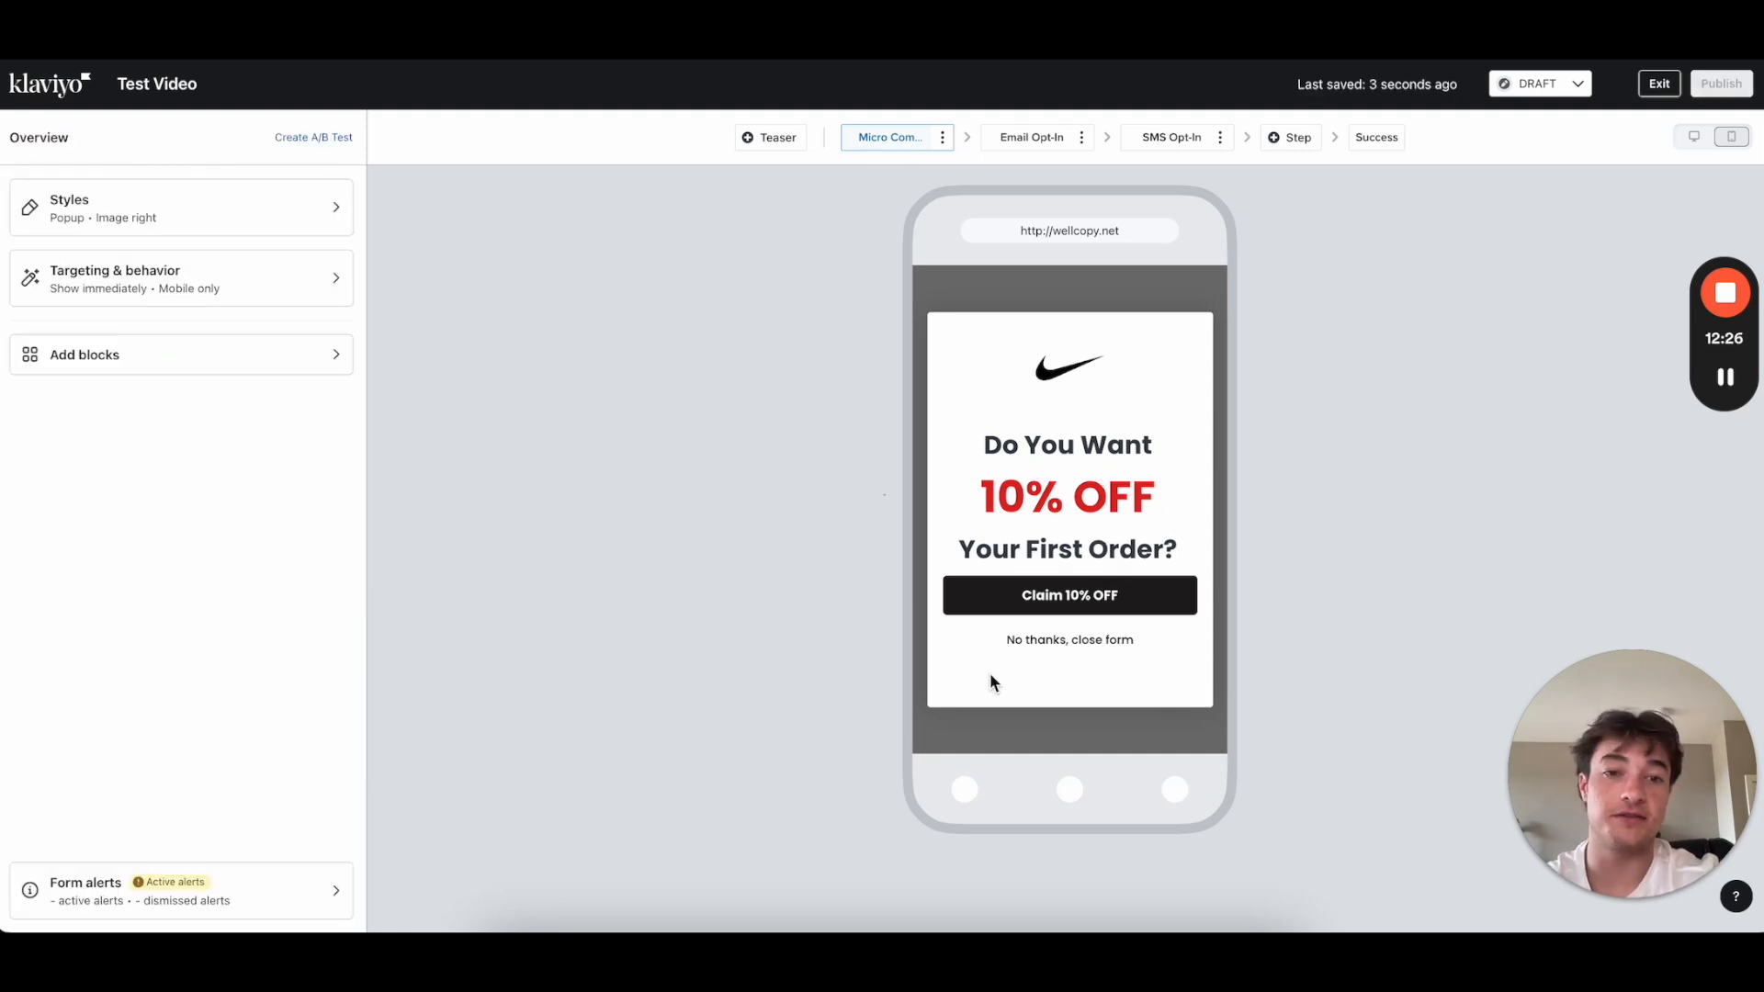
Step: Set the Micro Commit step's Claim 10% OFF button top padding to 25 px
click(1099, 591)
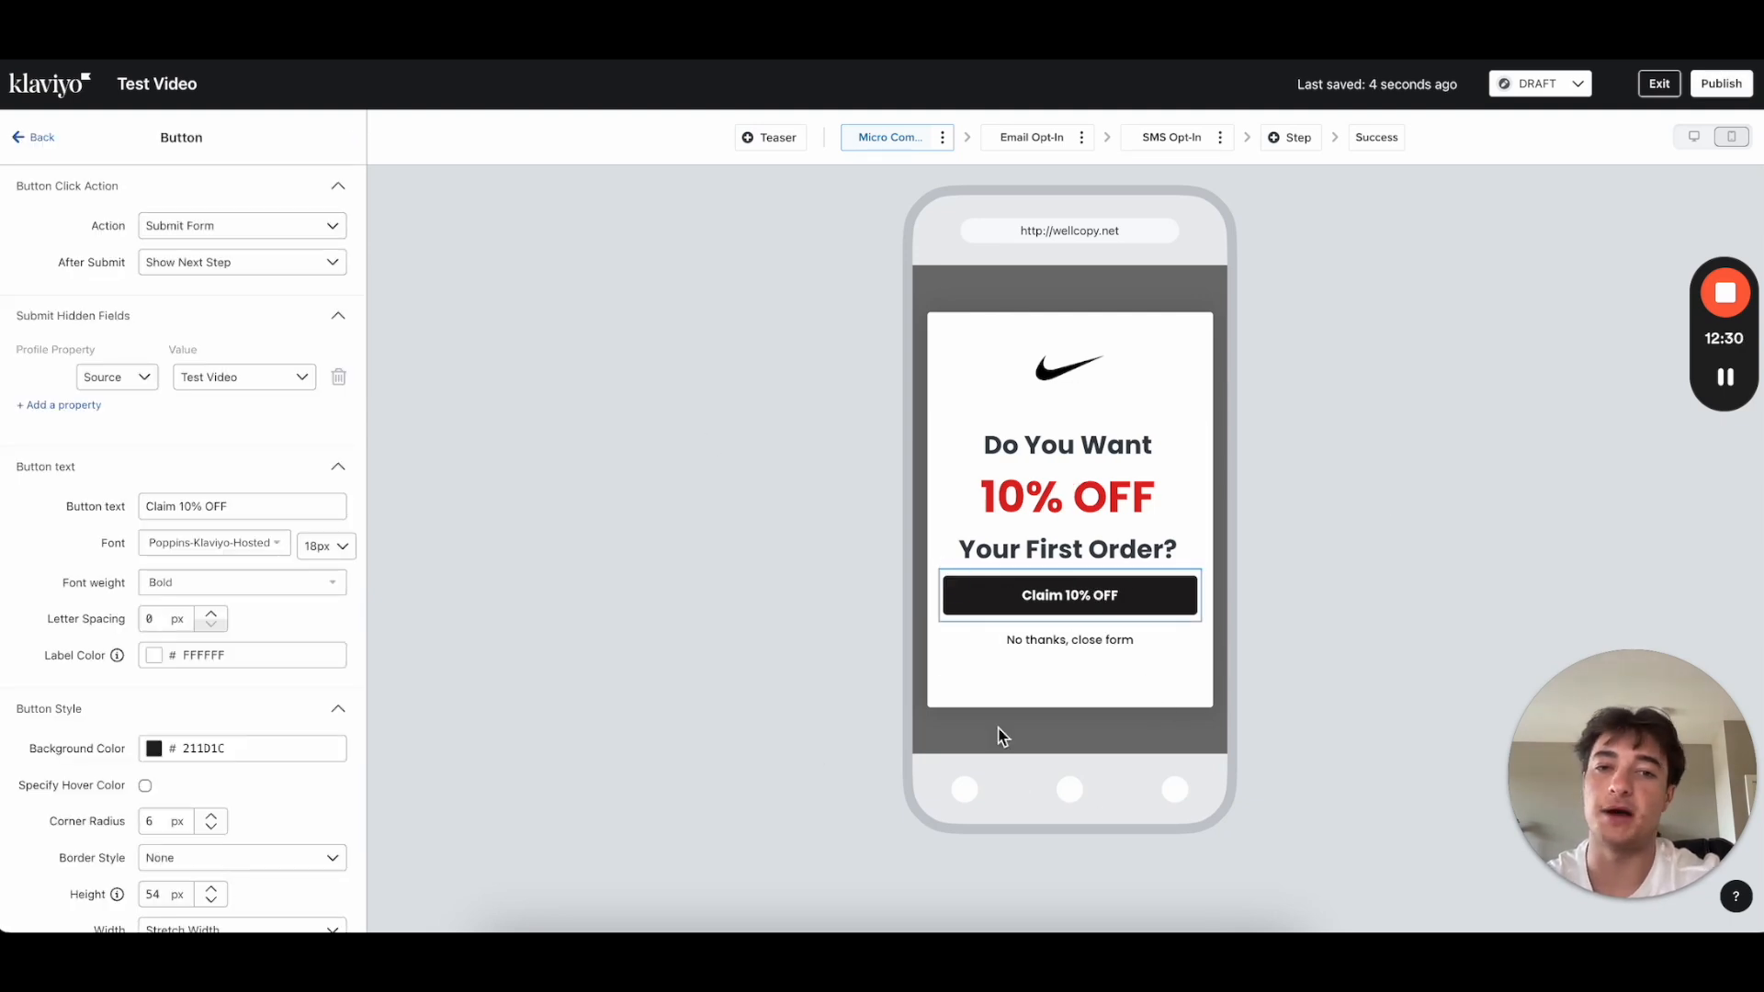
scroll(255, 597, down, 3)
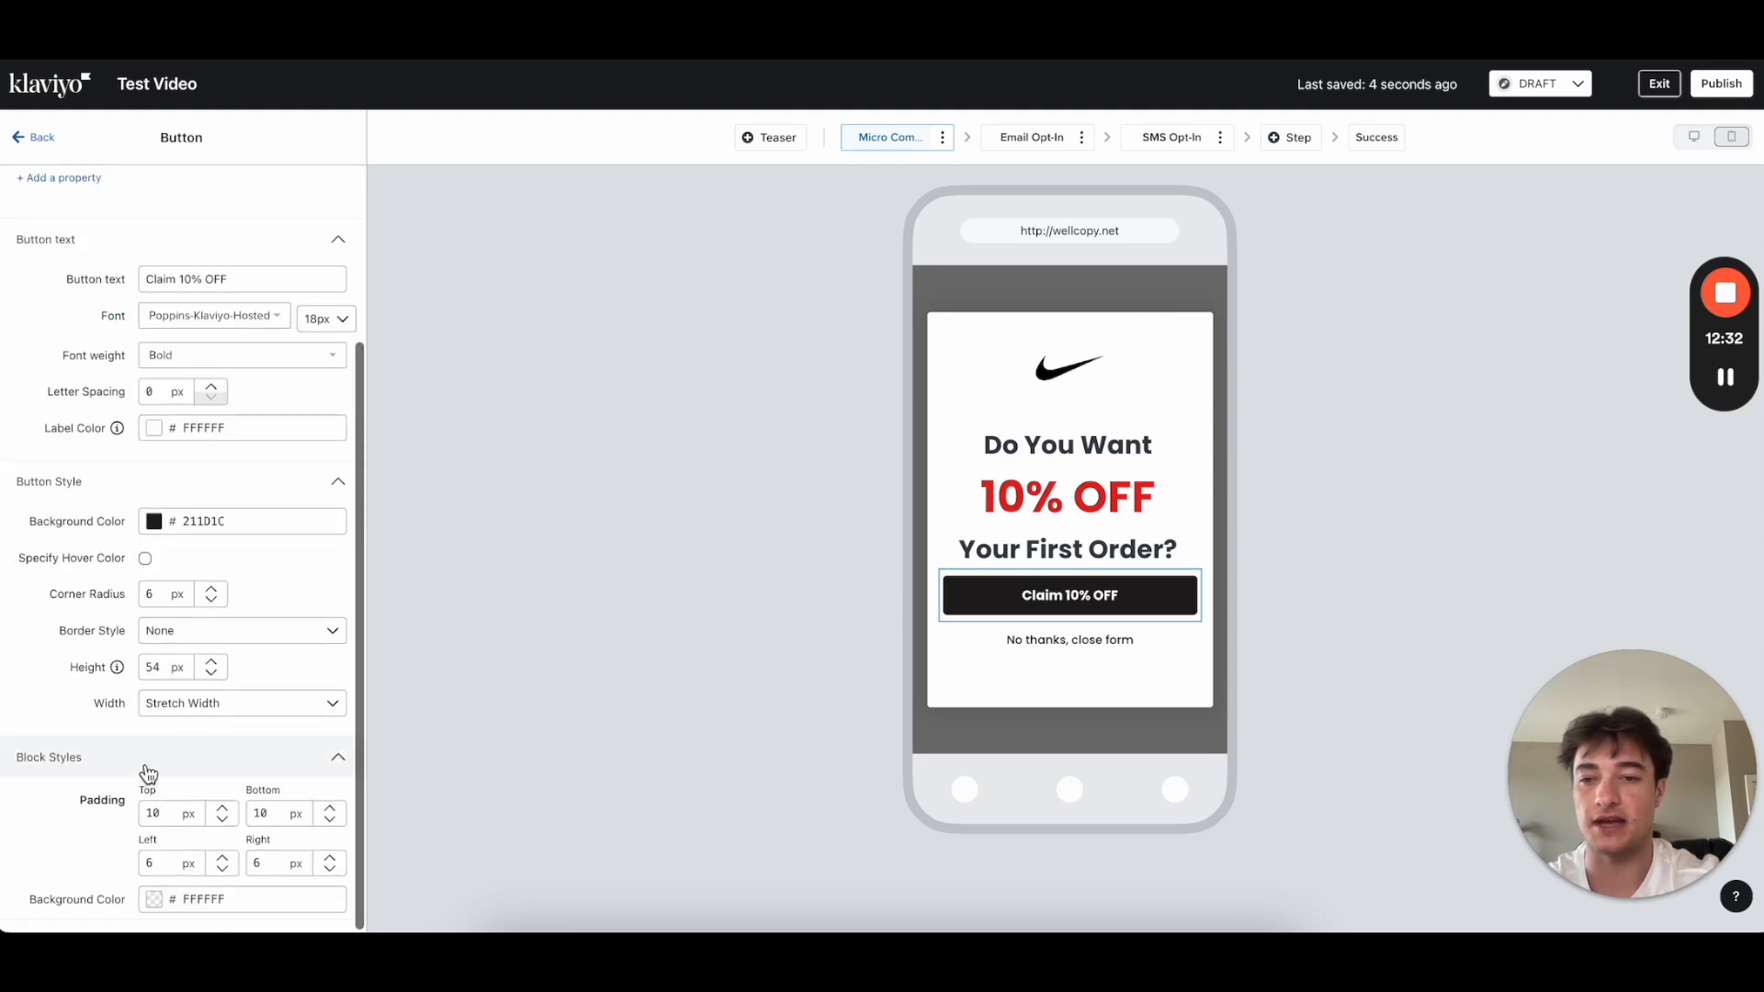
click(149, 812)
text(25)
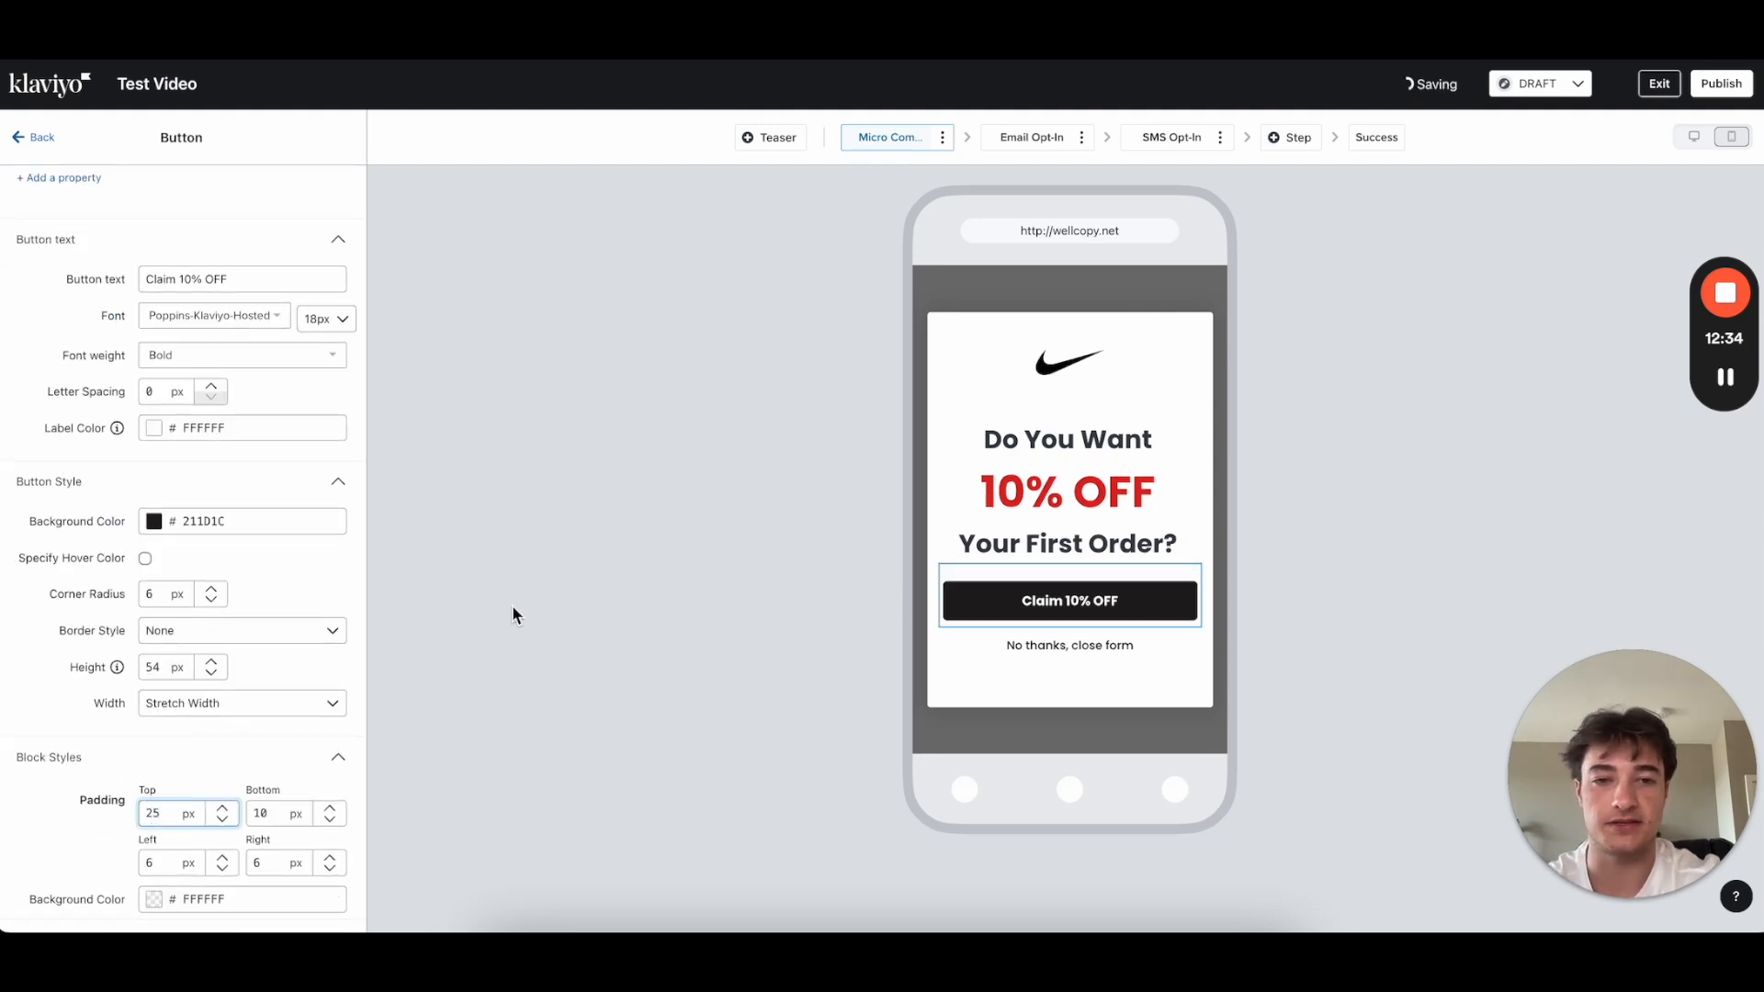
click(32, 137)
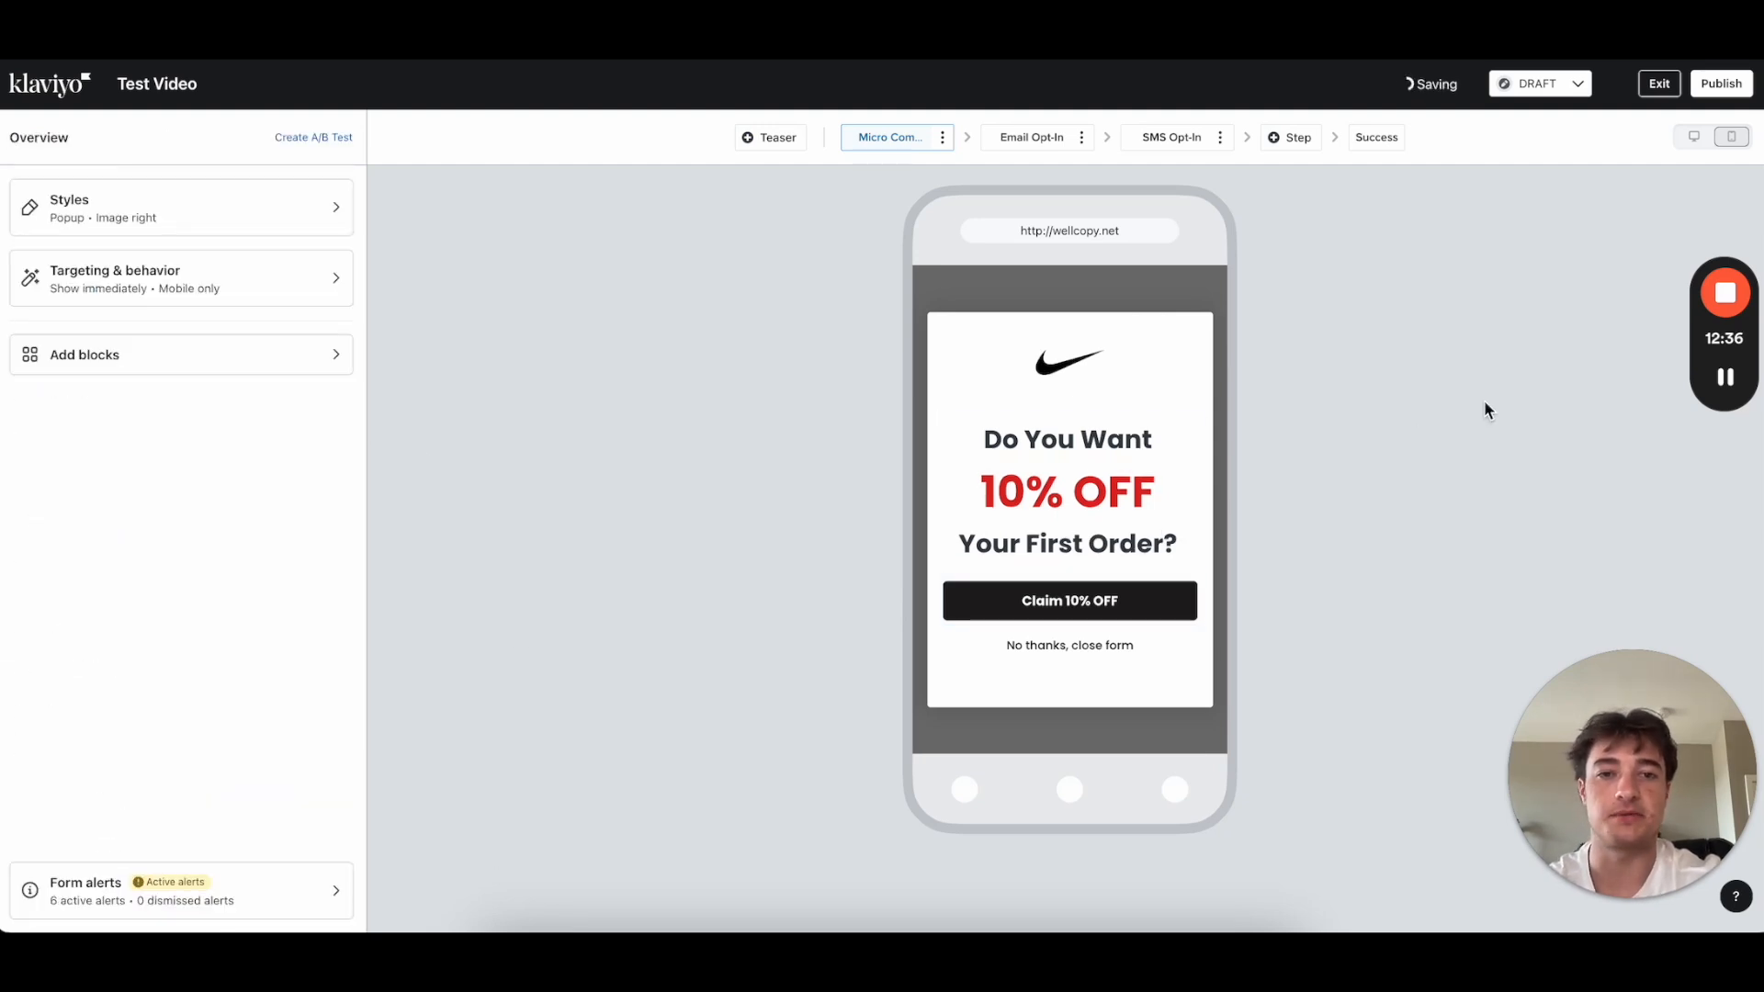
click(1072, 602)
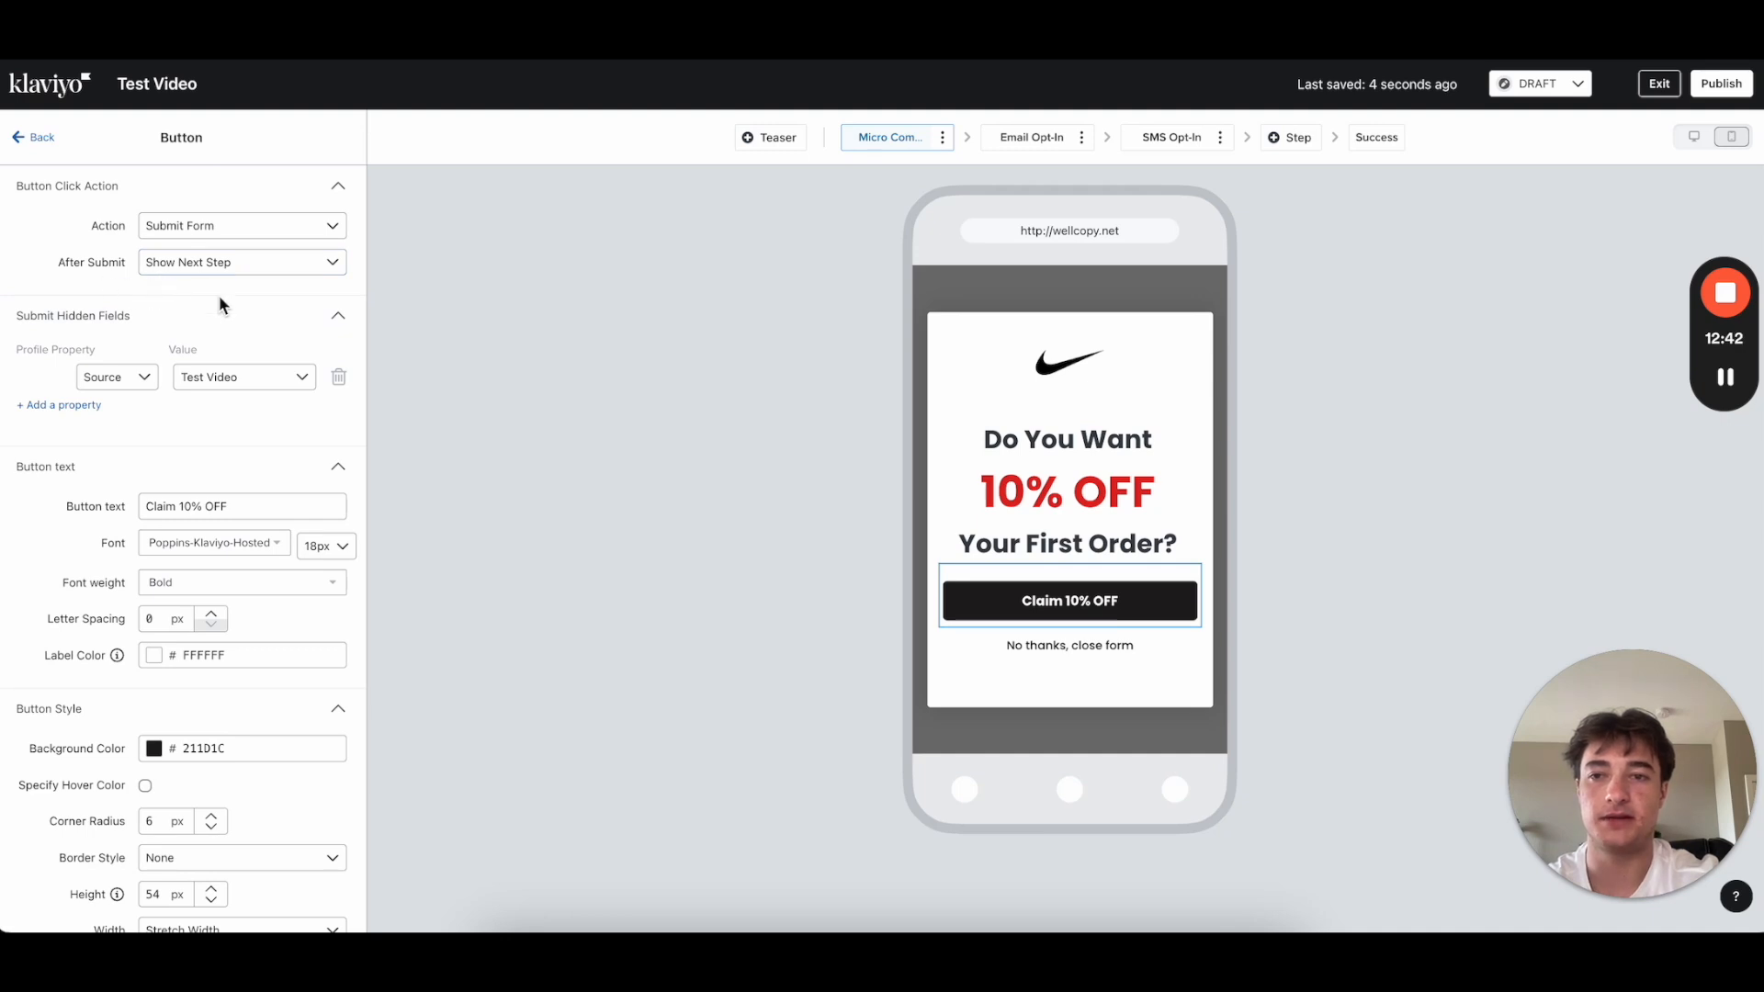
click(34, 139)
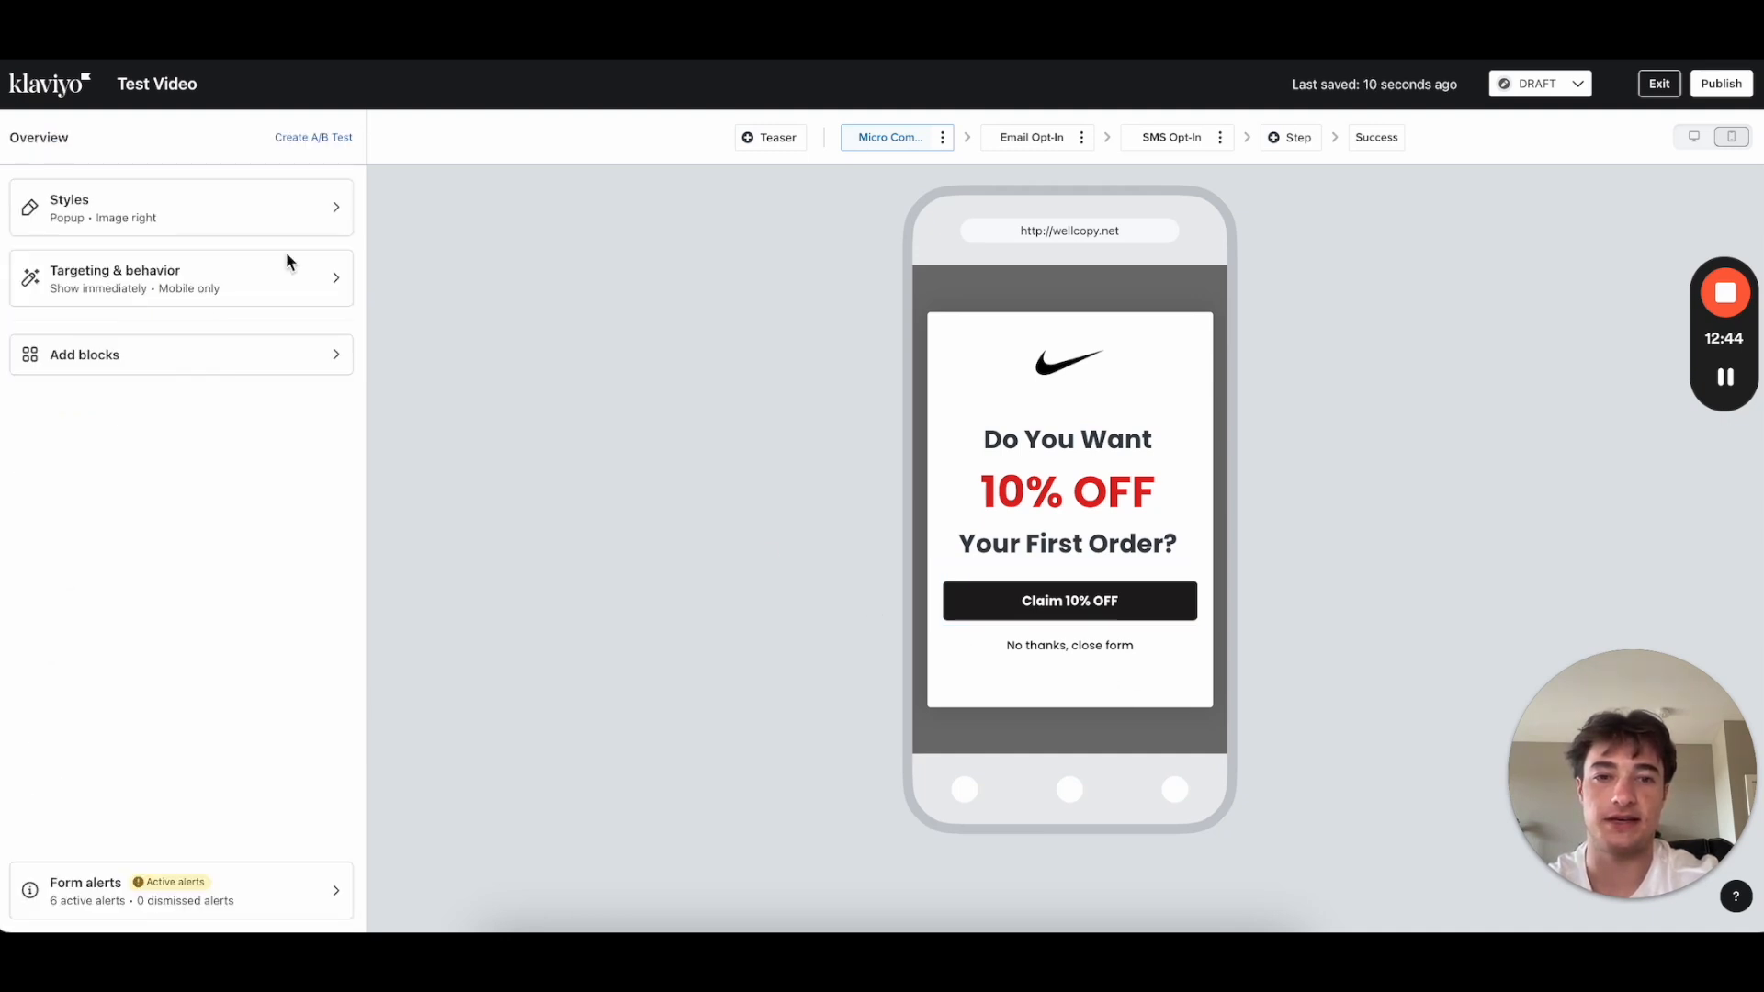
click(1013, 139)
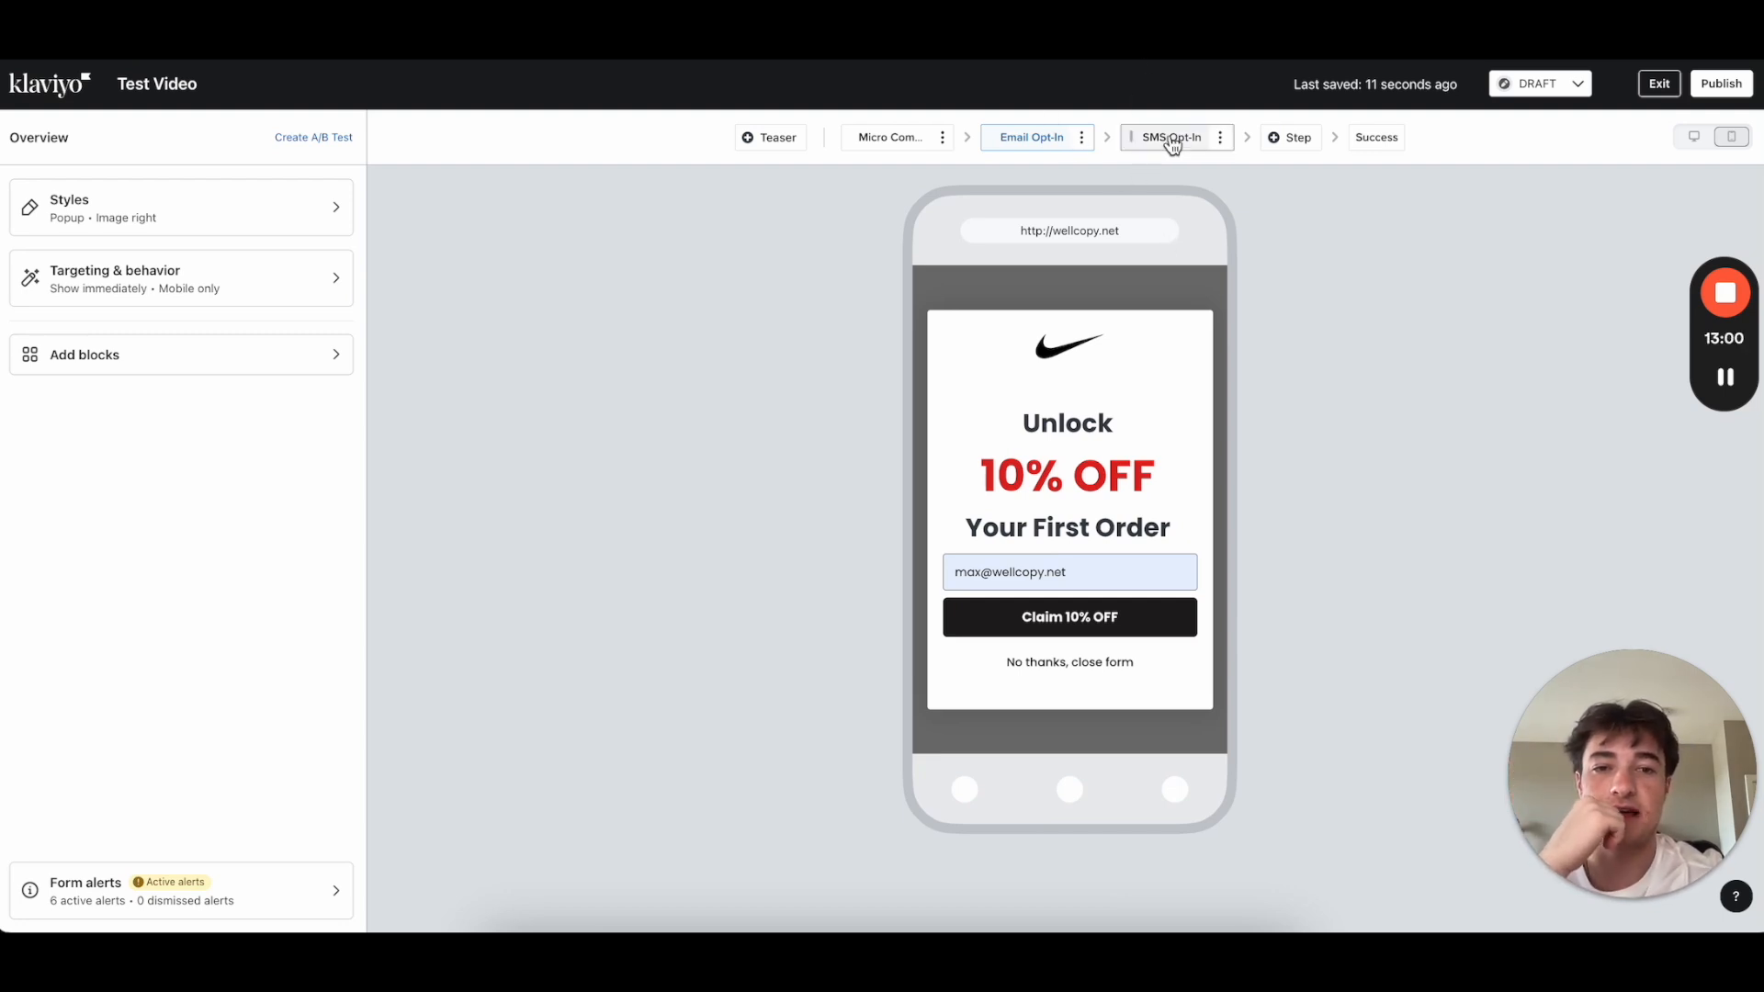
Step: Delete the SMS Opt-In step and confirm in the Delete Step dialog
click(1099, 615)
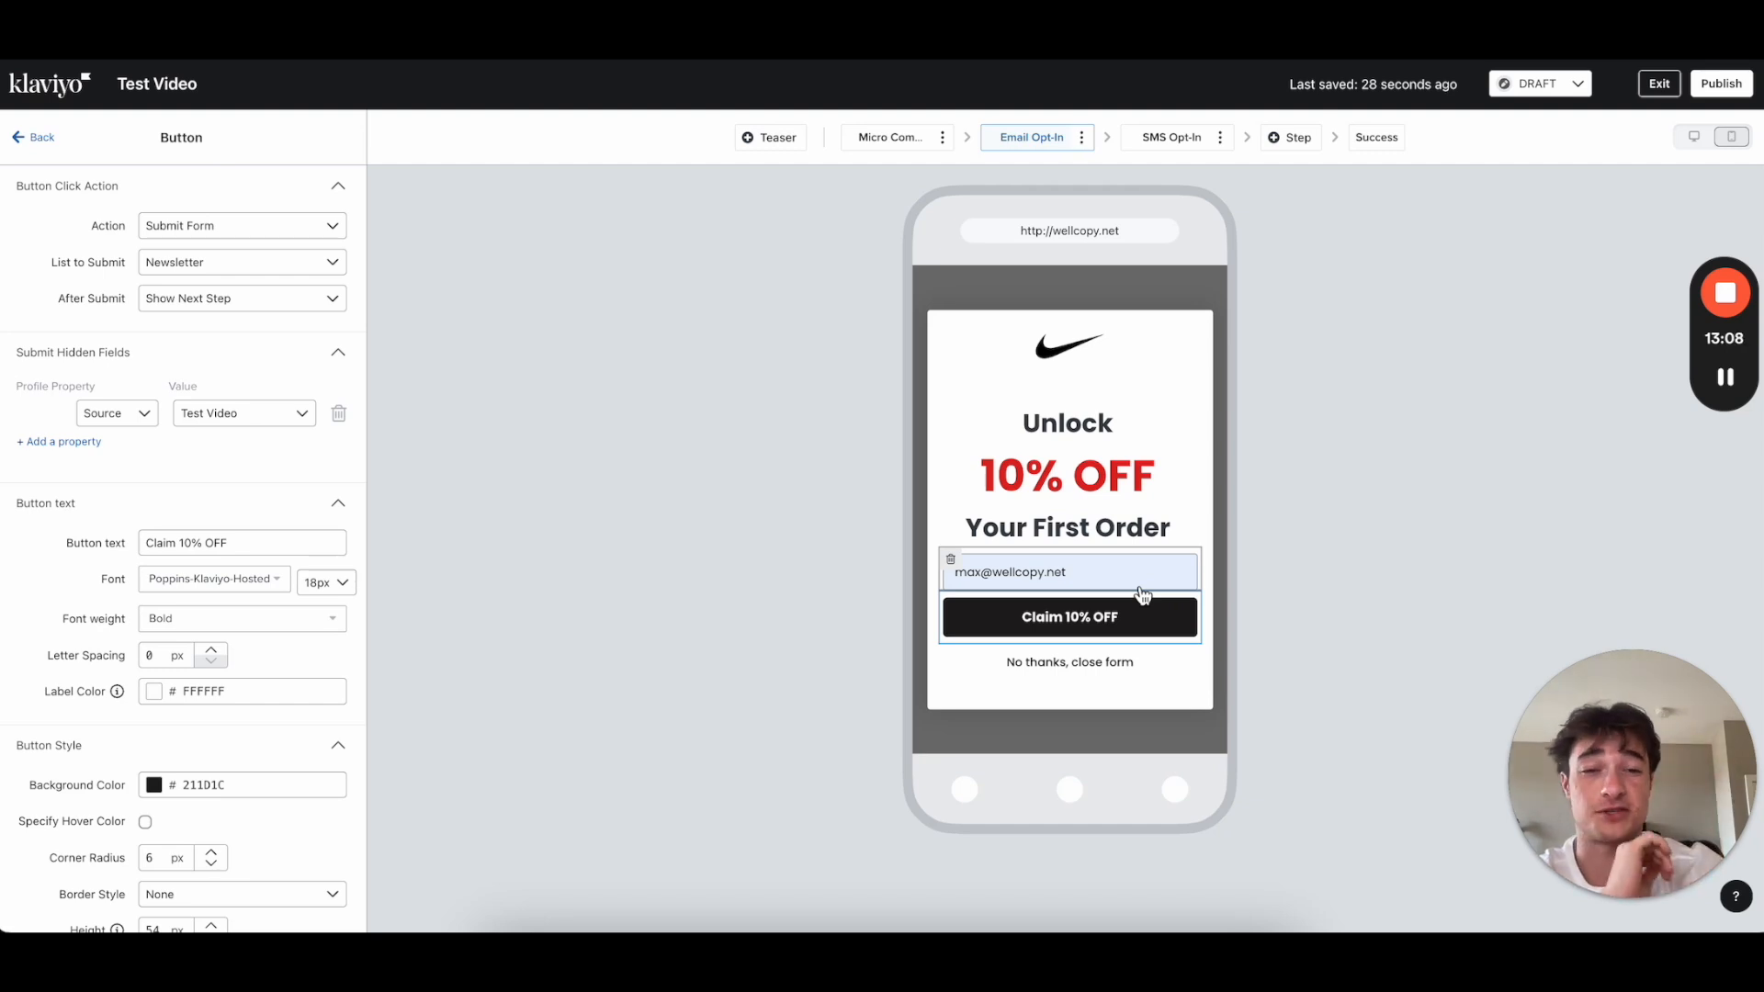
click(1167, 145)
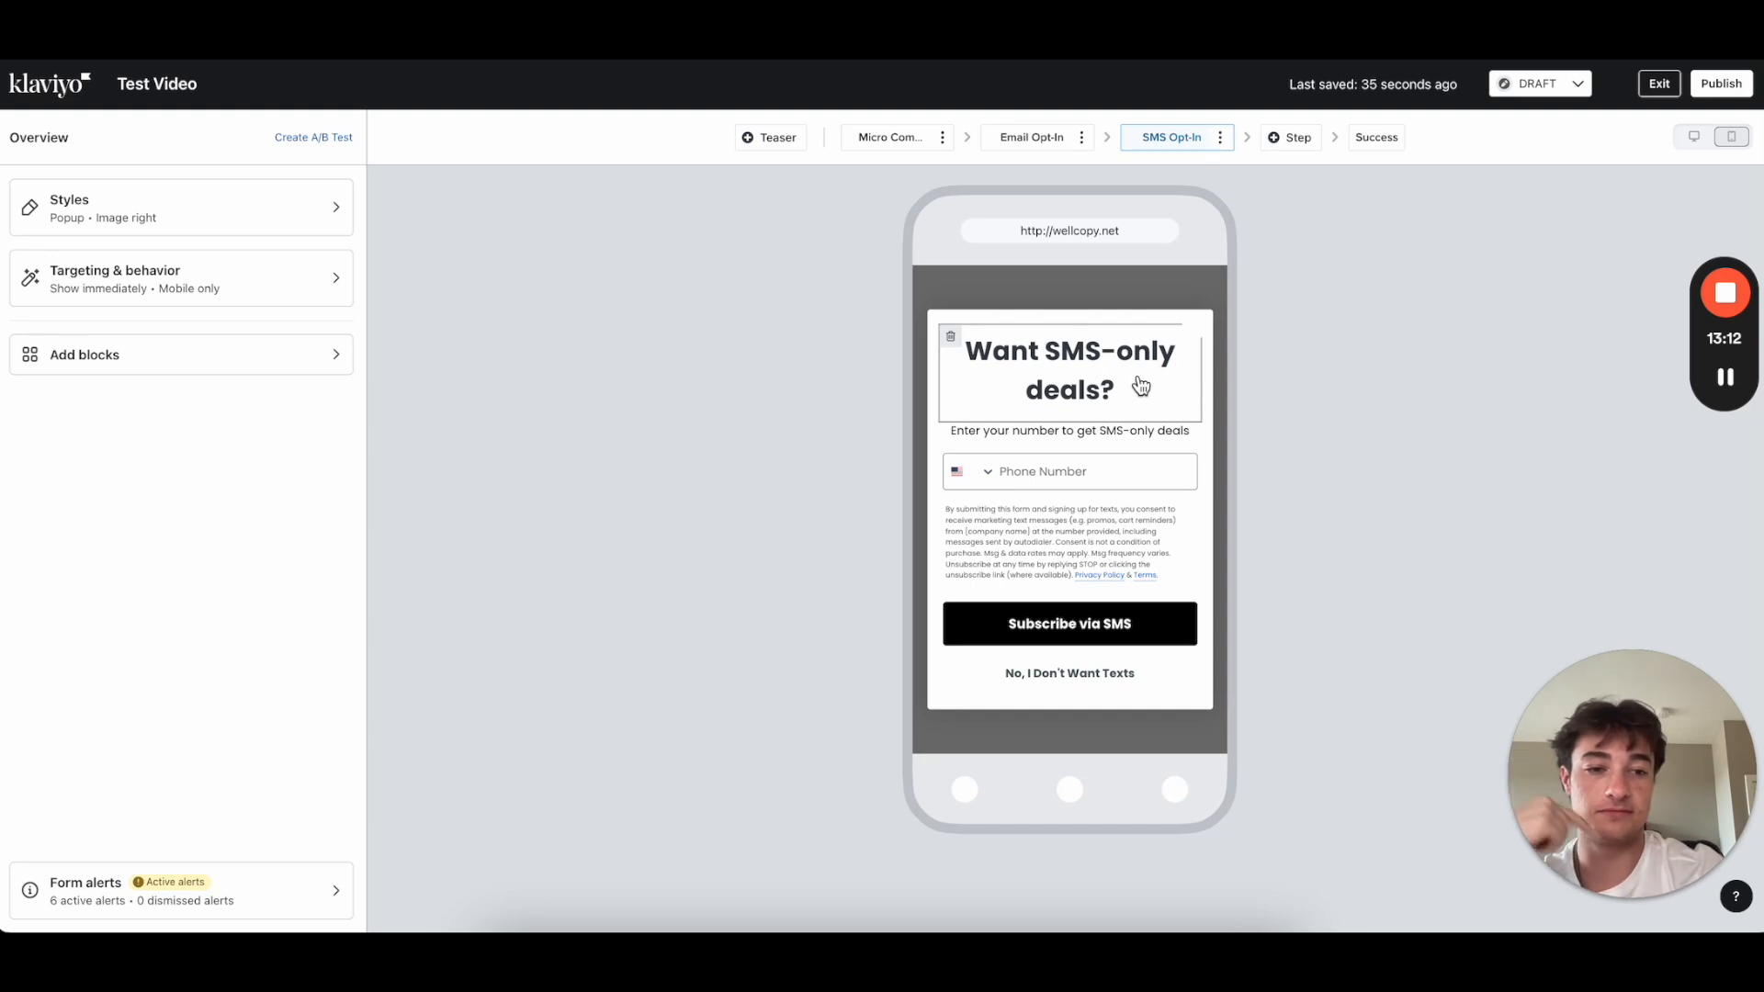
click(1220, 139)
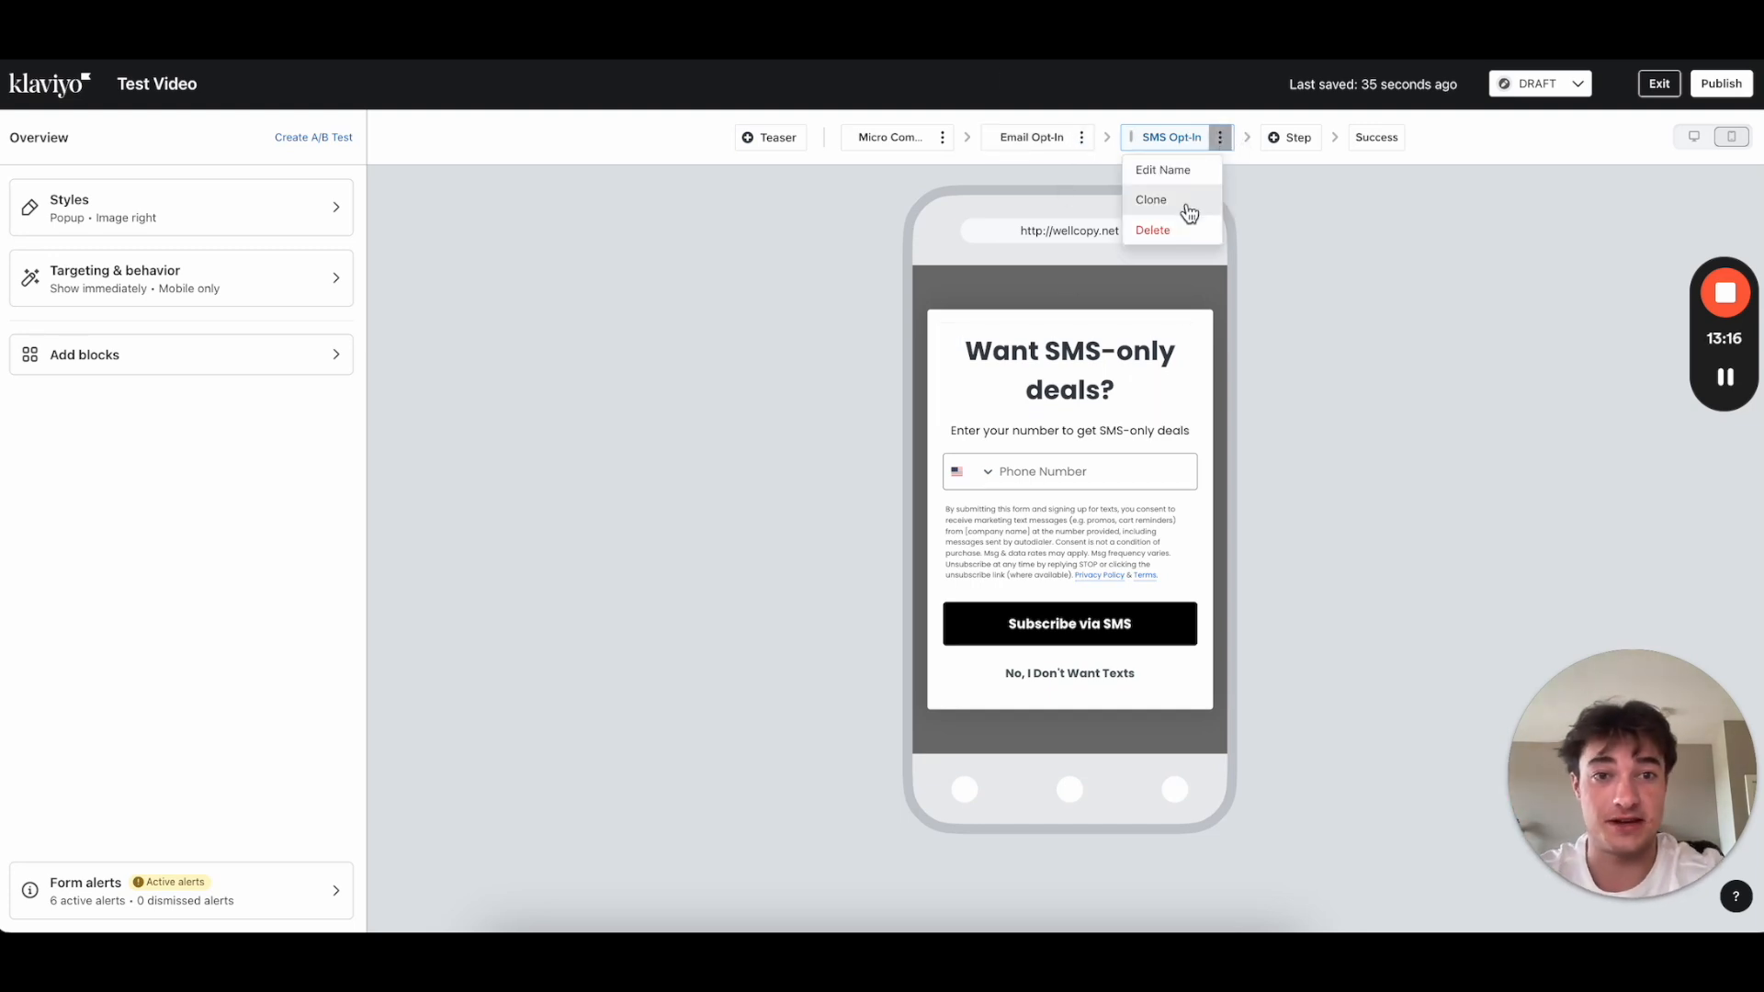
click(1175, 237)
click(1085, 283)
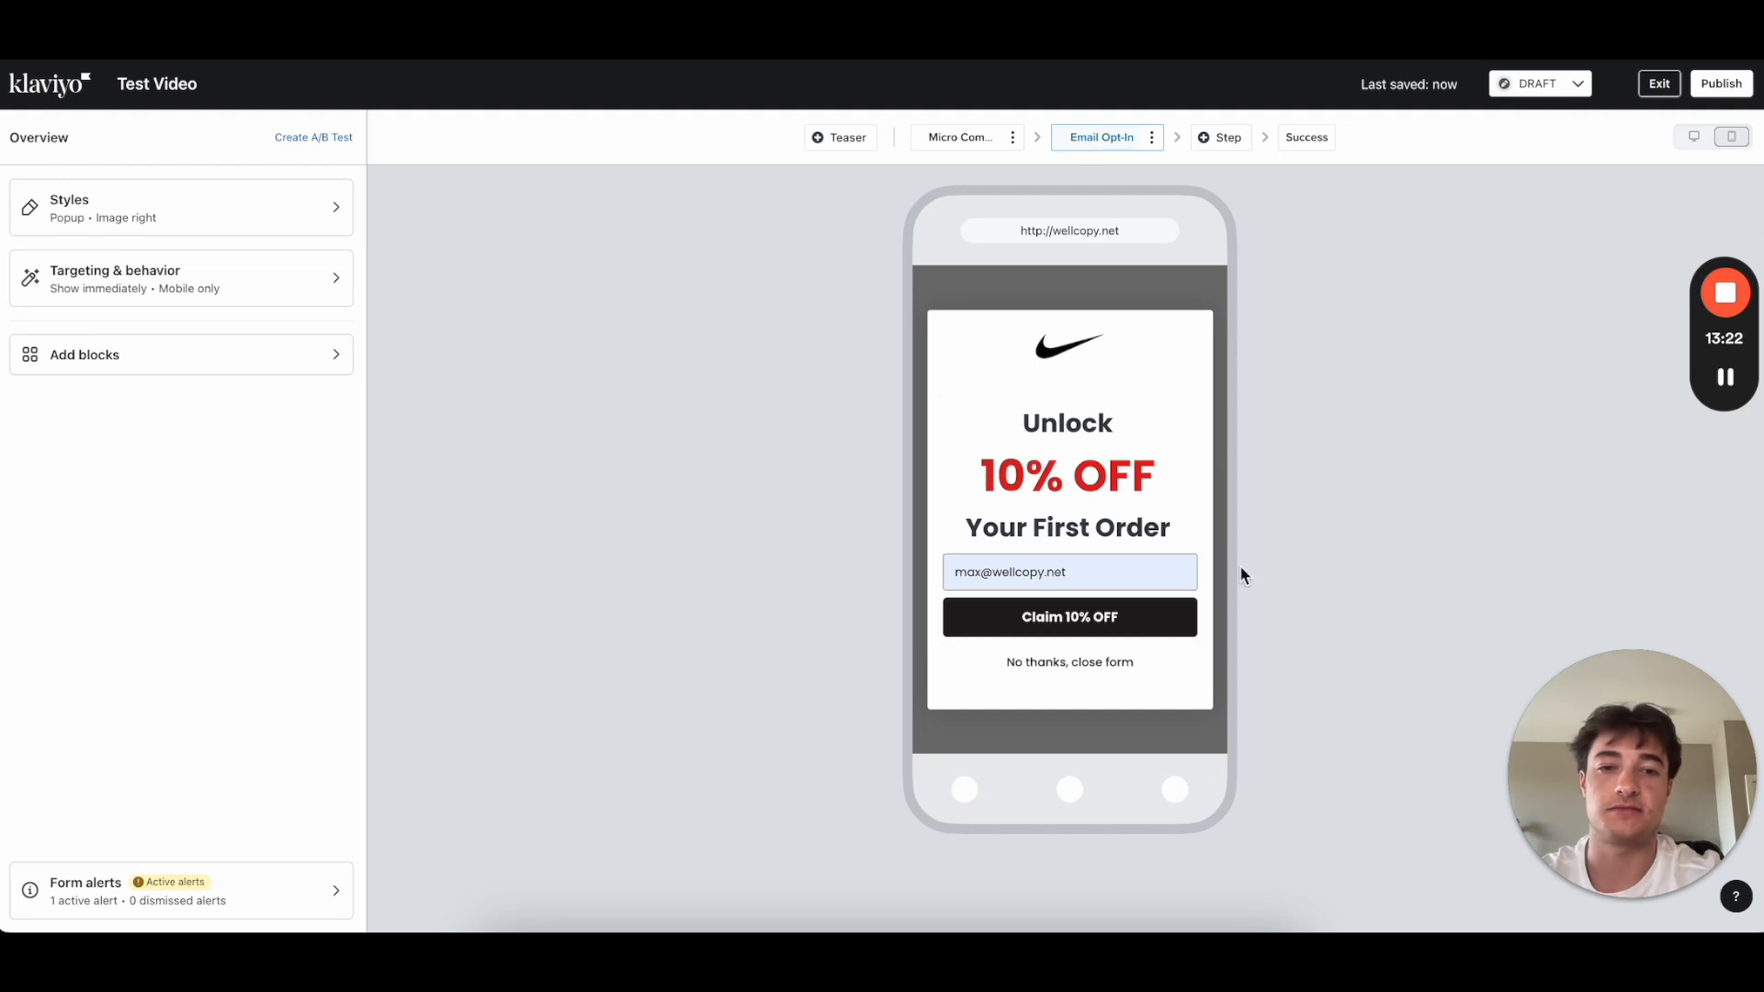
Step: Clone the Email Opt-In step as a new step named SMS
click(1153, 137)
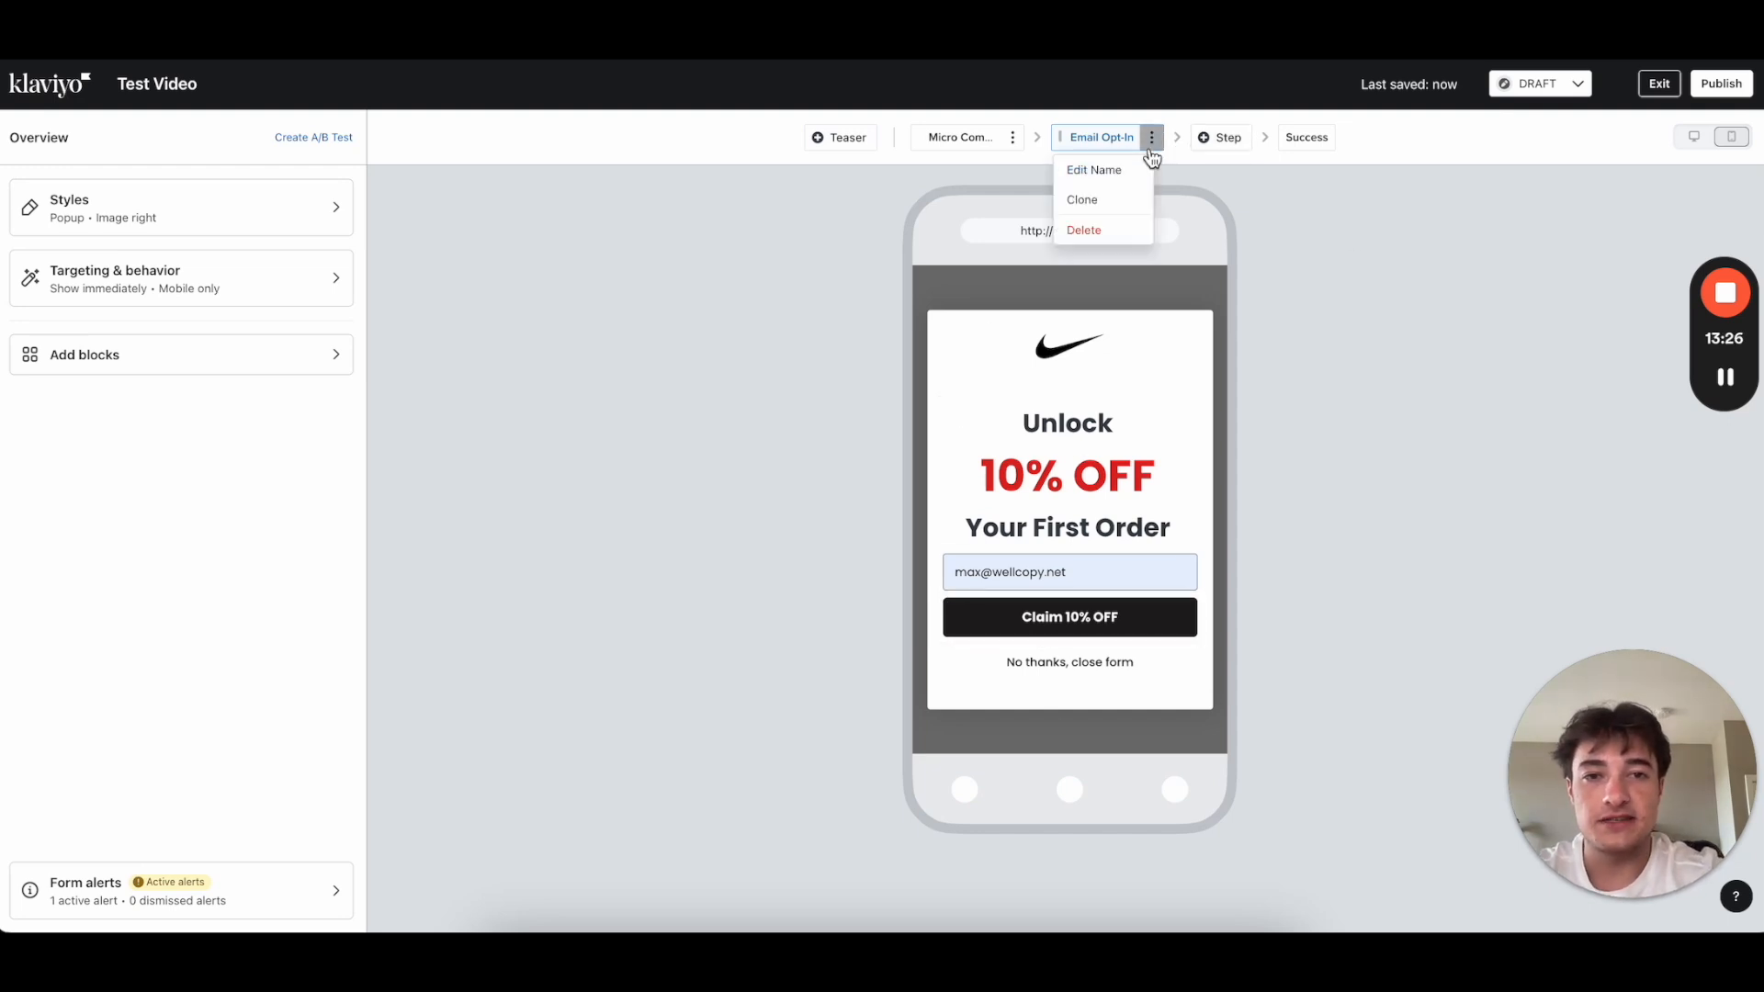
click(1109, 203)
triple_click(813, 280)
text(SMS)
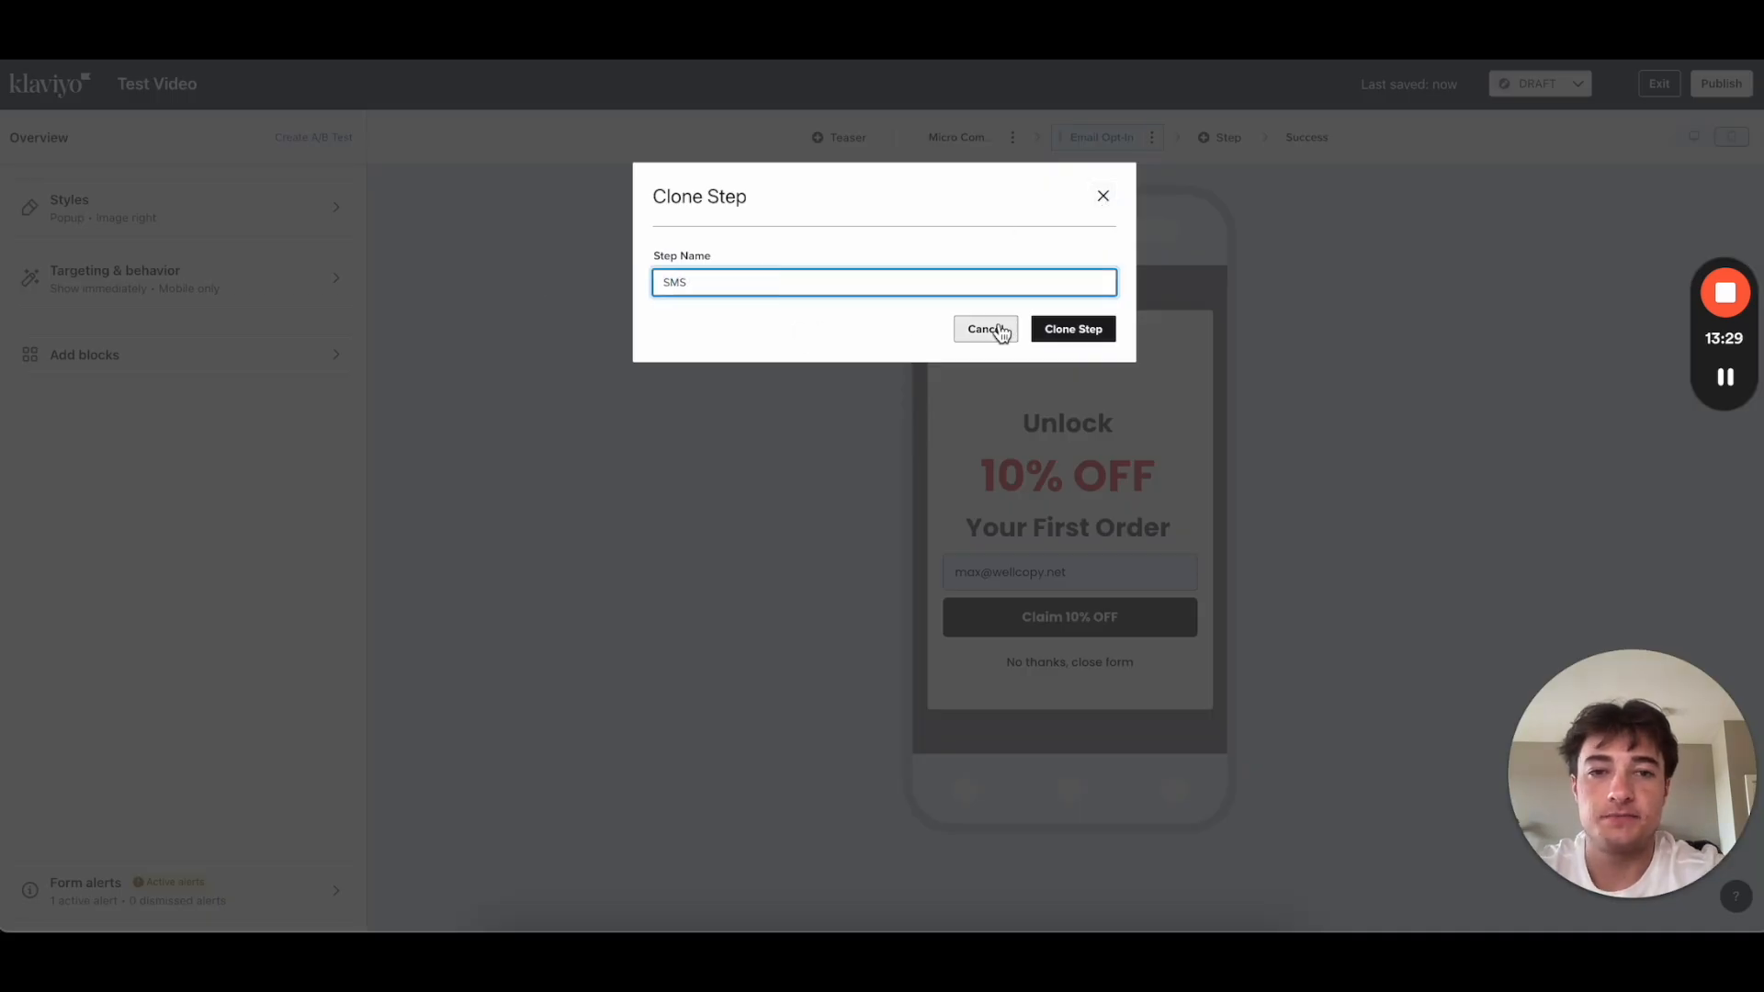
click(1066, 331)
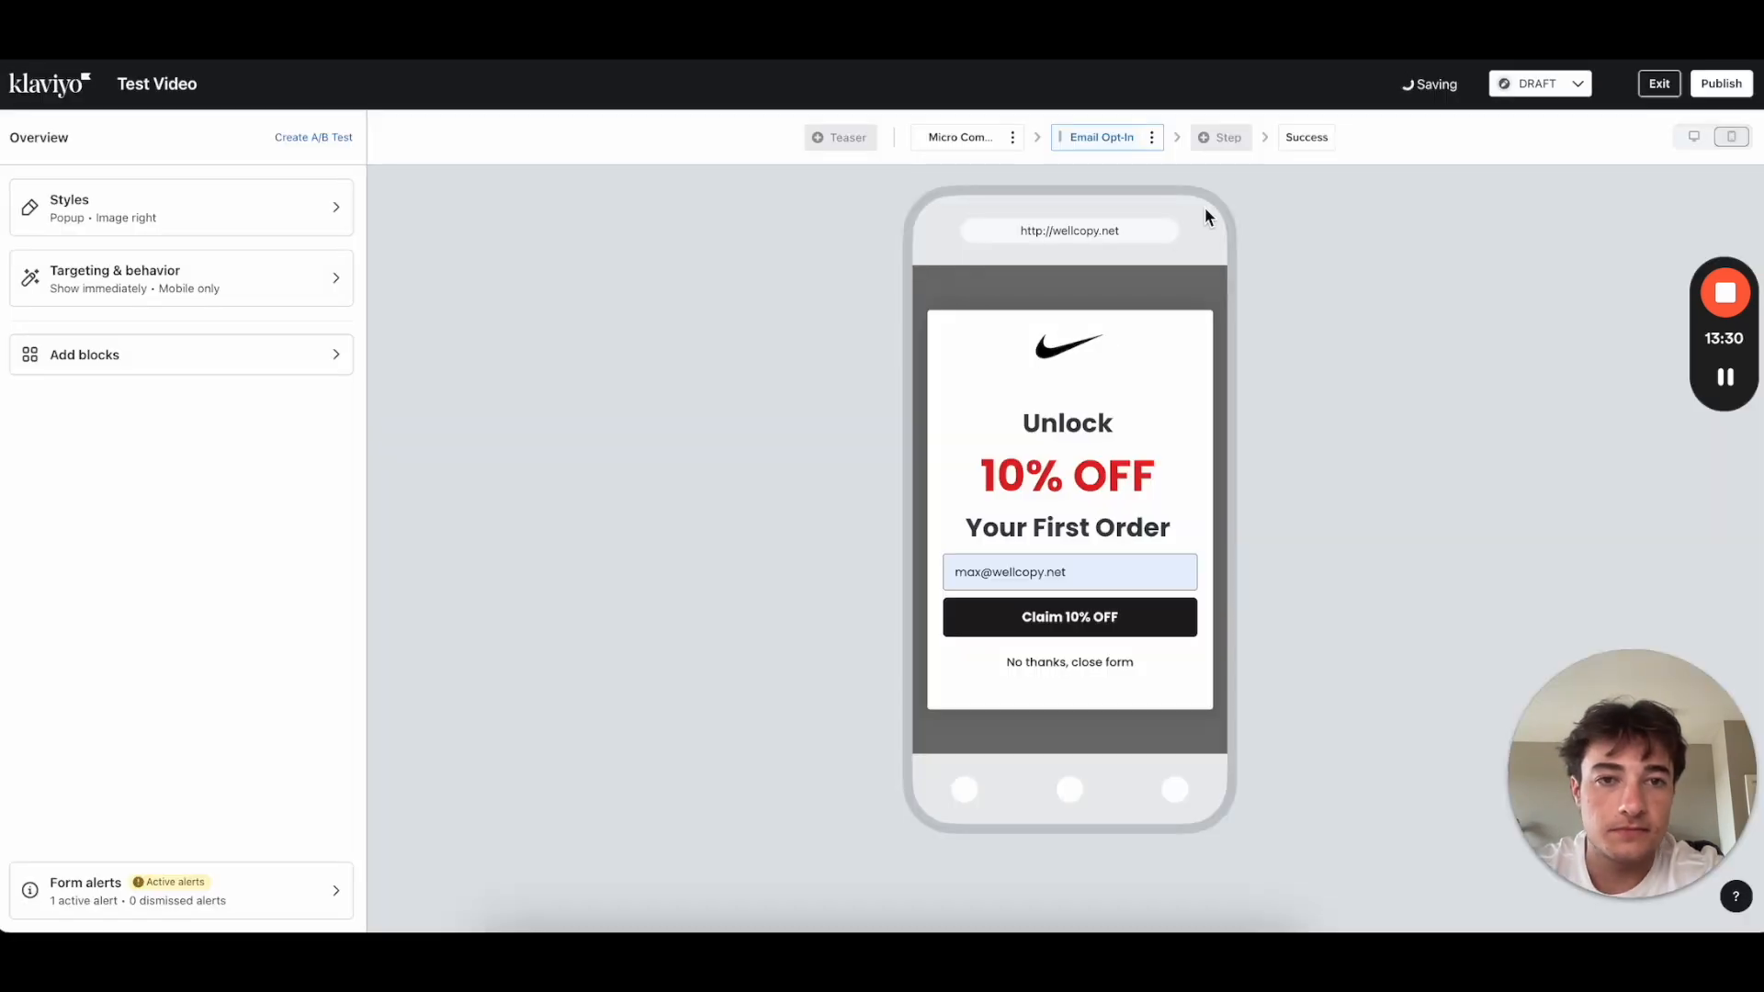
Step: Delete the email field from the SMS step
click(1050, 575)
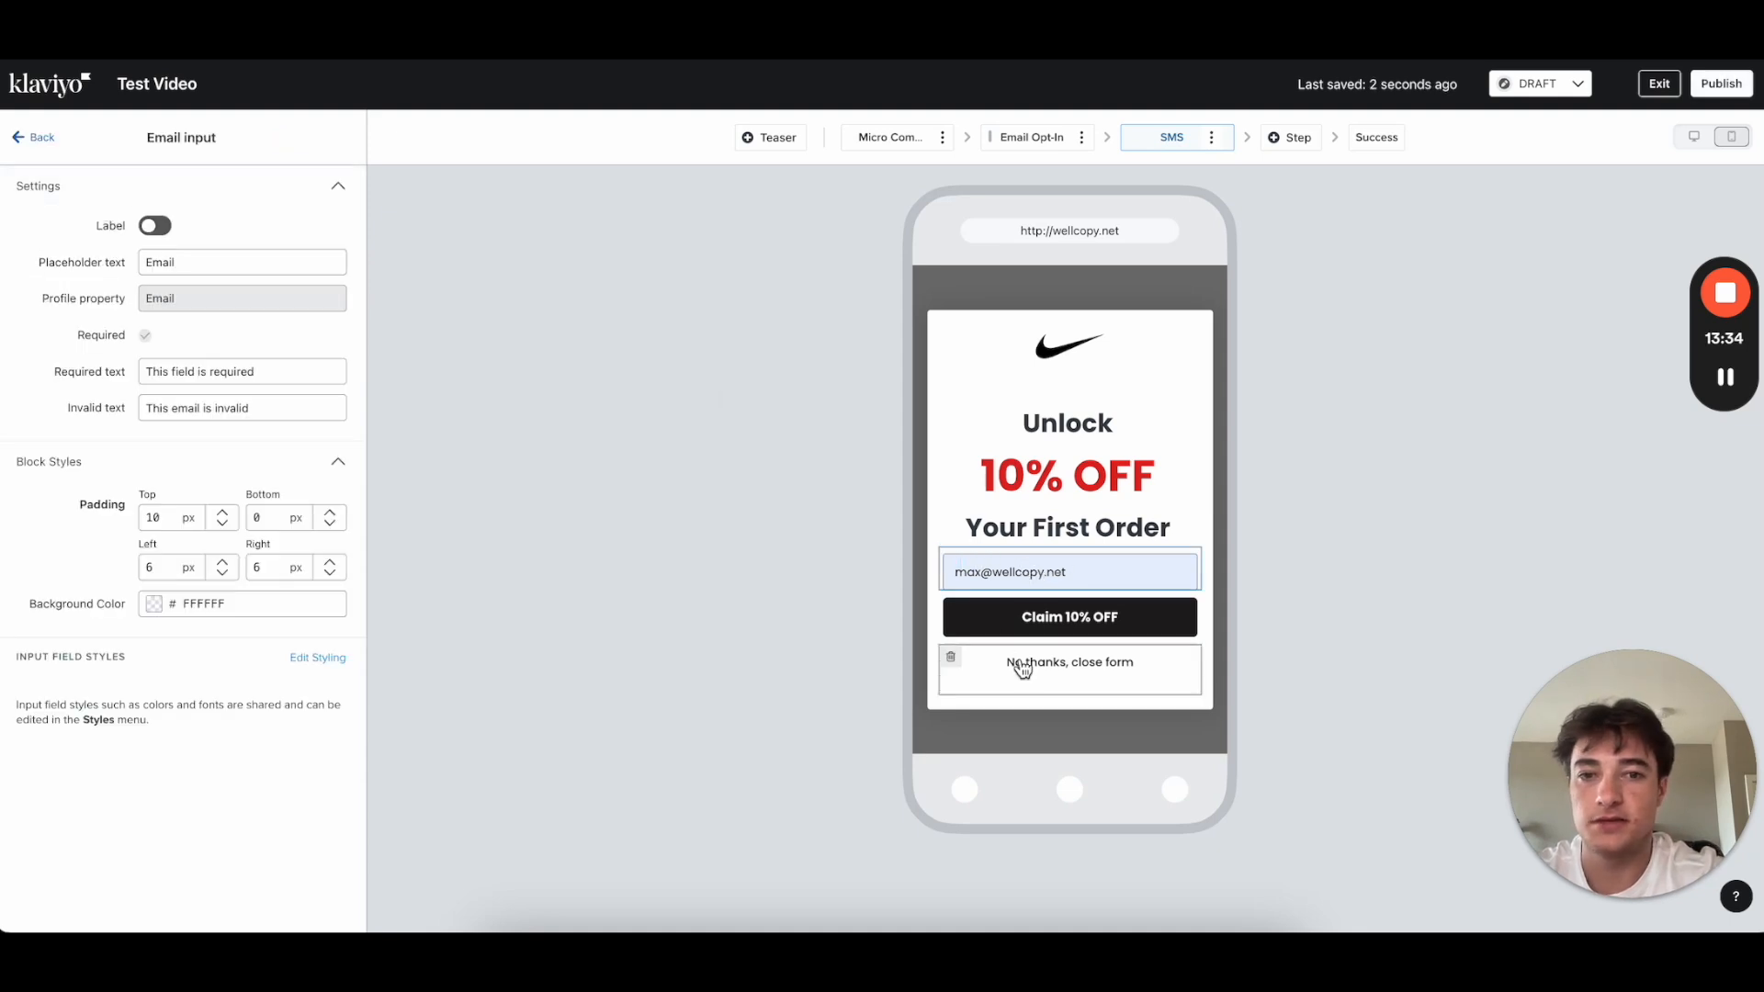
click(950, 560)
click(1058, 292)
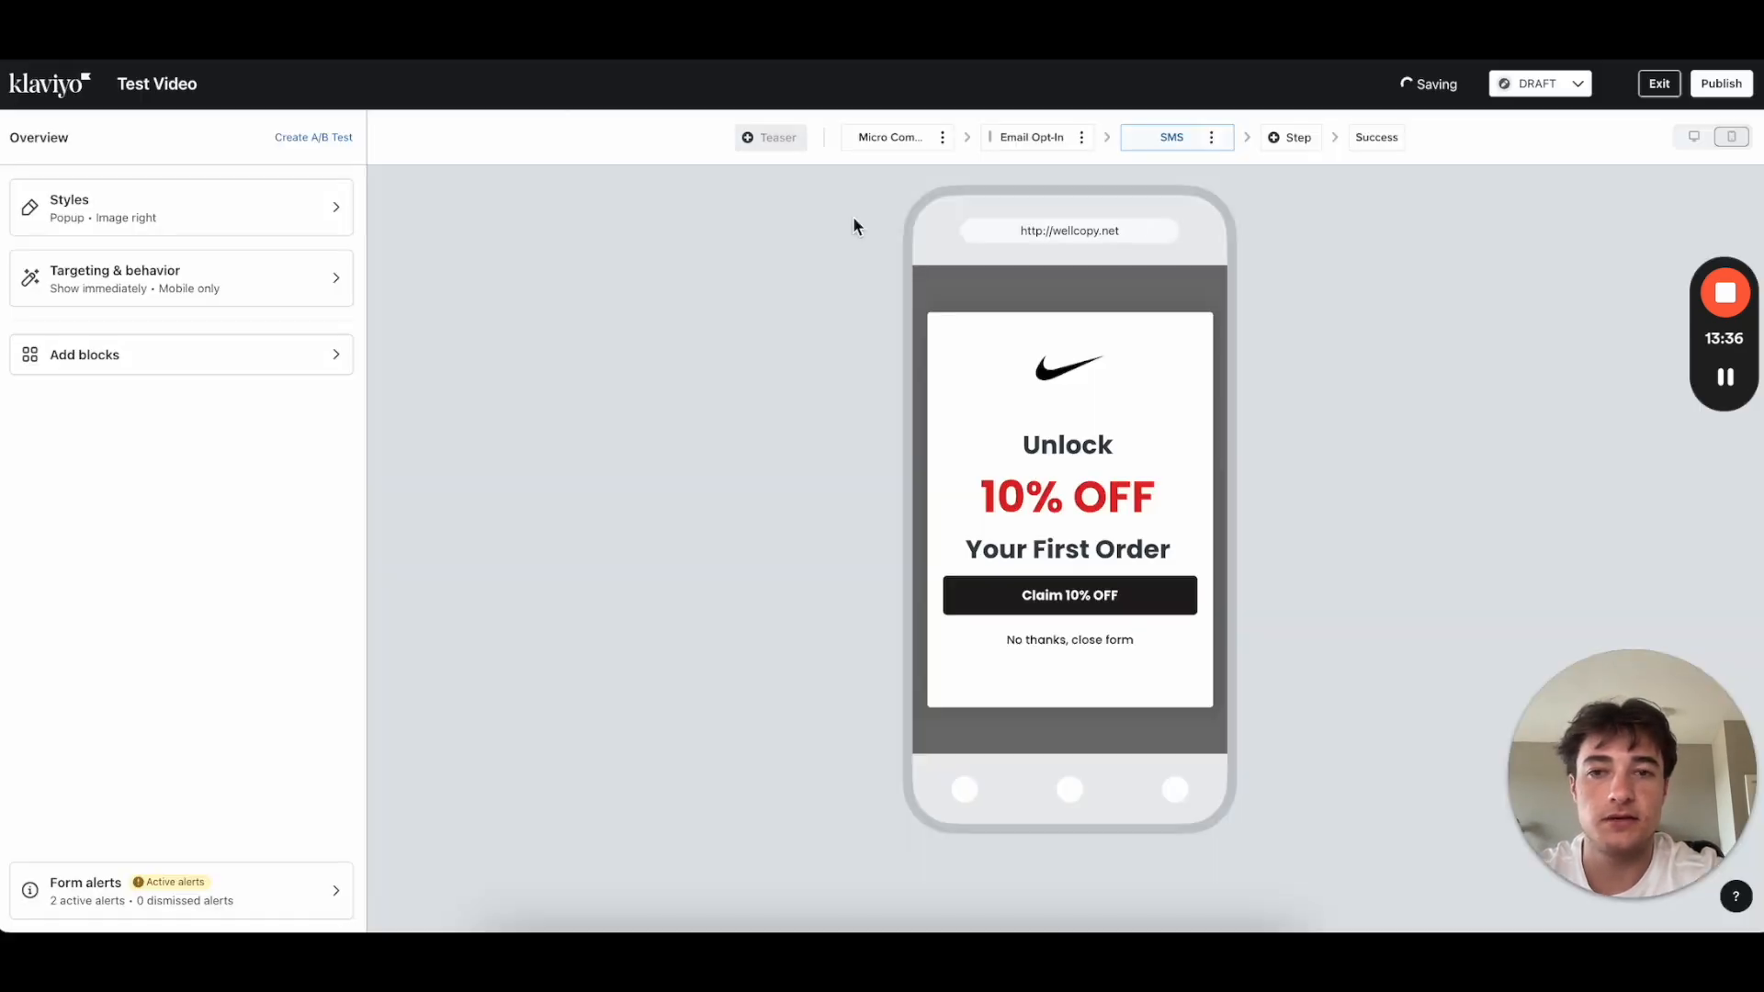
Step: Add a phone number field to the SMS step and set its disclosure text and link text to 8 px
click(109, 355)
drag(175, 552, 1107, 591)
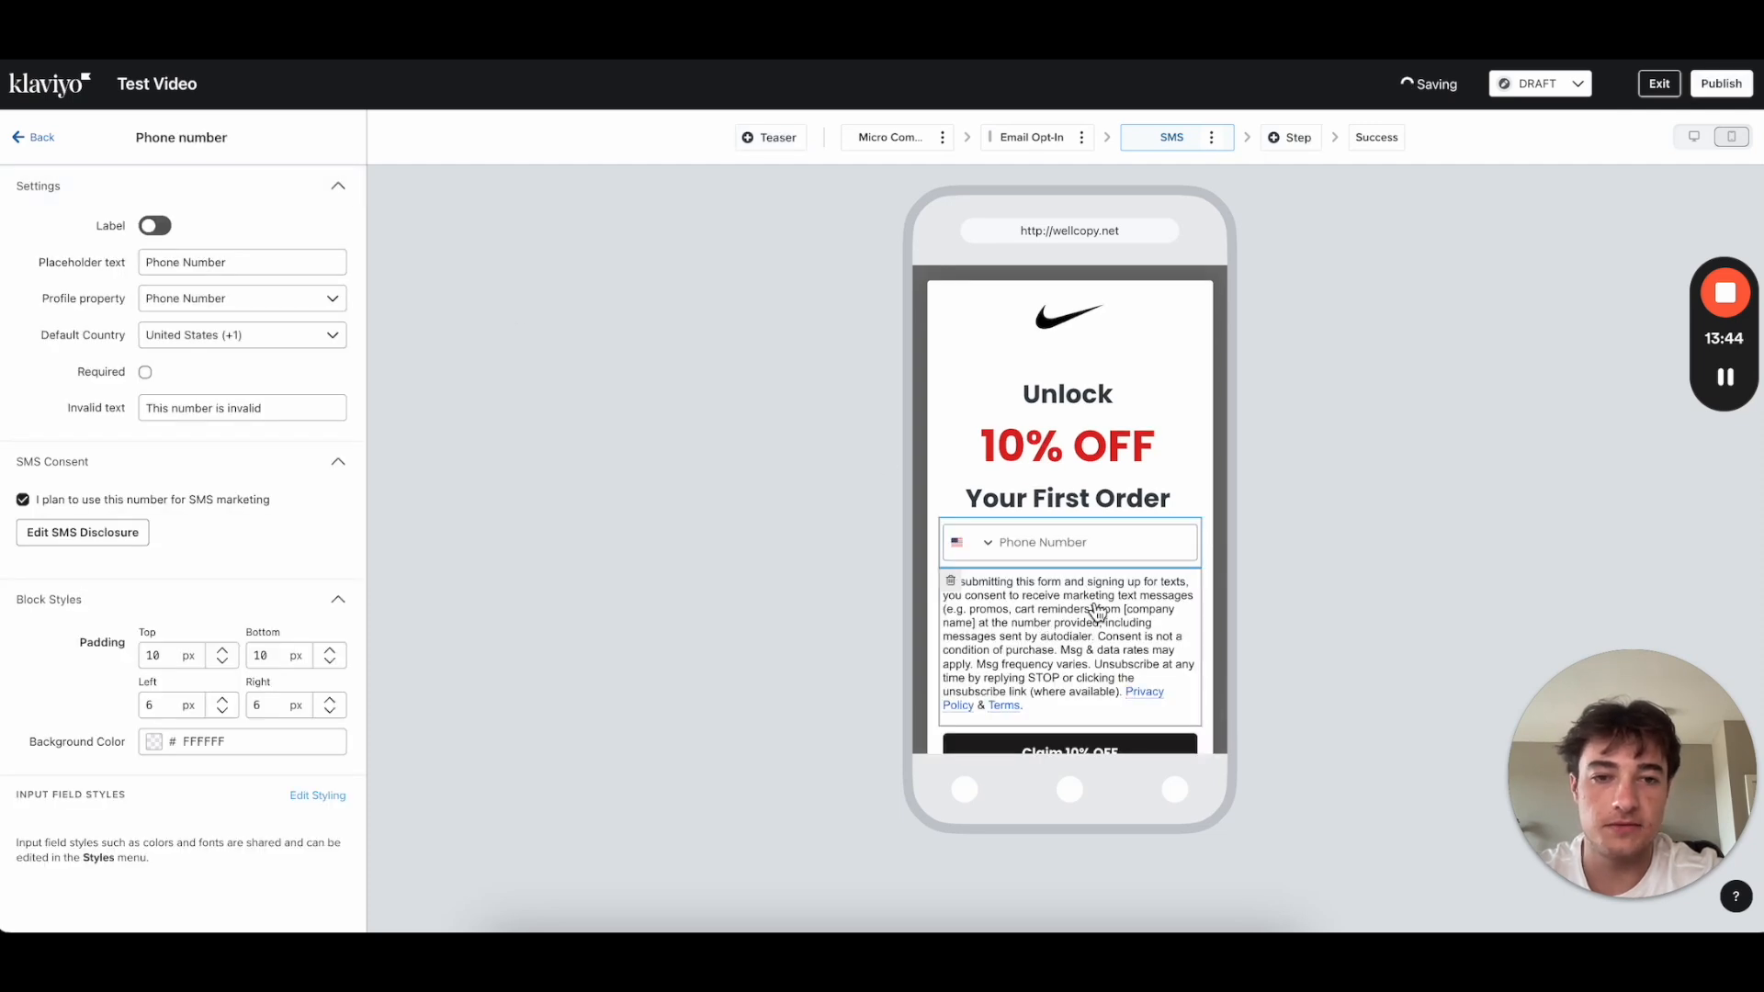
scroll(1084, 588, down, 2)
click(1077, 563)
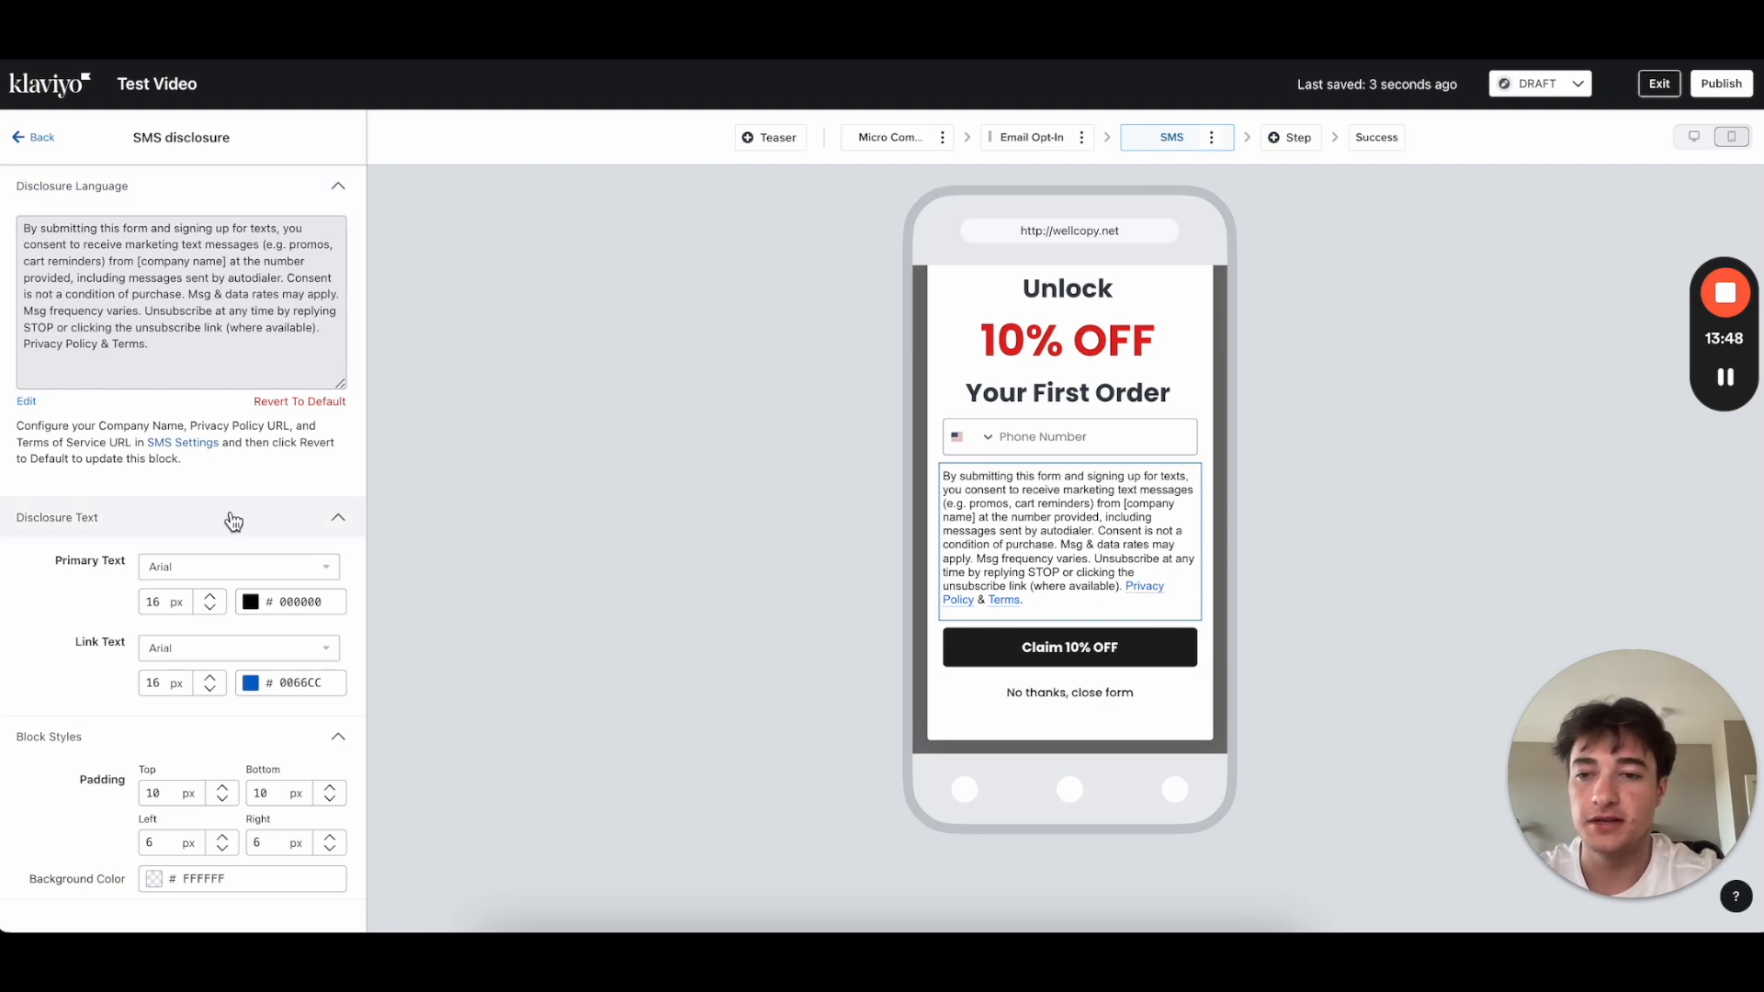
text(8)
click(154, 683)
text(8)
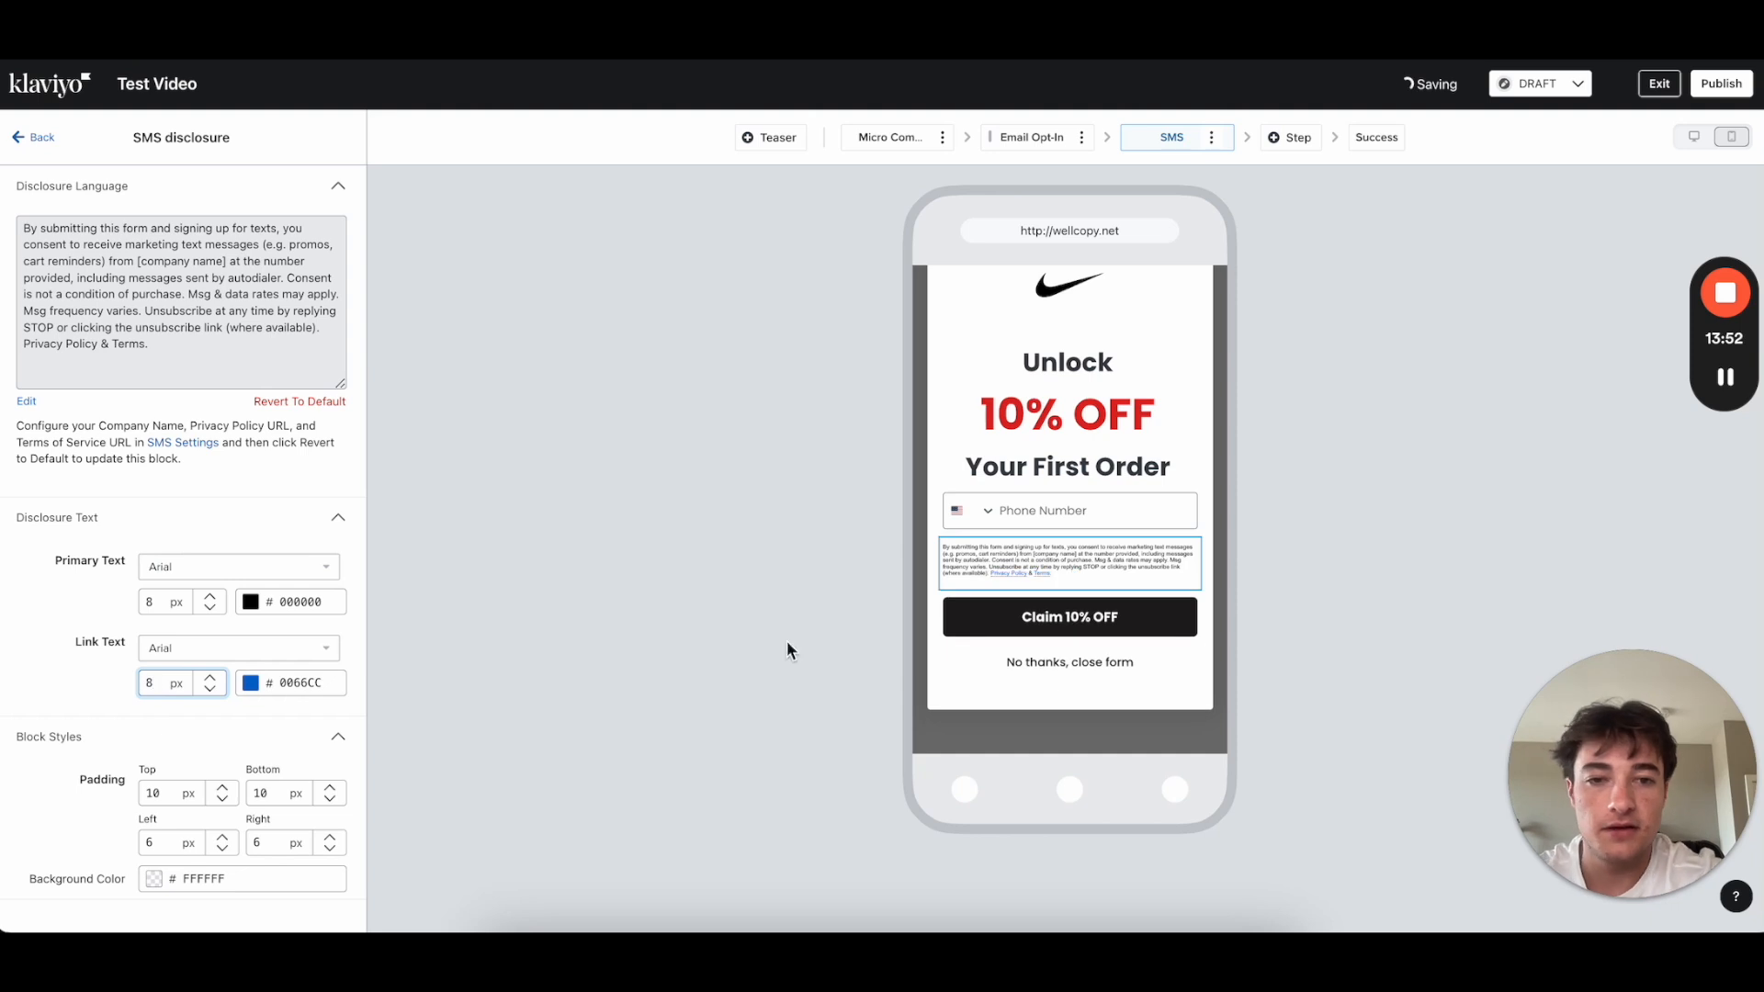
click(41, 141)
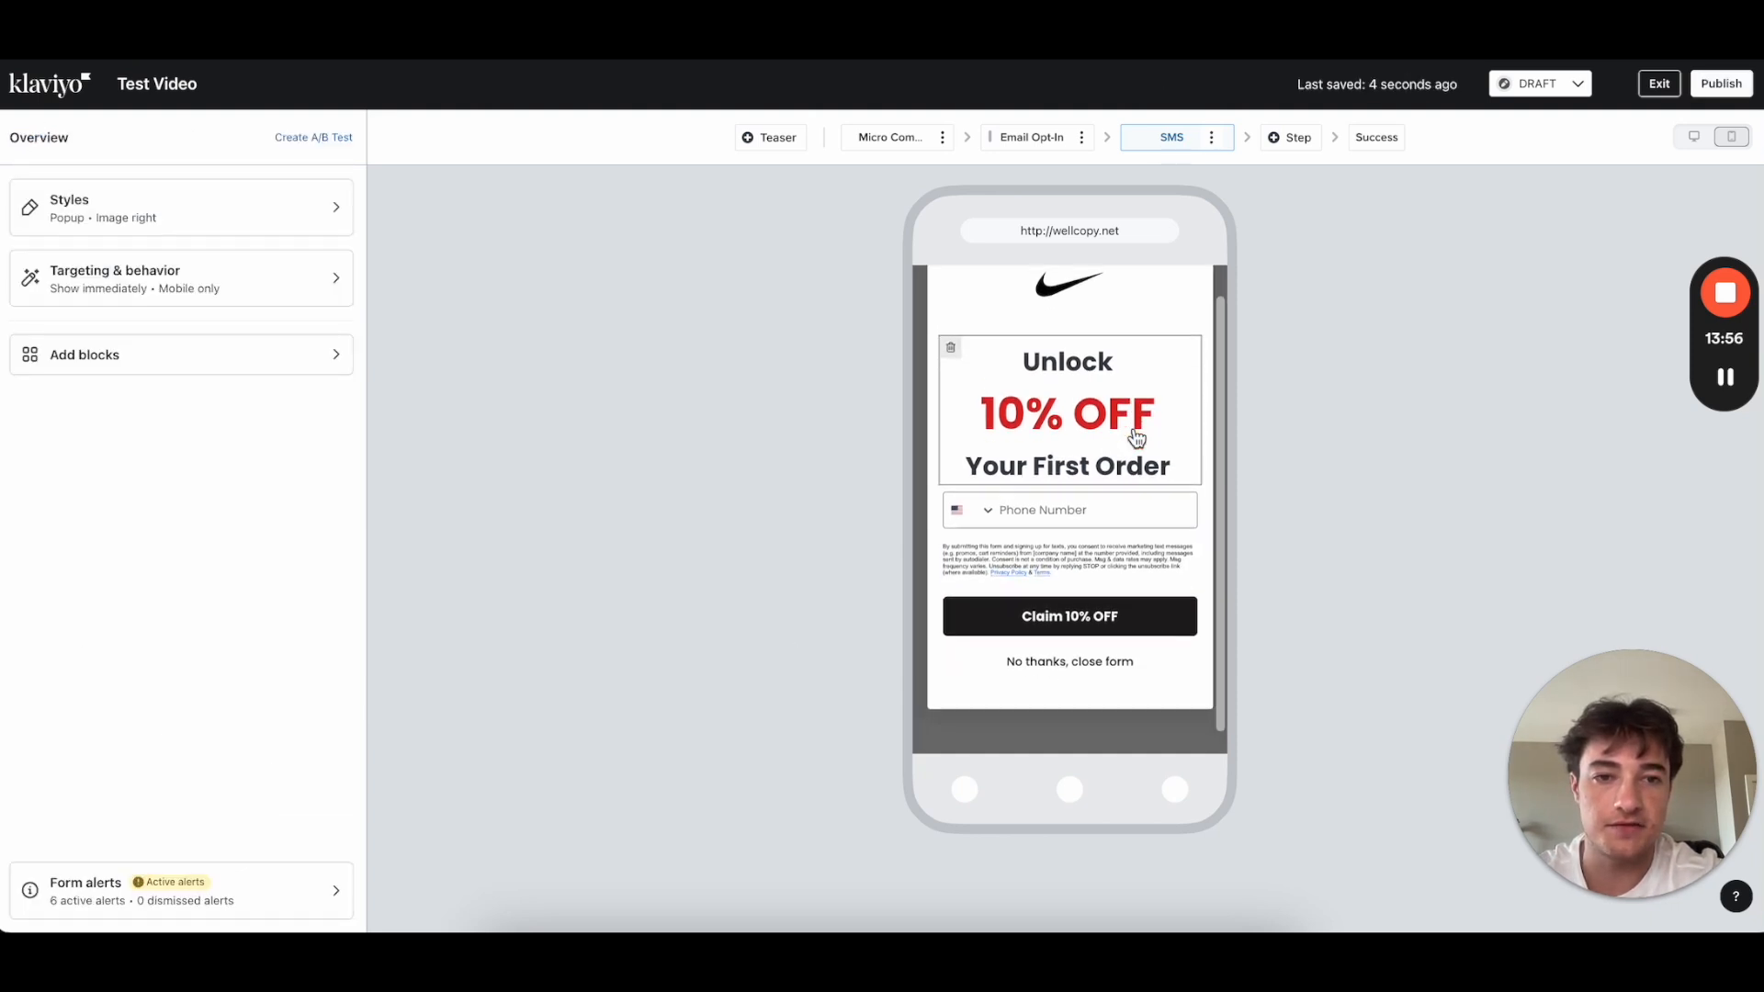
Step: Rewrite the SMS headline as 'Almost There!' with 'Claim 10% OFF' on the next line
scroll(1132, 437, up, 1)
click(1084, 321)
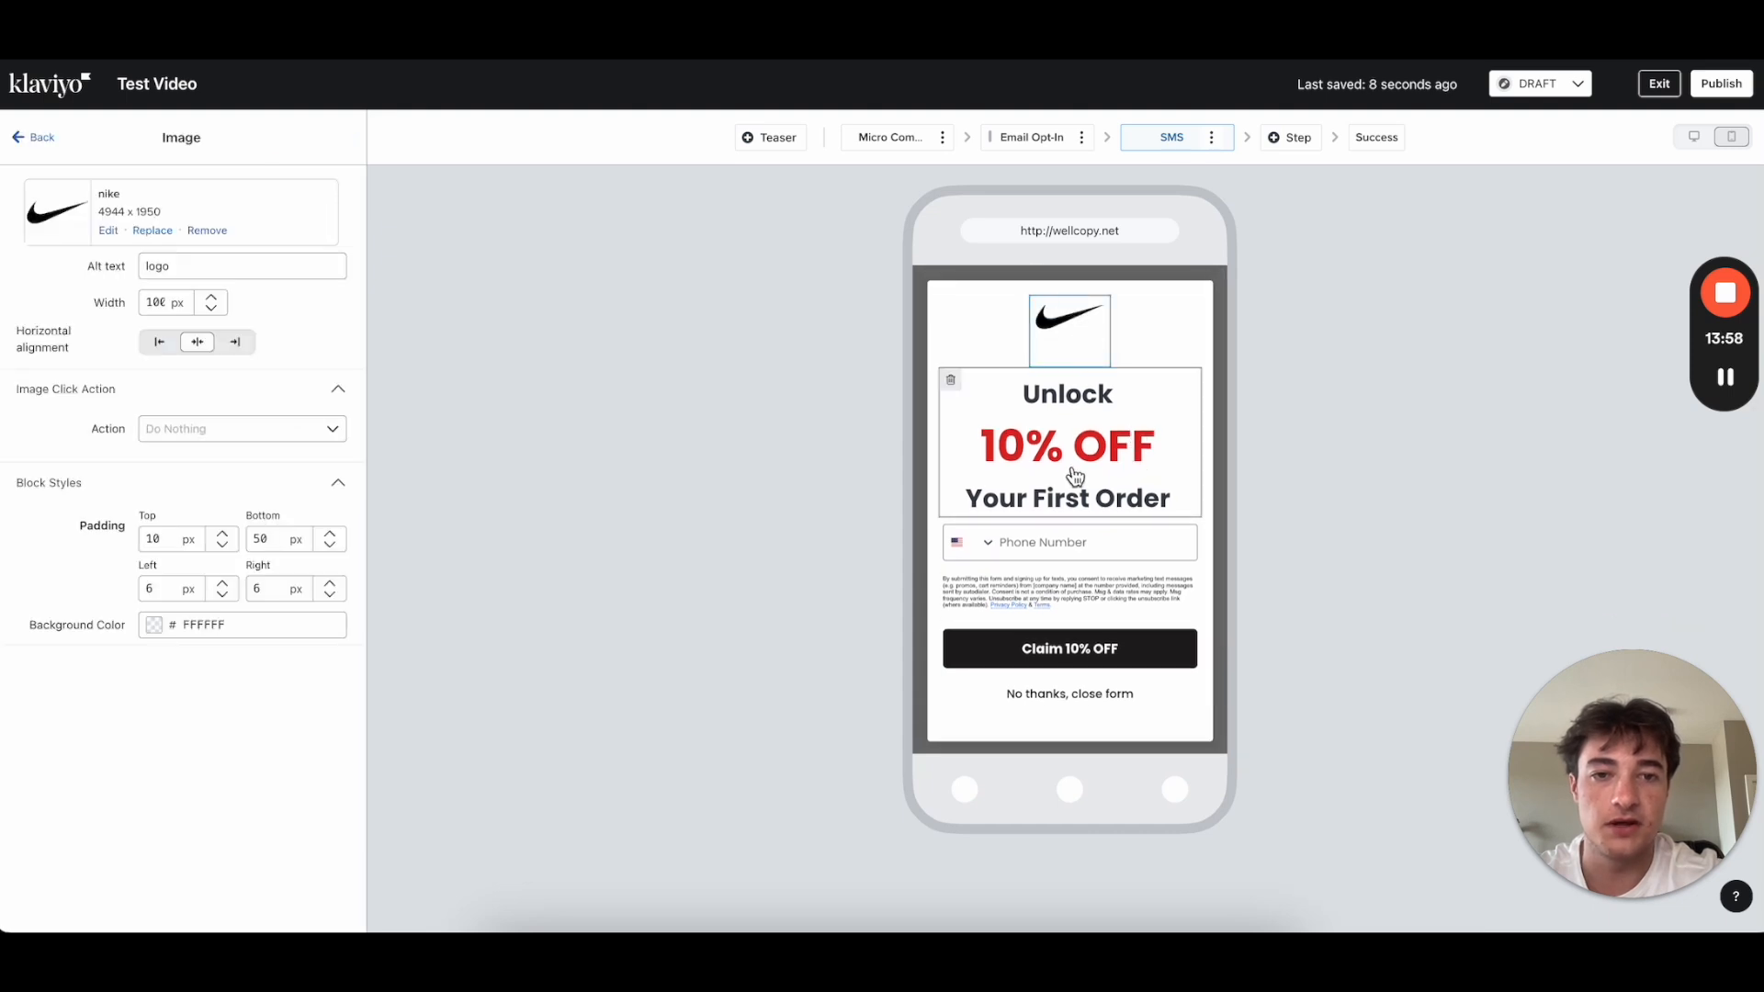
click(1015, 473)
drag(316, 401, 60, 214)
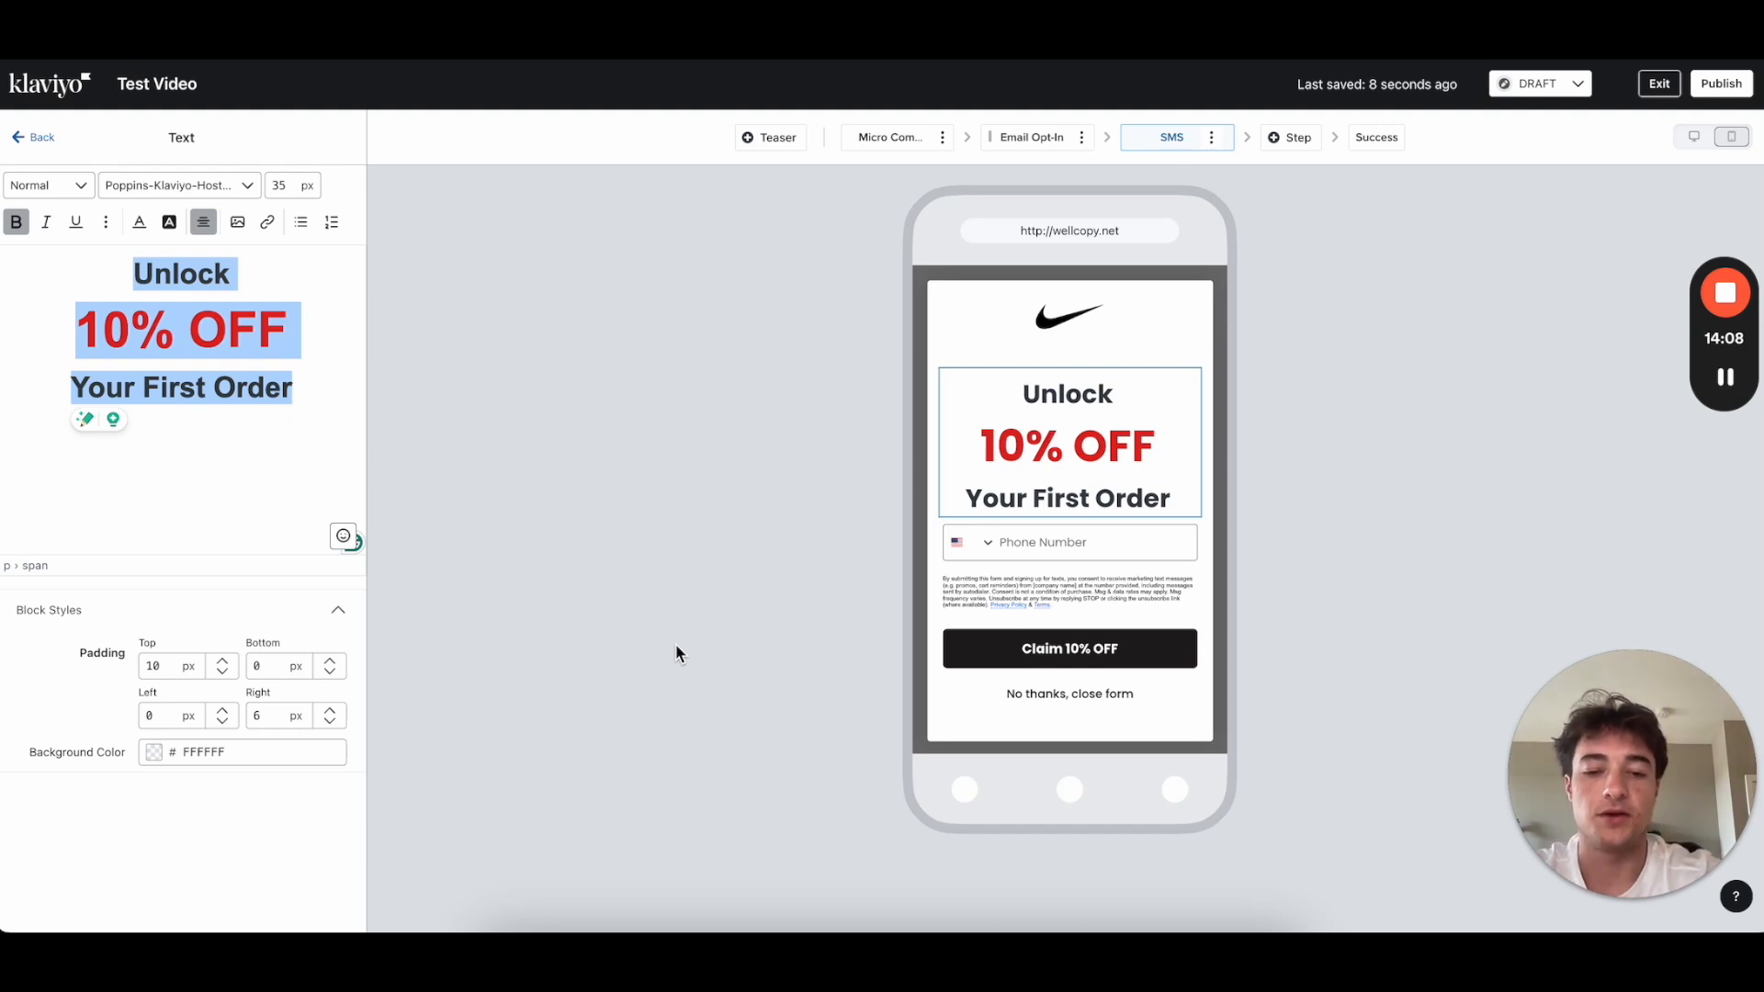
double_click(187, 278)
drag(289, 379, 109, 282)
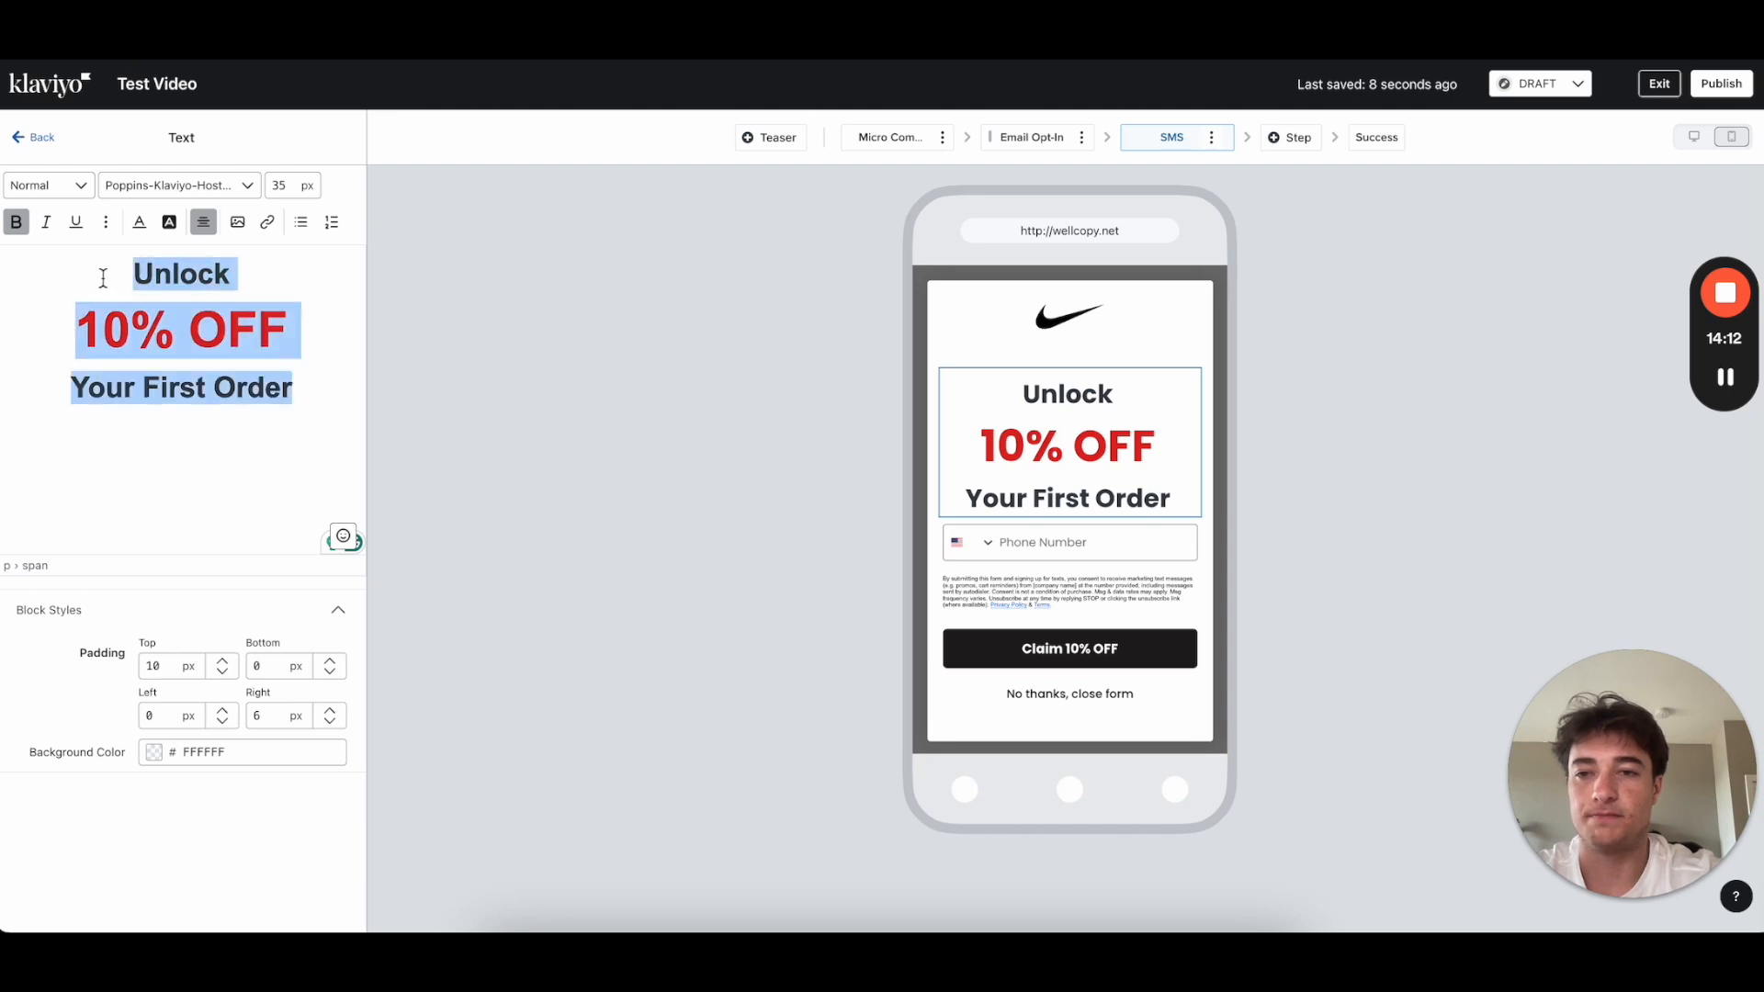
text(Alsm)
key(BackSpace)
key(BackSpace)
text(mos)
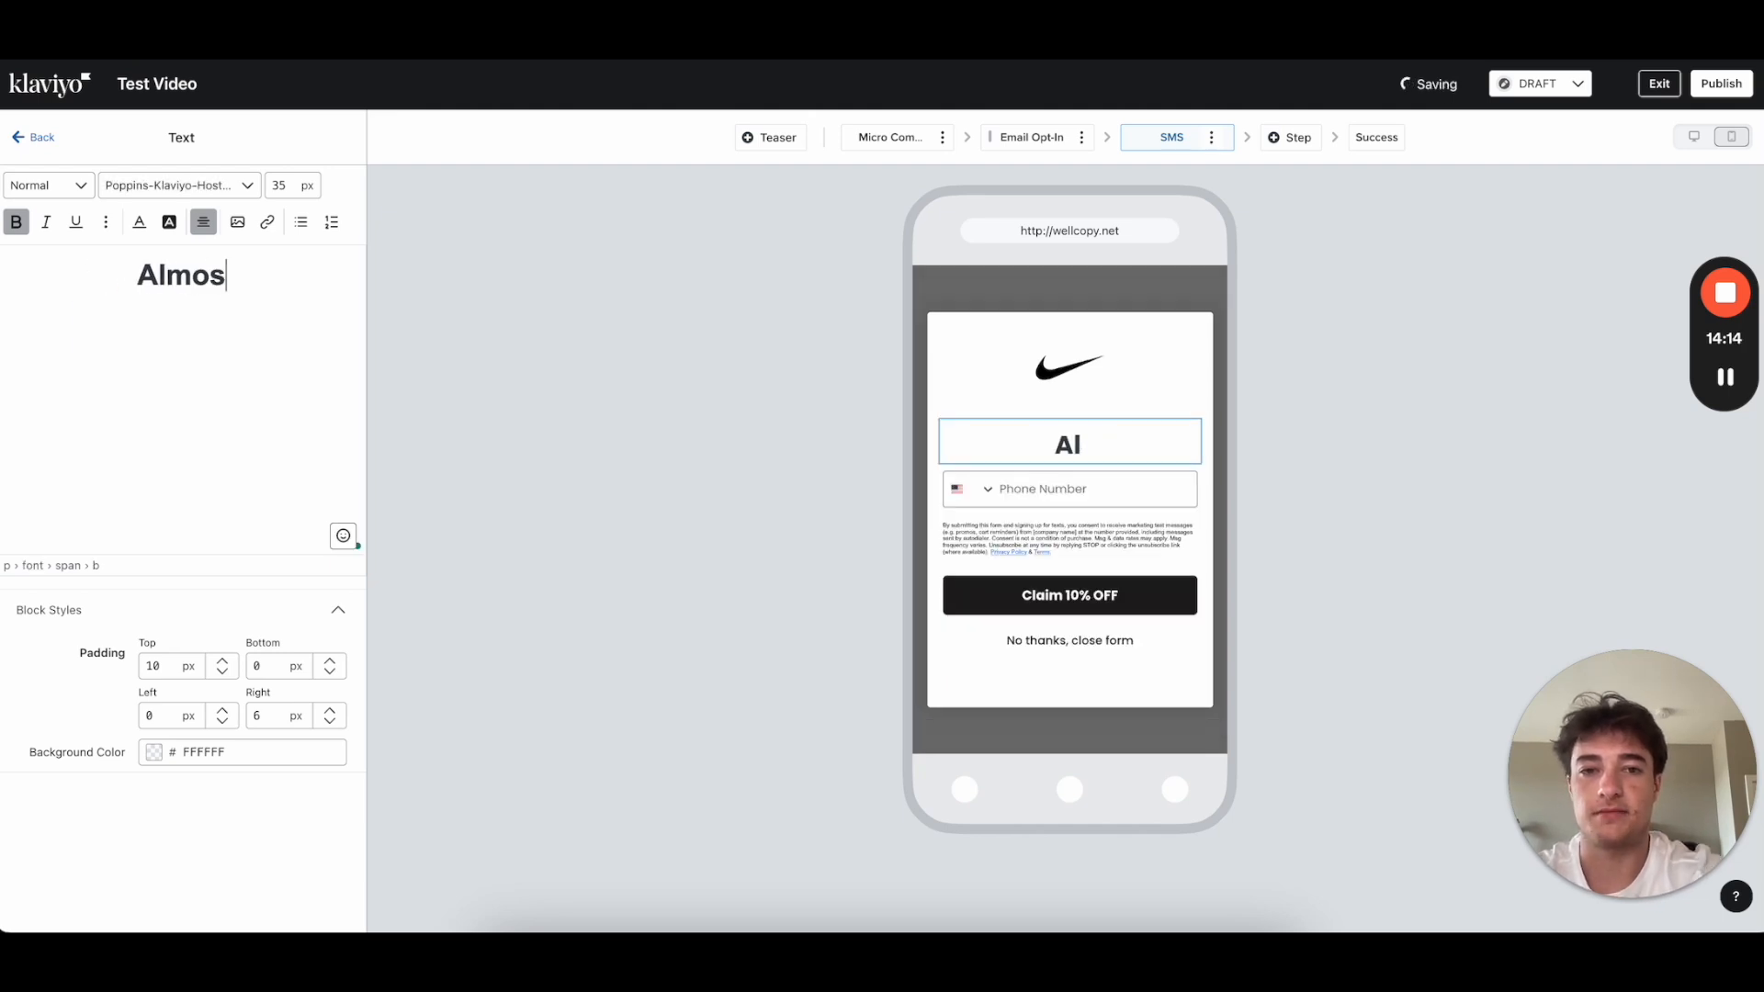
text(t There!)
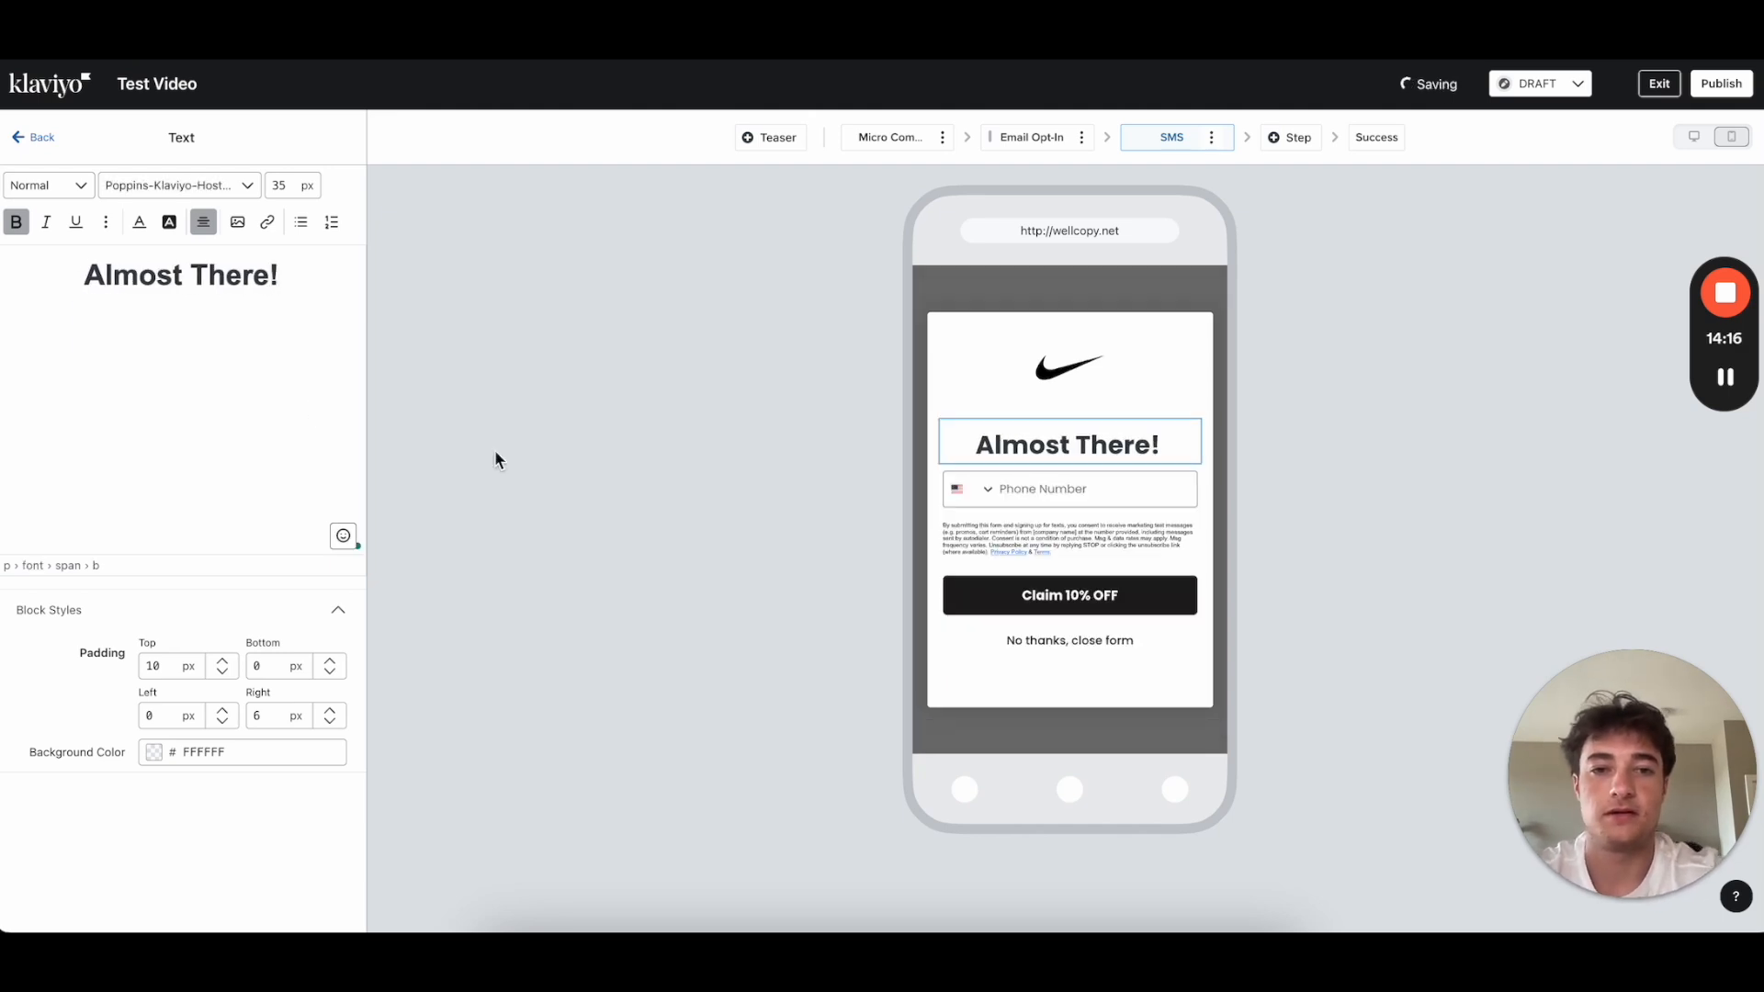
key(Return)
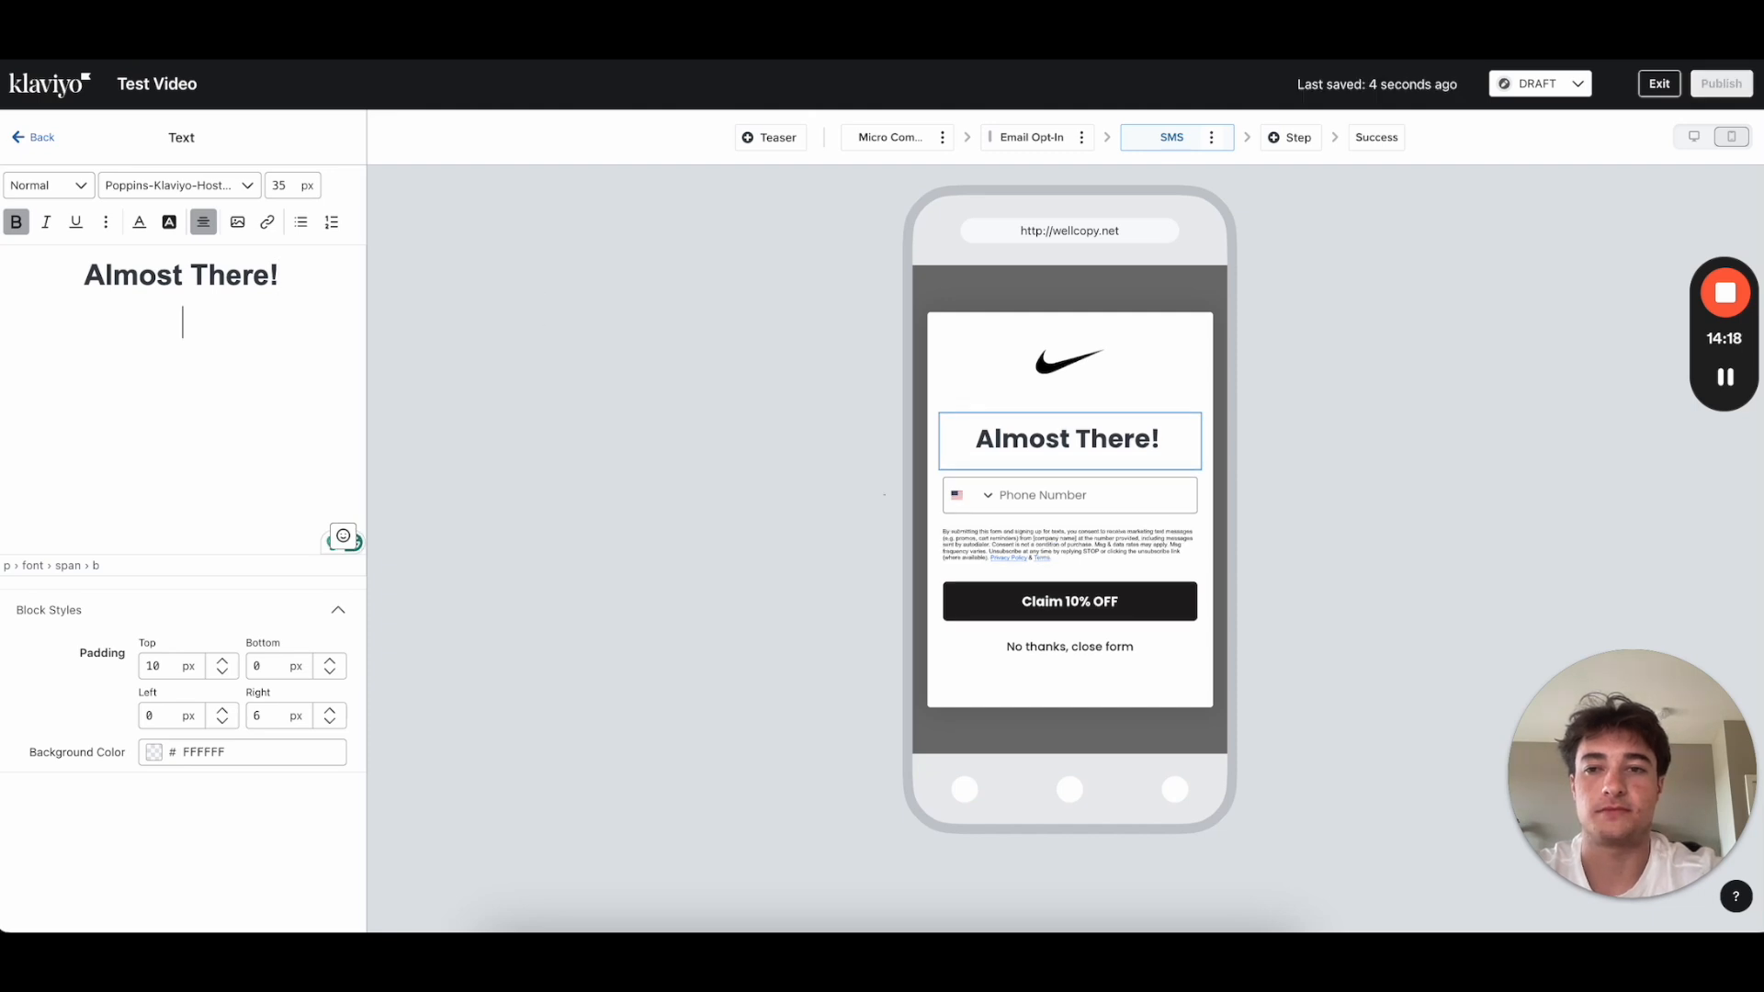
text(E)
key(BackSpace)
text(Claim 109%)
key(BackSpace)
key(BackSpace)
key(BackSpace)
key(BackSpace)
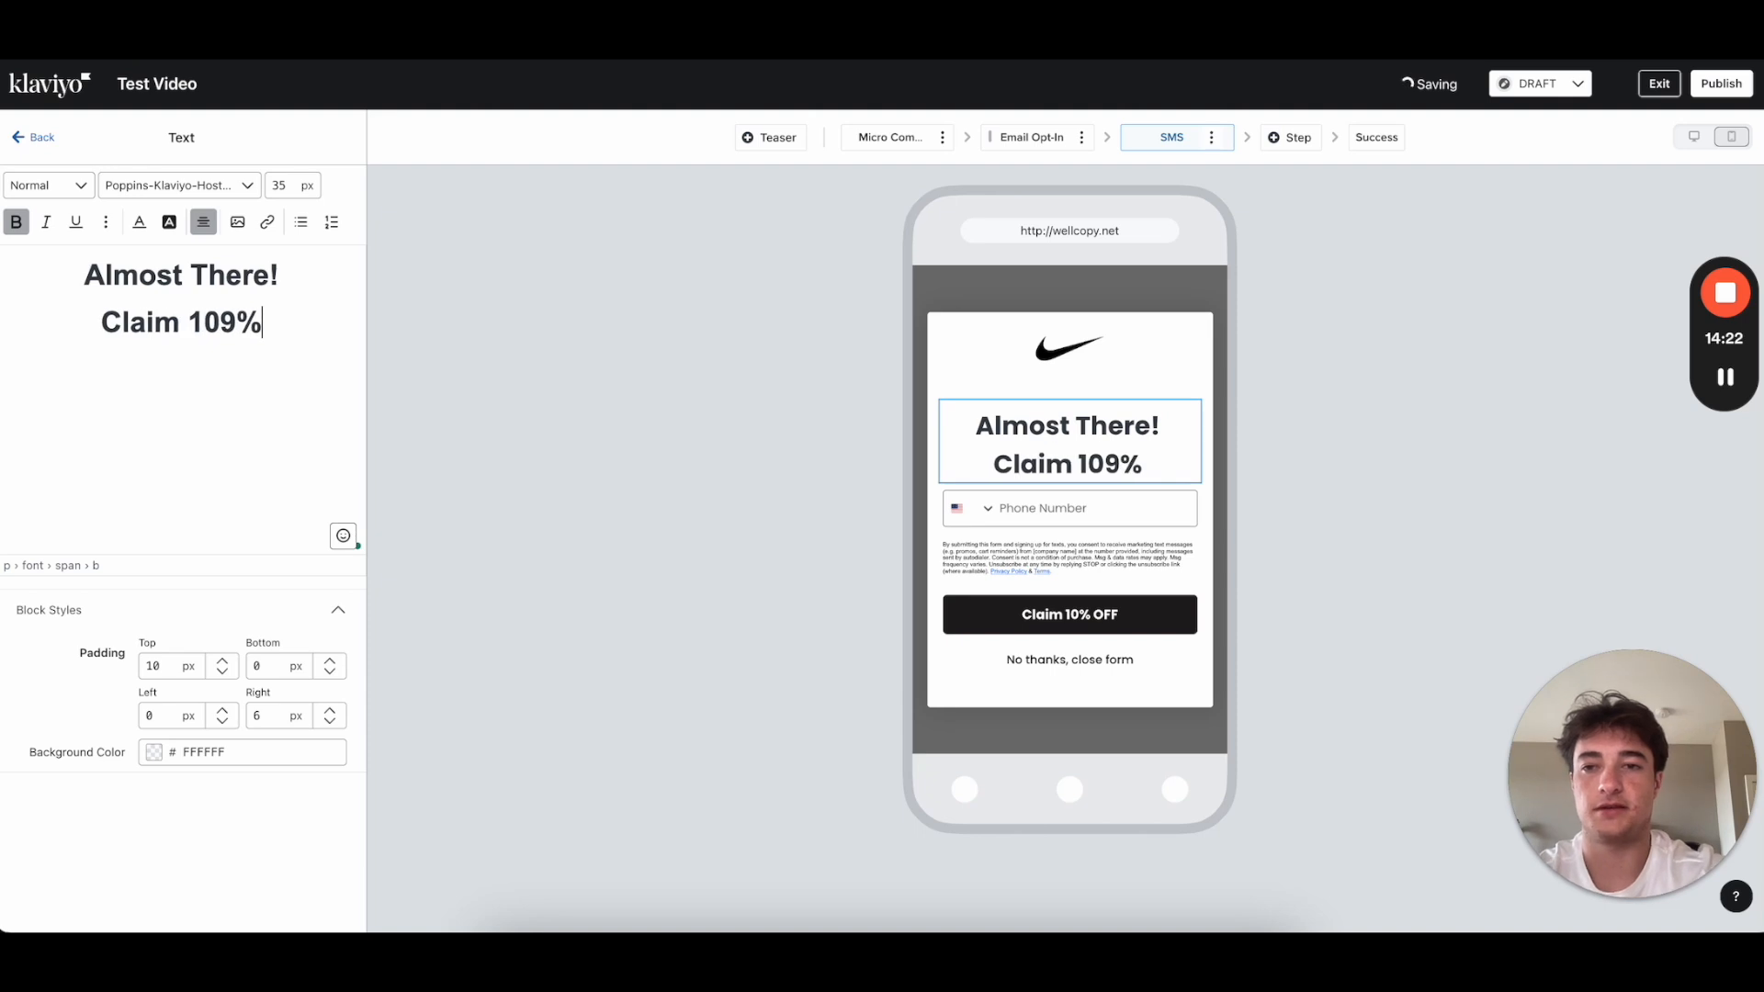
text(0% OFF)
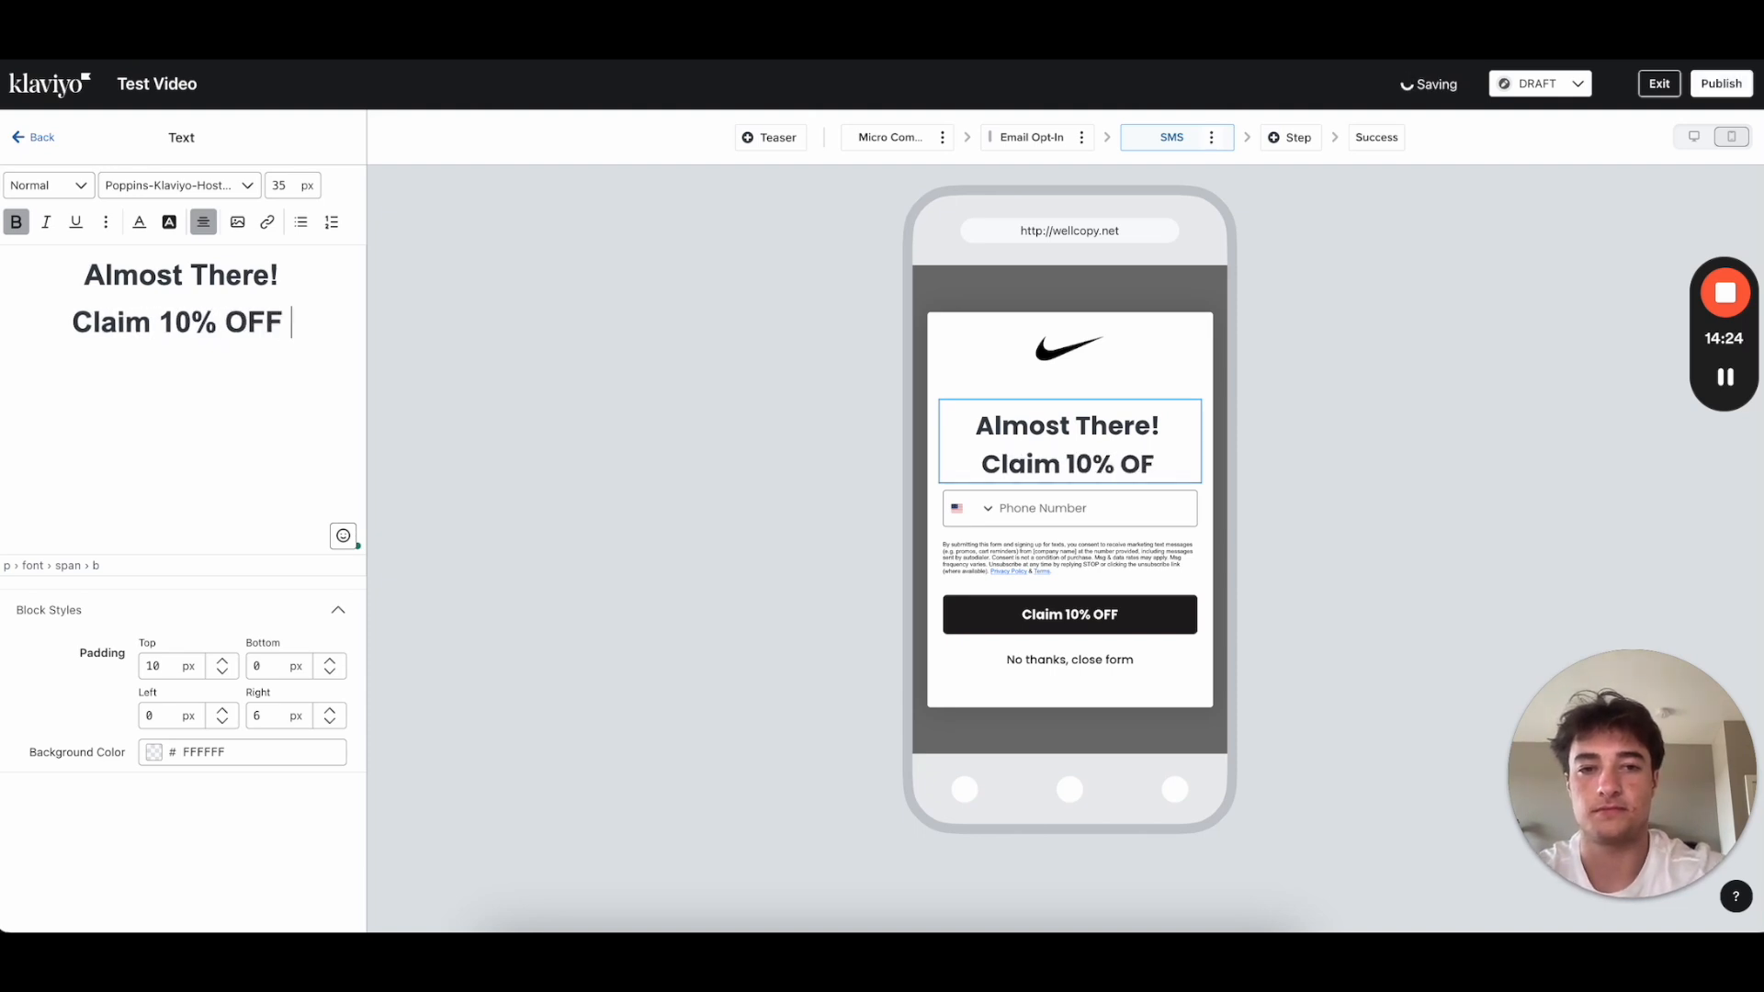
Step: Colour the Claim 10% OFF line with the opt-in step's red, DD2323
drag(284, 322, 71, 322)
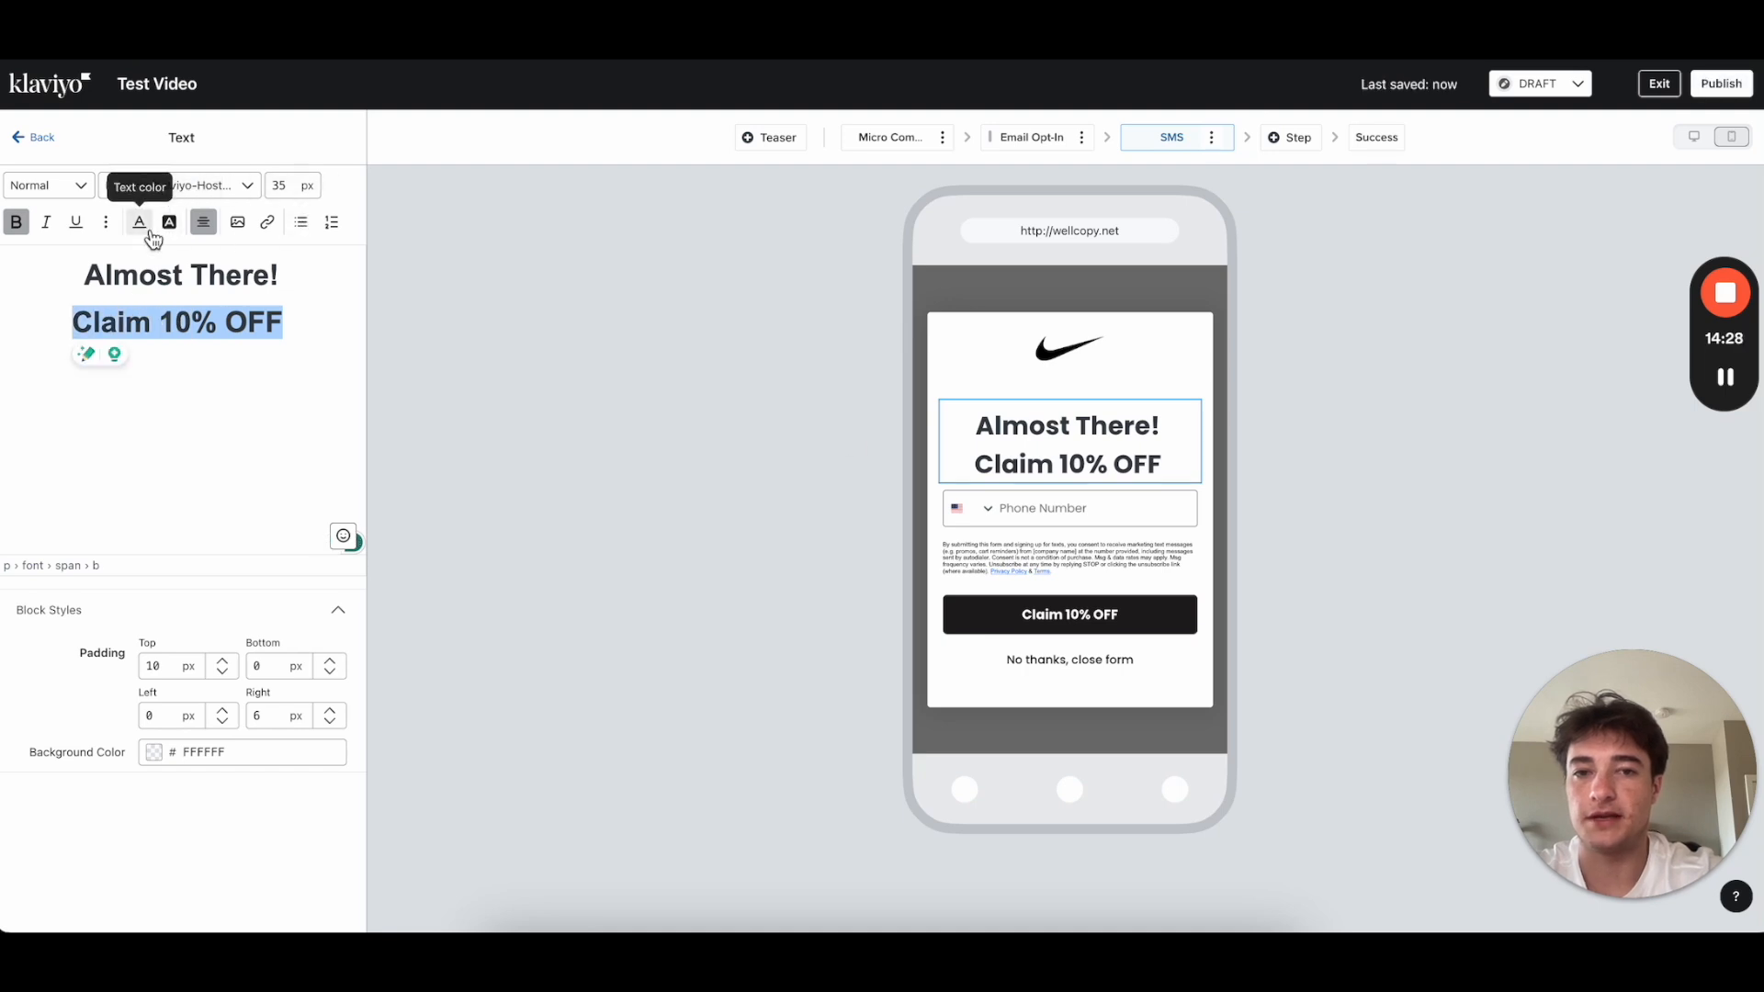
click(1030, 138)
click(1036, 485)
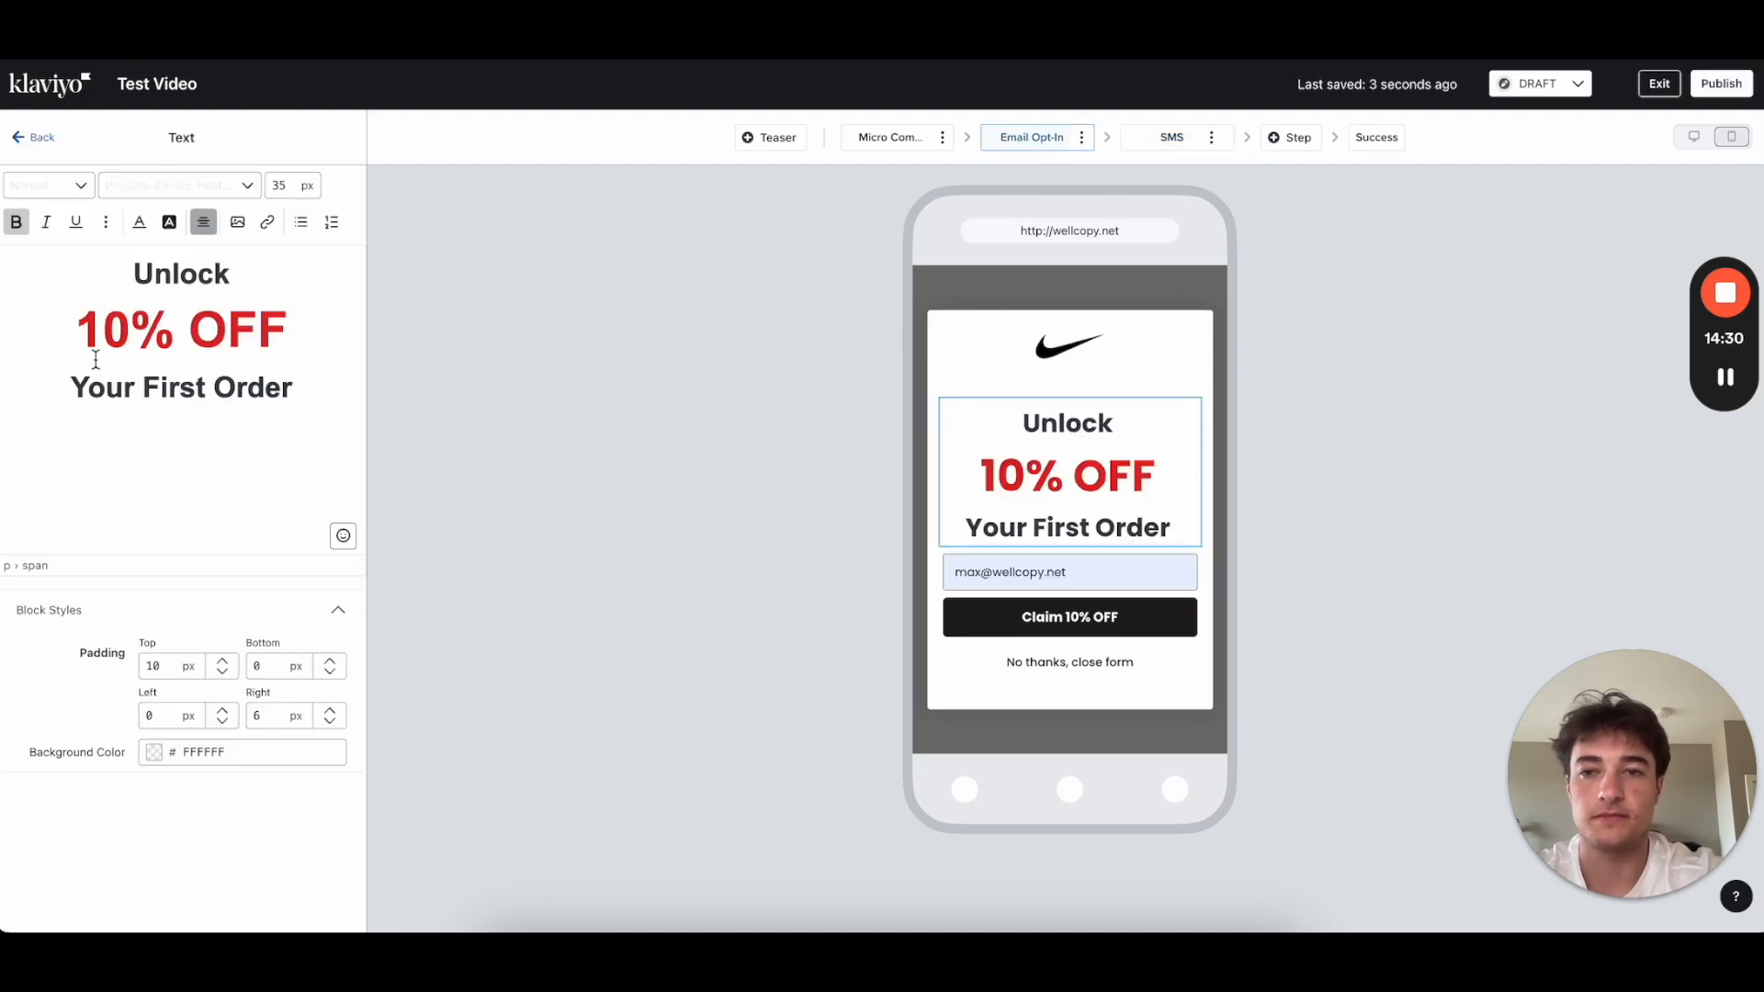
double_click(245, 326)
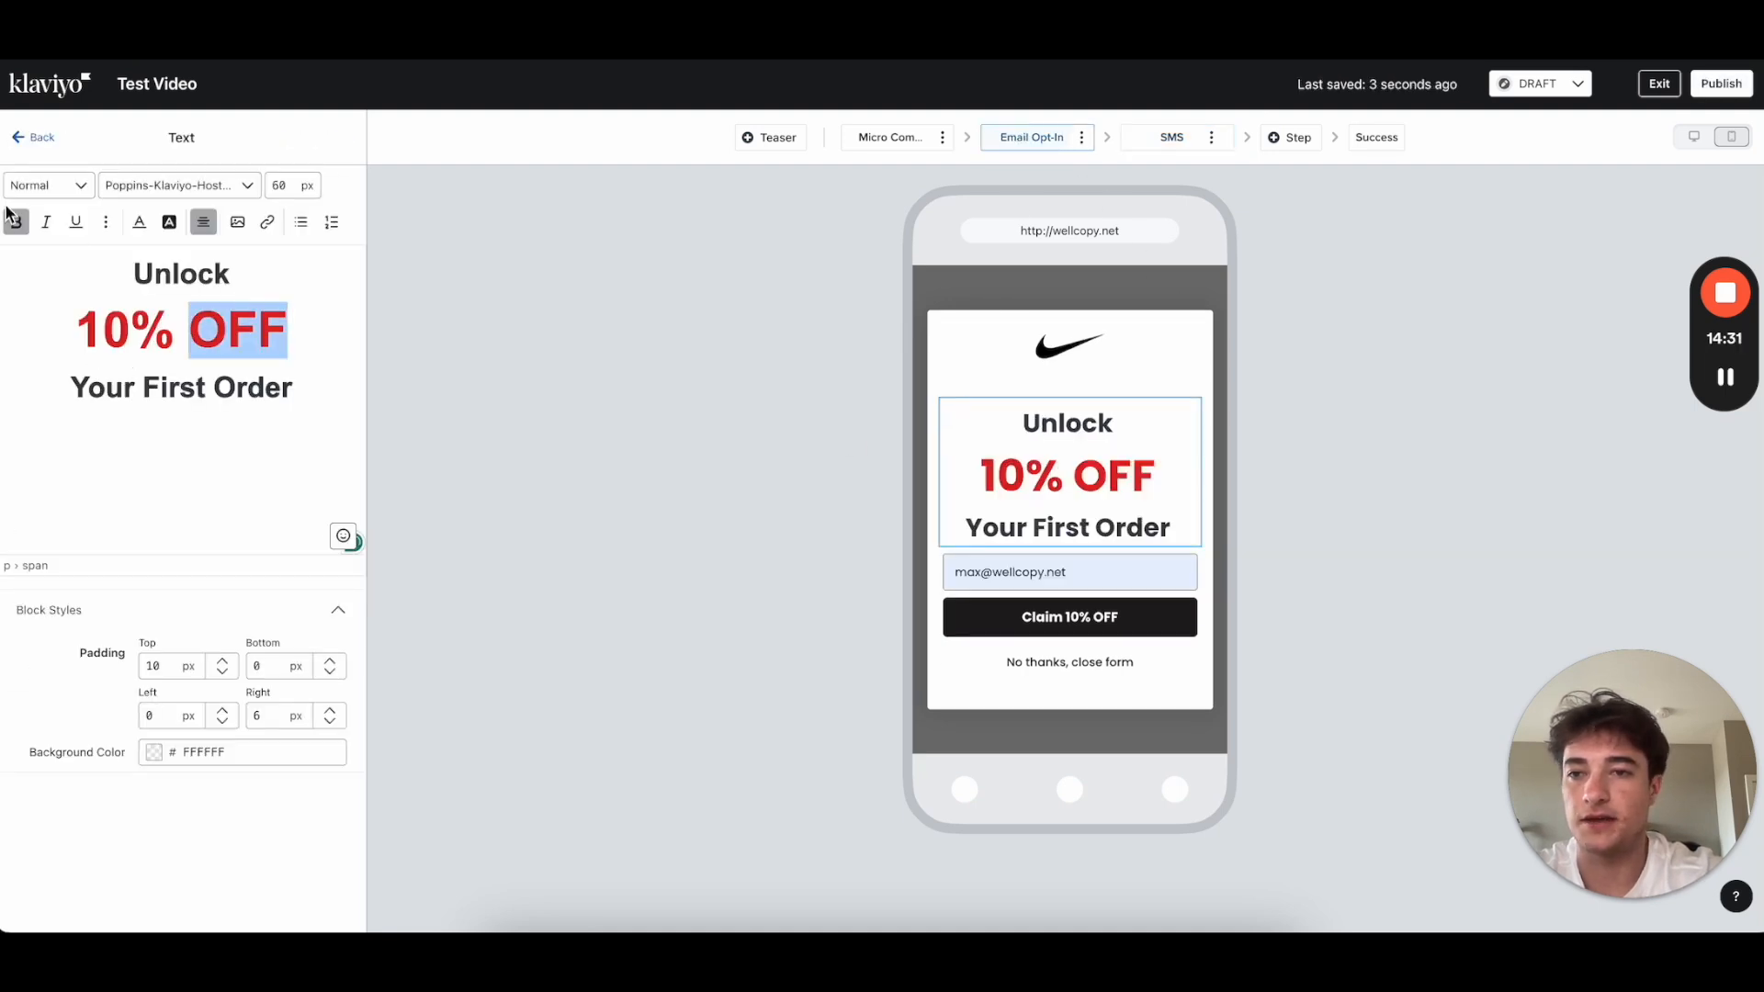
click(139, 221)
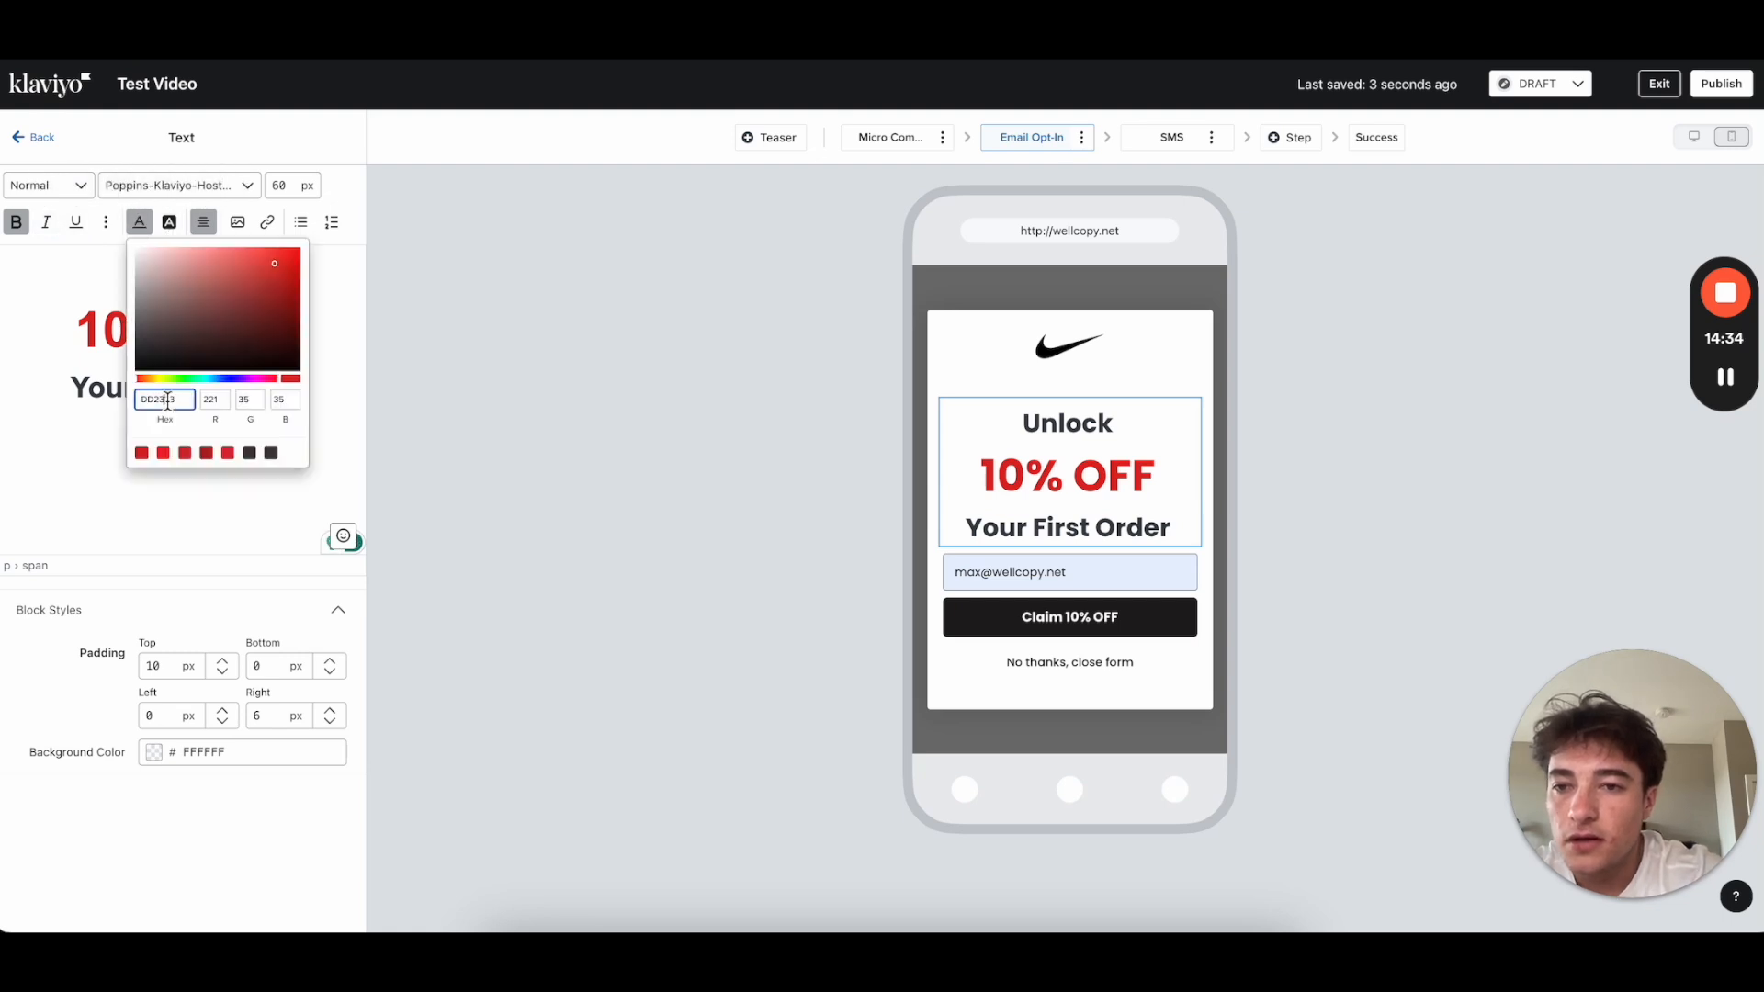
click(46, 327)
click(1135, 142)
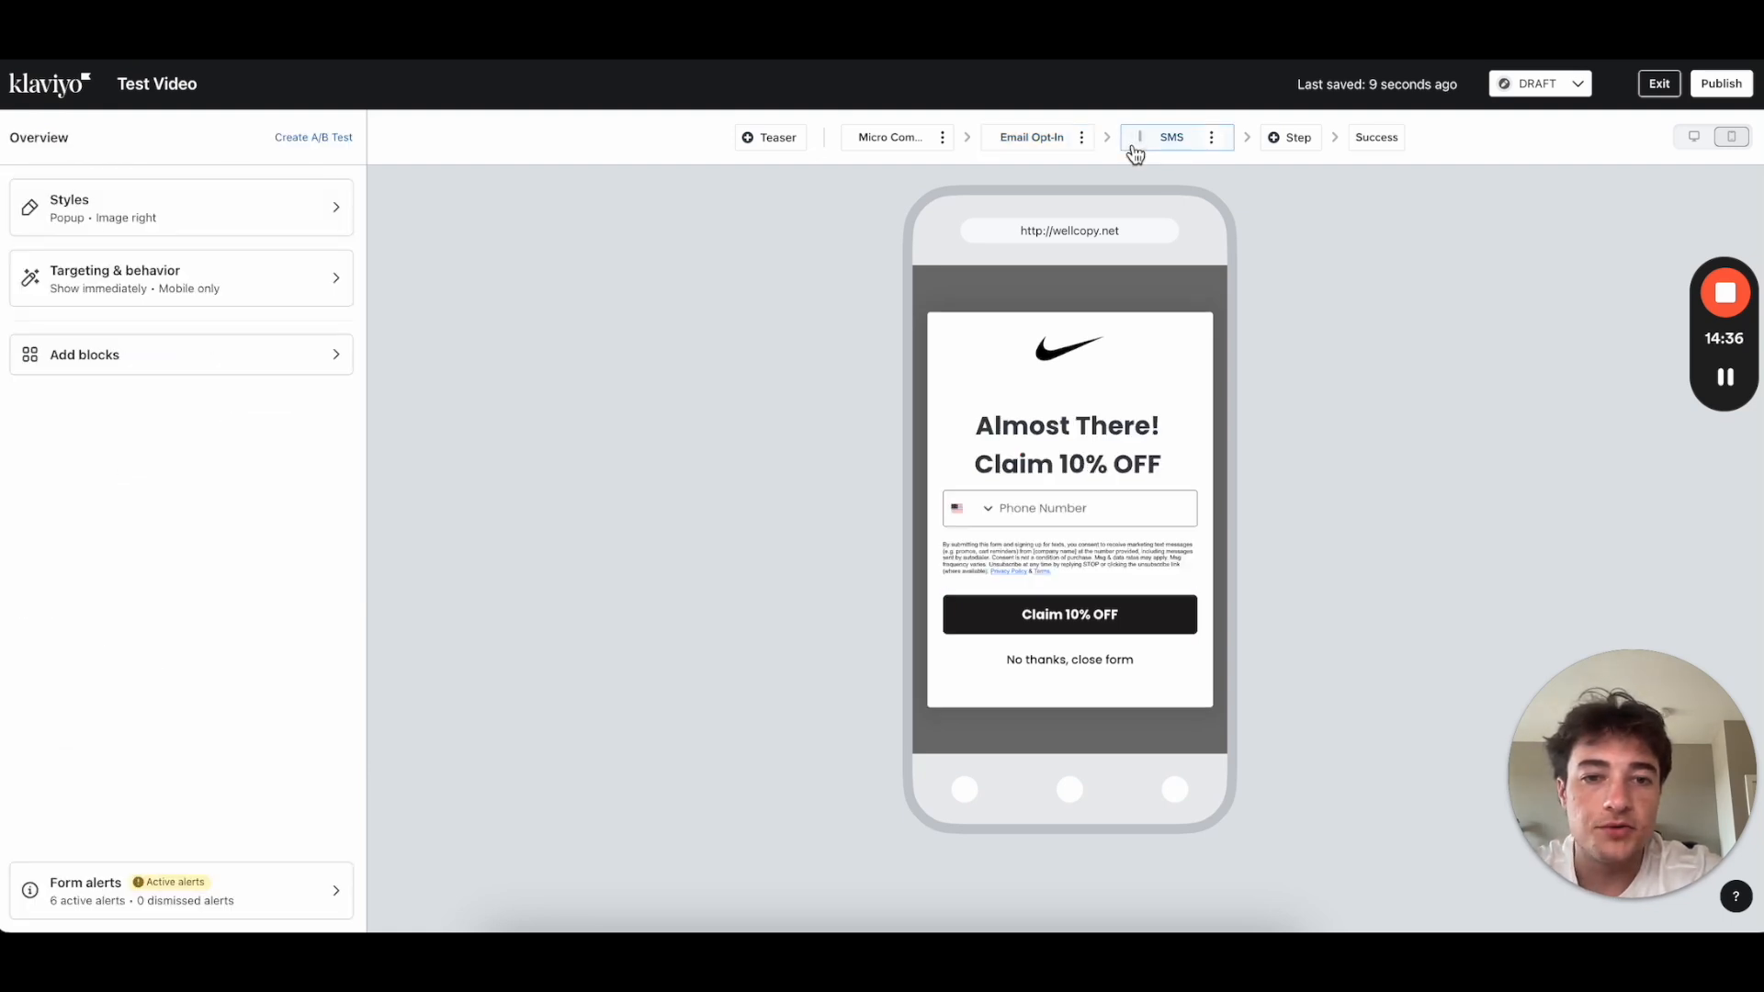
click(1057, 445)
drag(288, 318, 9, 318)
click(139, 221)
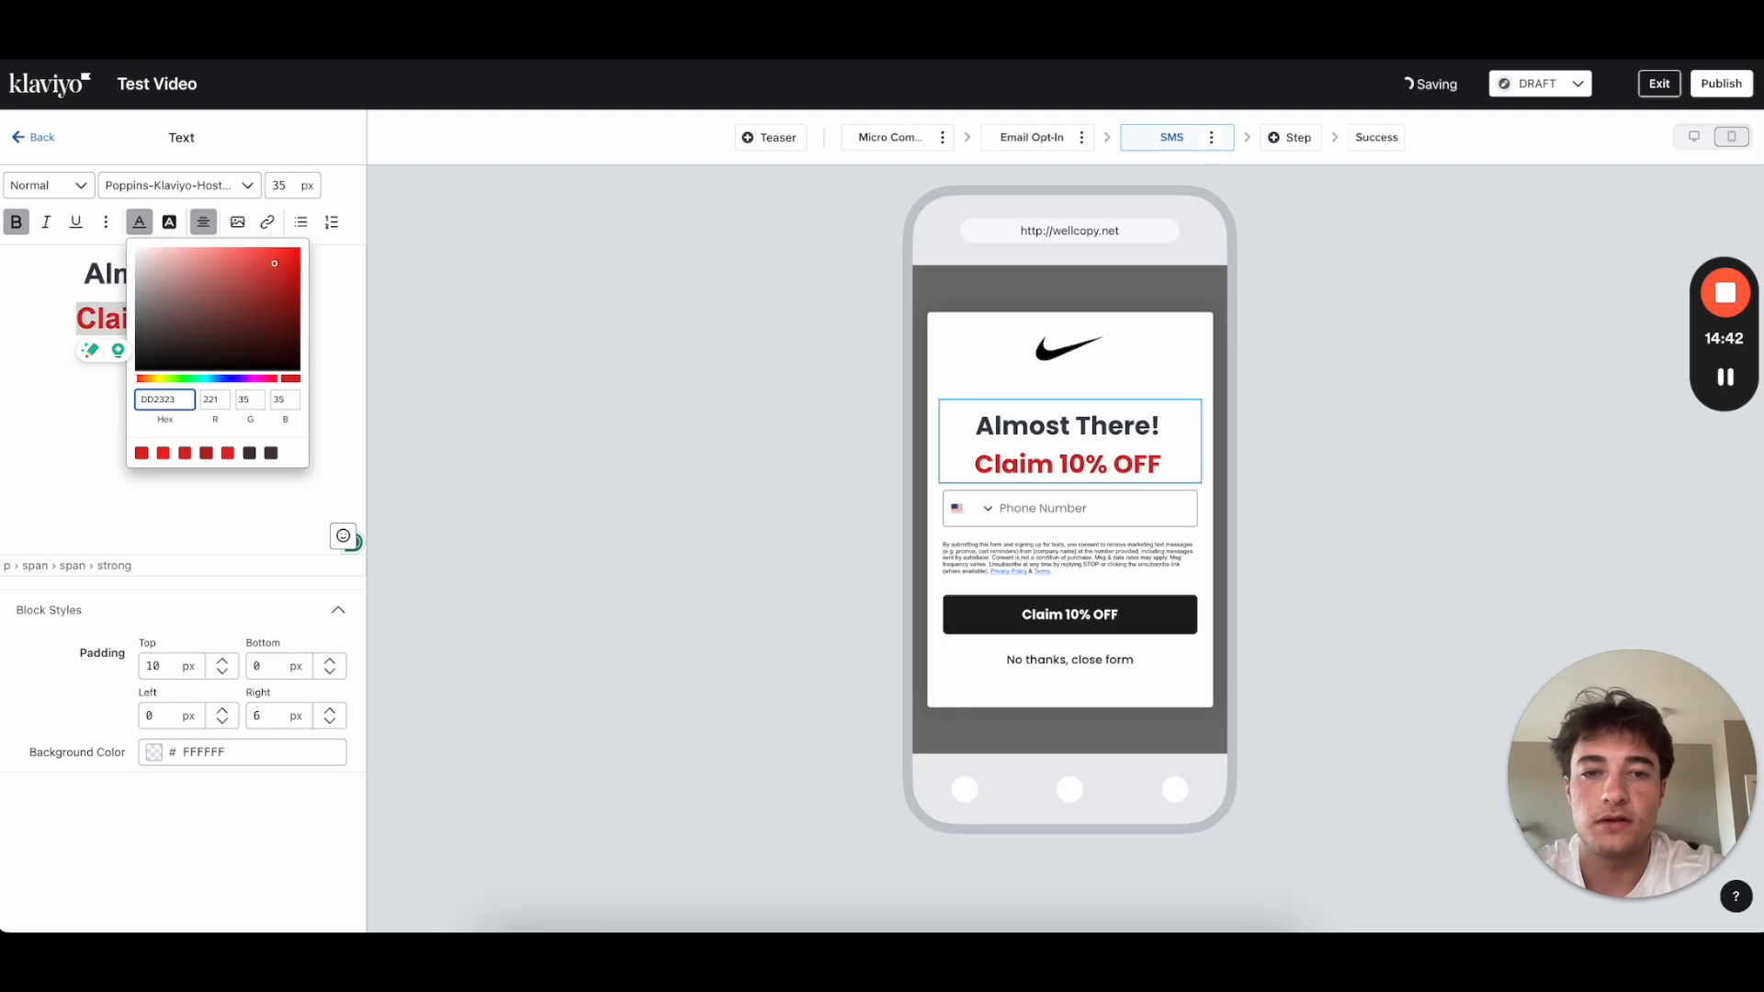
click(89, 350)
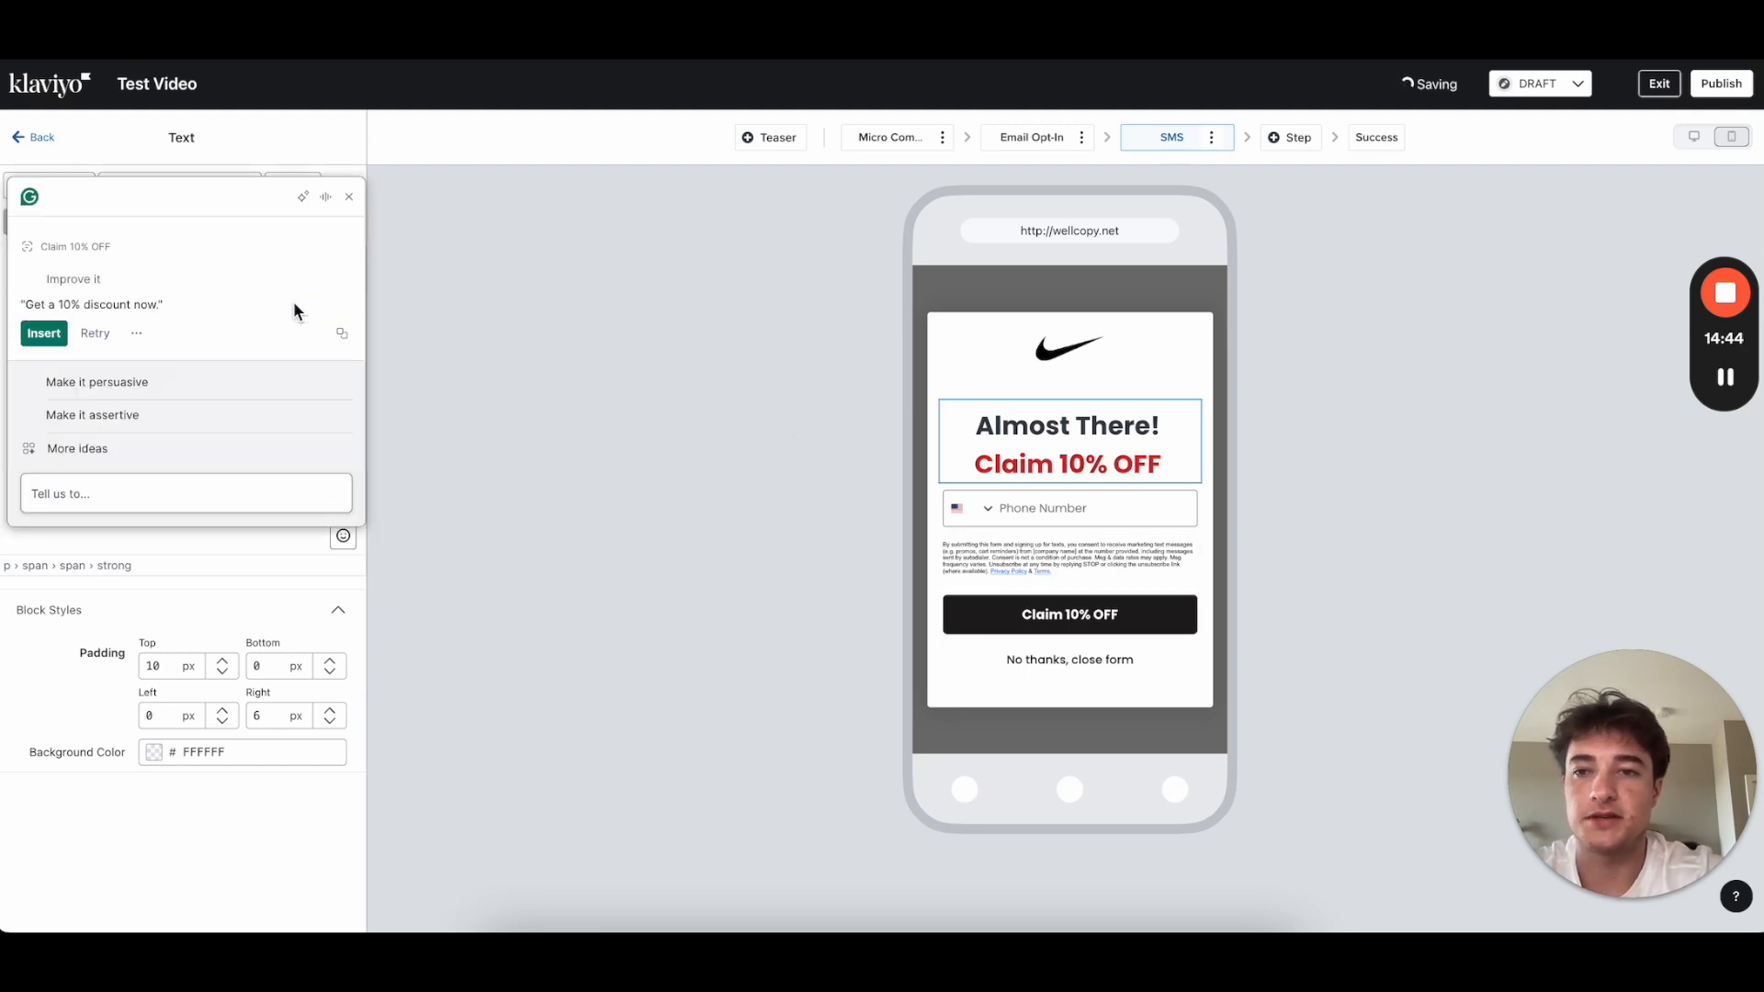
click(349, 197)
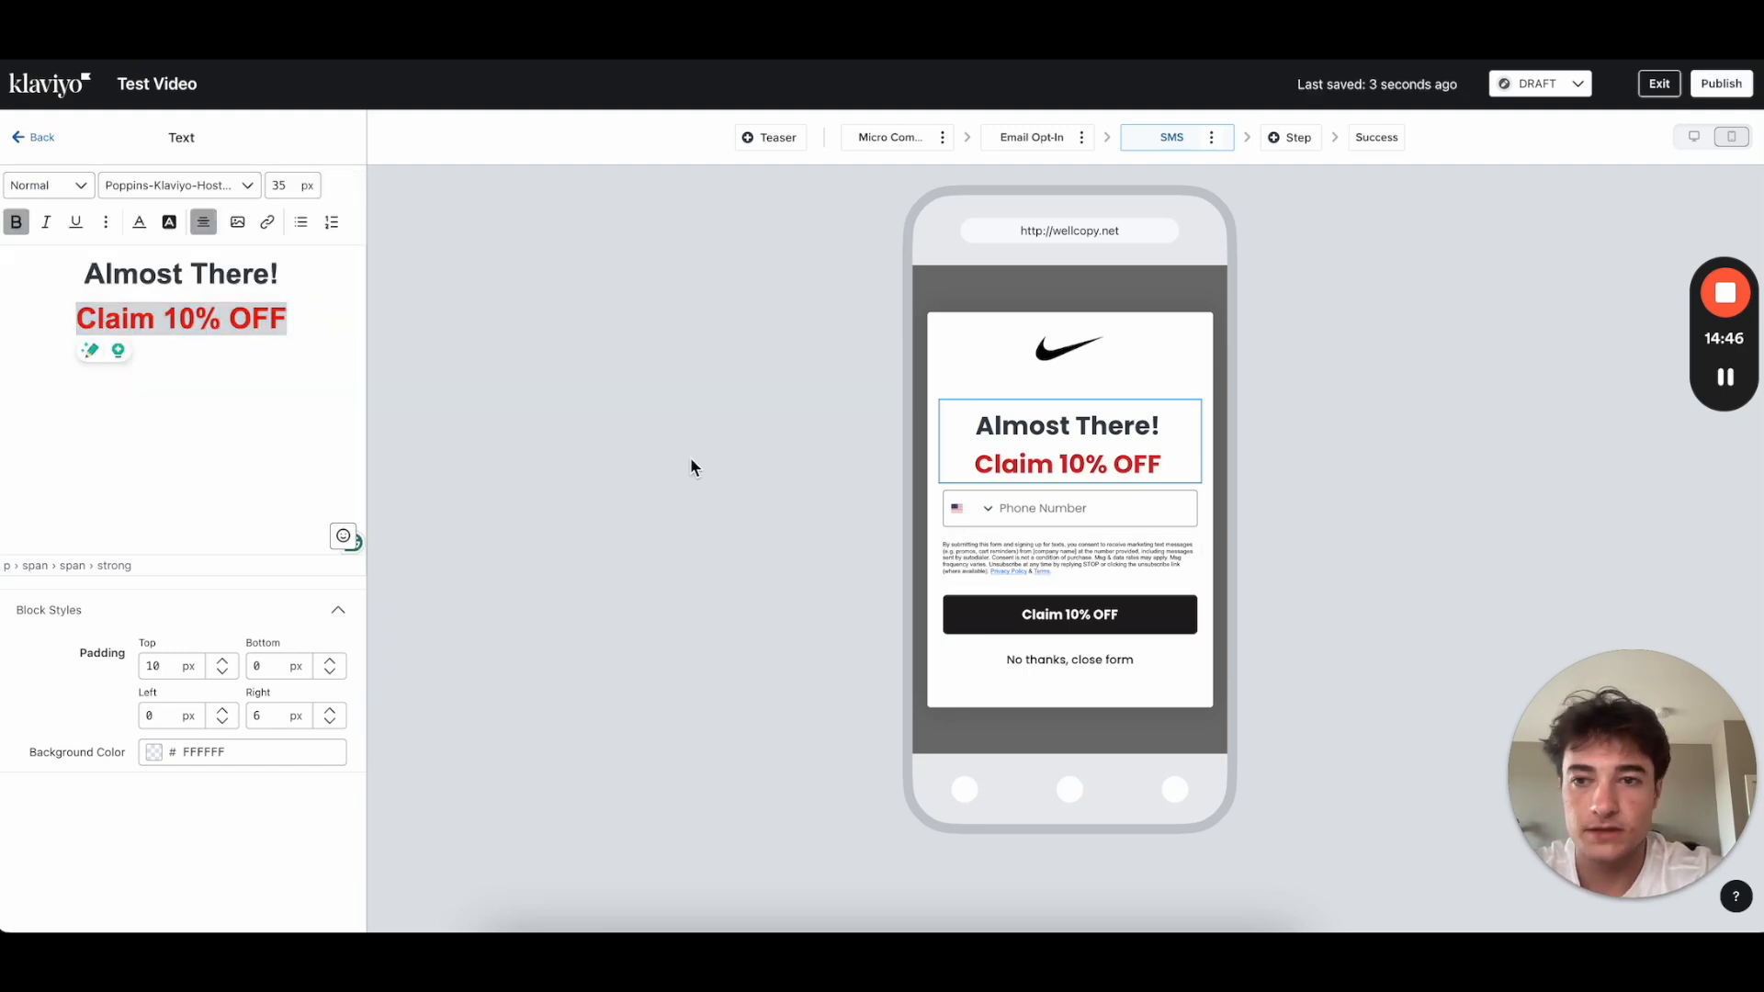
Step: Append 'Below' to the red line and try setting it to 25 px
click(294, 313)
text(Below)
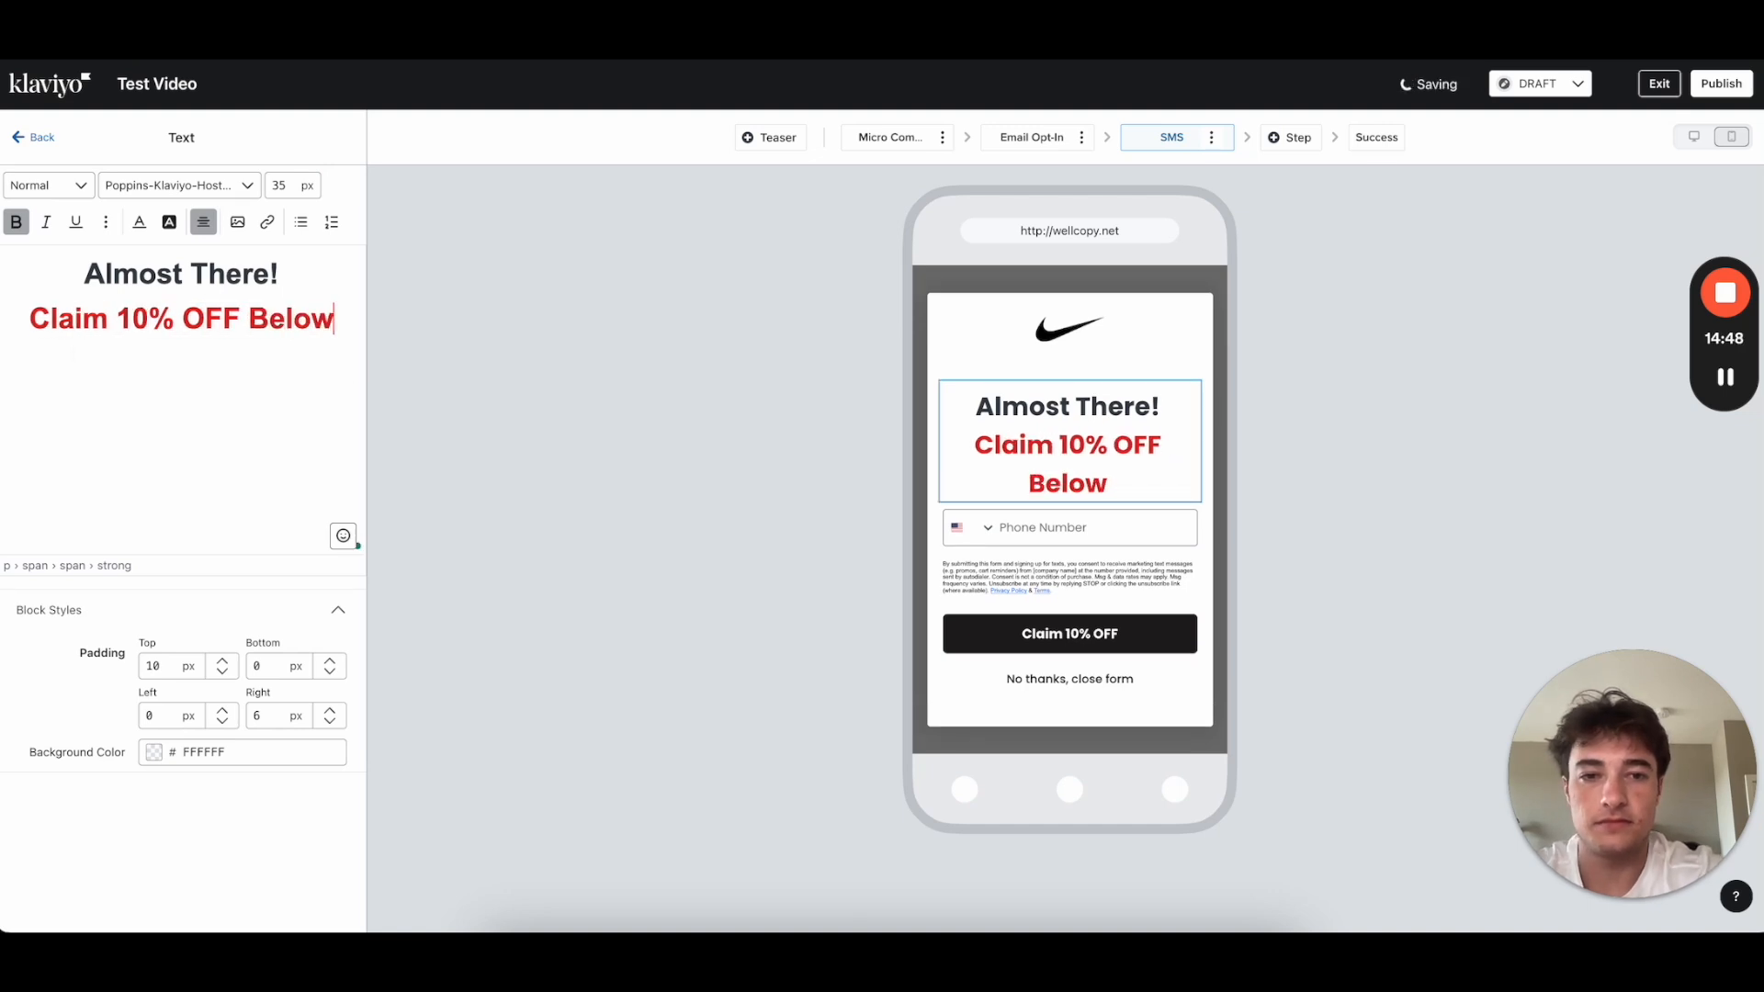
drag(334, 320, 0, 326)
double_click(283, 186)
text(25)
click(225, 314)
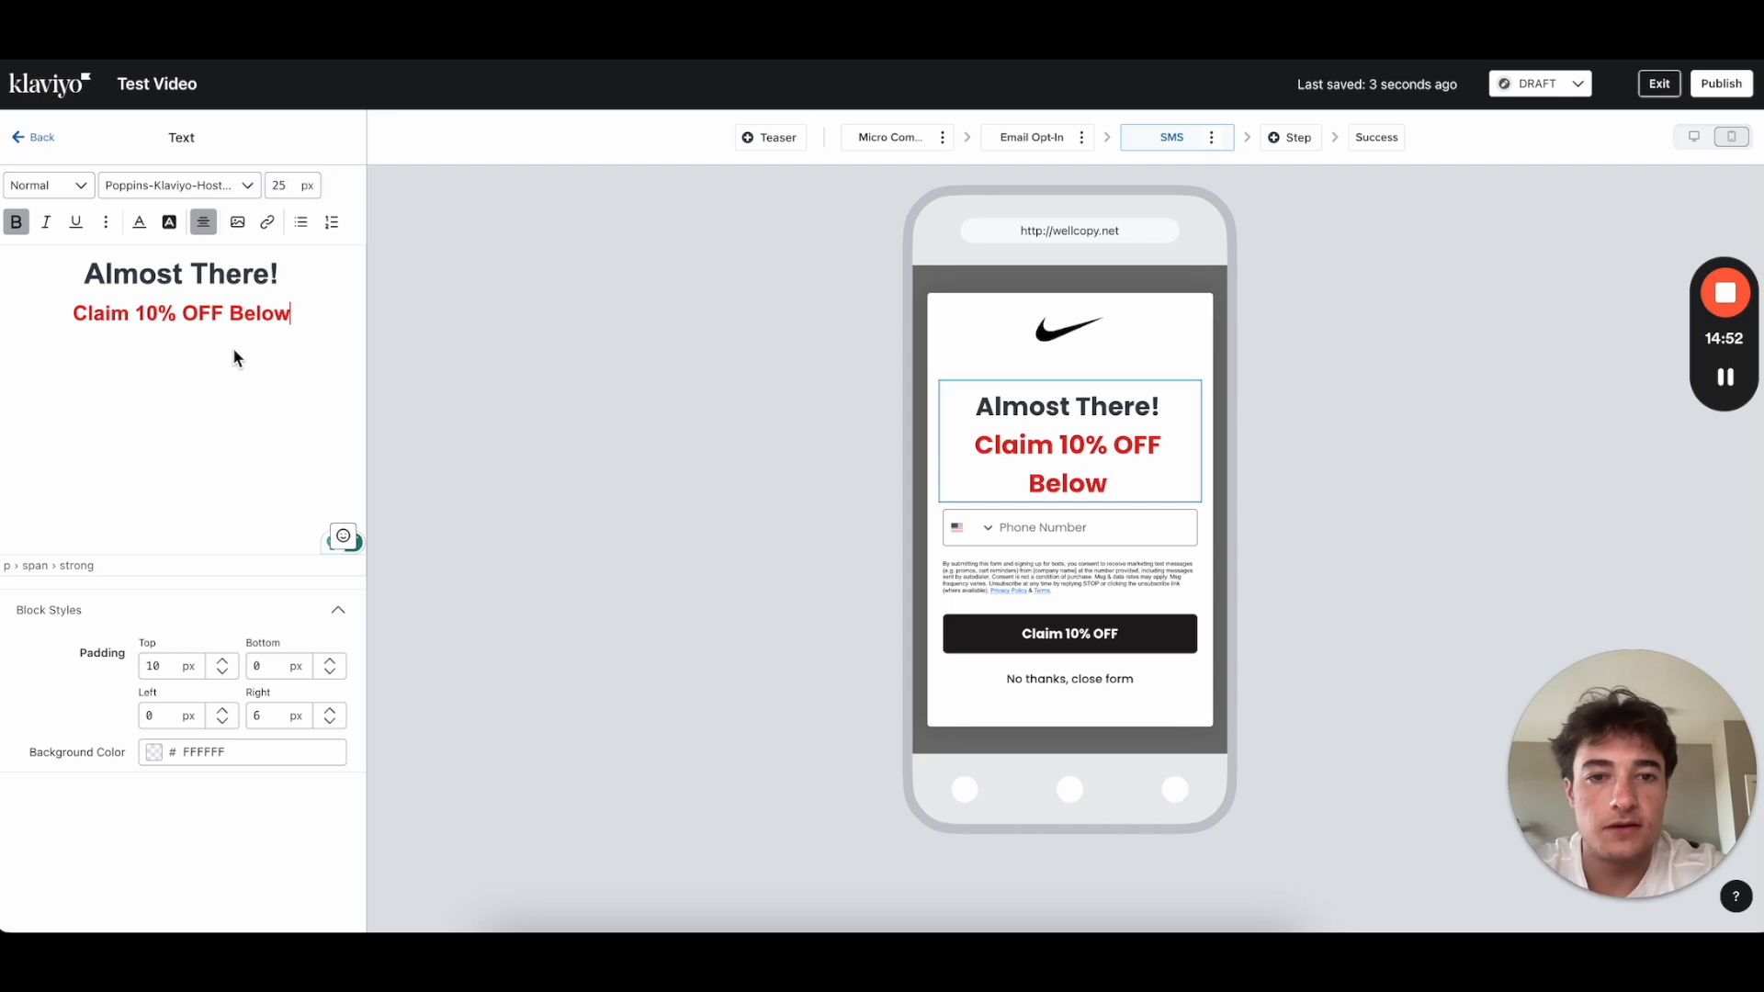
click(37, 138)
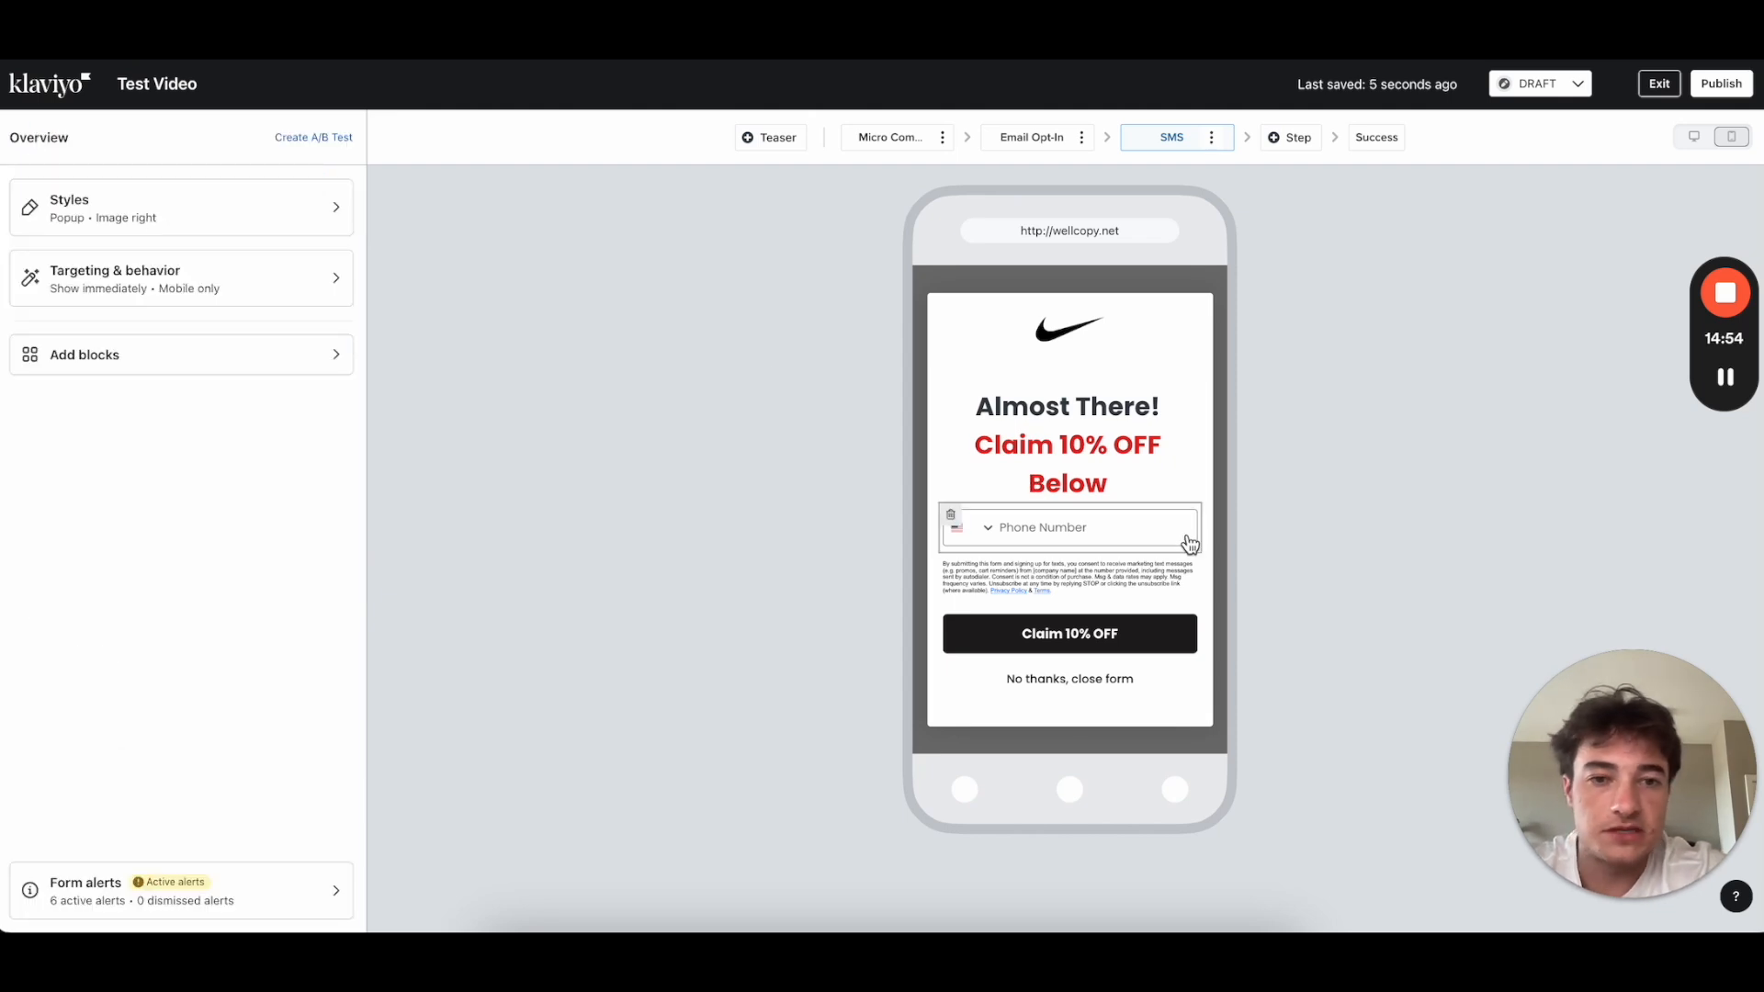
Step: Apply a 25 px font size to the 'Claim 10% OFF Below' line so it fits one line
click(1144, 496)
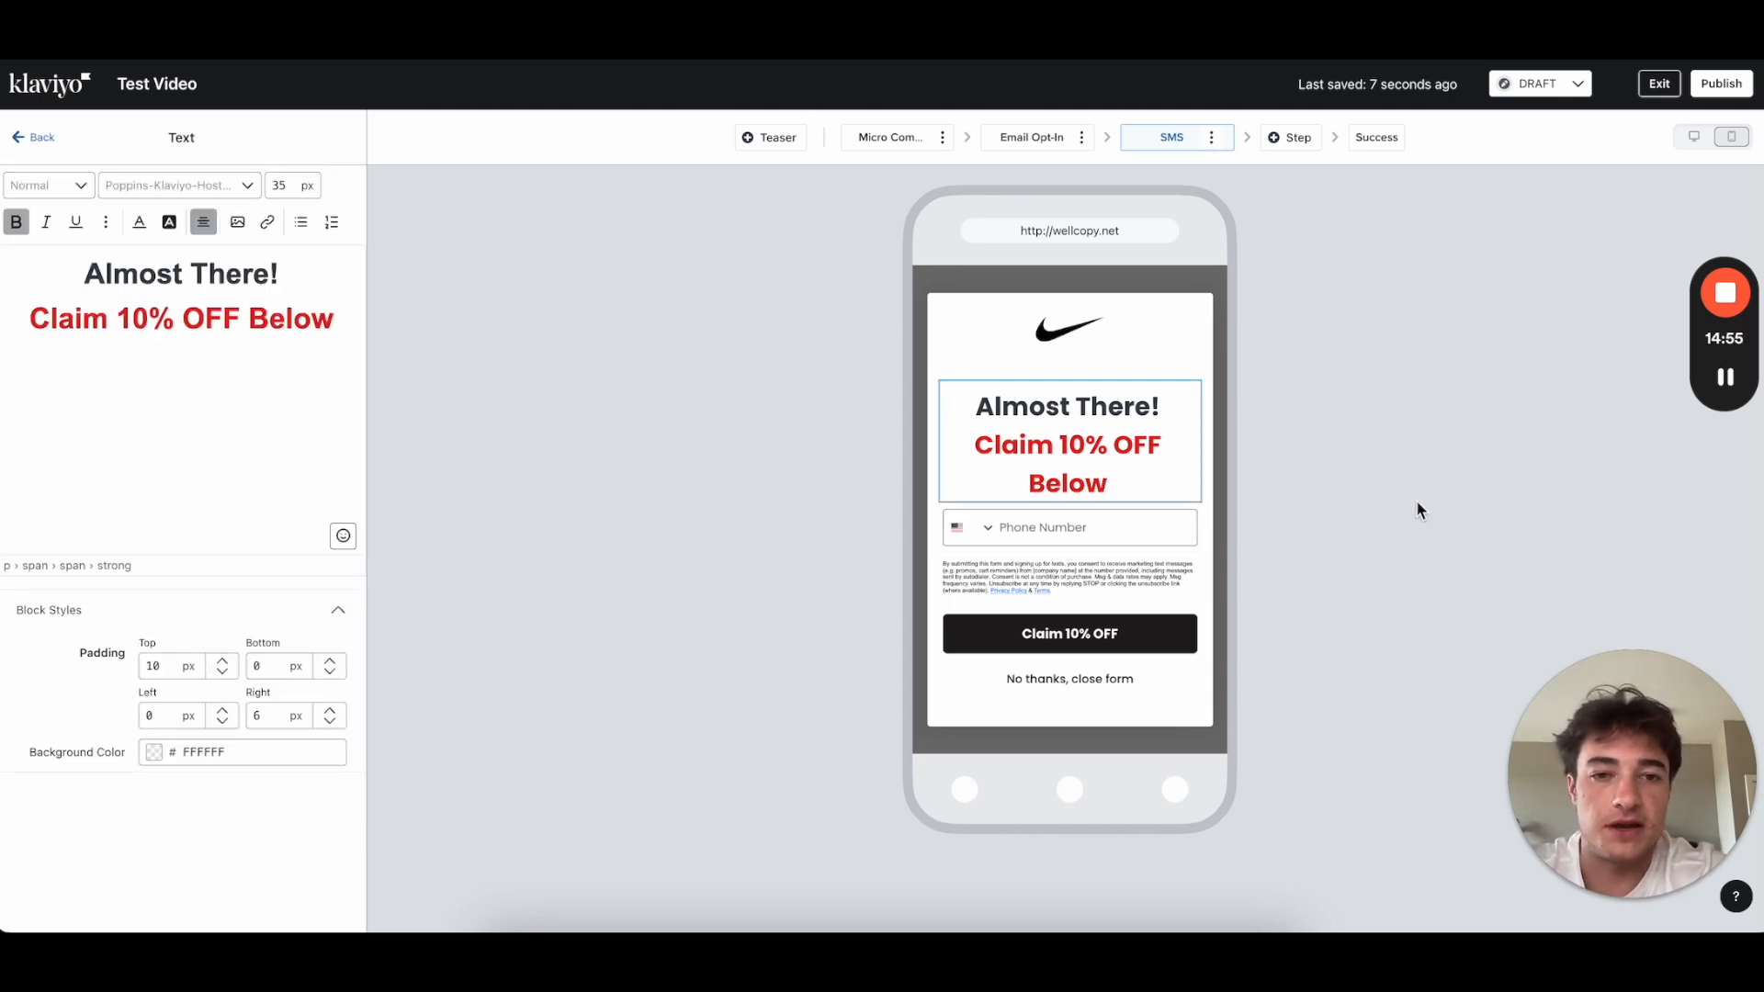
click(43, 145)
click(1125, 455)
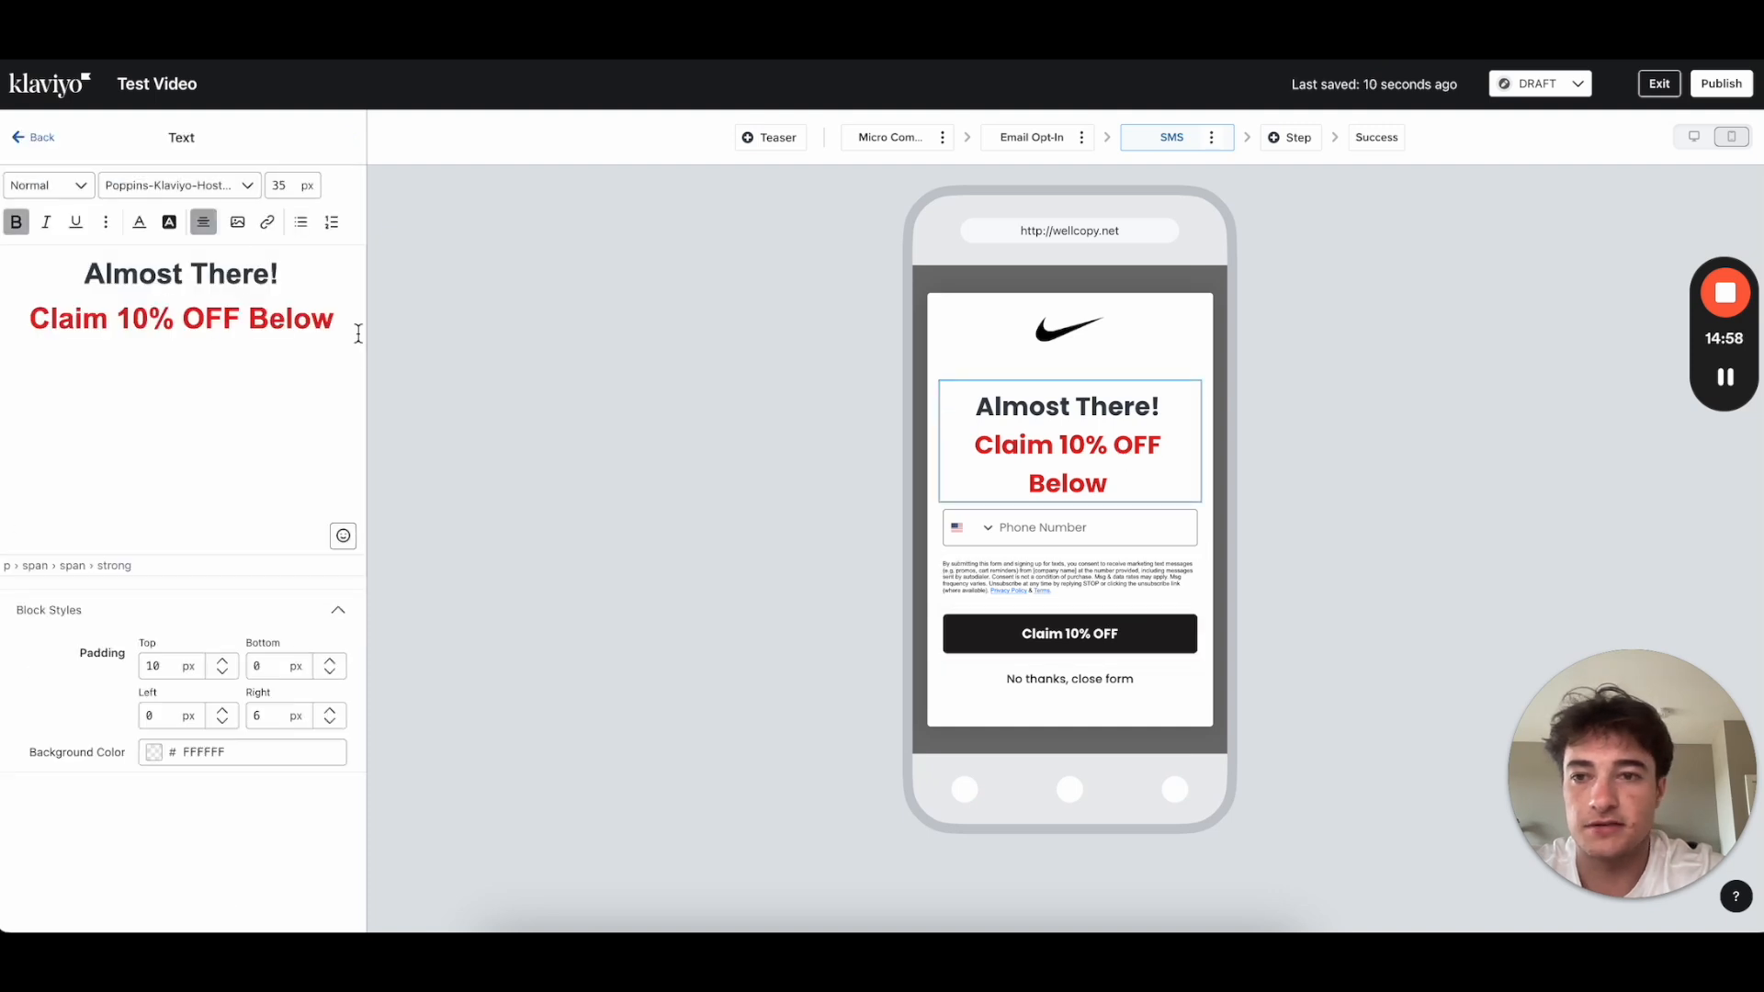
drag(347, 312, 29, 315)
double_click(281, 184)
text(25)
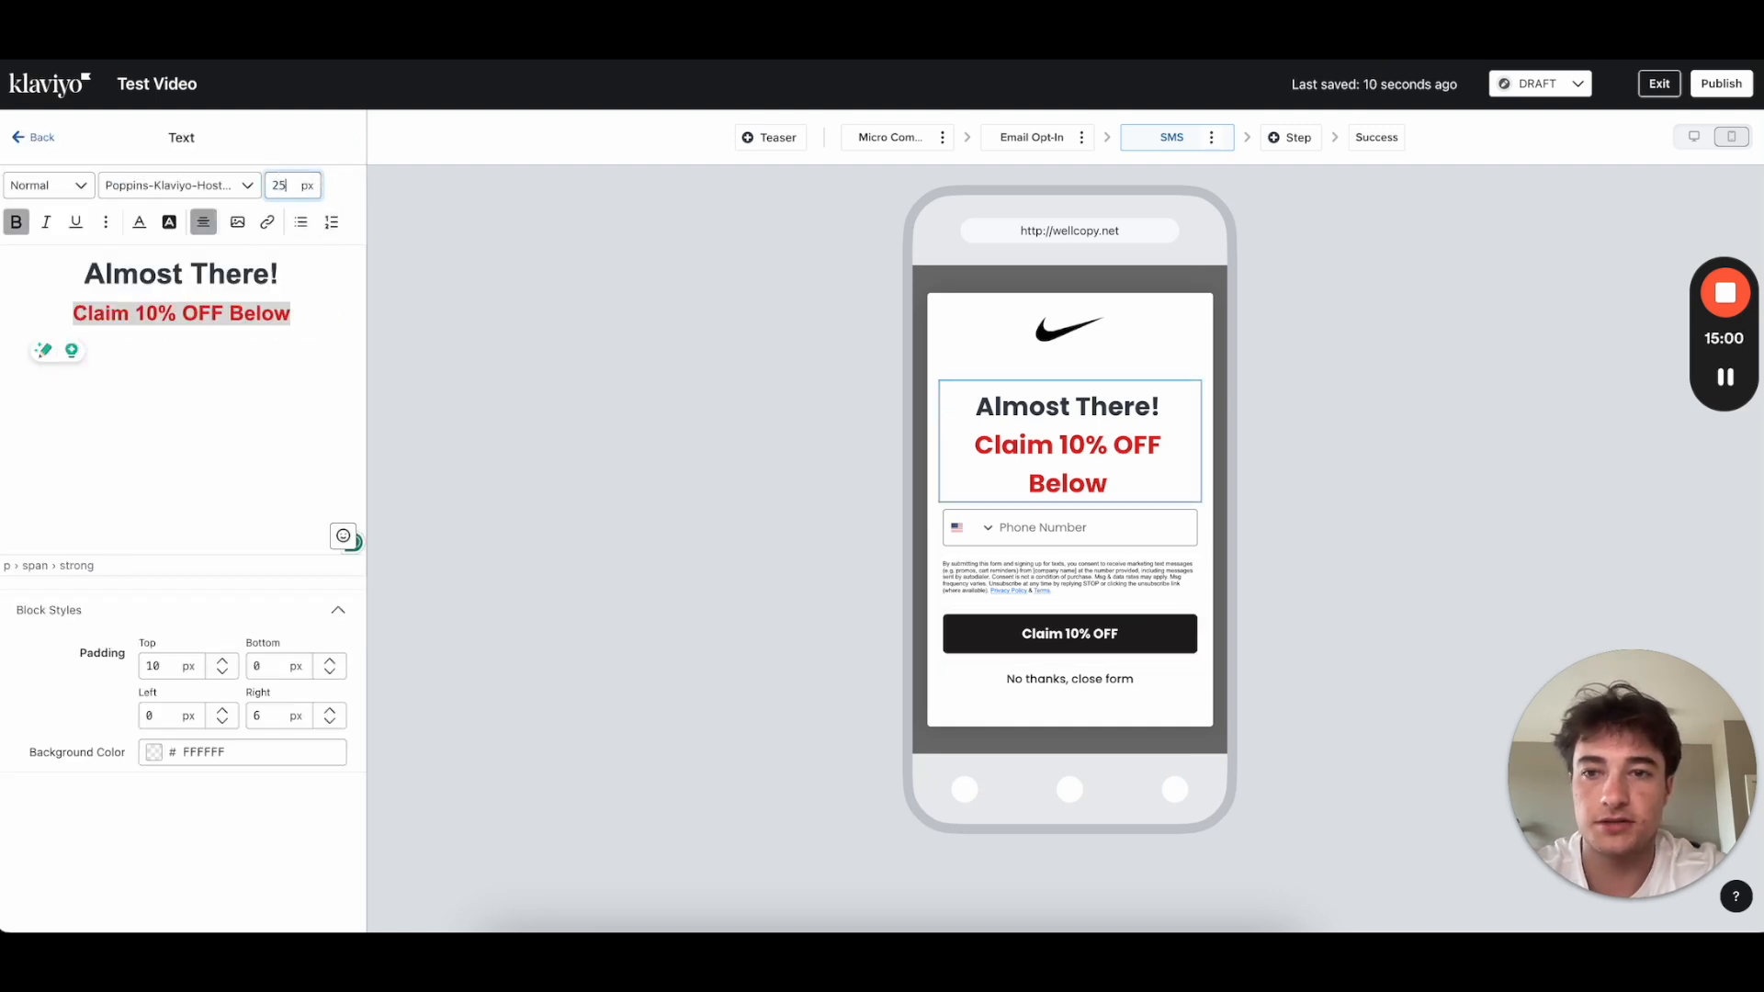
key(Return)
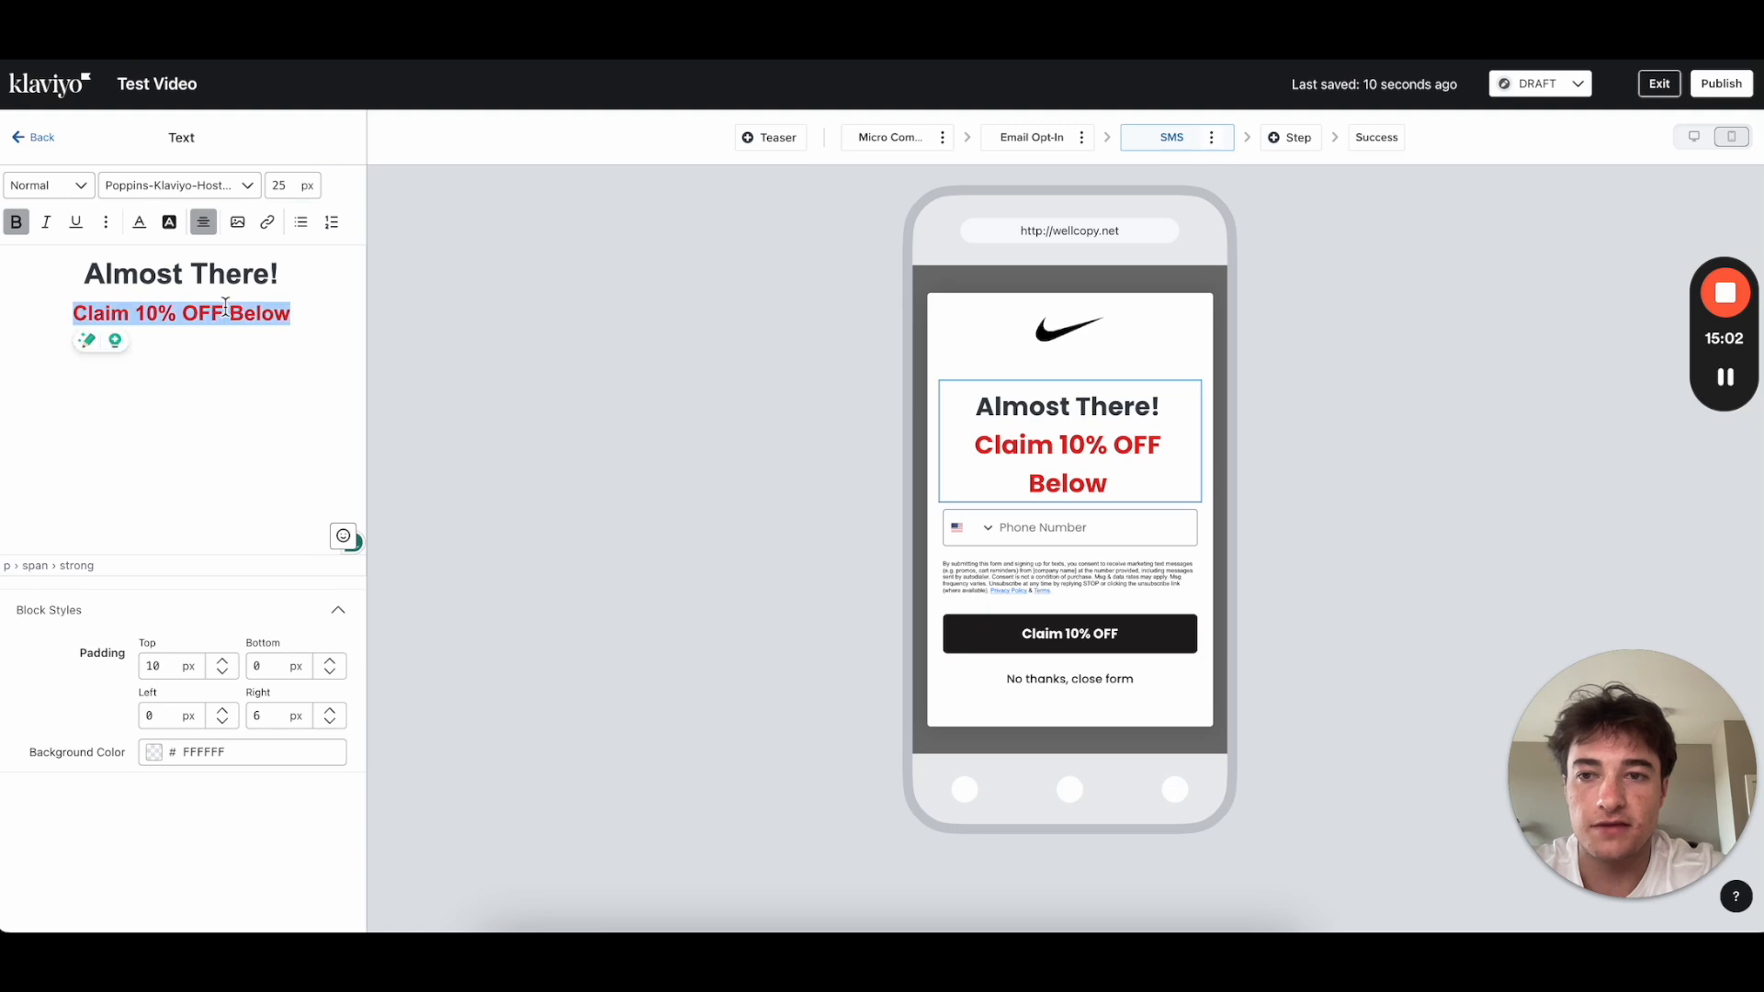
click(222, 274)
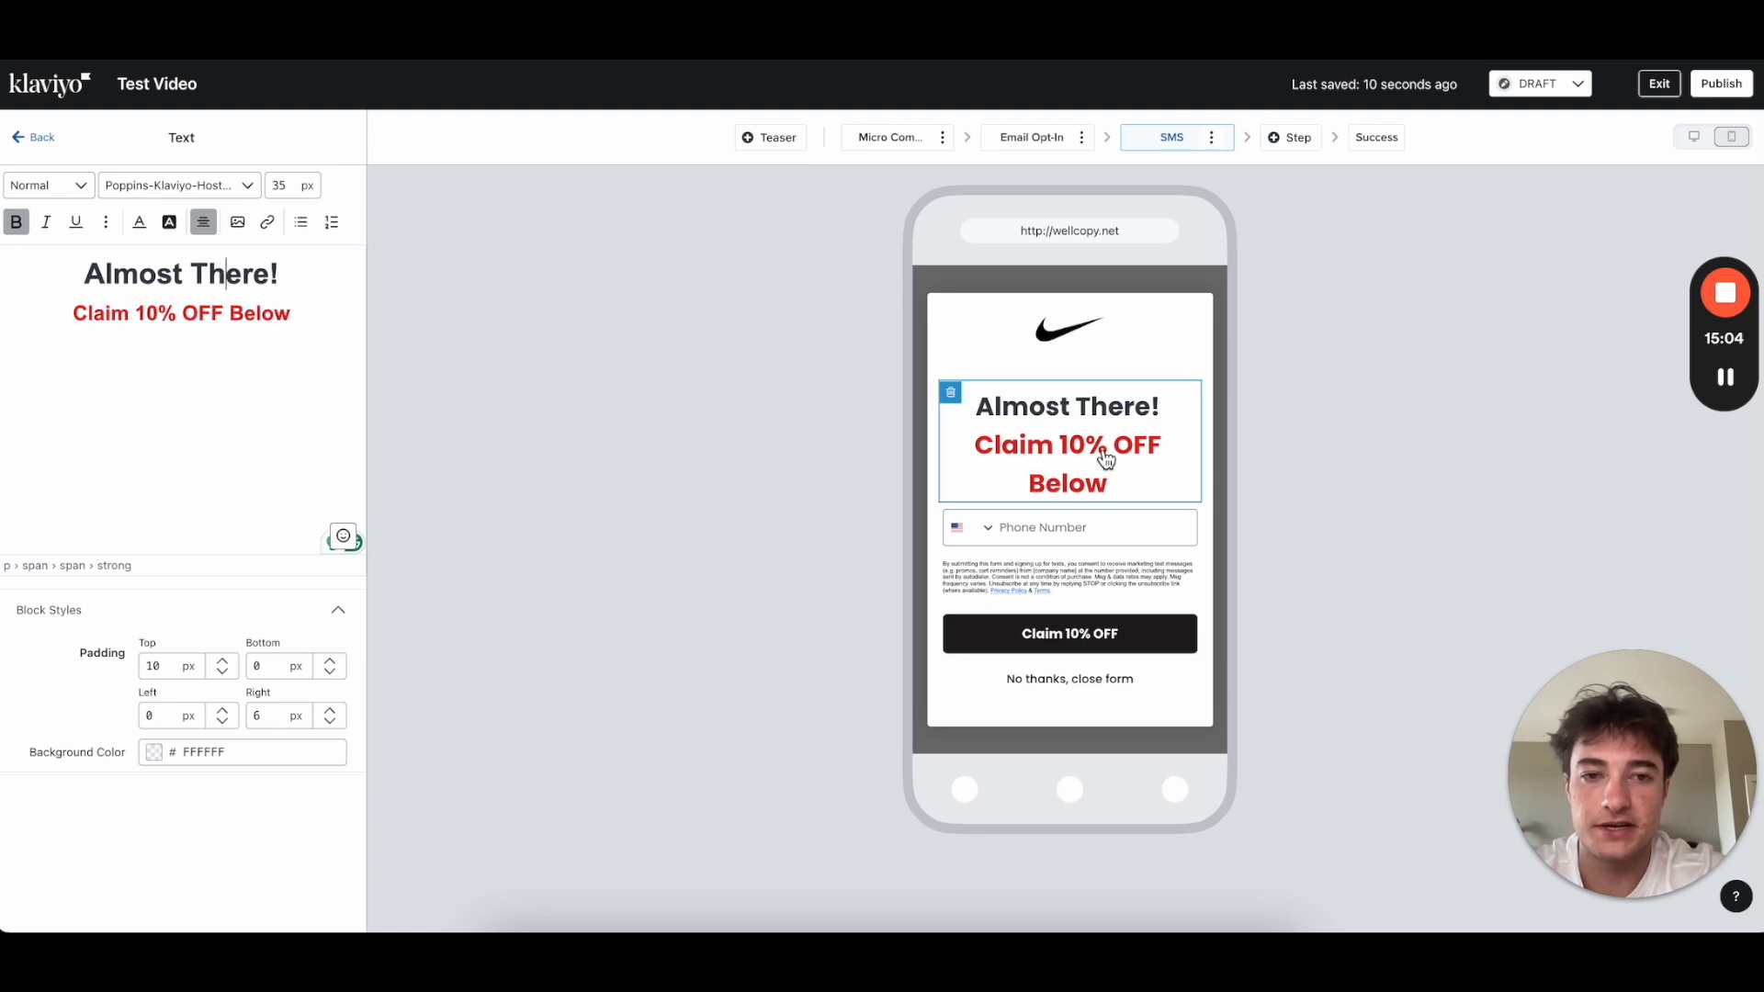
triple_click(349, 307)
click(307, 349)
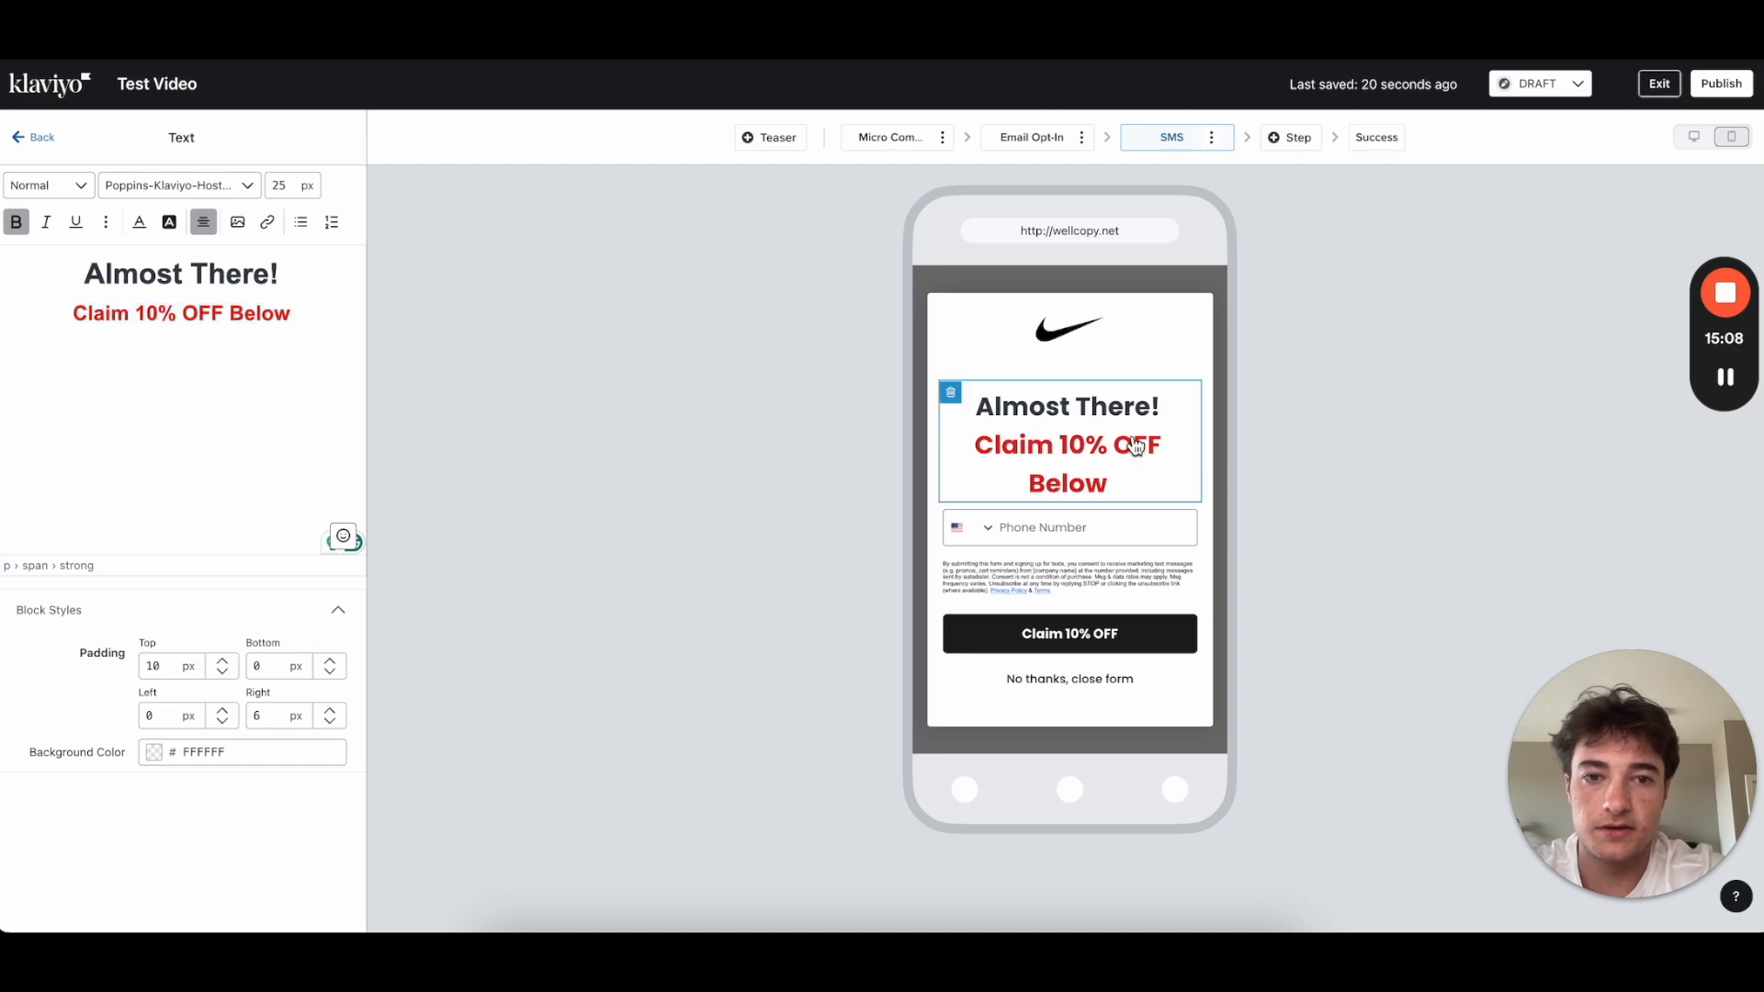
click(53, 143)
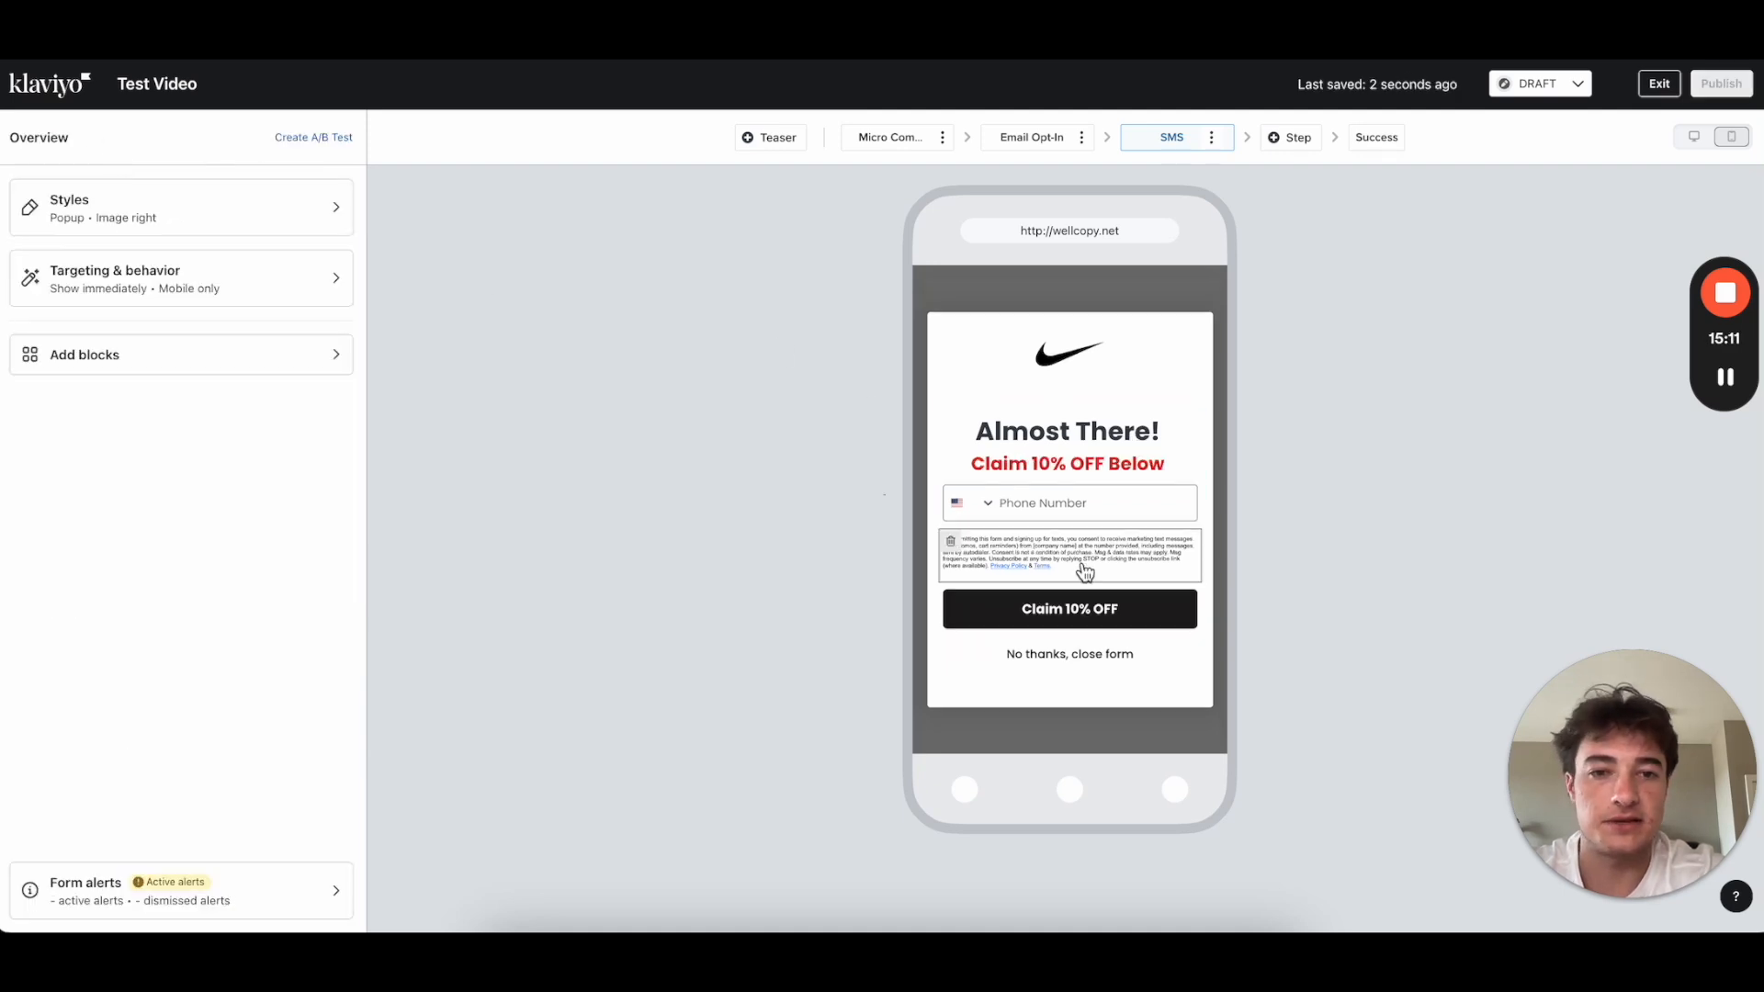
Step: Move the SMS consent disclosure block under the Claim 10% OFF Below headline, above the Phone Number field
click(1130, 508)
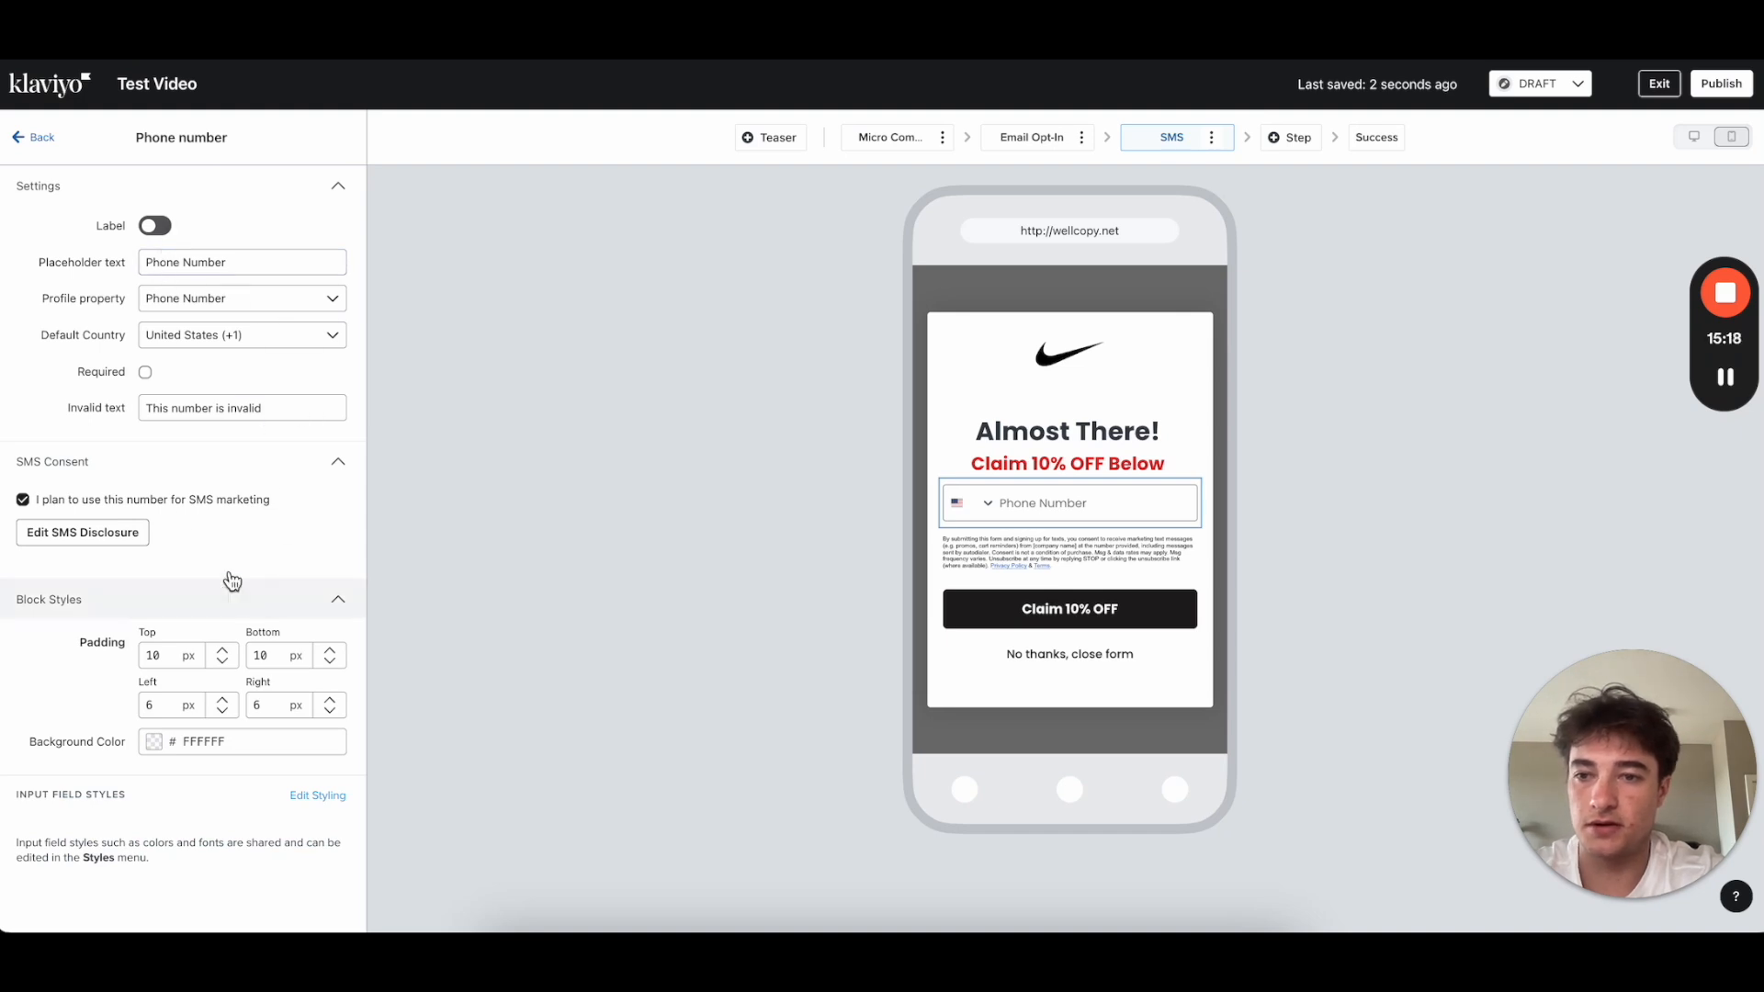
click(39, 139)
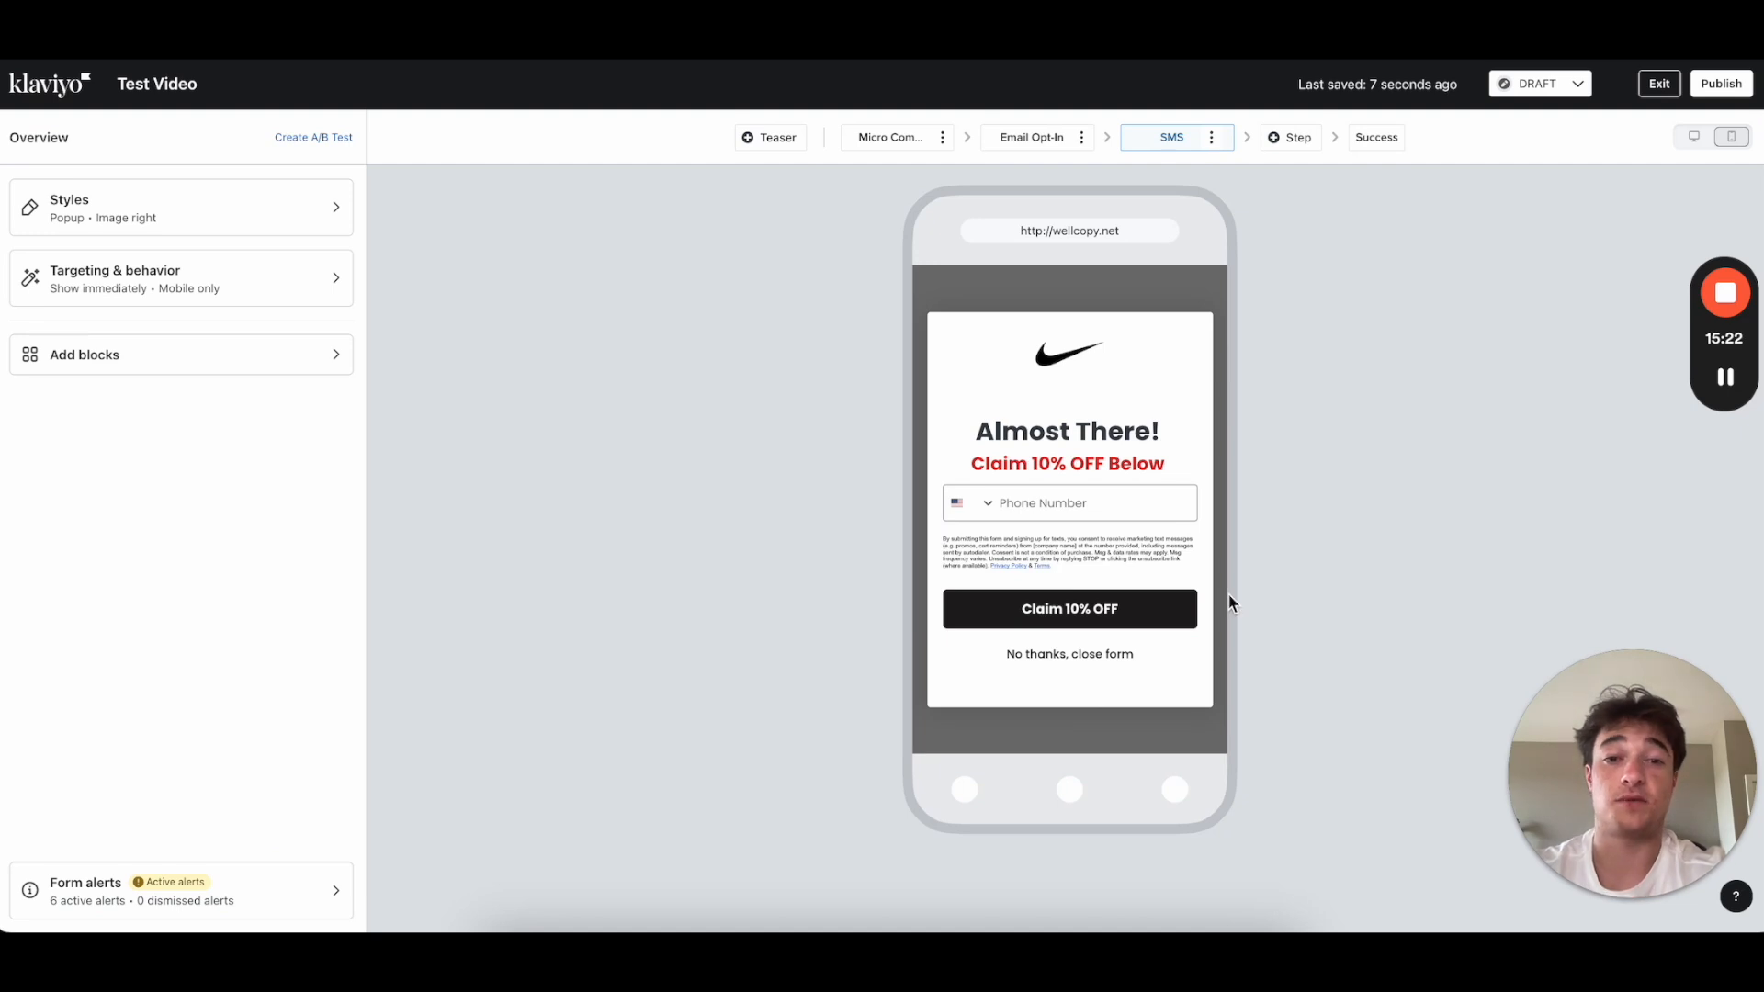
drag(1134, 505, 1115, 566)
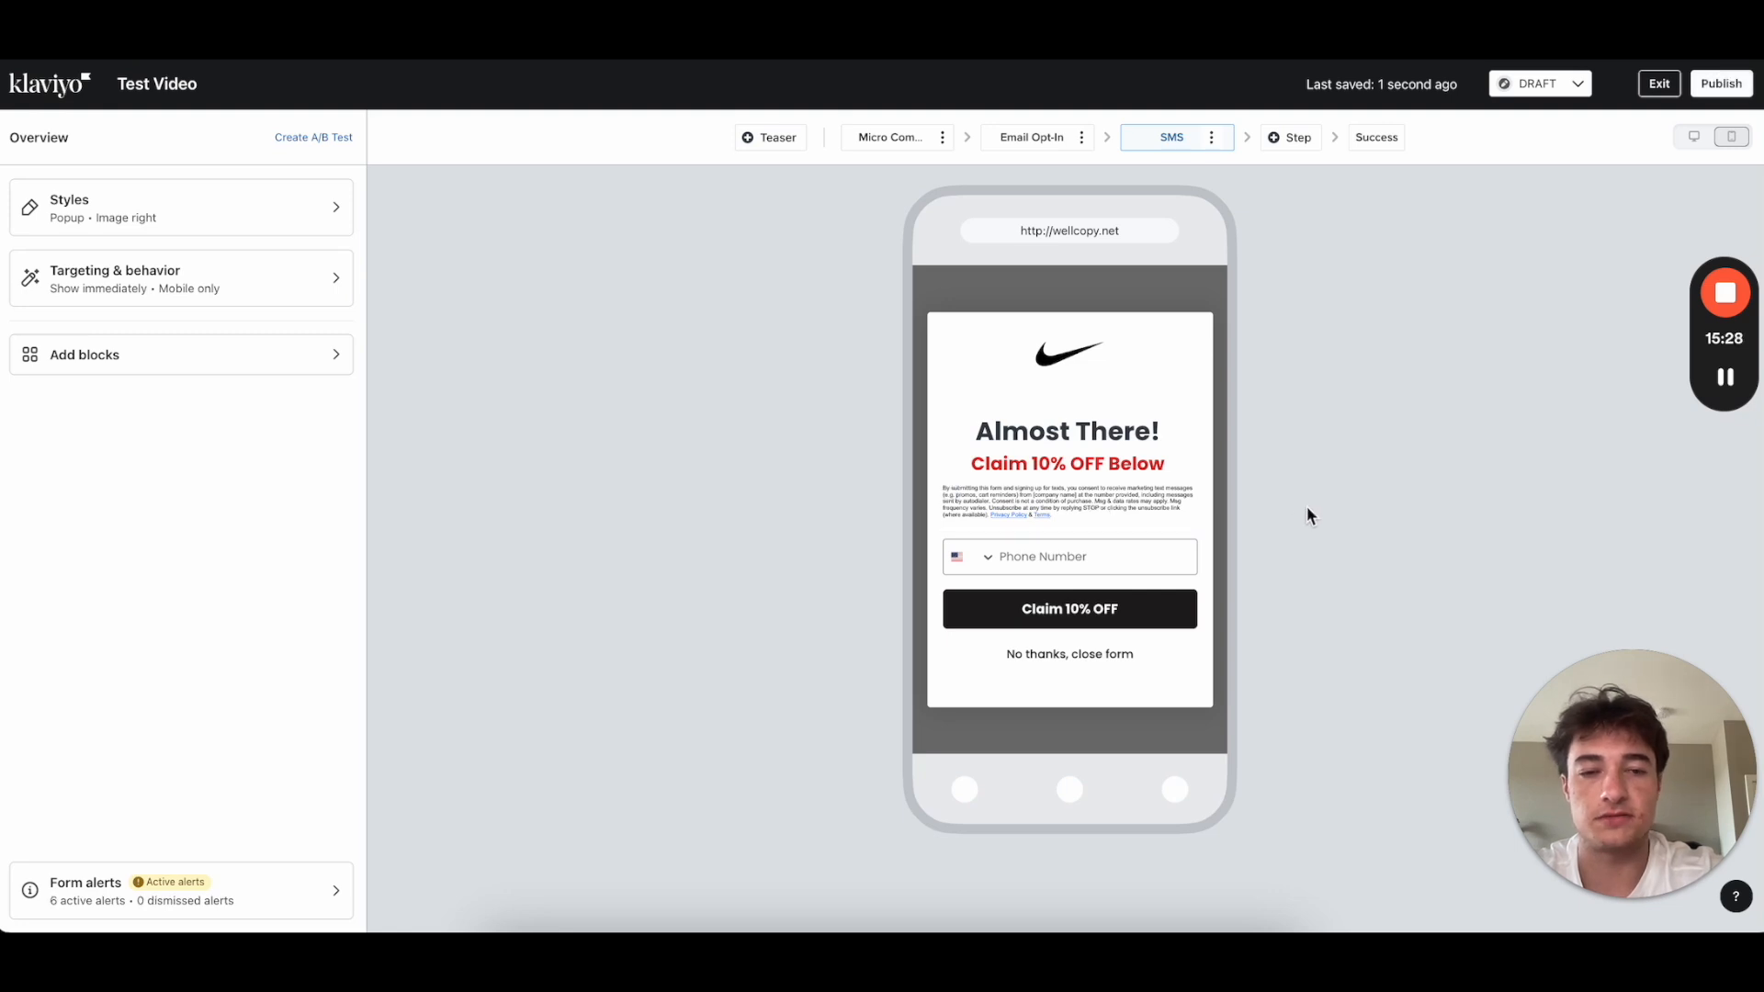
click(1144, 501)
drag(1077, 505, 1069, 689)
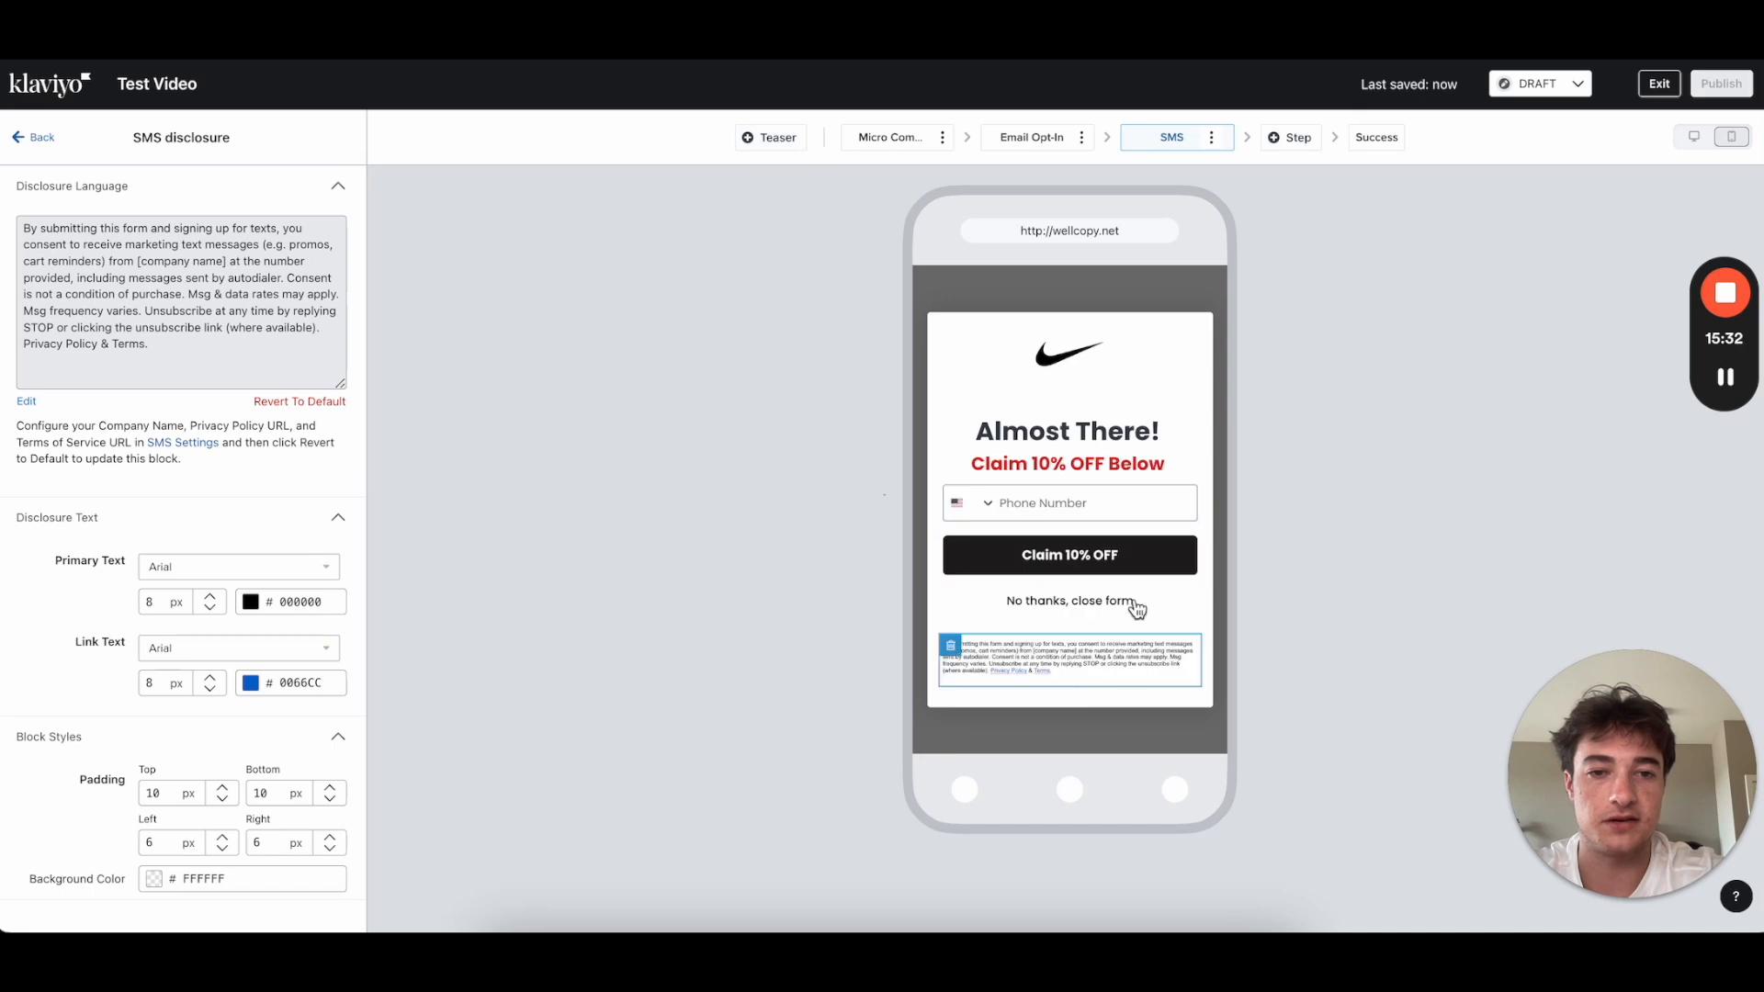
drag(1055, 689, 1064, 540)
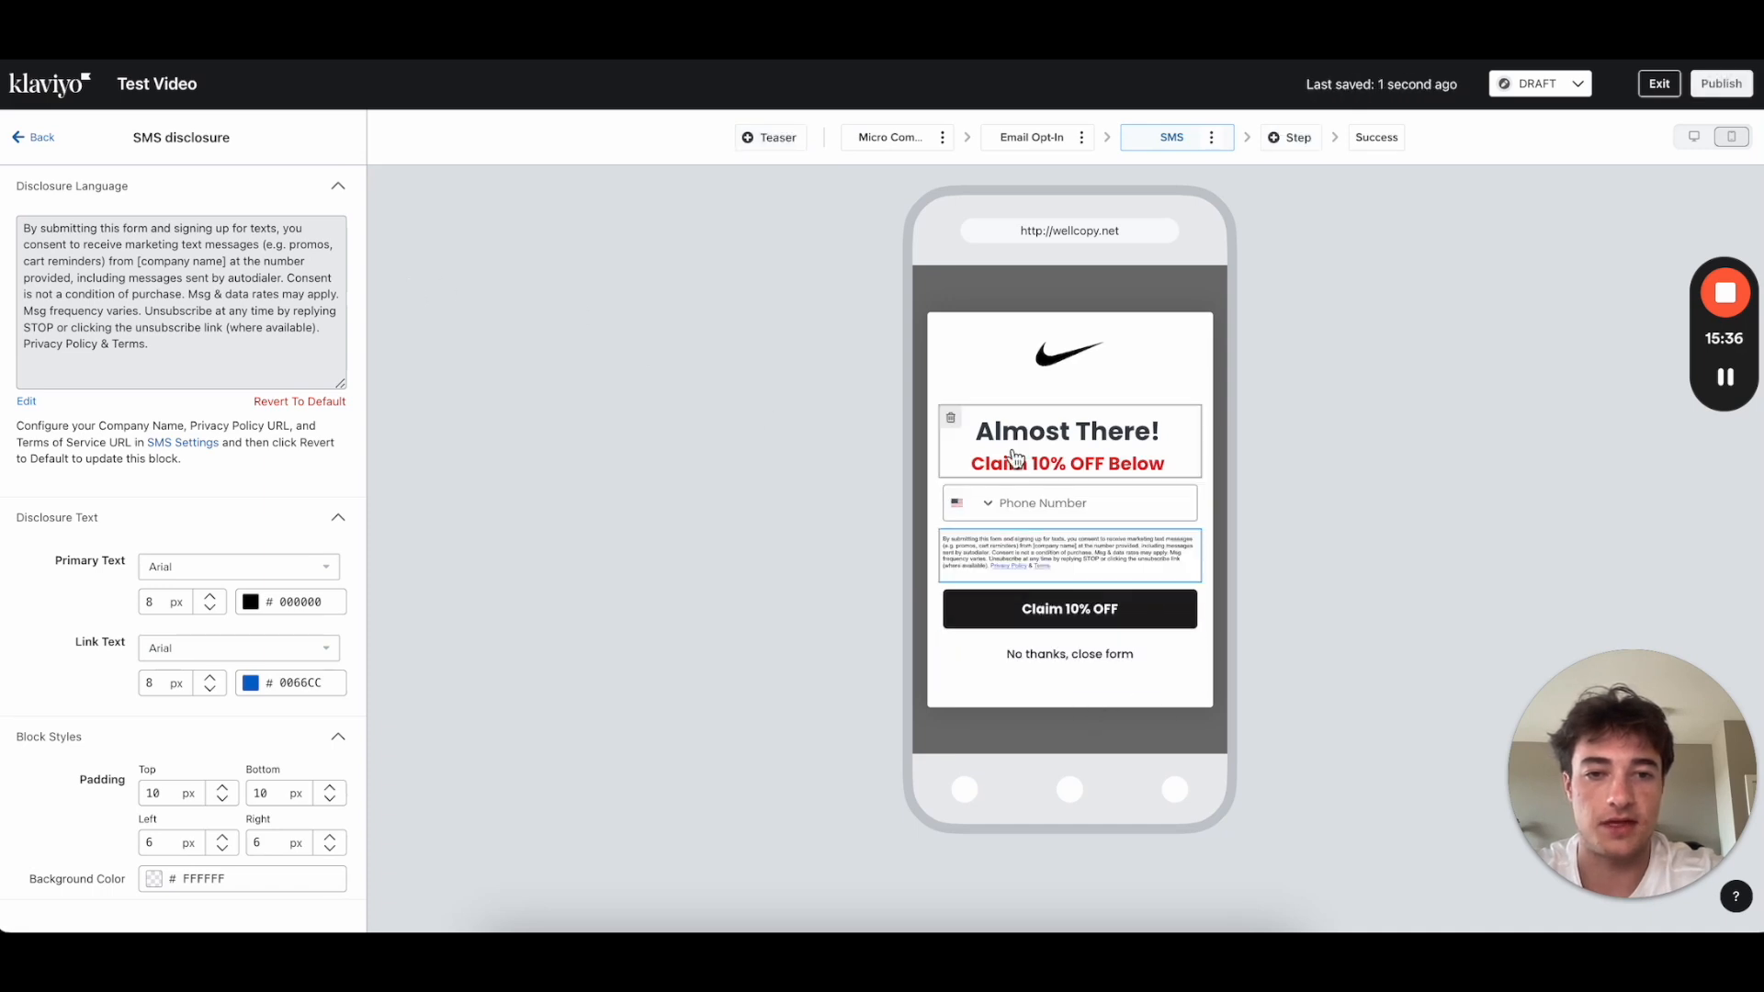
drag(1020, 552, 1033, 464)
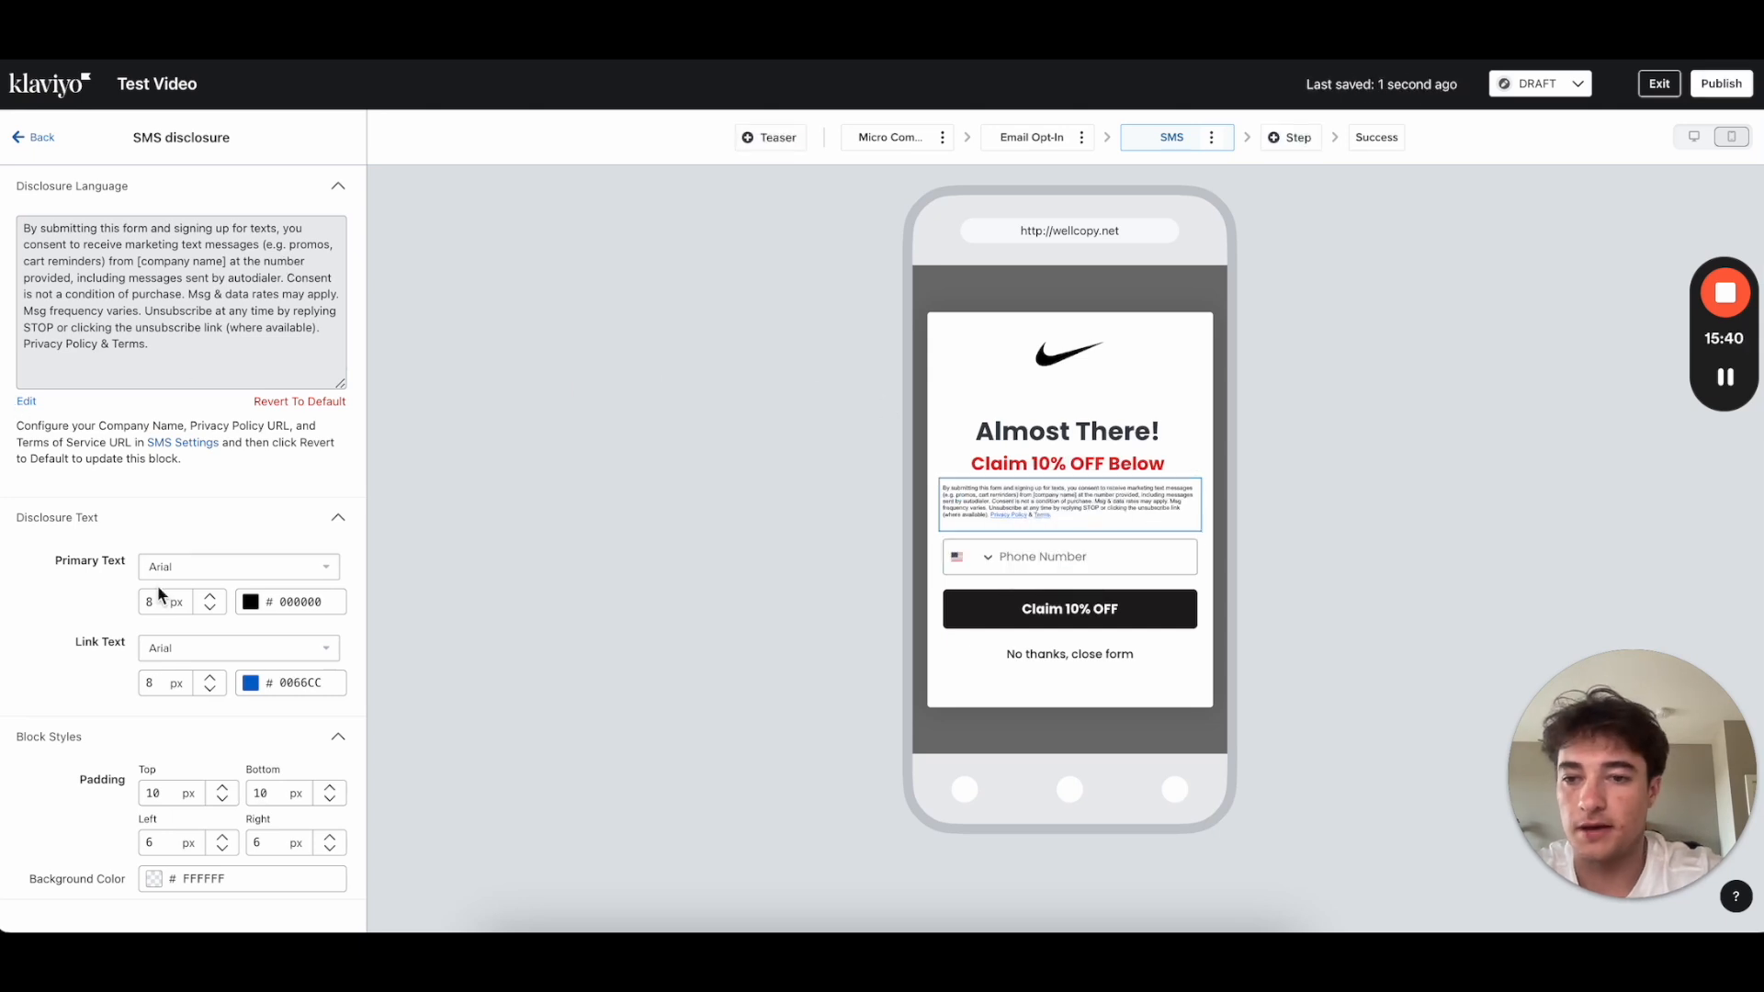
click(37, 136)
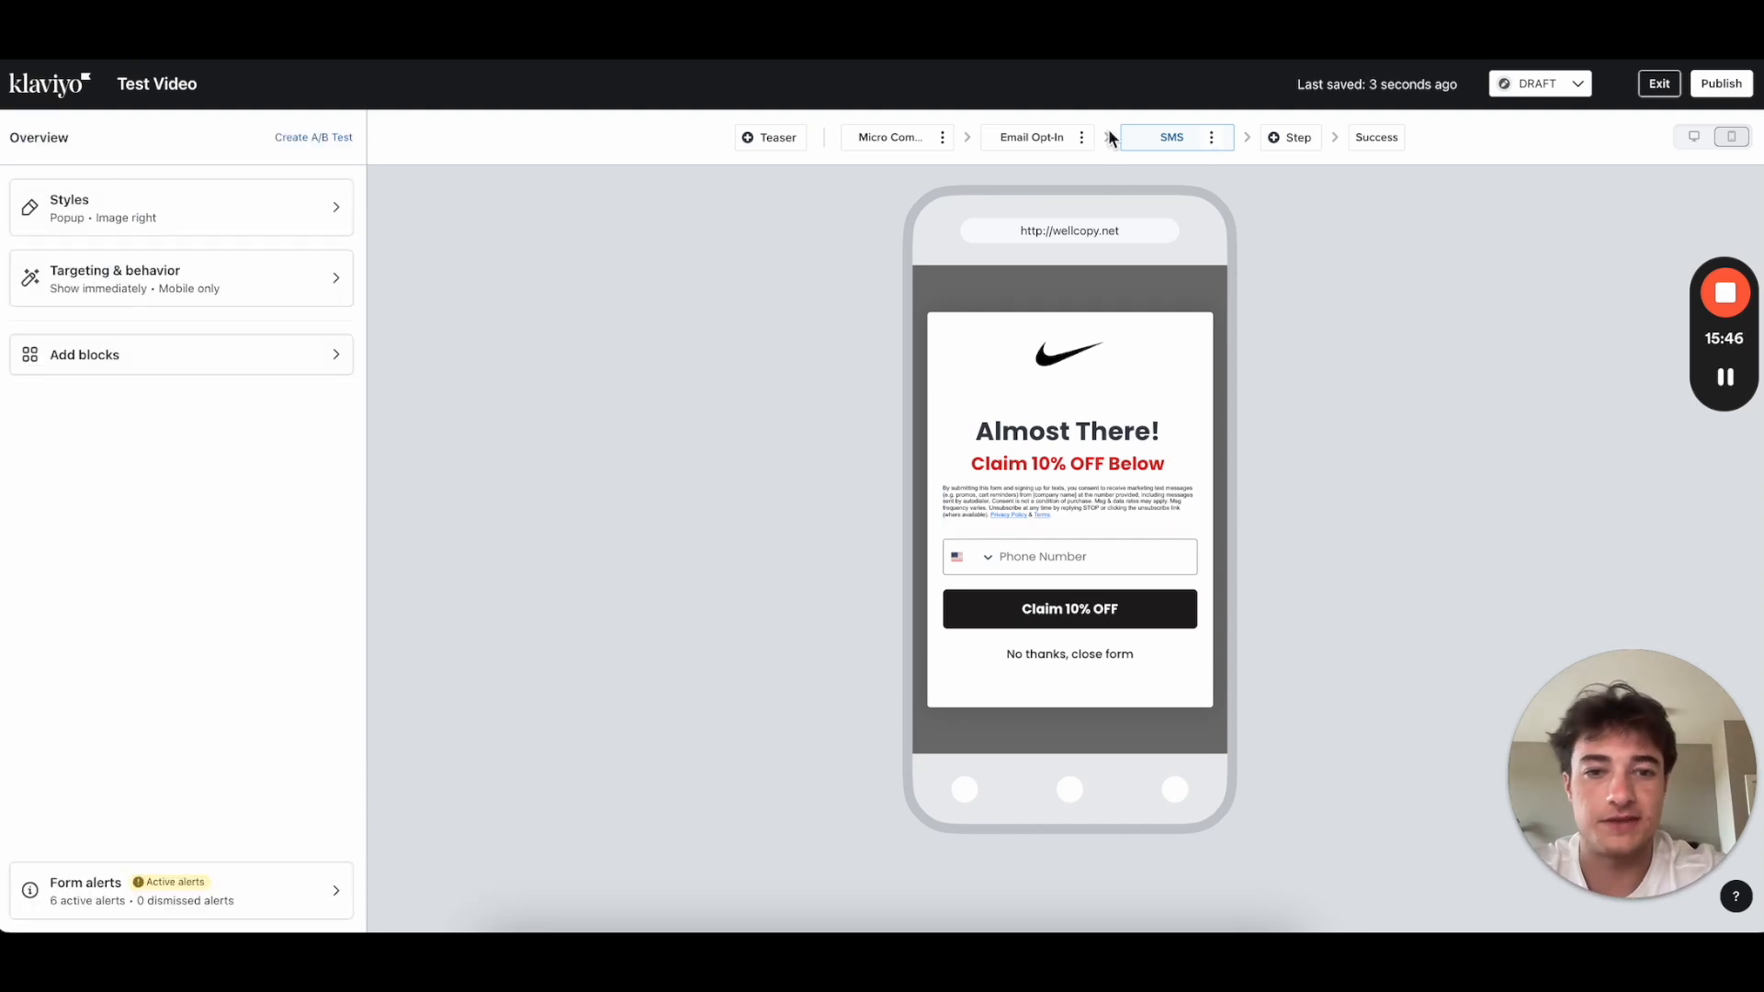
Step: On the Success step, add an Image block above the phone graphic showing the nike logo from the library
click(1368, 137)
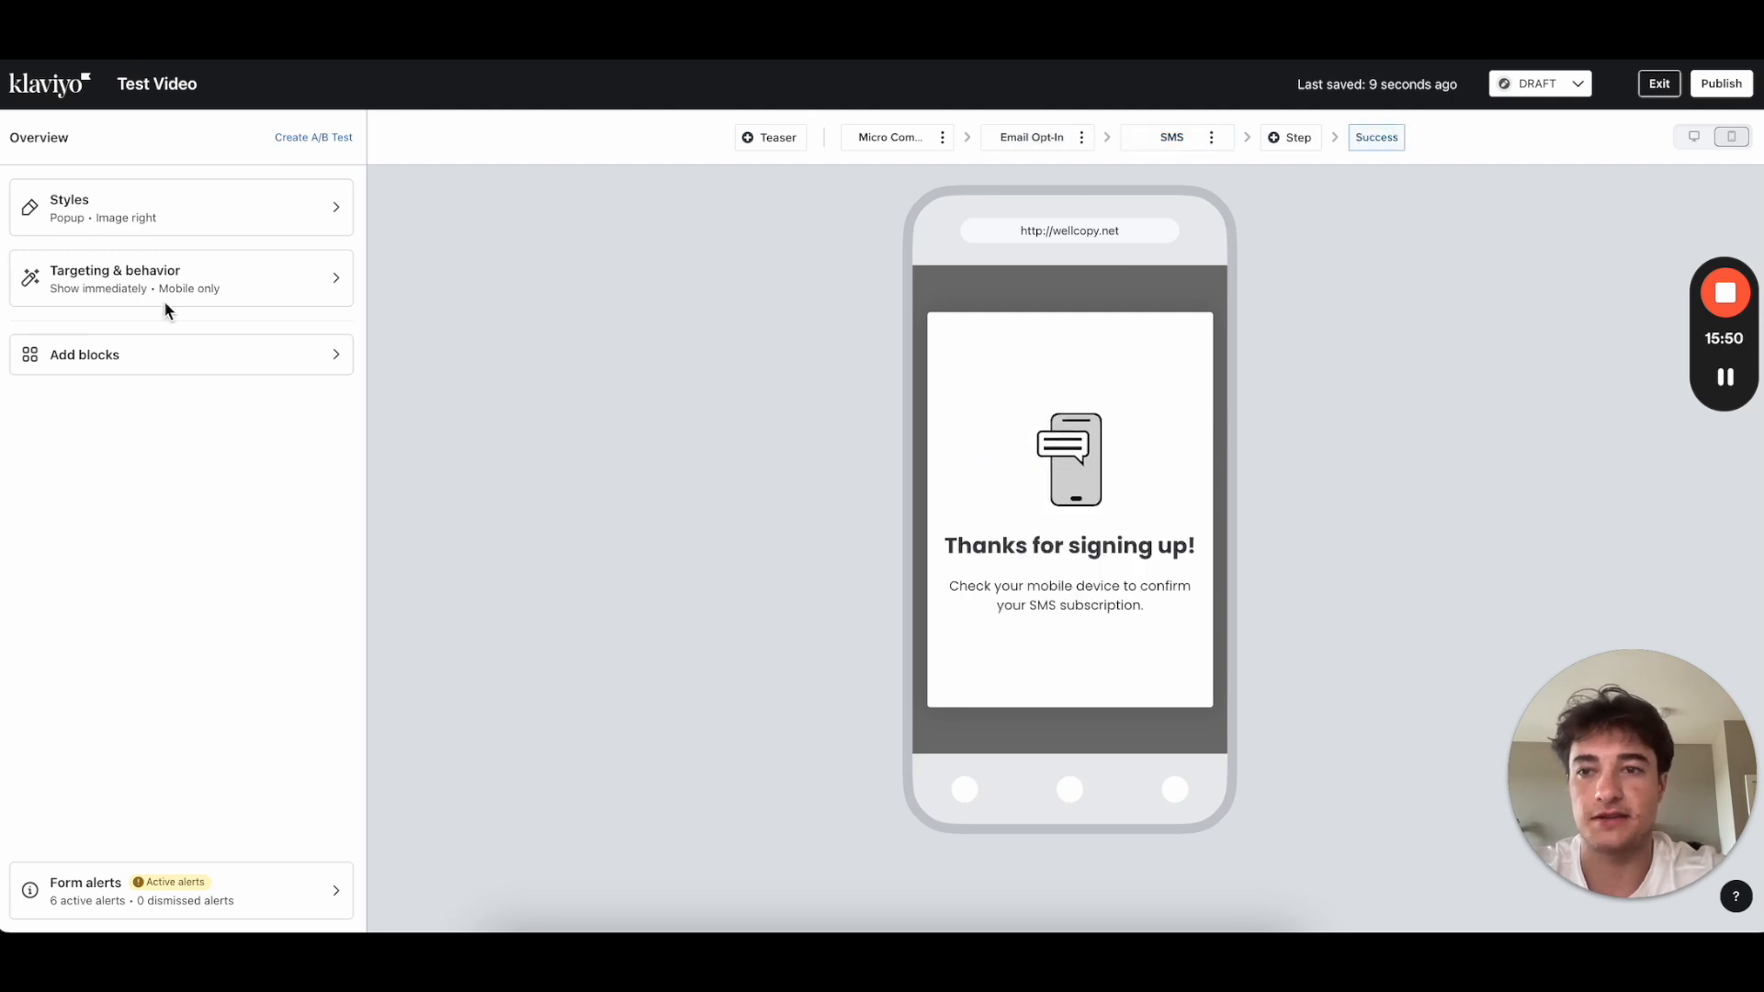
click(165, 360)
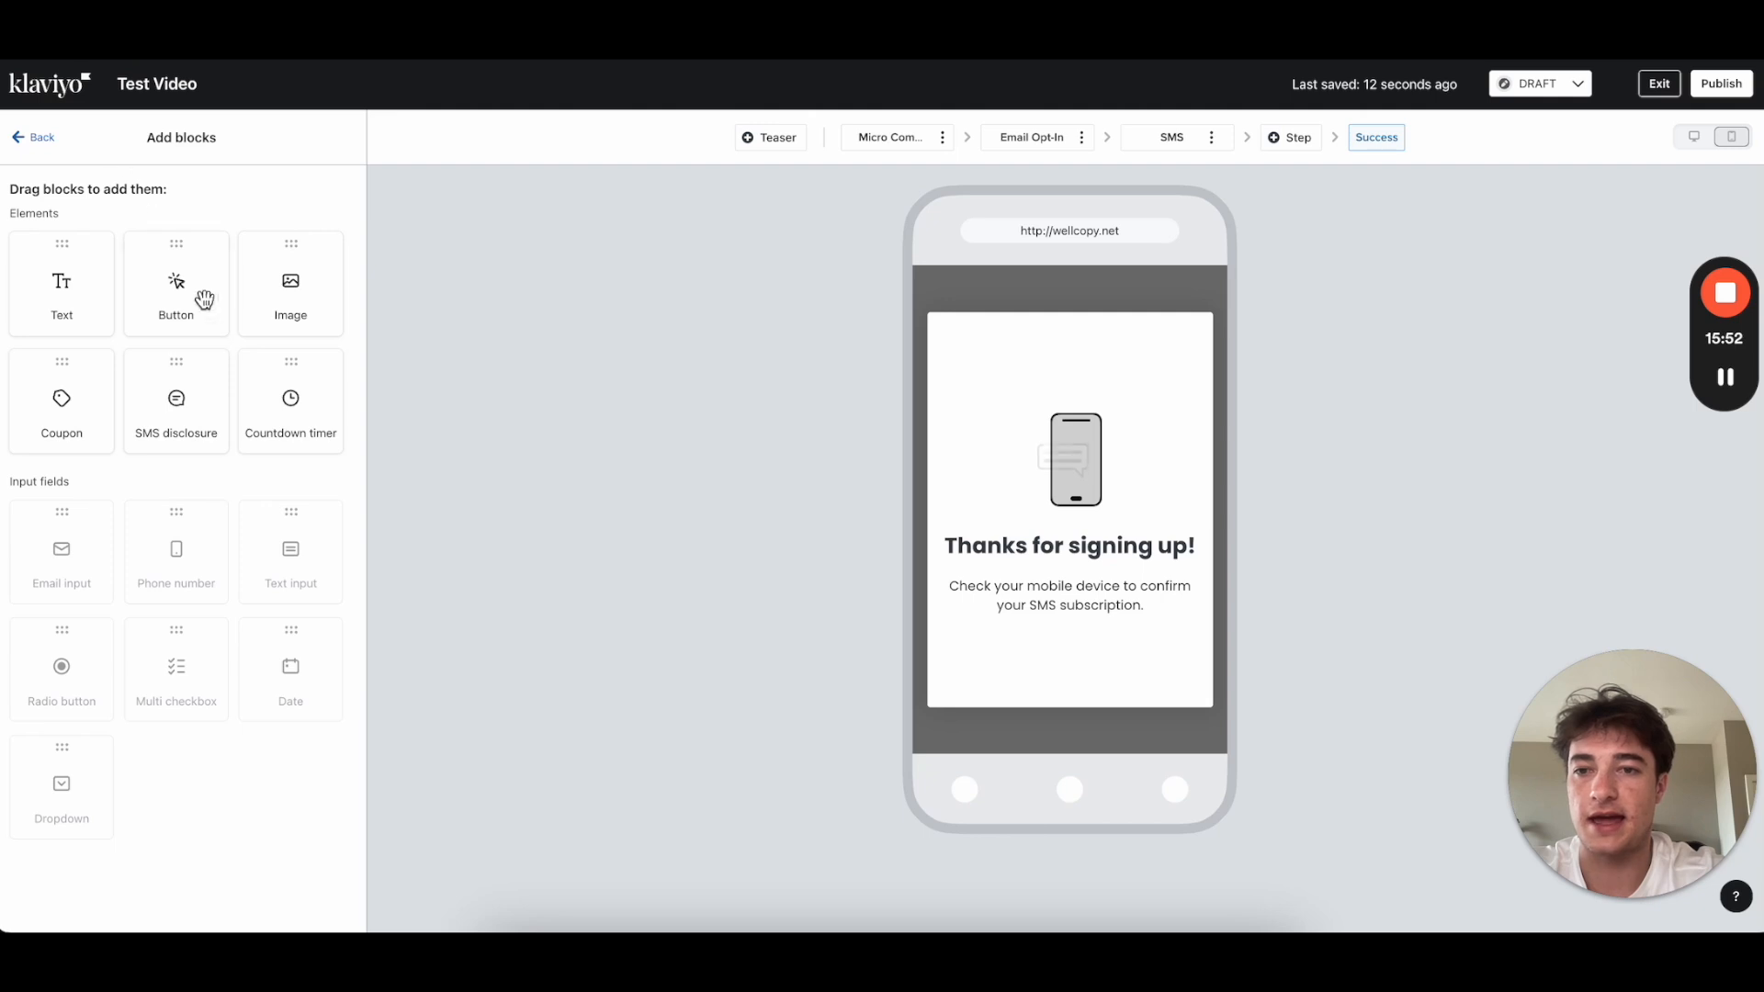
drag(290, 285, 1065, 414)
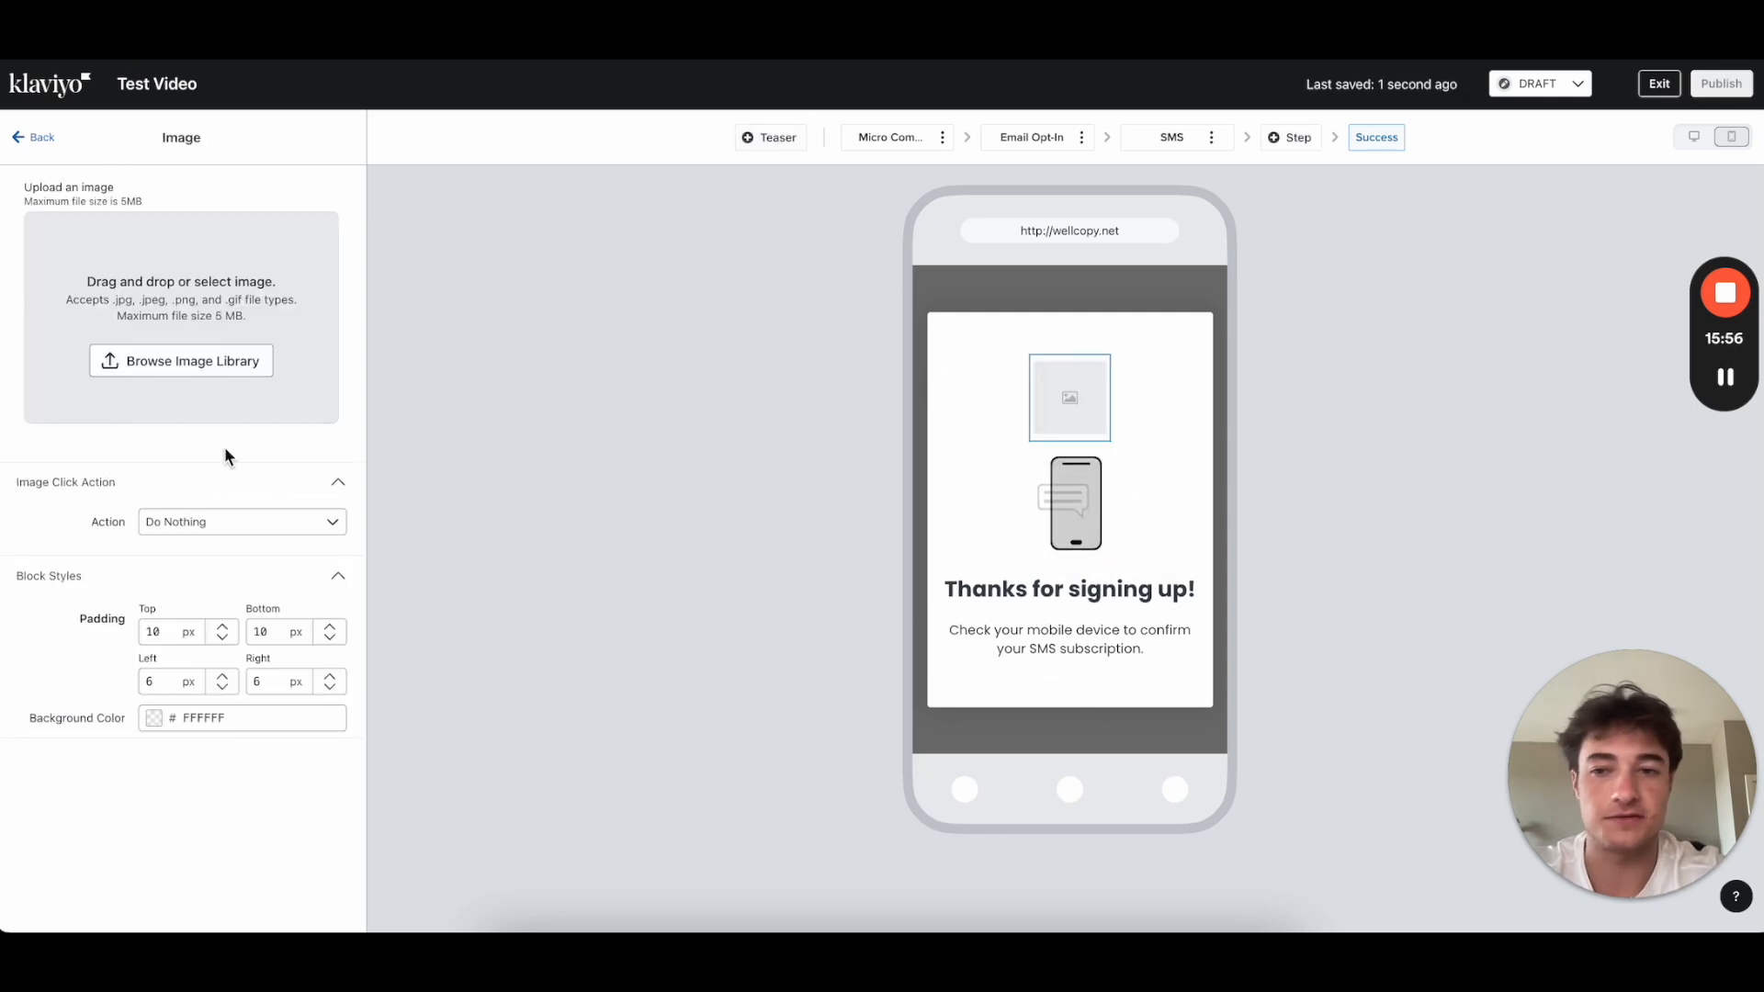
click(193, 361)
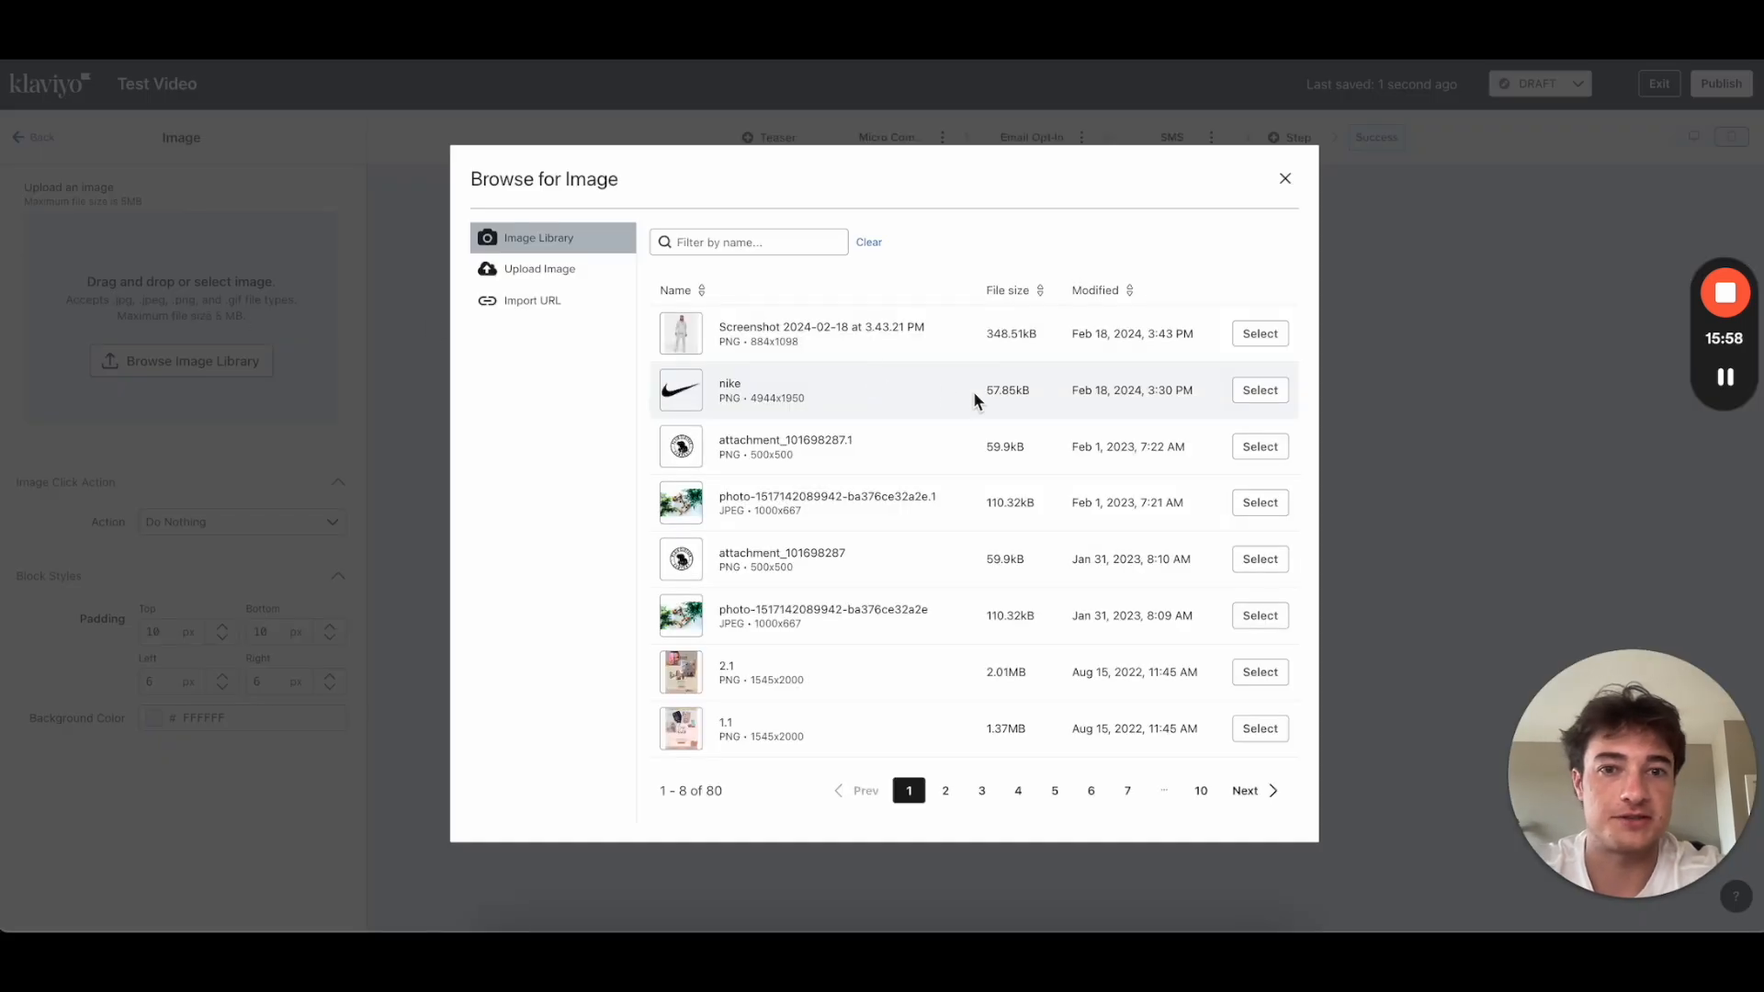
click(1260, 393)
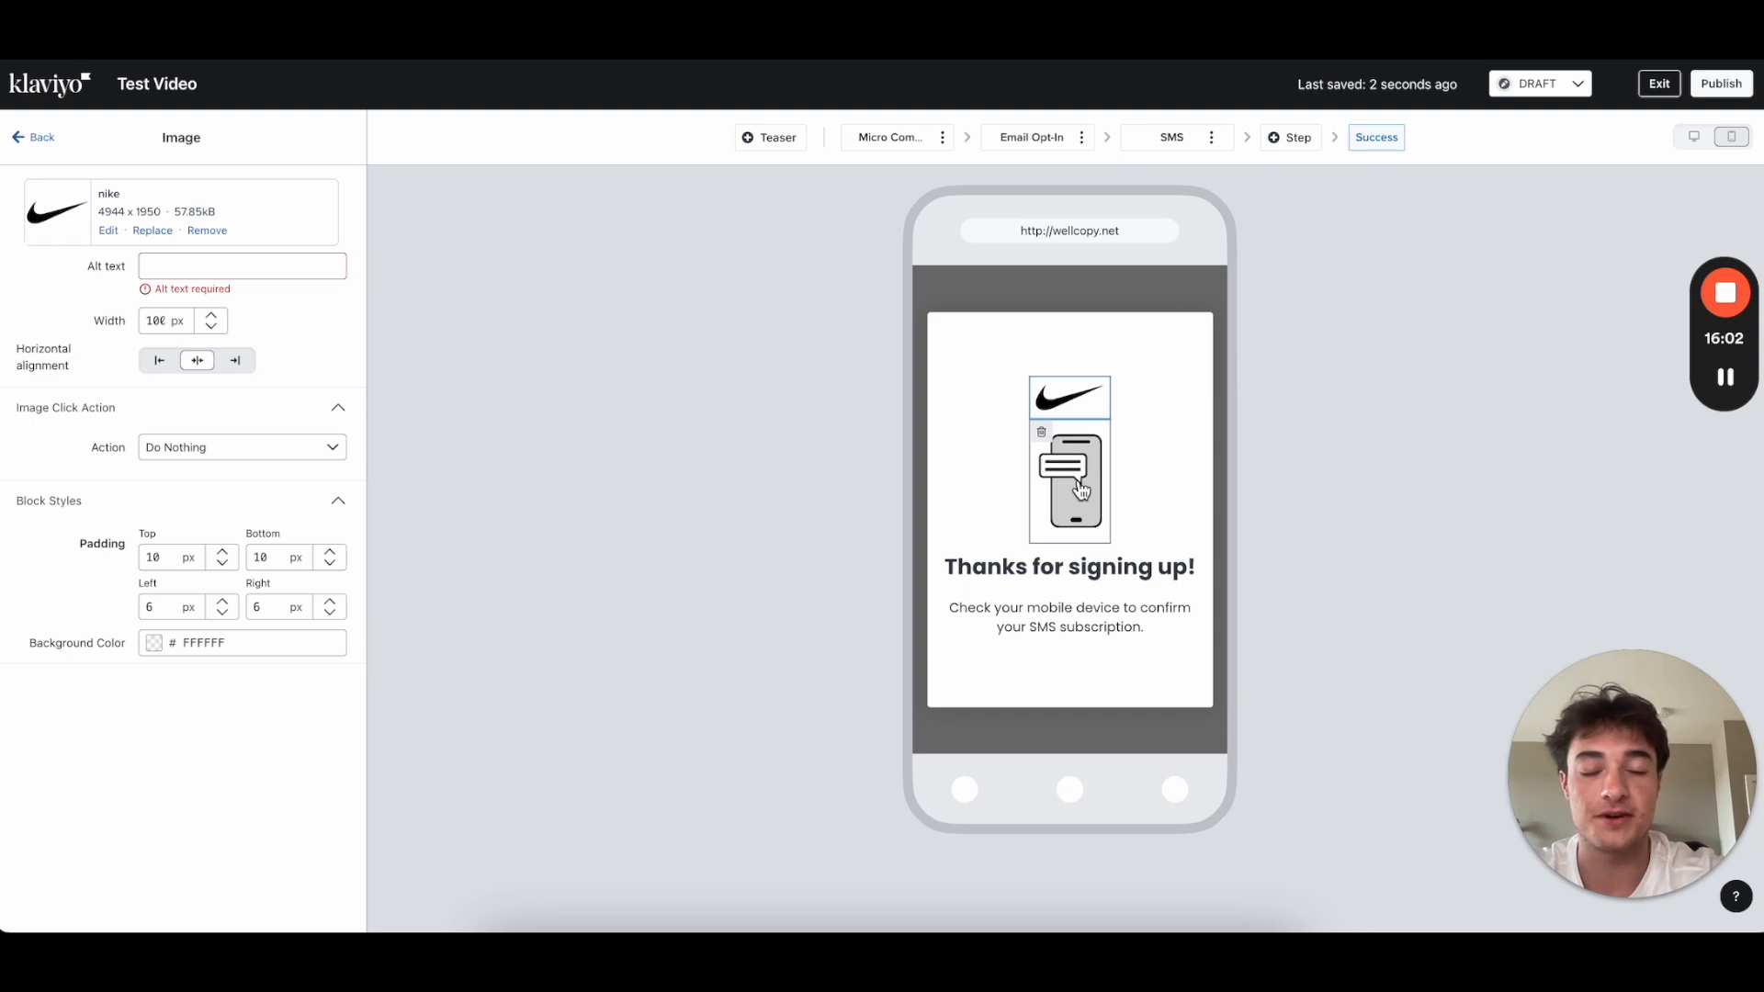
Step: Select the confirmation message, return to the form overview and bring up the block list
click(1066, 614)
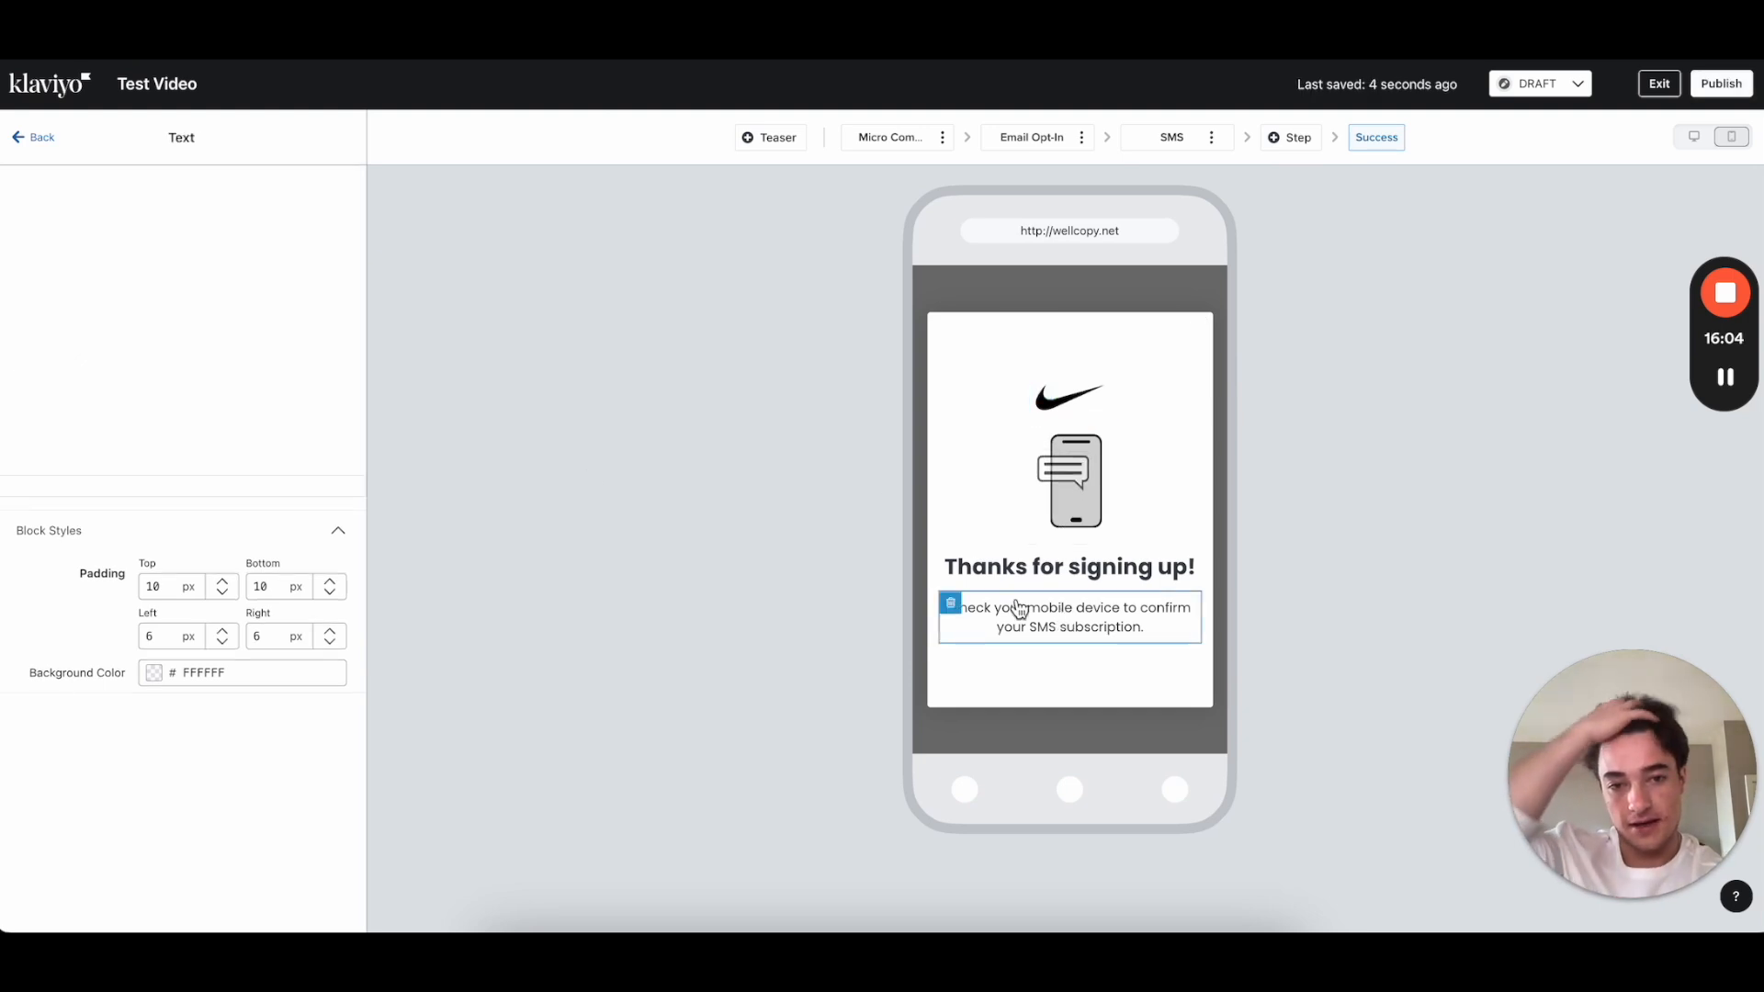
click(36, 137)
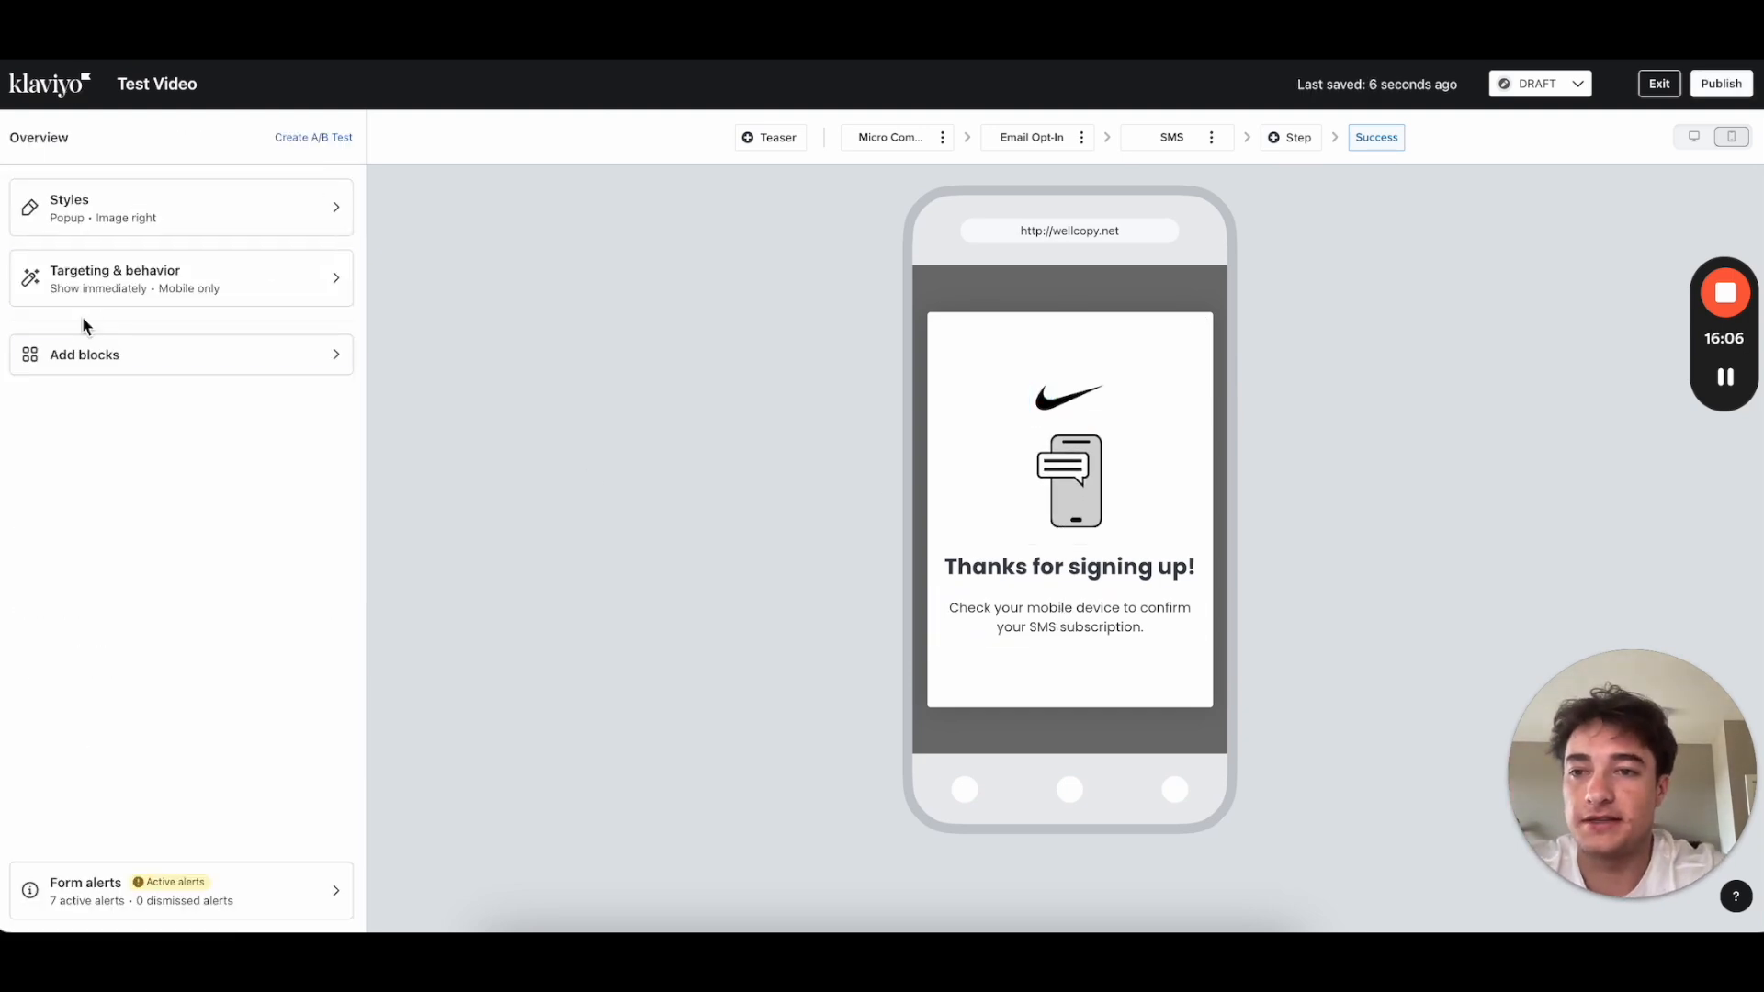
click(81, 349)
Step: Add a 'Start Shopping' button below the Success message in Poppins with a #000000 background
drag(170, 292, 1057, 618)
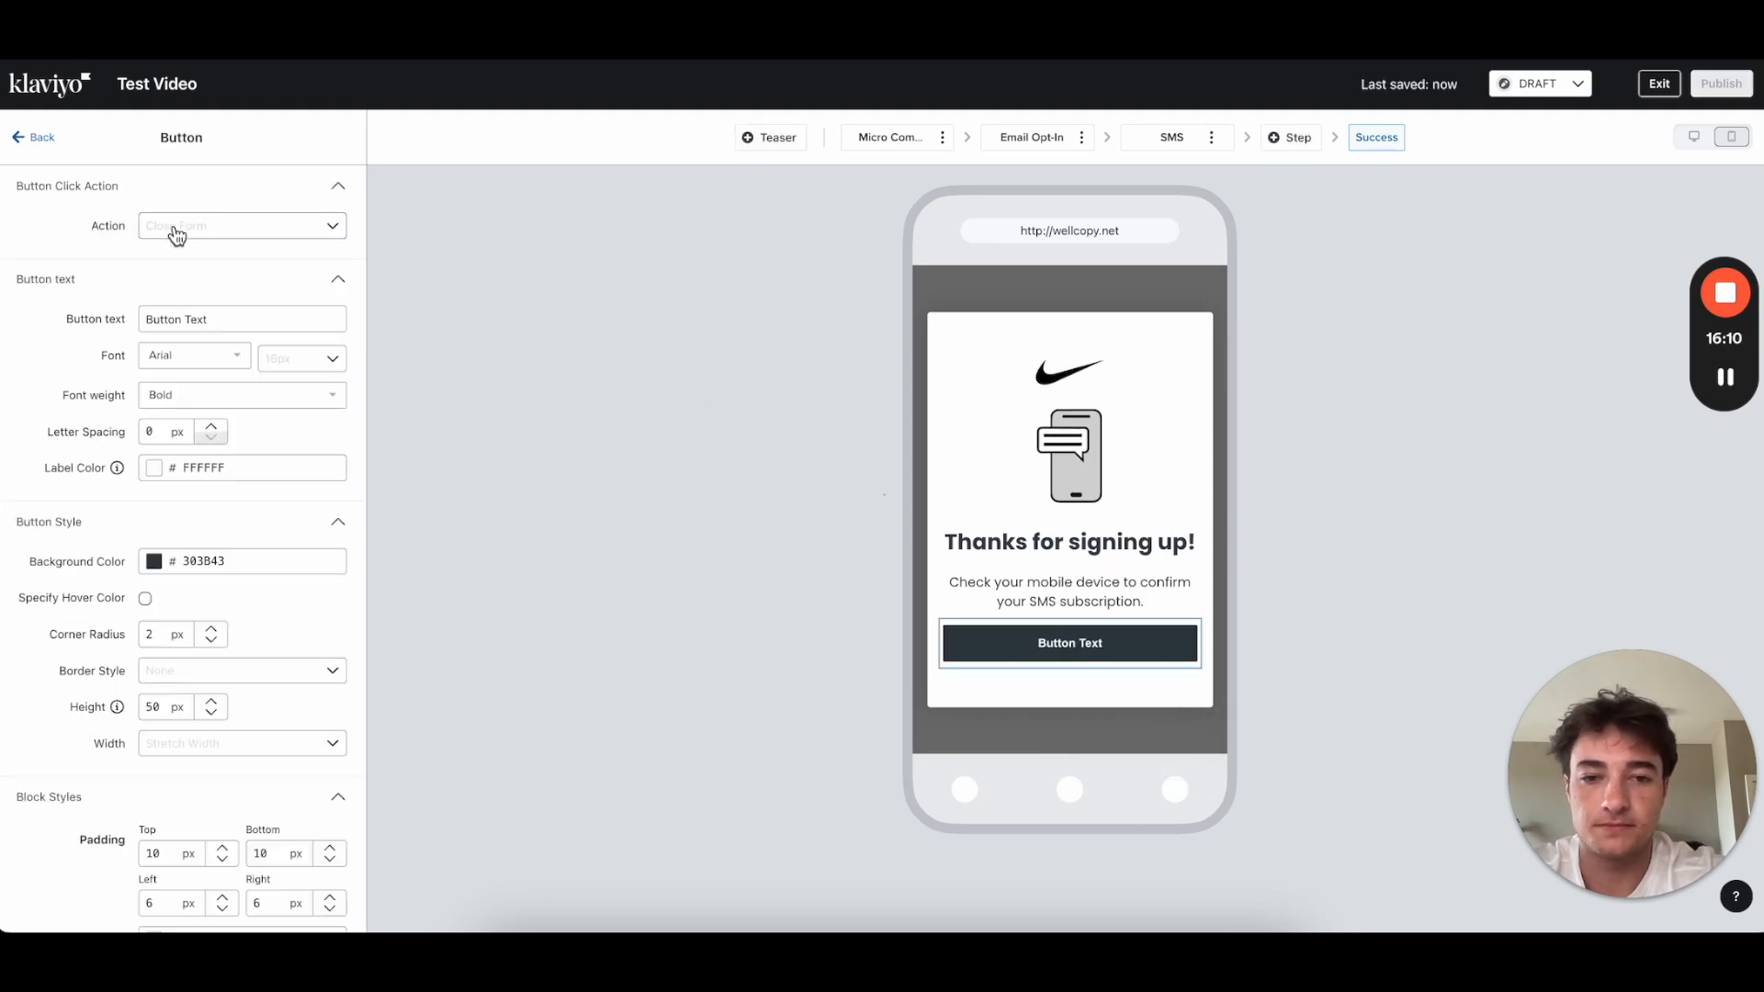
drag(228, 317, 3, 313)
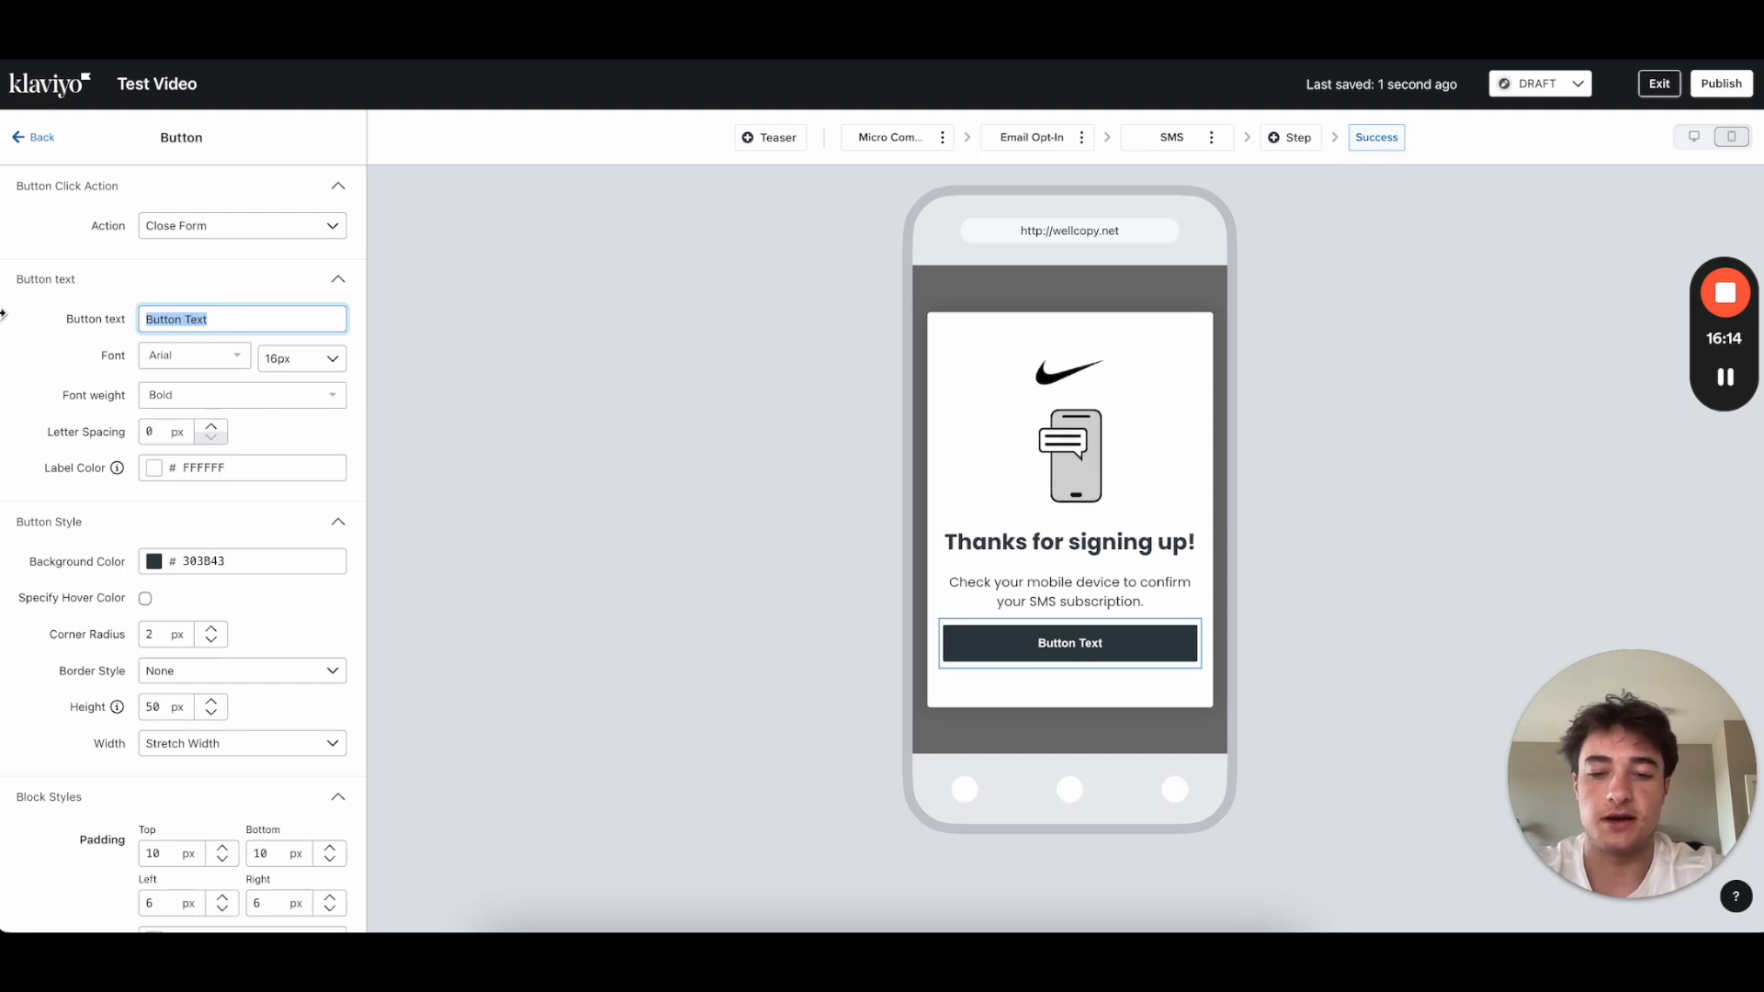
text(Start Shopping)
click(191, 357)
click(189, 457)
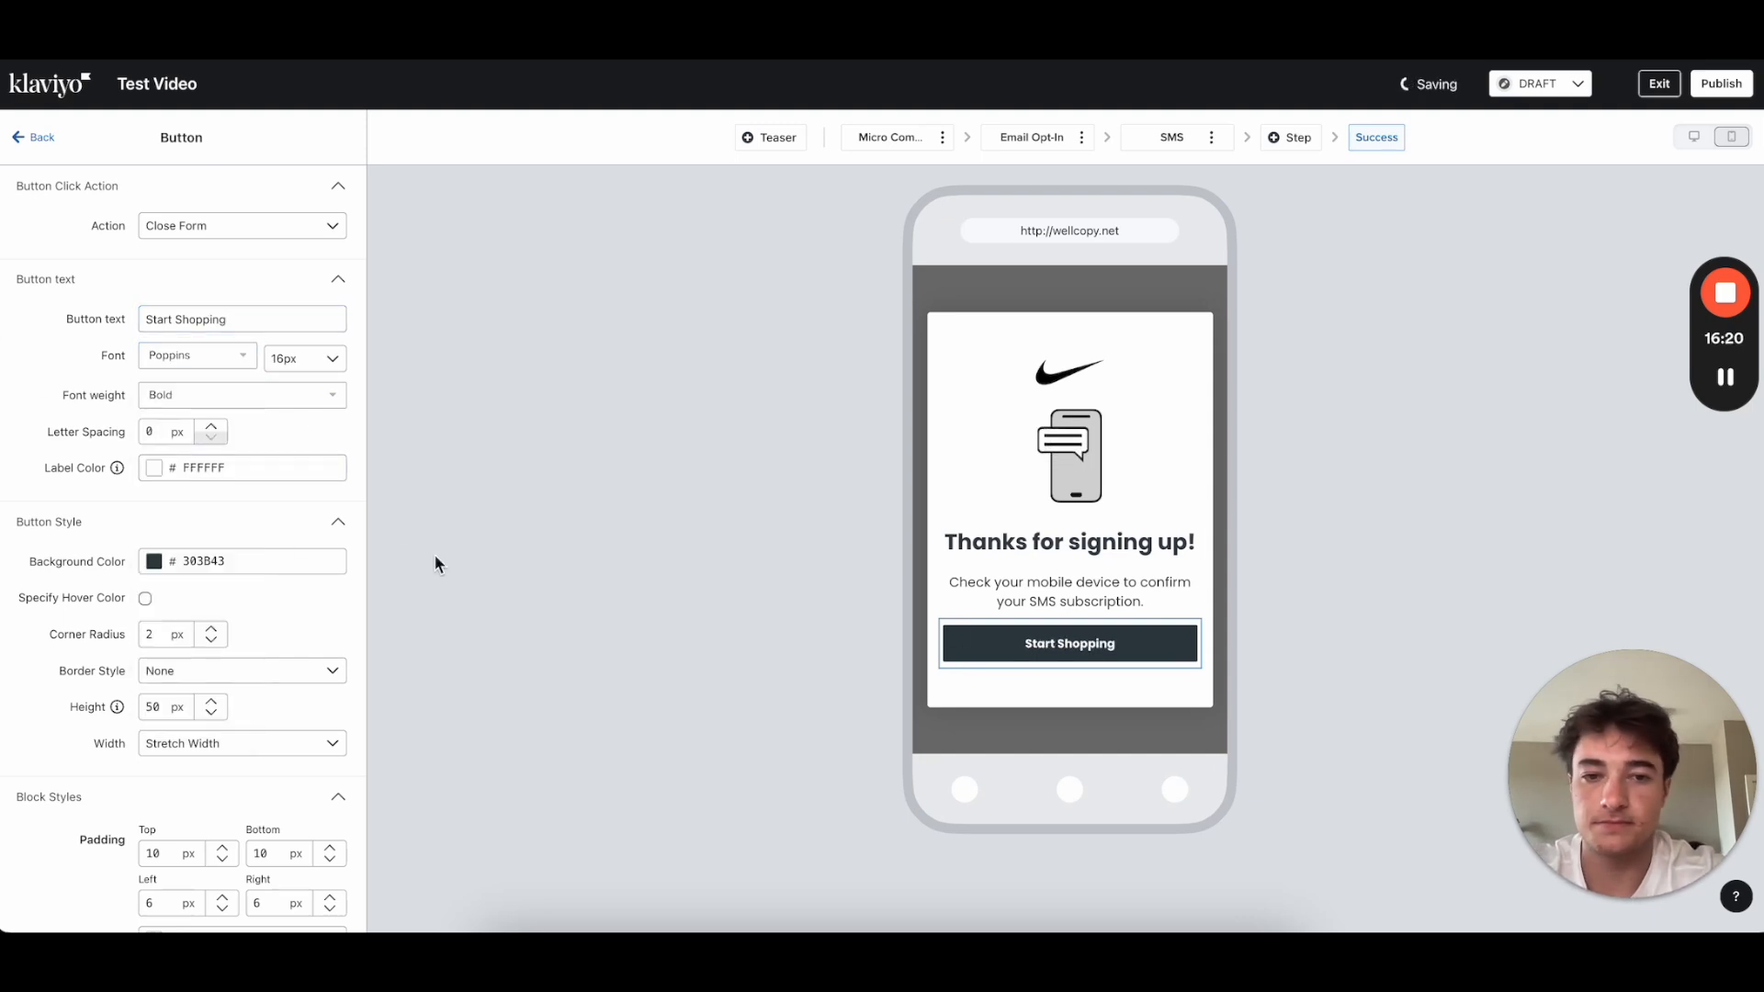
click(154, 561)
drag(195, 667, 53, 829)
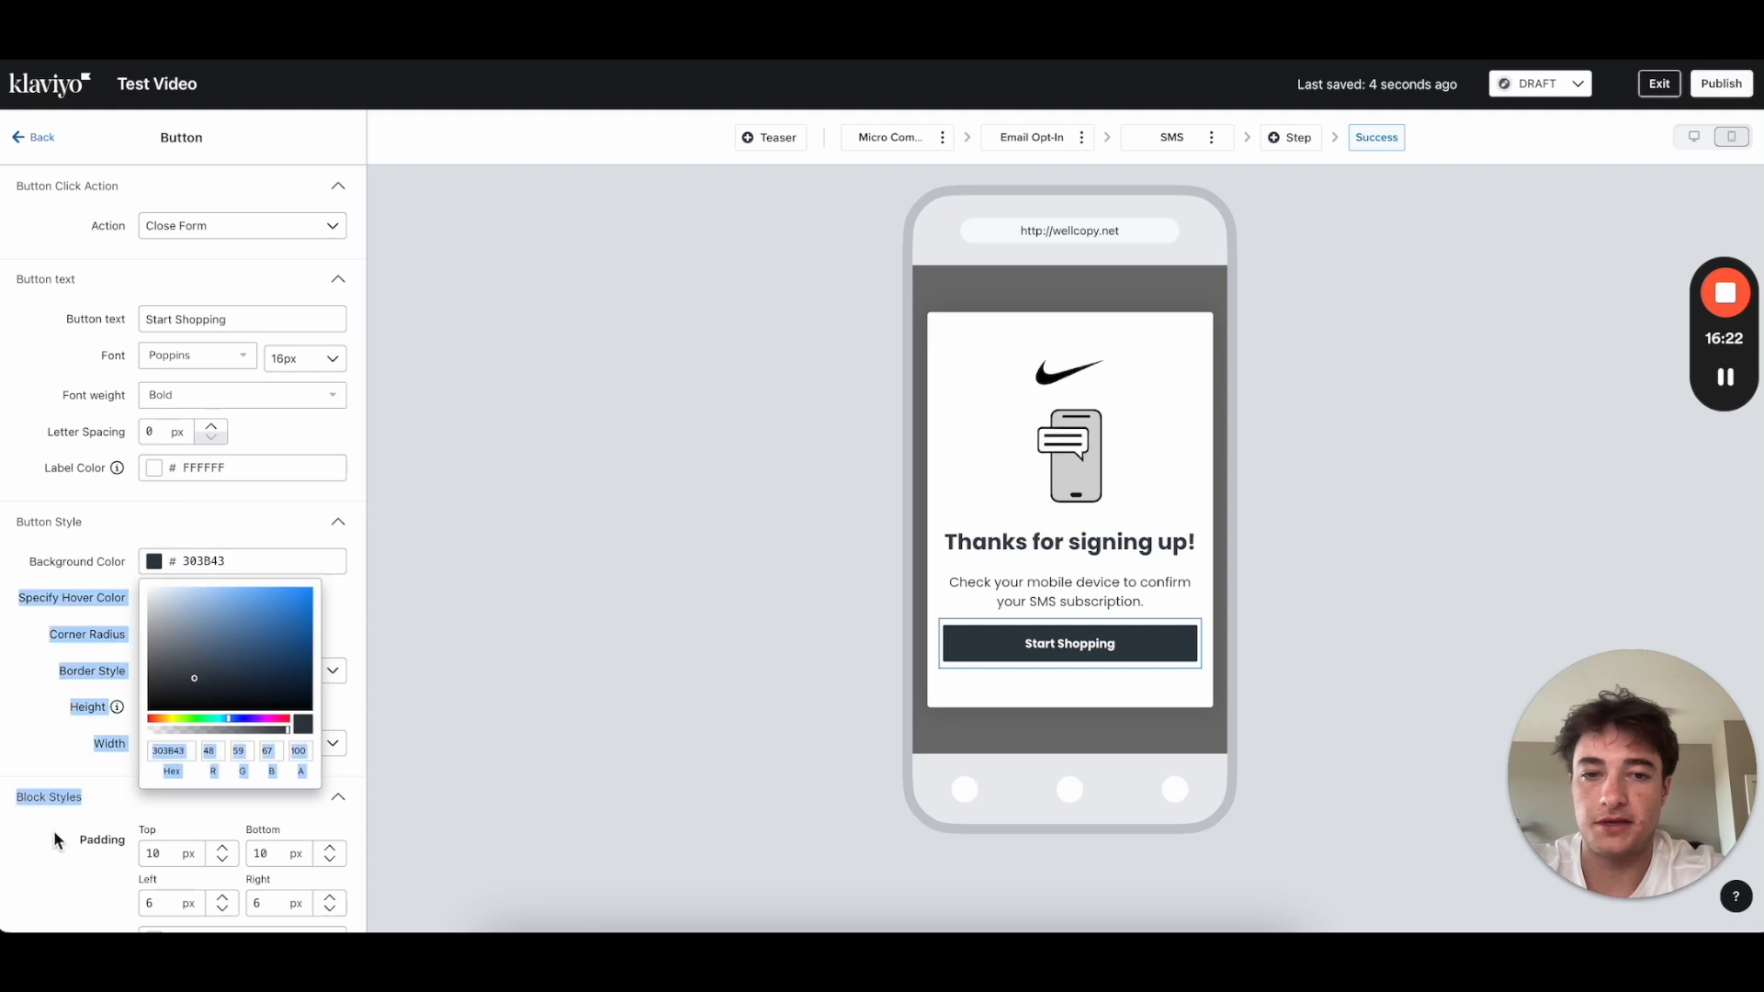
click(44, 137)
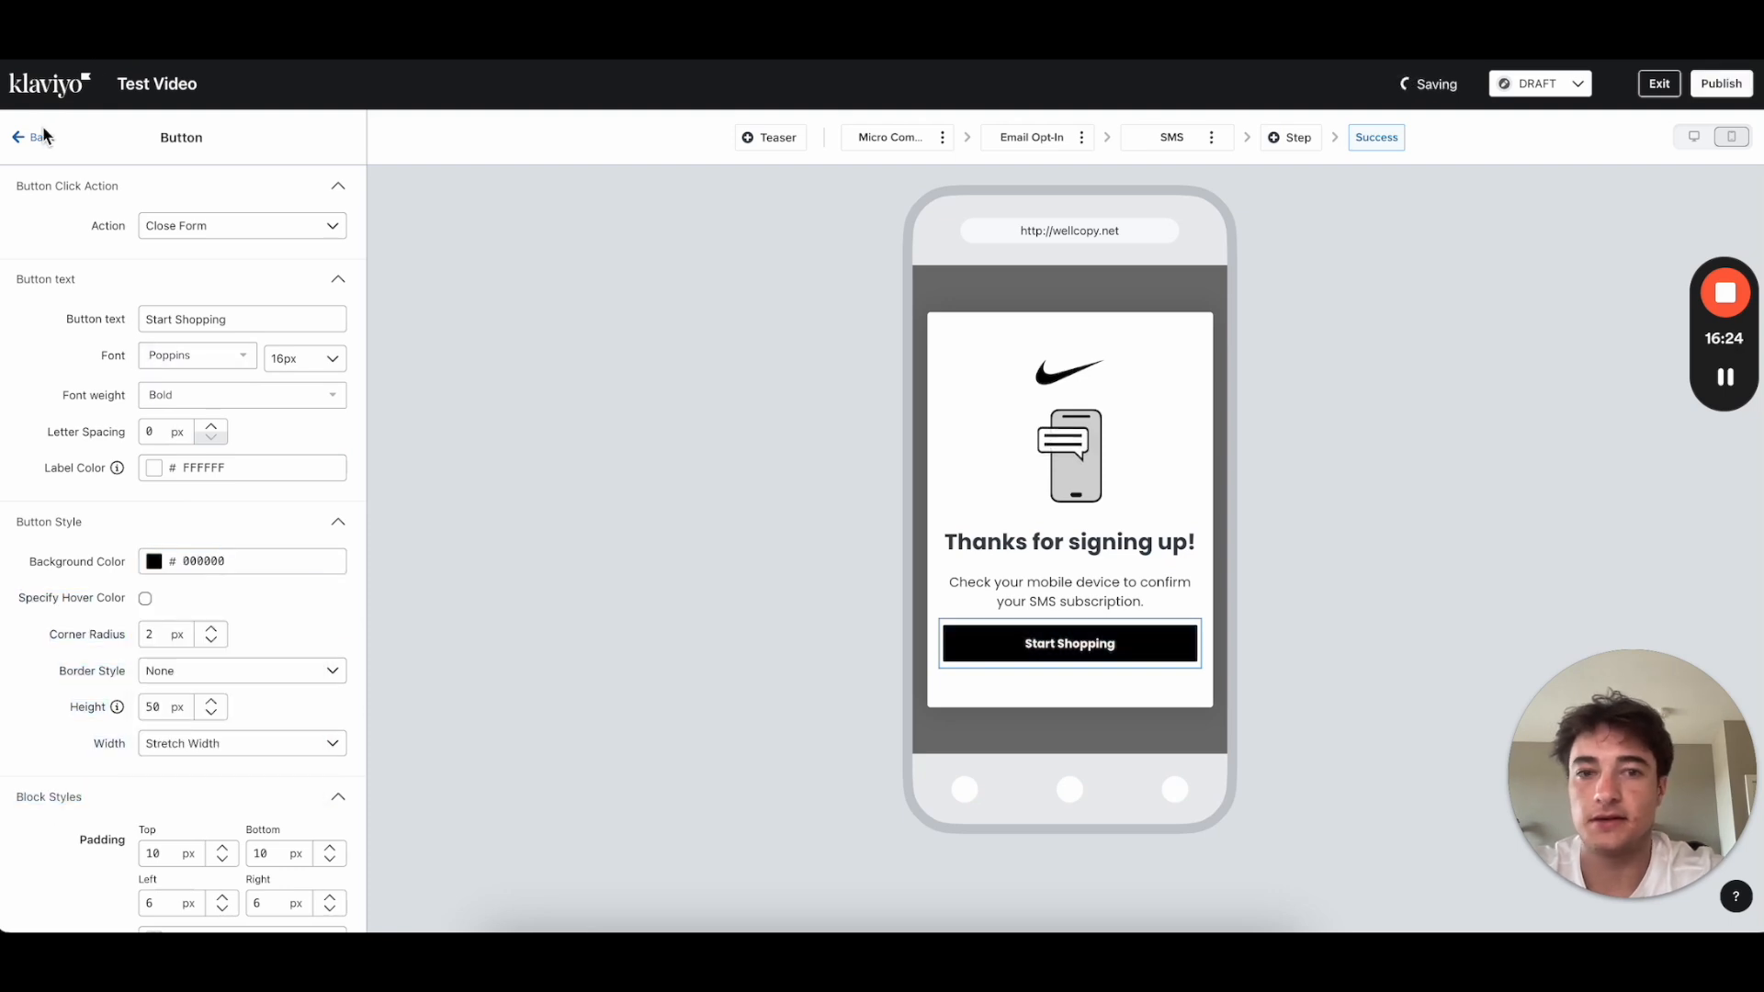
click(37, 138)
Step: Delete the phone illustration image block from the Success step
click(1082, 466)
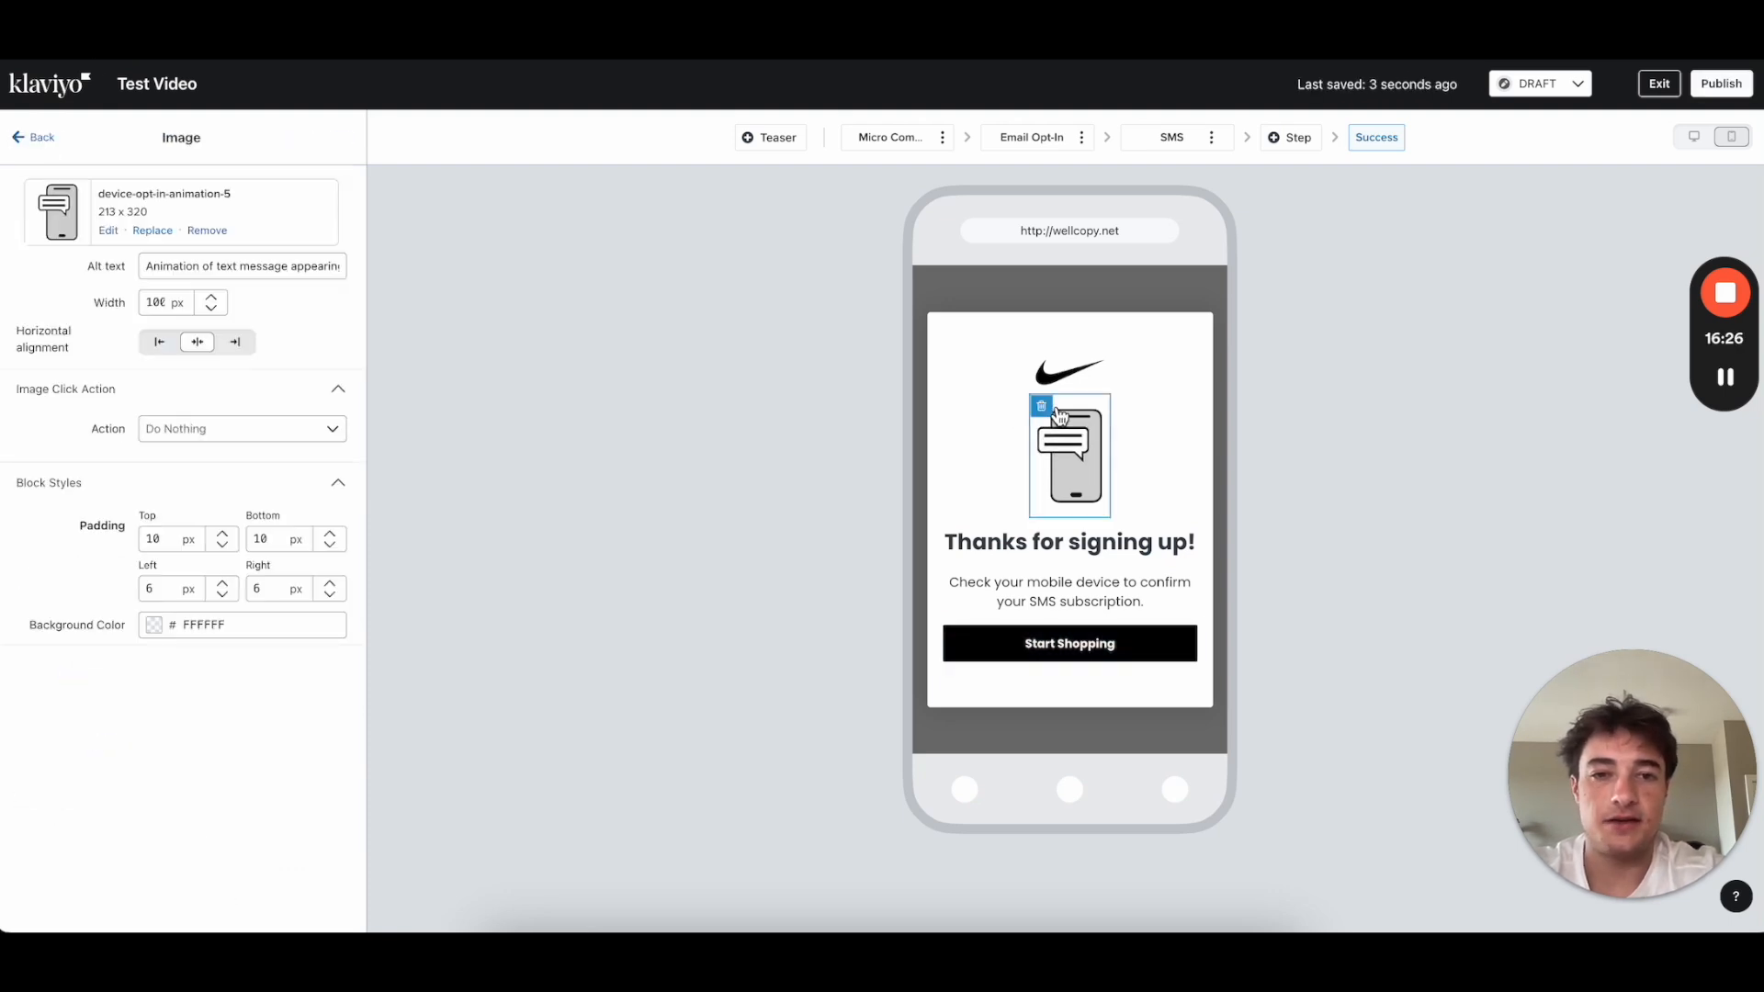
click(1042, 406)
click(1086, 308)
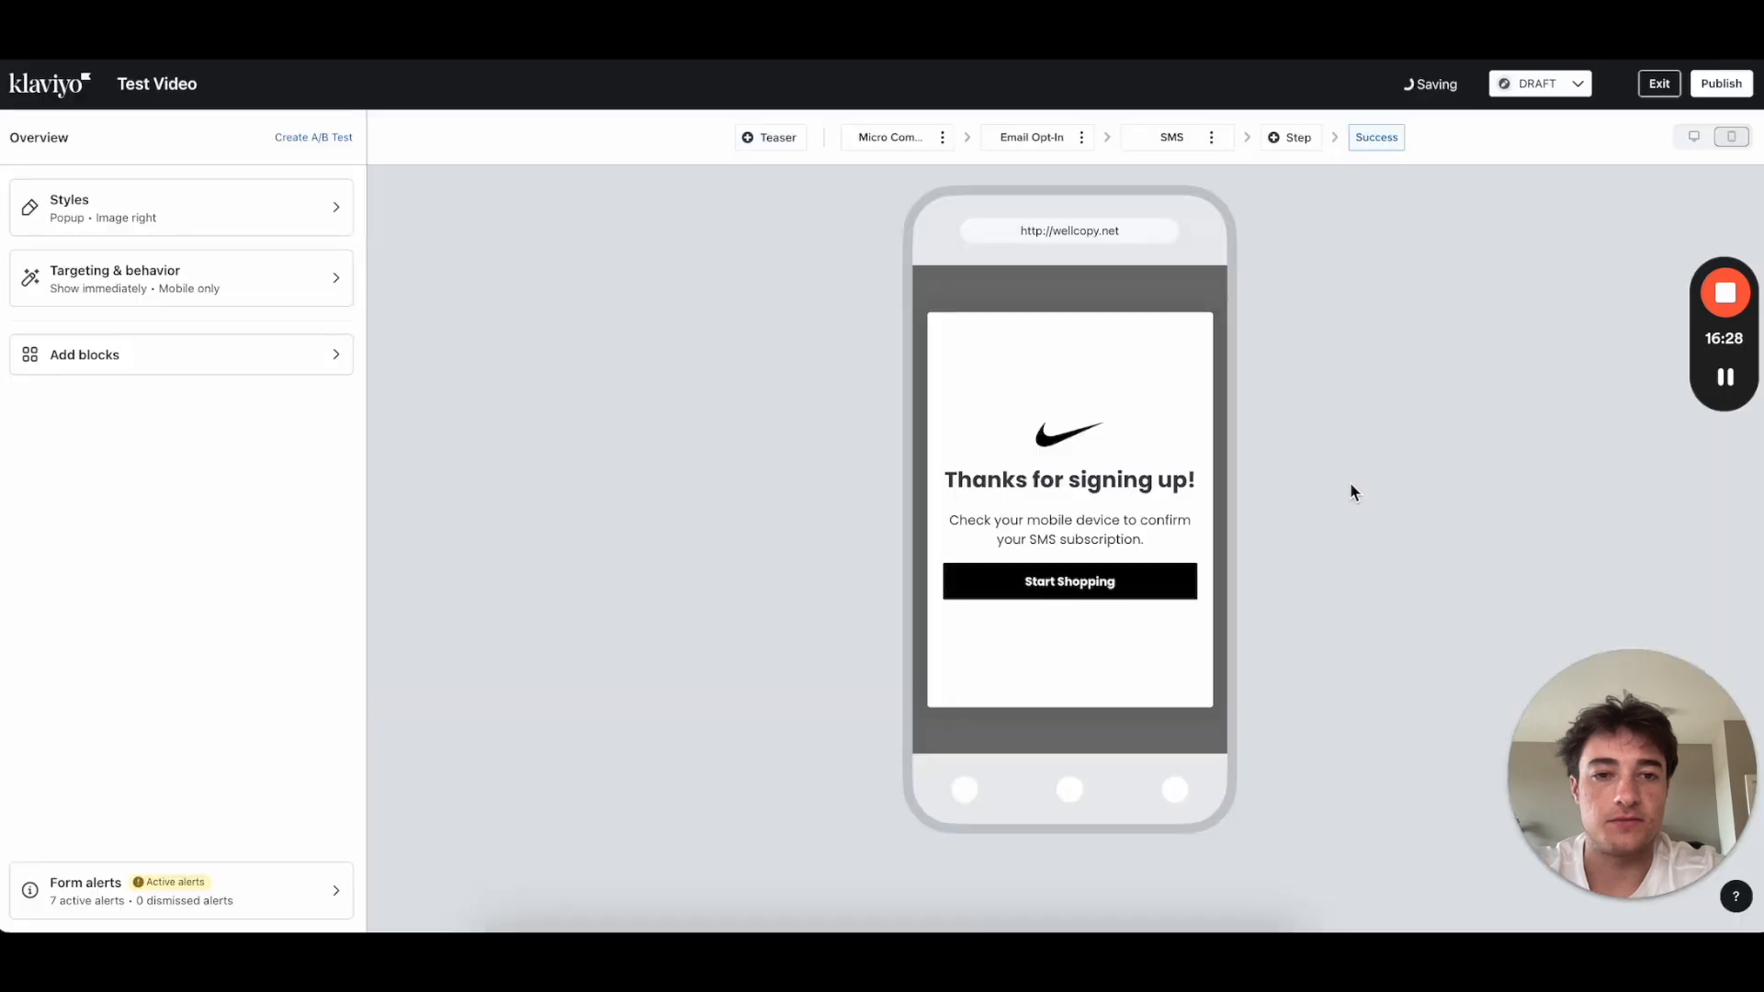
click(1028, 440)
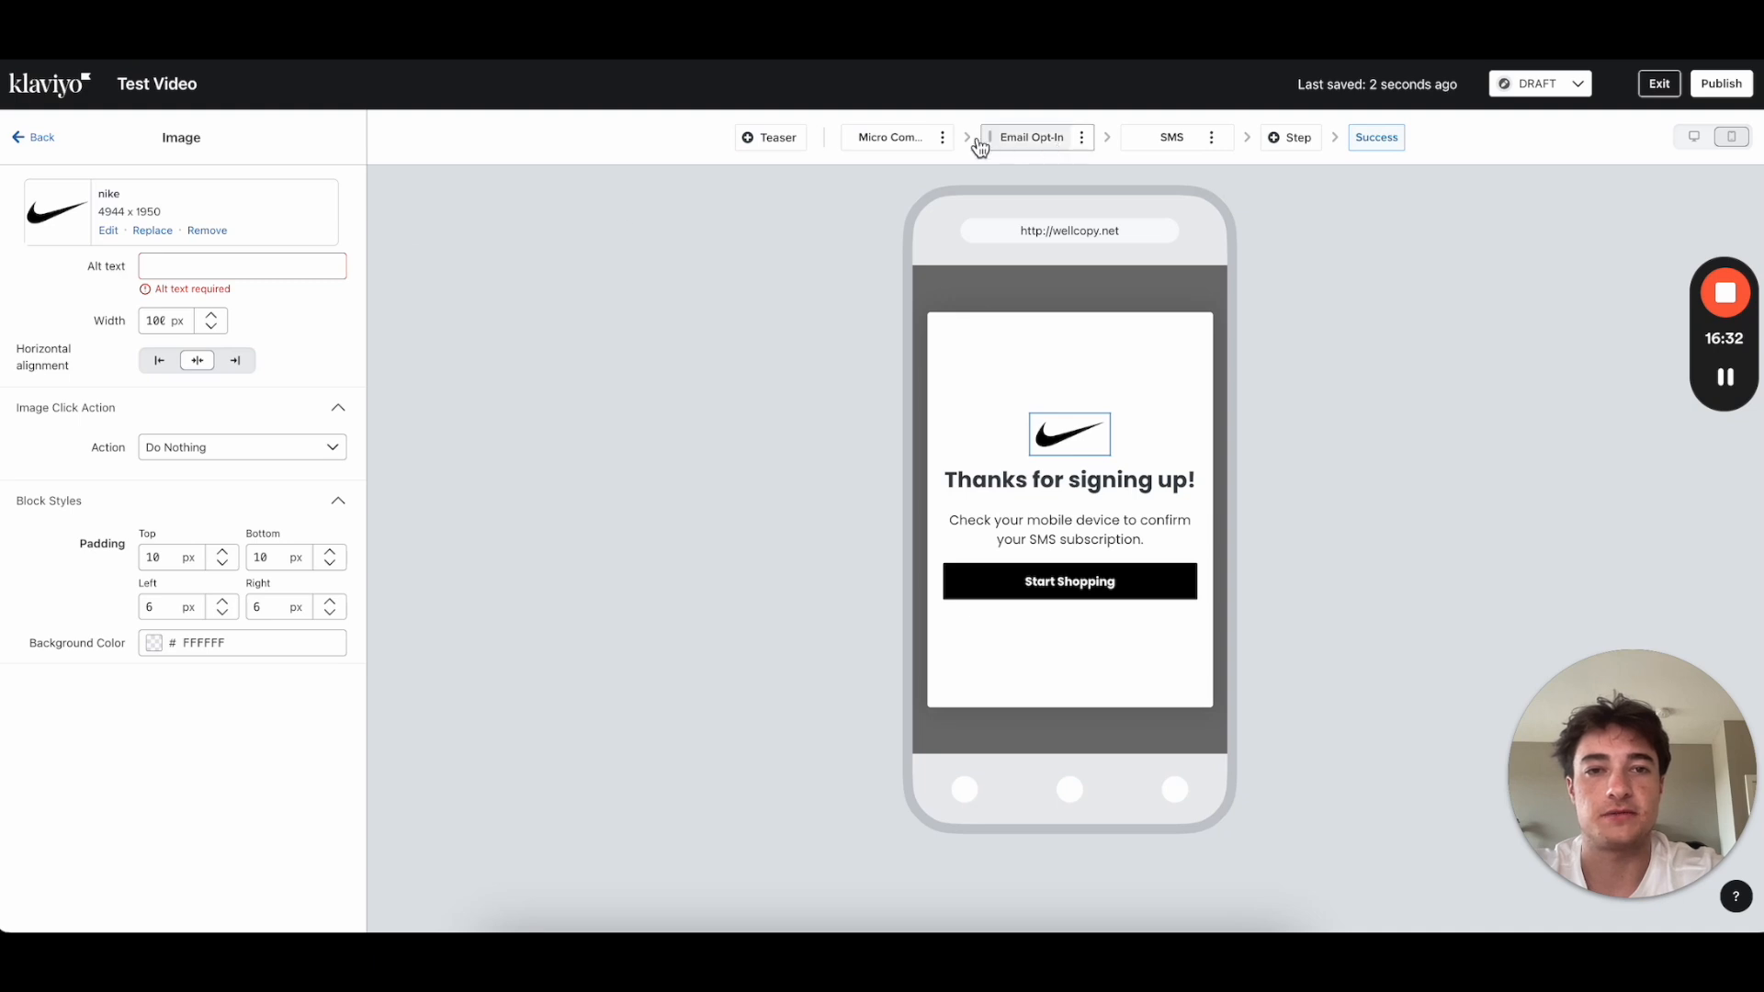
Step: Change the Success text to 'Check your mobile device to claim your limited 10% OFF code.'
click(1075, 538)
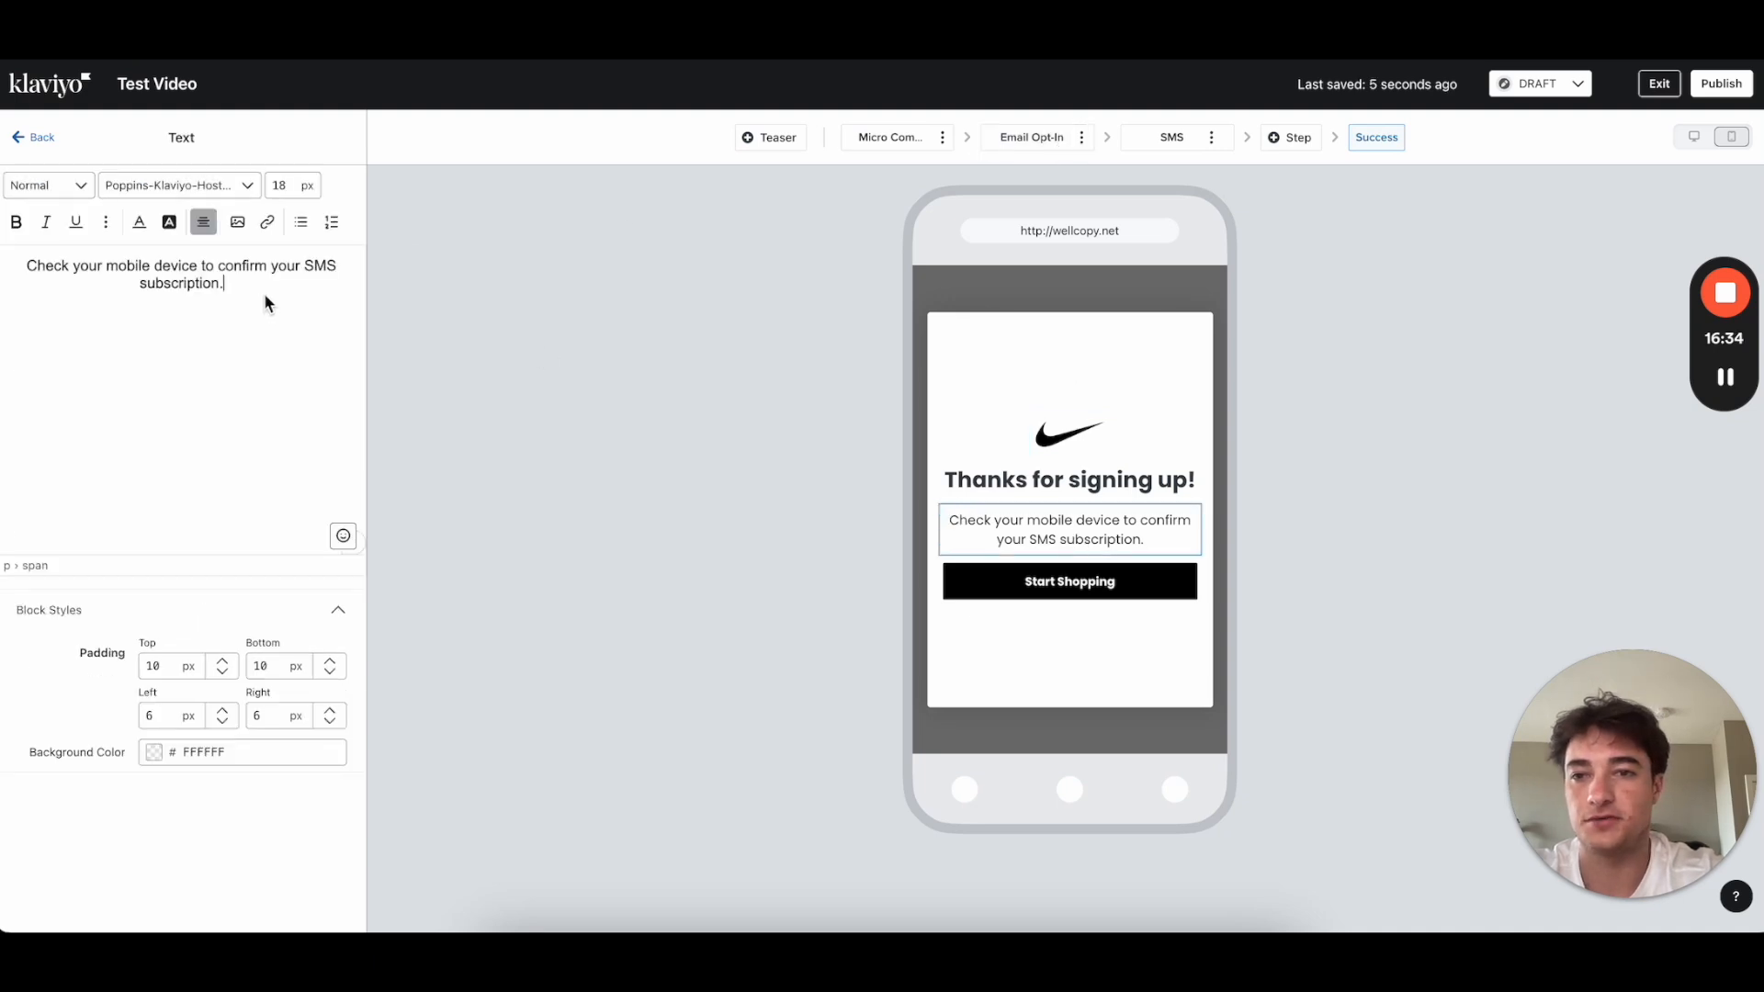
drag(217, 267, 255, 301)
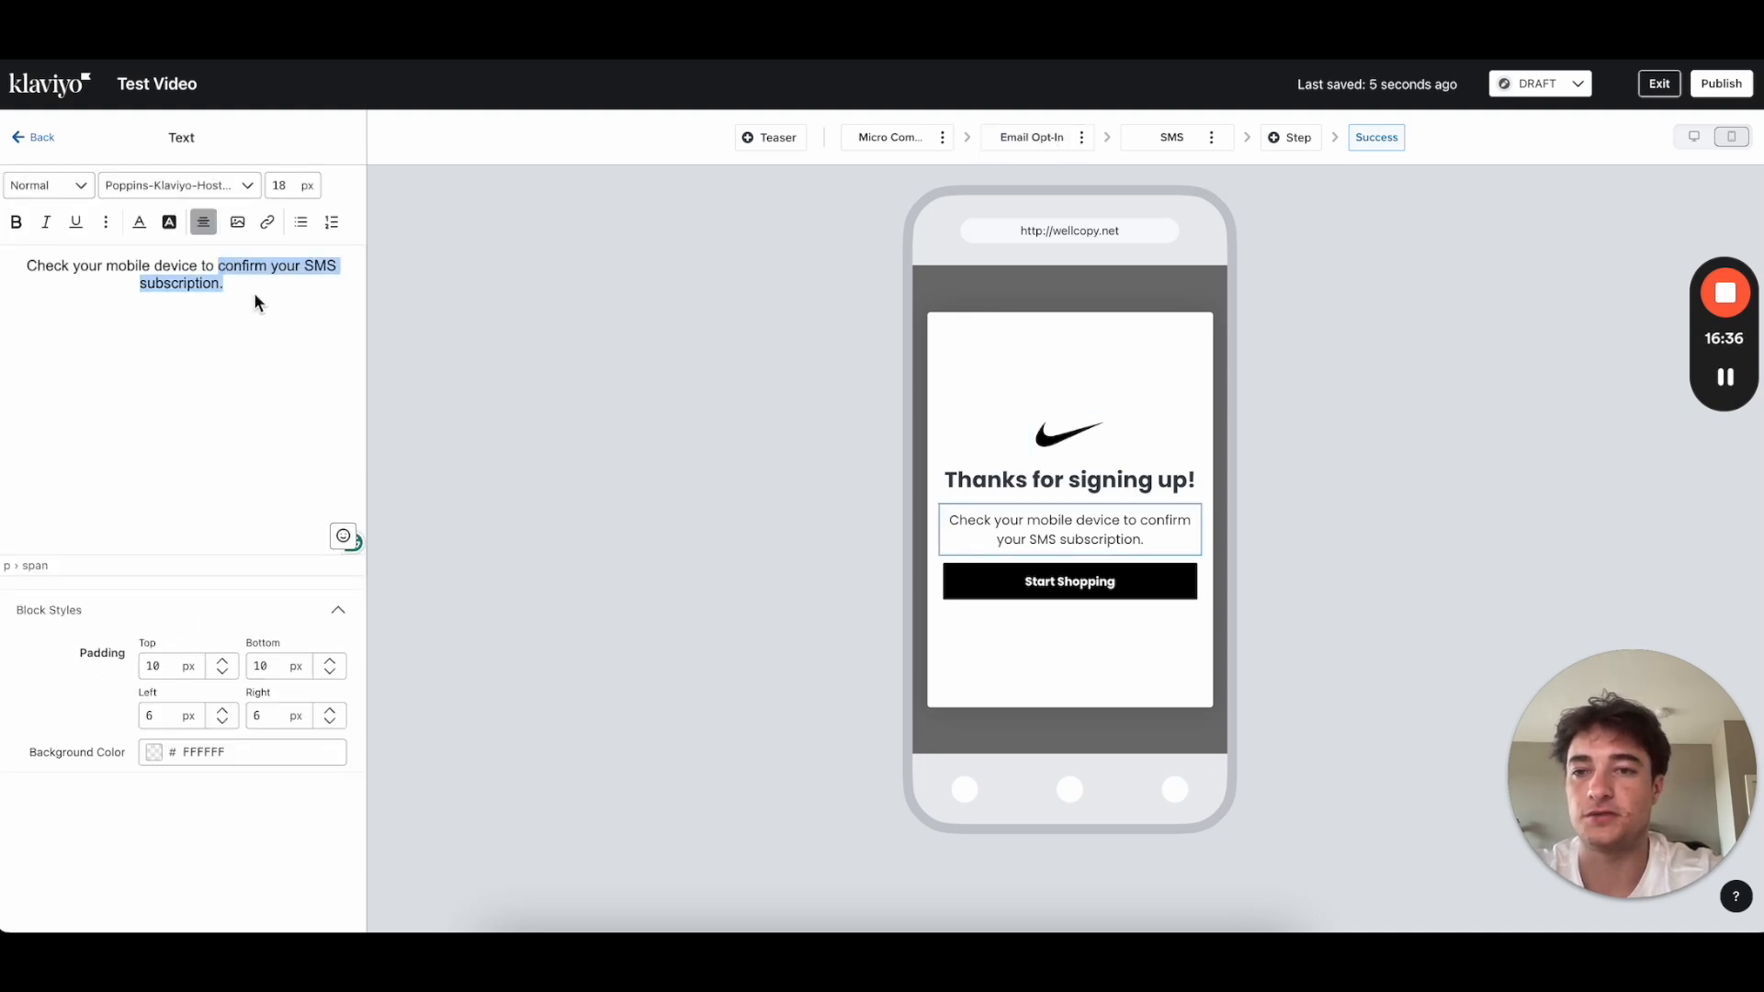
text(cla)
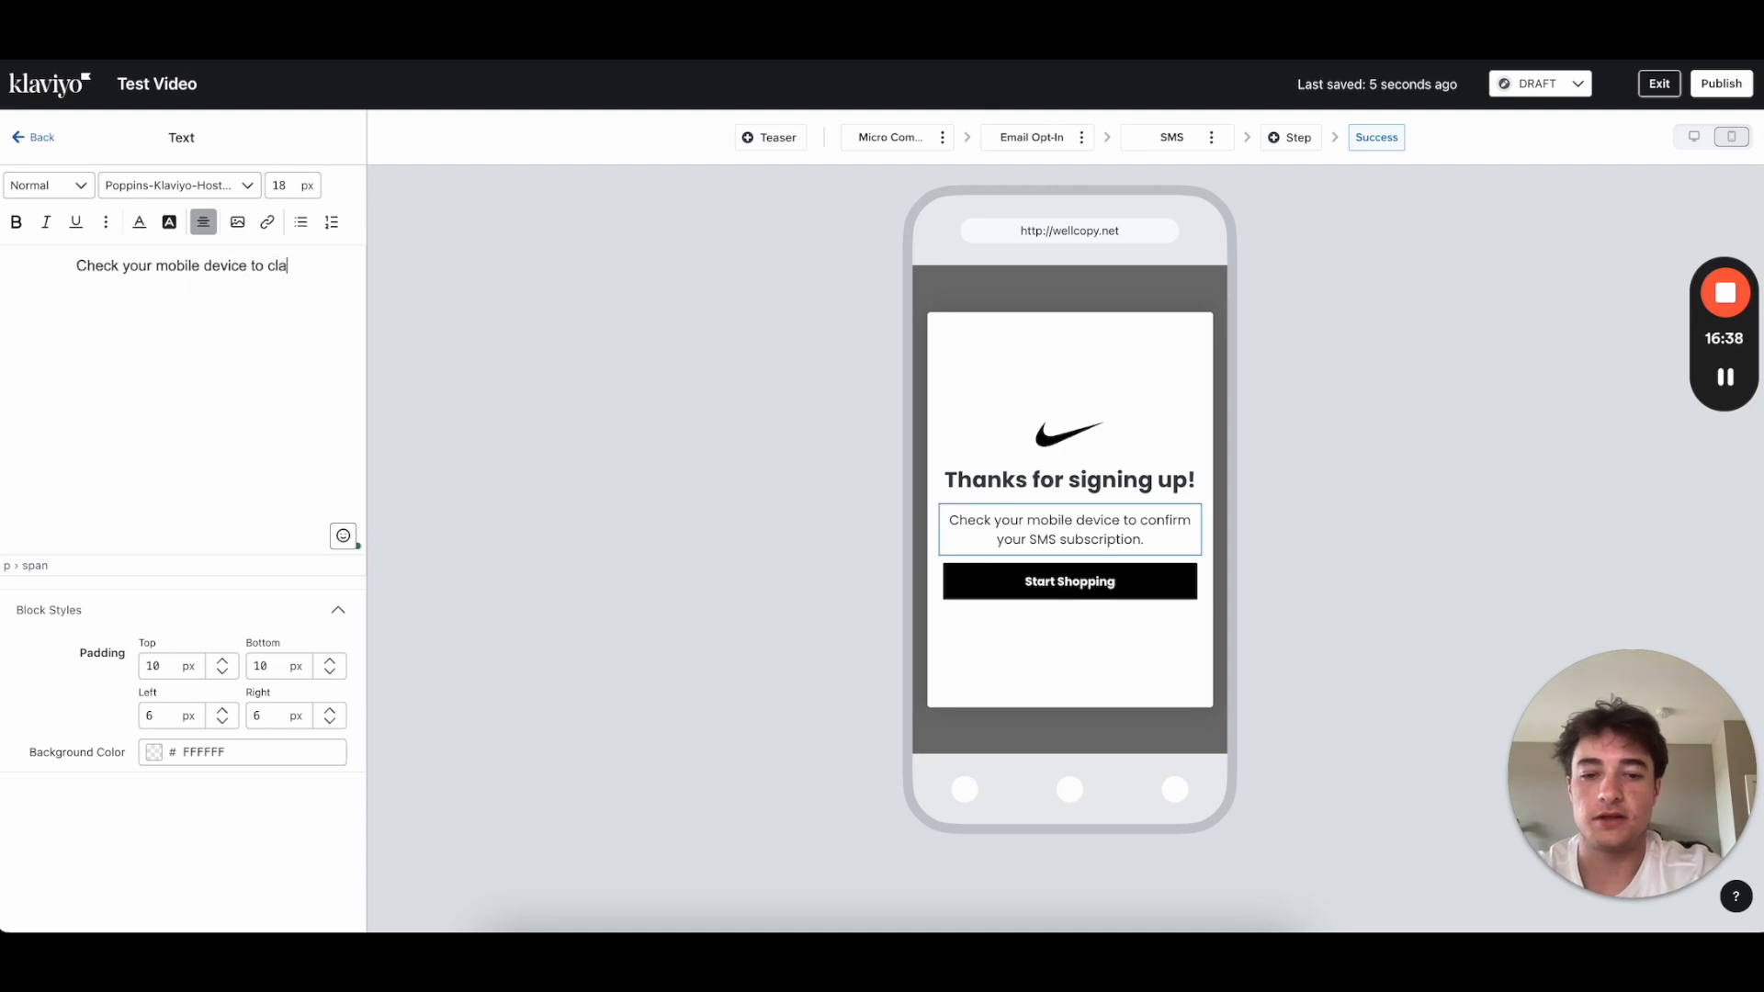
text(im your limited 10% PFF)
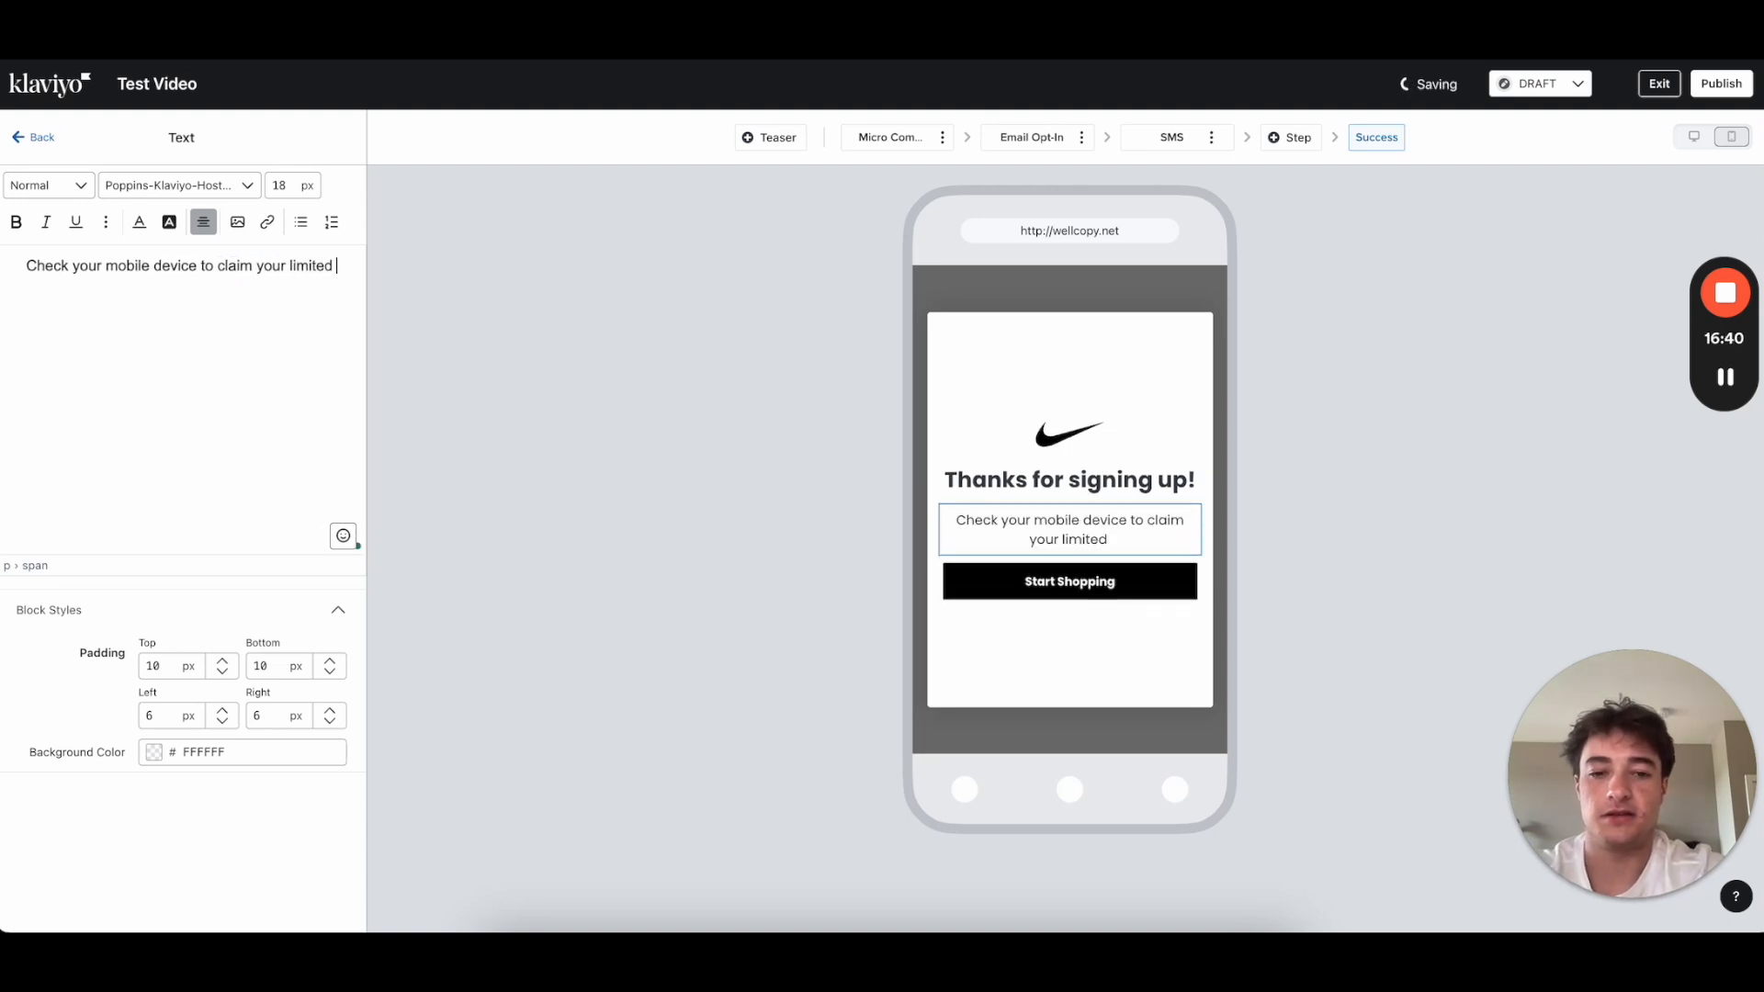
key(BackSpace)
key(BackSpace)
key(BackSpace)
text(O)
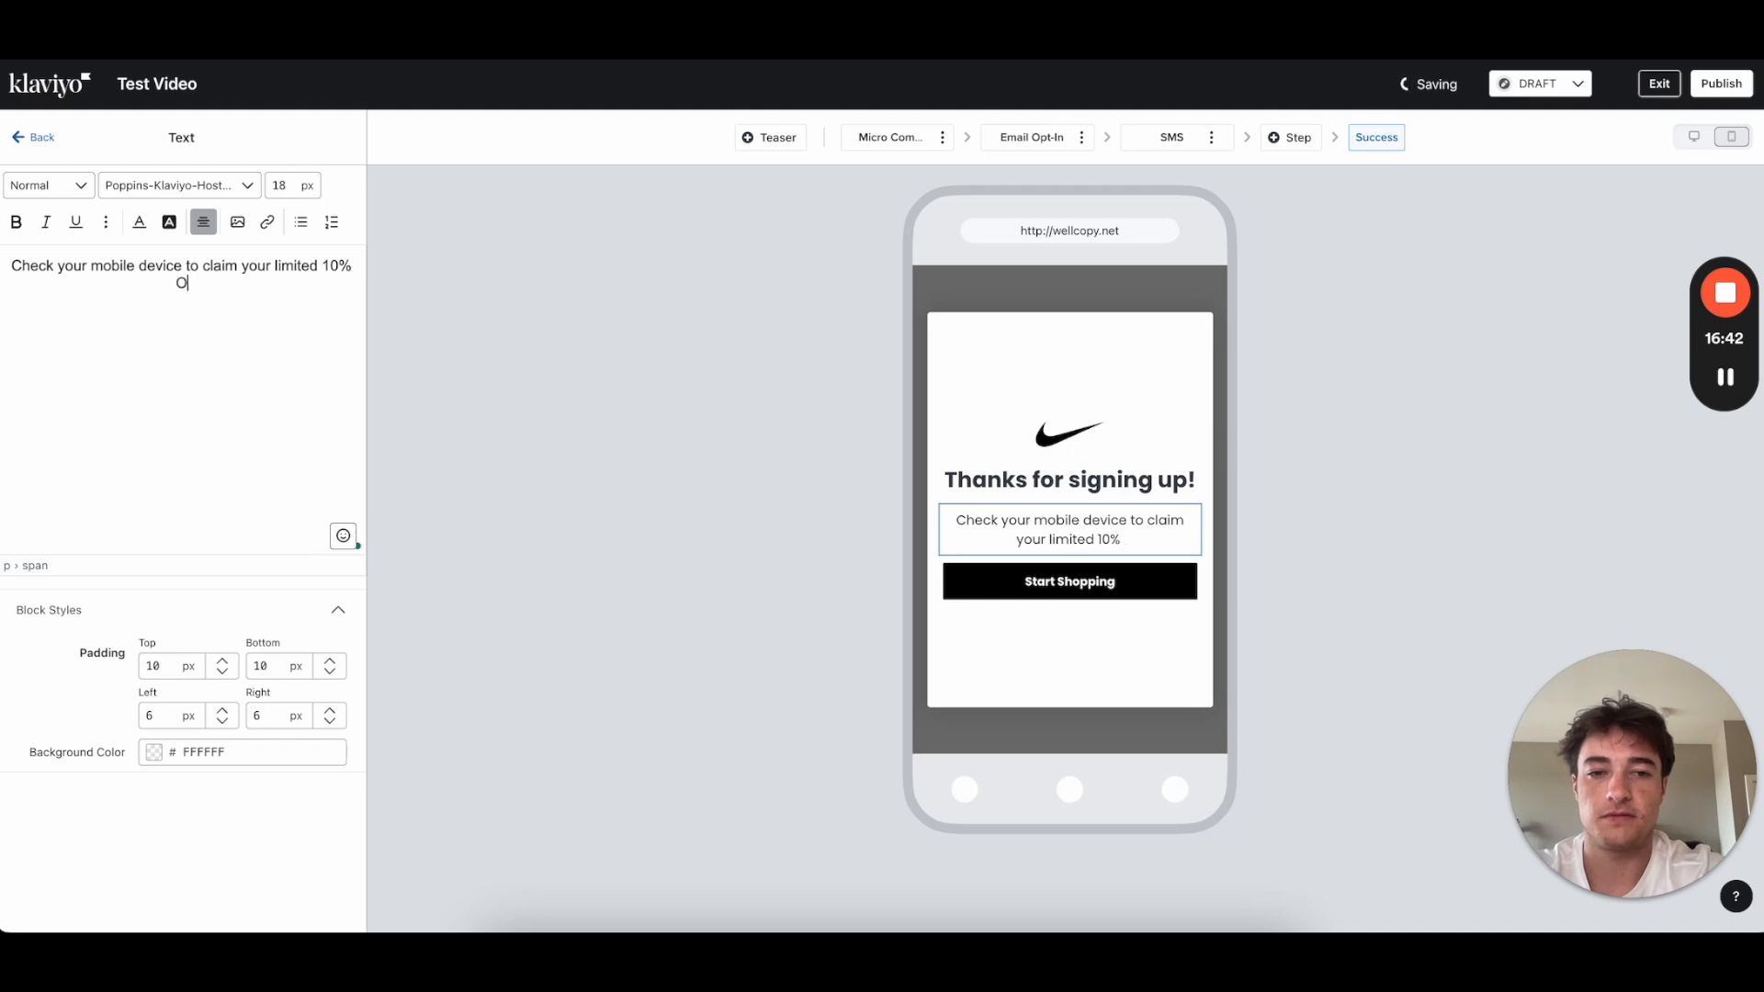
text(FF code.)
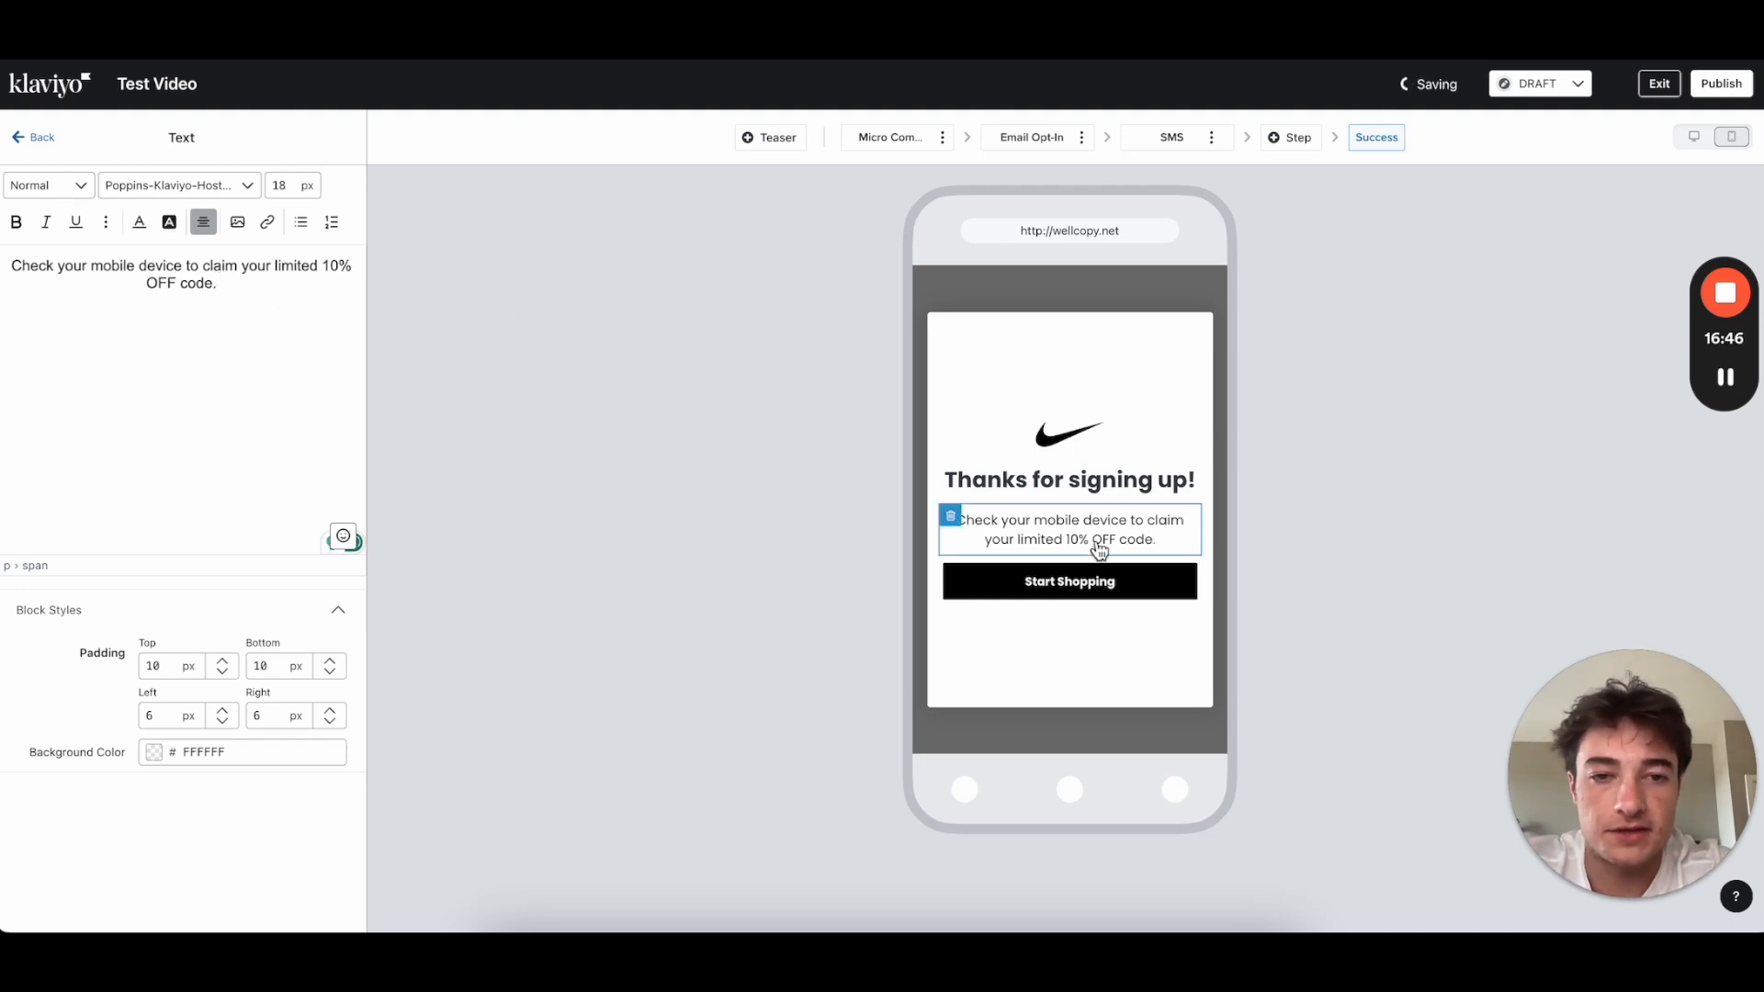
click(35, 136)
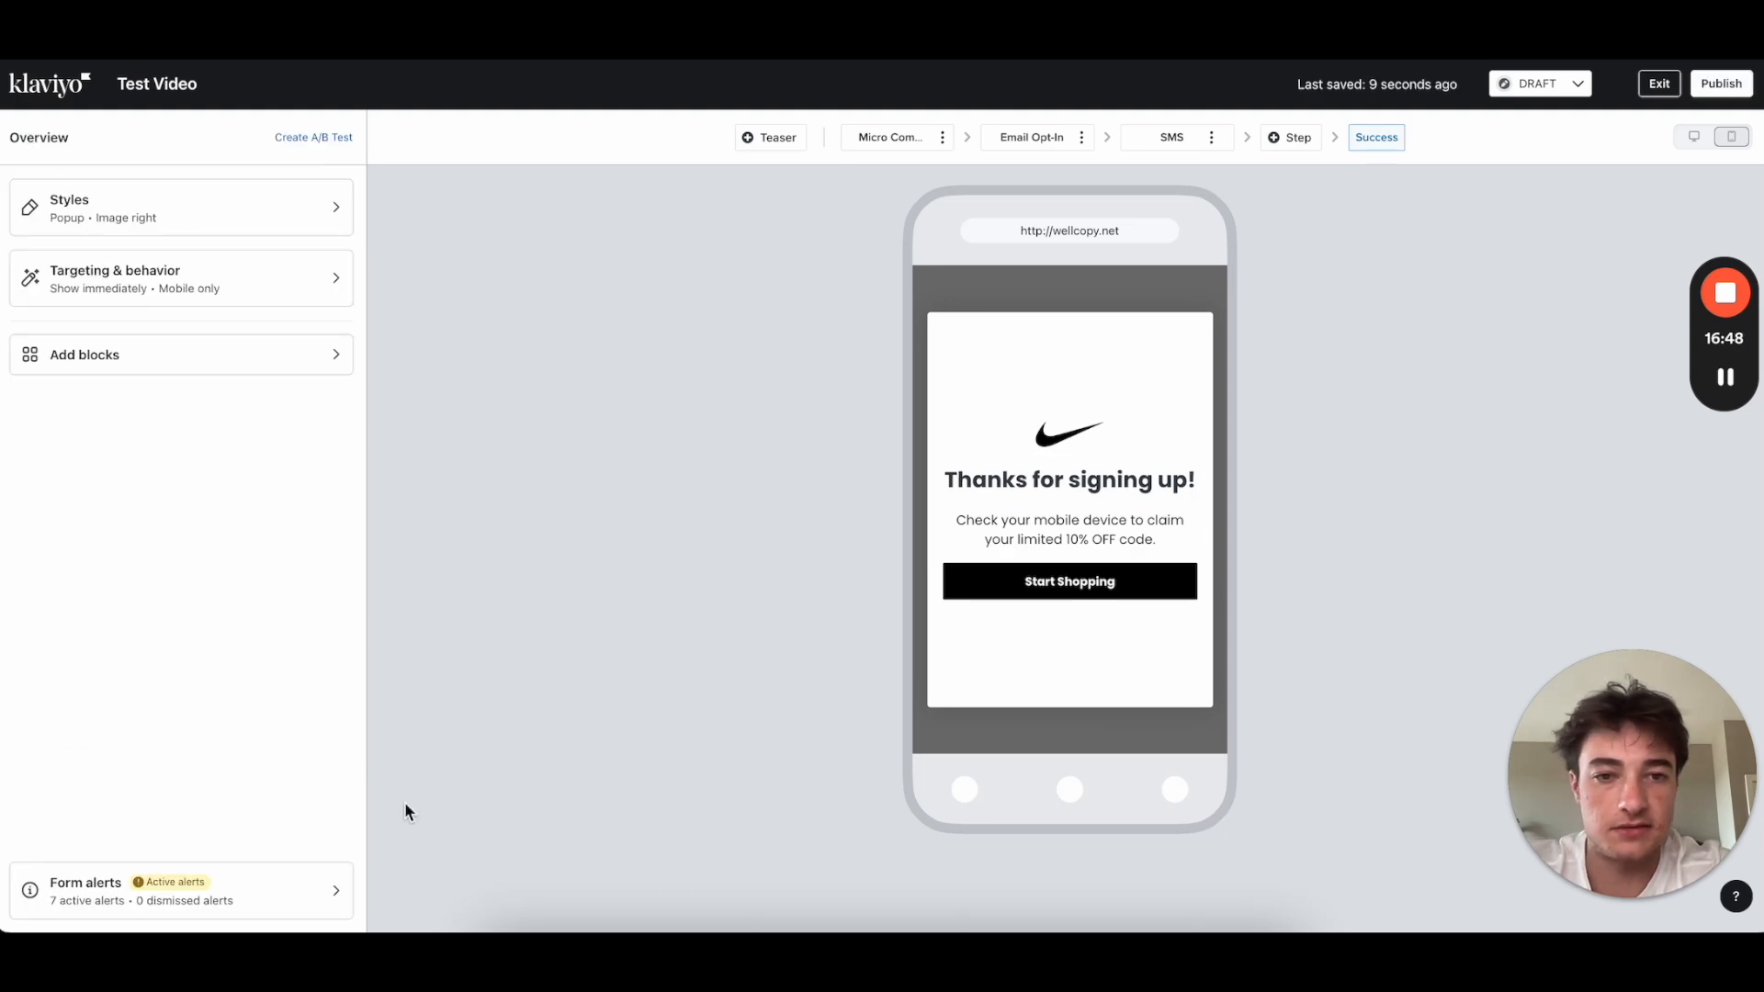
Step: Preview the Micro Commit, Email Opt-In, SMS and Success steps in turn
click(875, 140)
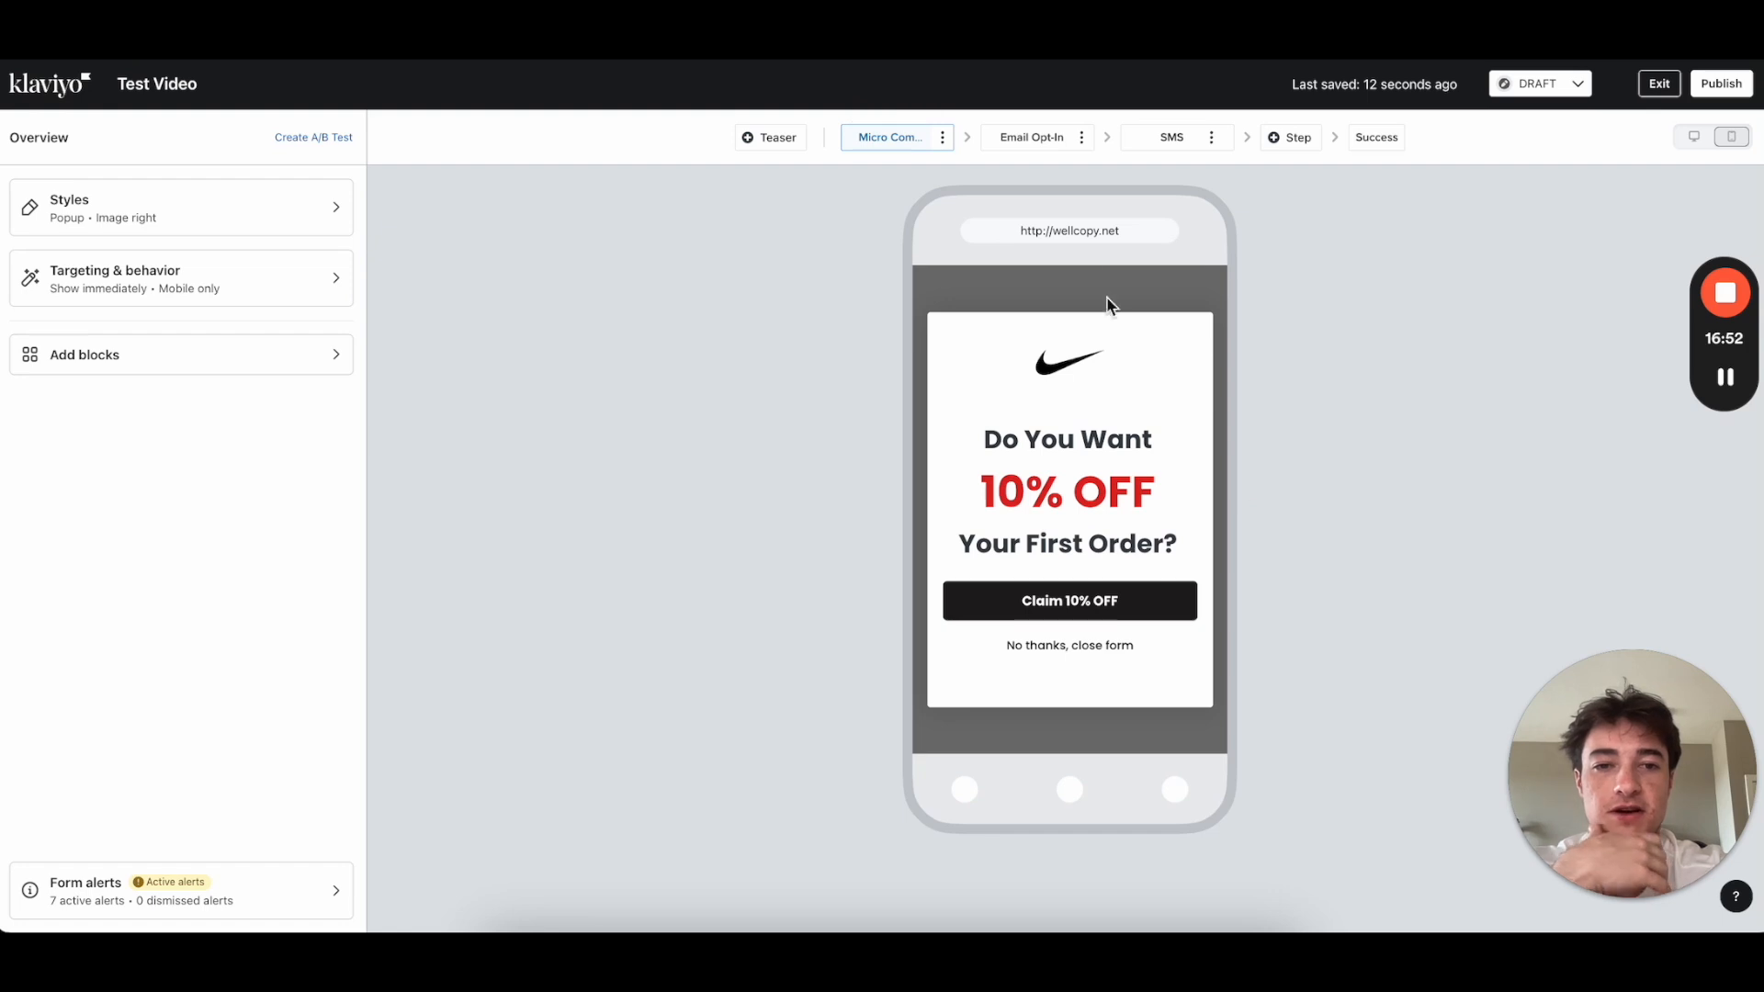
click(1041, 147)
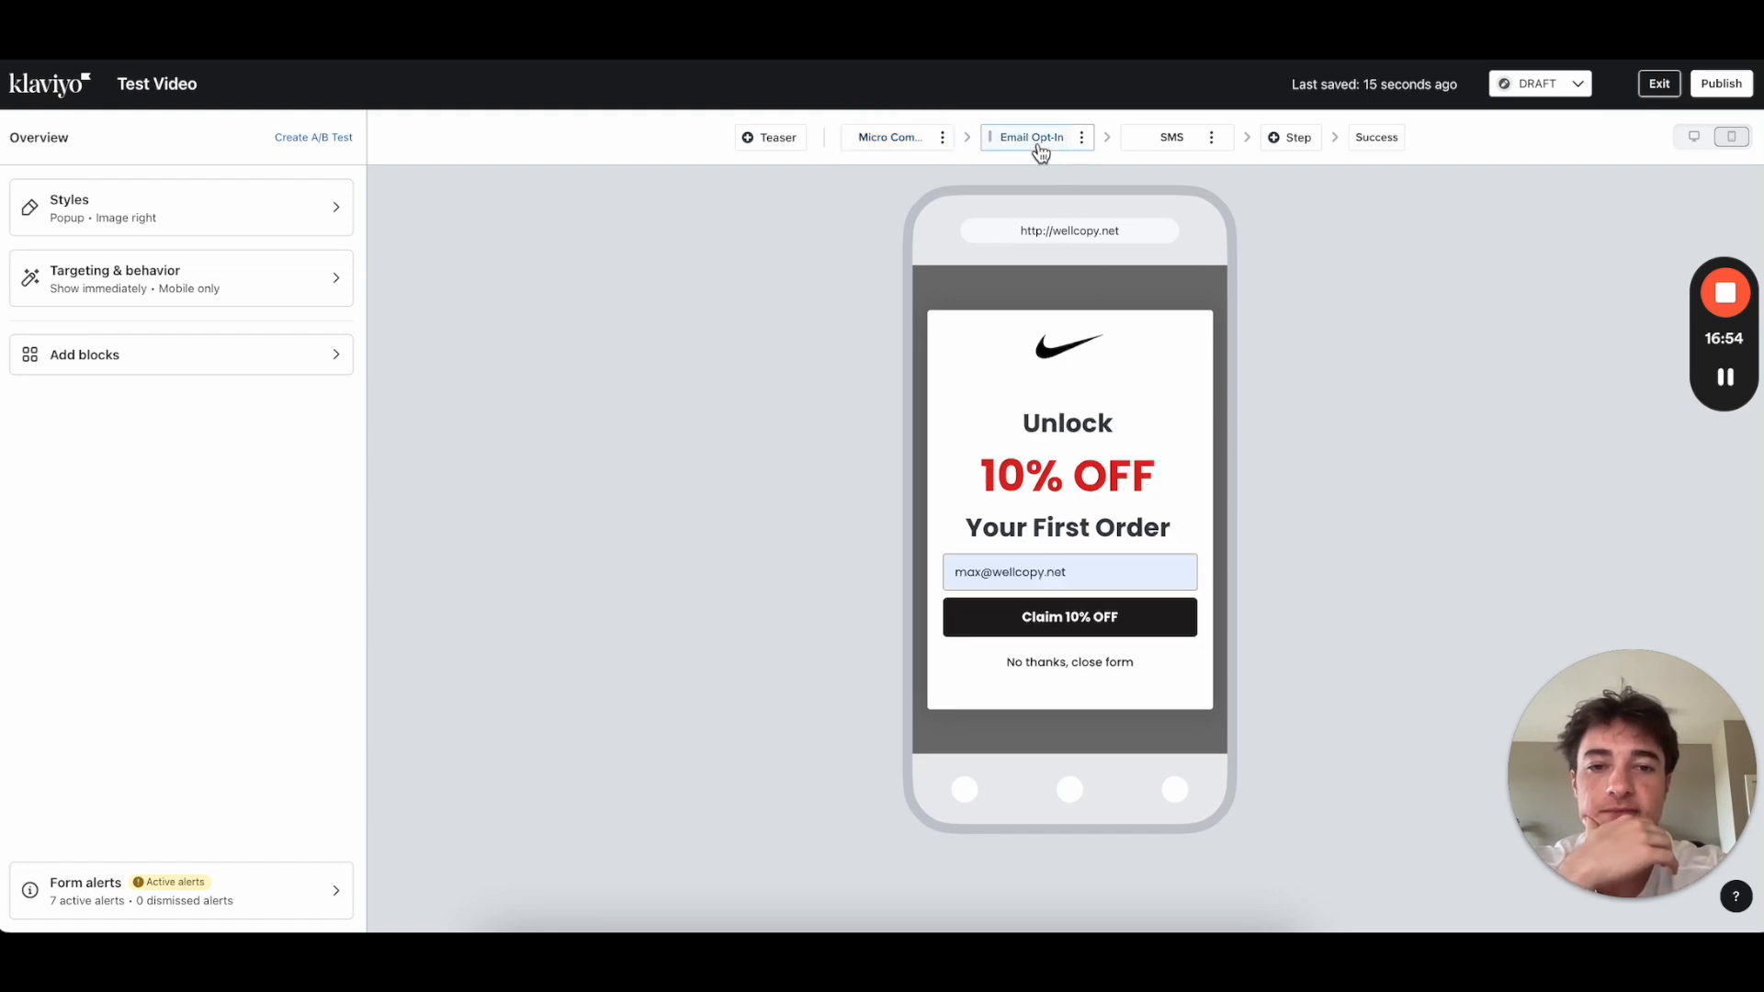
click(1168, 147)
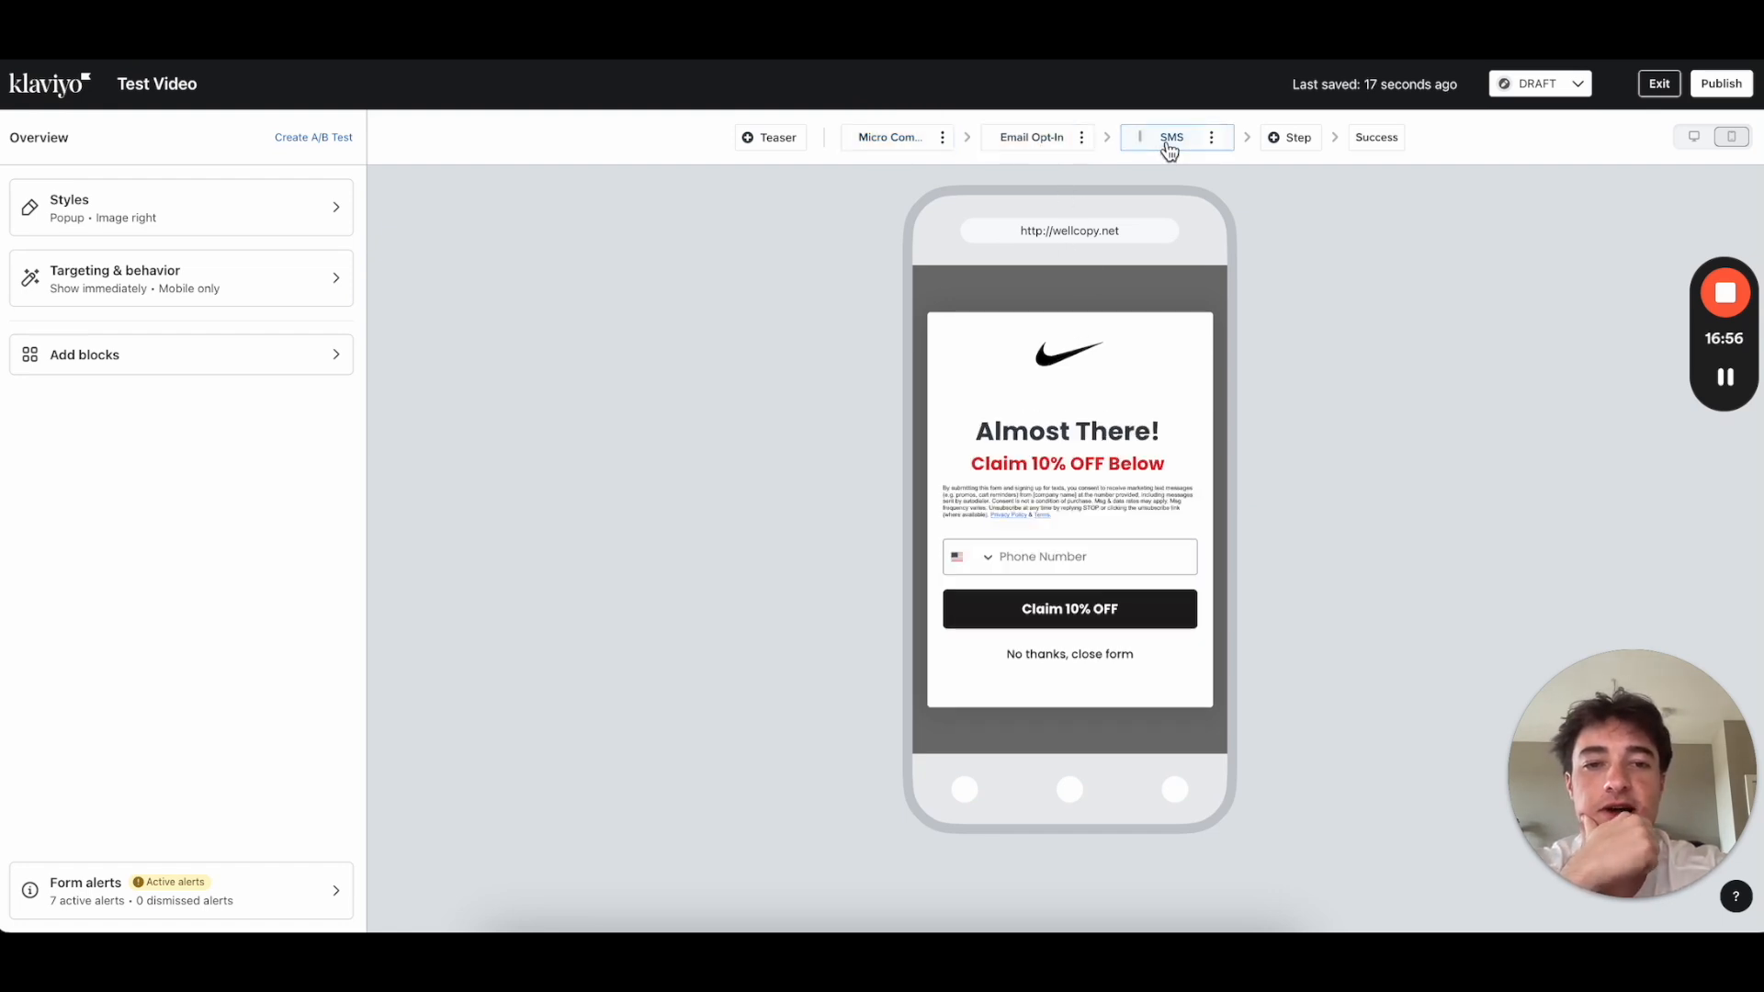
click(1364, 146)
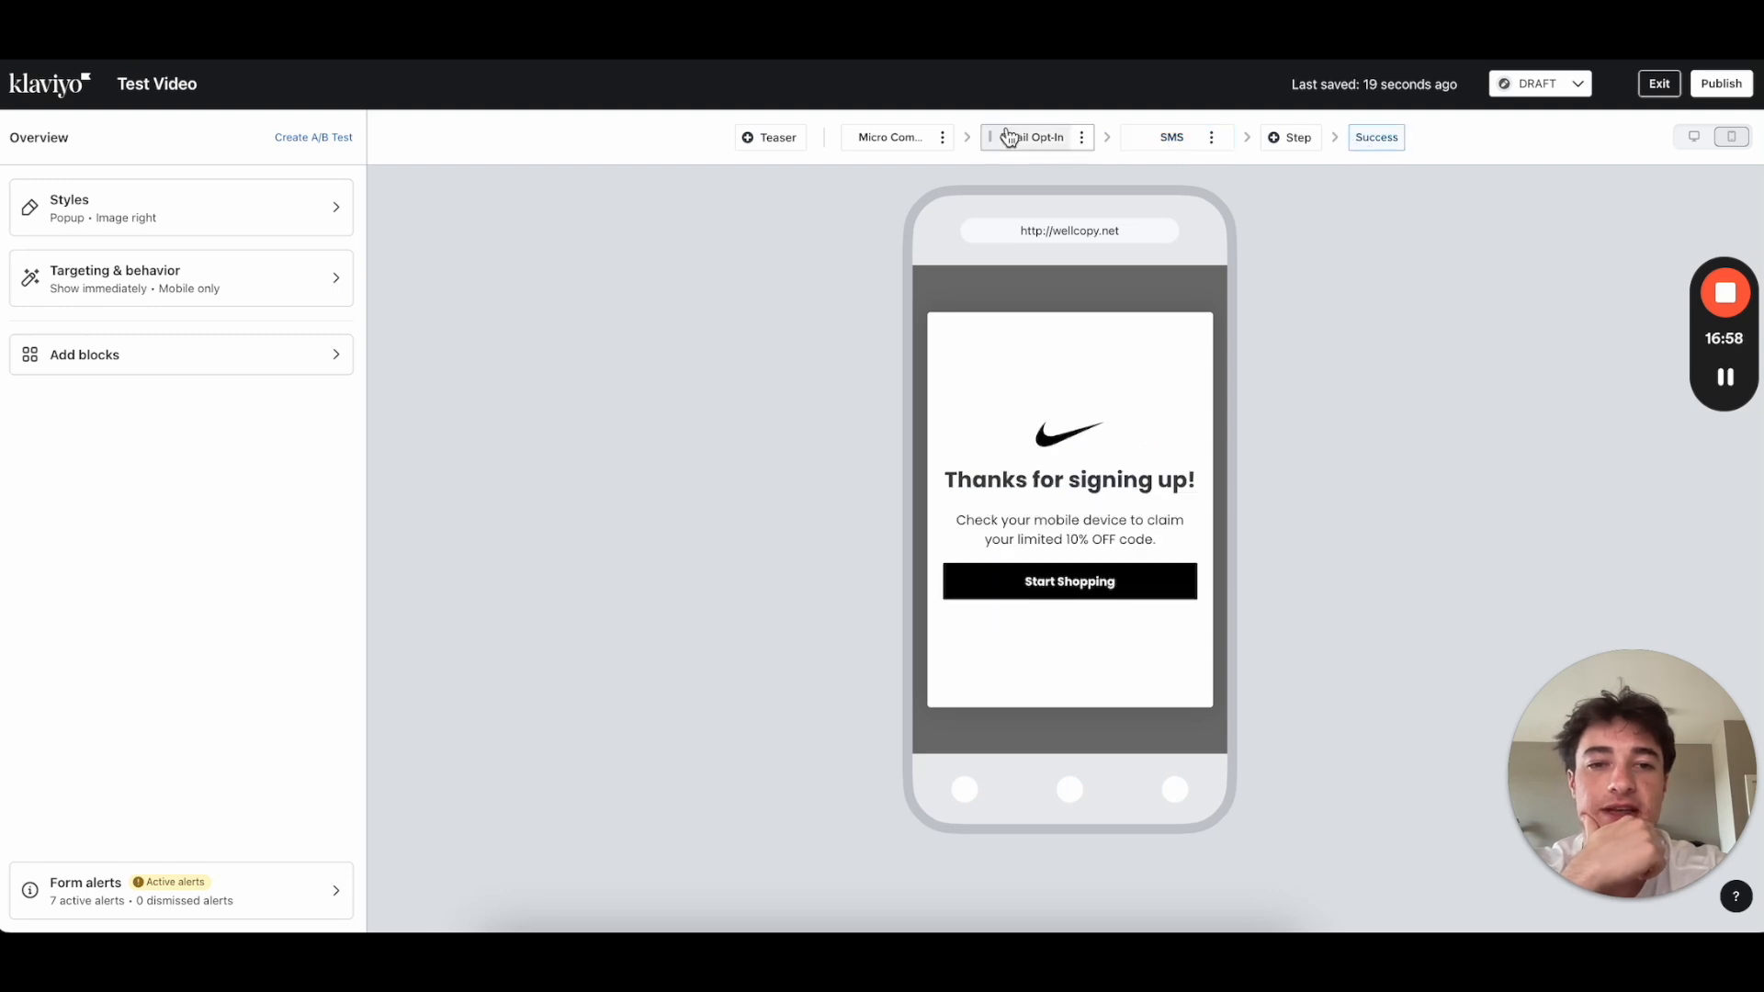
click(891, 143)
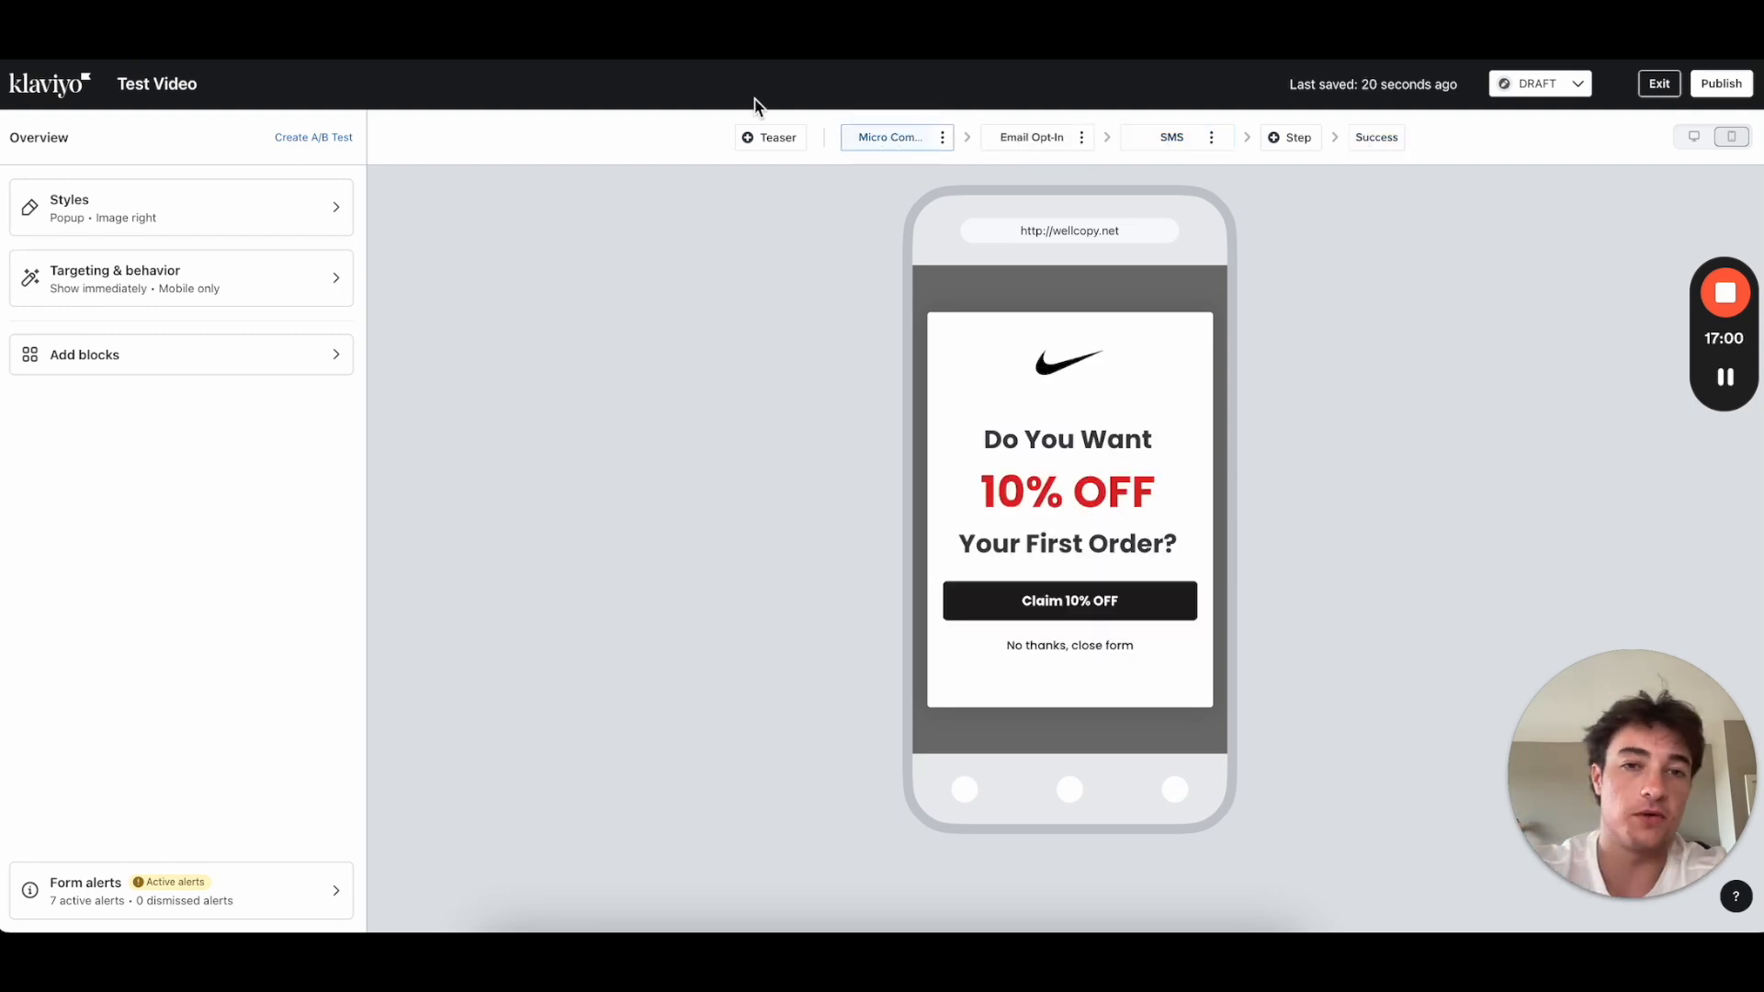
Step: Delete the Micro Commit step and confirm the deletion
click(941, 135)
click(895, 228)
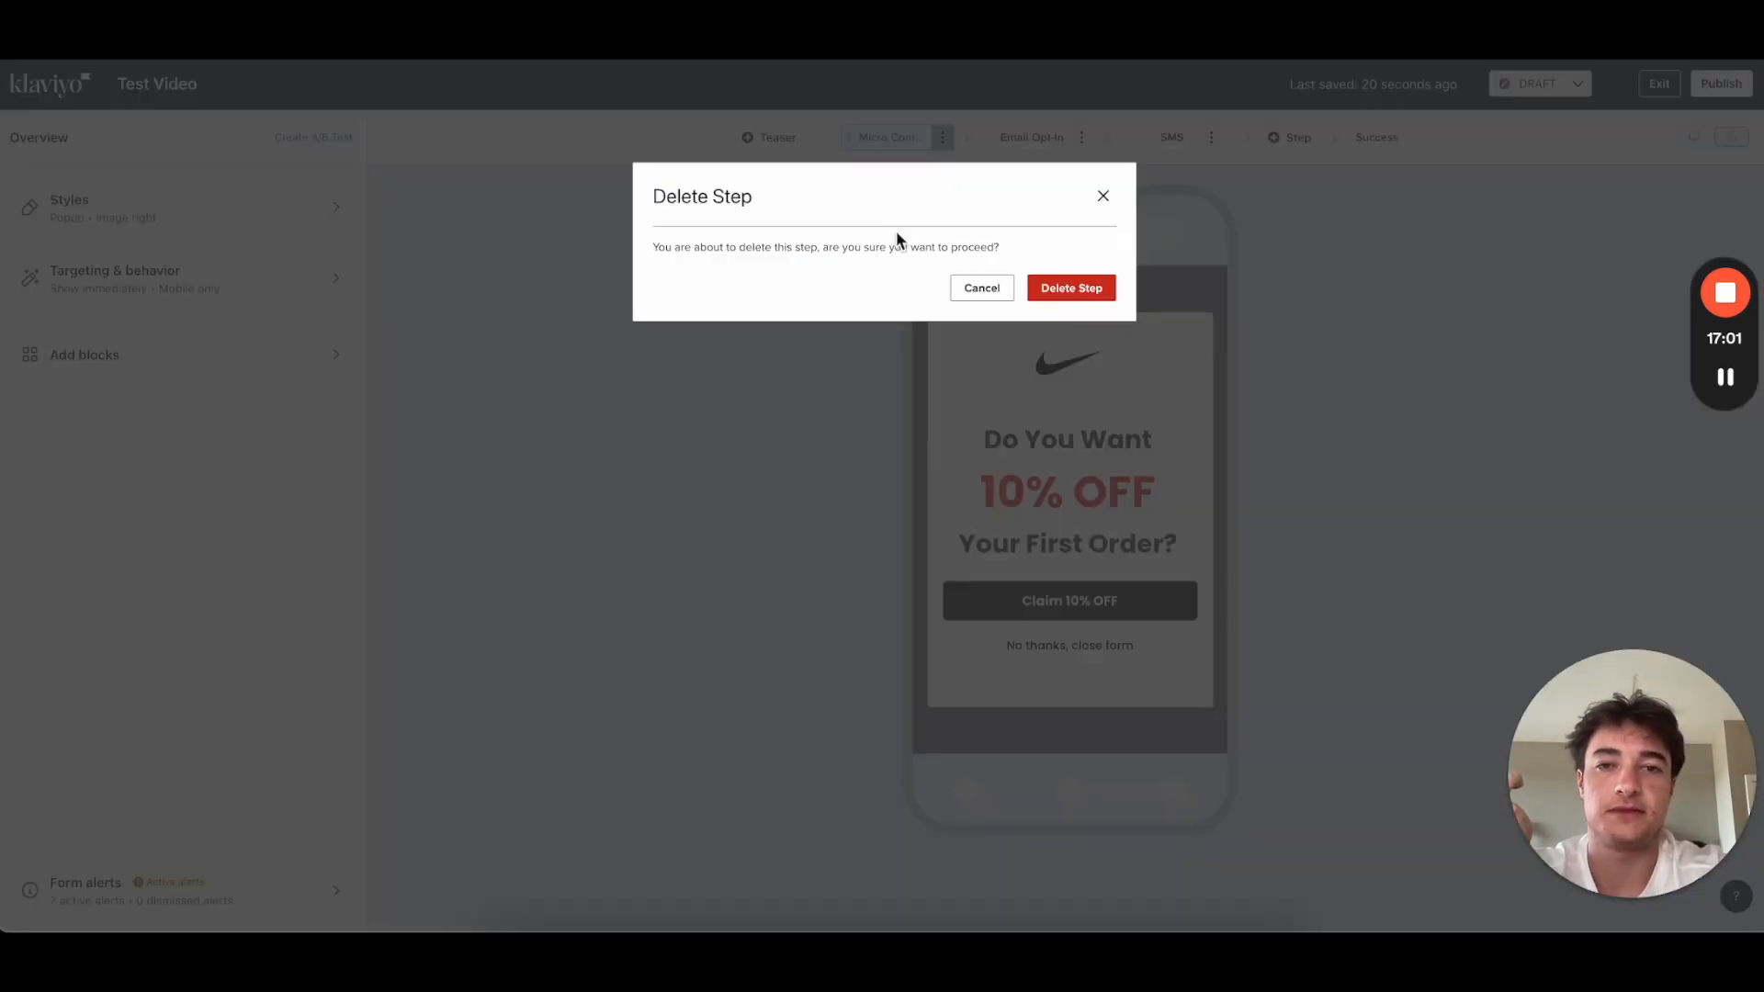
click(1058, 292)
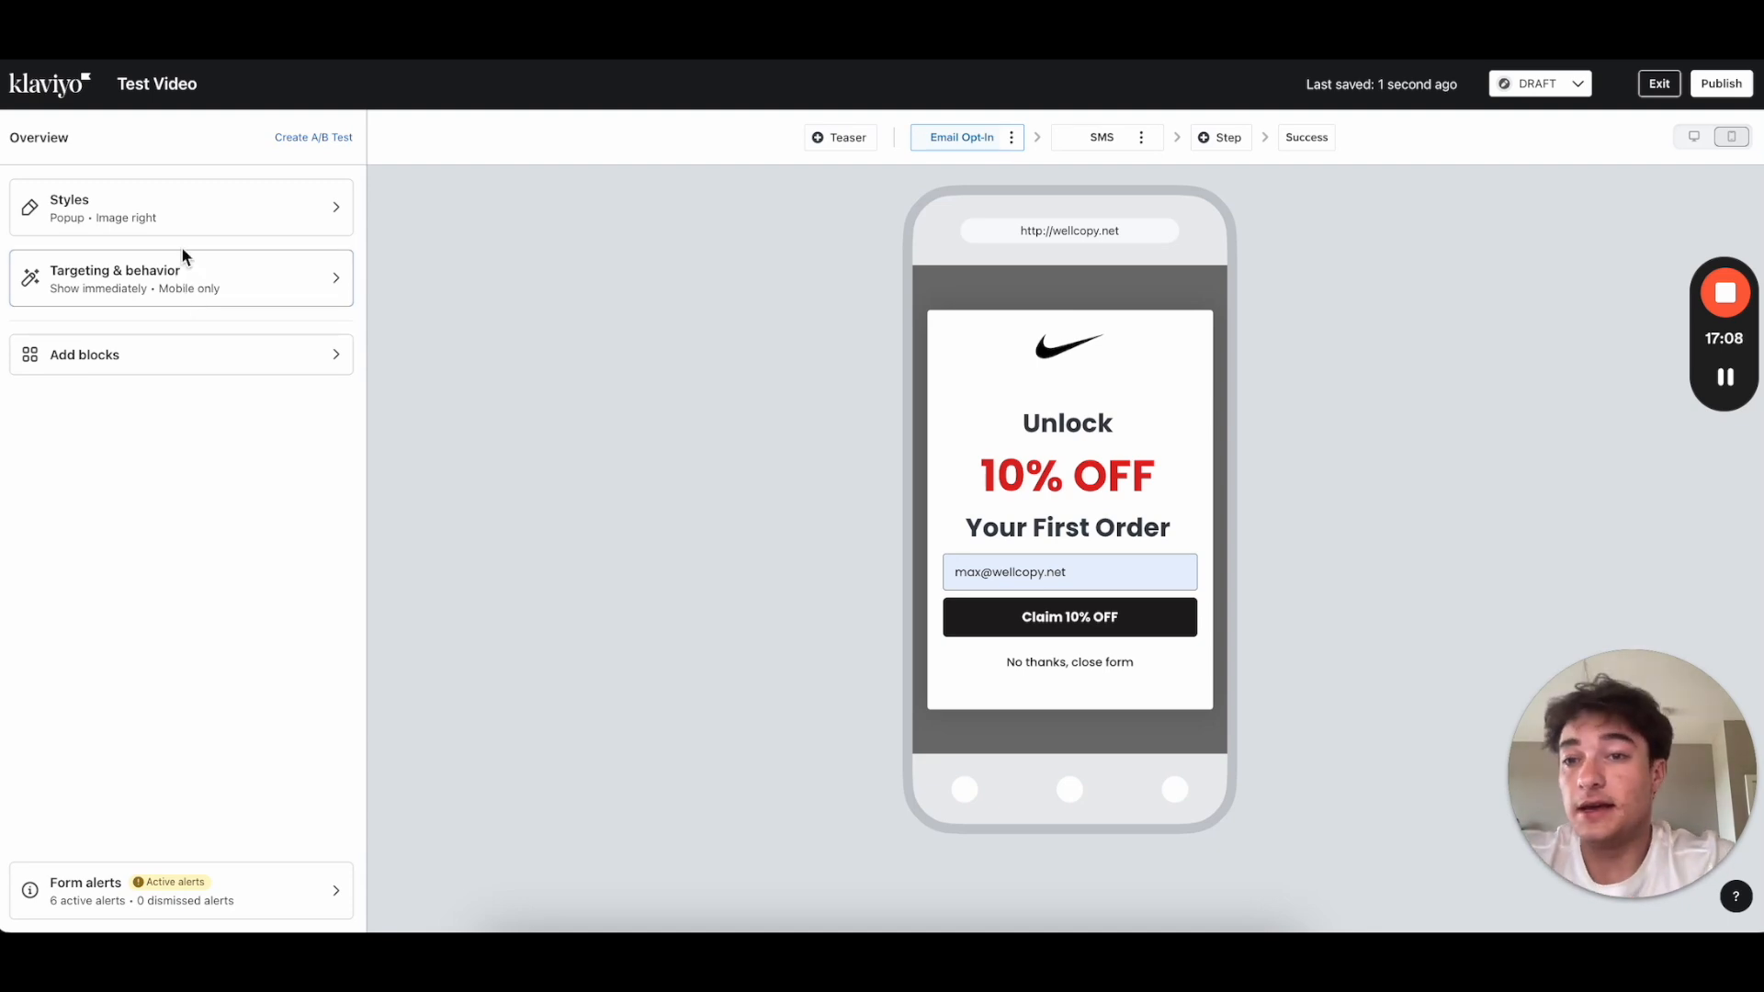
Step: Set the popup to show based on rules with an After time delay of 4 seconds
click(153, 272)
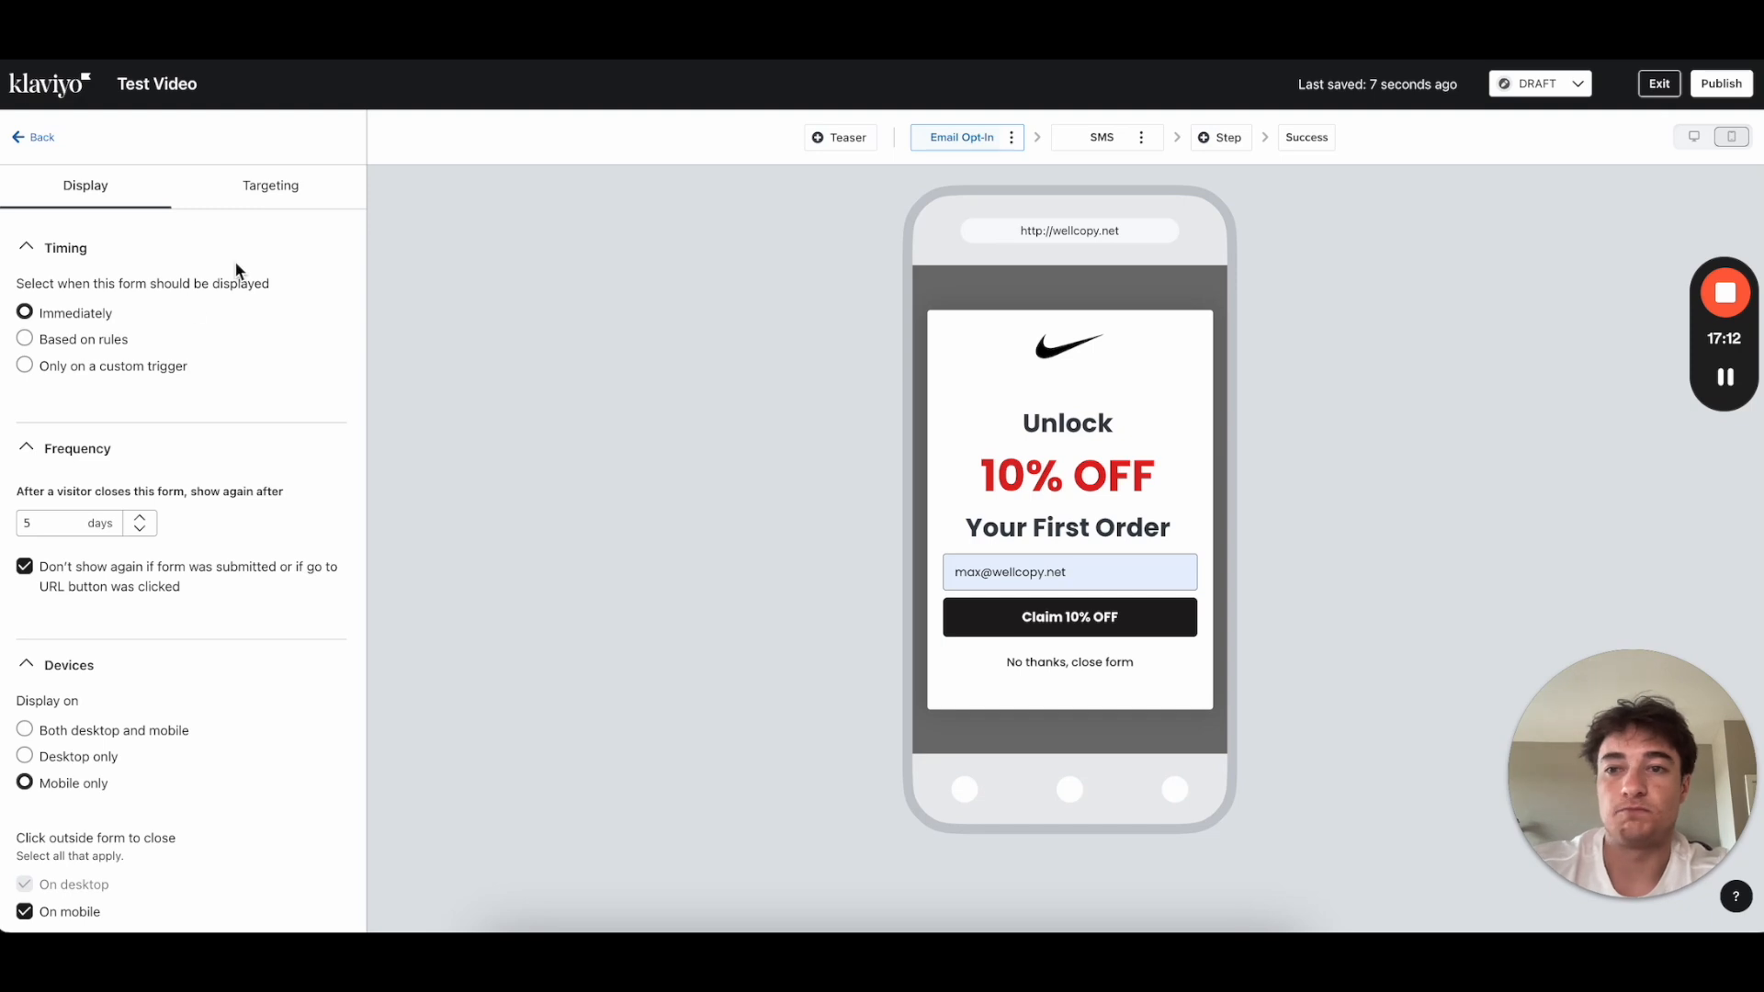
click(26, 340)
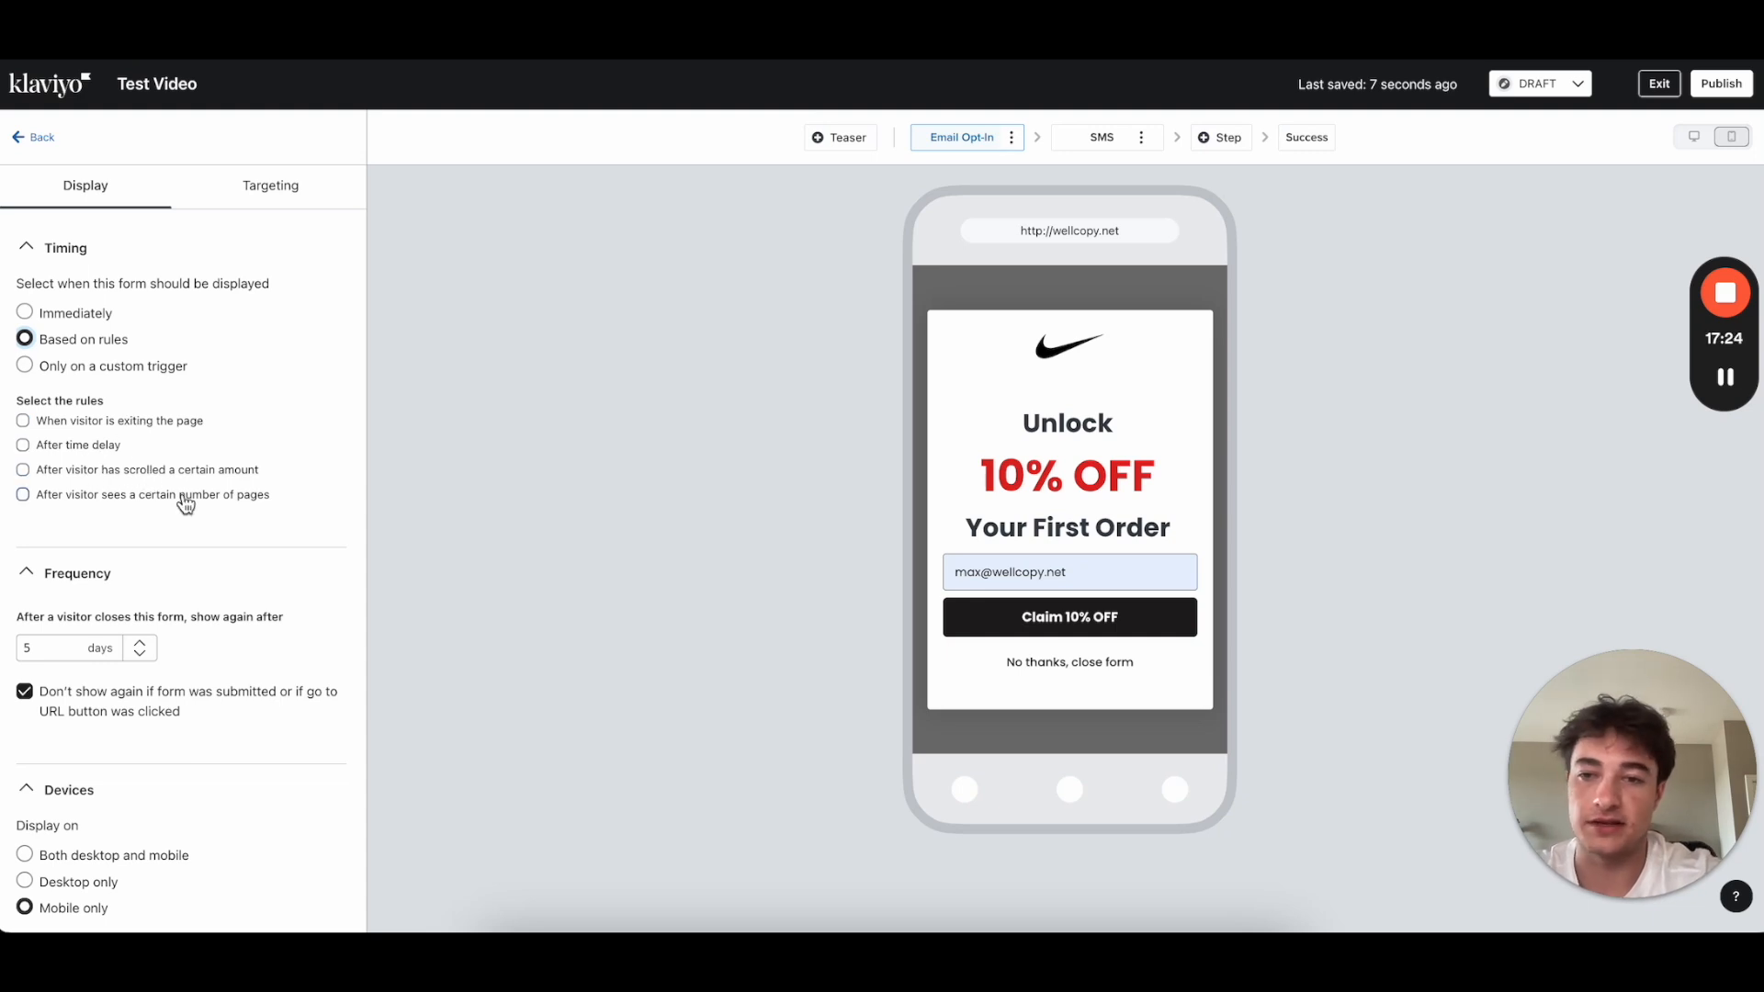
click(62, 450)
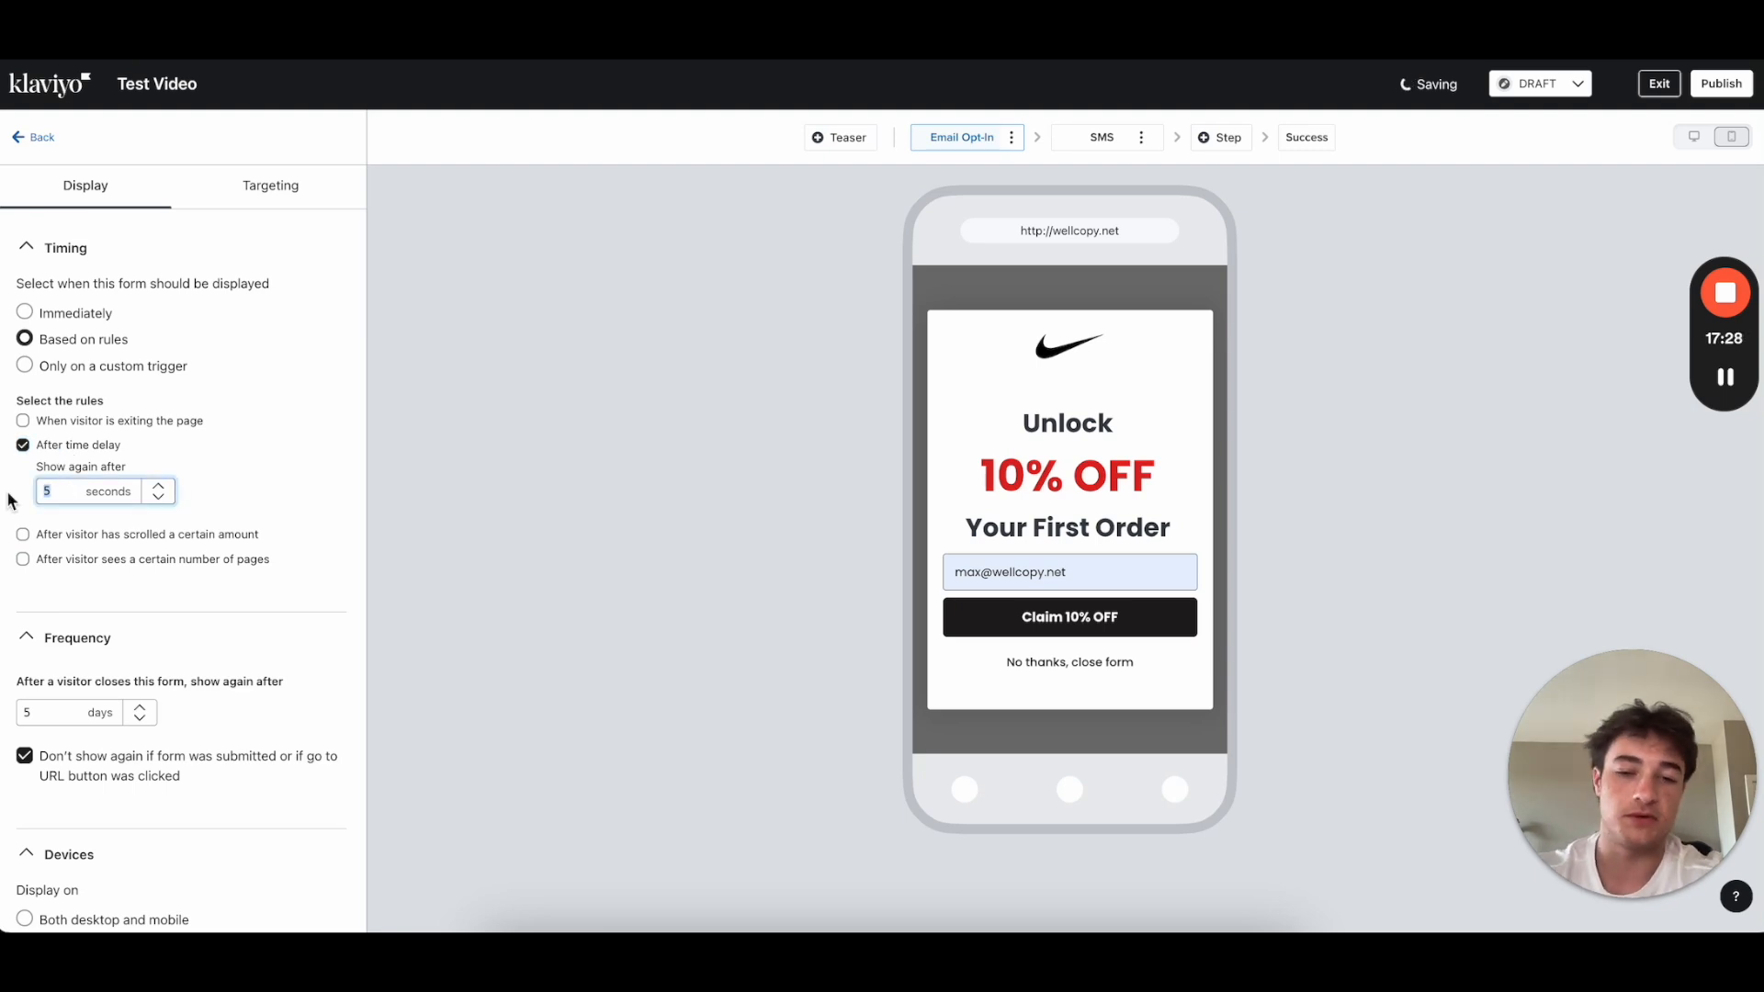
click(316, 452)
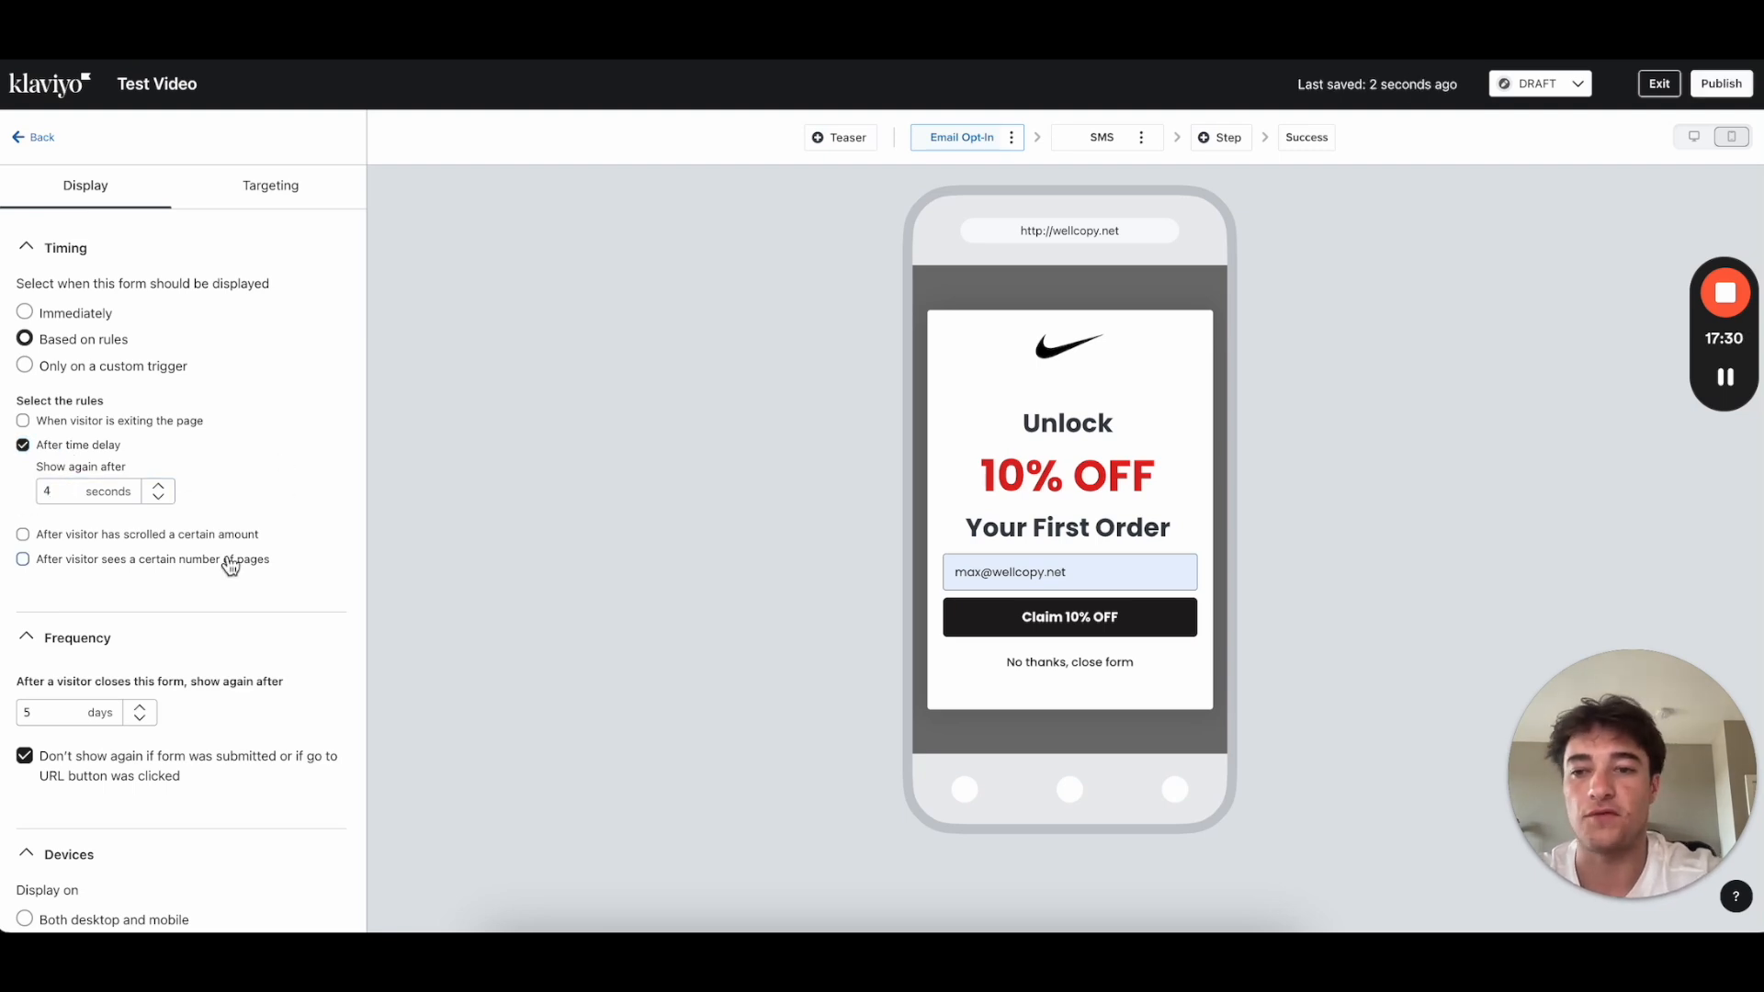
Step: Review the show-again frequency settings further down, then return to the form overview
scroll(229, 558, down, 1)
scroll(227, 554, down, 2)
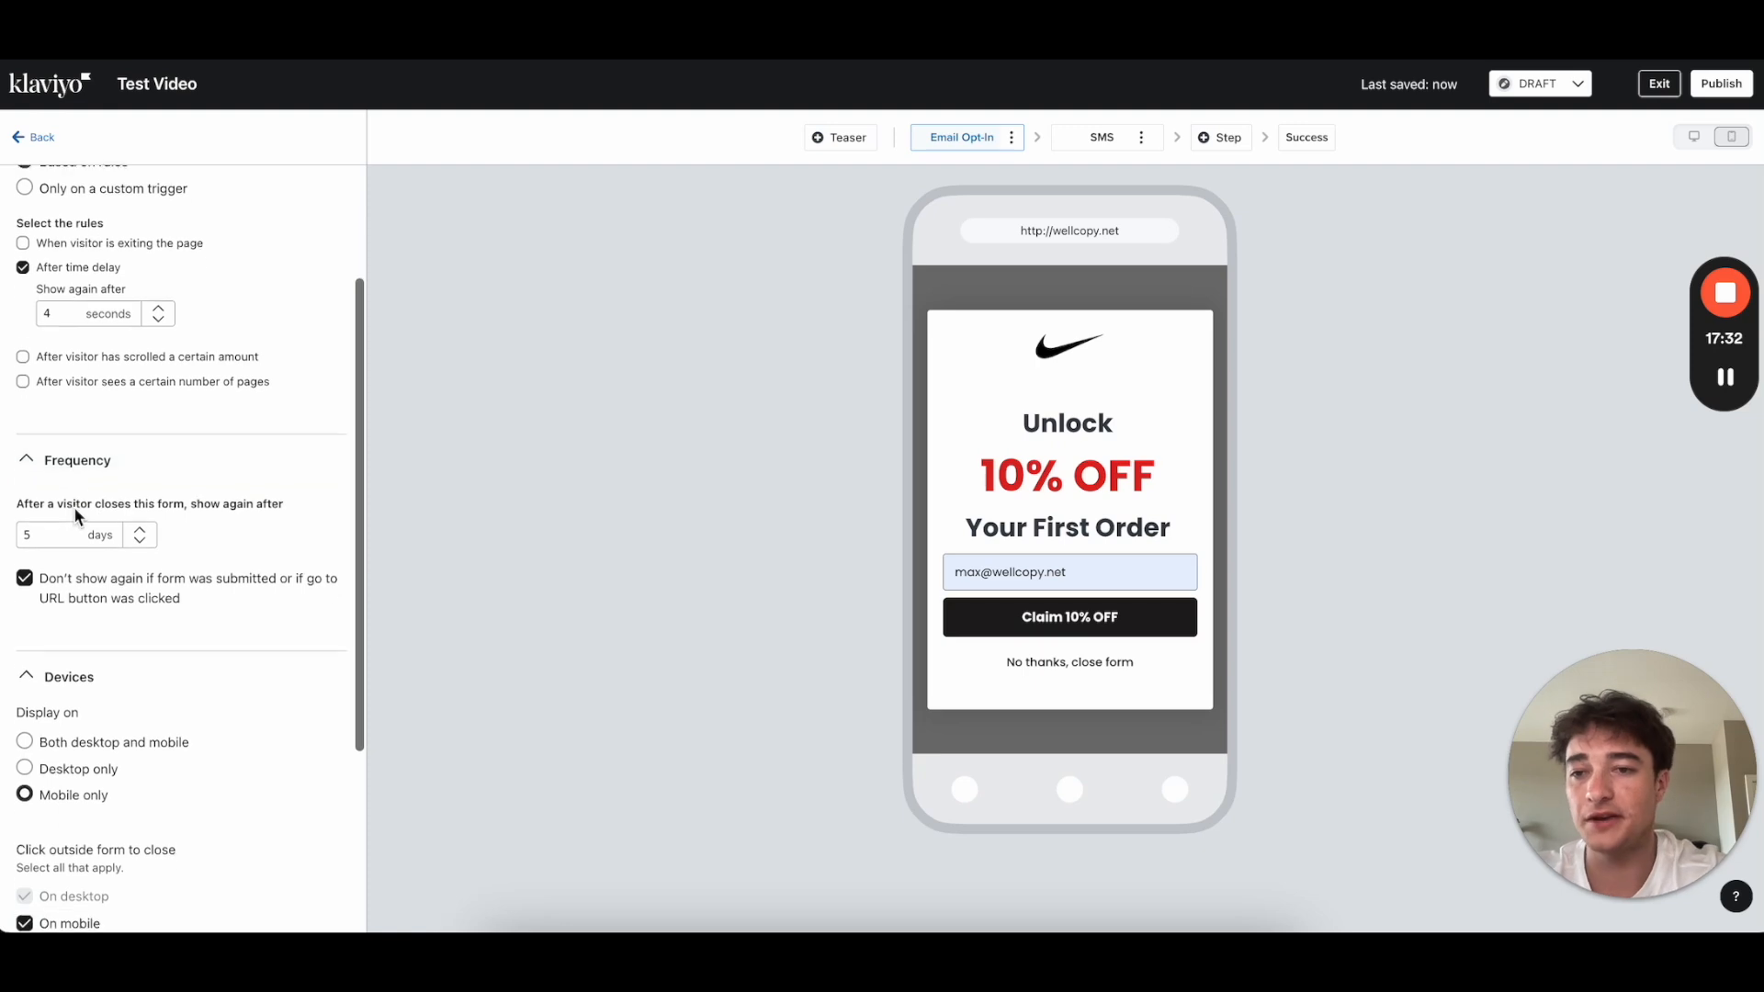
drag(15, 503, 298, 506)
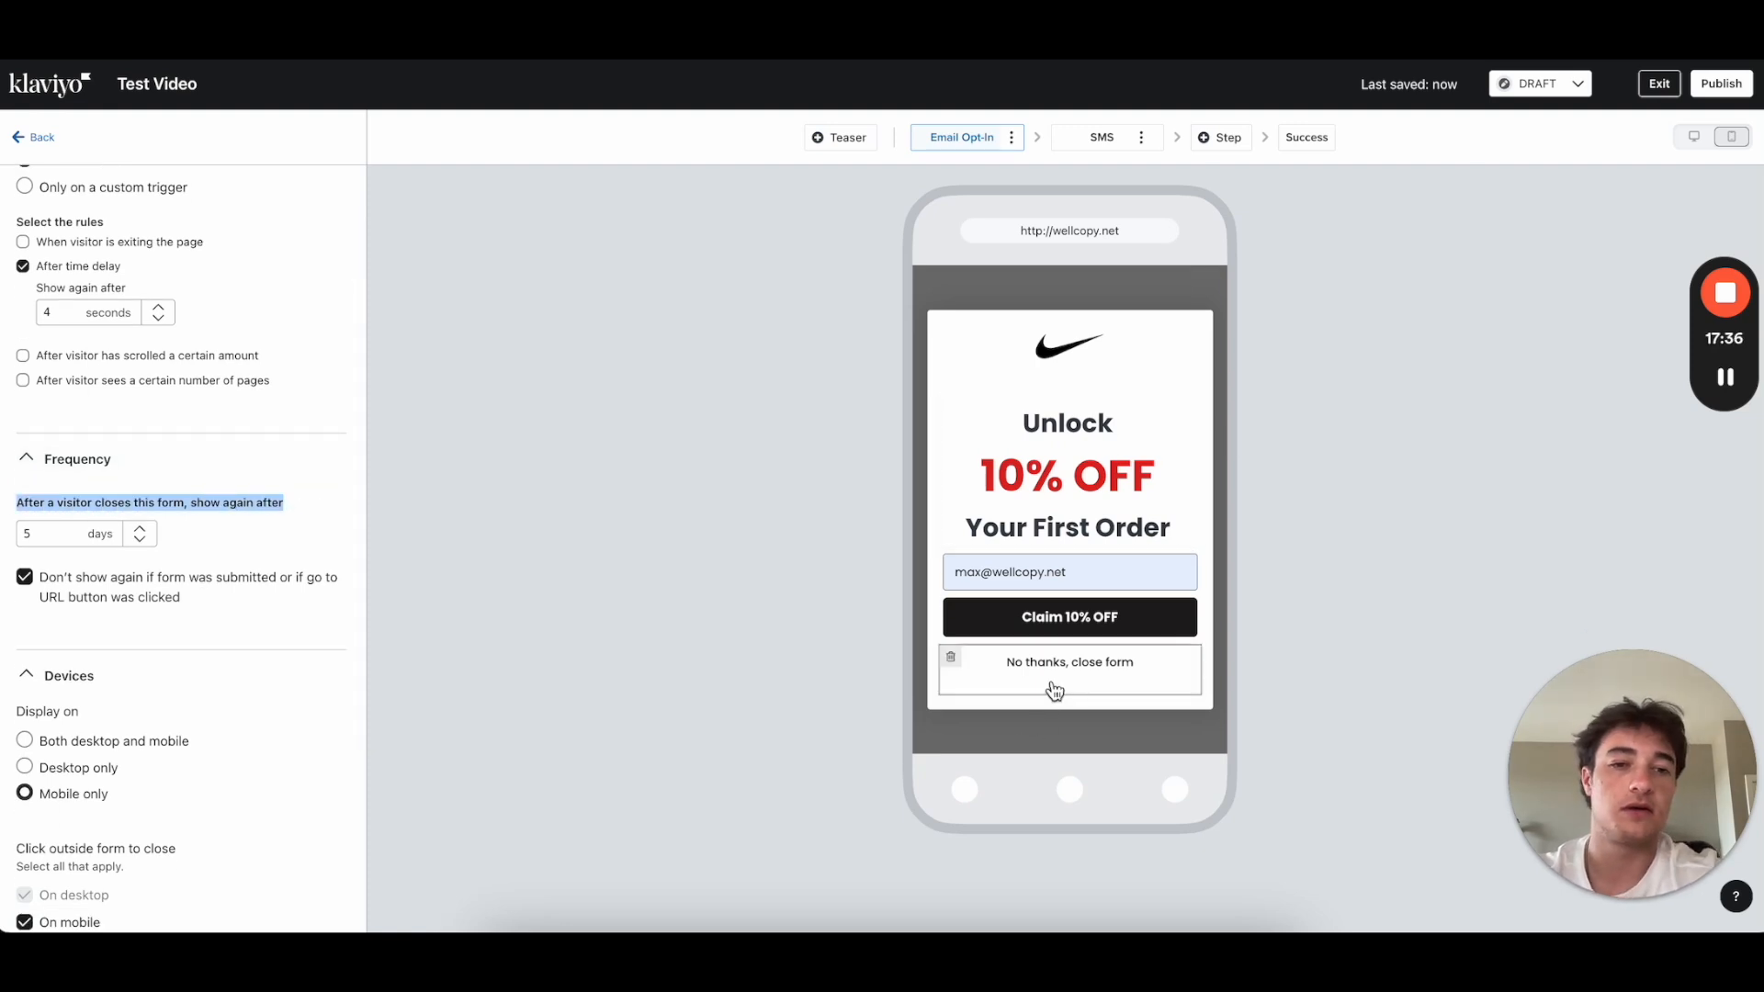
click(310, 552)
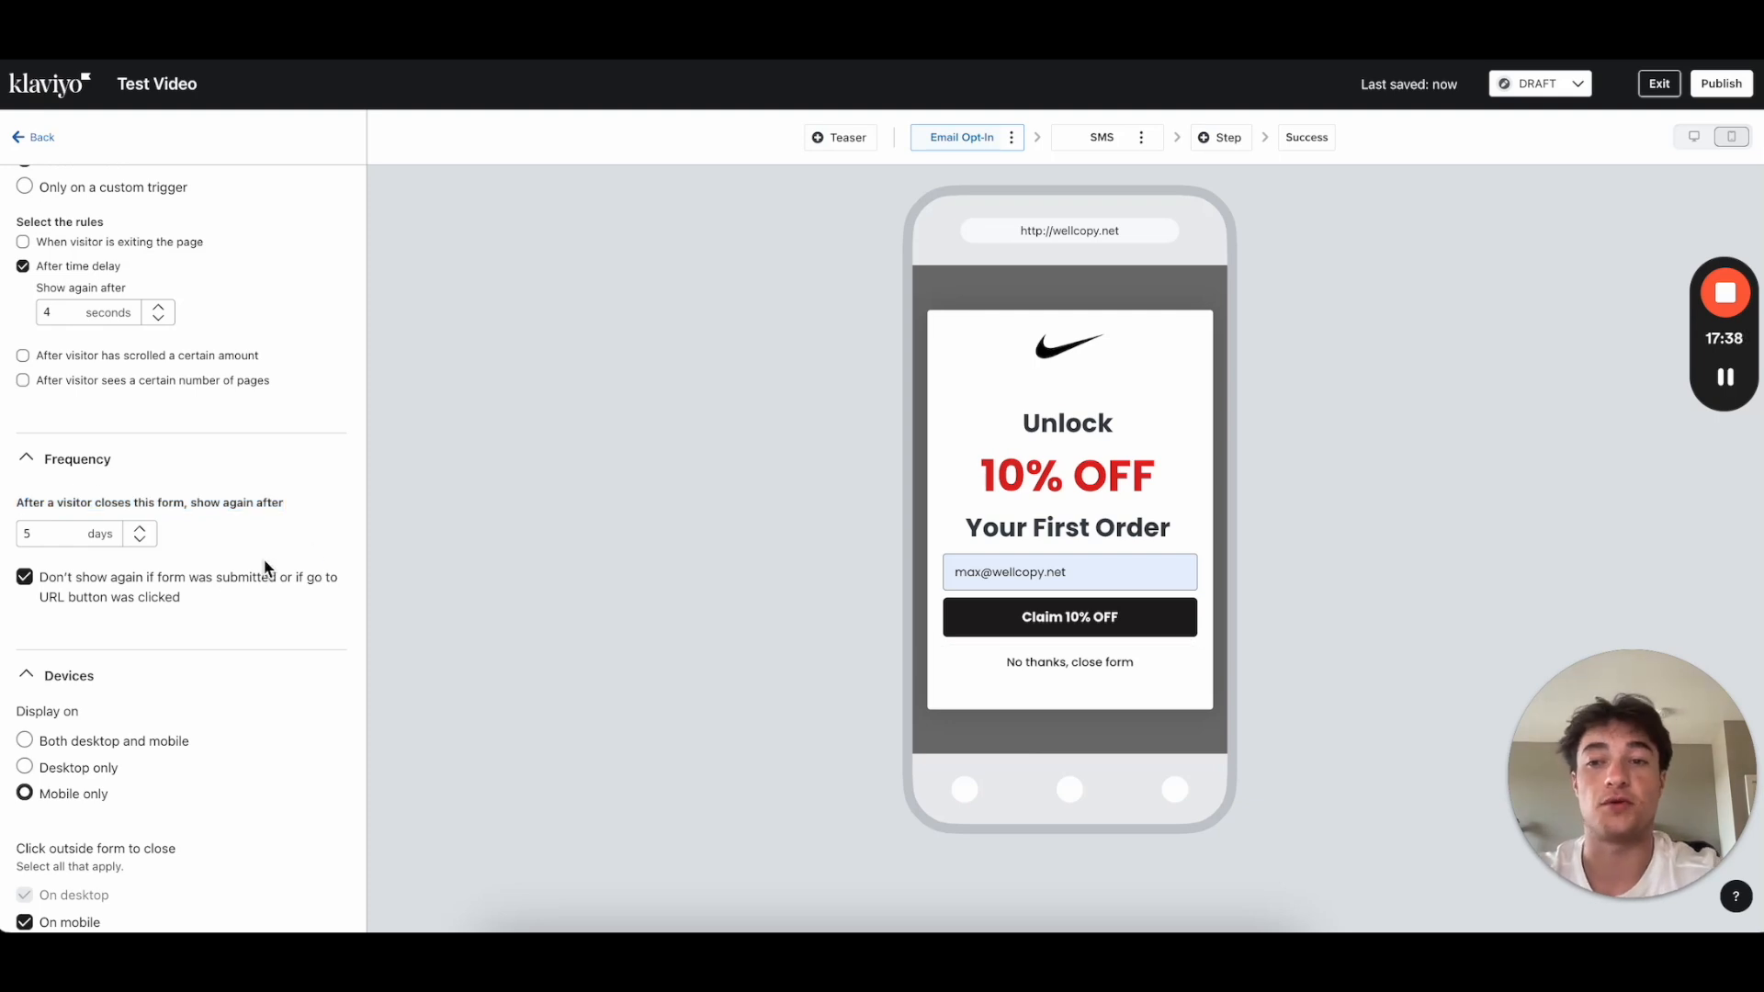
scroll(194, 580, down, 1)
drag(48, 472, 3, 467)
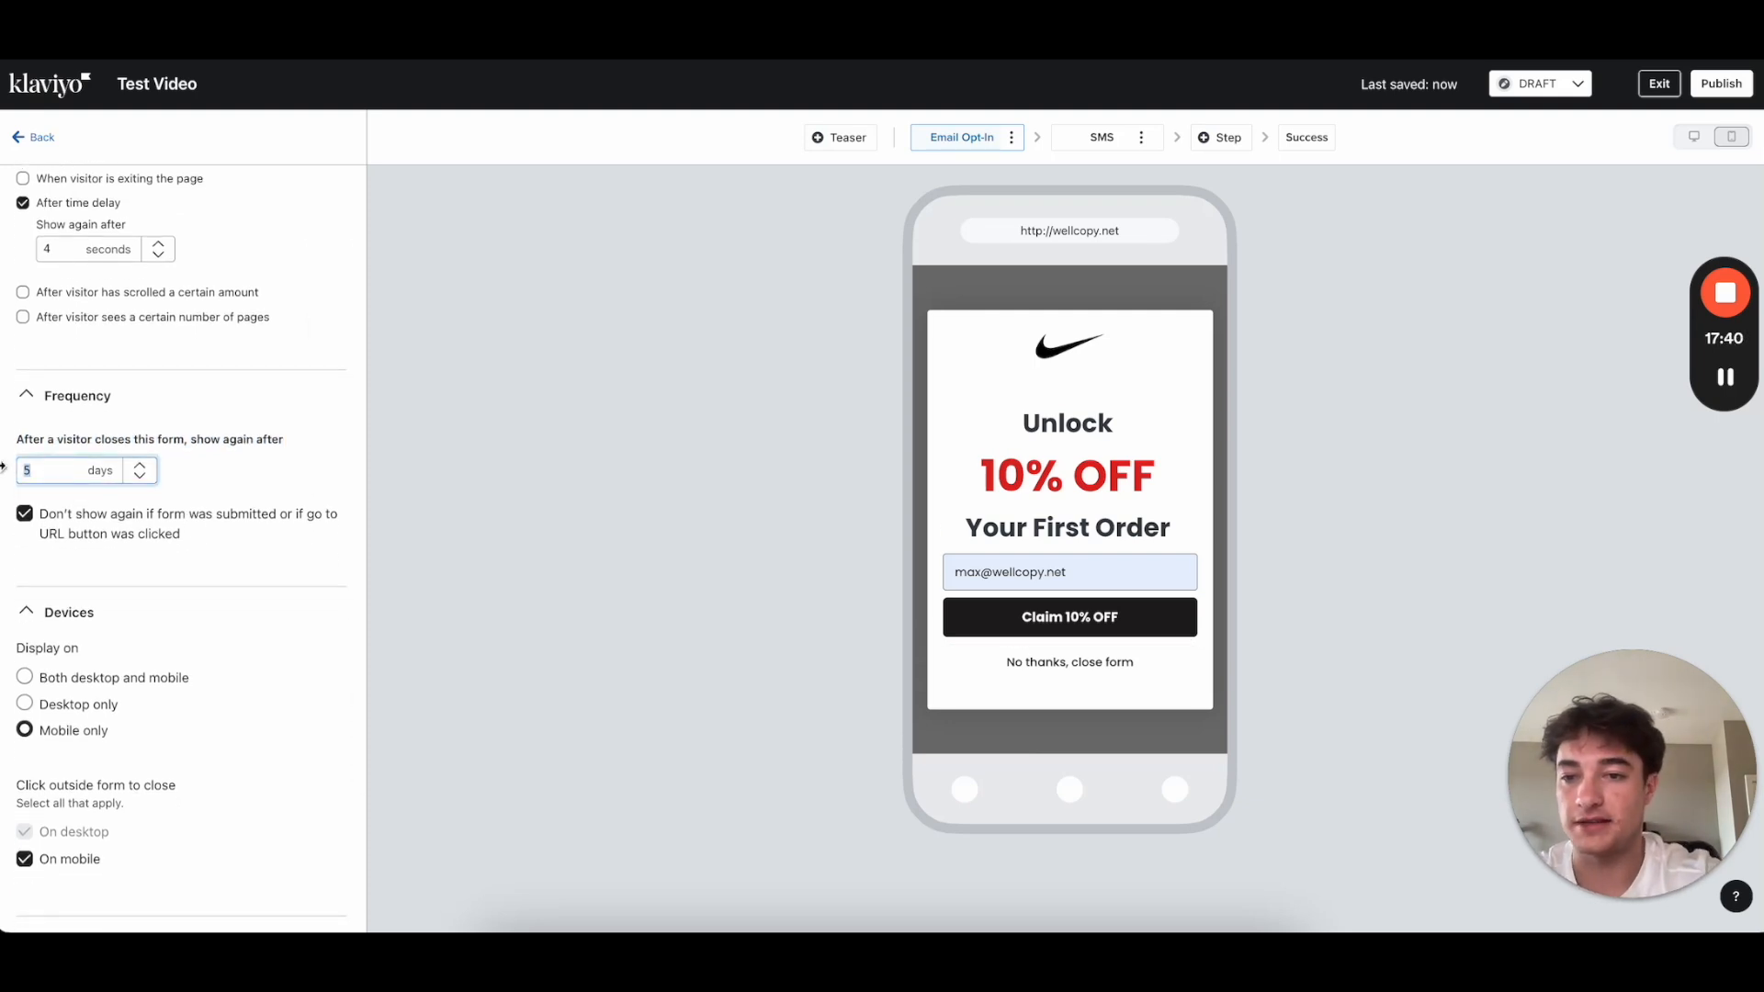
scroll(175, 574, down, 2)
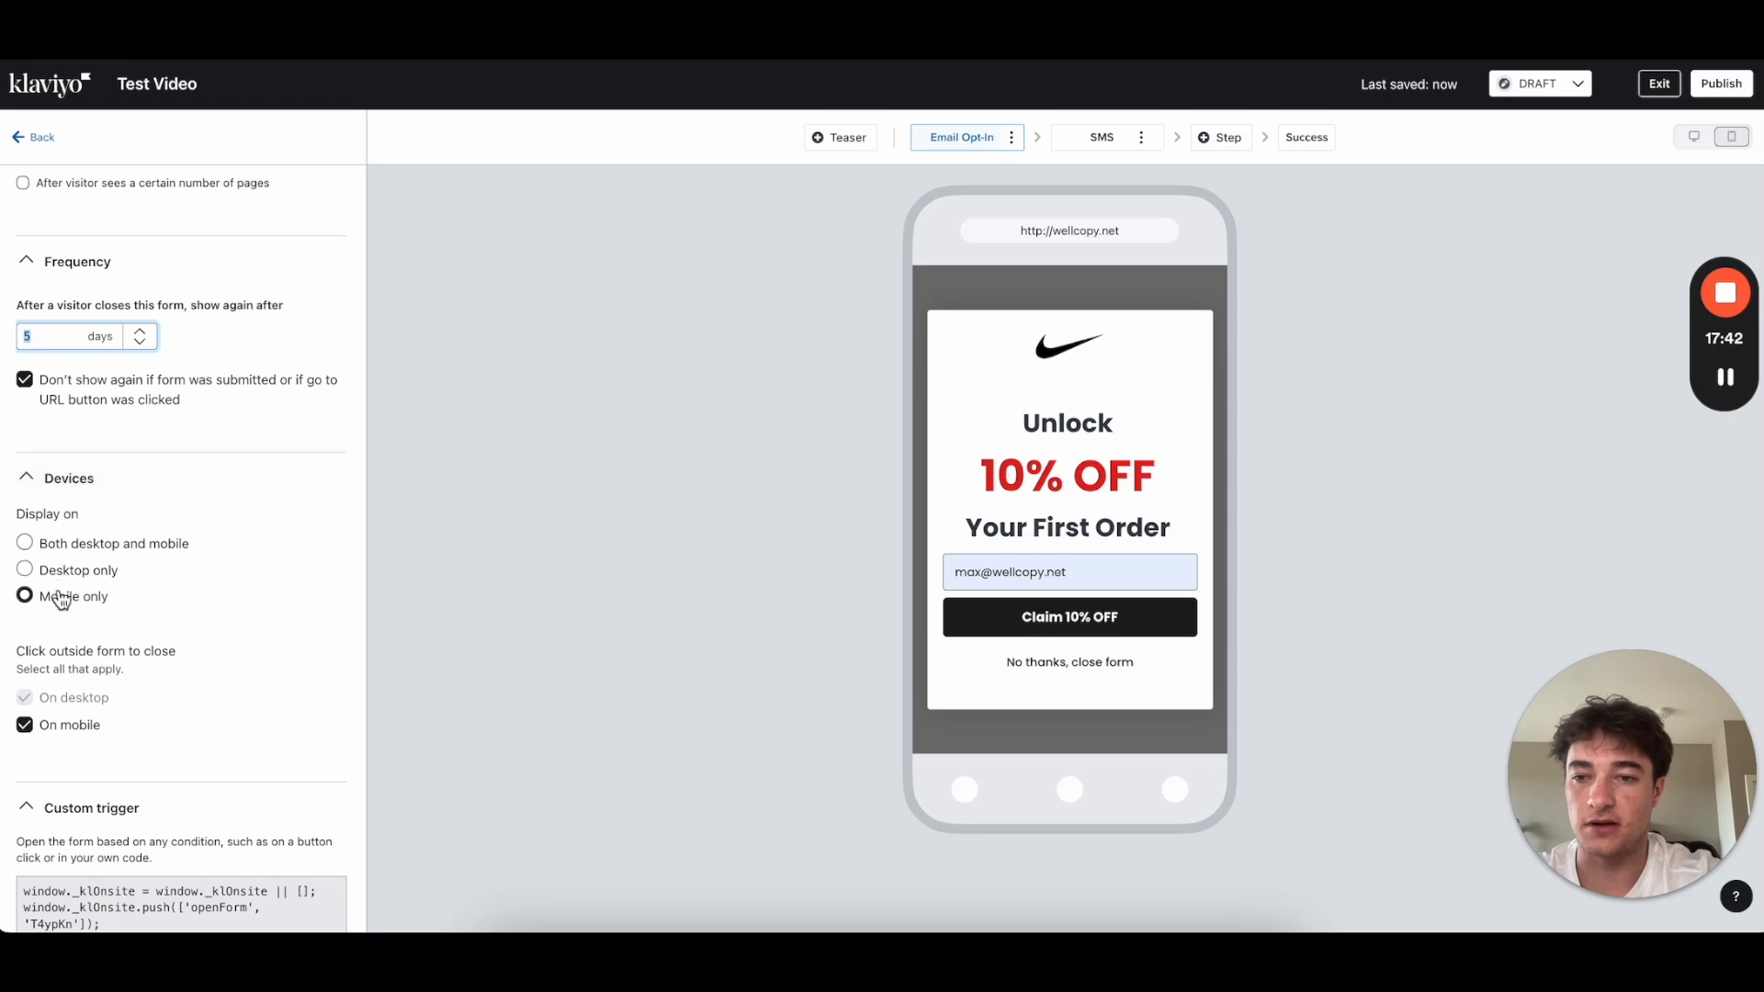
scroll(61, 599, down, 1)
click(41, 139)
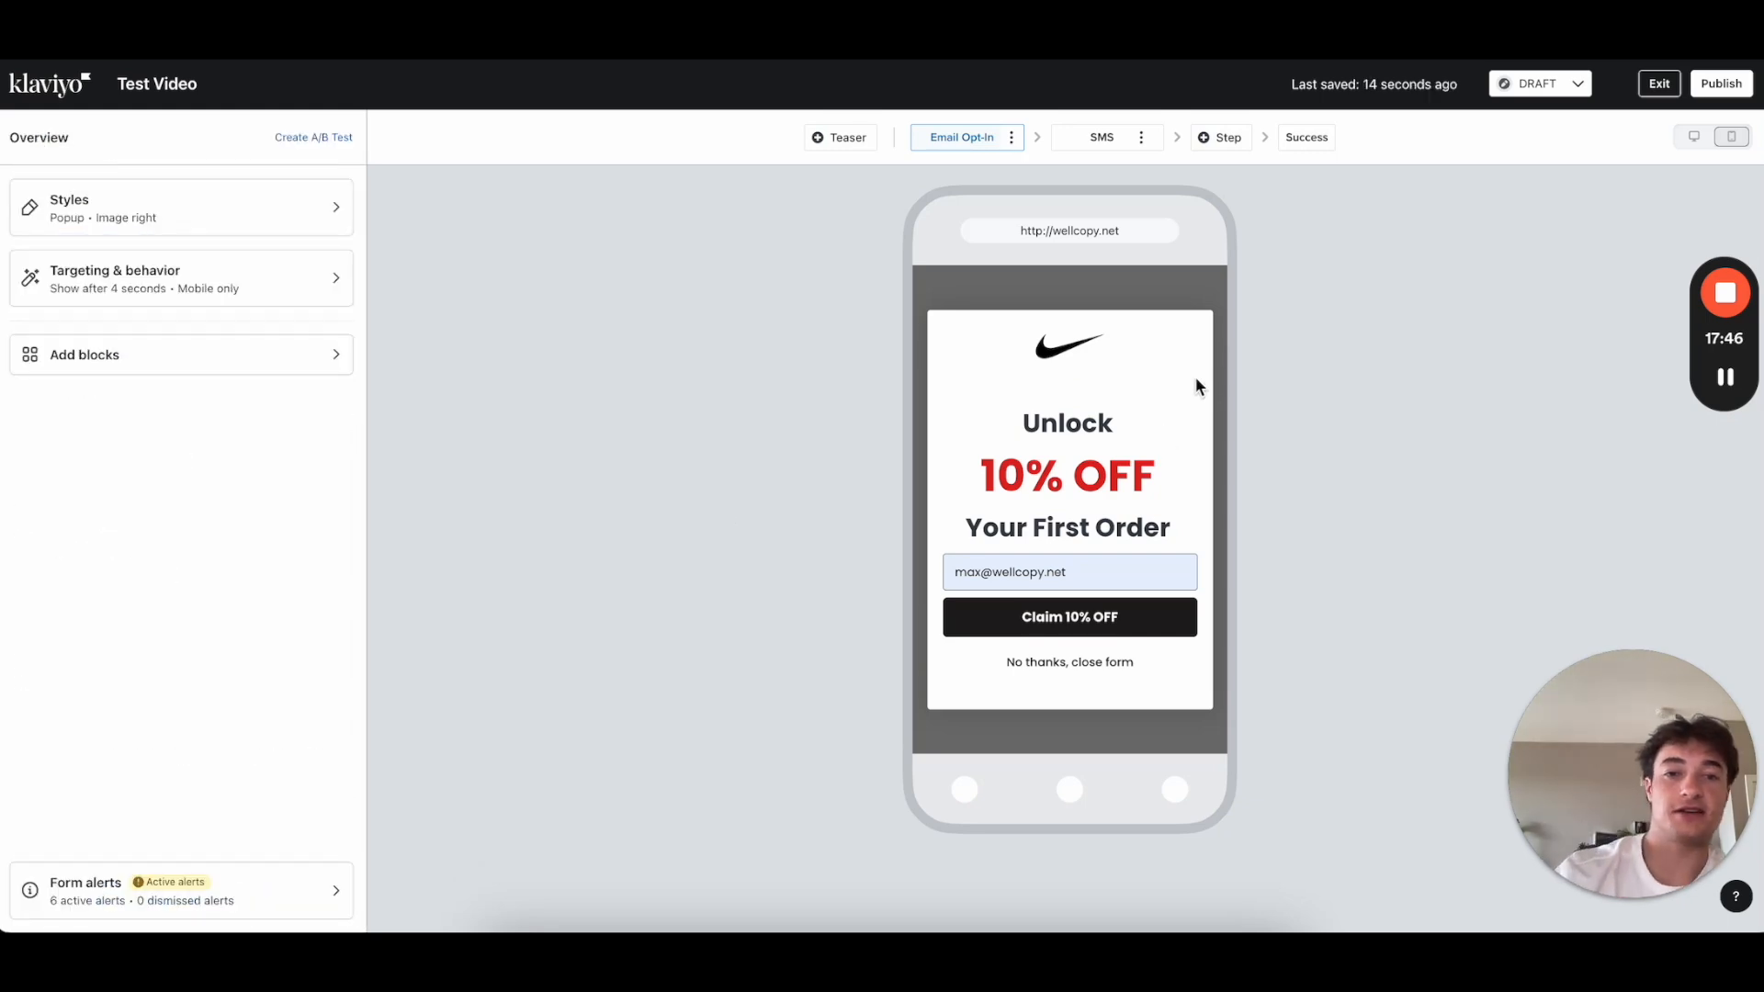
Step: Give the Nike logo 40 px bottom padding
click(1084, 367)
click(261, 538)
click(221, 781)
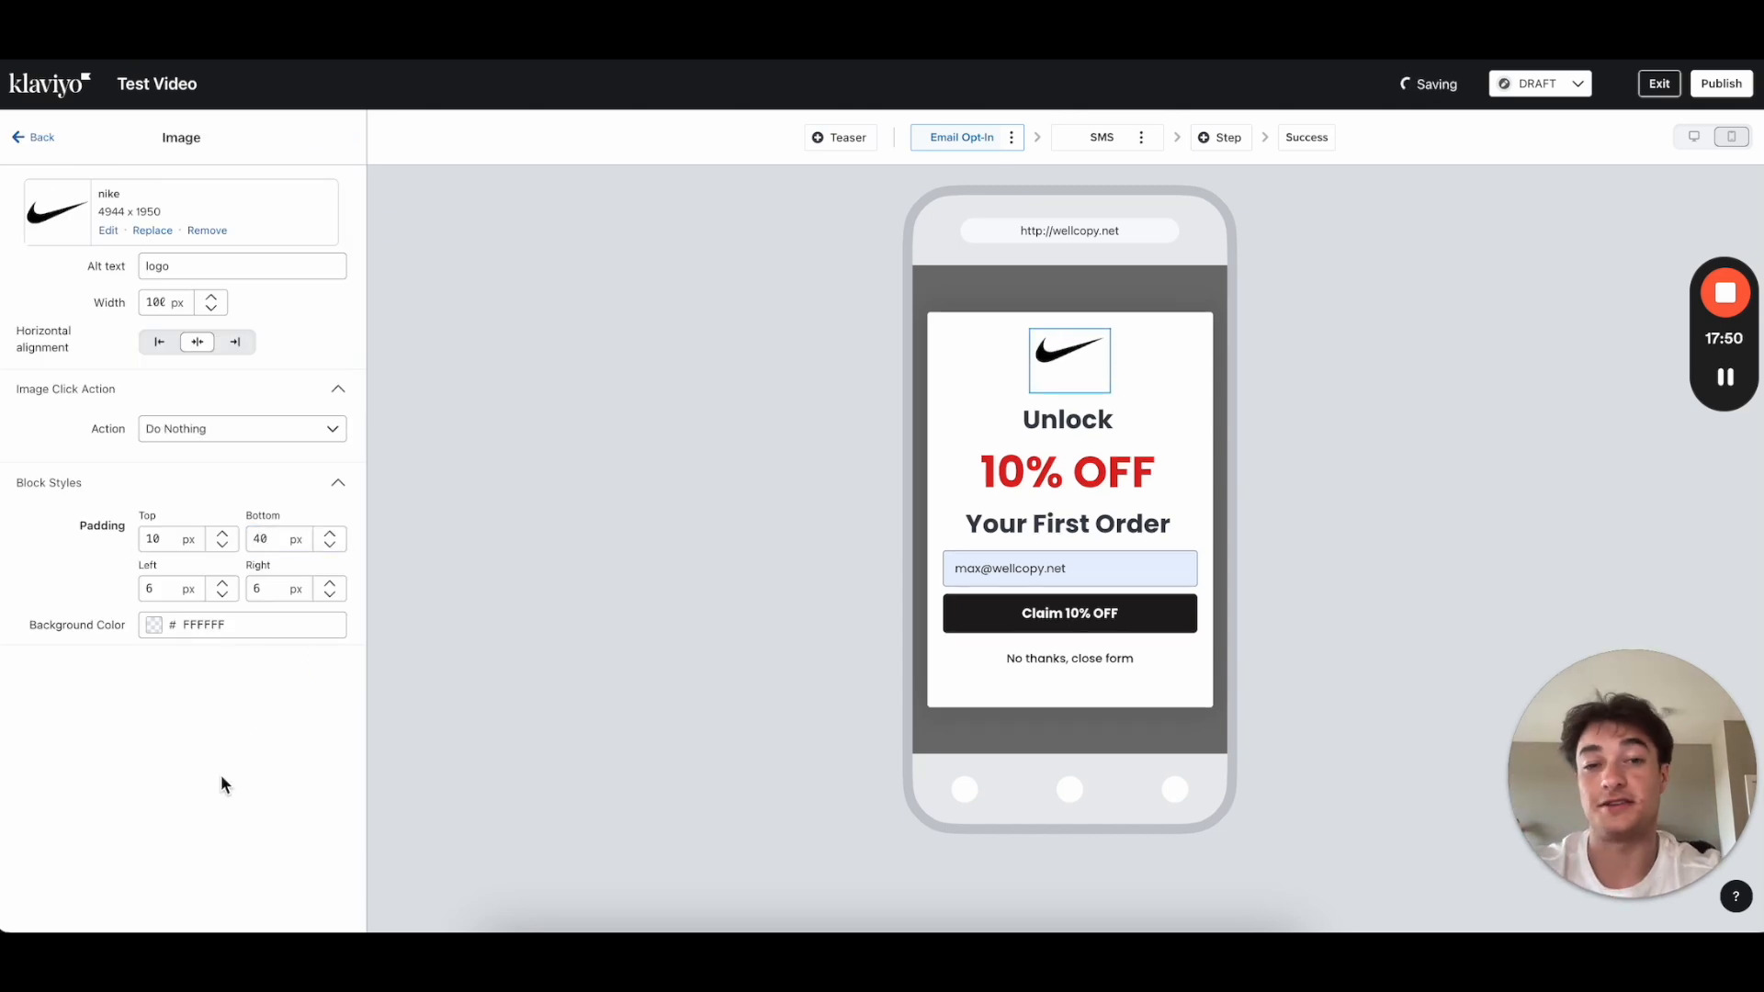
click(43, 137)
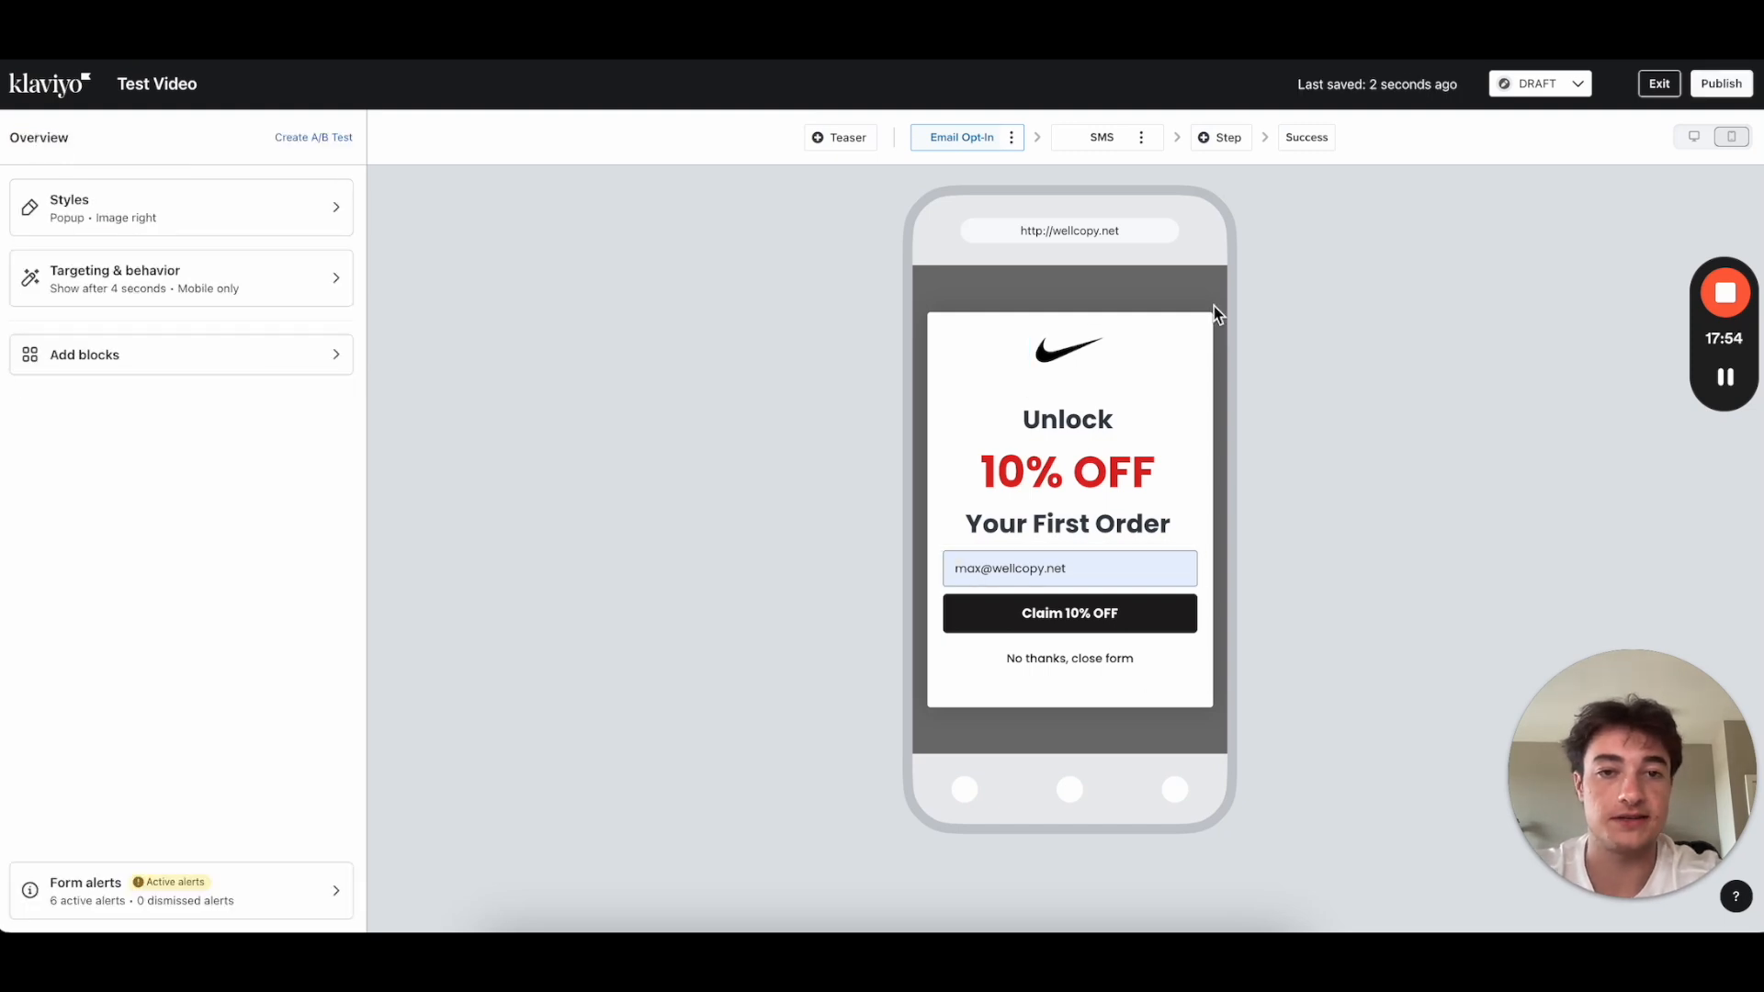
Step: Open the block palette and close it without adding anything
click(130, 365)
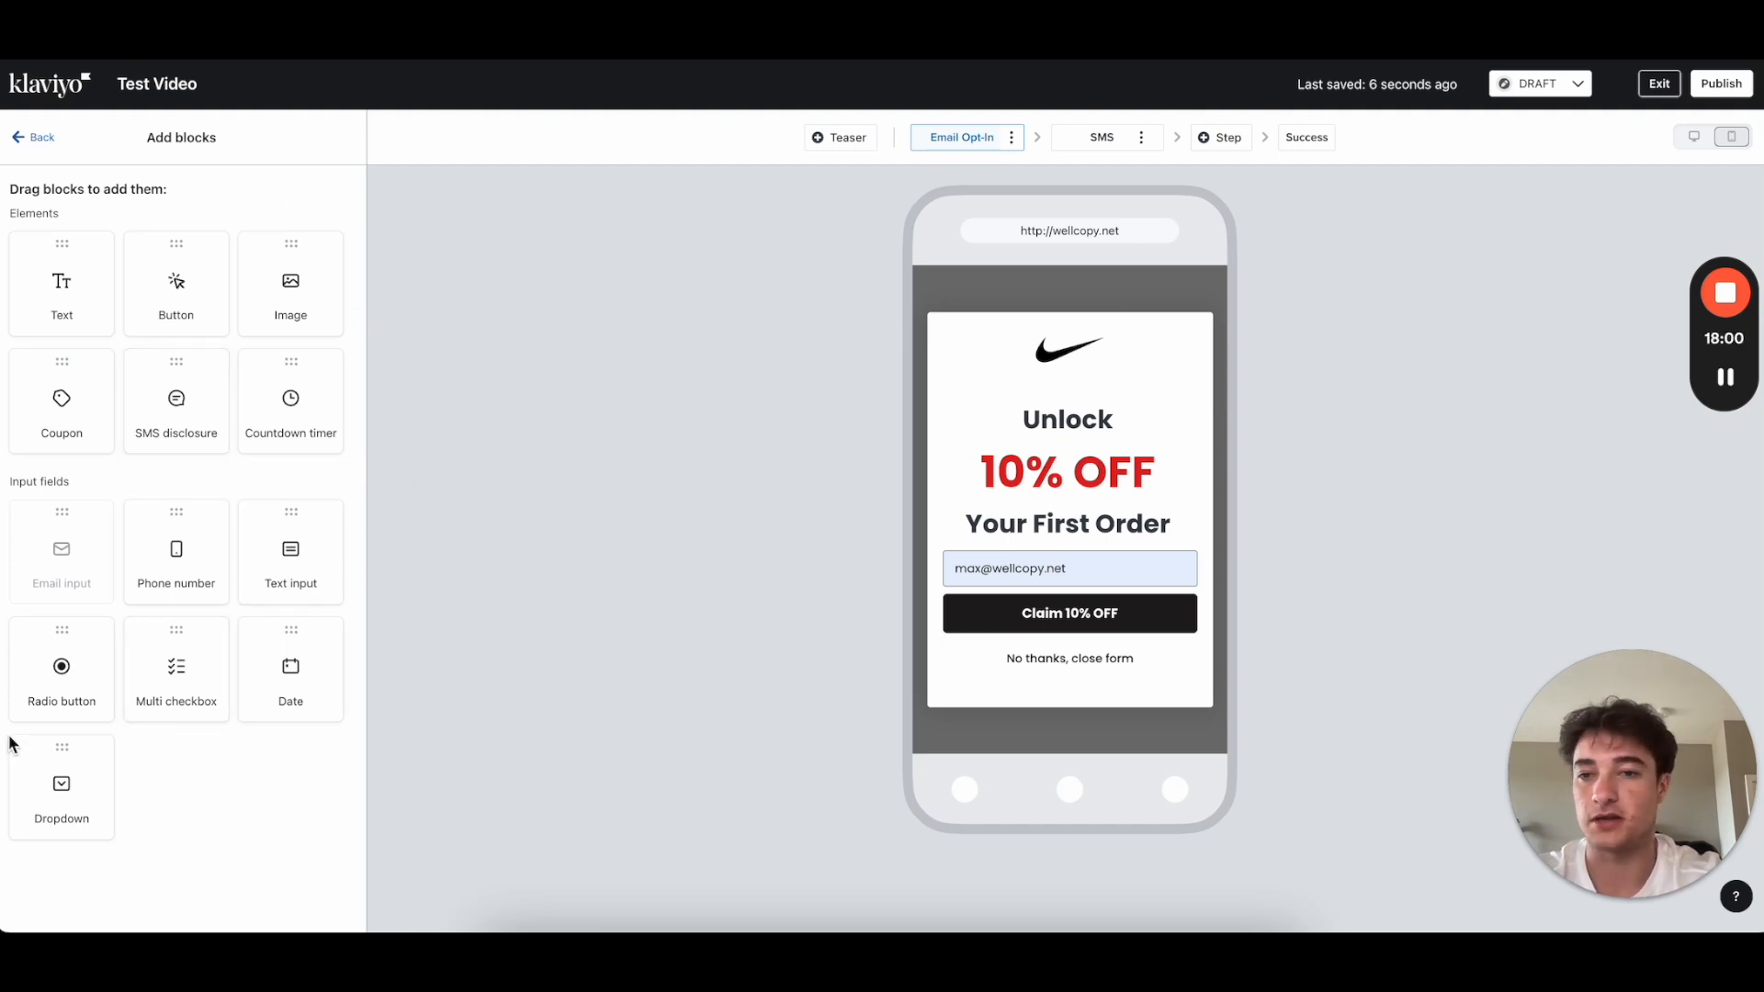
click(34, 138)
mouse_move(1743, 299)
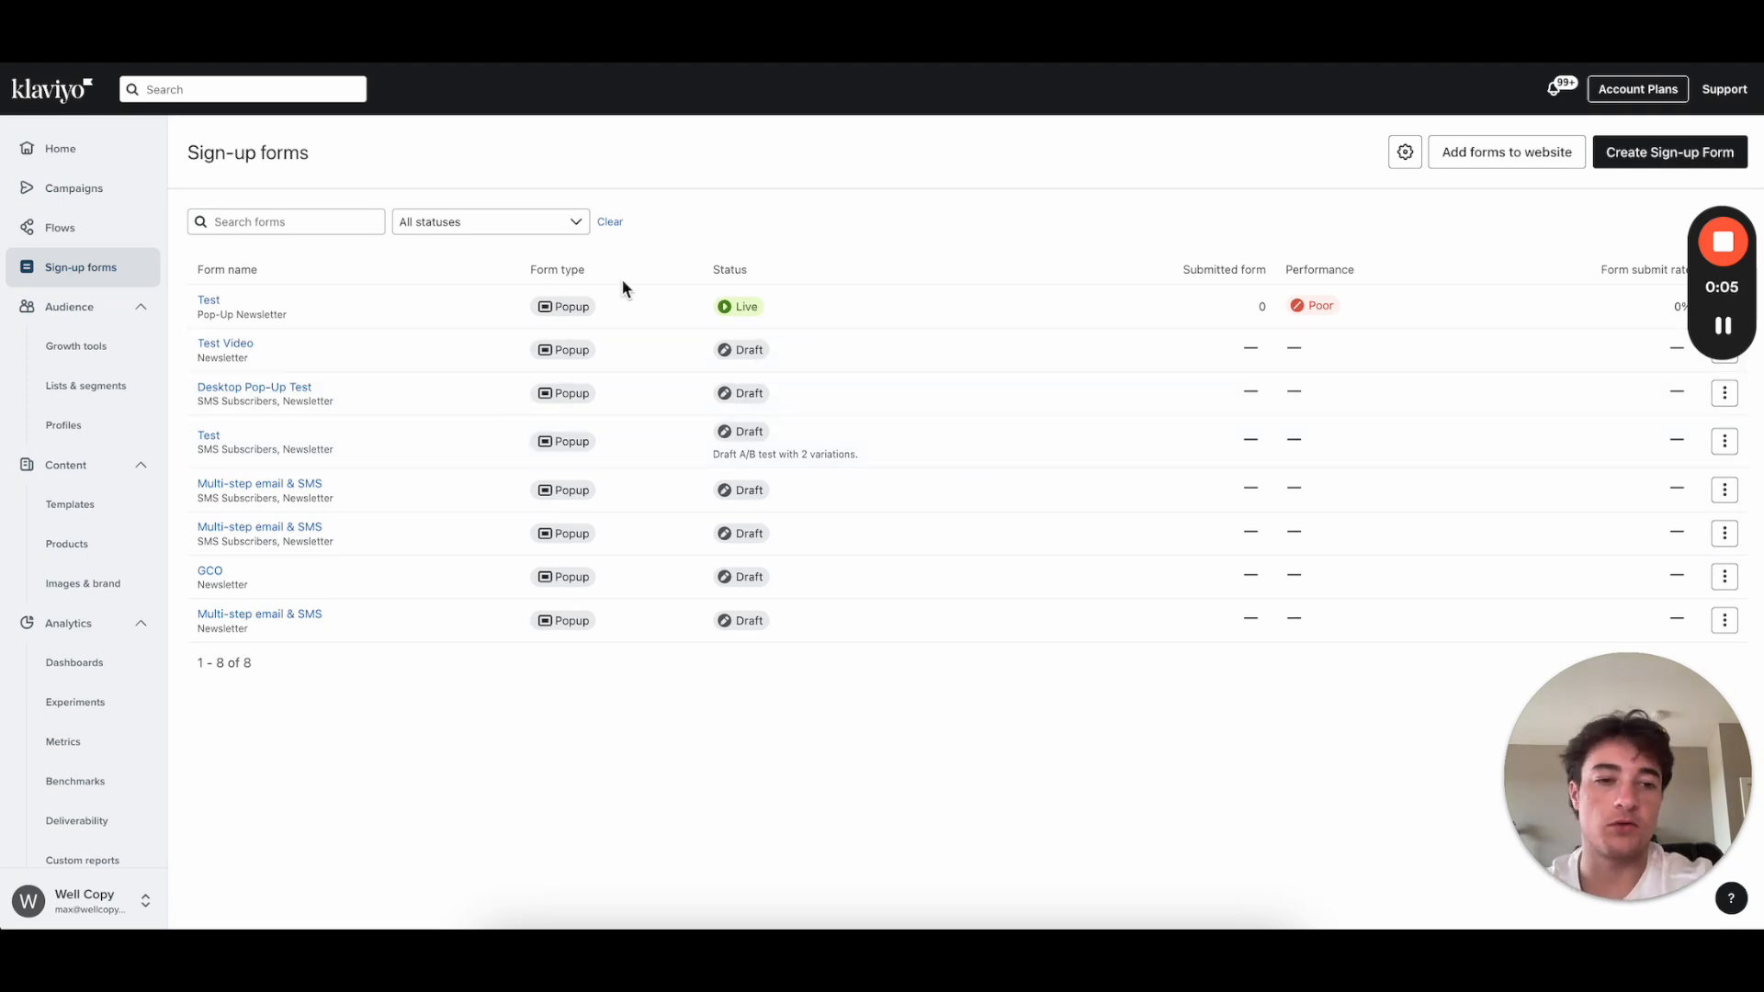
click(241, 347)
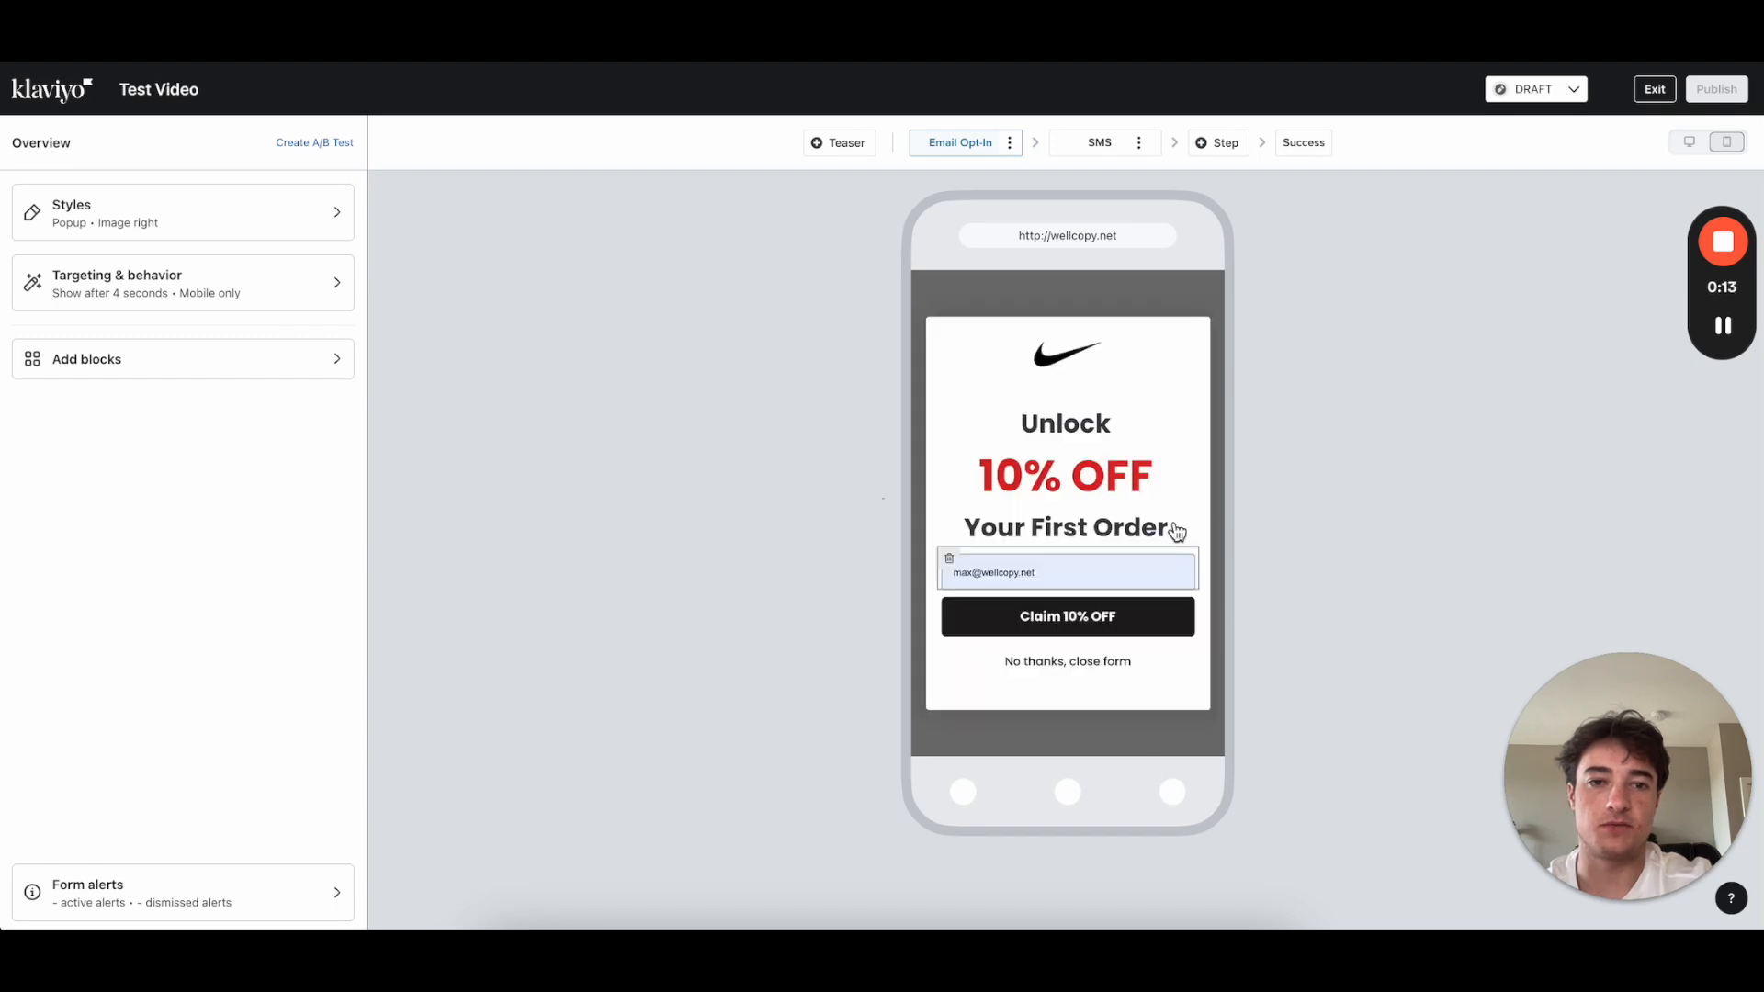
click(1066, 144)
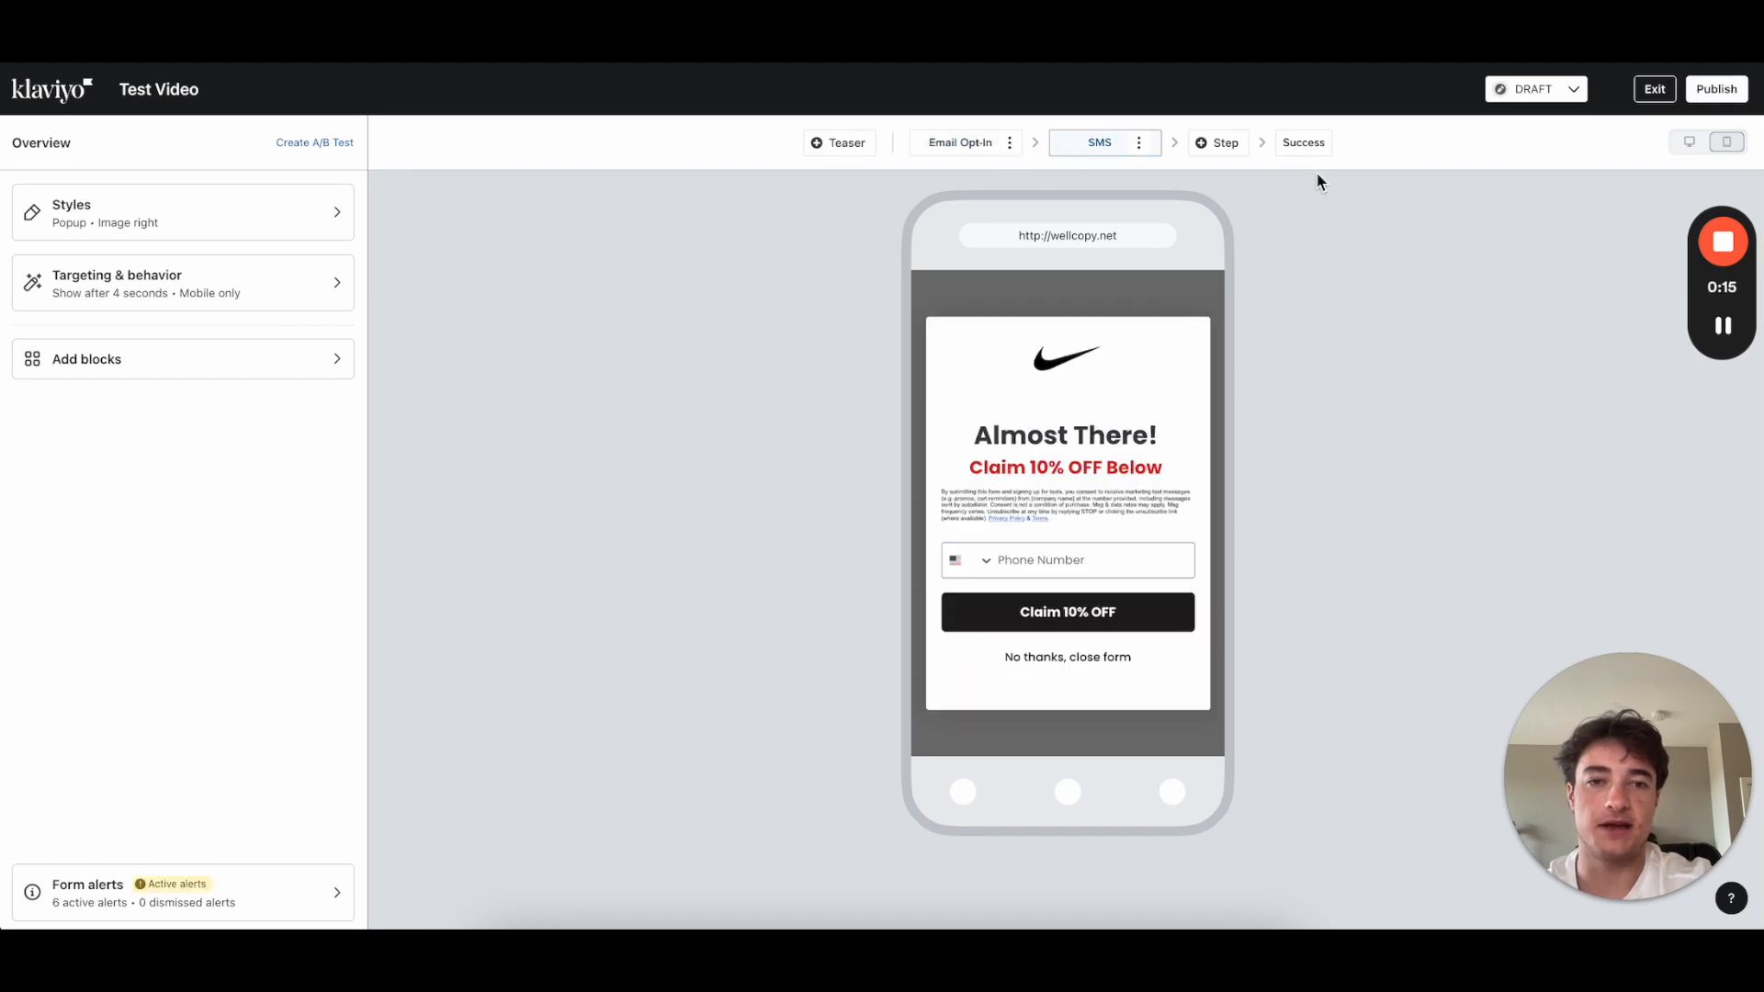
click(1300, 147)
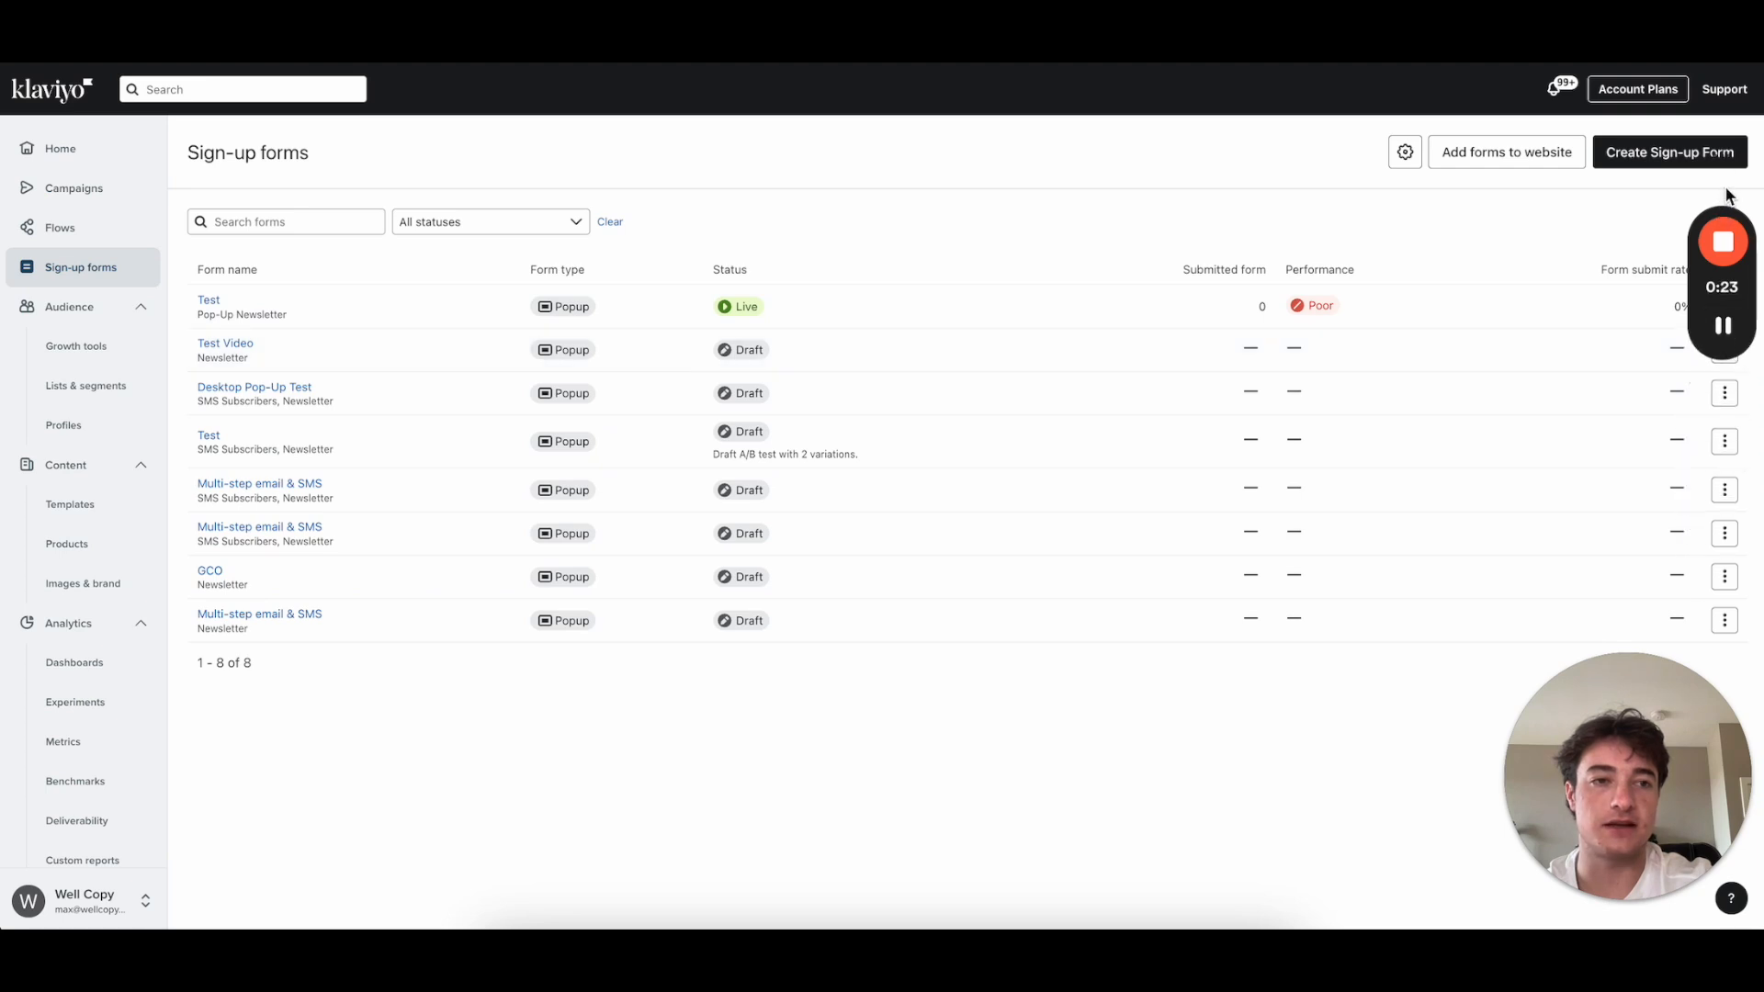
Step: Clone the Test Video form as 'Test Video - Desktop' and open the new draft copy
drag(1720, 214, 1736, 427)
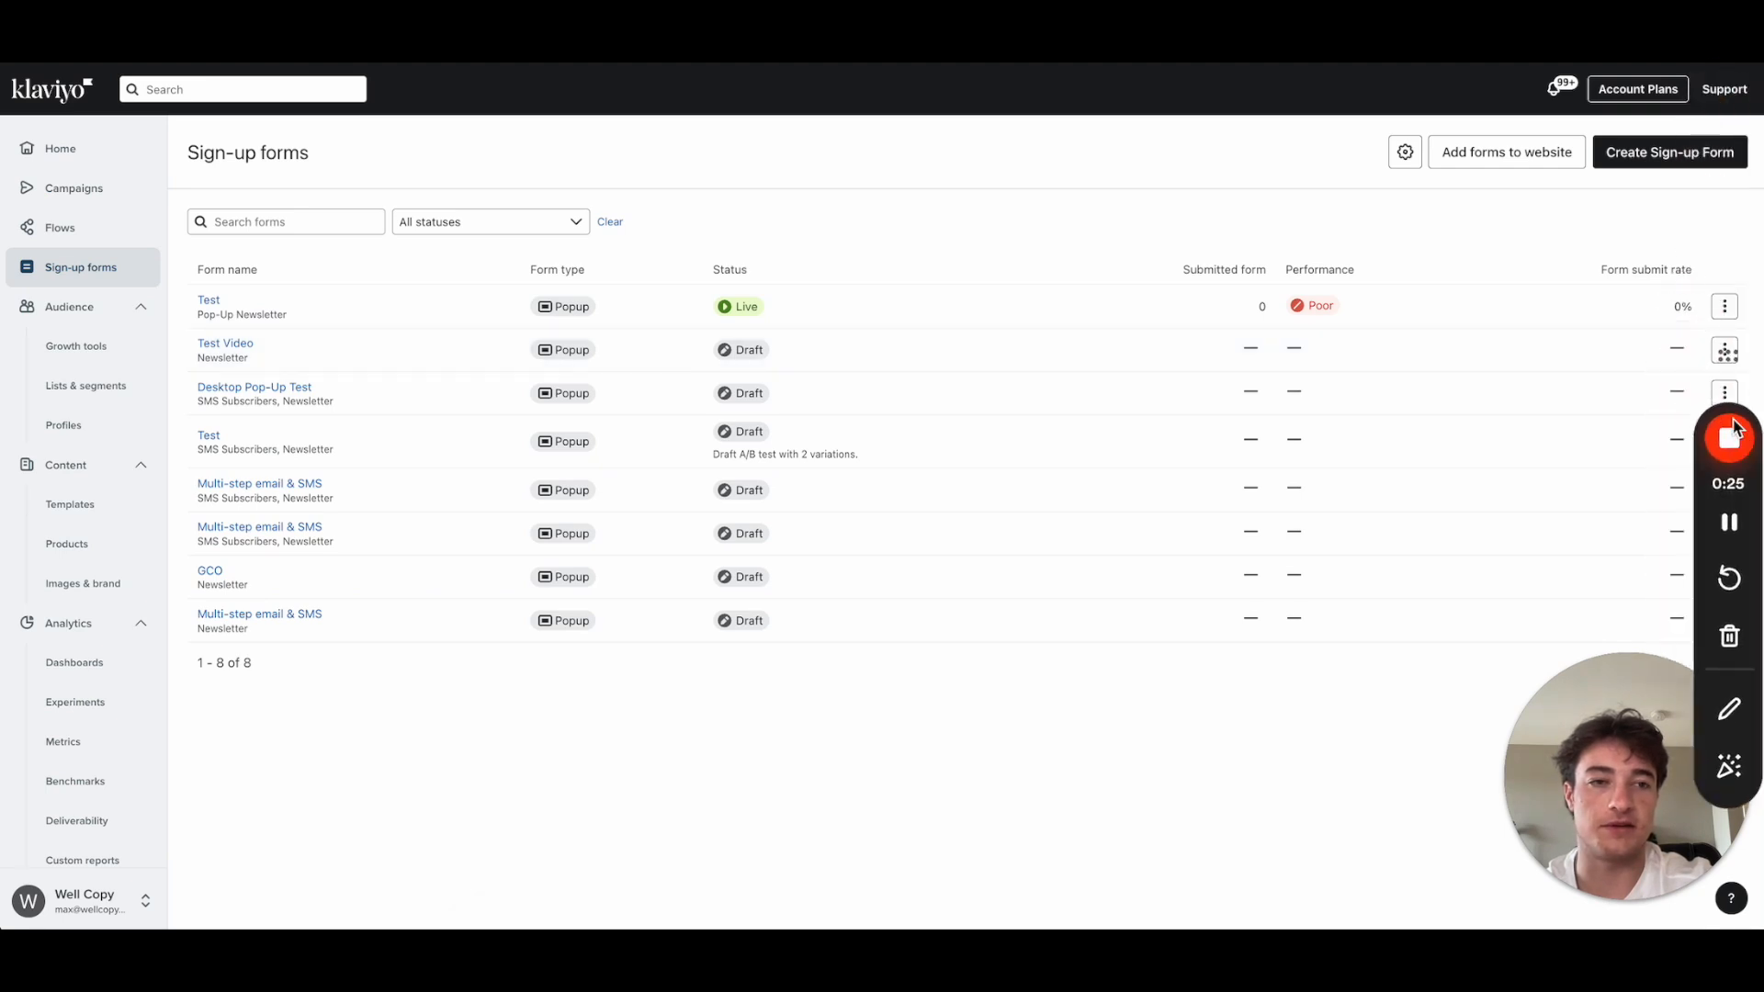
click(1725, 354)
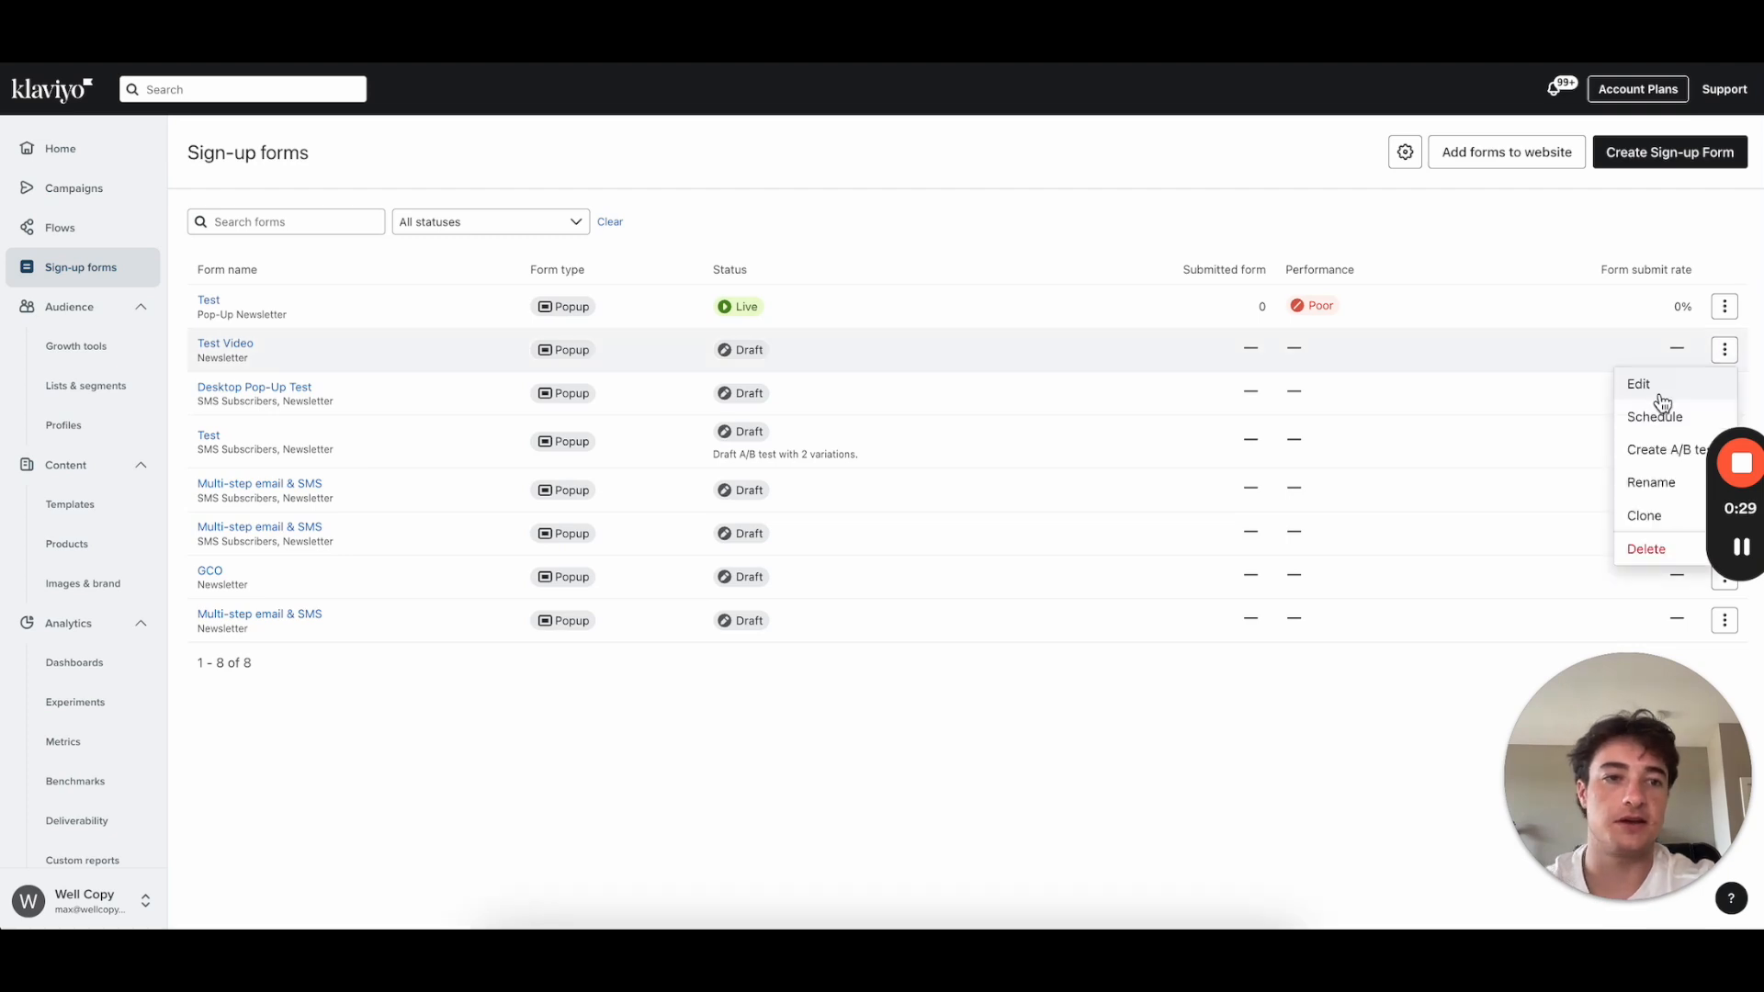
click(1645, 515)
drag(780, 334, 533, 343)
text(Test Video - Desktop)
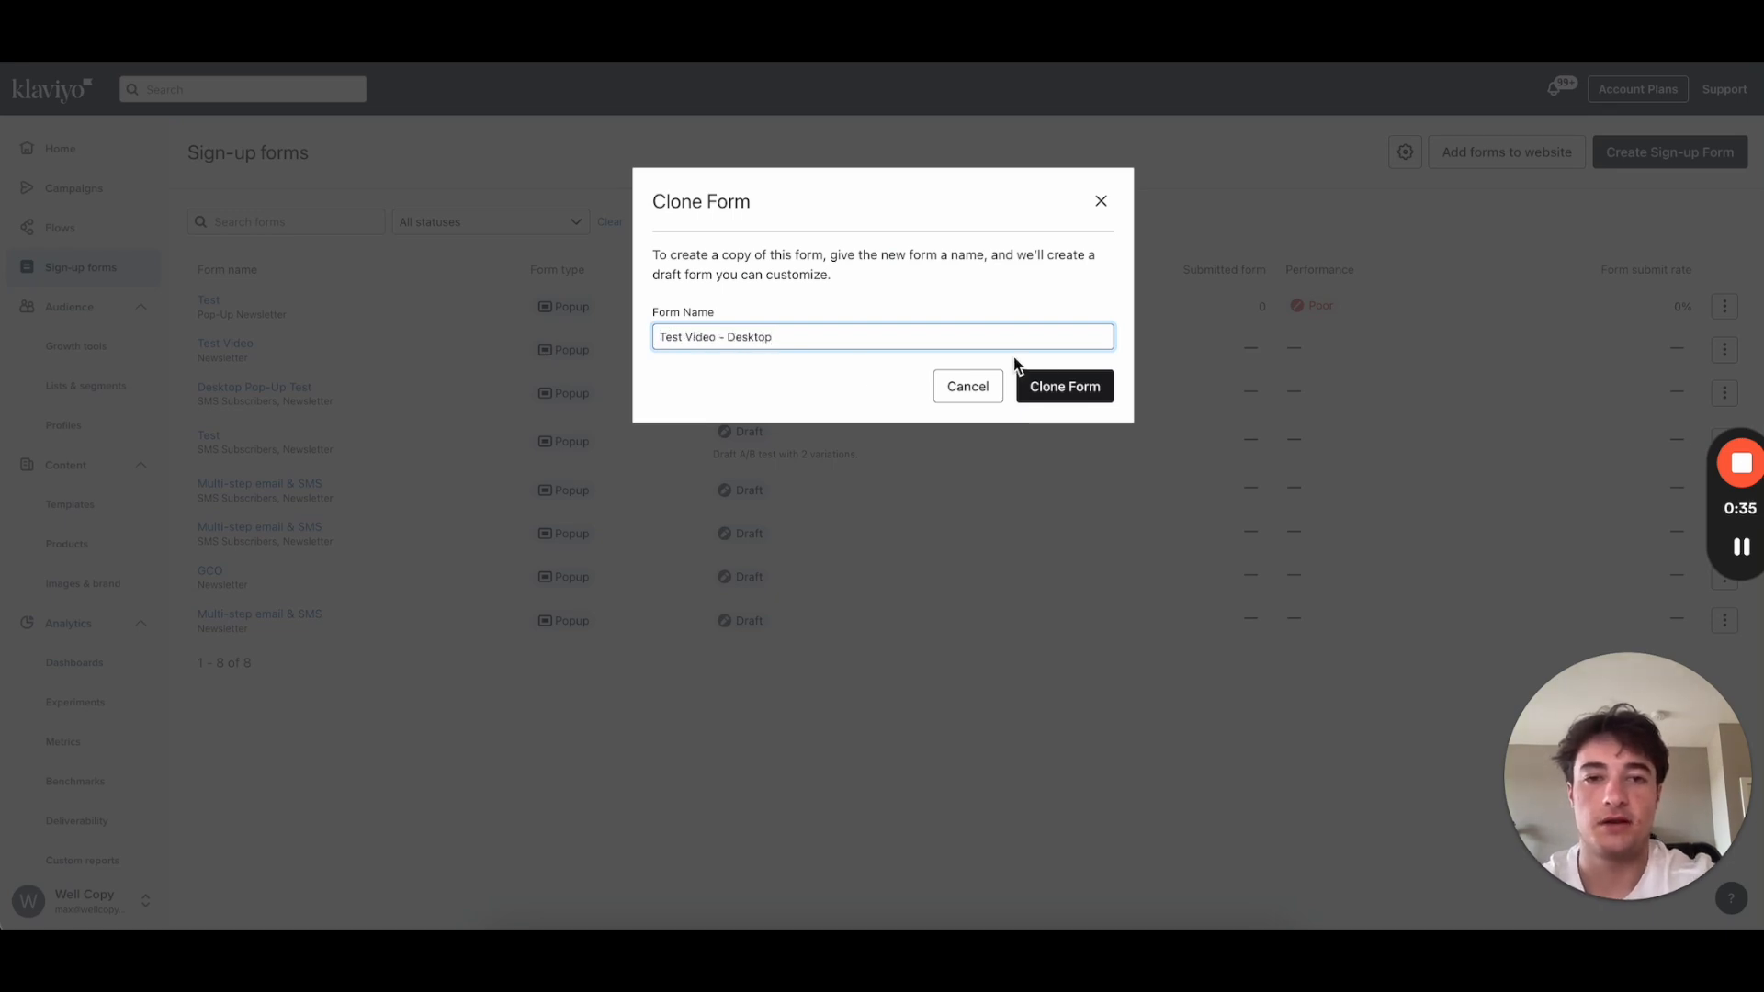
click(1063, 387)
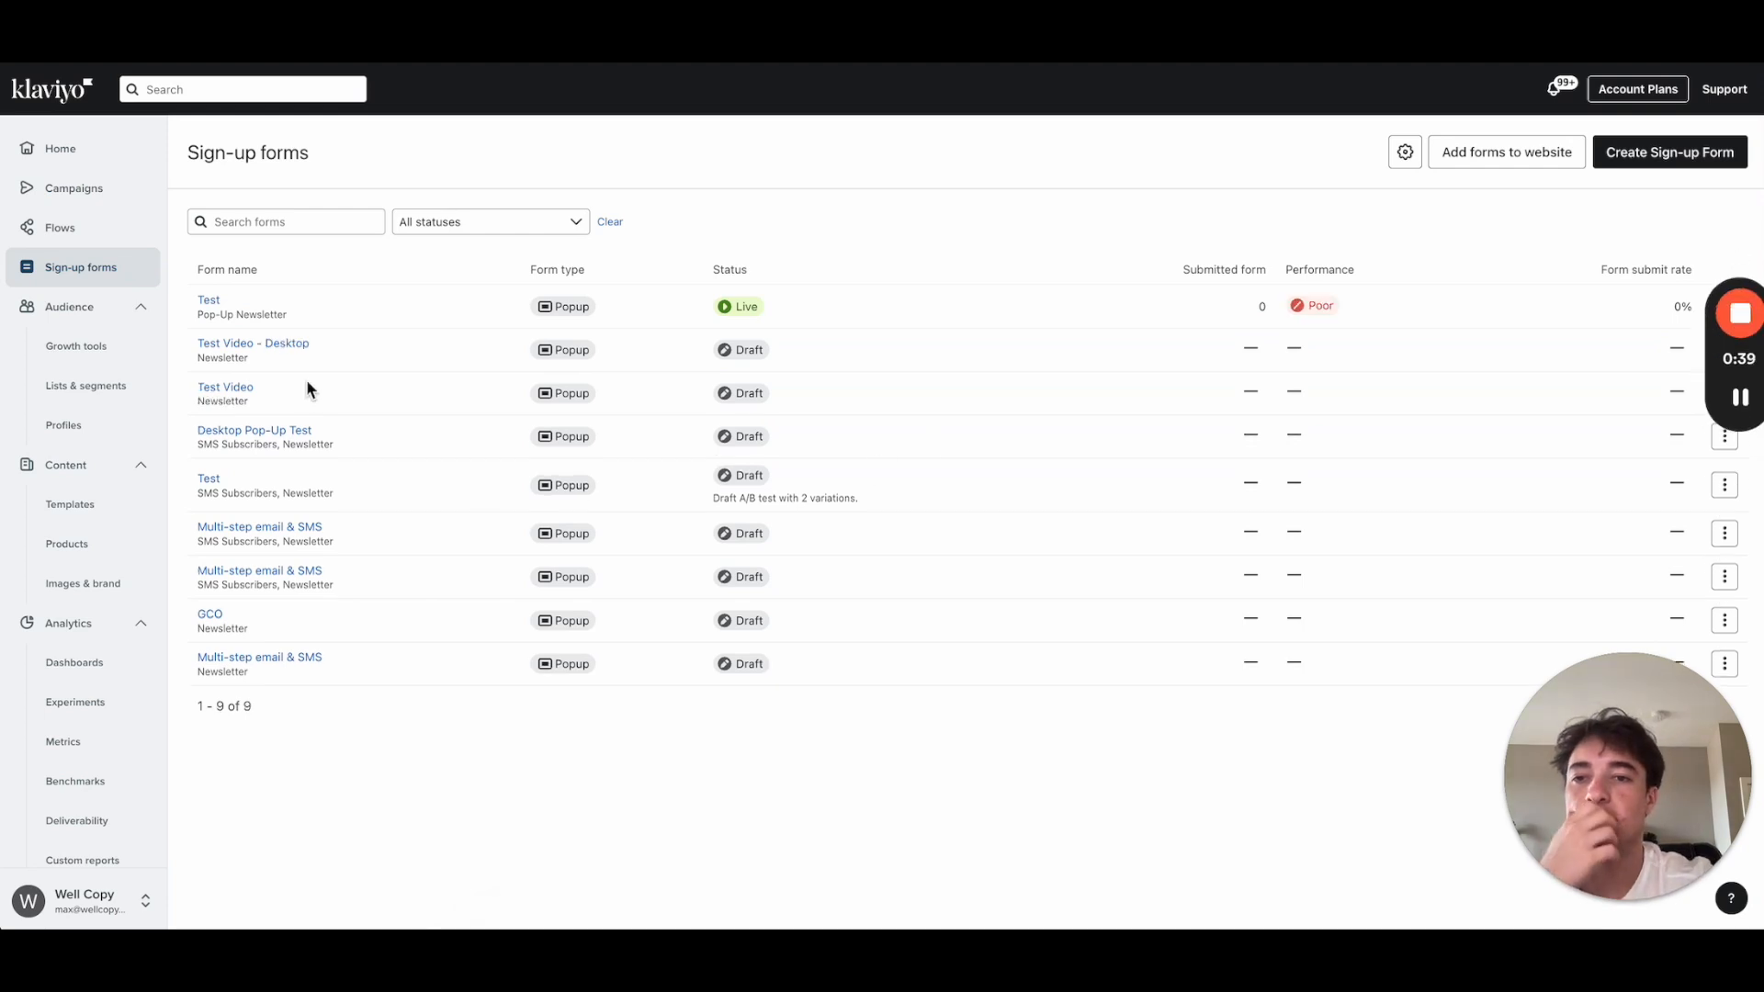
click(267, 353)
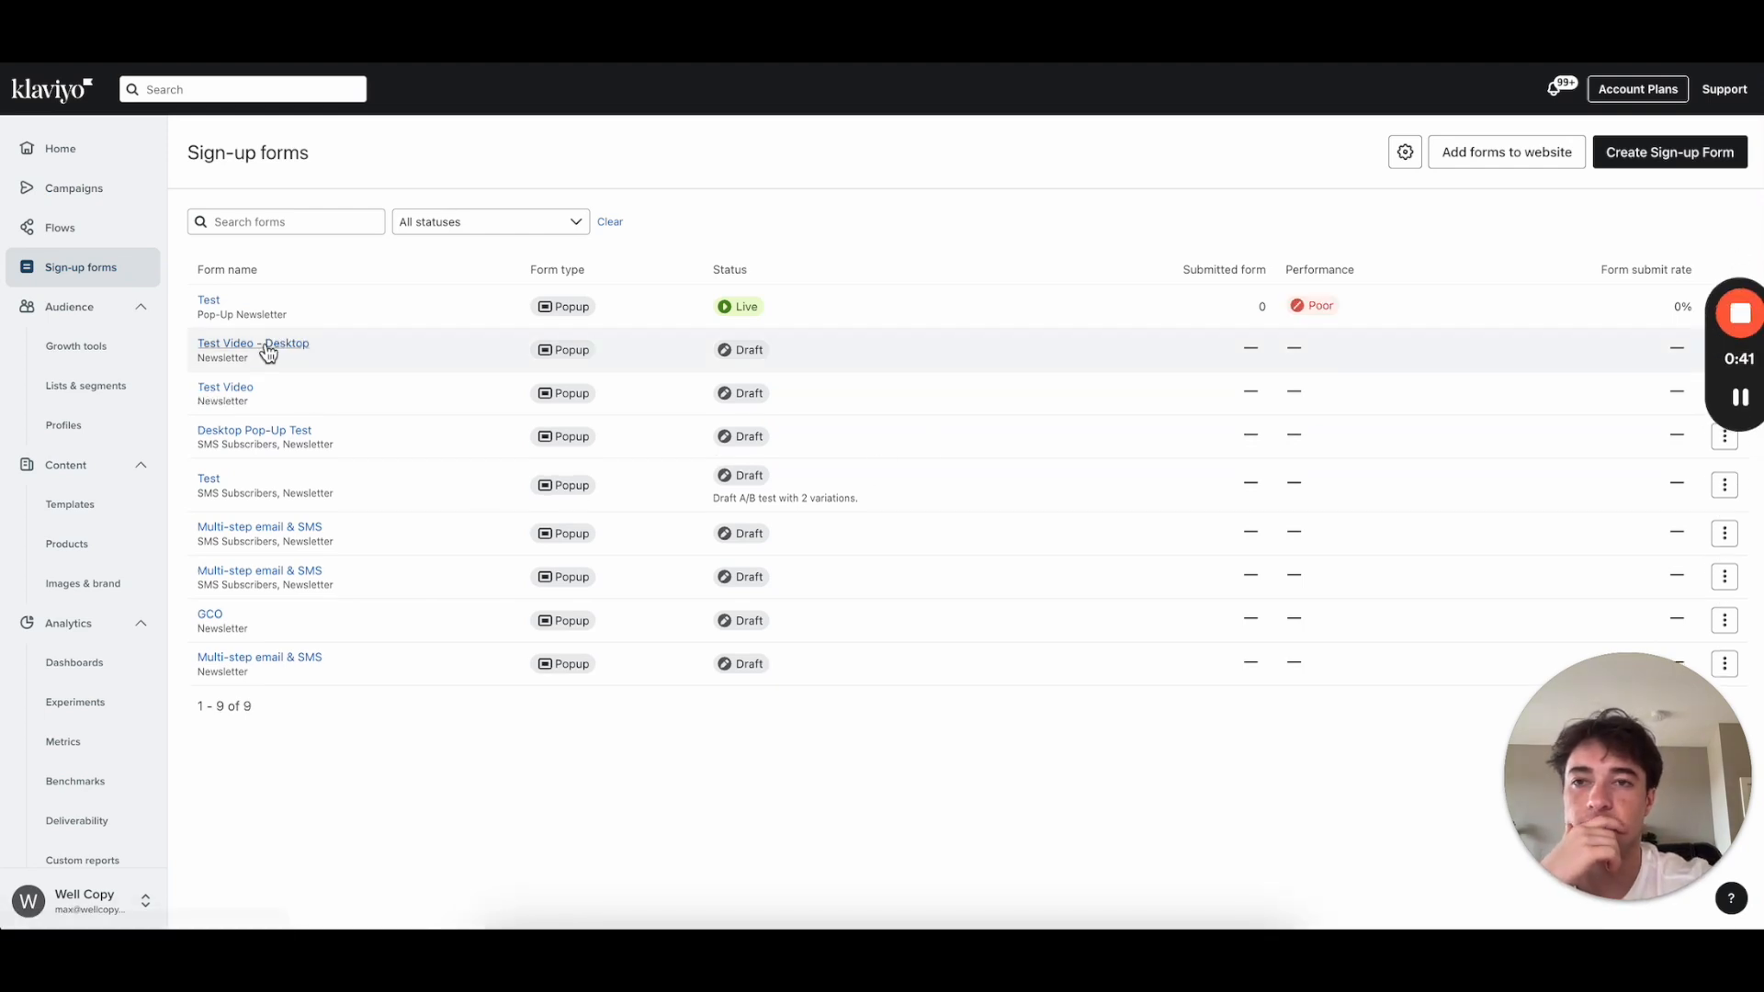
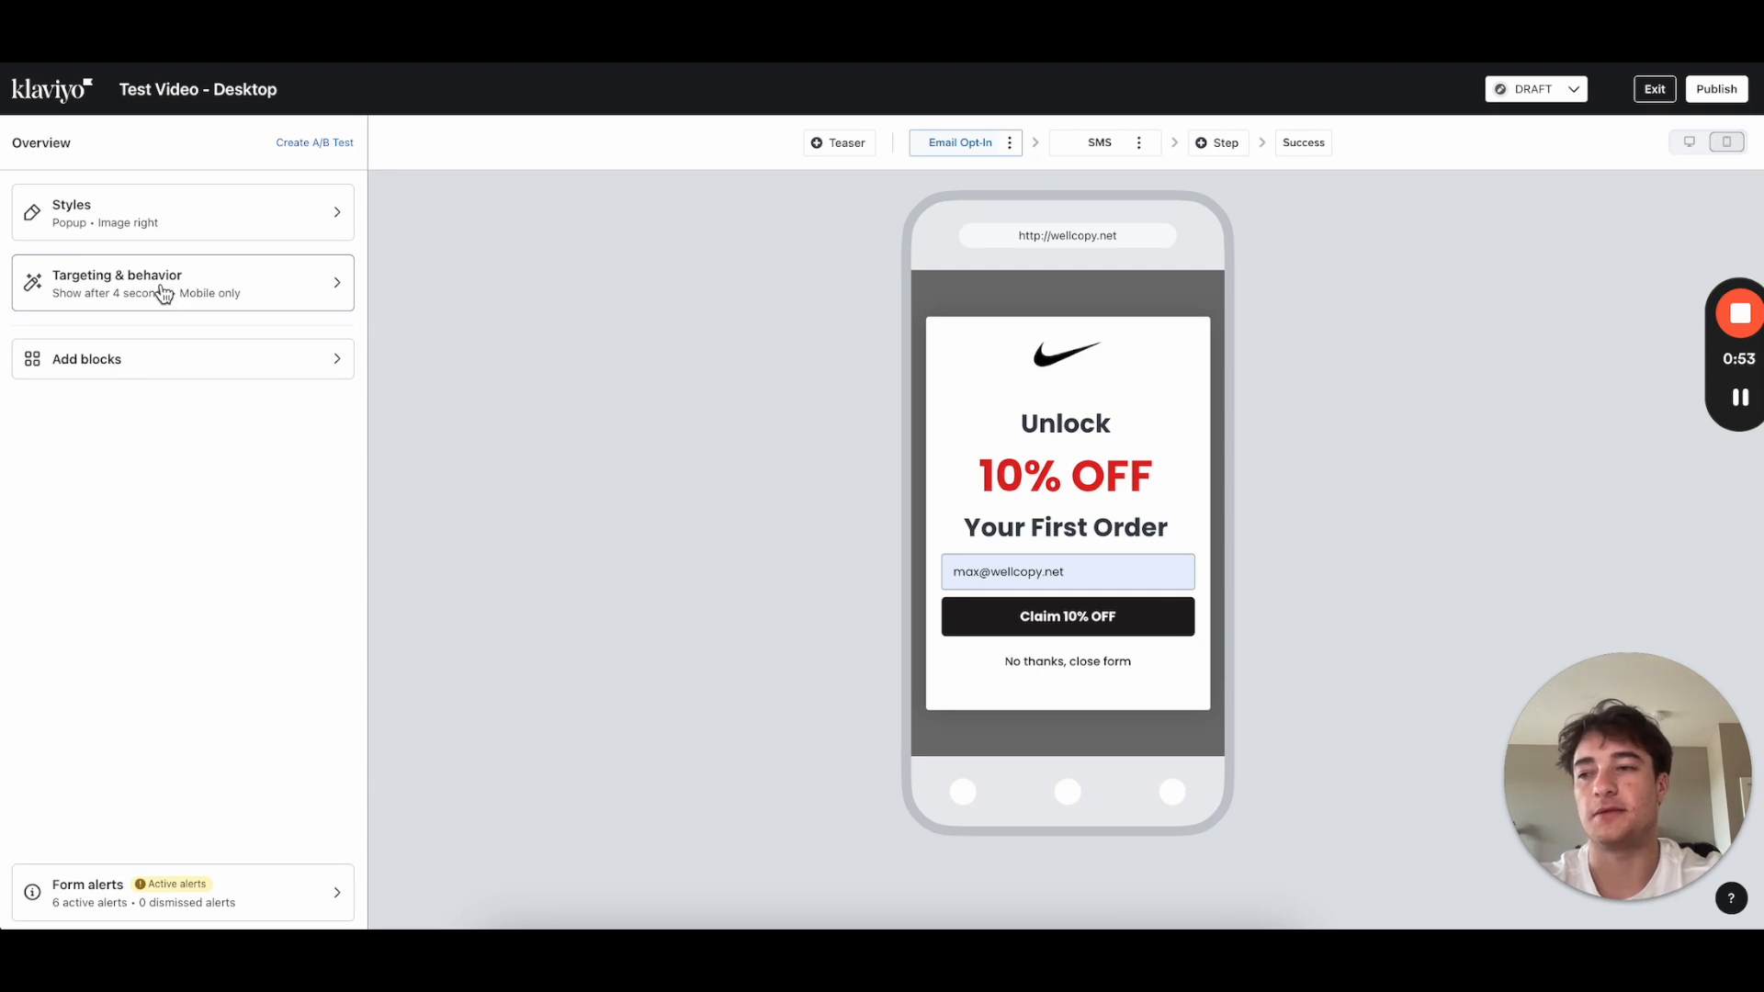
Step: In Targeting & behavior, switch the popup's Devices setting from mobile only to Desktop only
click(163, 294)
scroll(155, 562, down, 5)
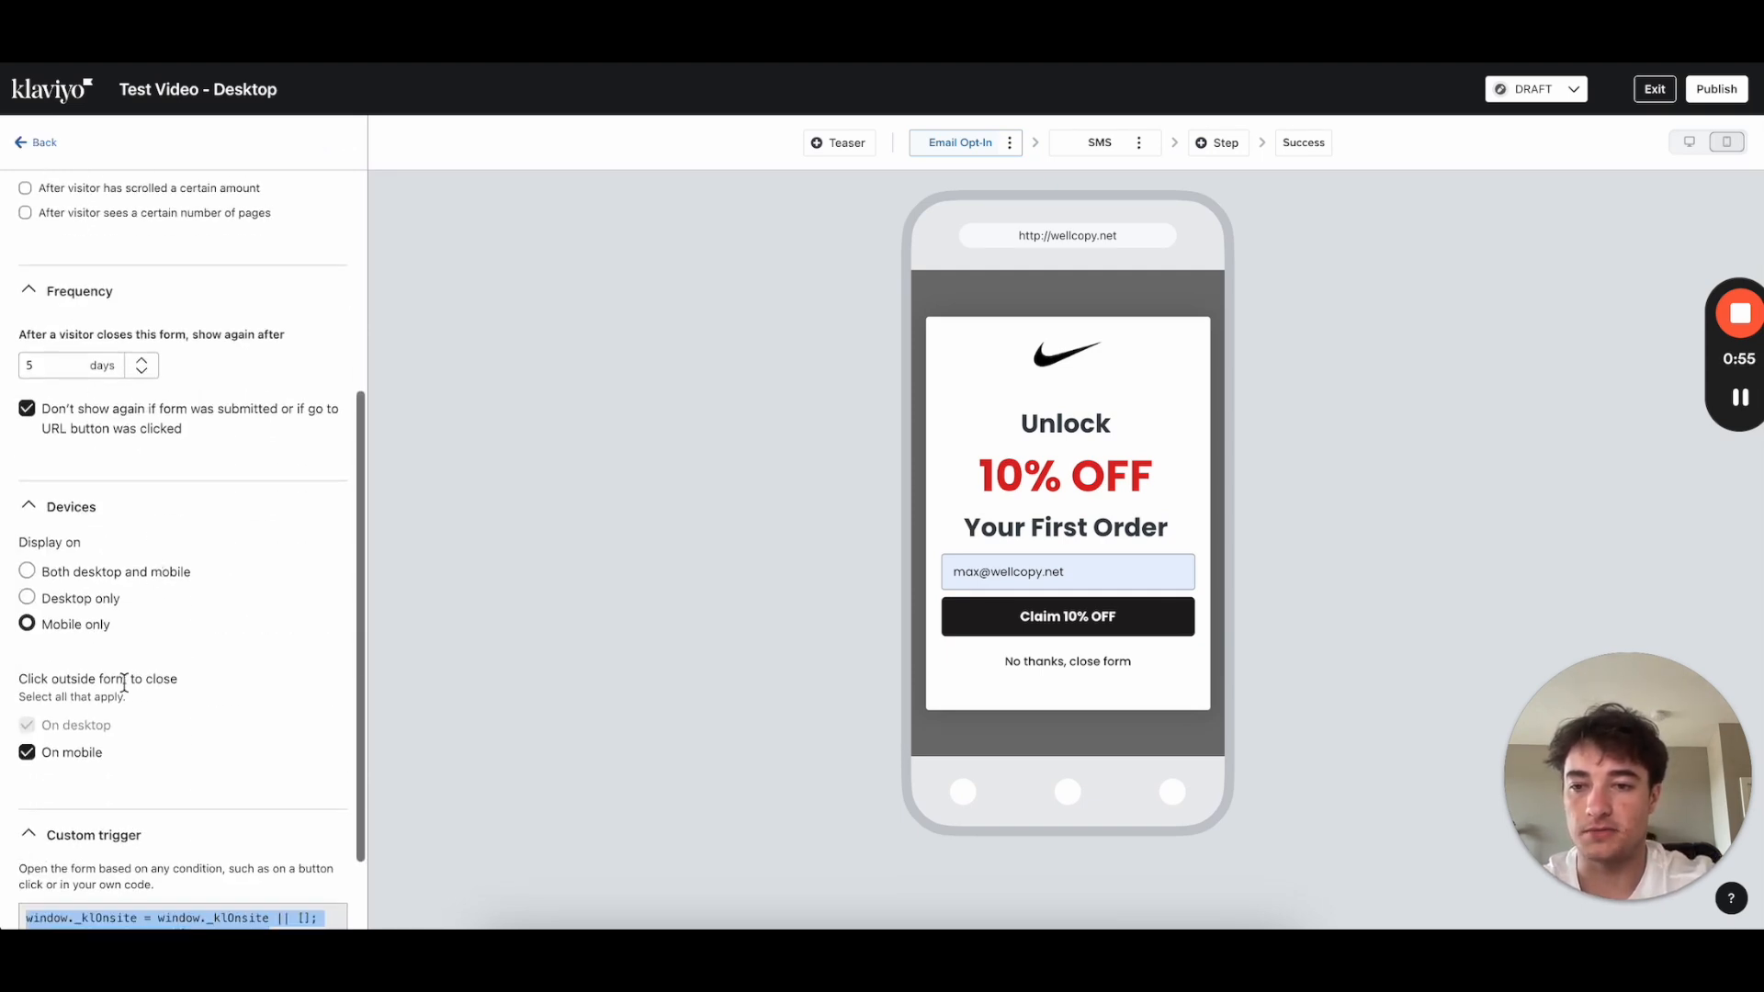
click(27, 752)
click(27, 753)
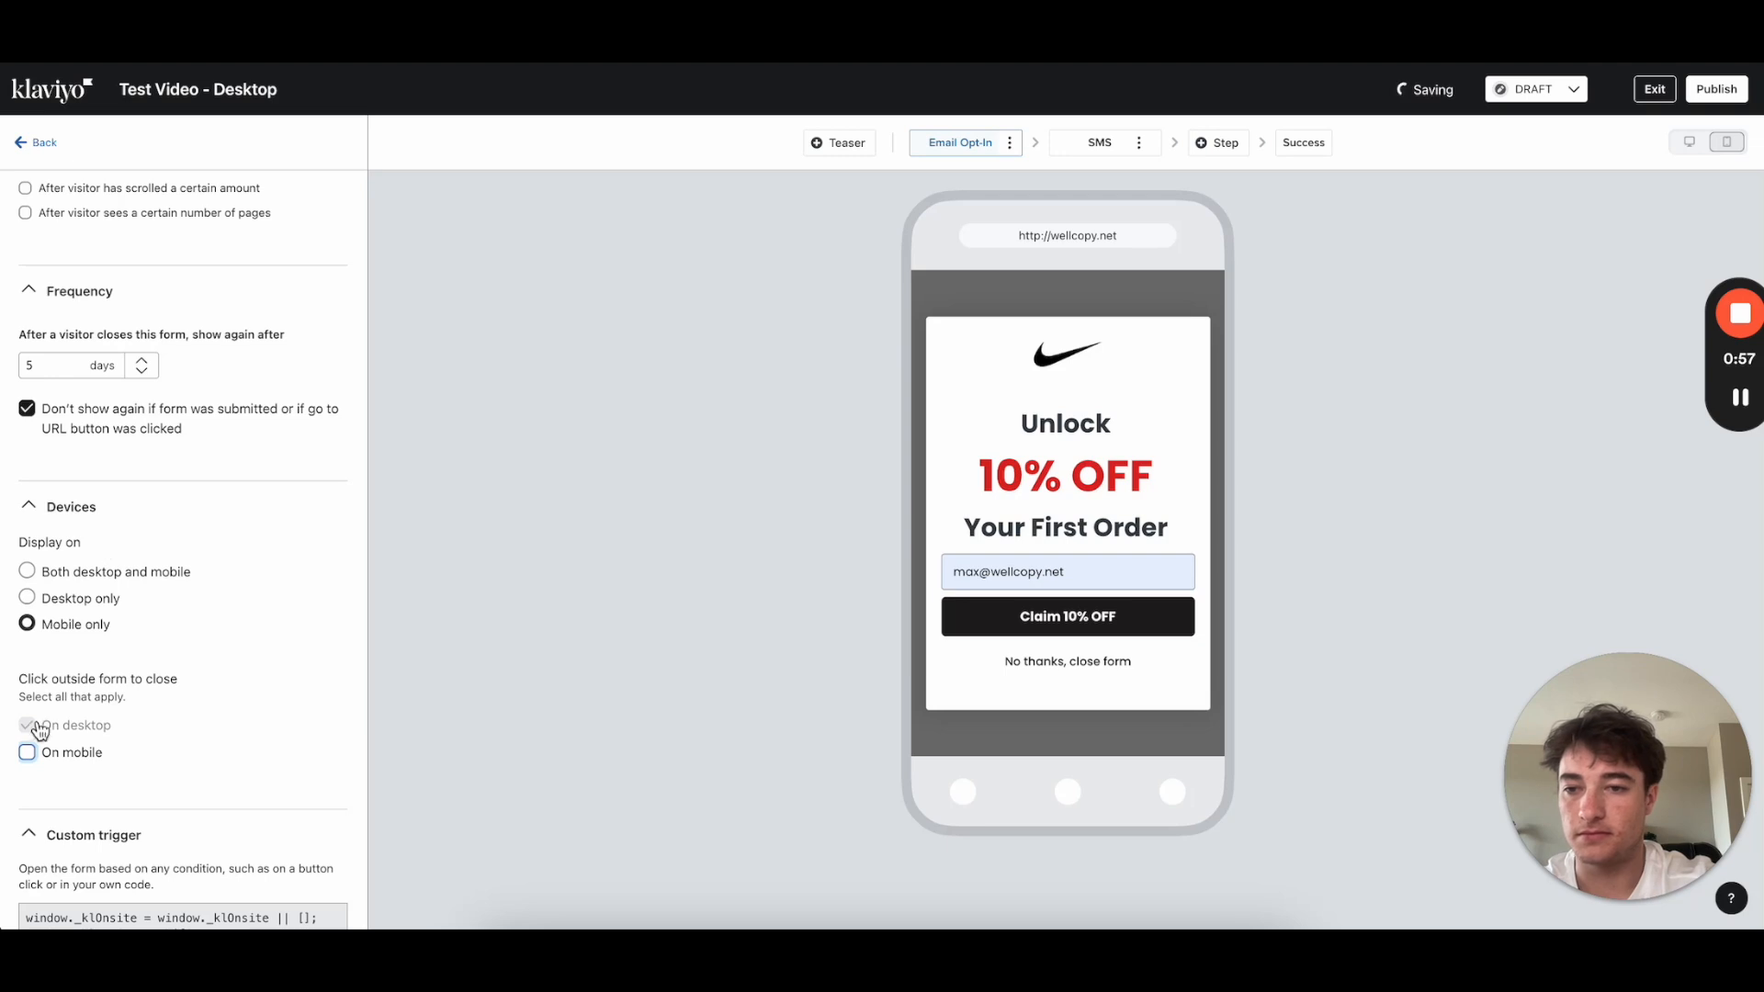
click(27, 753)
scroll(46, 679, up, 1)
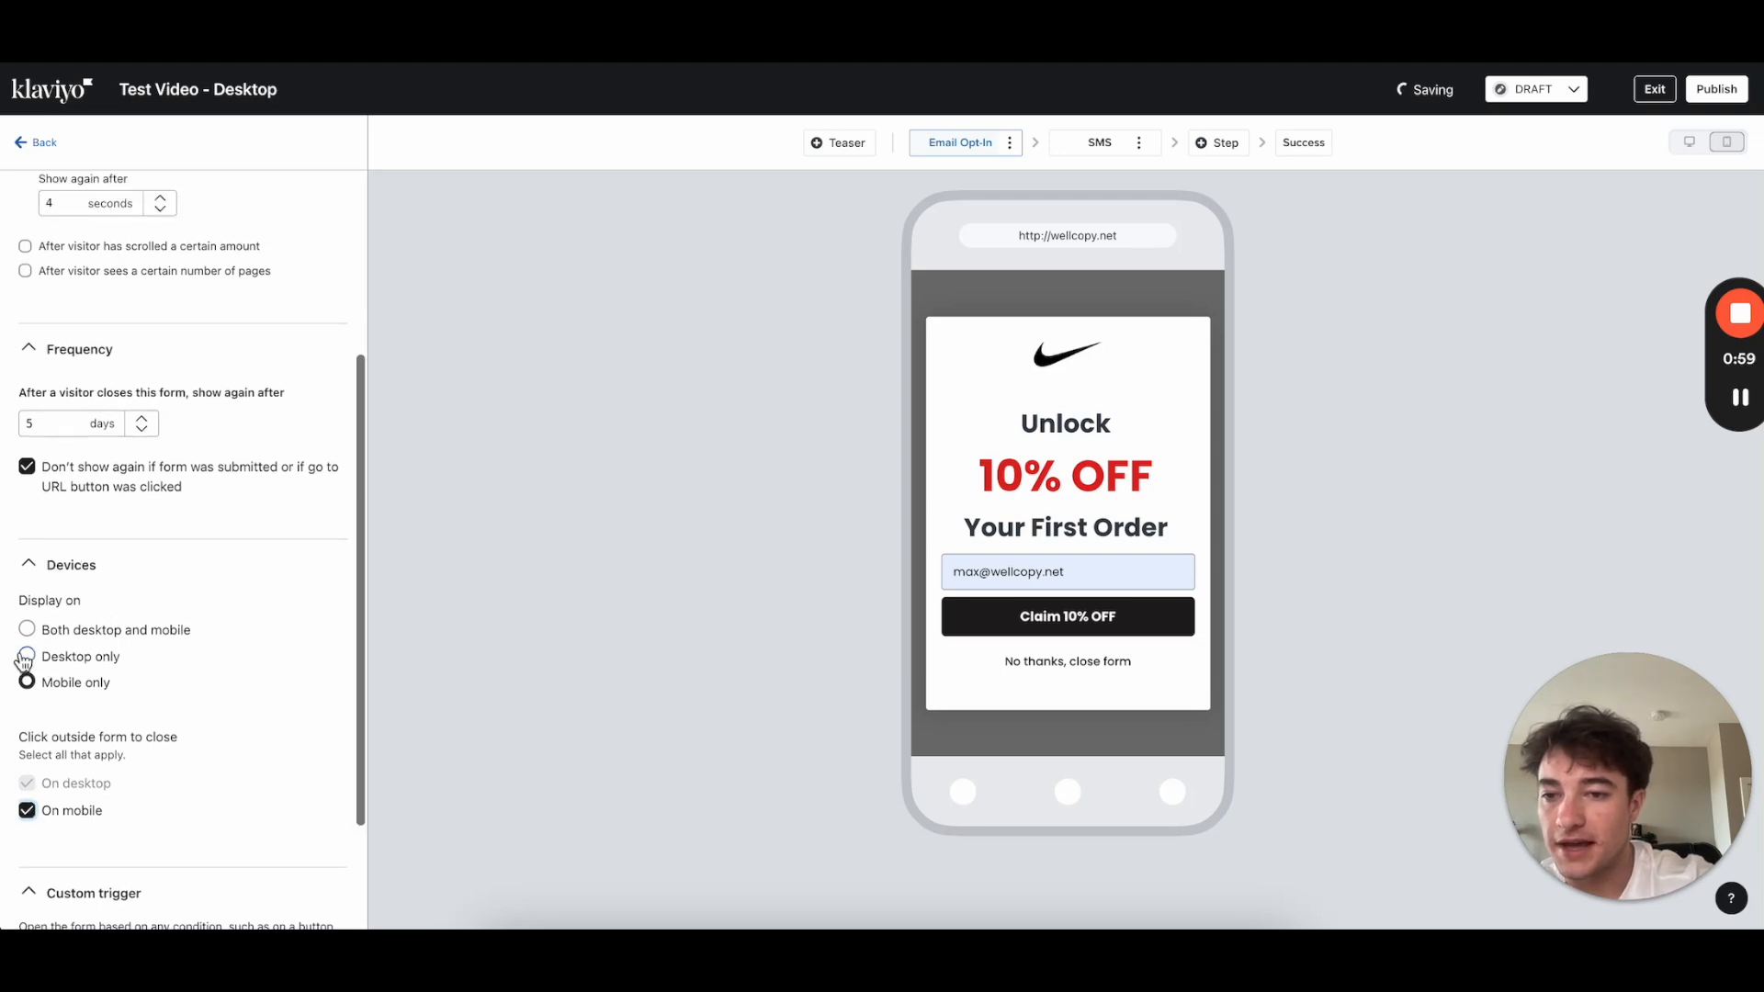
click(27, 658)
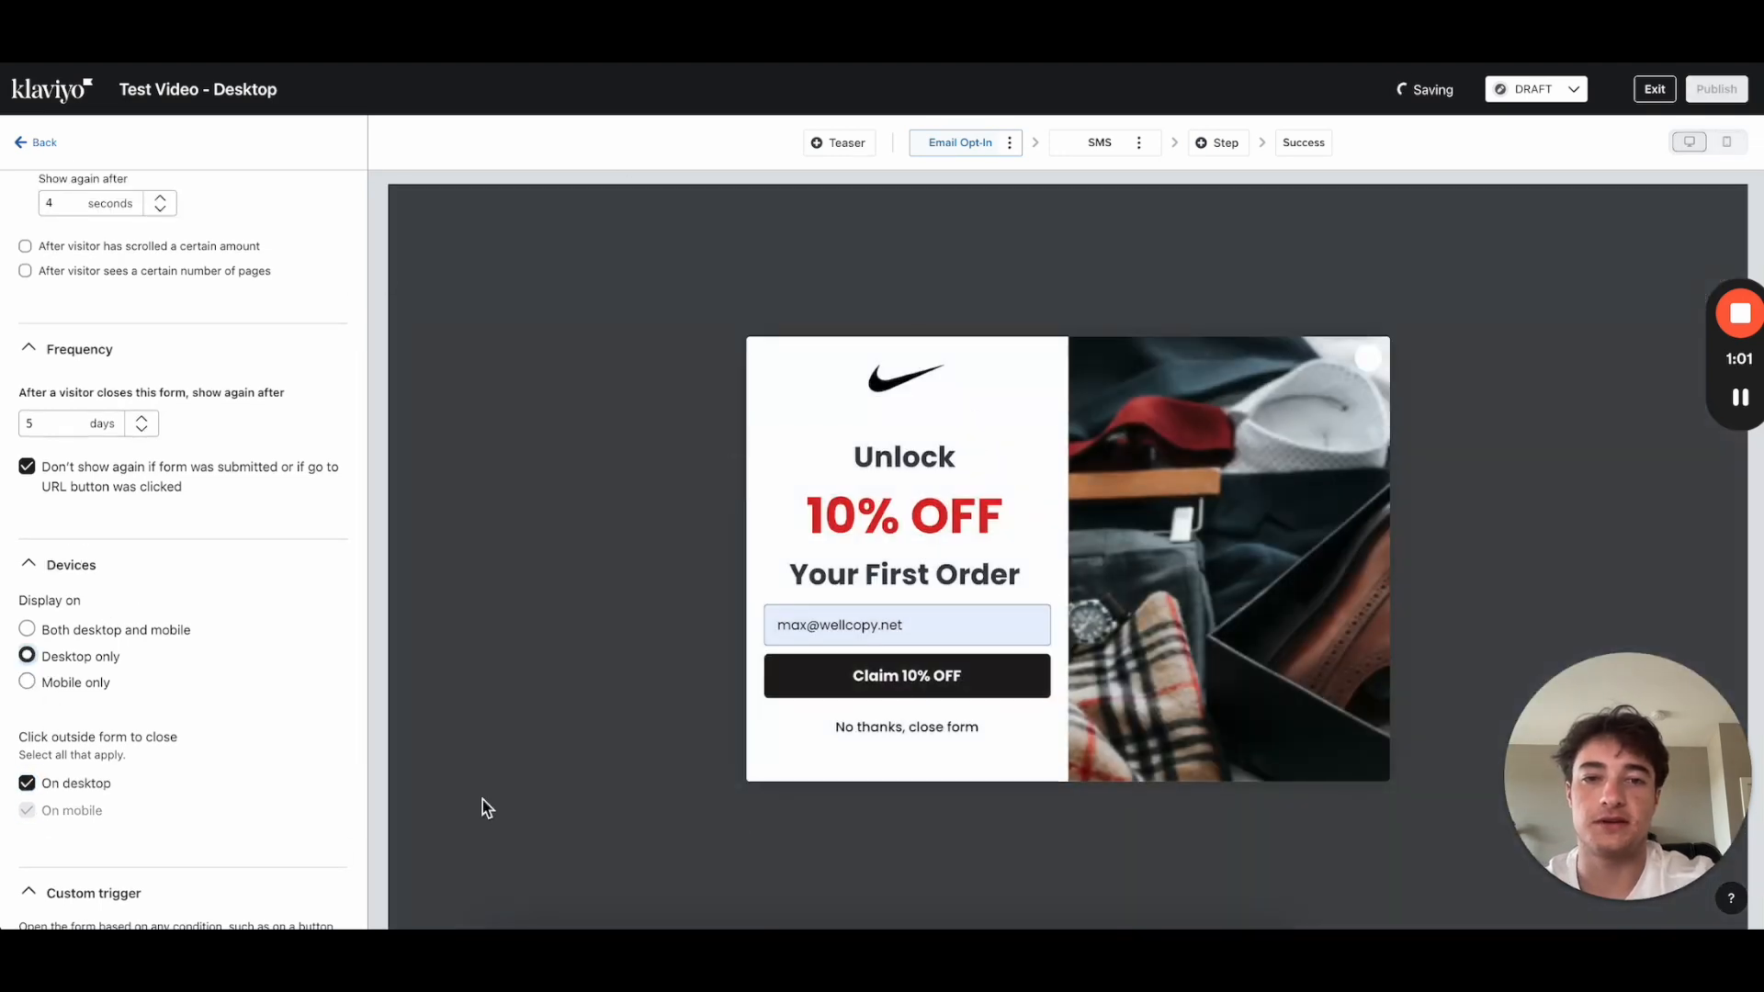
click(45, 143)
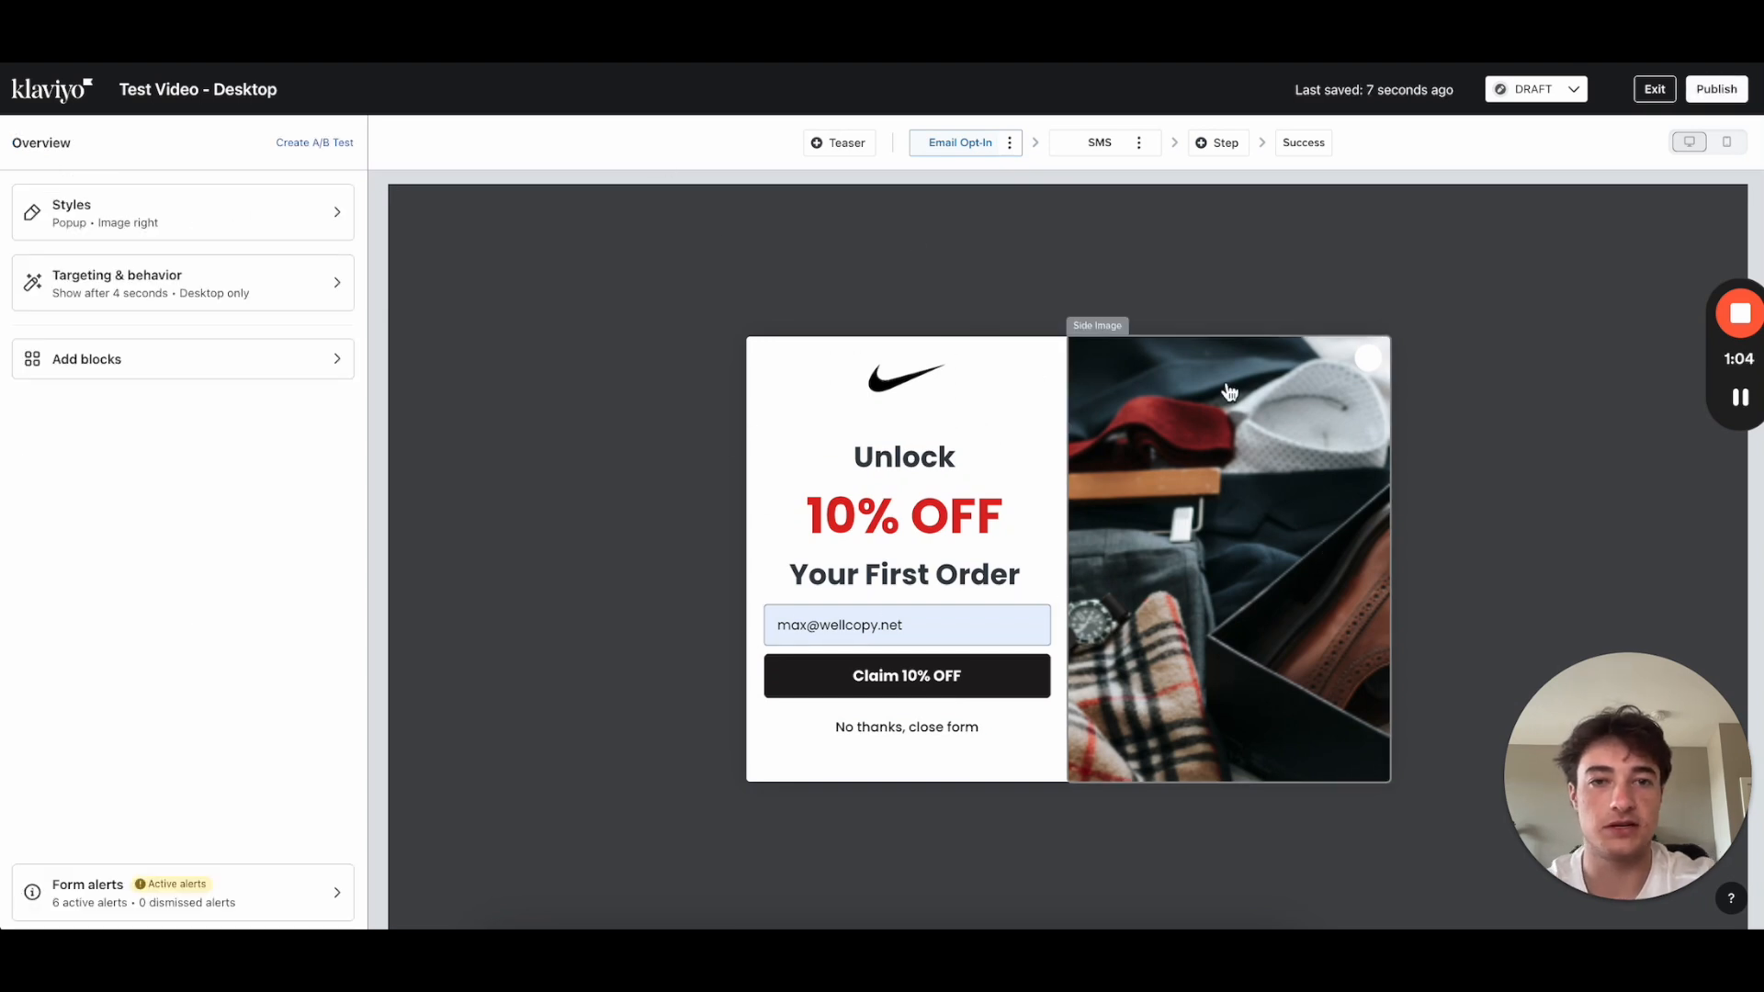
Step: Replace the popup's side image with the grey-hoodie model screenshot
click(1226, 512)
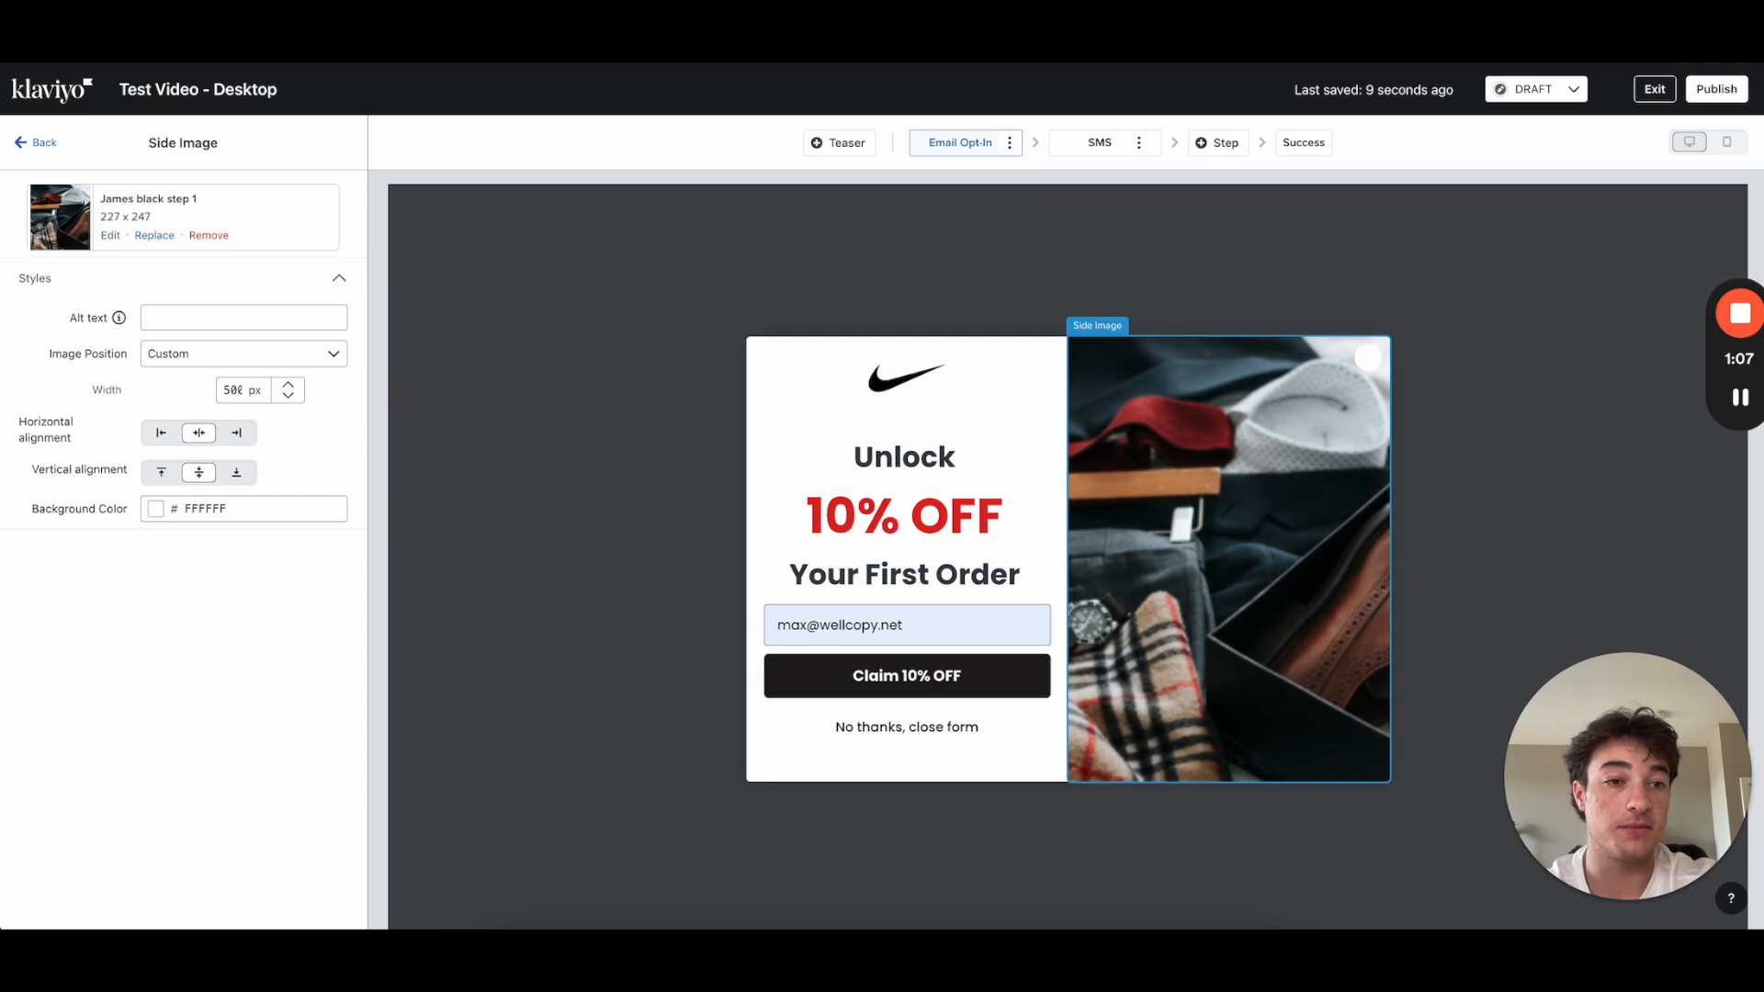
click(1739, 398)
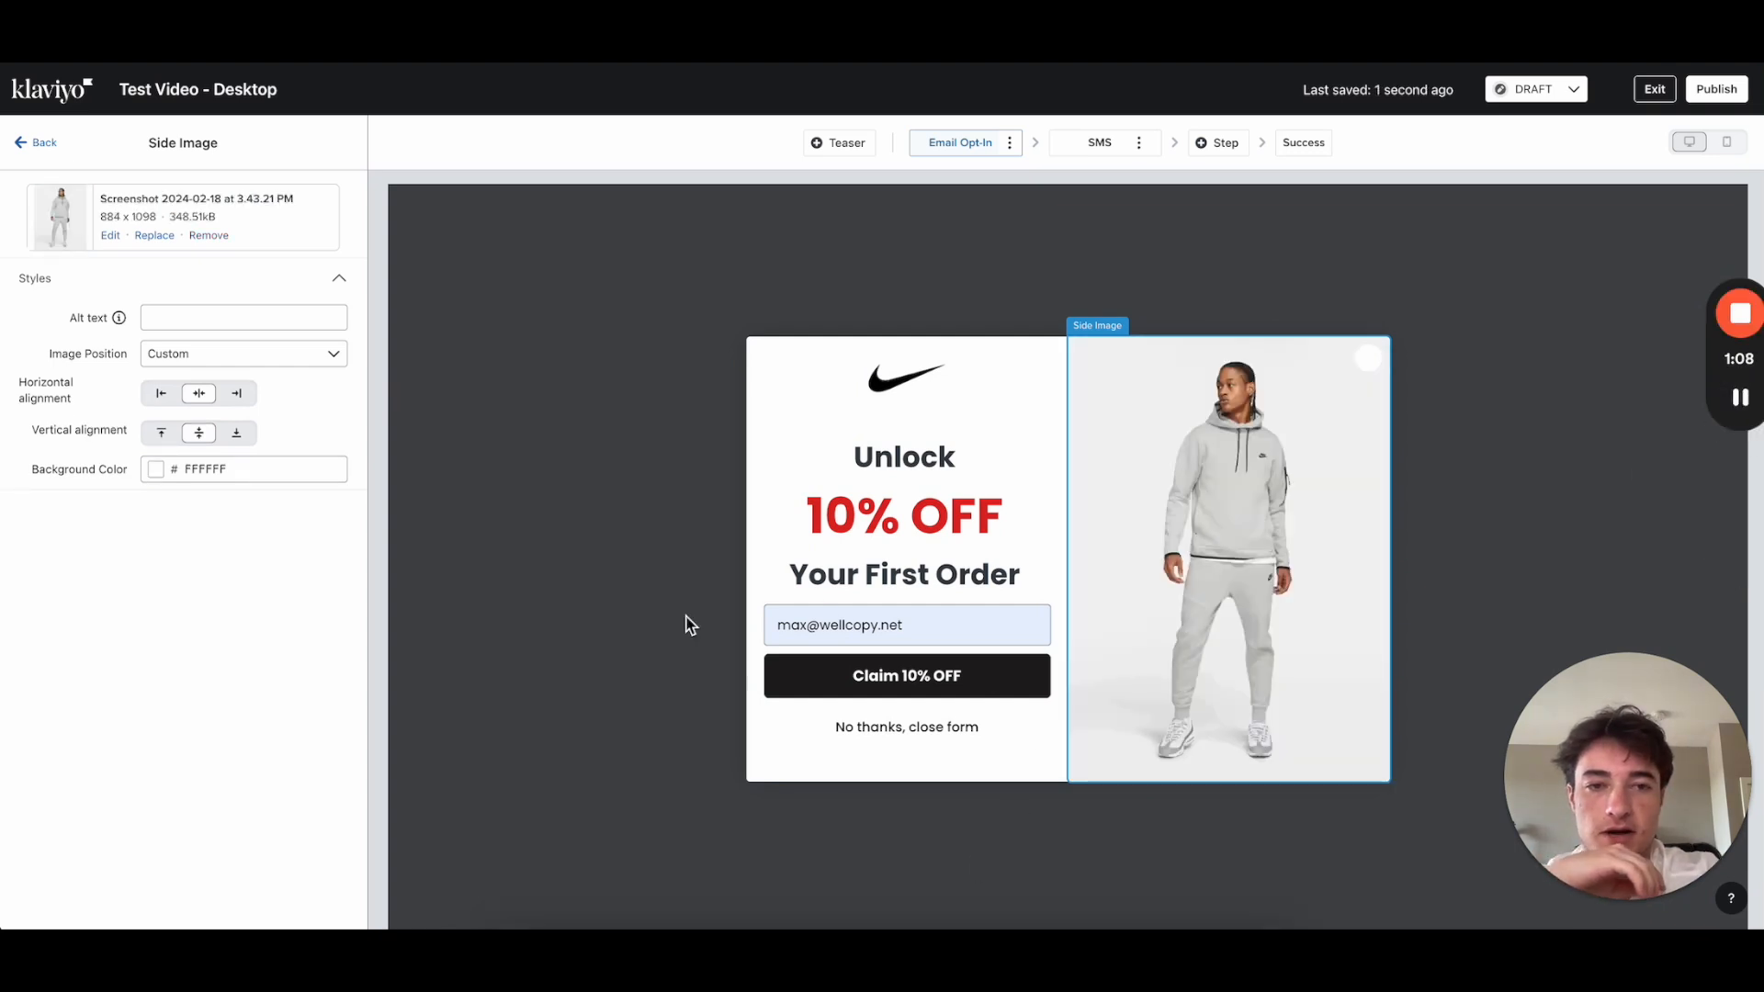
click(30, 143)
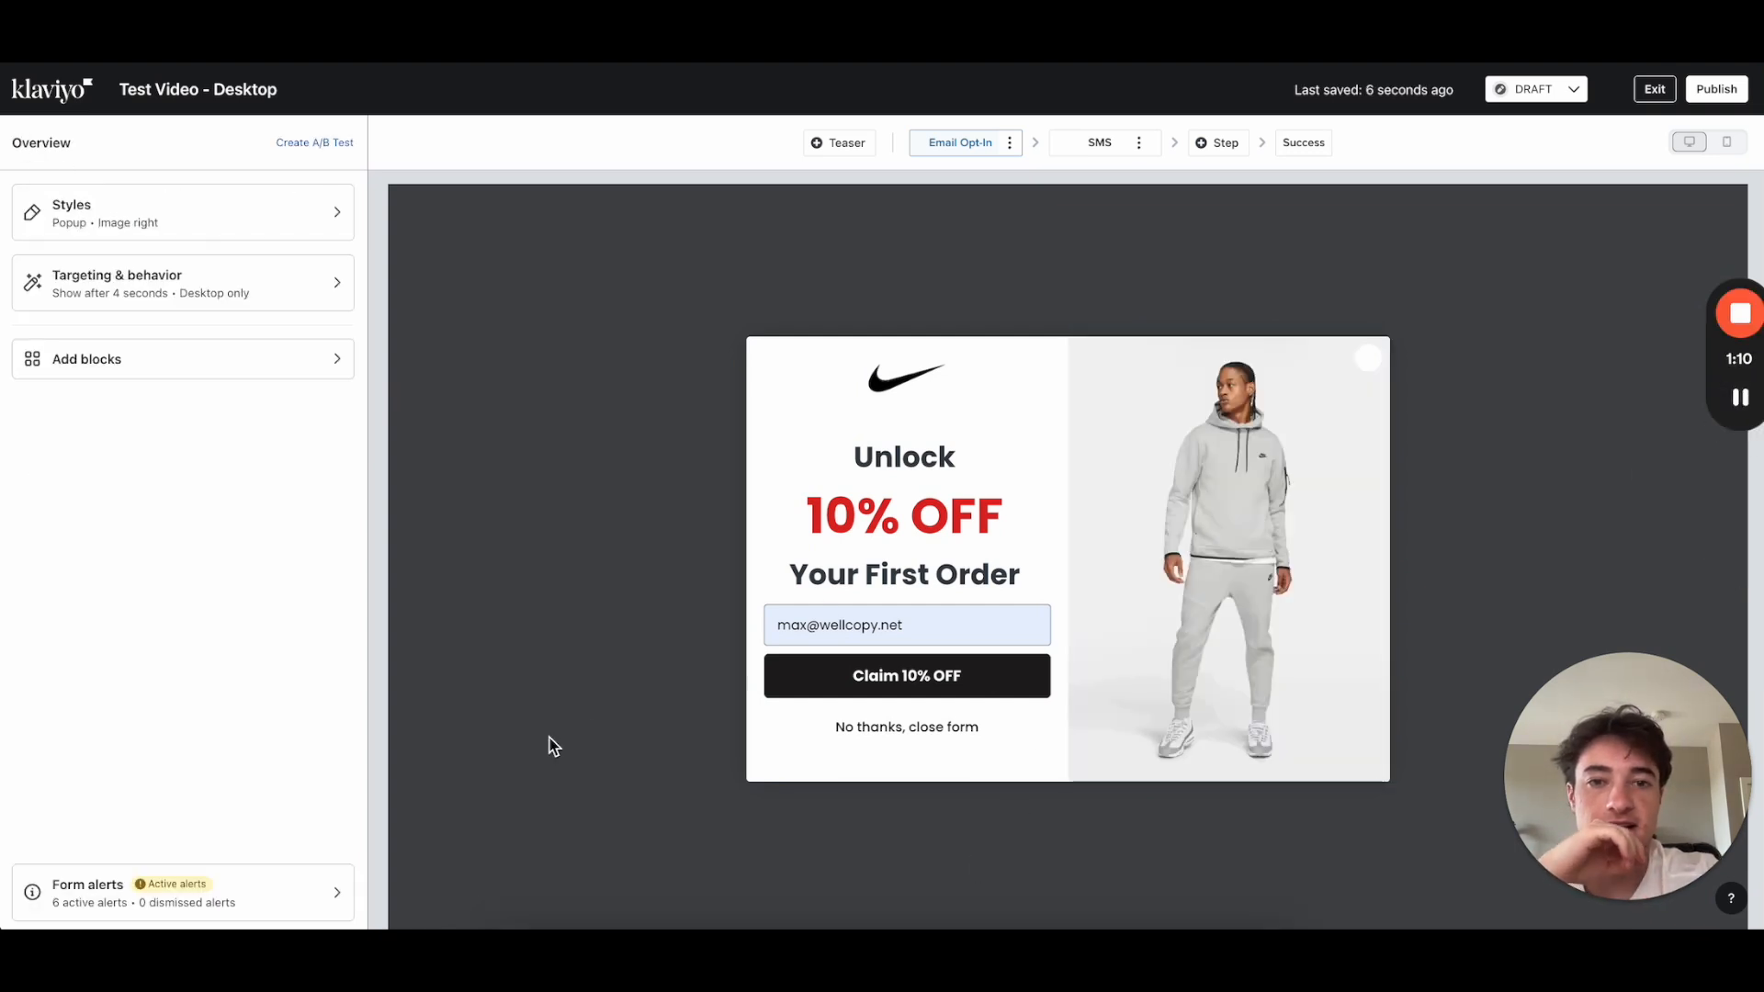
Step: In Styles, preview the Full page and Flyout form types, then reselect Popup and open Width
click(110, 224)
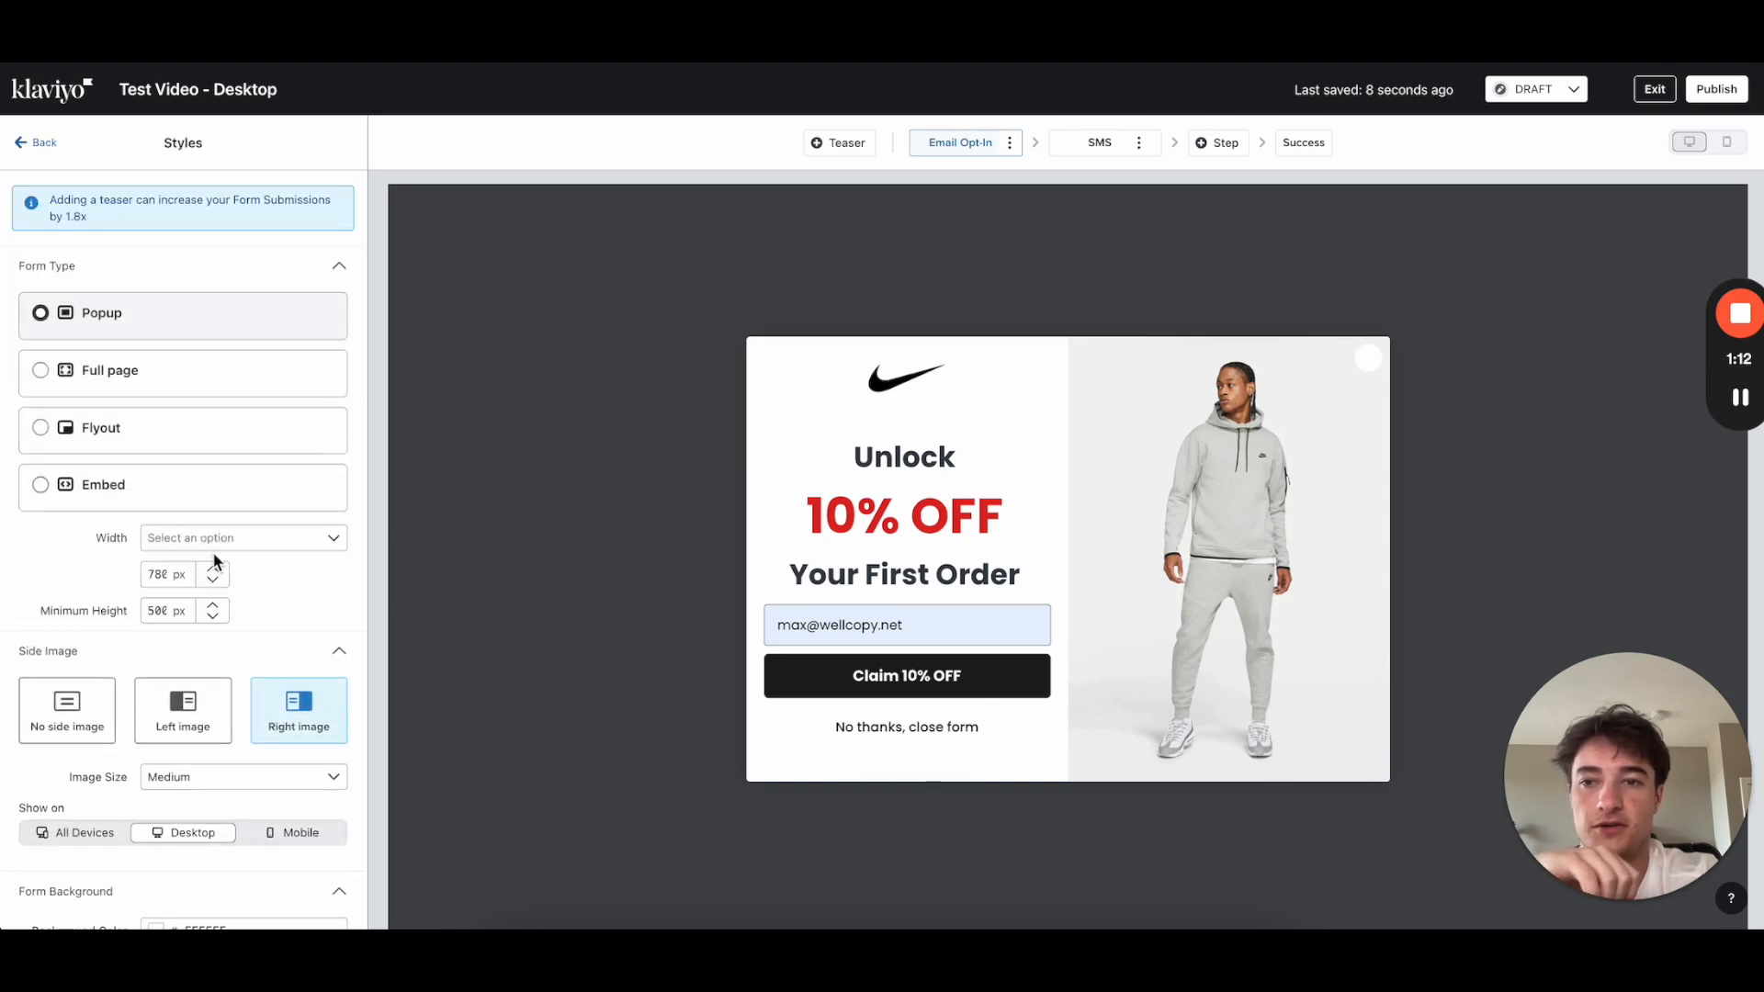
scroll(213, 561, down, 1)
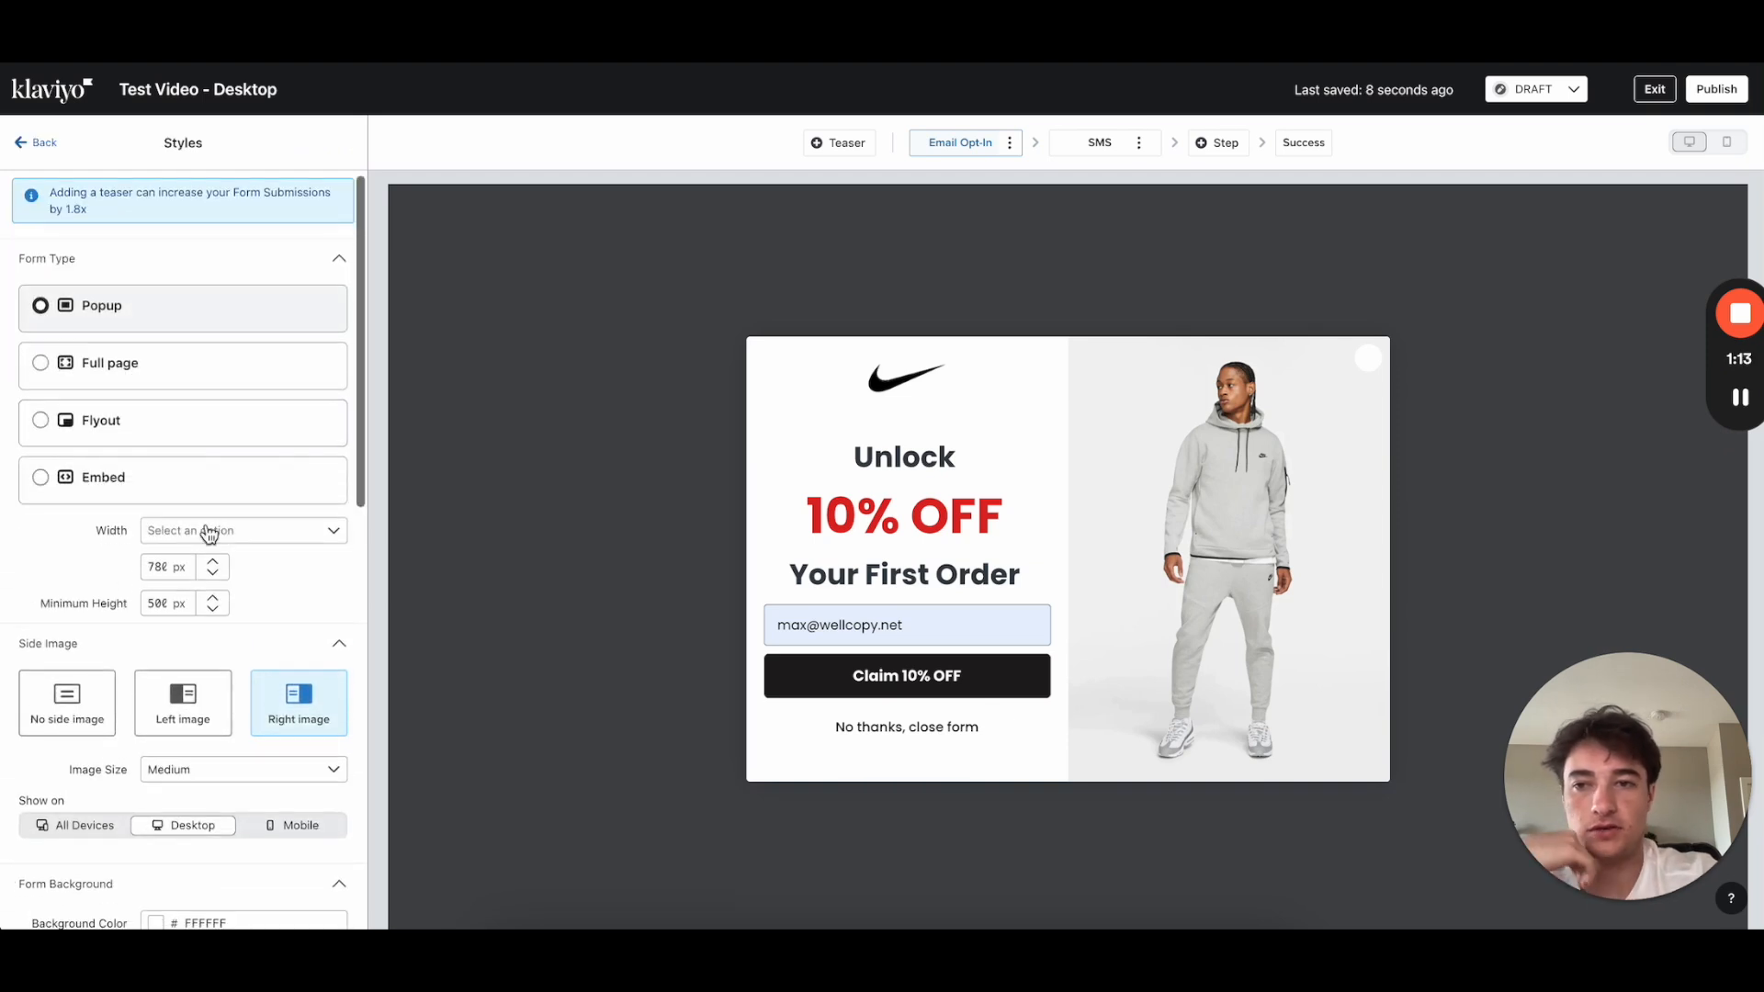
click(159, 367)
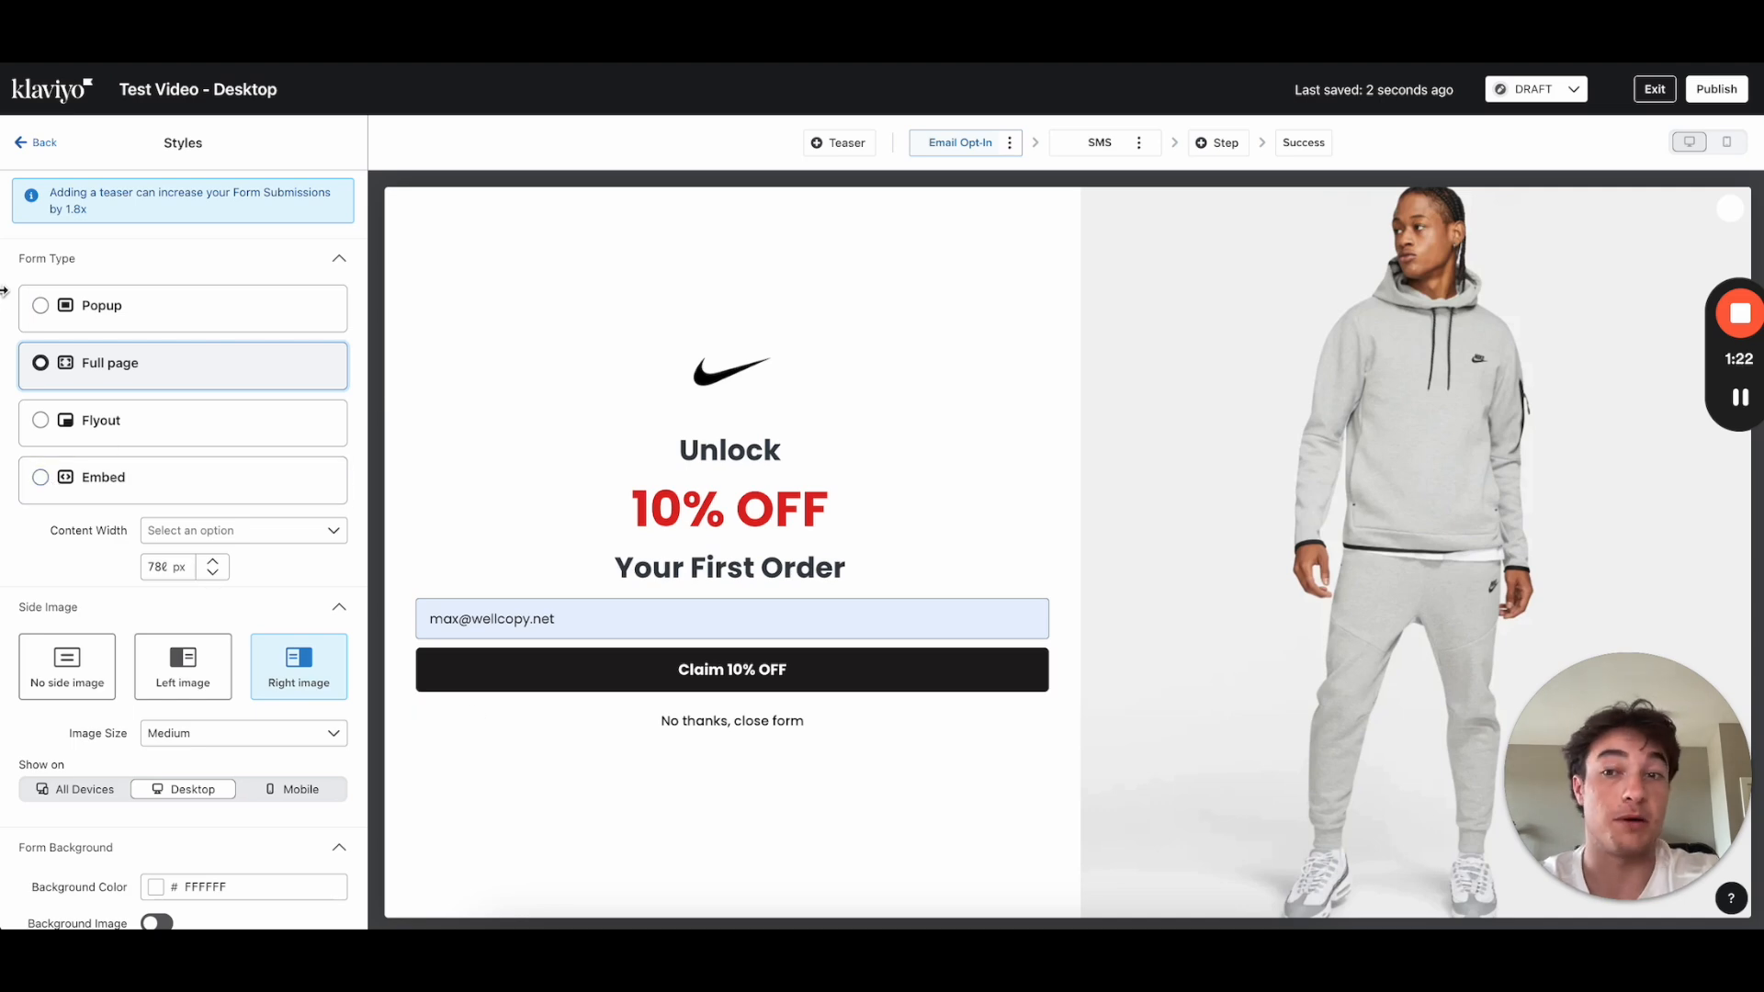
click(116, 322)
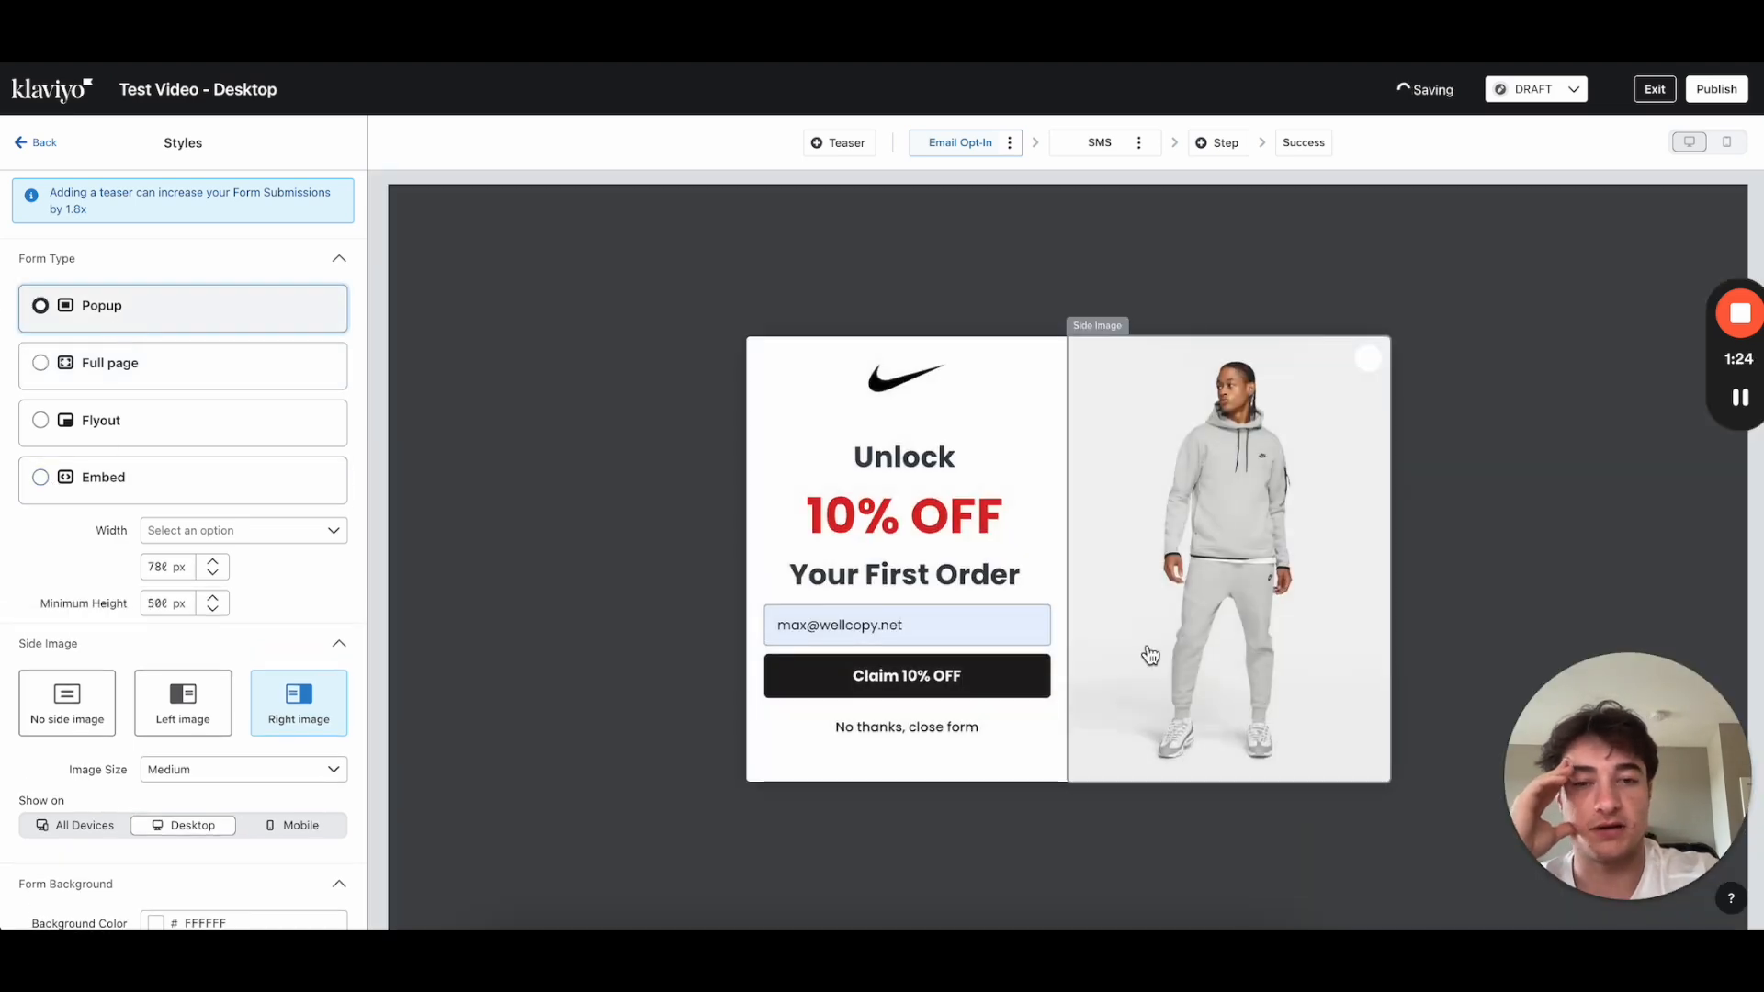
click(163, 415)
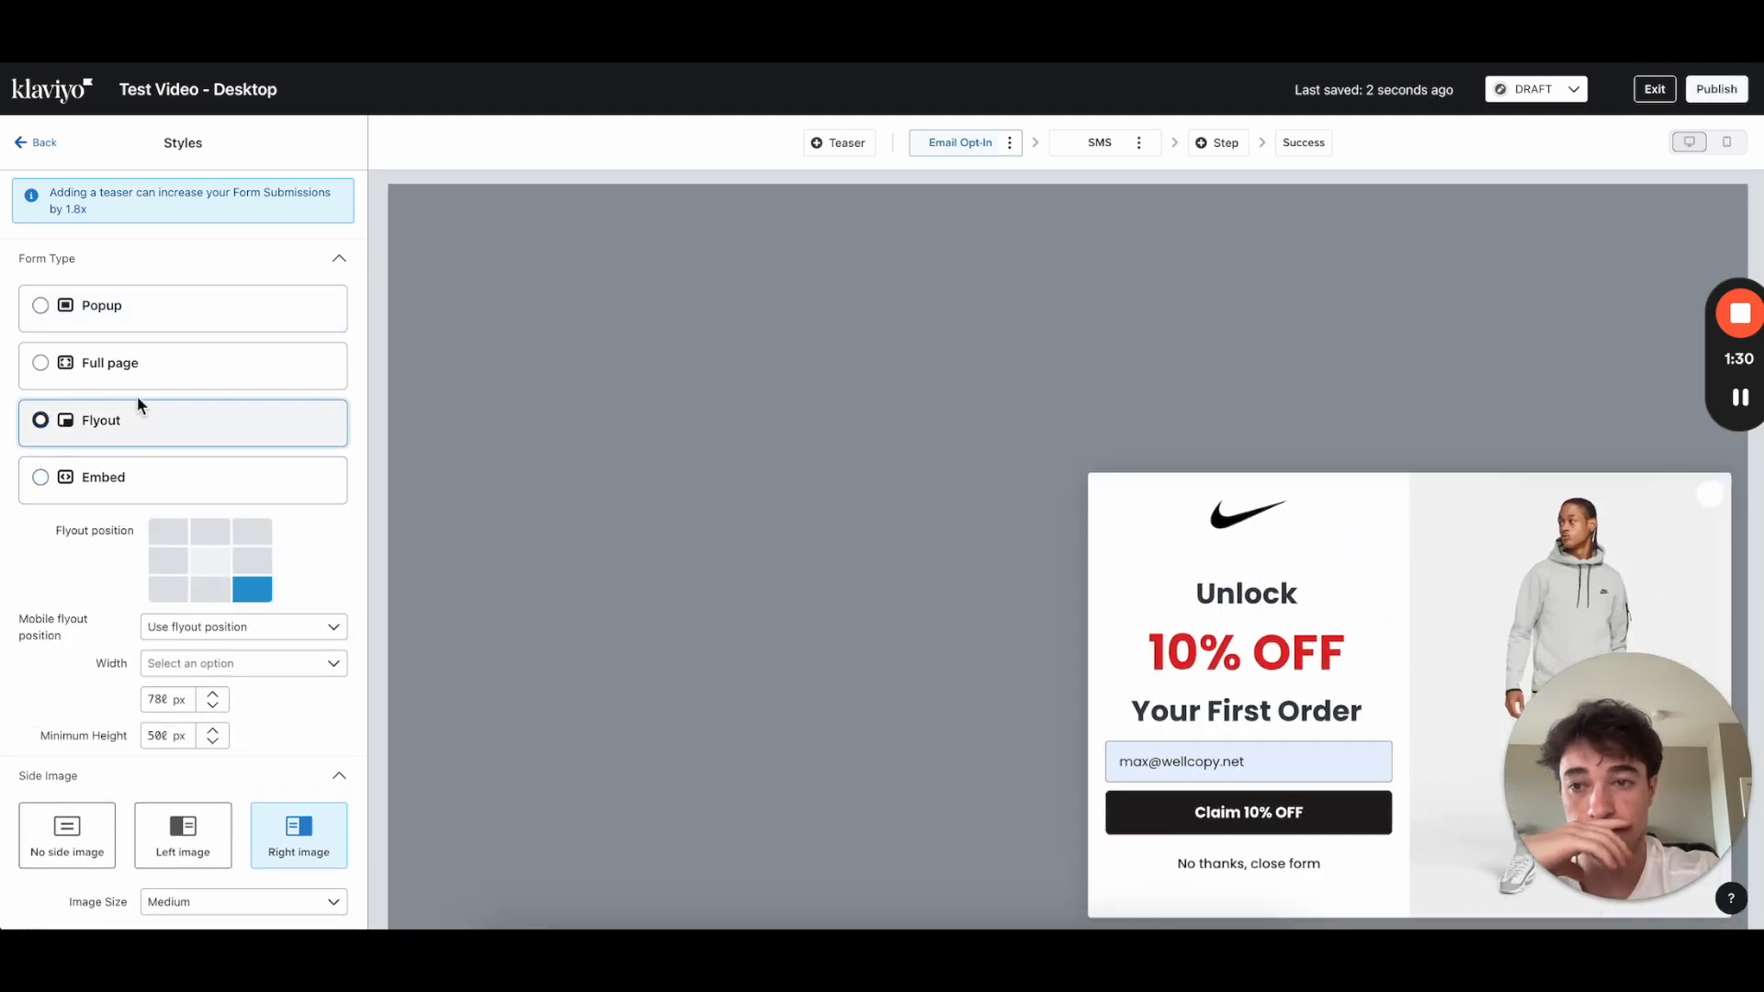
click(140, 372)
click(129, 321)
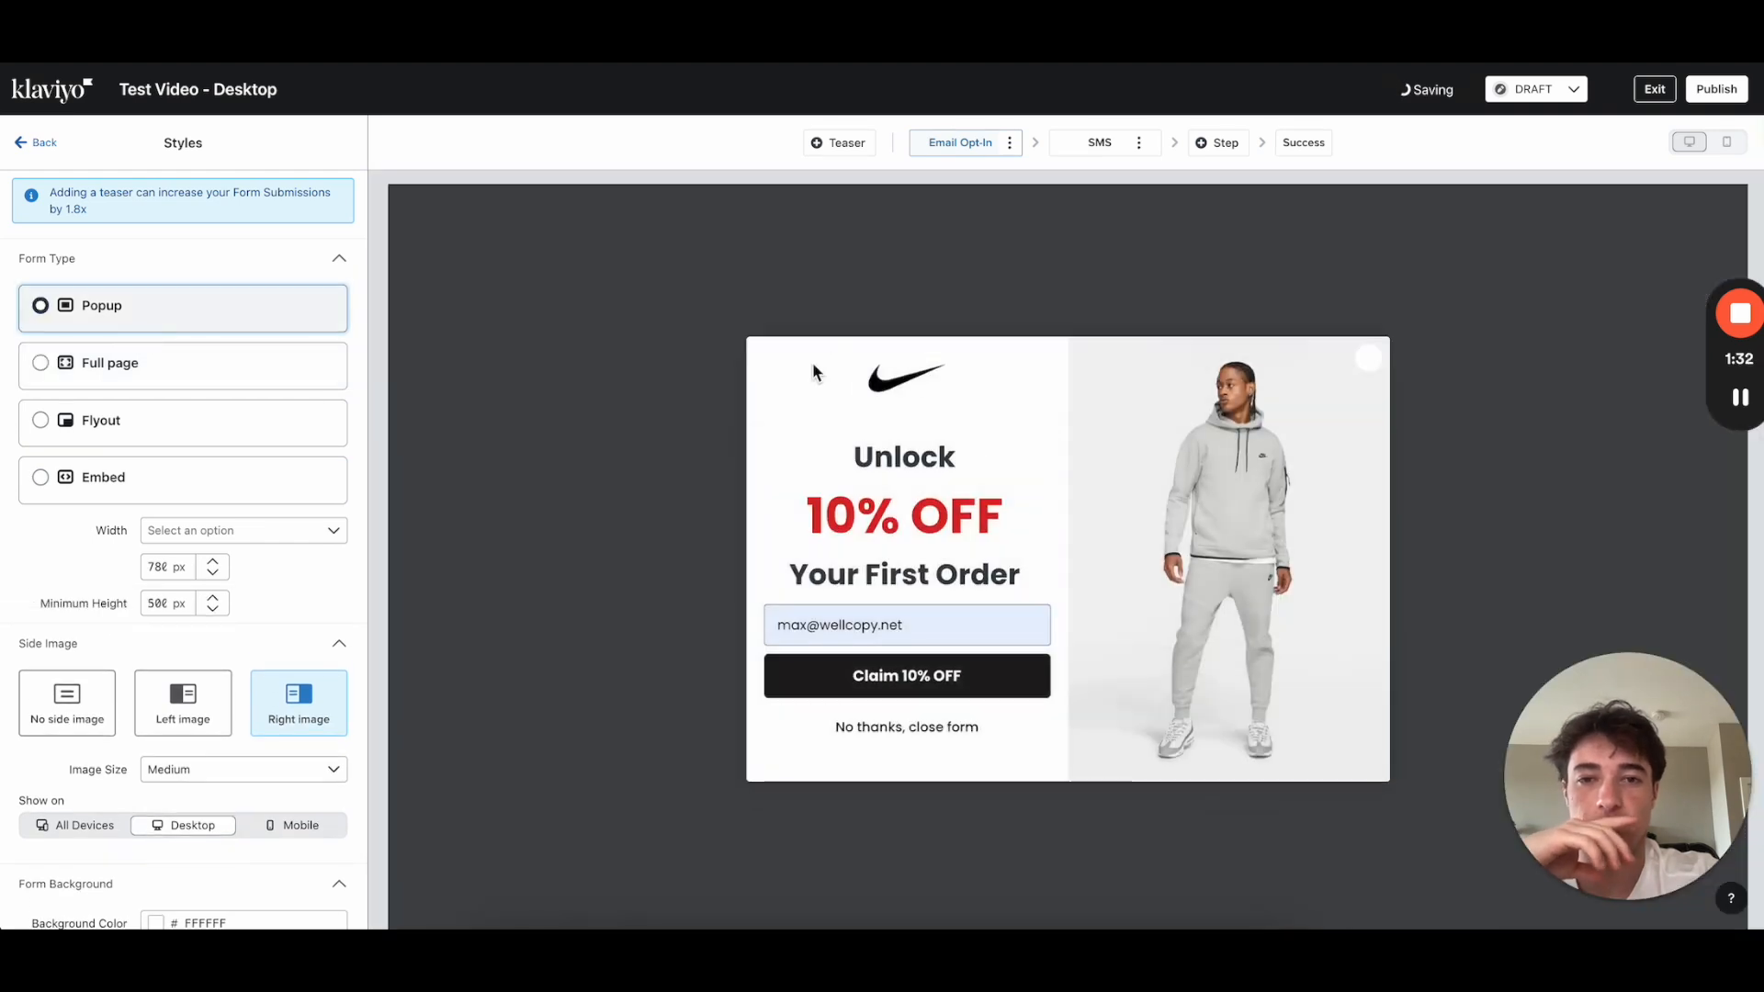
click(177, 530)
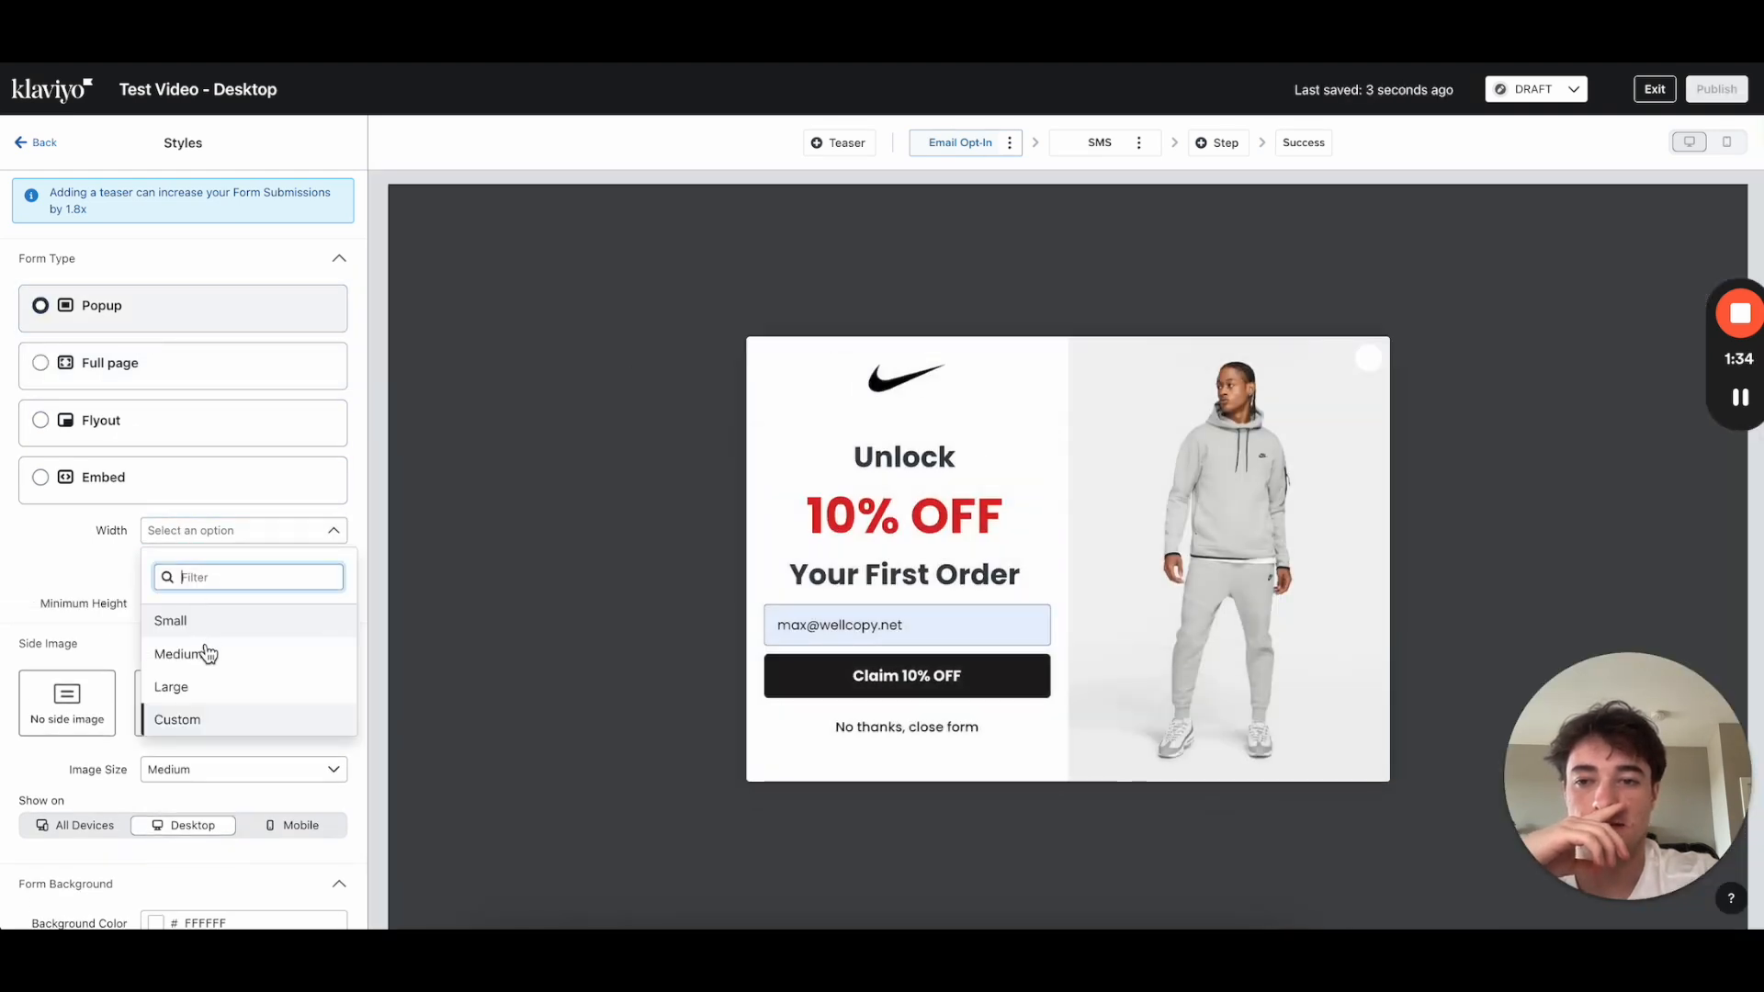
Step: Set the popup width to Custom with 300 and the minimum height to 600 px
click(173, 688)
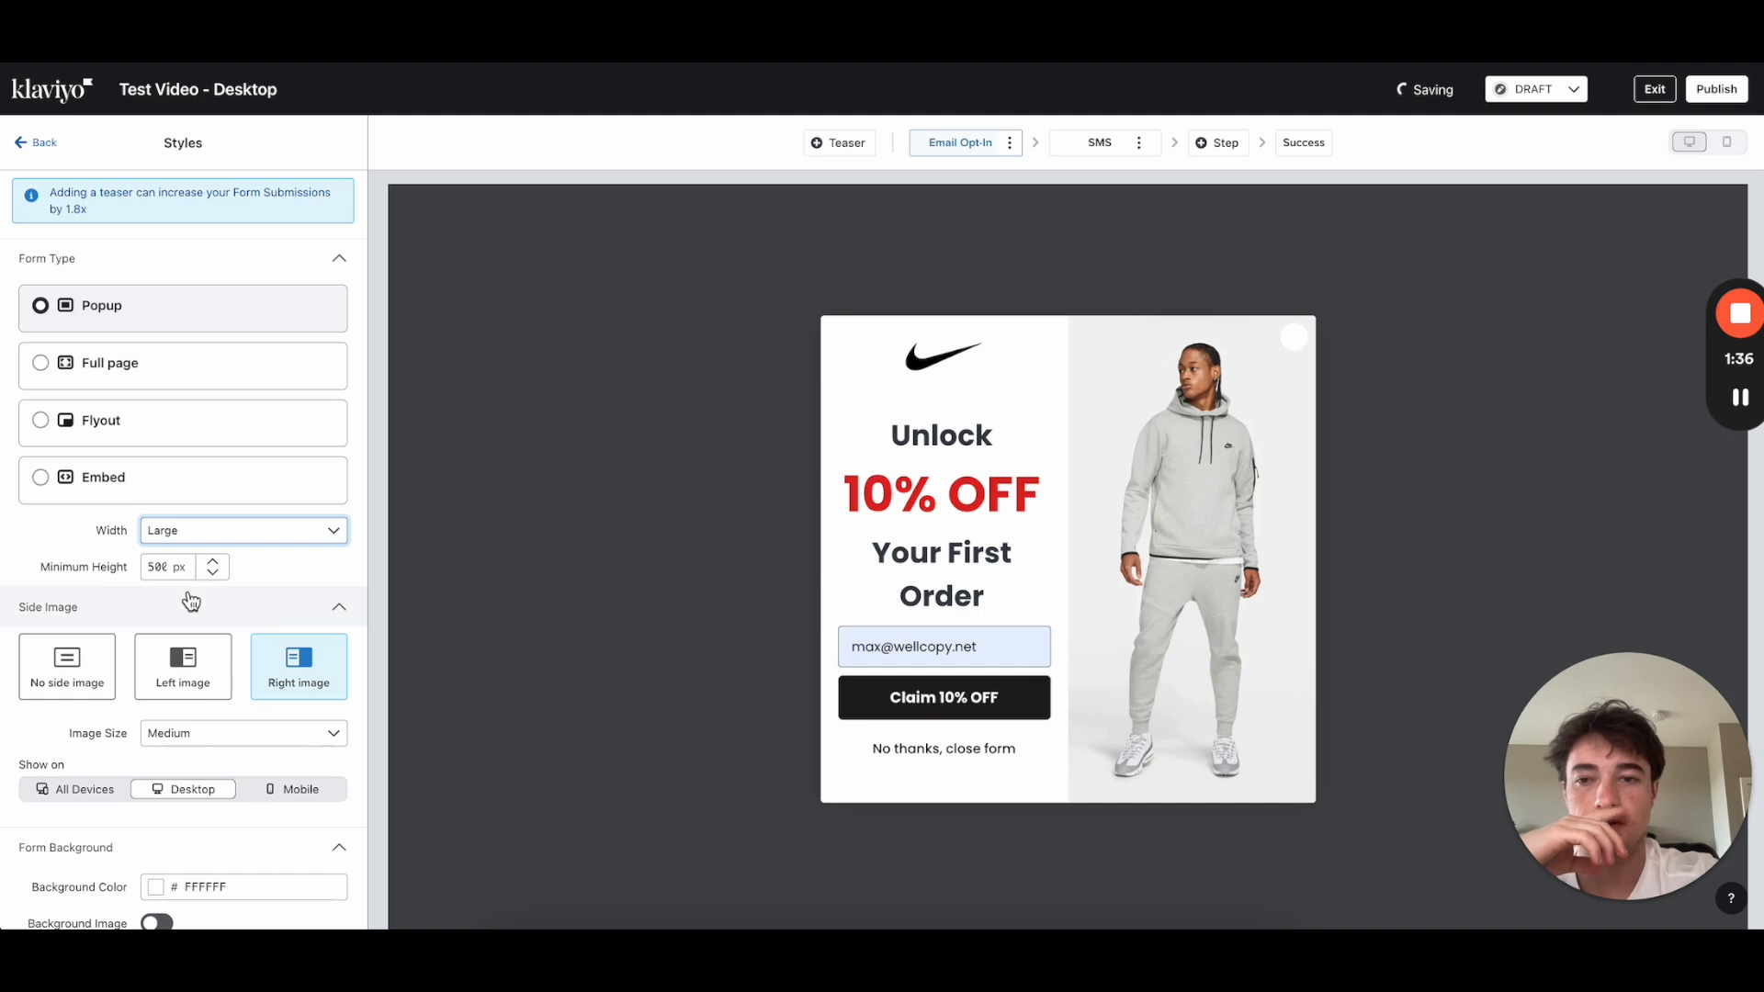
click(197, 542)
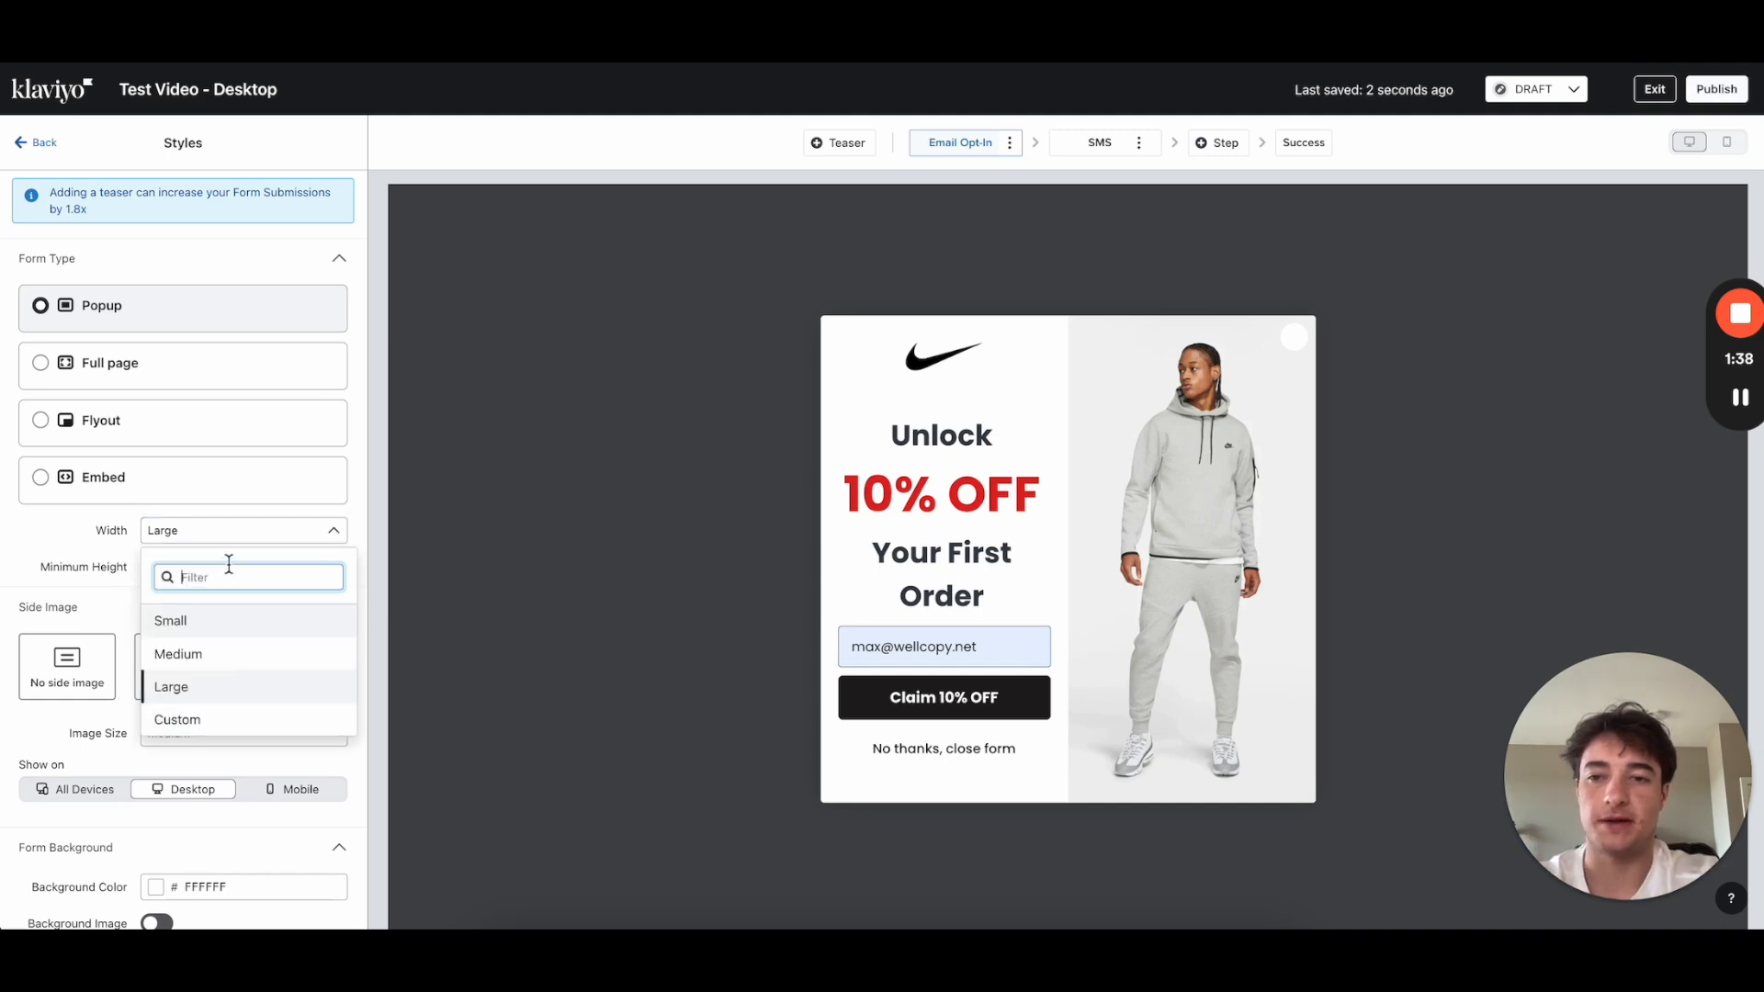
click(200, 725)
click(159, 566)
text(300)
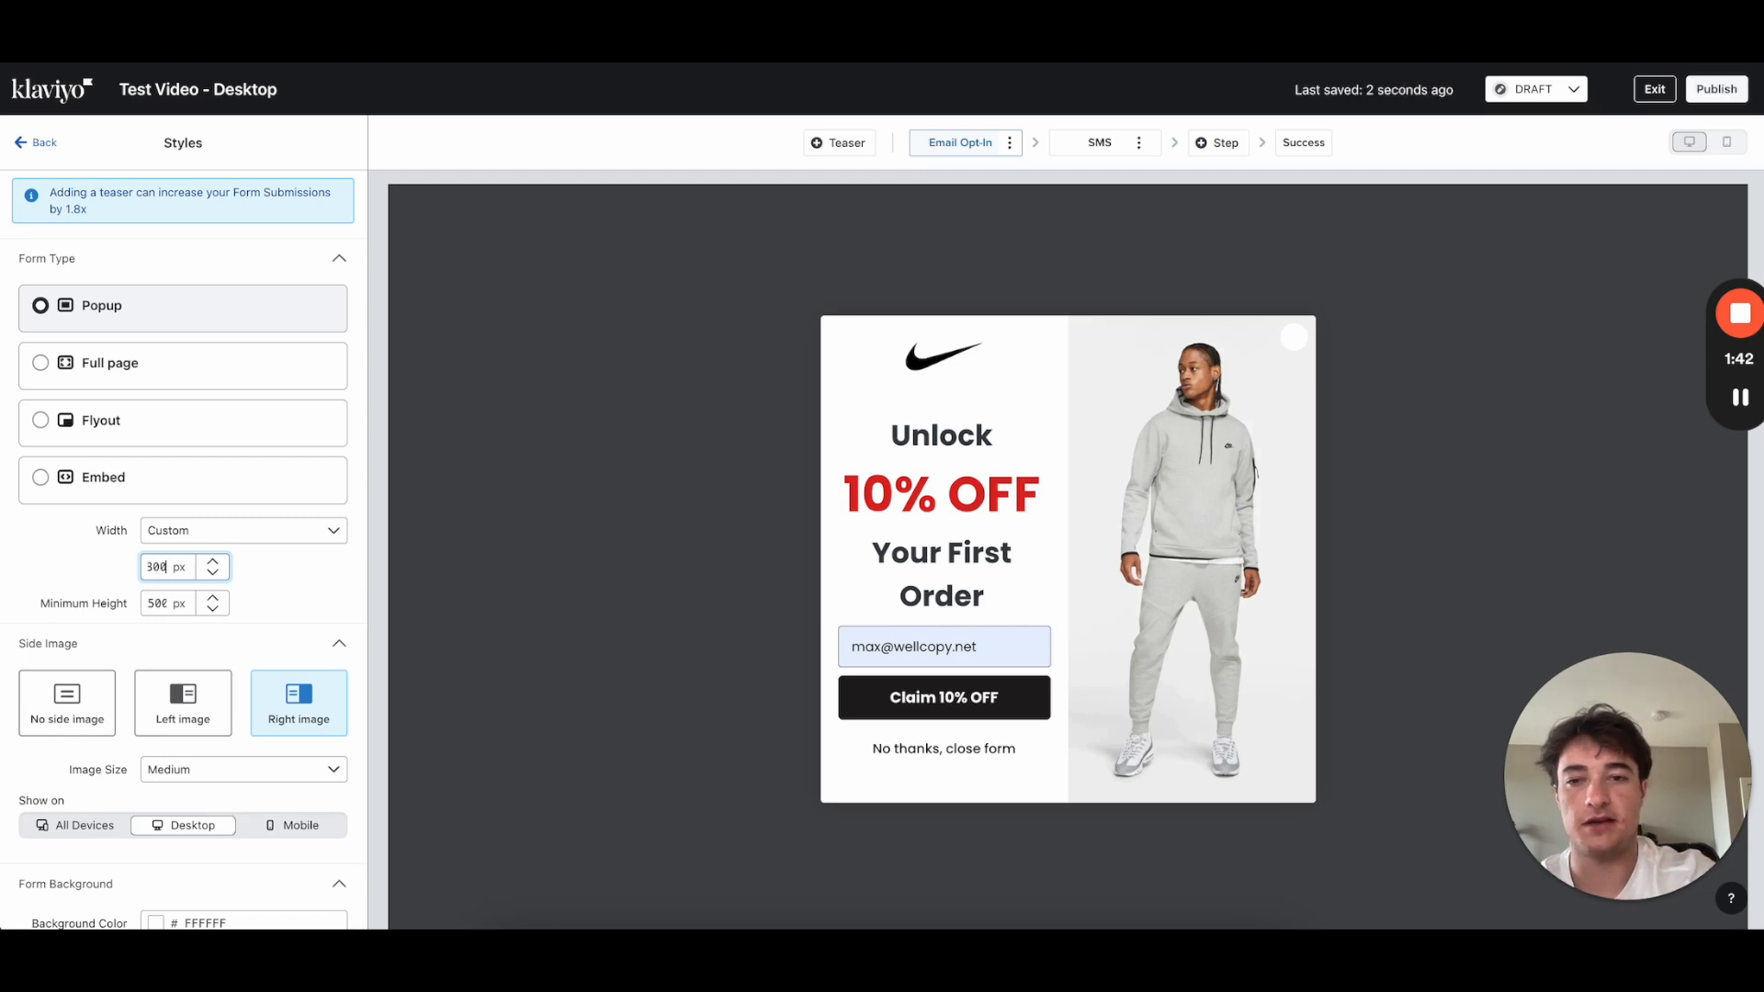
click(173, 611)
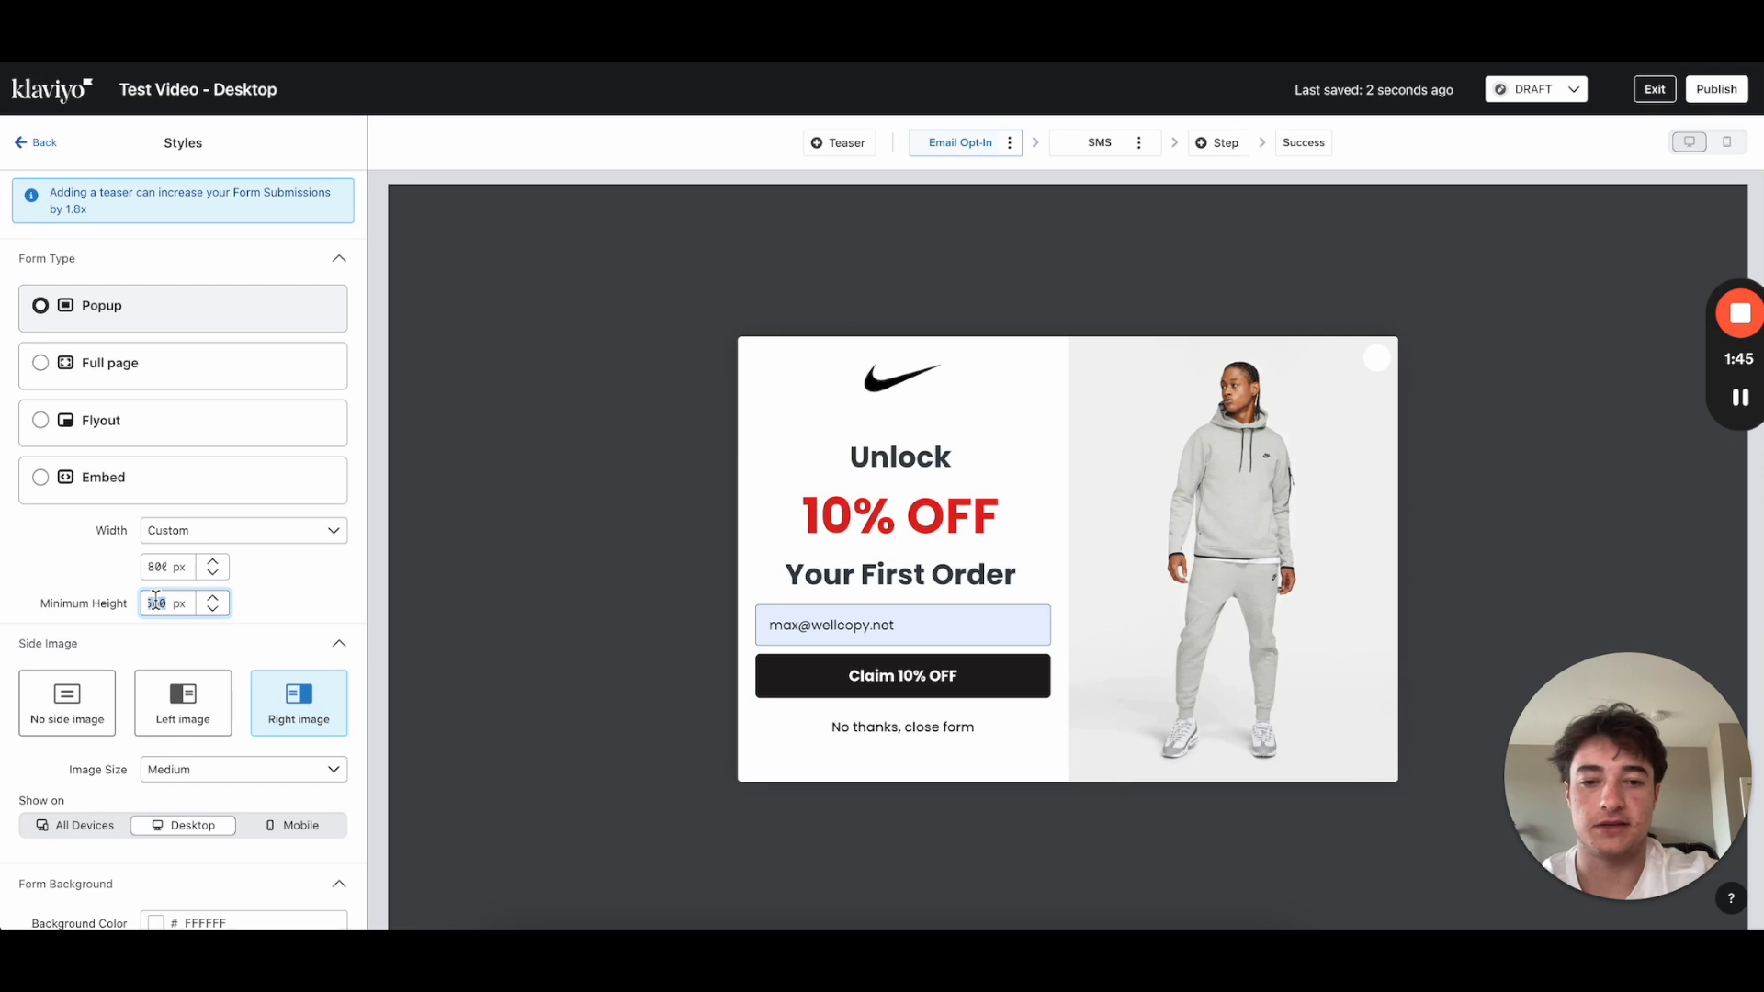
click(37, 582)
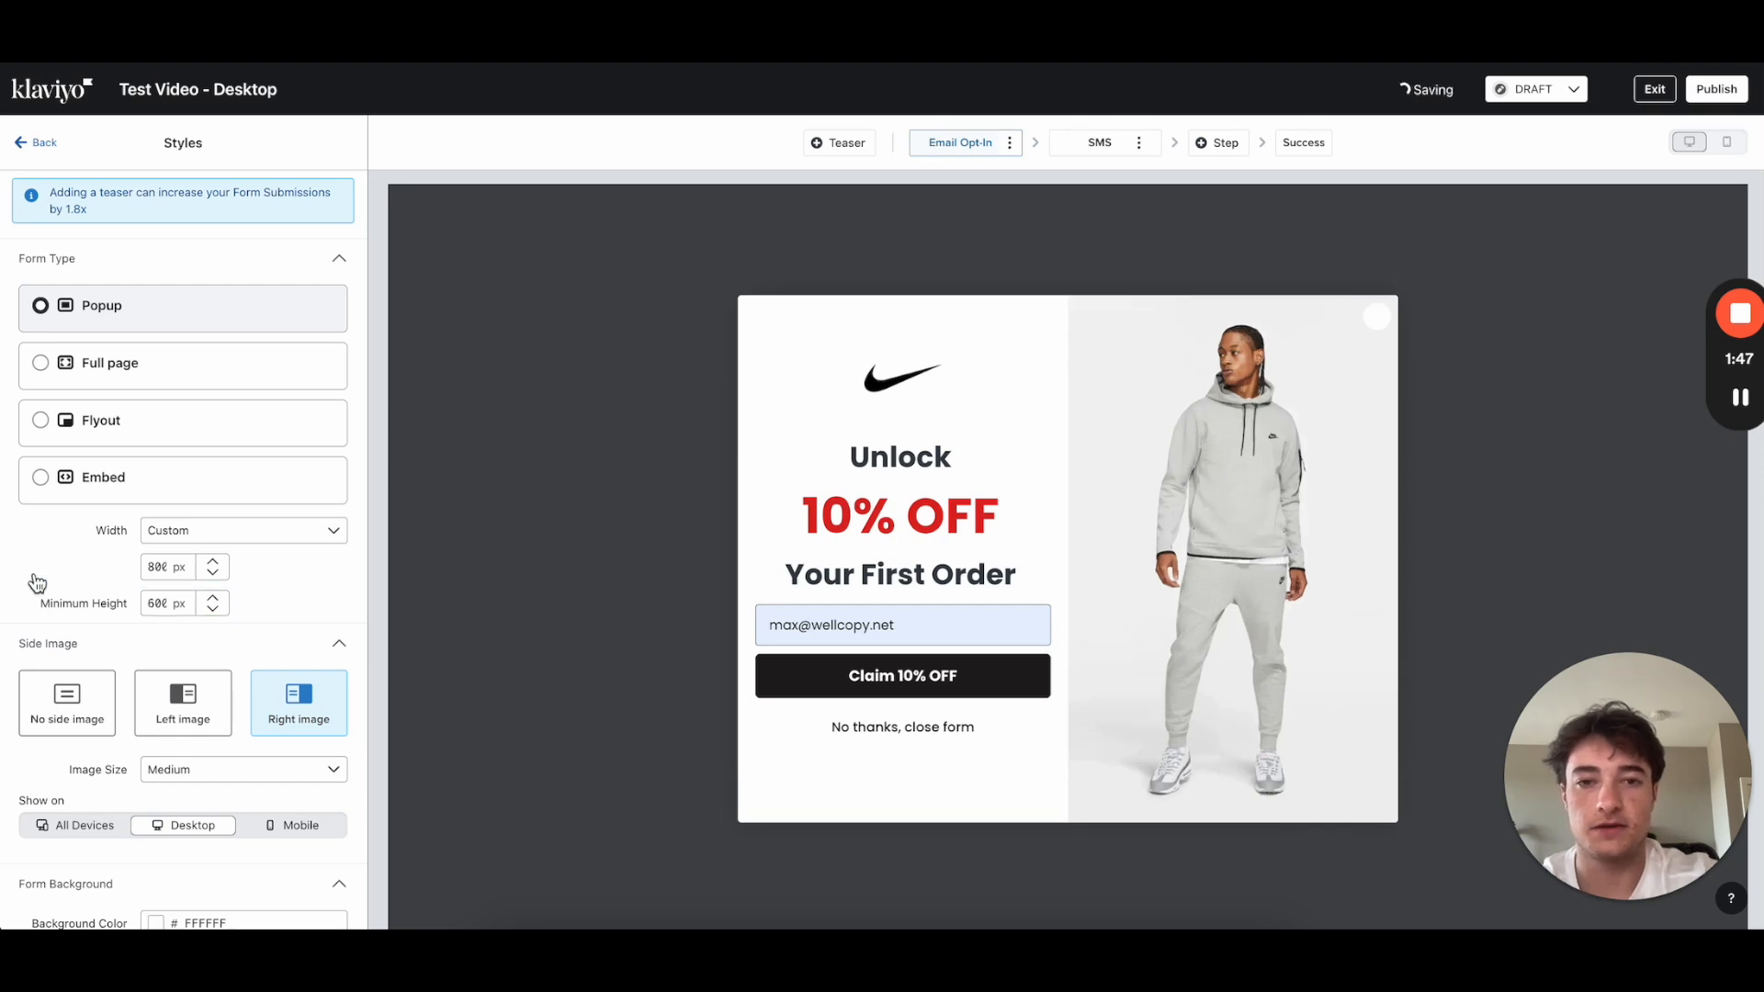
Step: Return to Styles and replace the custom width with a larger px value
click(925, 622)
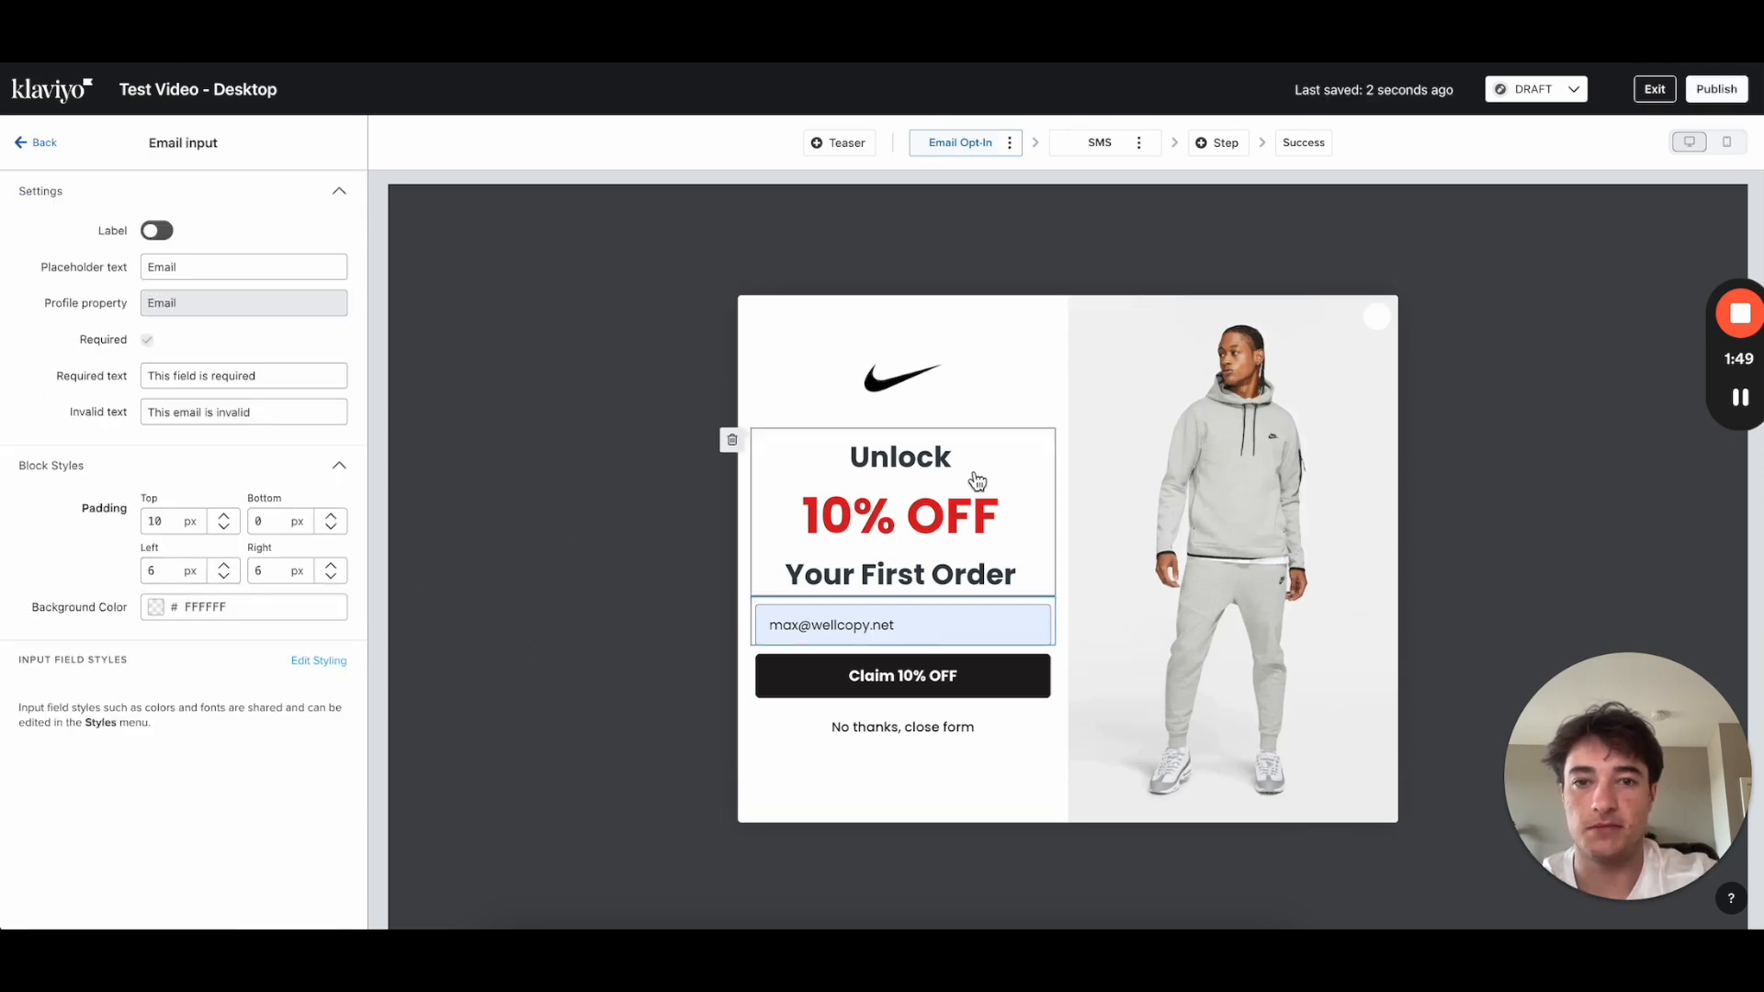
click(37, 144)
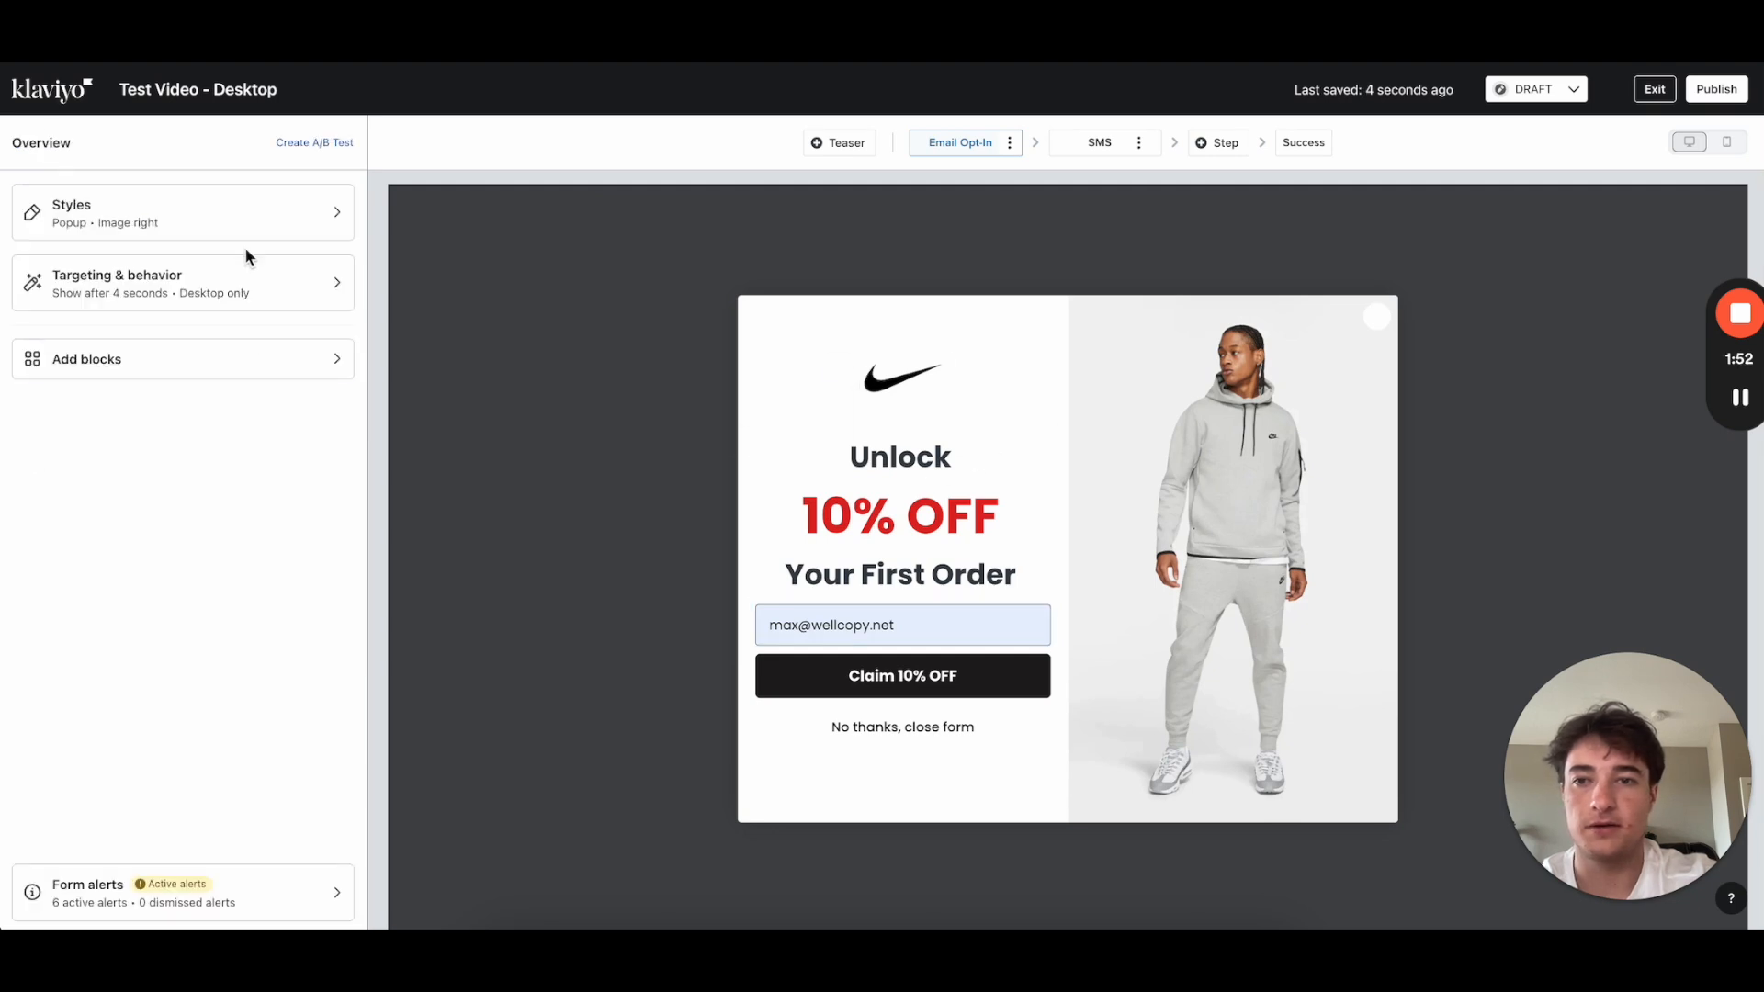
click(220, 236)
scroll(235, 716, down, 3)
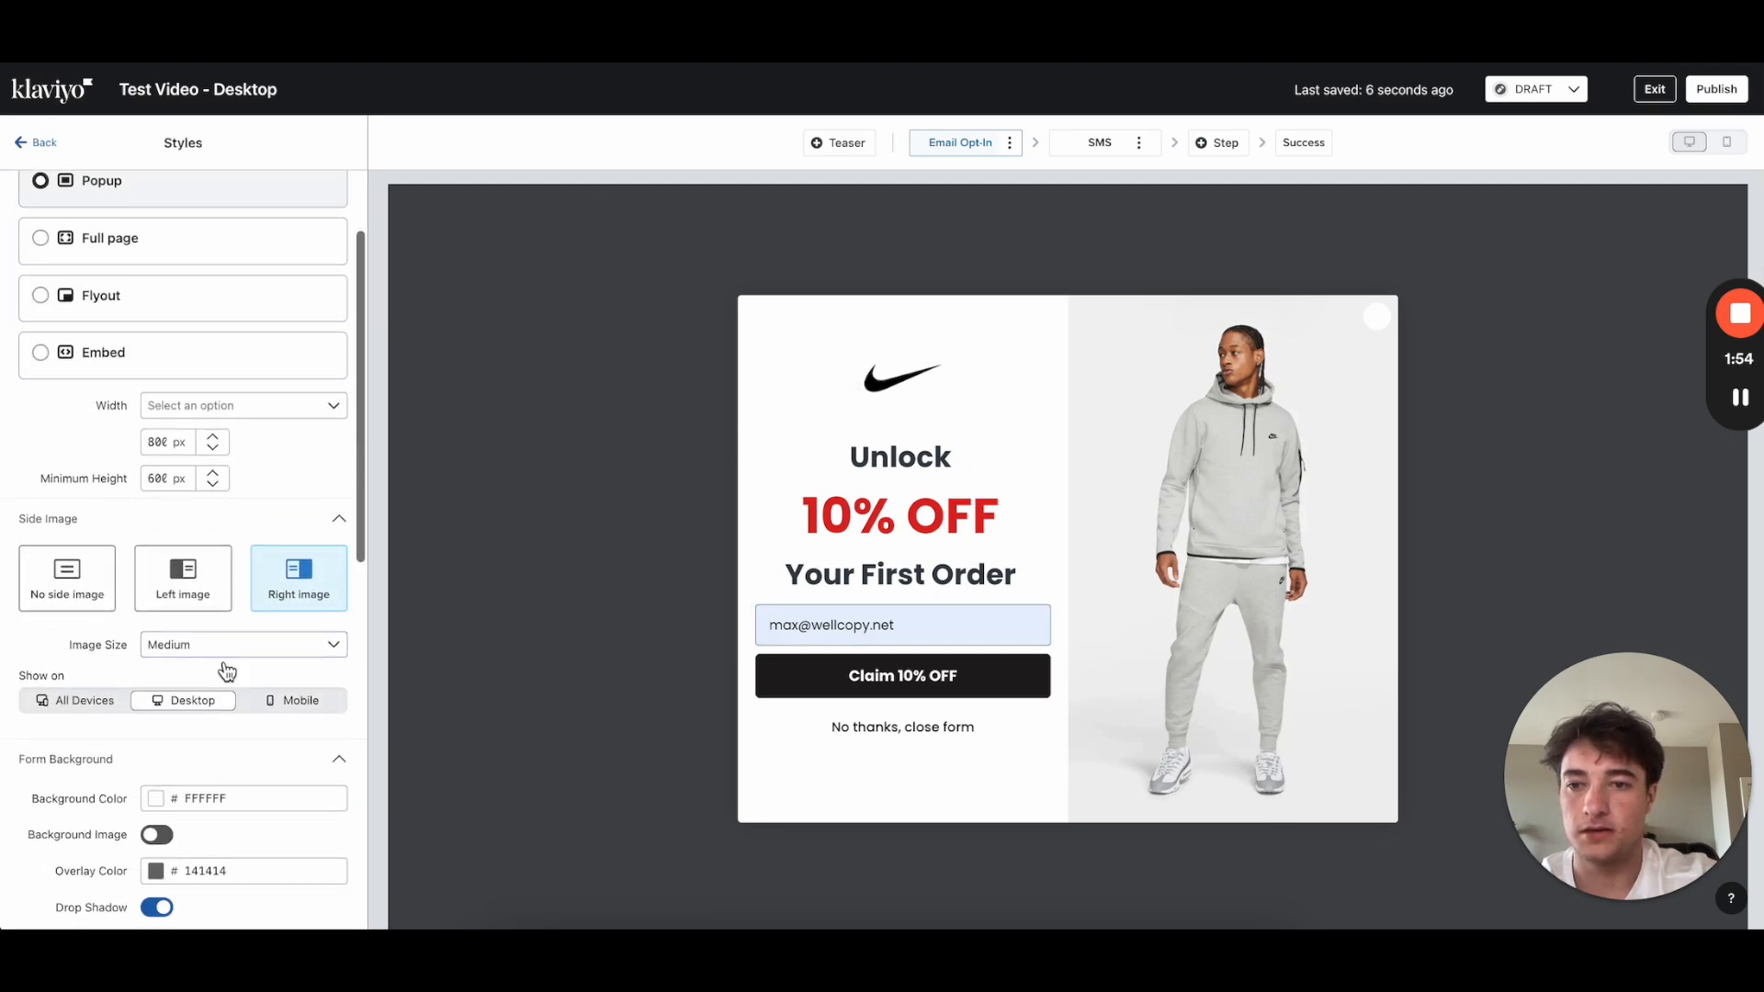
double_click(160, 443)
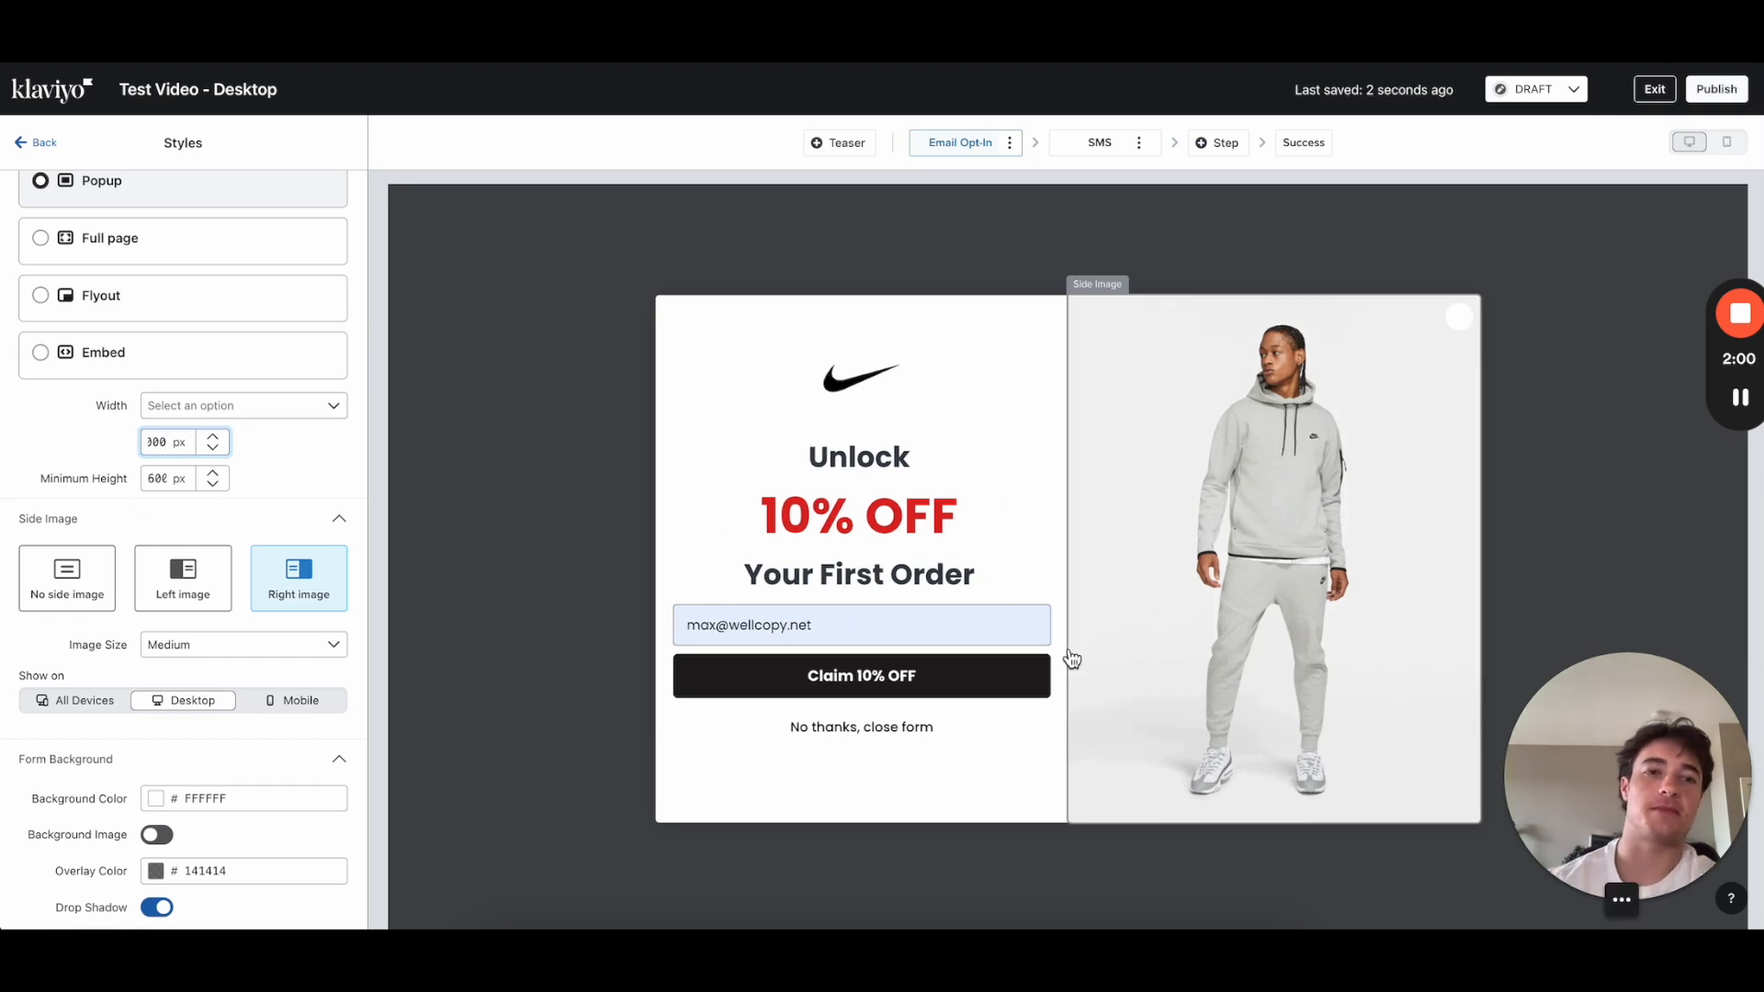
click(39, 148)
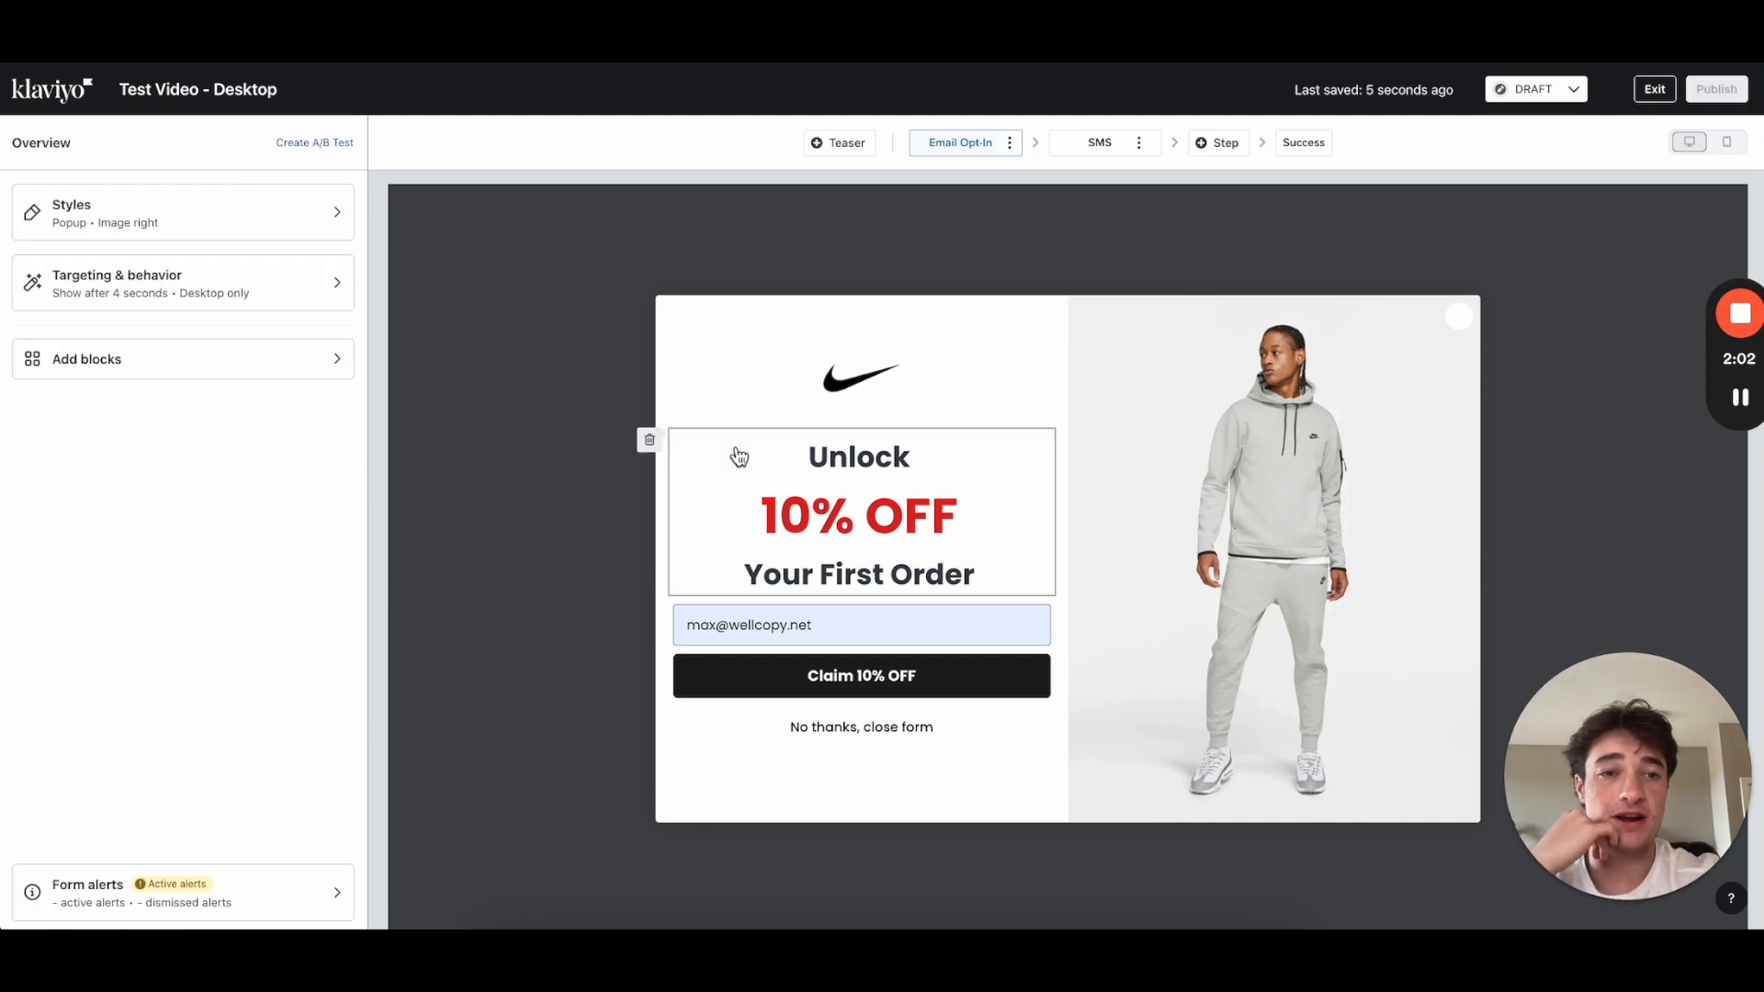
Step: Set the close icon's background colour alpha to 0, making it fully transparent
click(1463, 327)
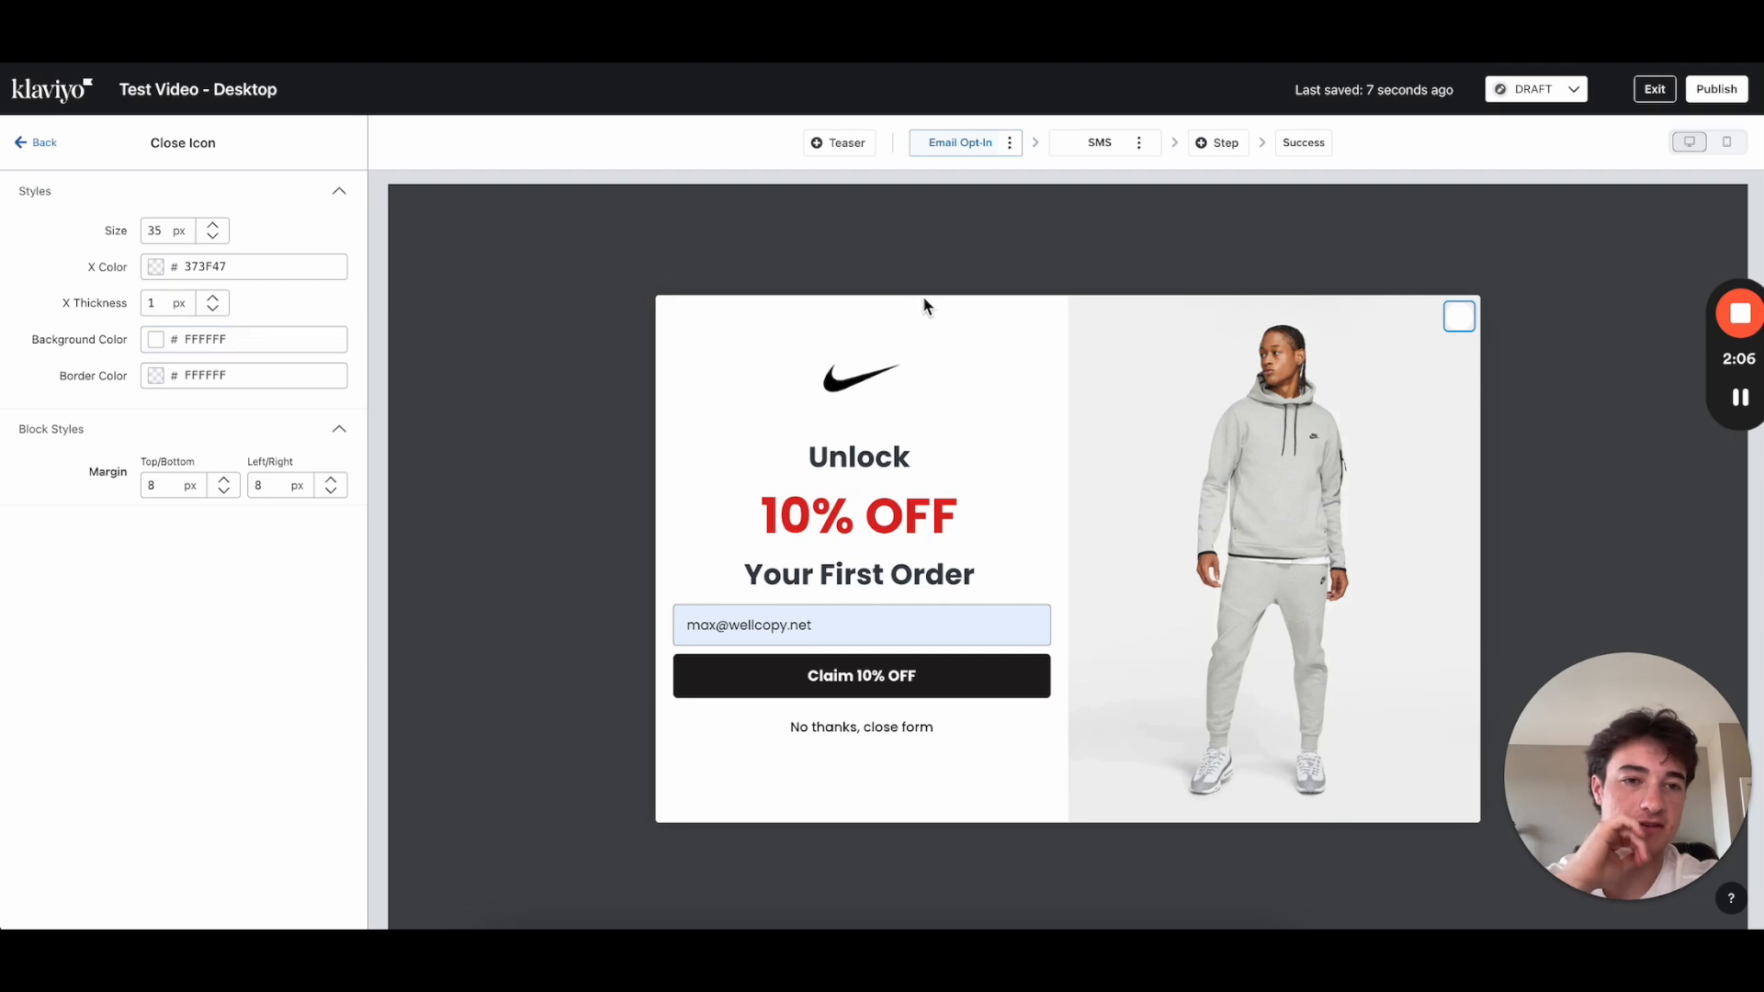
click(41, 144)
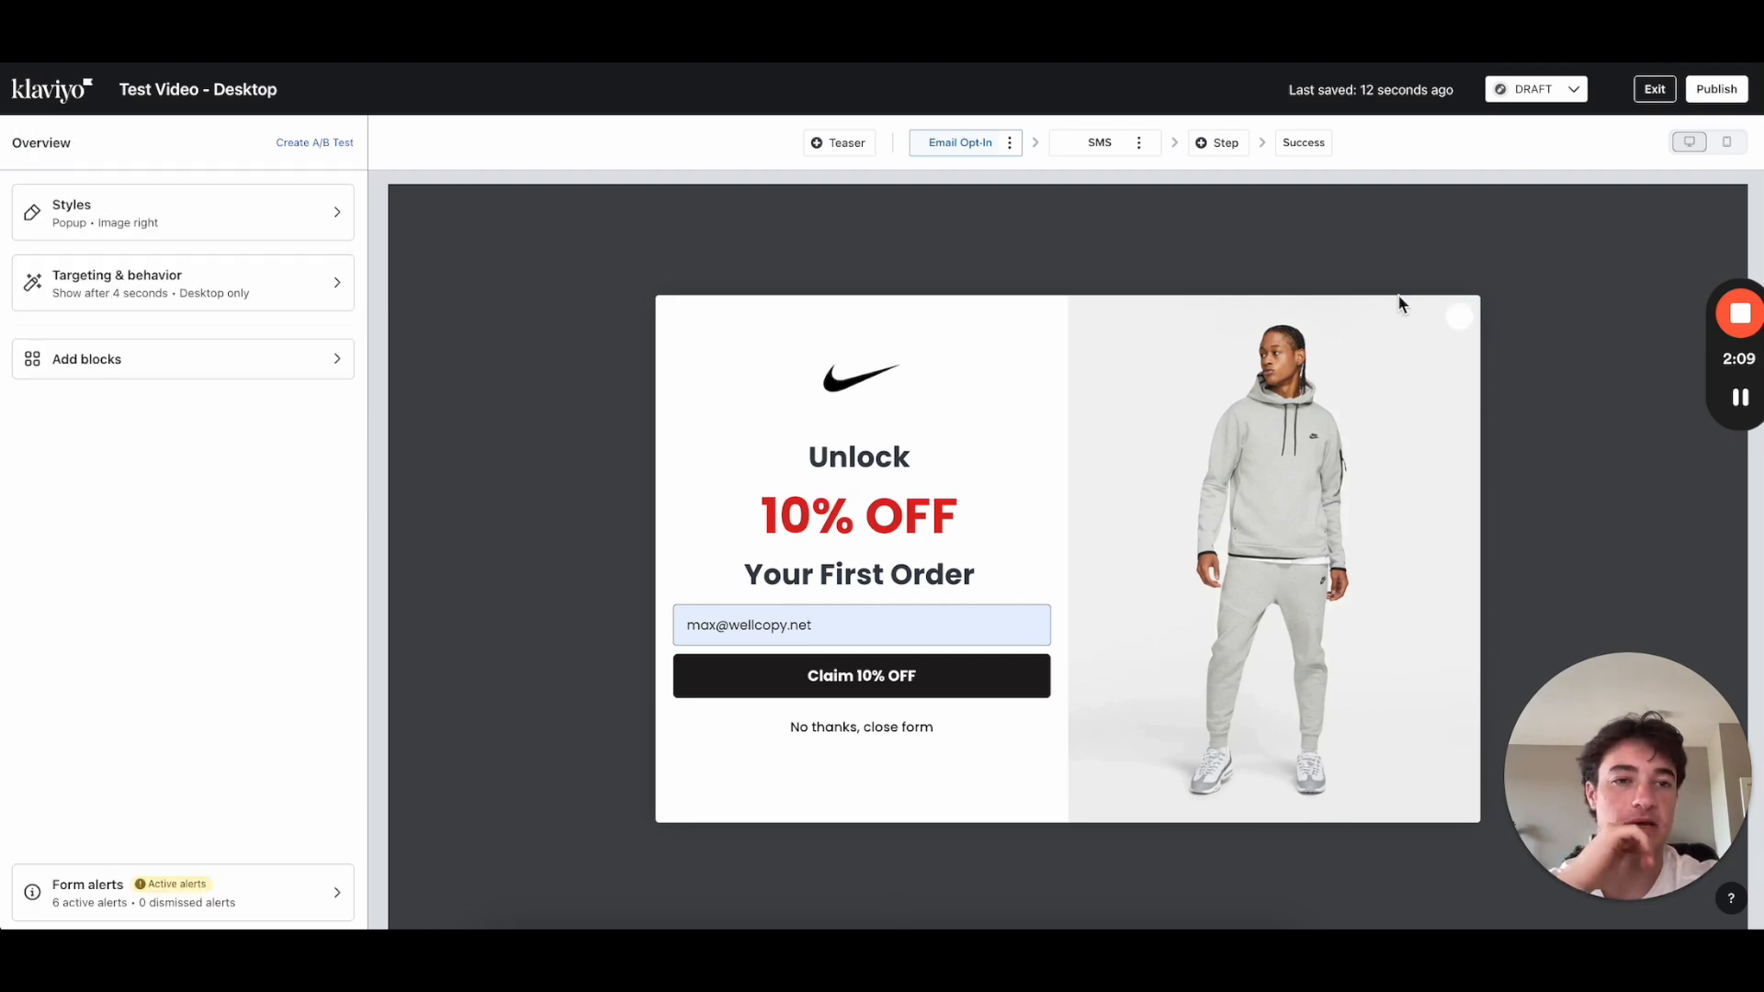
click(1462, 329)
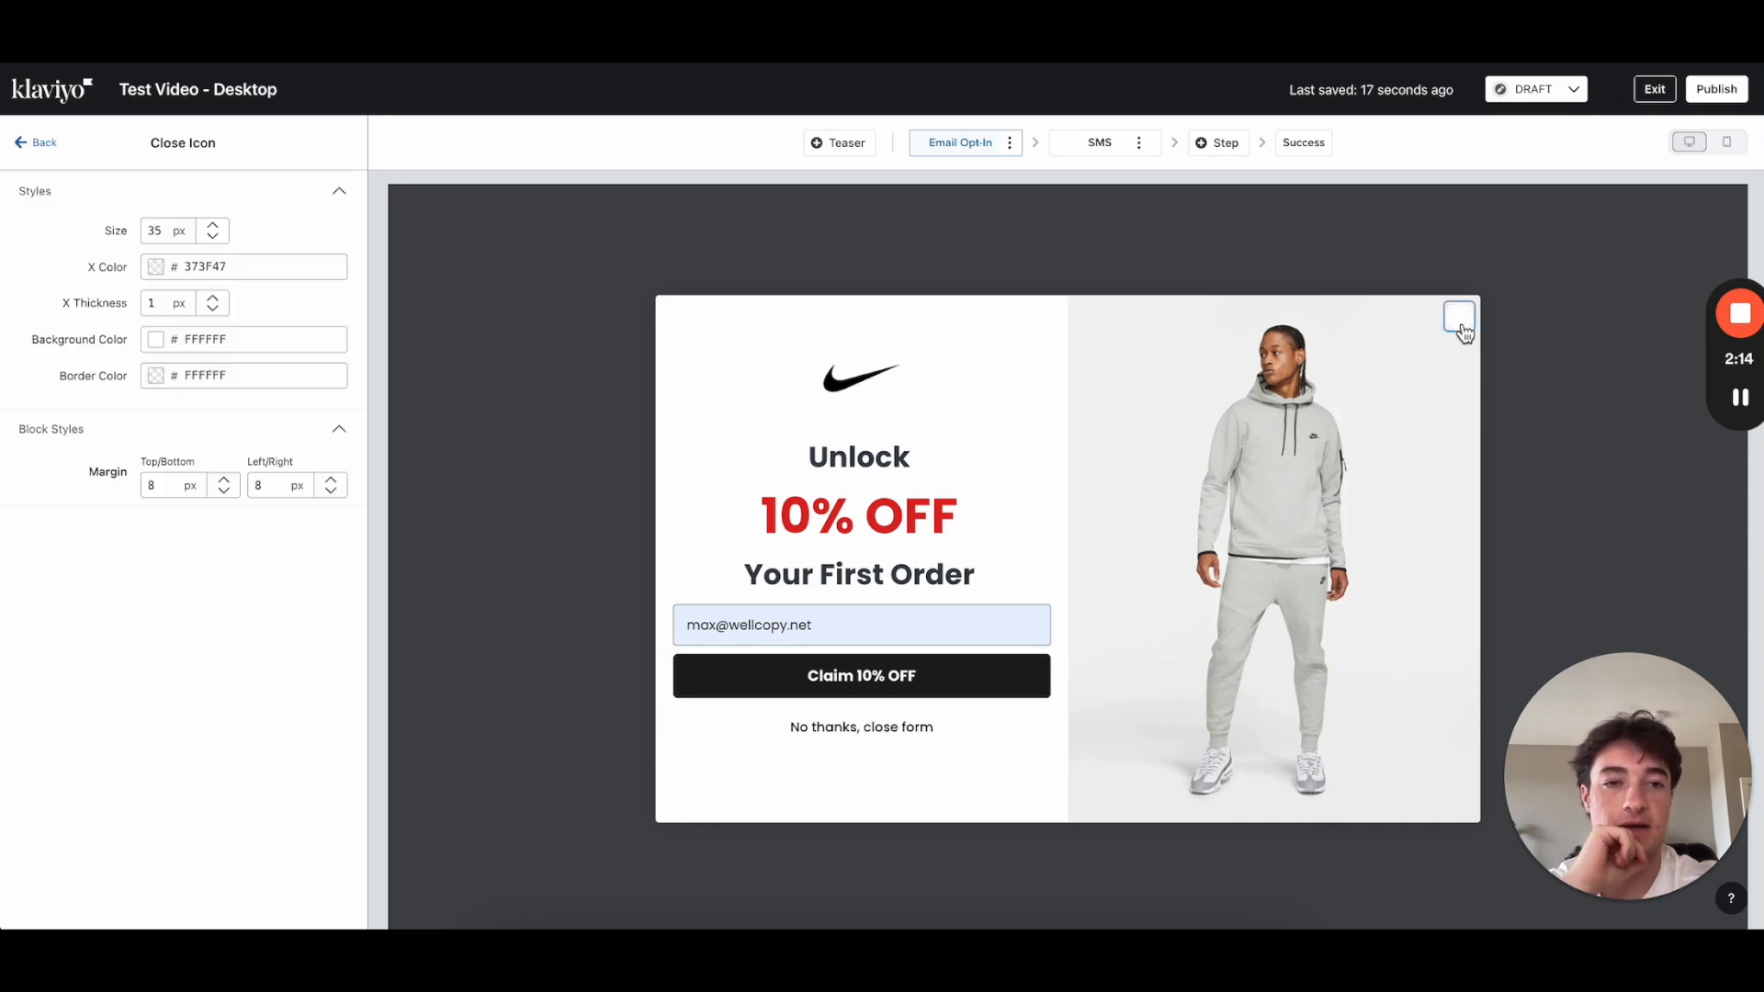
click(157, 339)
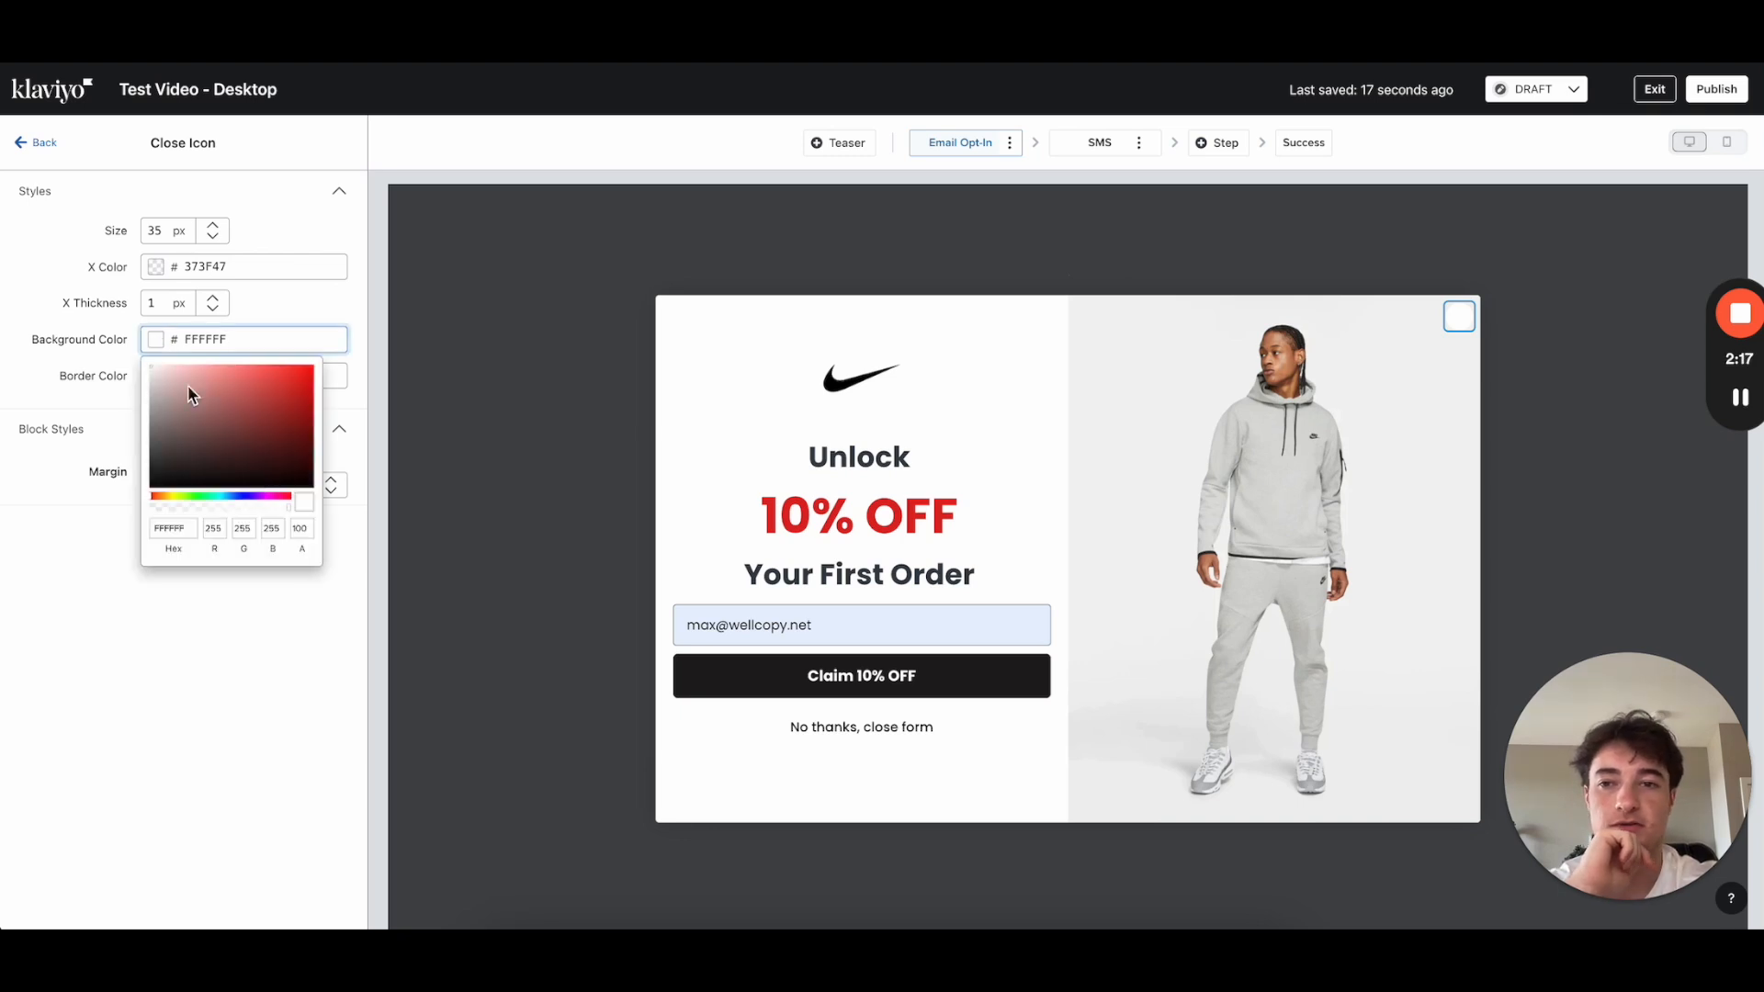
drag(286, 509, 142, 699)
click(142, 721)
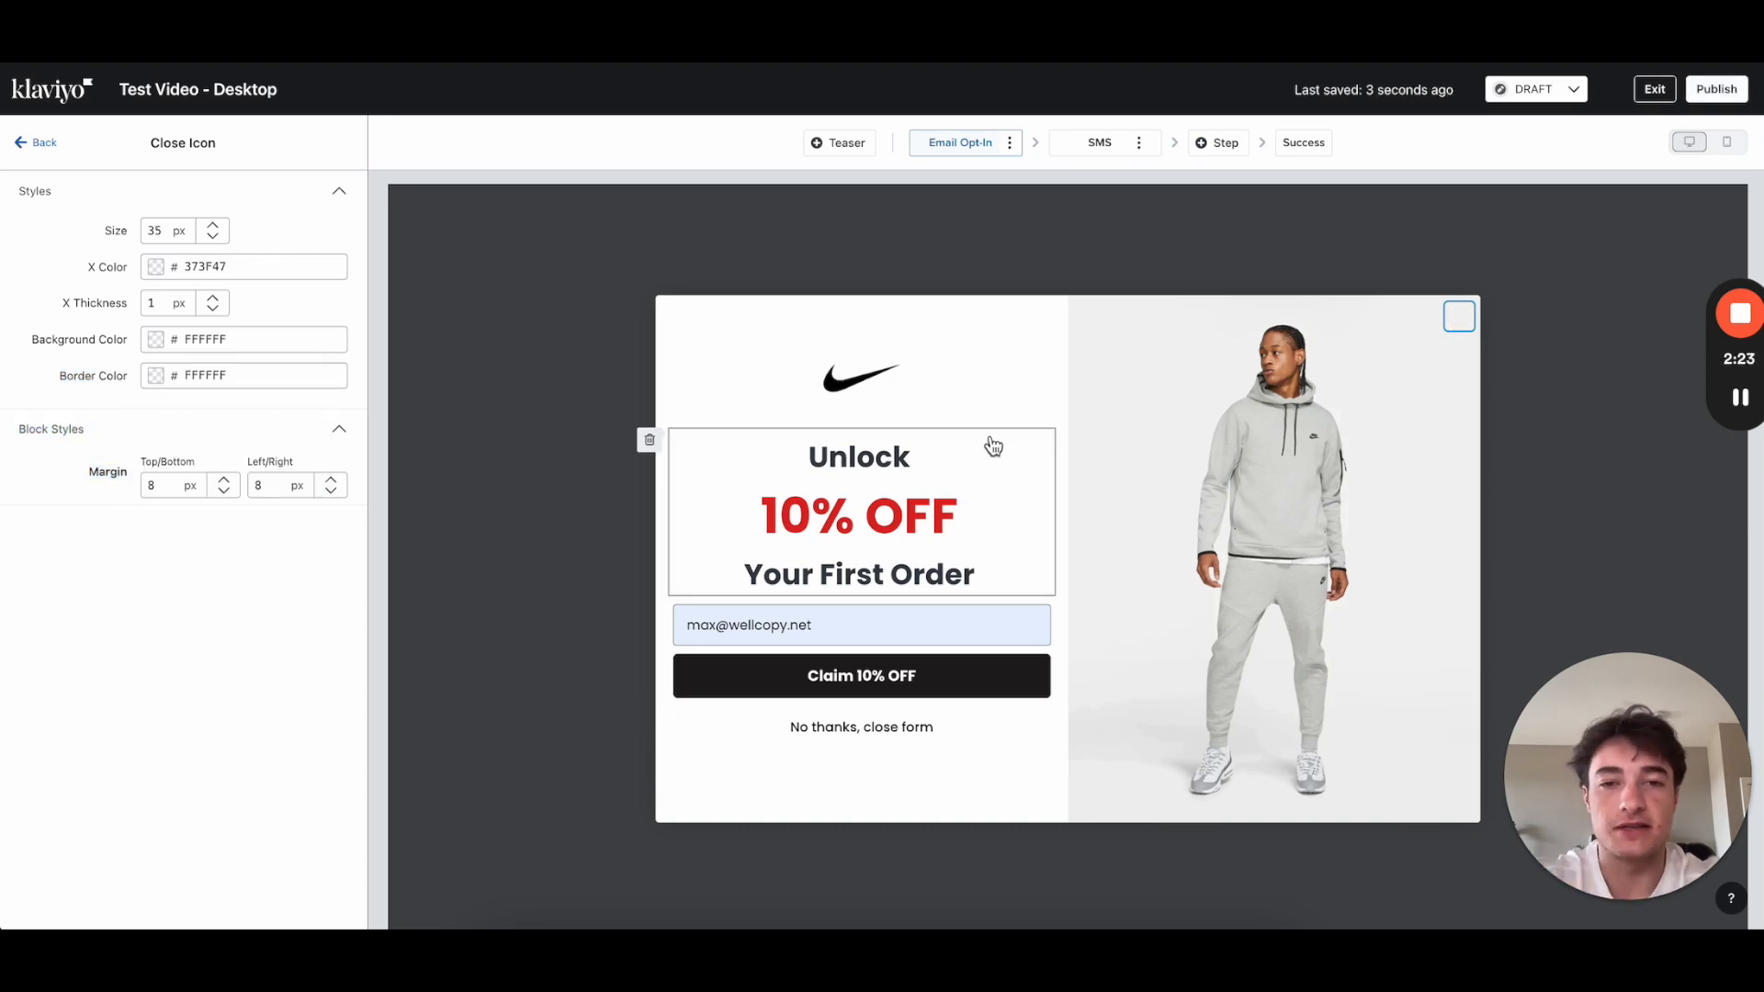
click(46, 145)
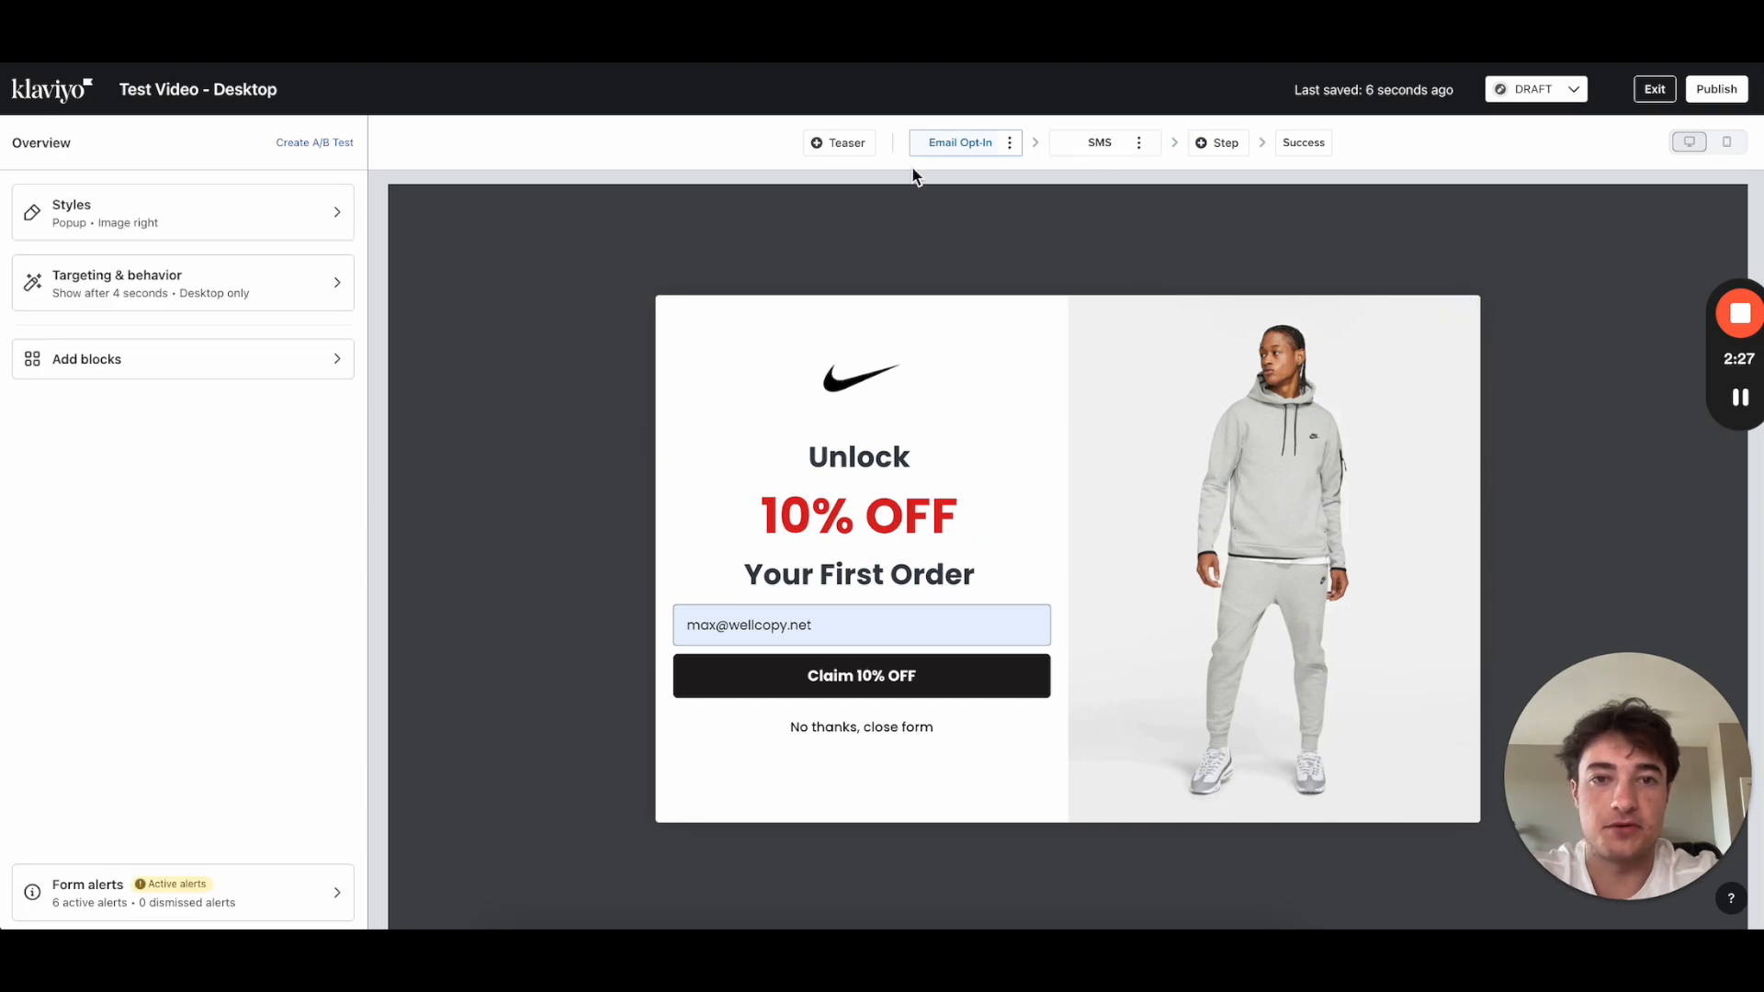
Step: Replace the SMS step's side image with the grey-hoodie model photo
click(1071, 139)
click(1223, 644)
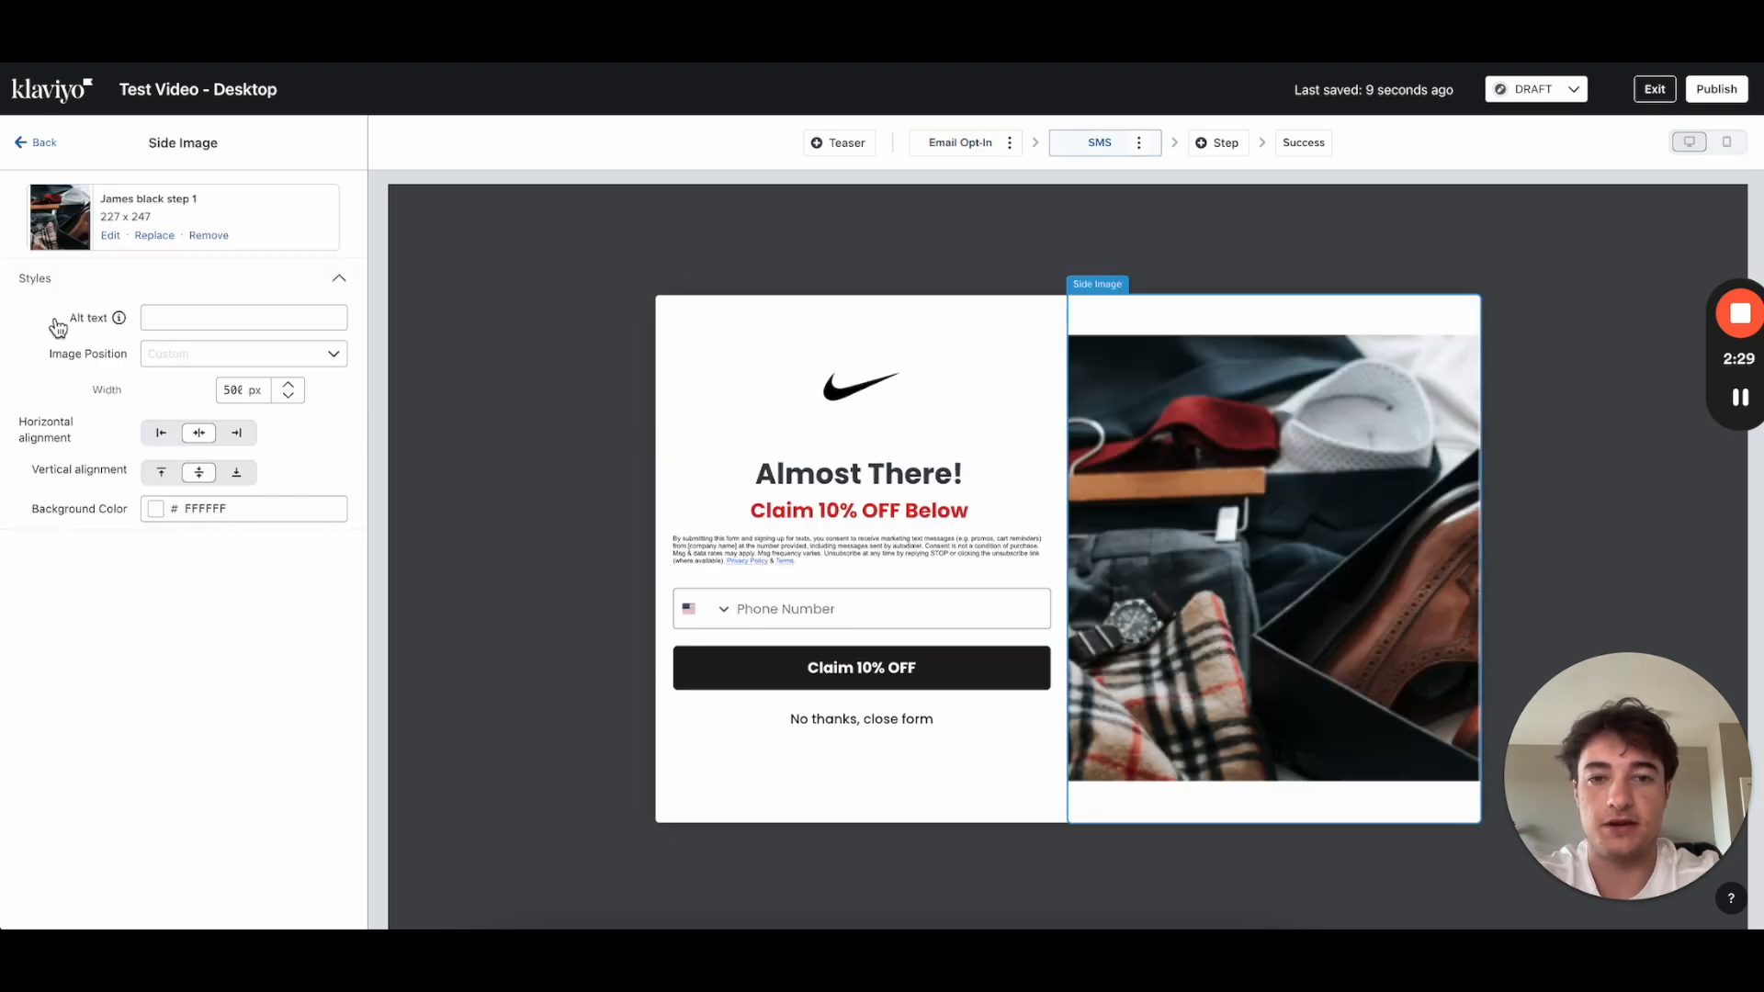
click(156, 236)
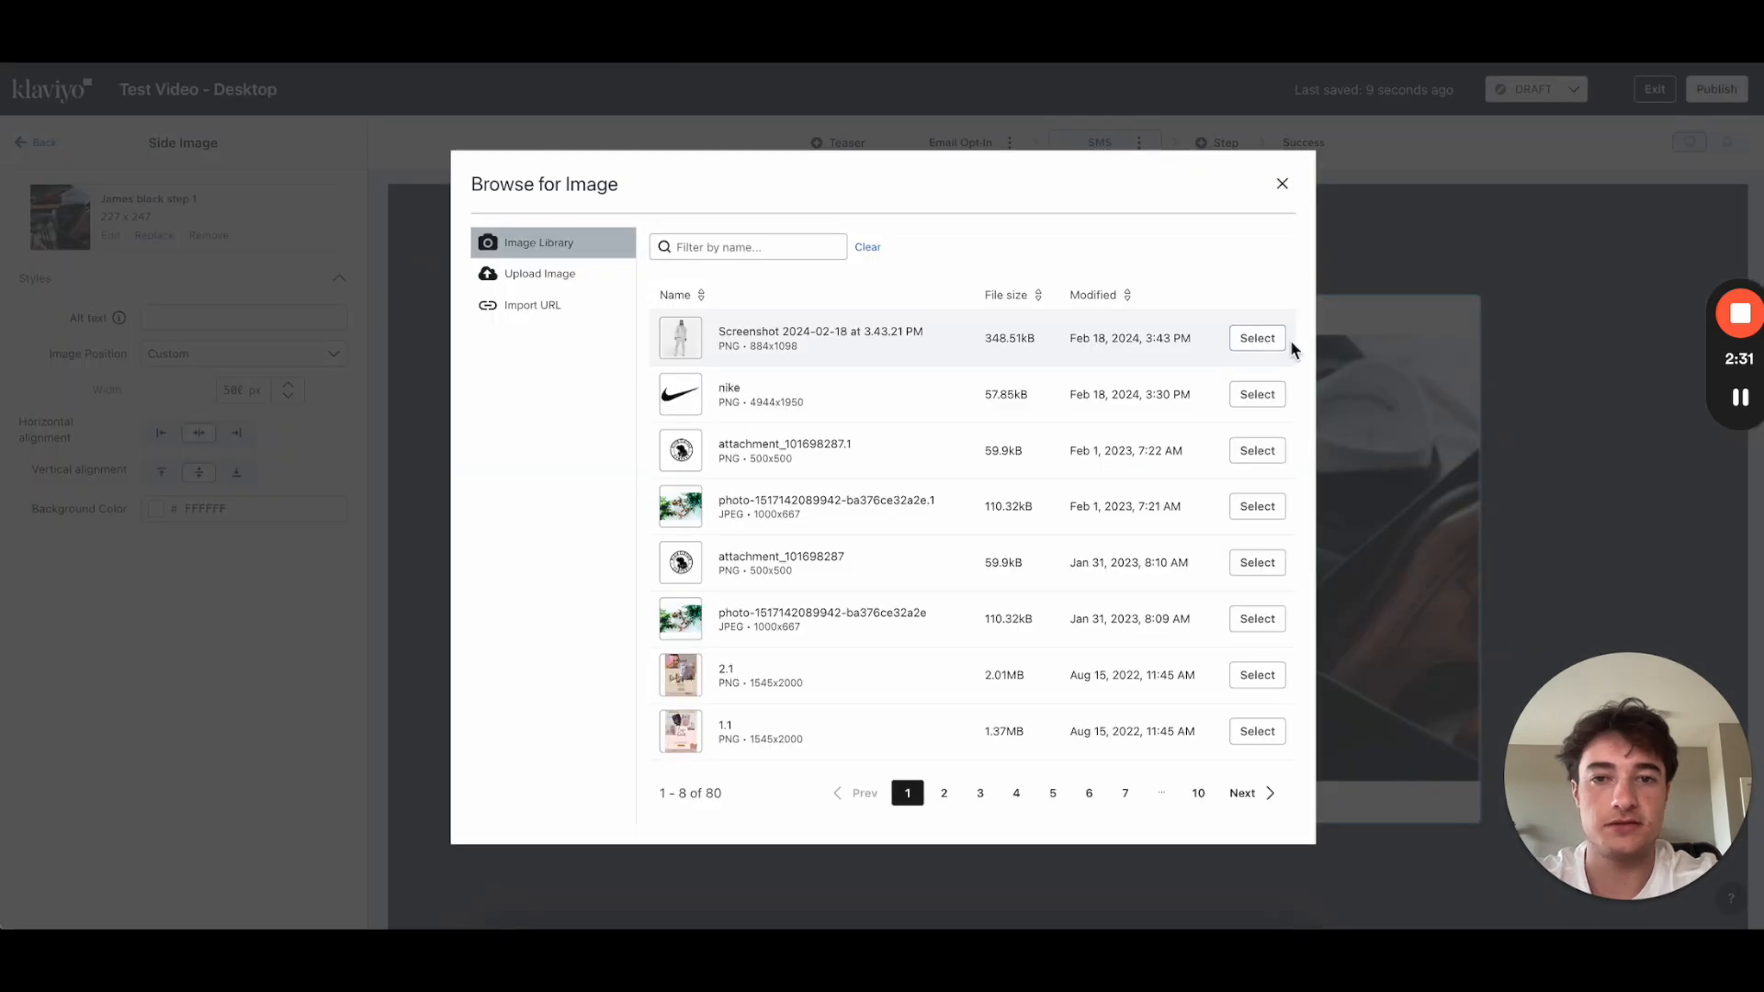
click(1266, 349)
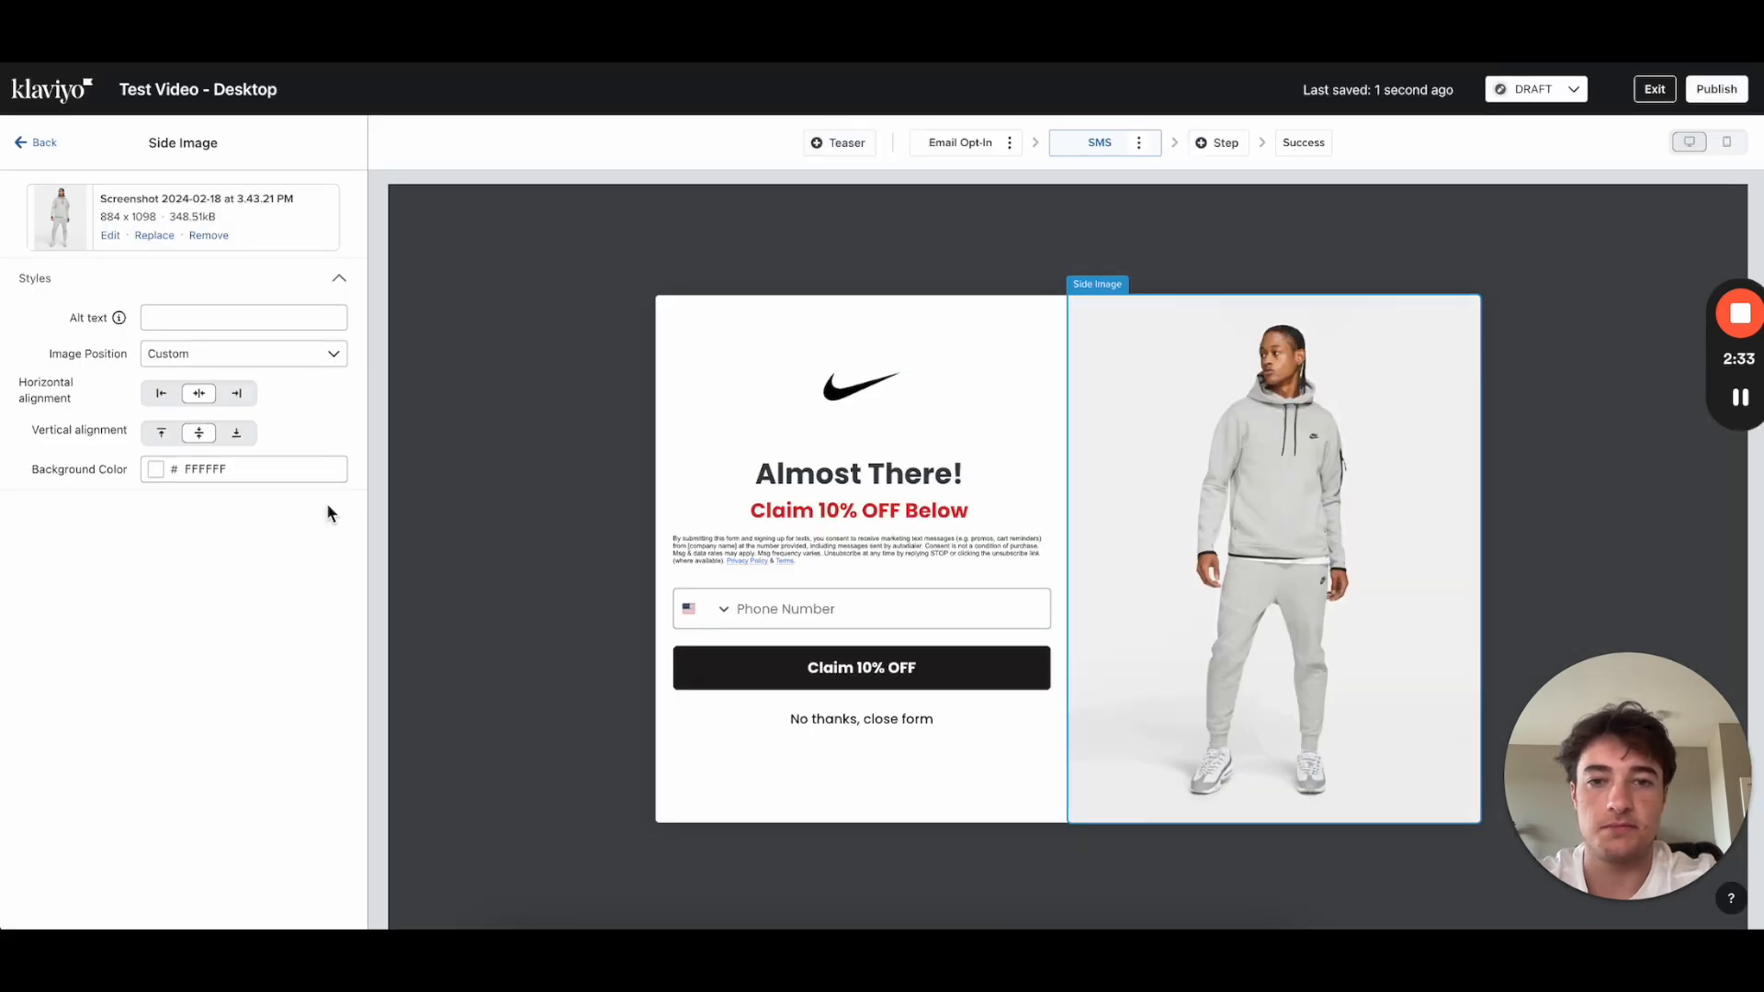
click(1305, 143)
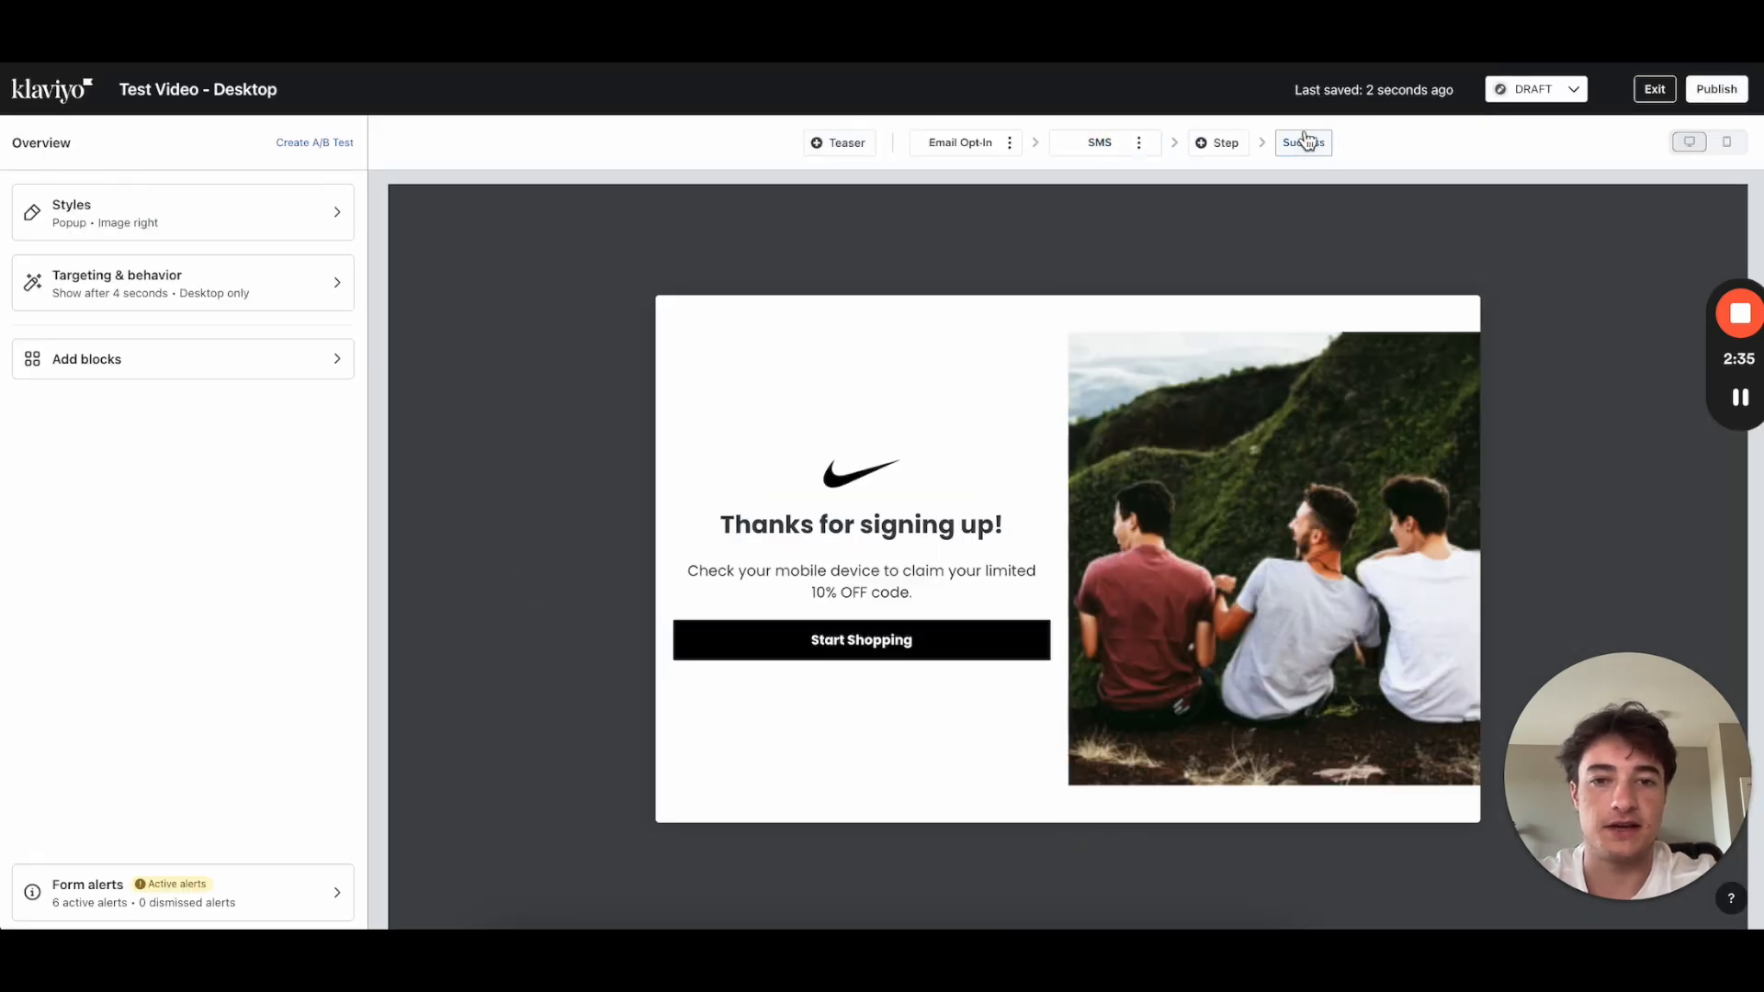
Step: Replace the Success step's side image with the grey-hoodie photo, then select the SMS 'Almost There!' headline
click(1174, 562)
click(156, 236)
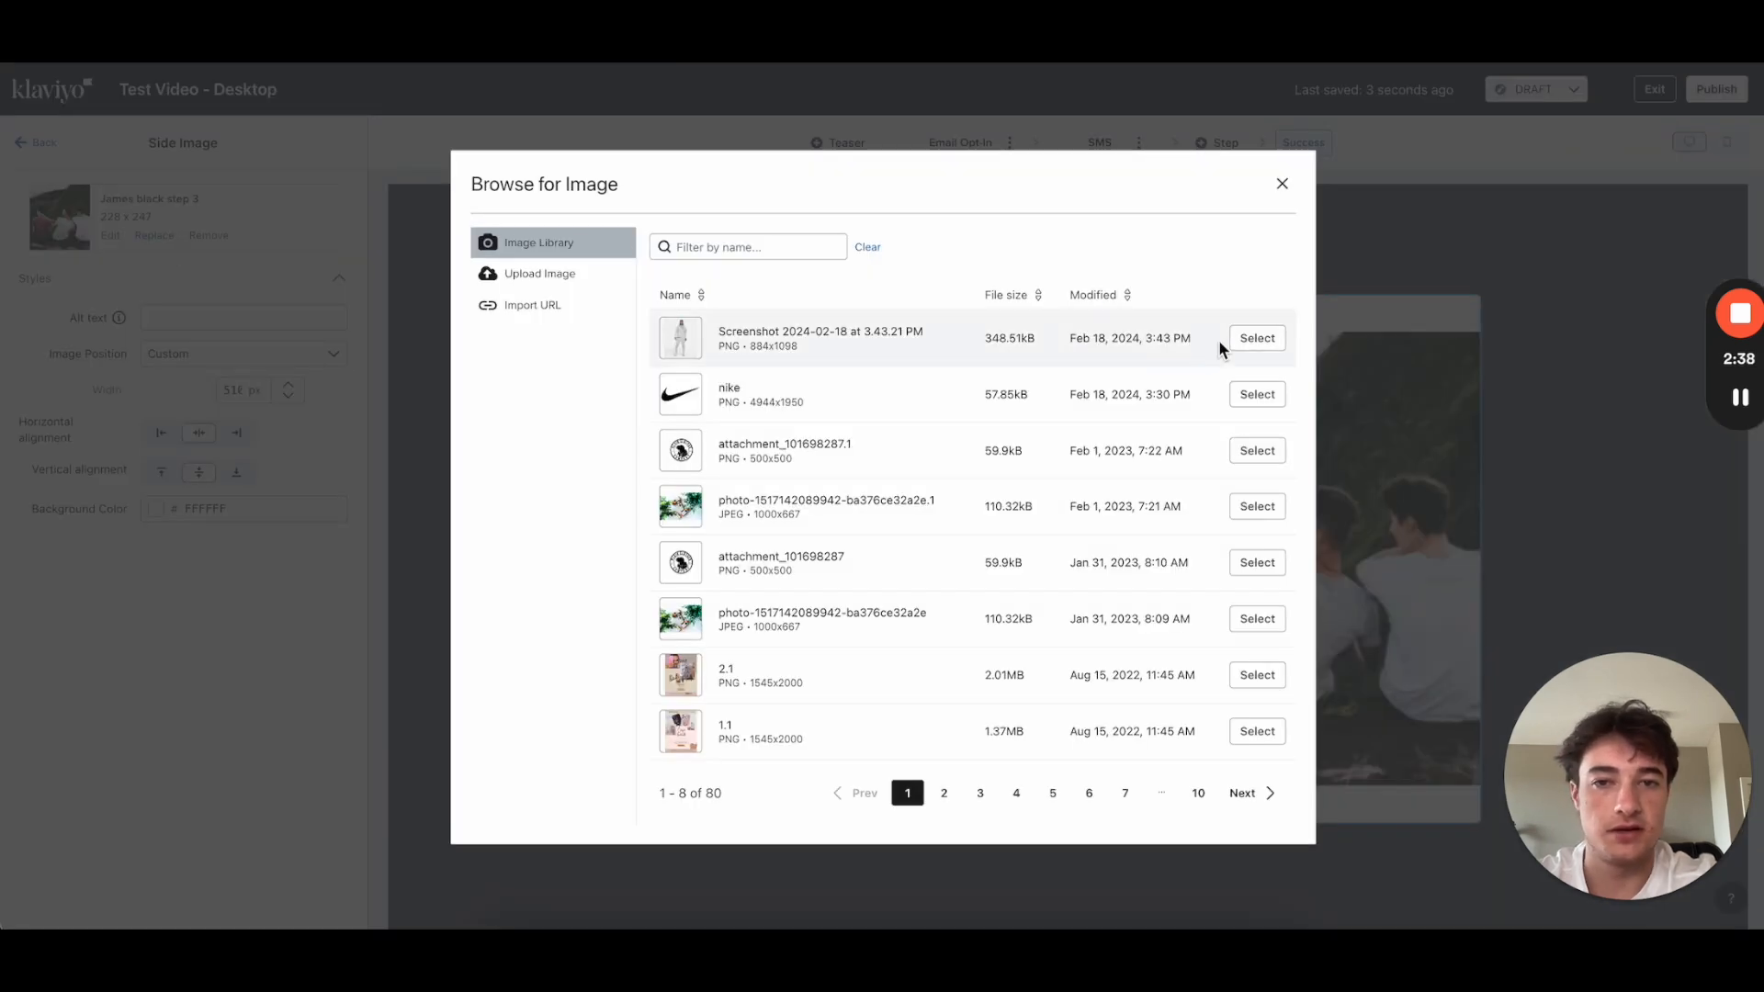
click(1255, 340)
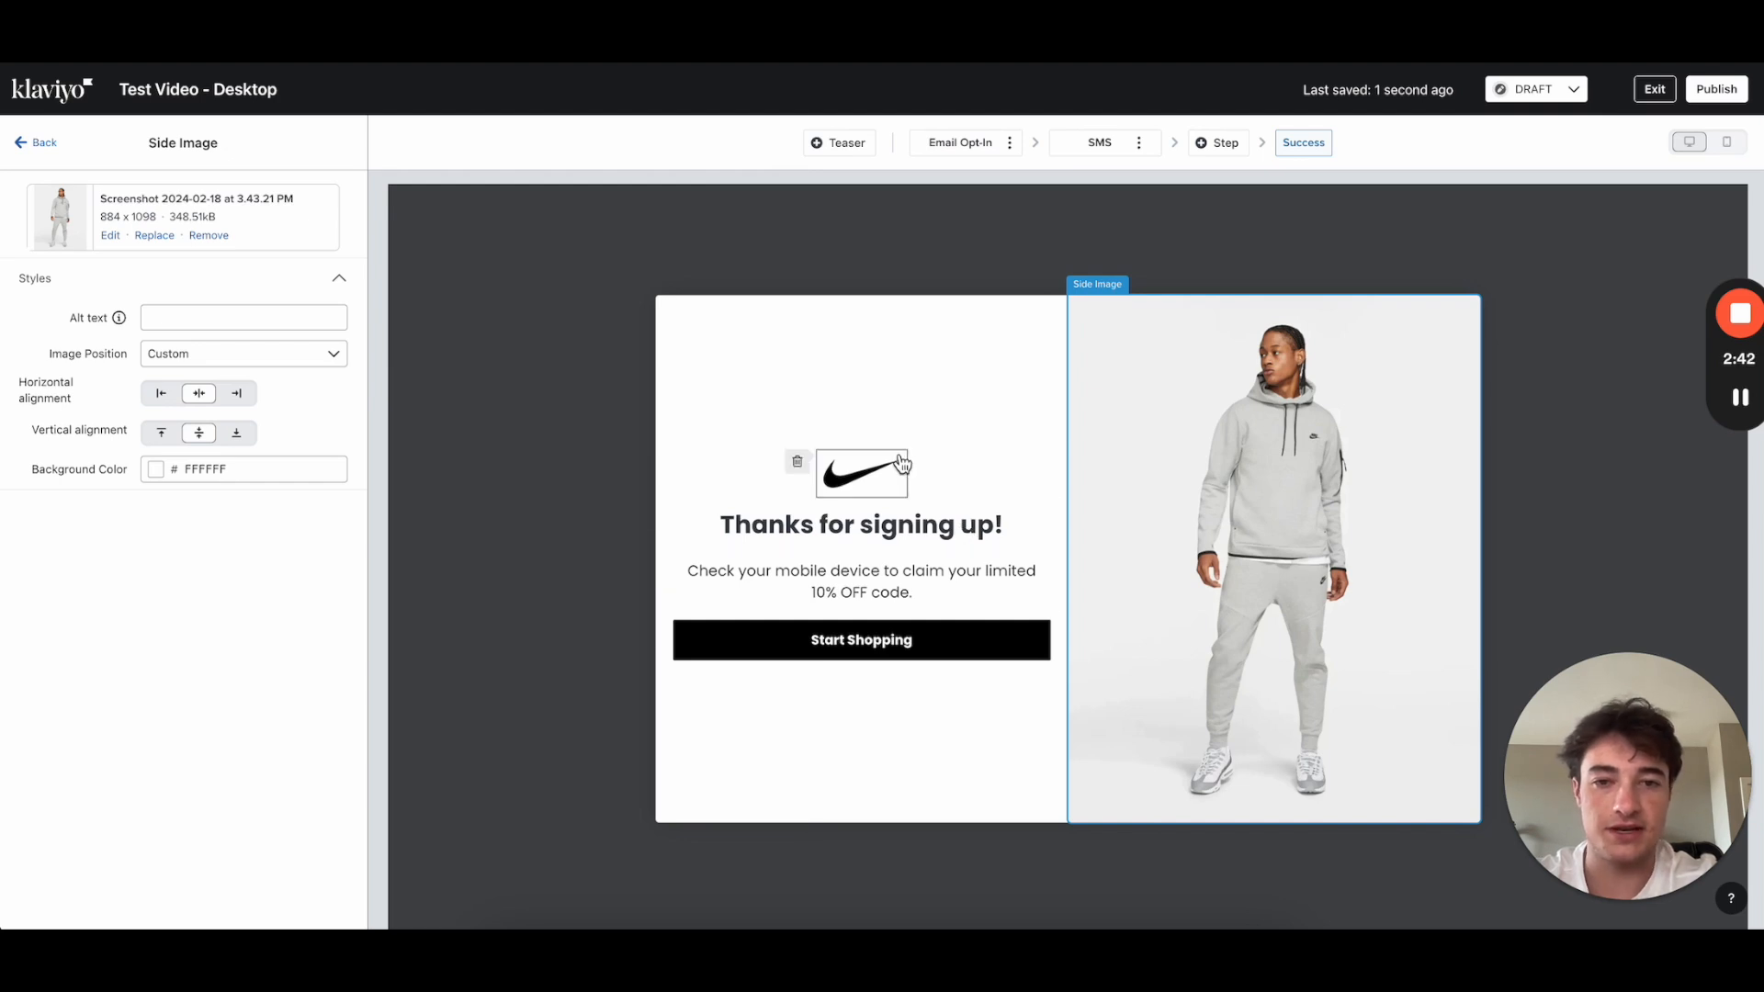
click(1106, 141)
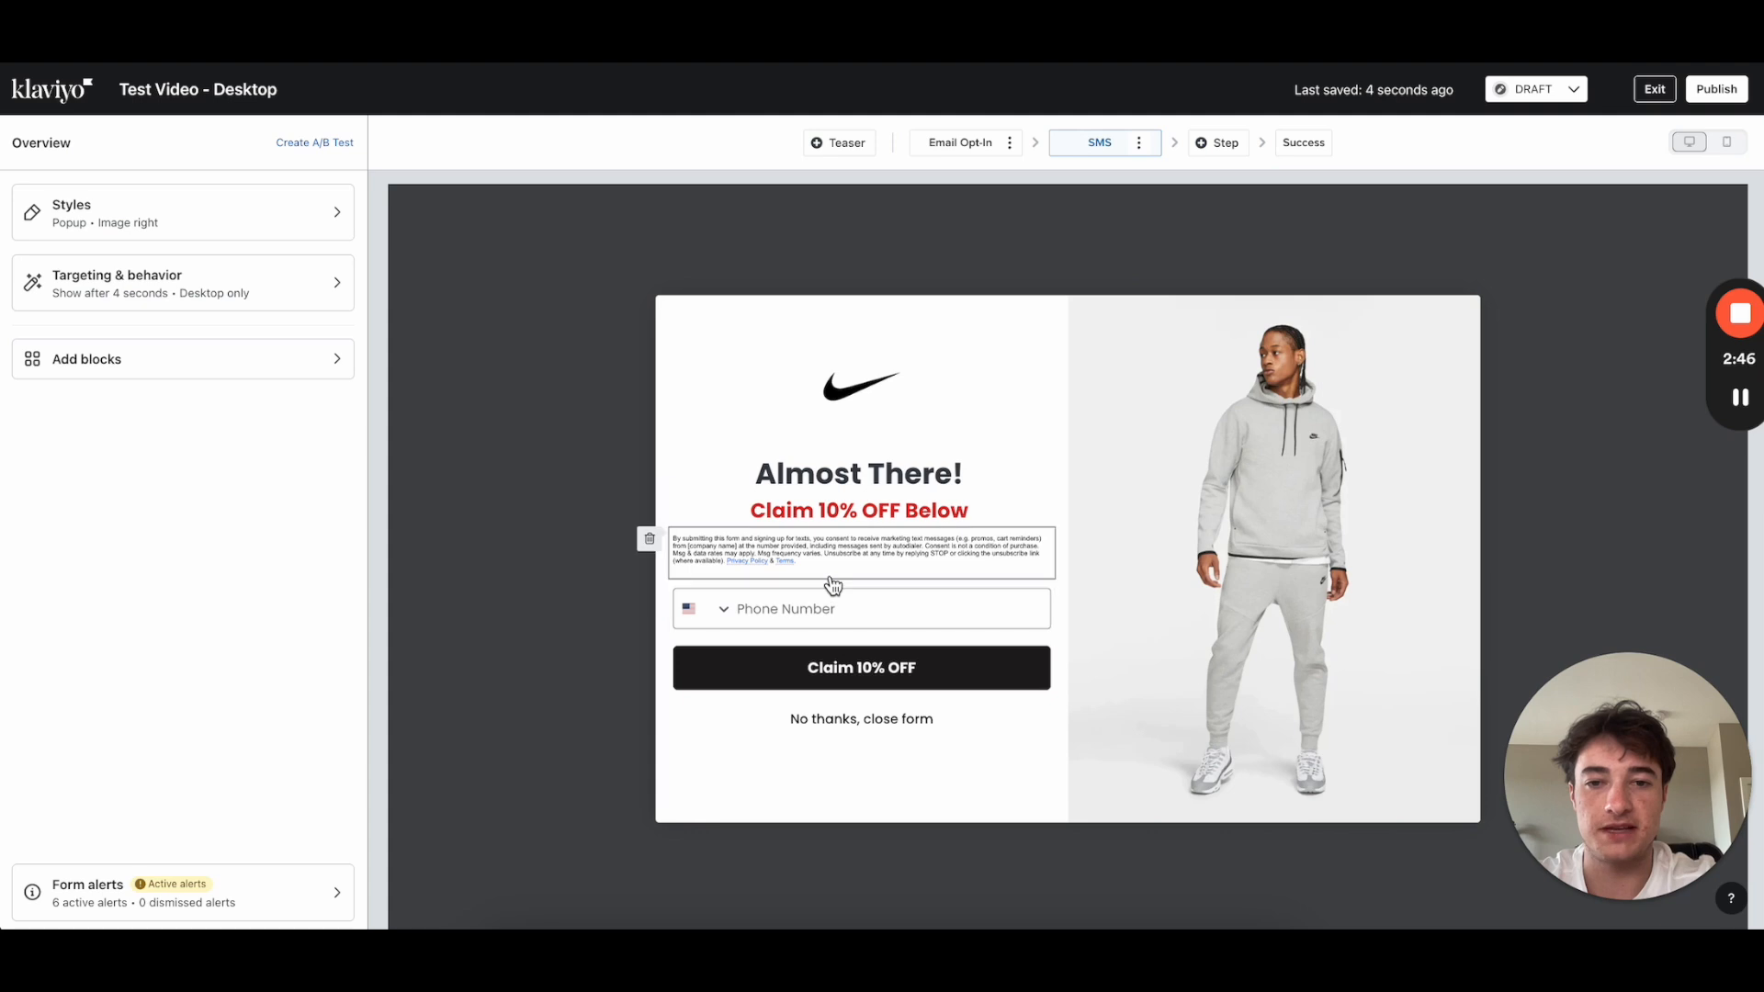
click(954, 496)
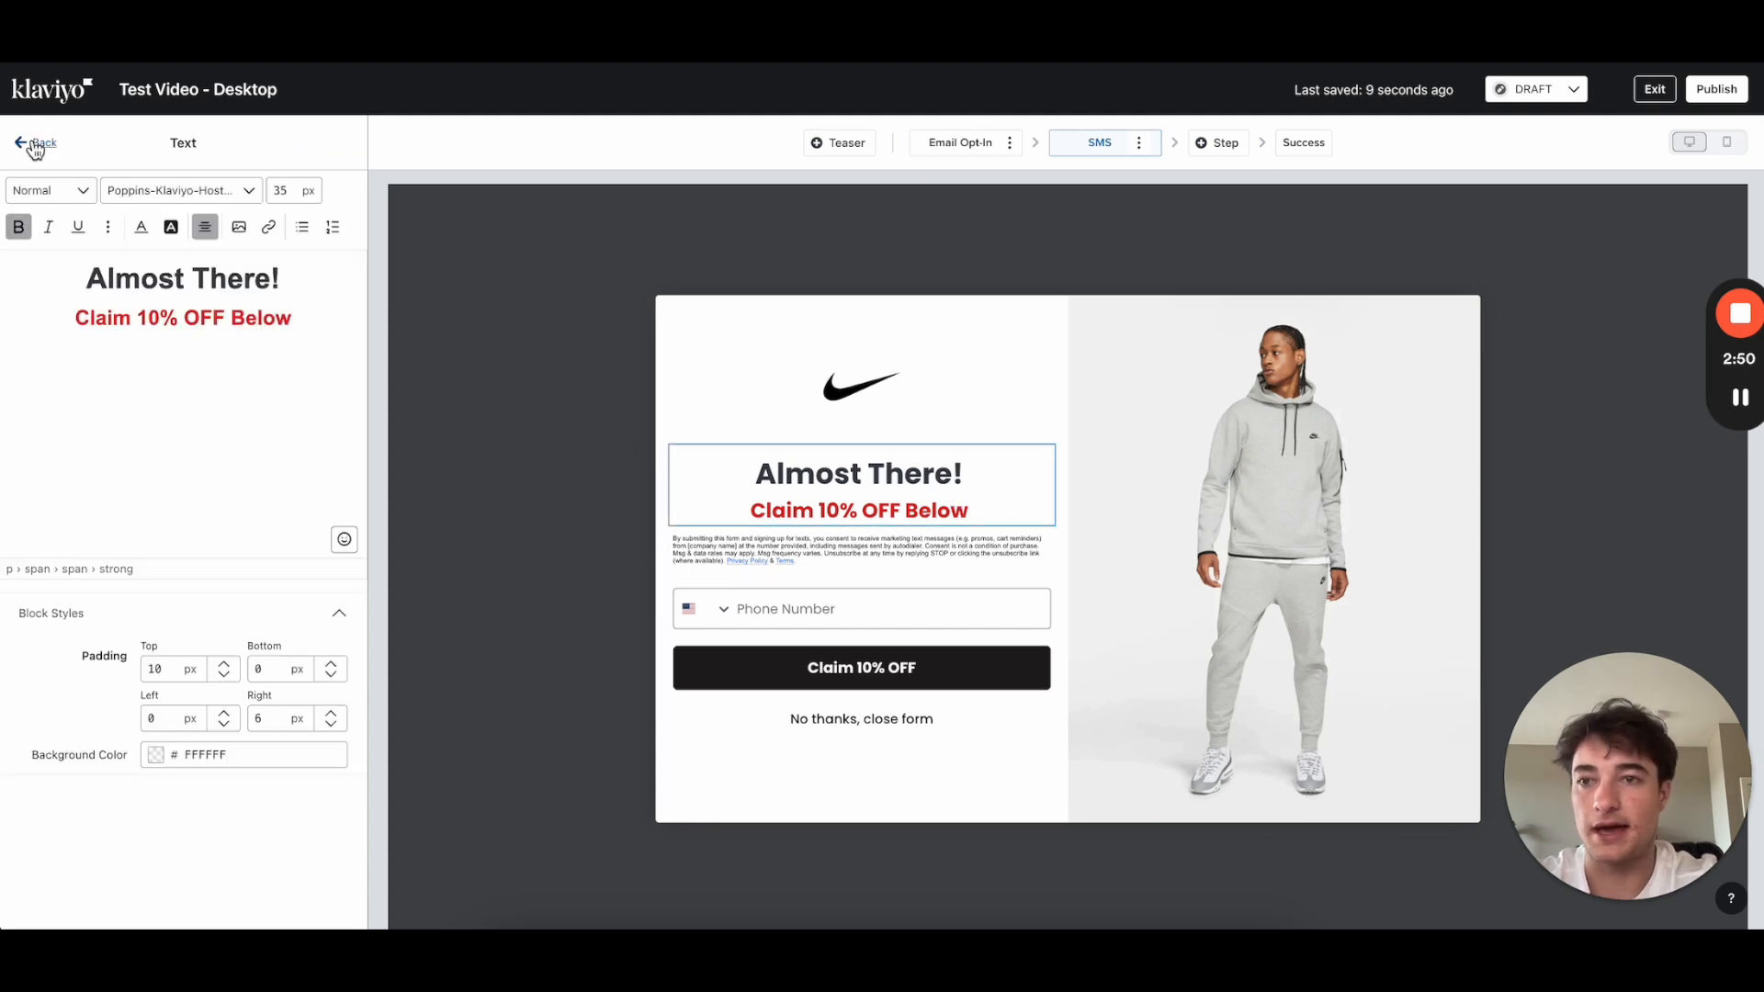
Step: Clone the Email Opt-In step as 'Micro Commit' and drag it ahead of Email Opt-In
click(967, 145)
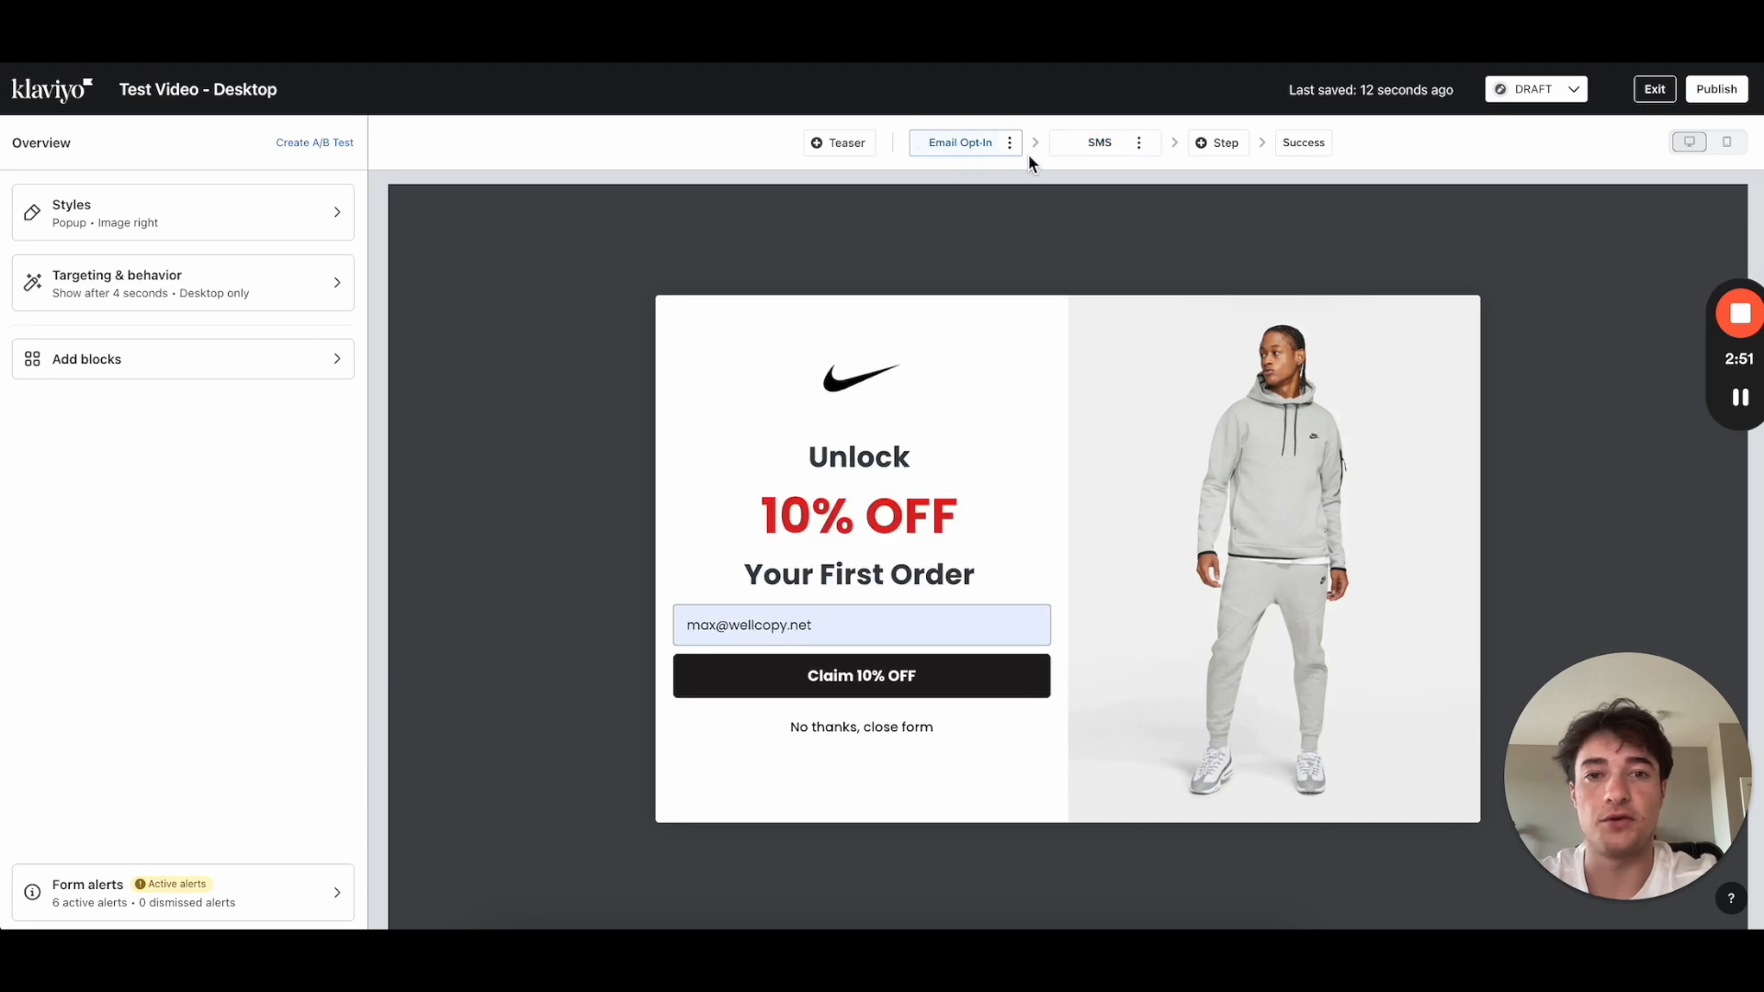
click(1010, 143)
click(961, 206)
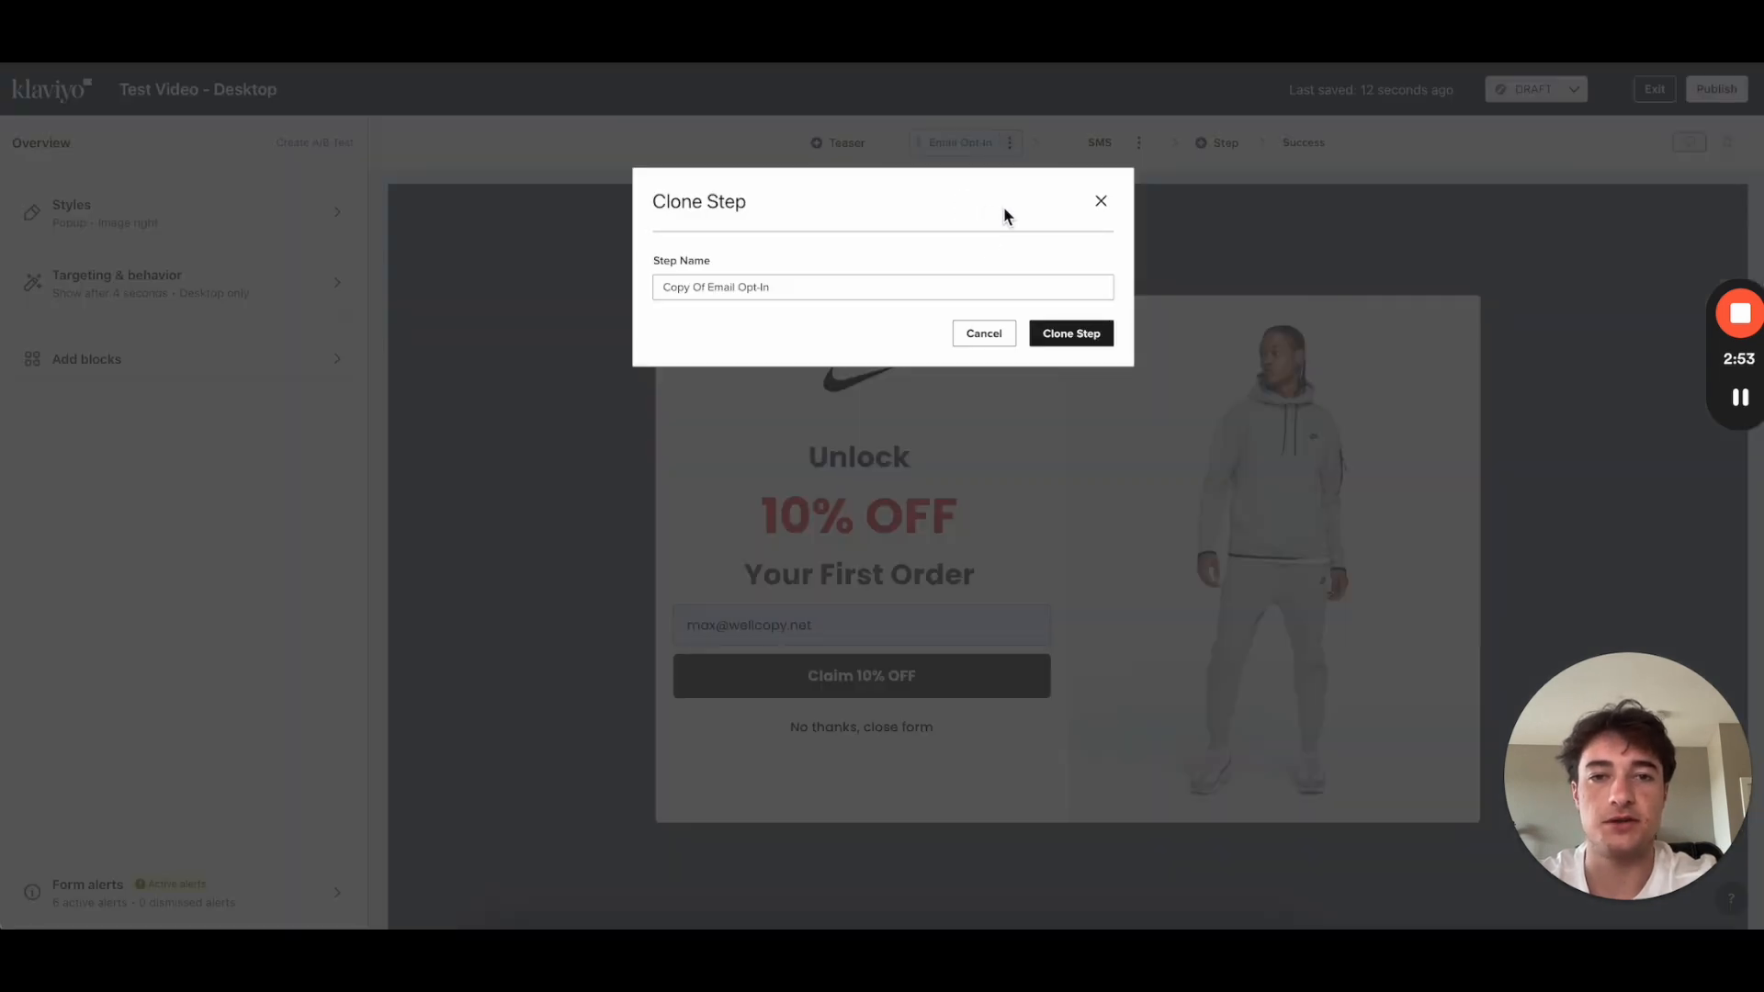
triple_click(850, 290)
text(Micro Commit)
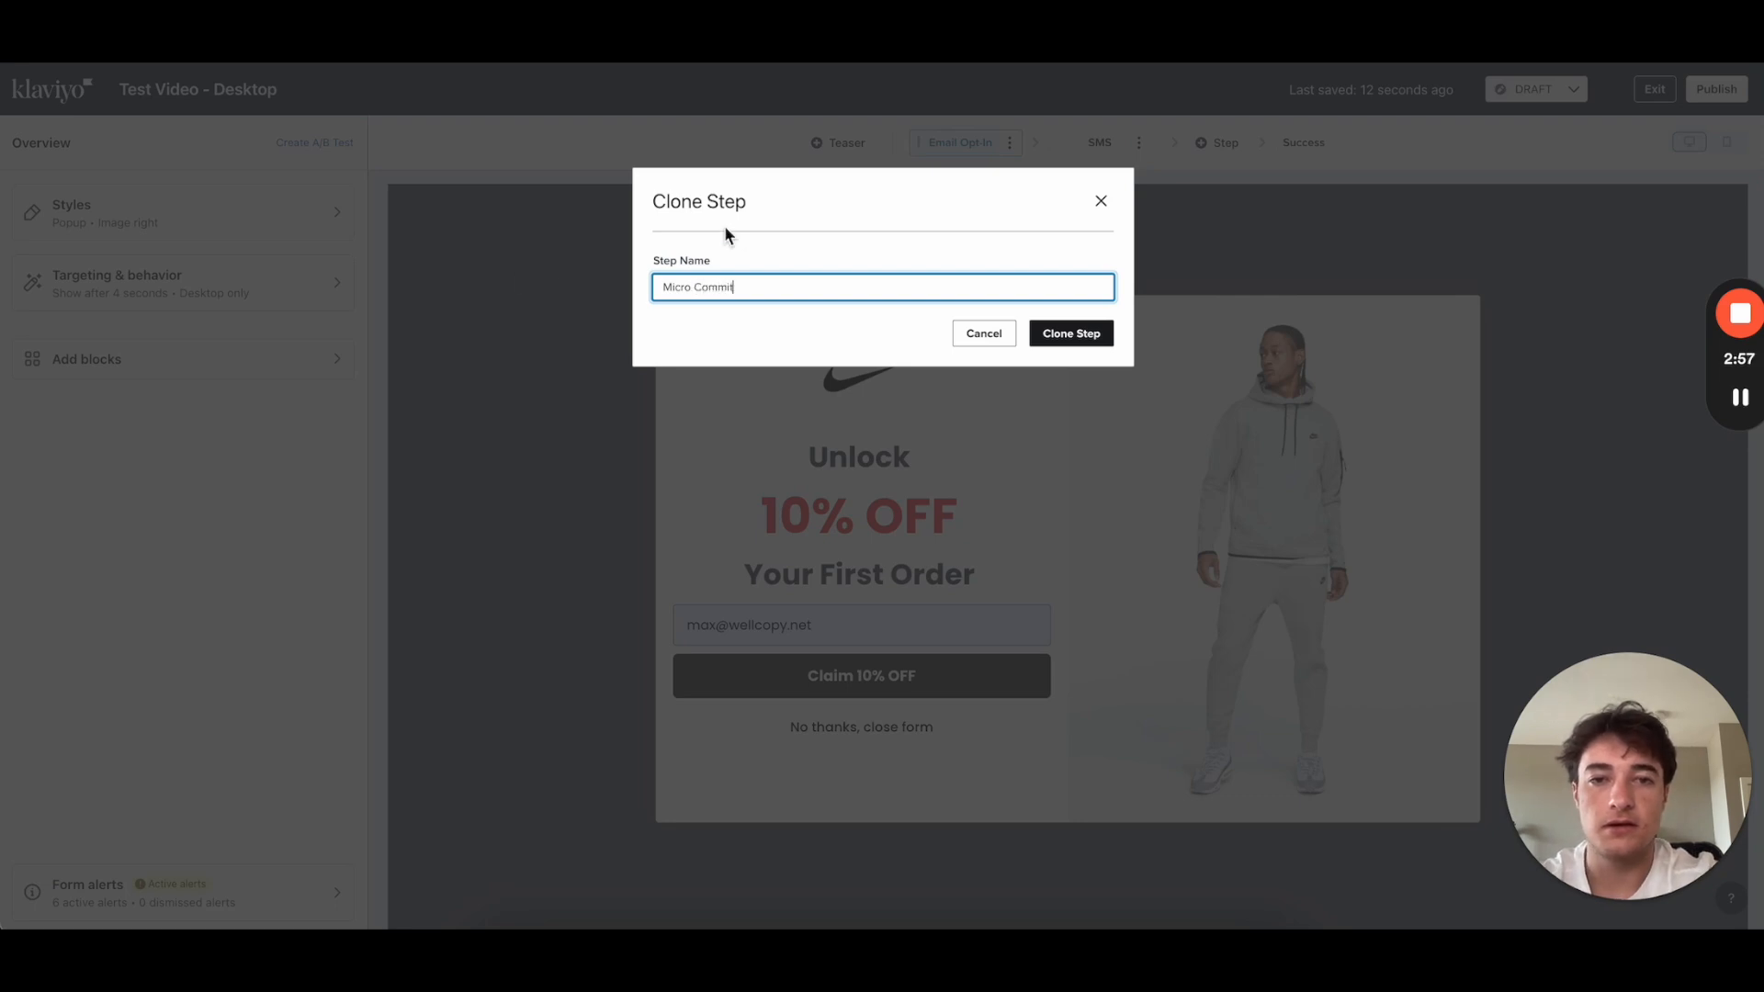
click(1057, 335)
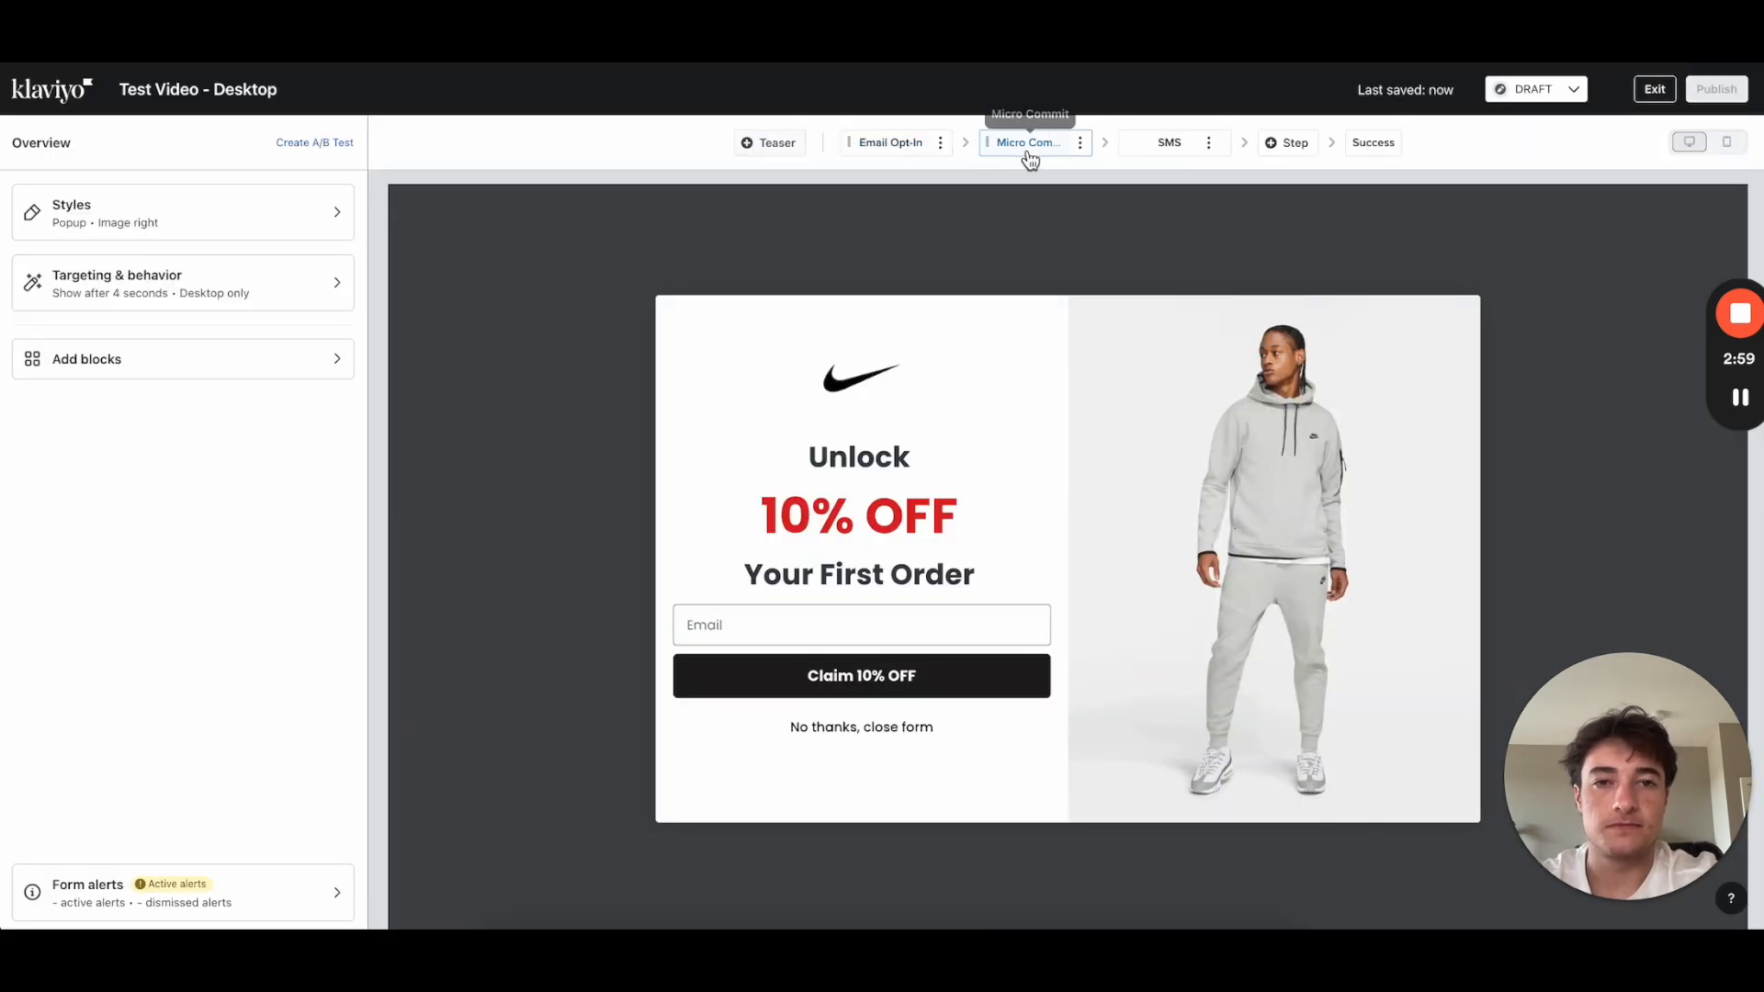
drag(1024, 151, 895, 136)
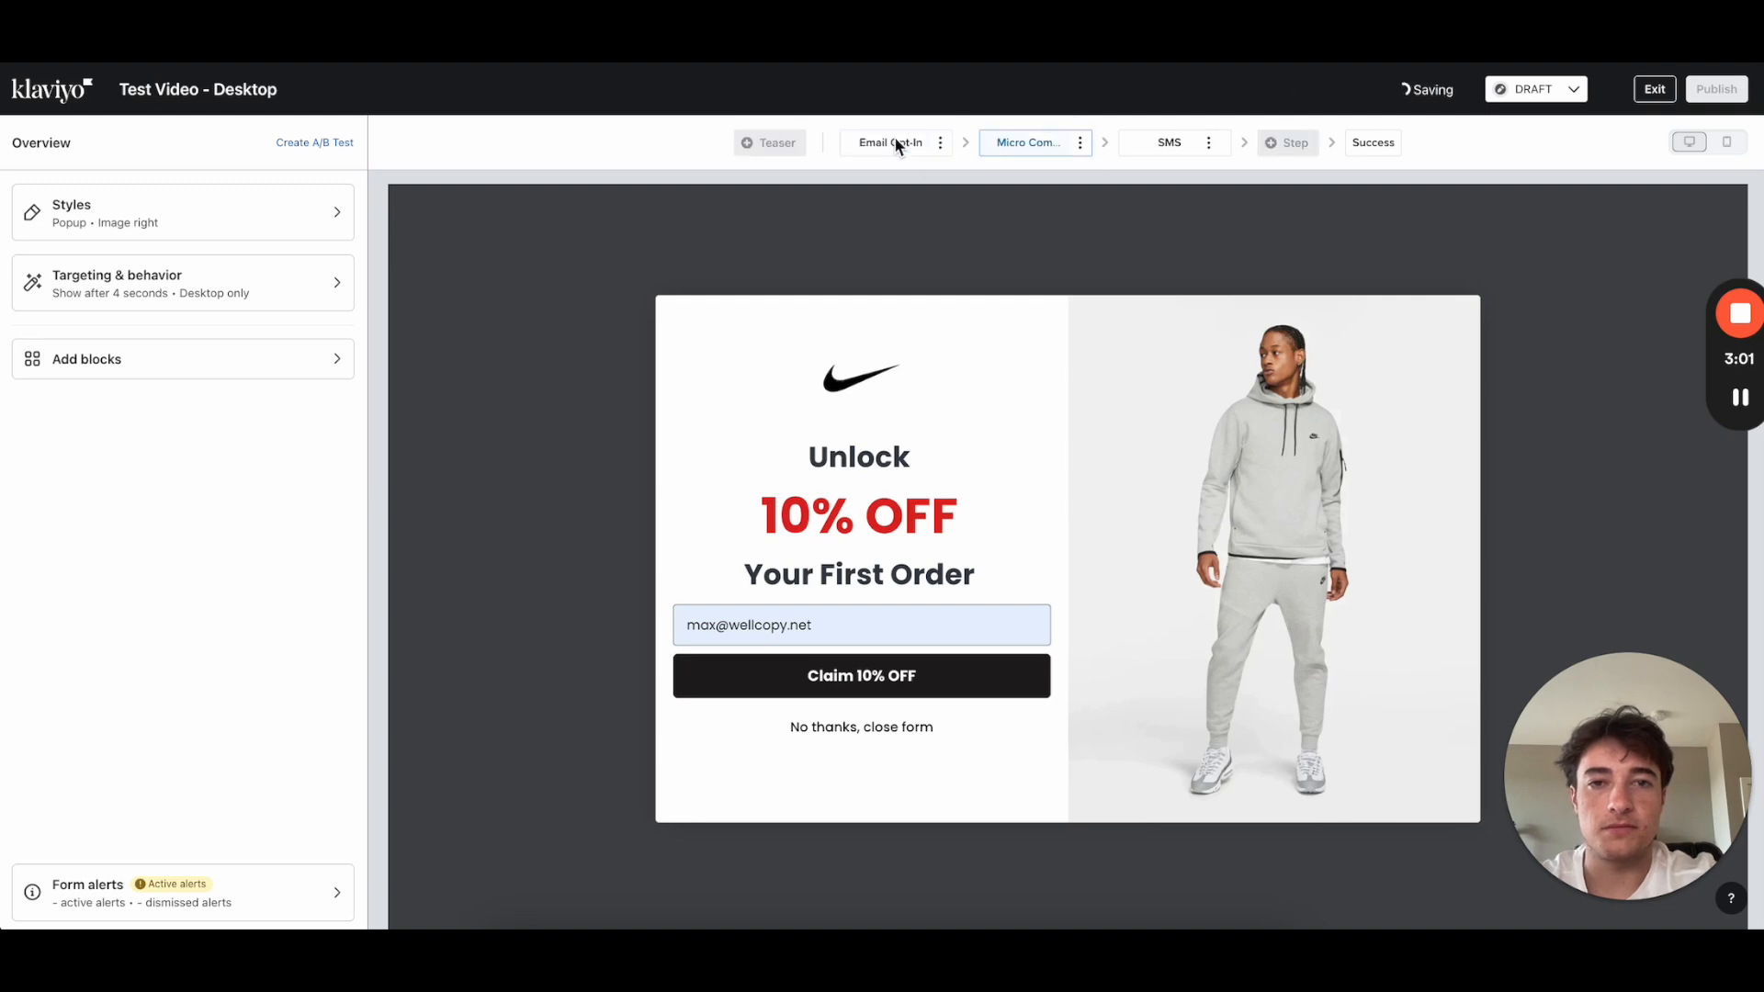
Step: Delete the email input field from the Micro Commit step
click(669, 614)
click(664, 610)
click(1069, 304)
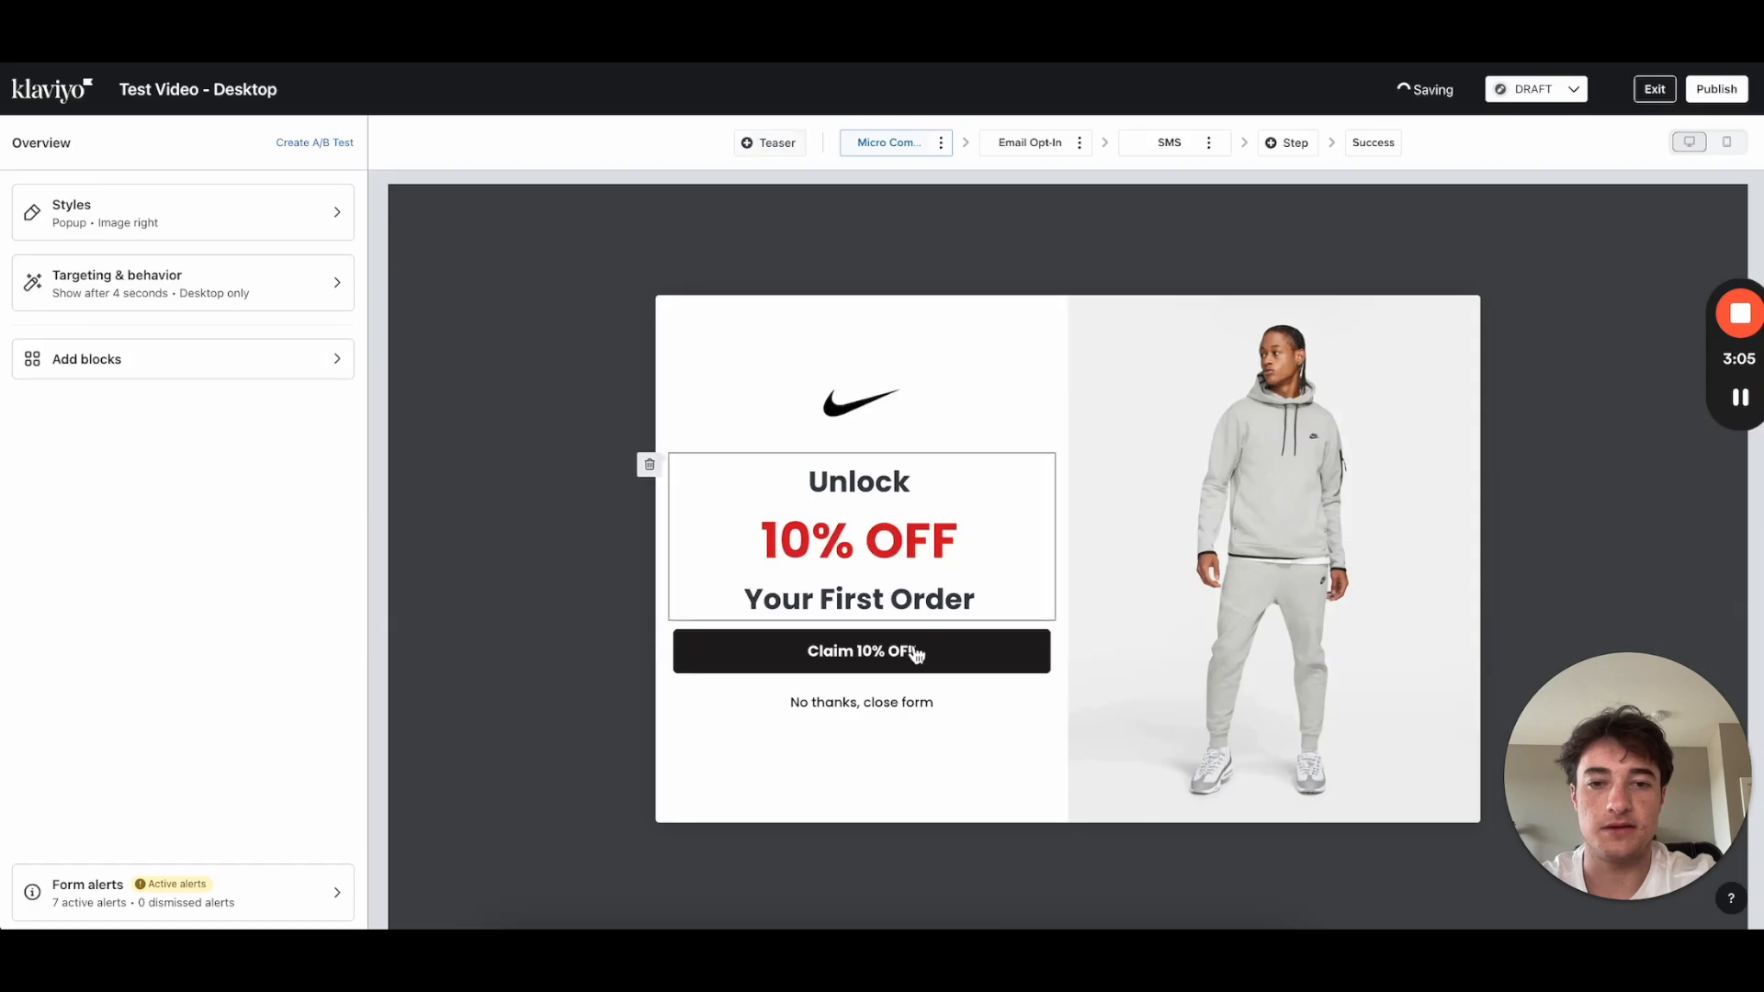
Step: Reword the headline to 'Do You Want 10% OFF Your First Order?'
click(882, 660)
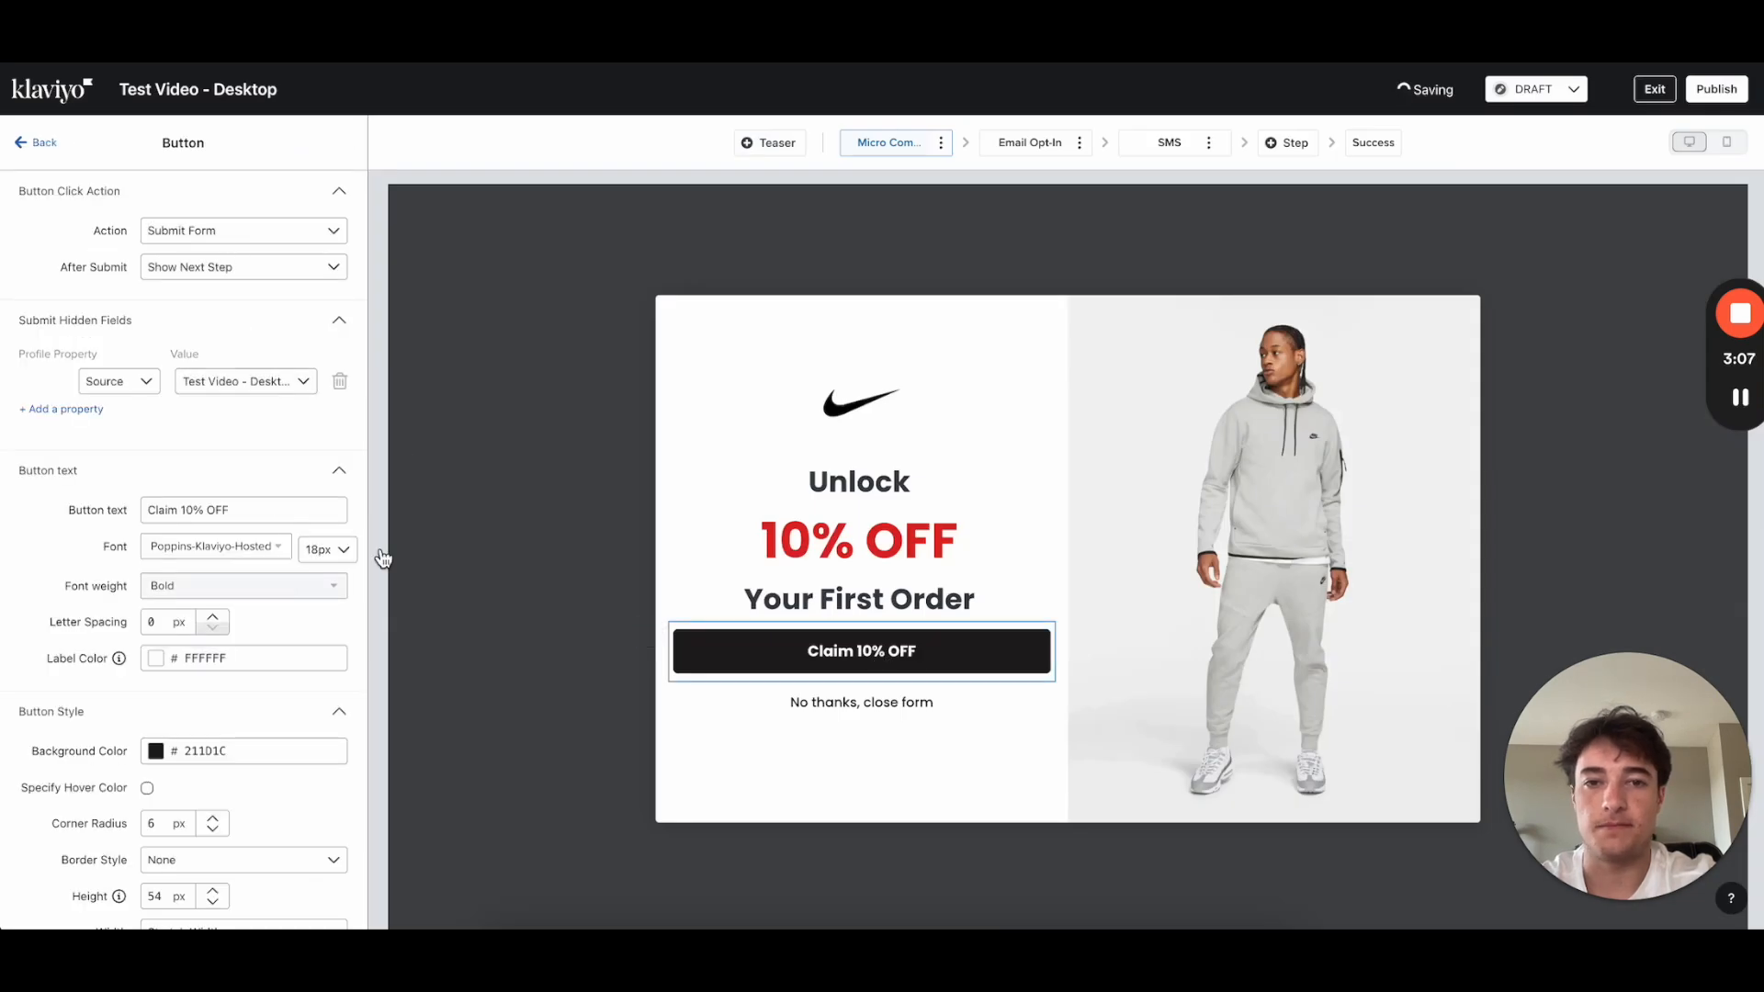
click(844, 481)
drag(241, 275, 16, 276)
text(Do )
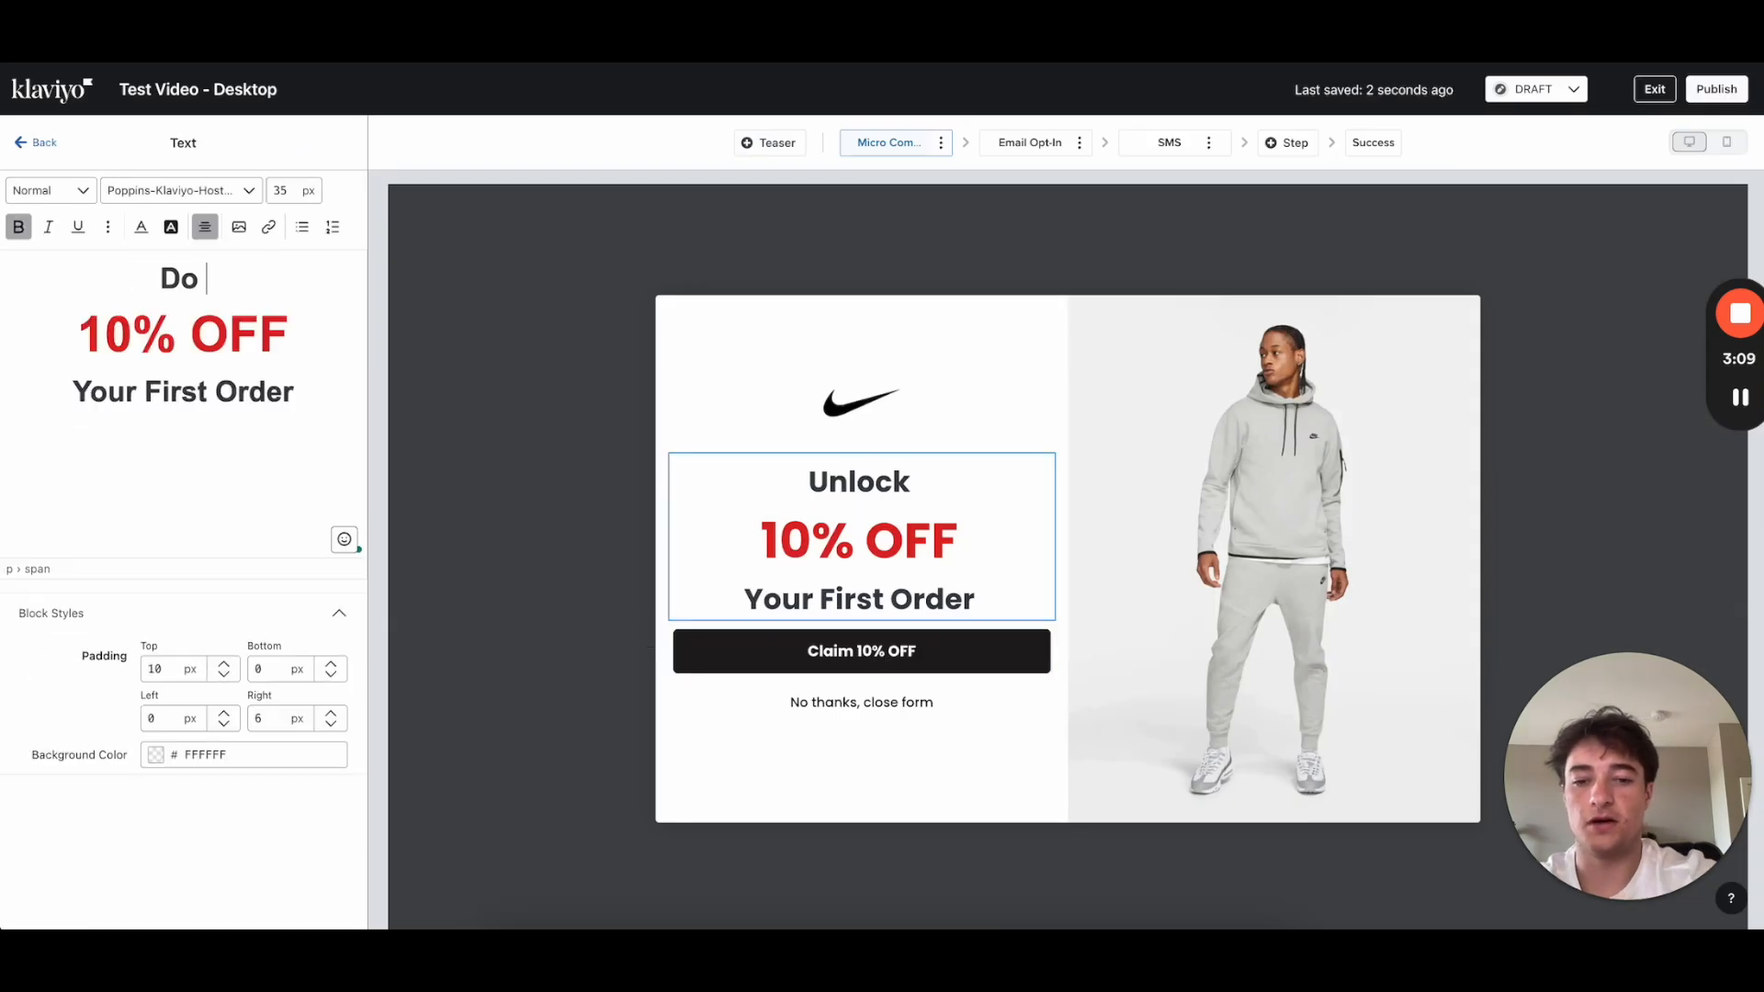
text(You Want)
click(304, 390)
text(?)
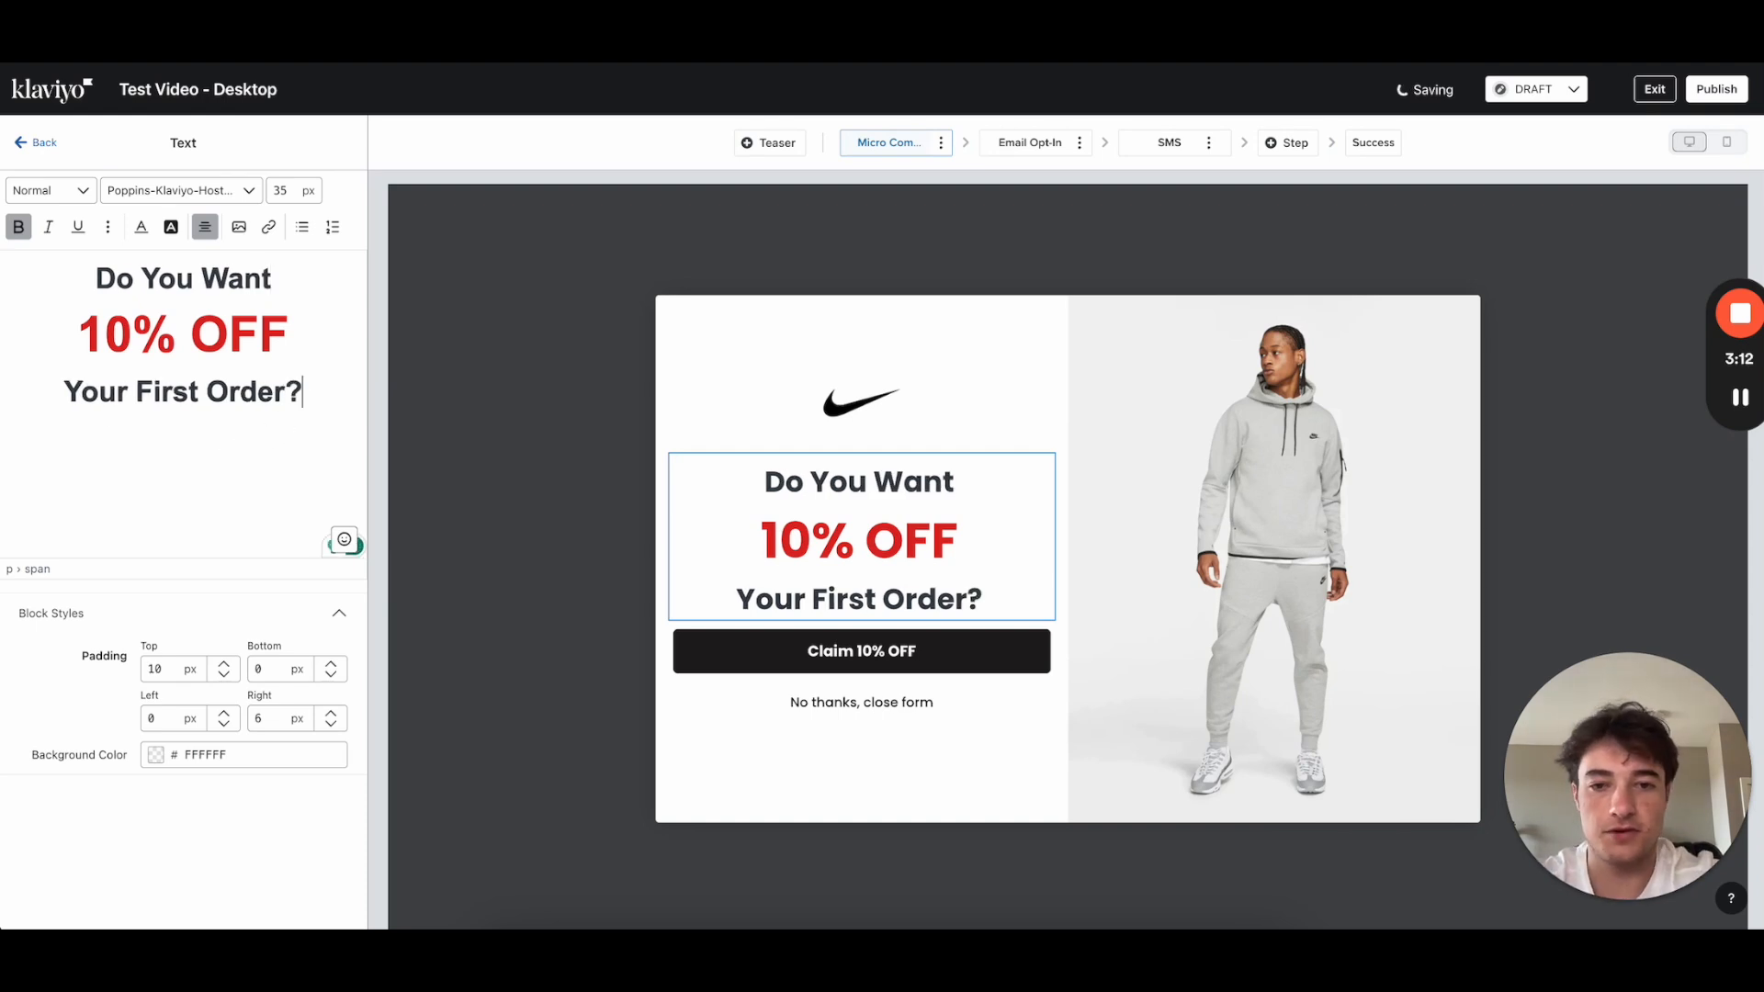
Step: Keep the button label as 'Claim 10% OFF' and give the button 25 px top padding
click(41, 142)
click(898, 652)
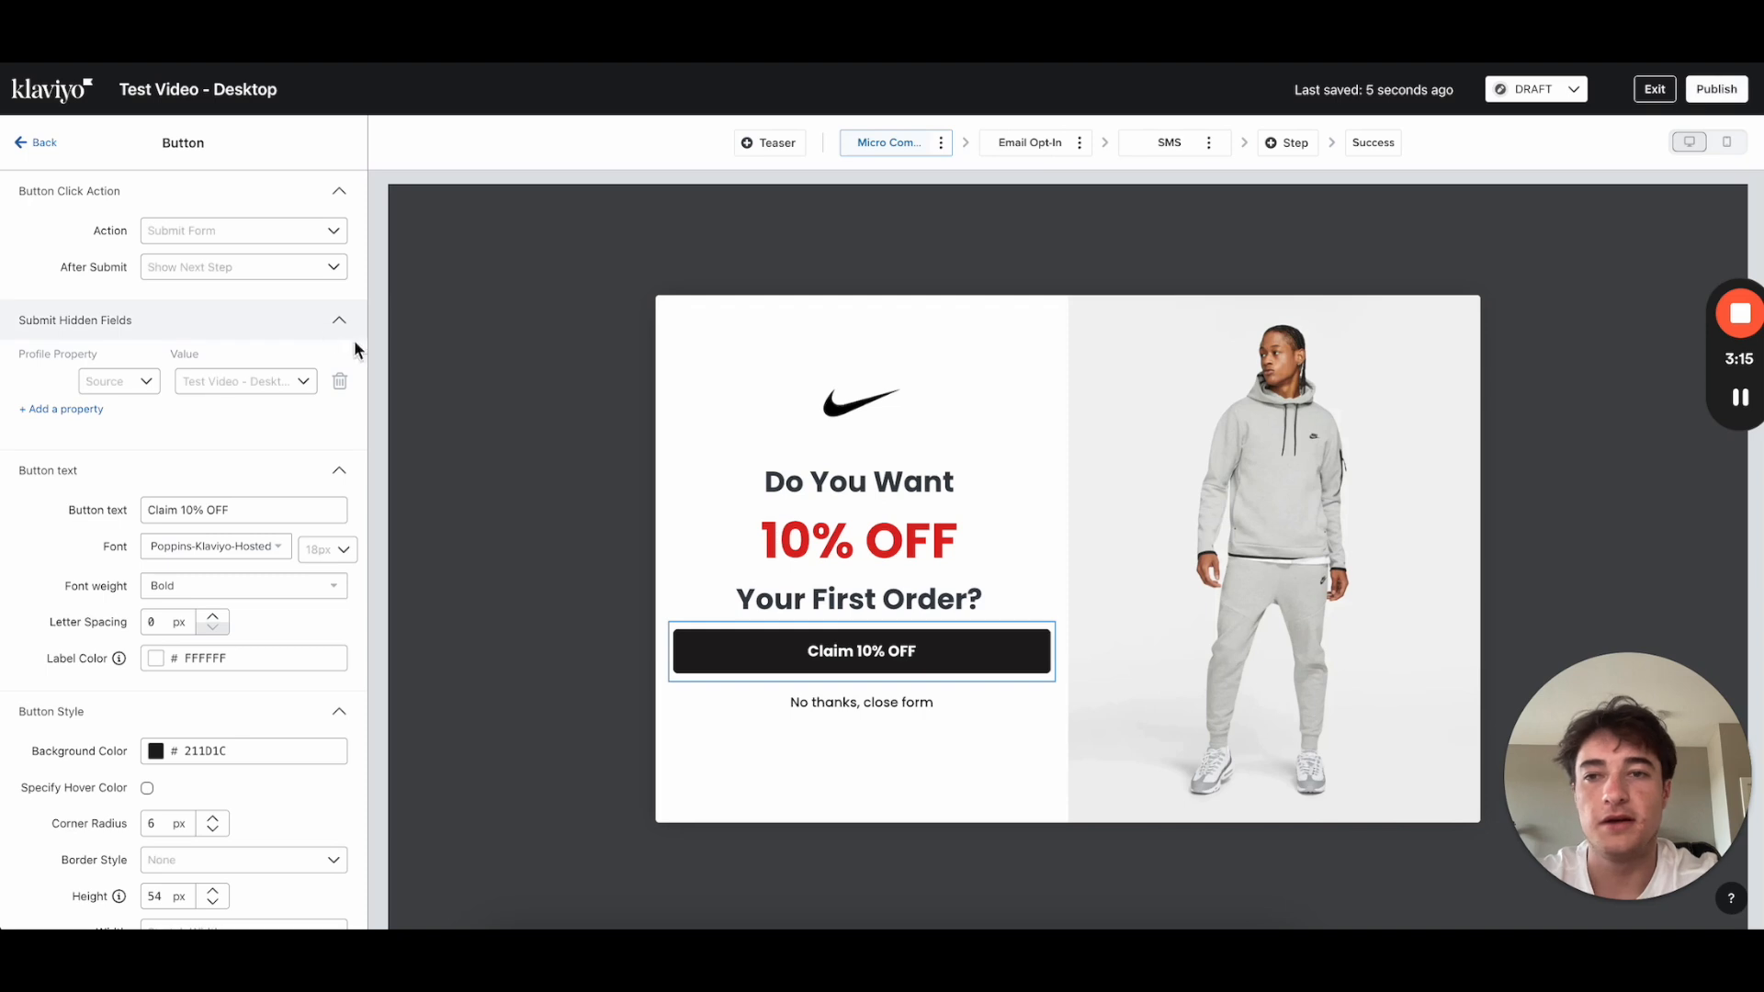
drag(235, 520, 32, 519)
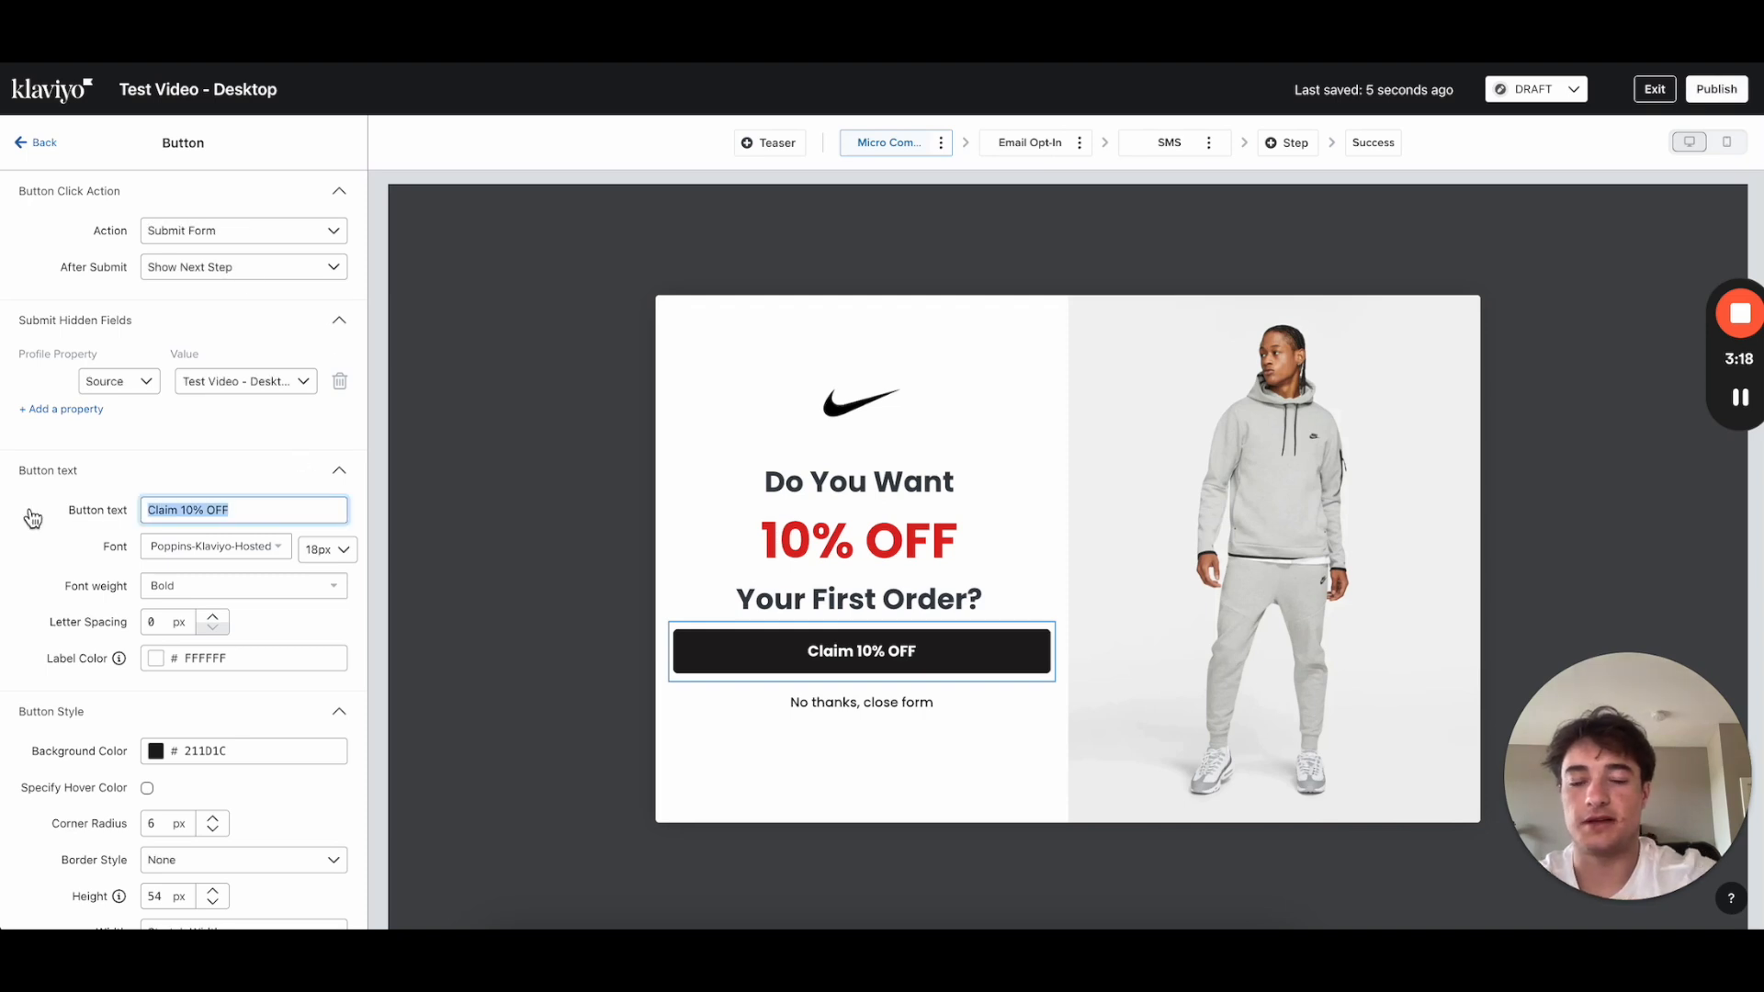
text(YEs)
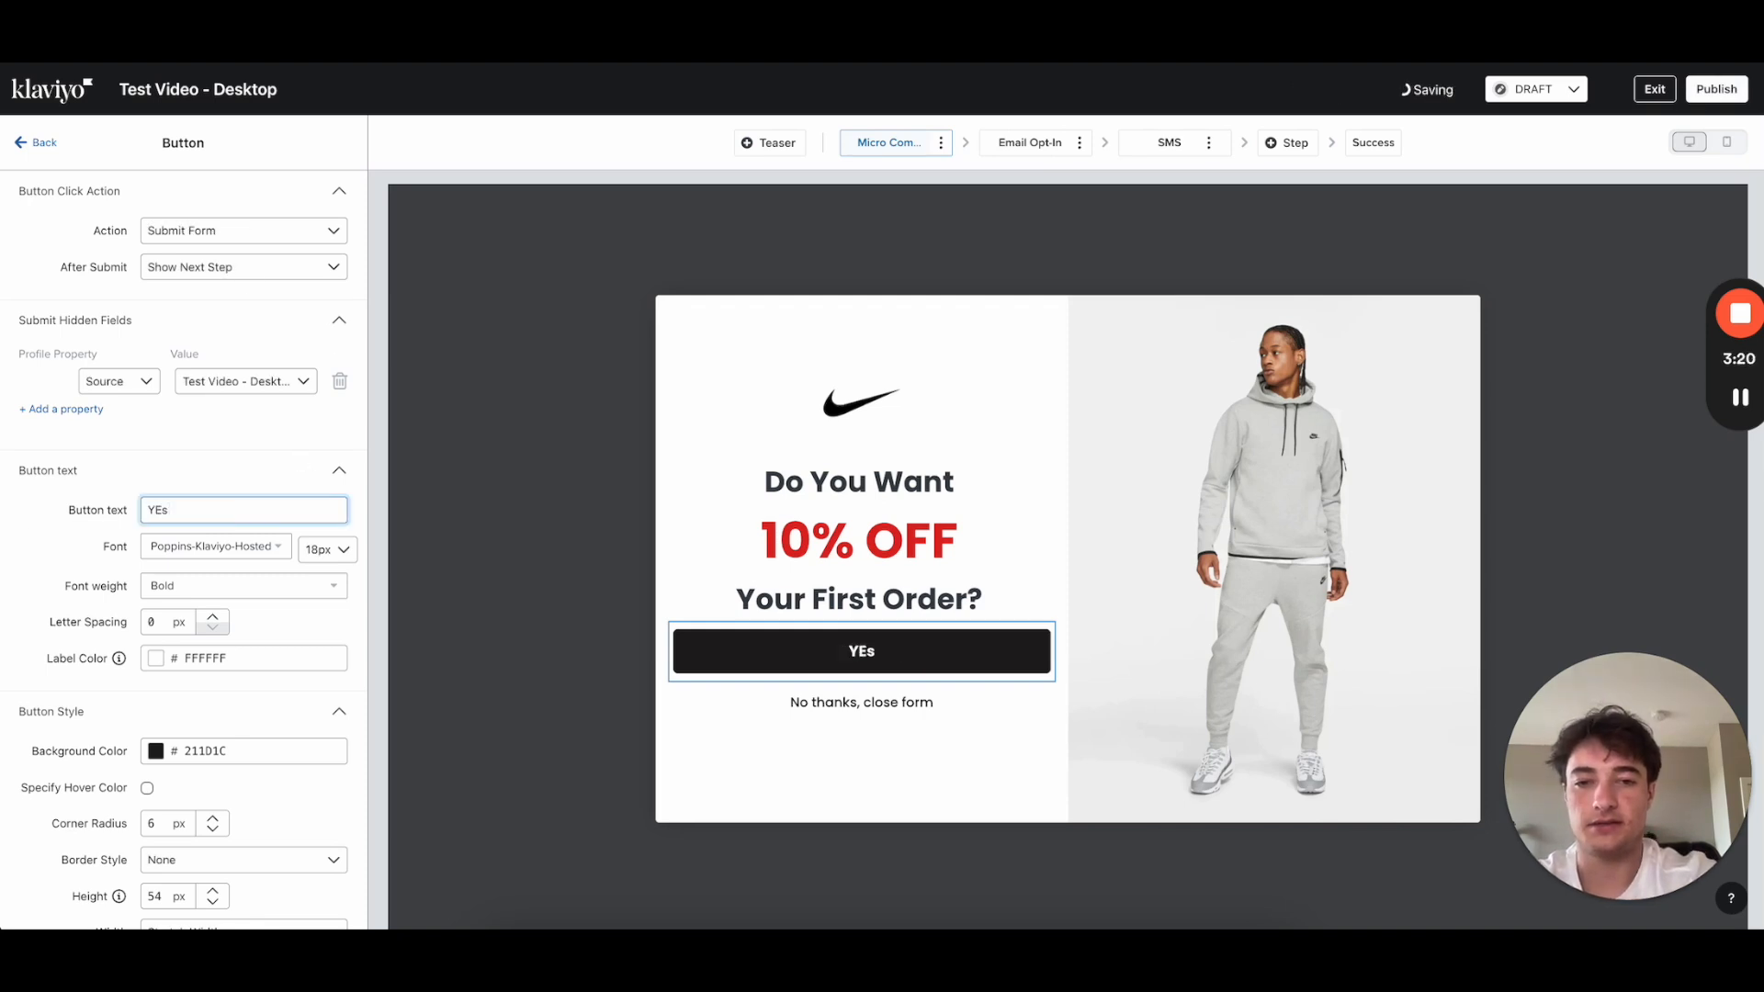
key(BackSpace)
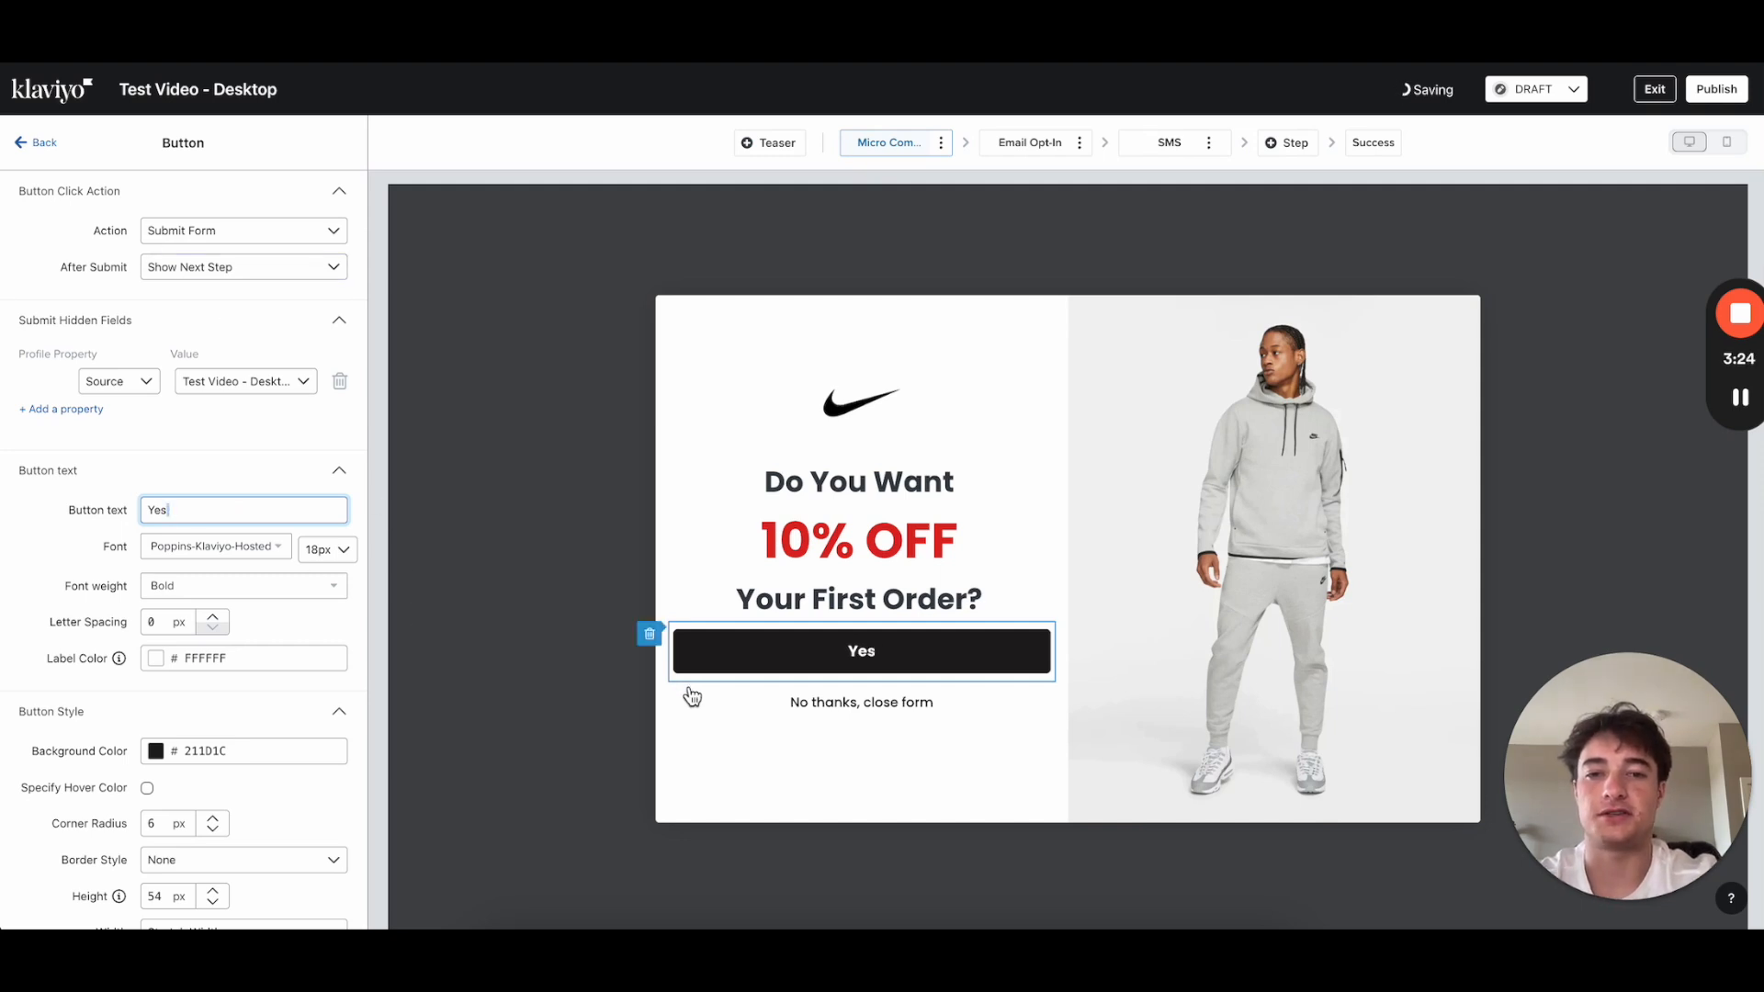
key(ctrl+z)
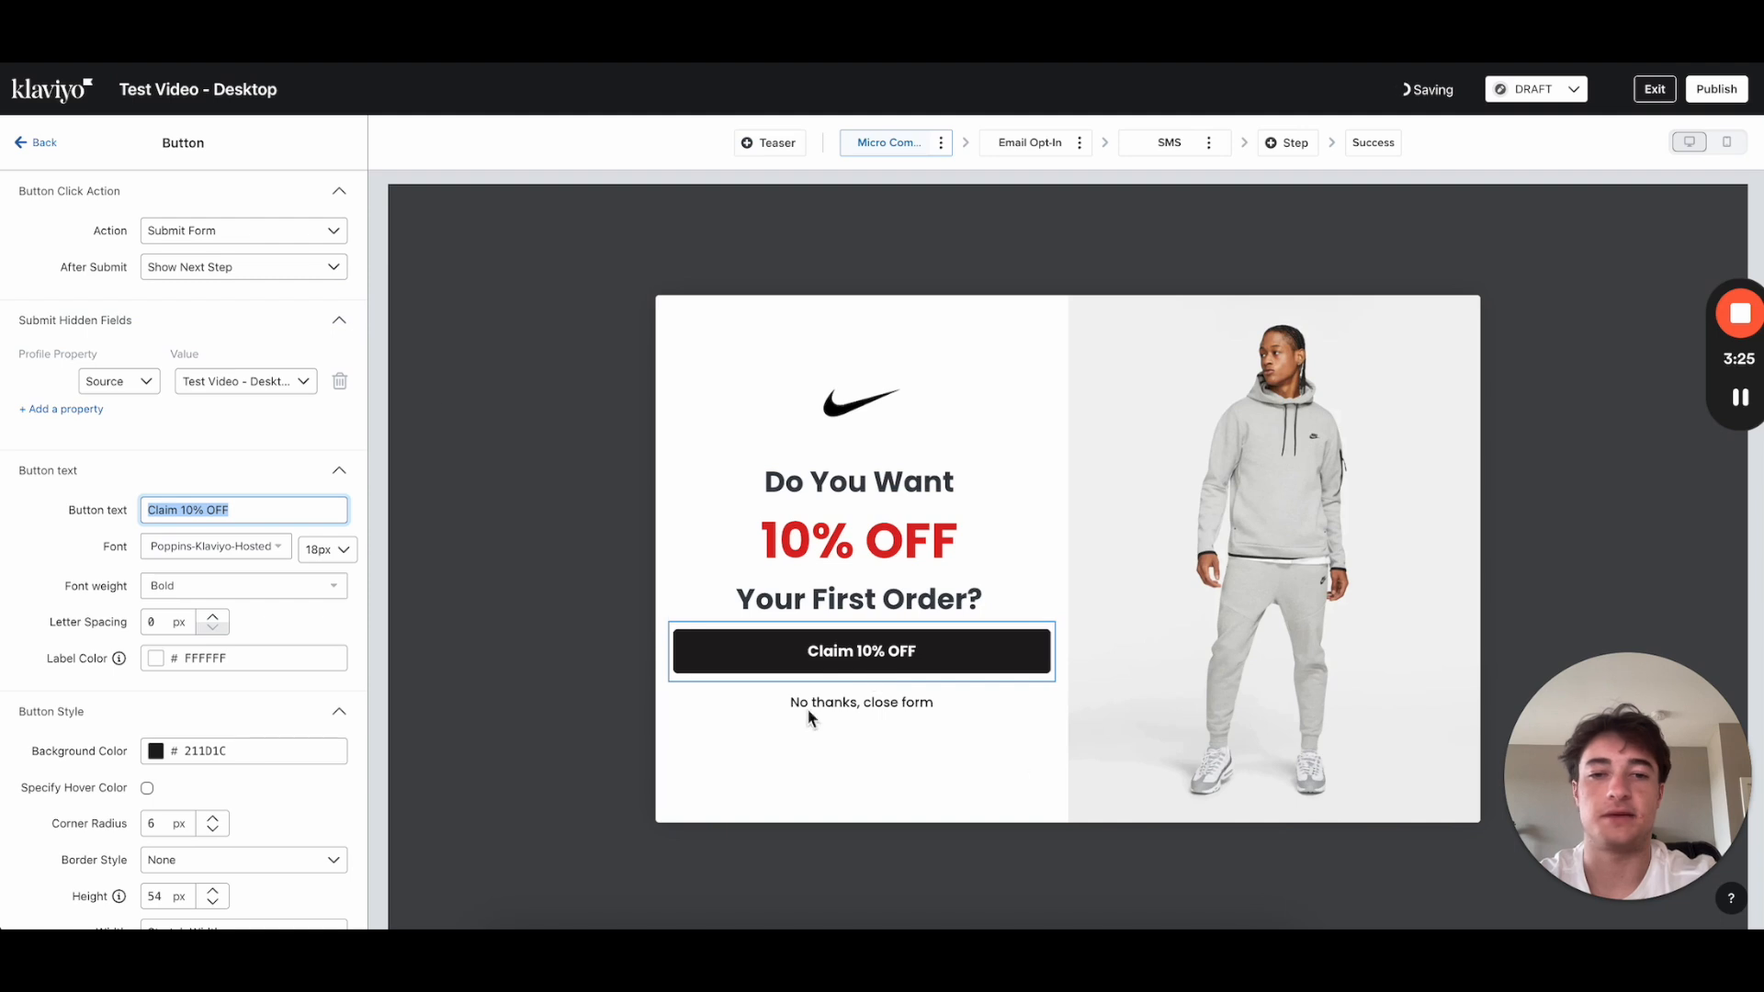
scroll(173, 676, down, 3)
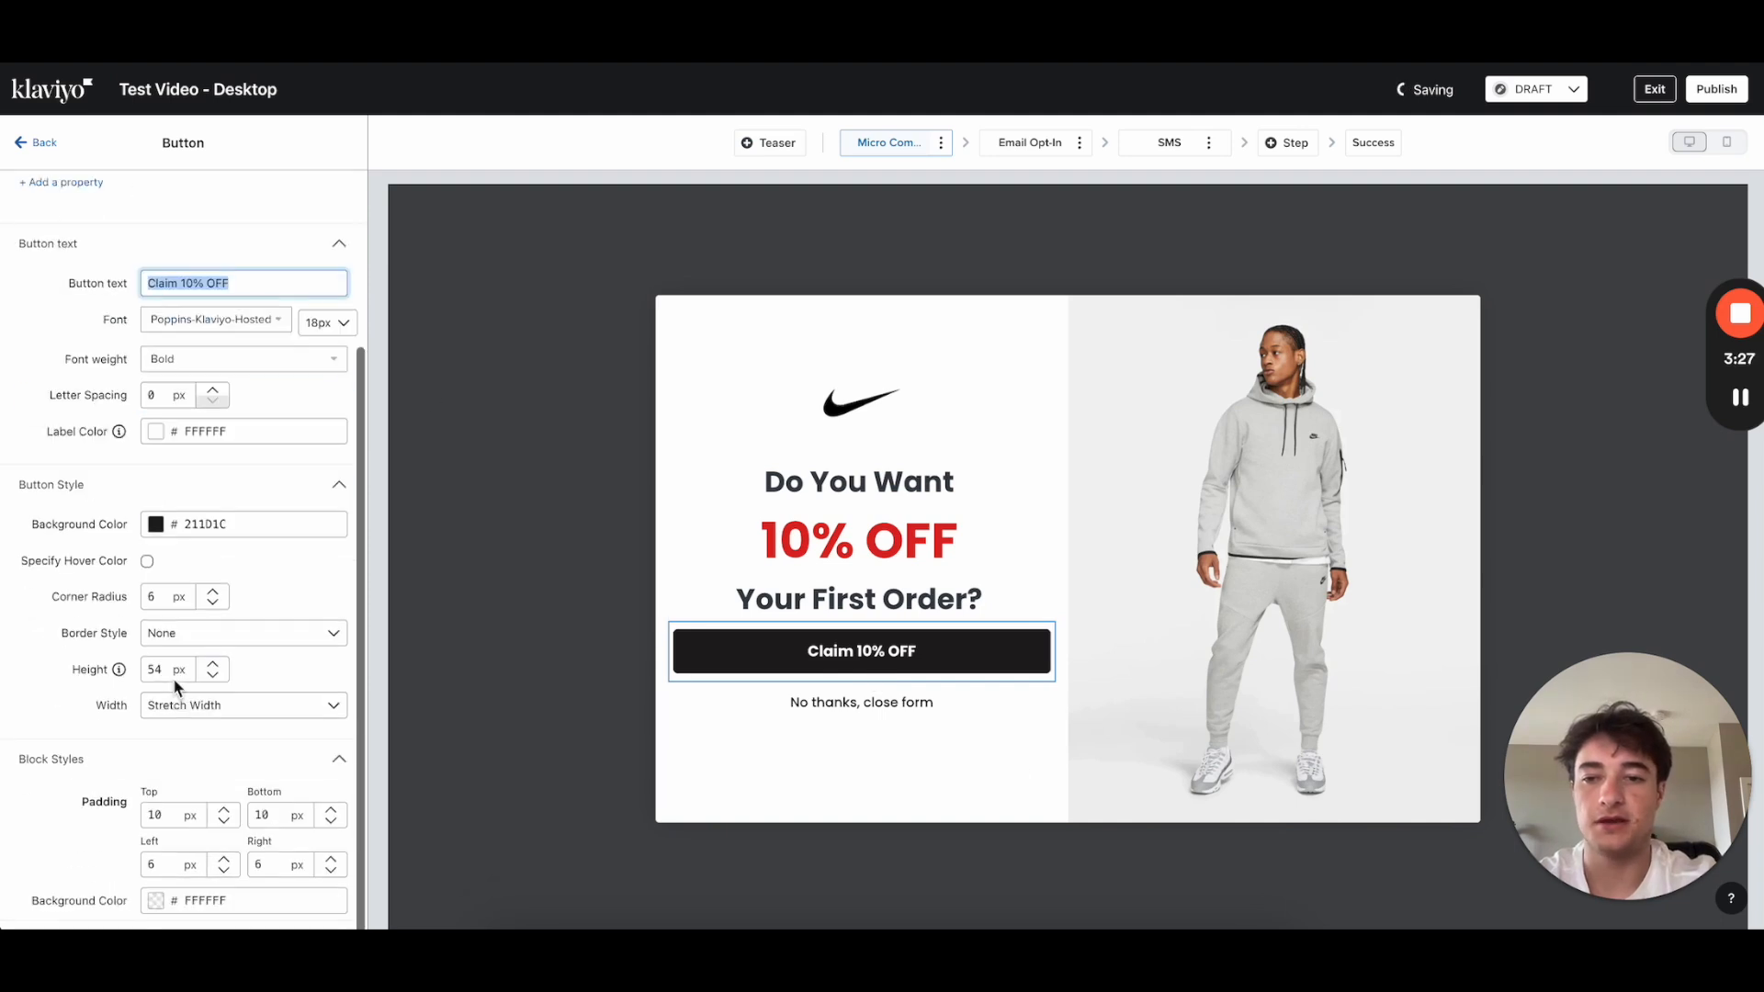
click(152, 817)
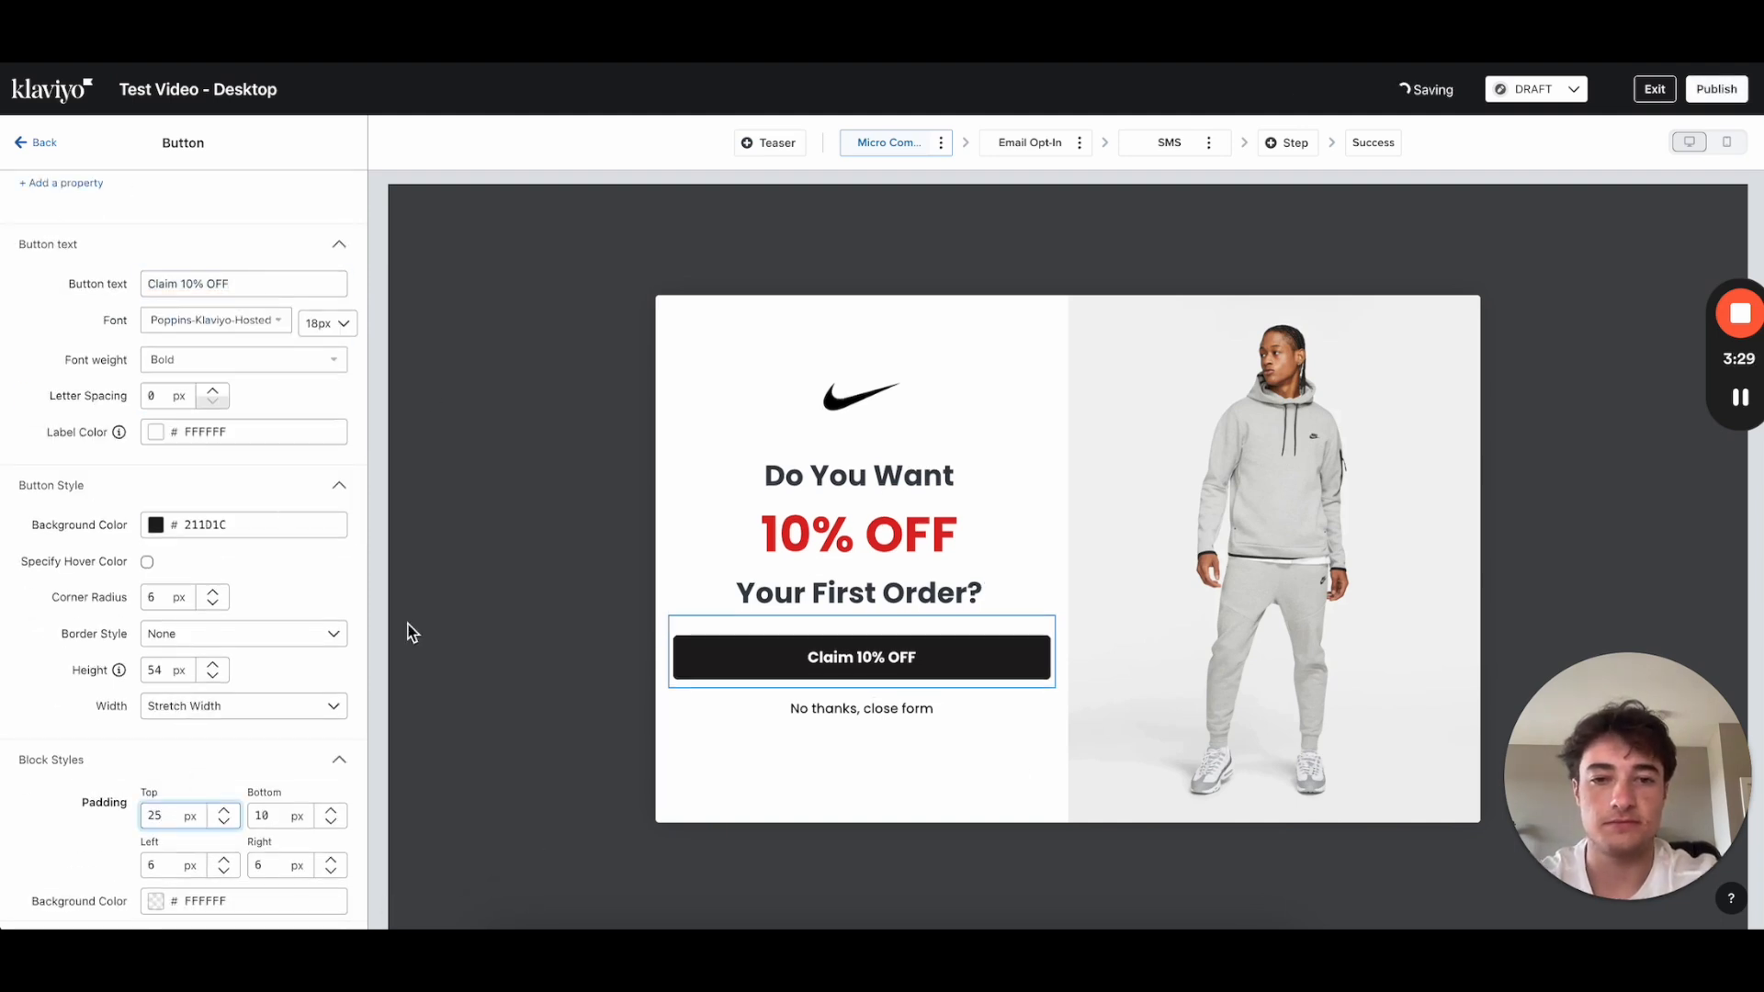
click(37, 142)
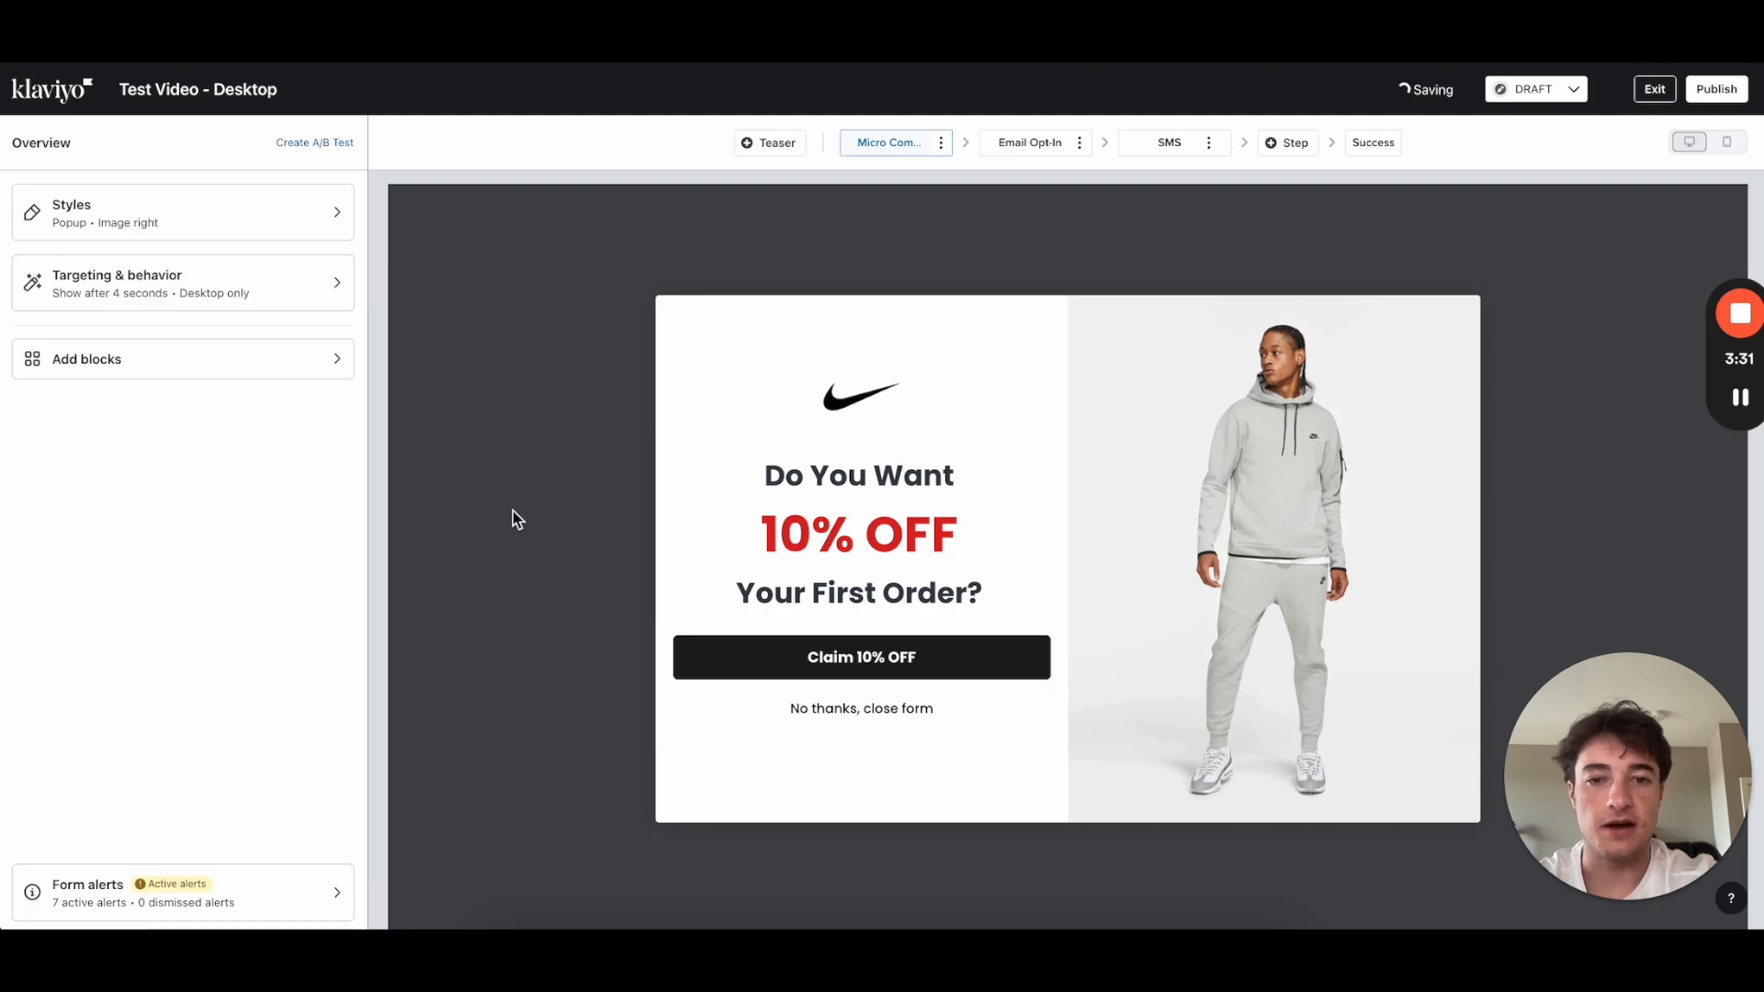
Step: In the Email Opt-In step's Styles, try Left and No side image, then settle on Right image
click(1052, 153)
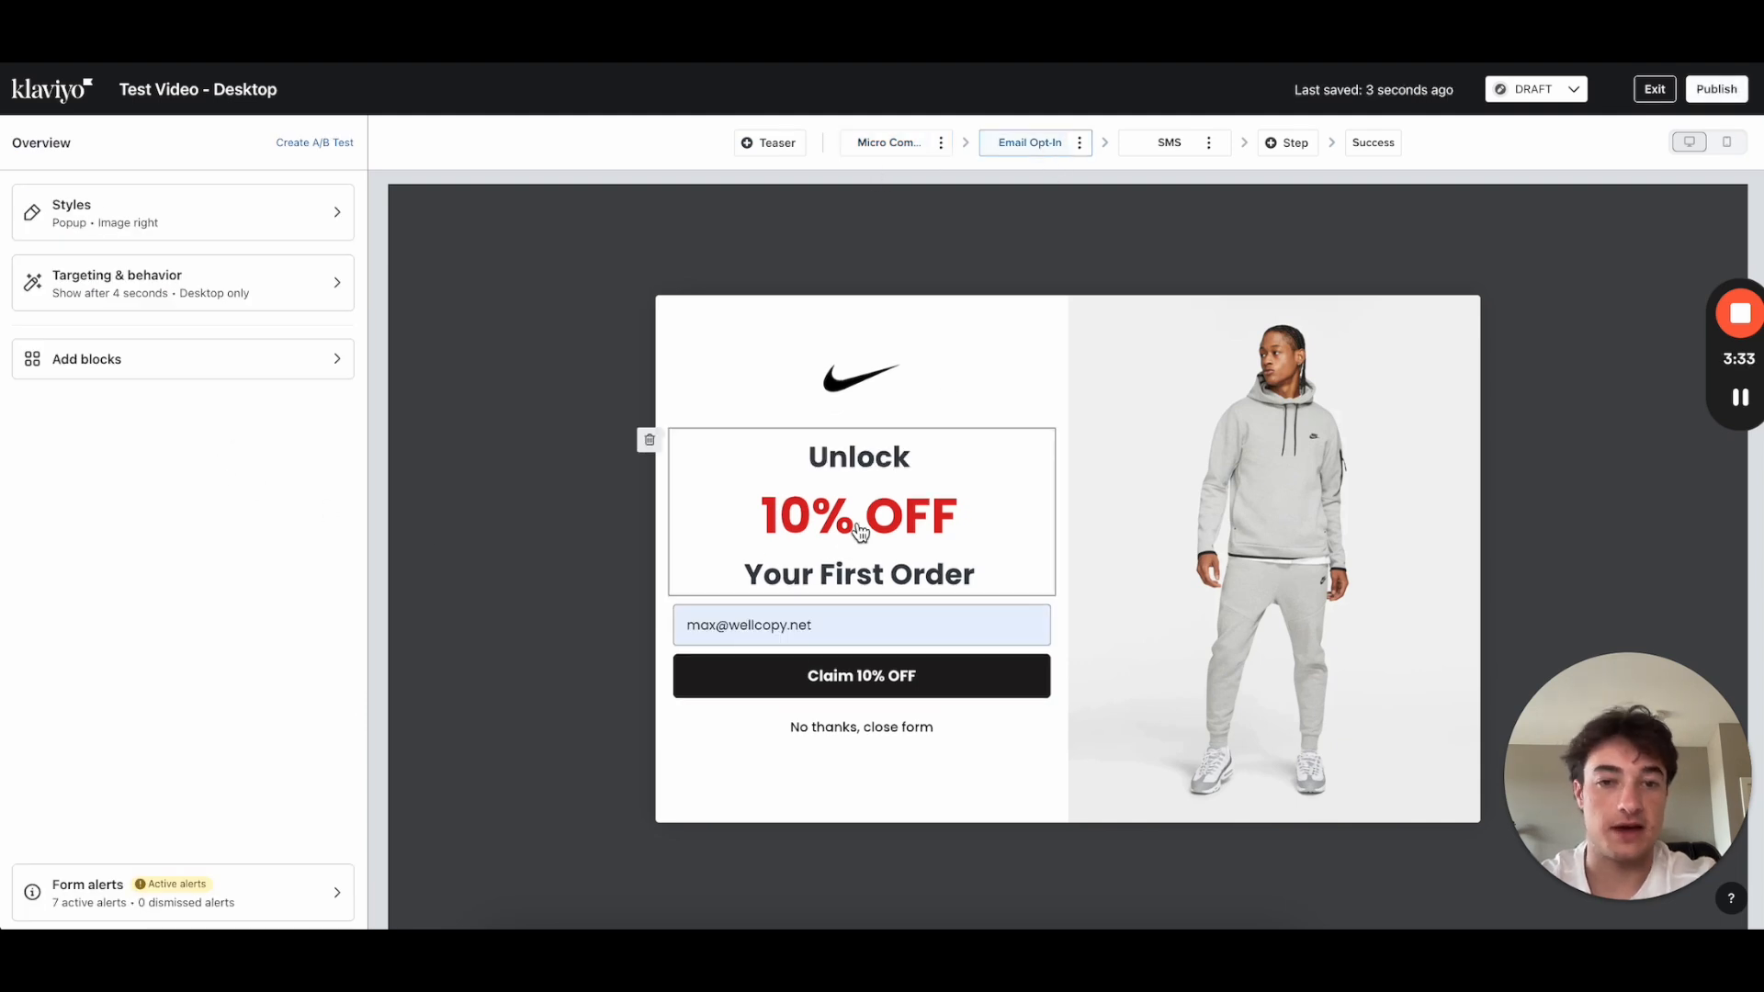
click(840, 544)
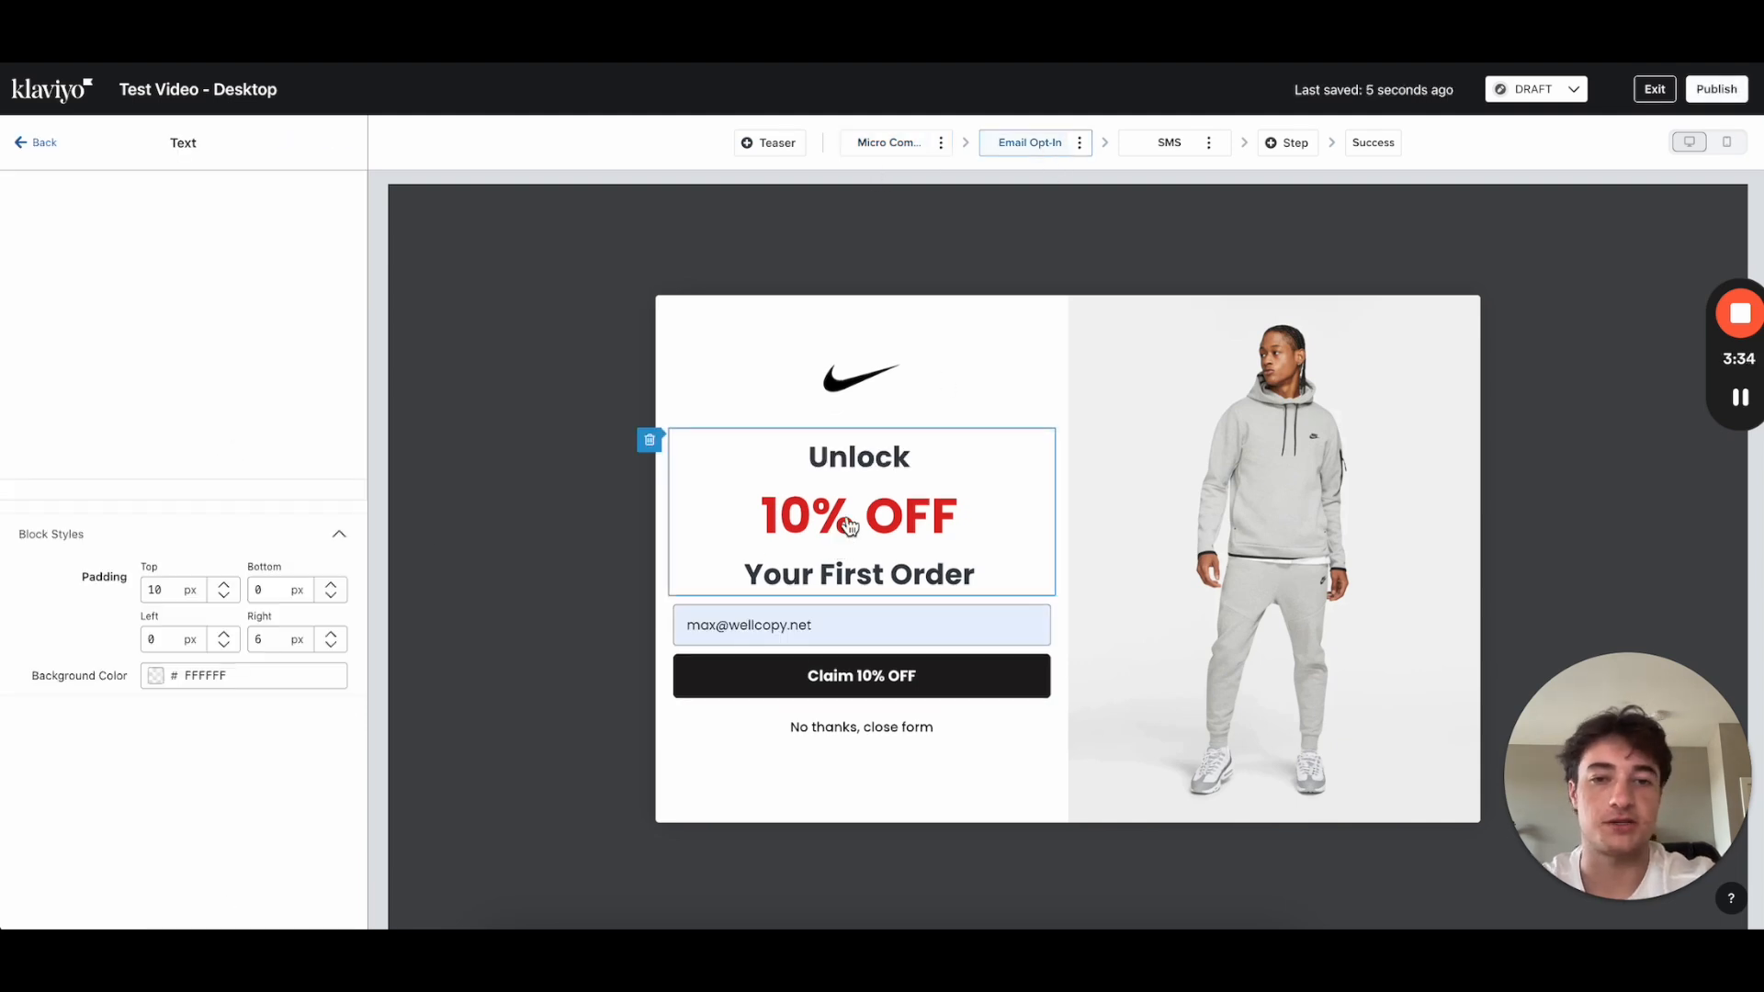
click(41, 145)
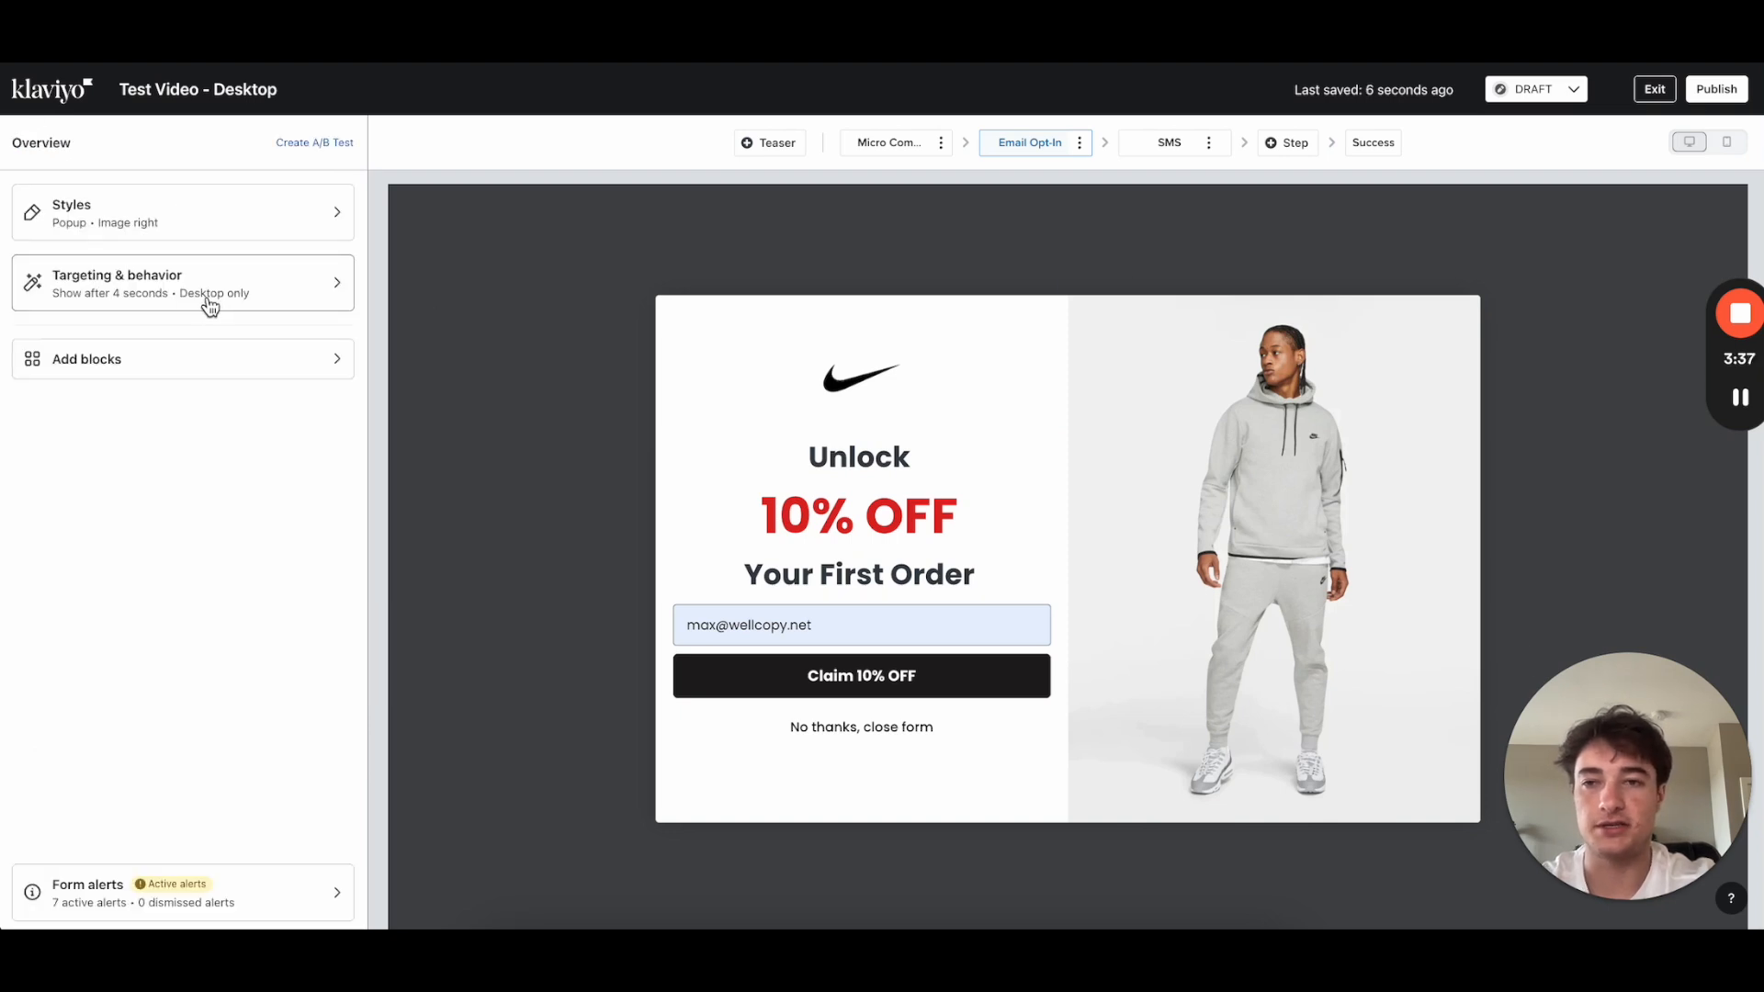
click(158, 223)
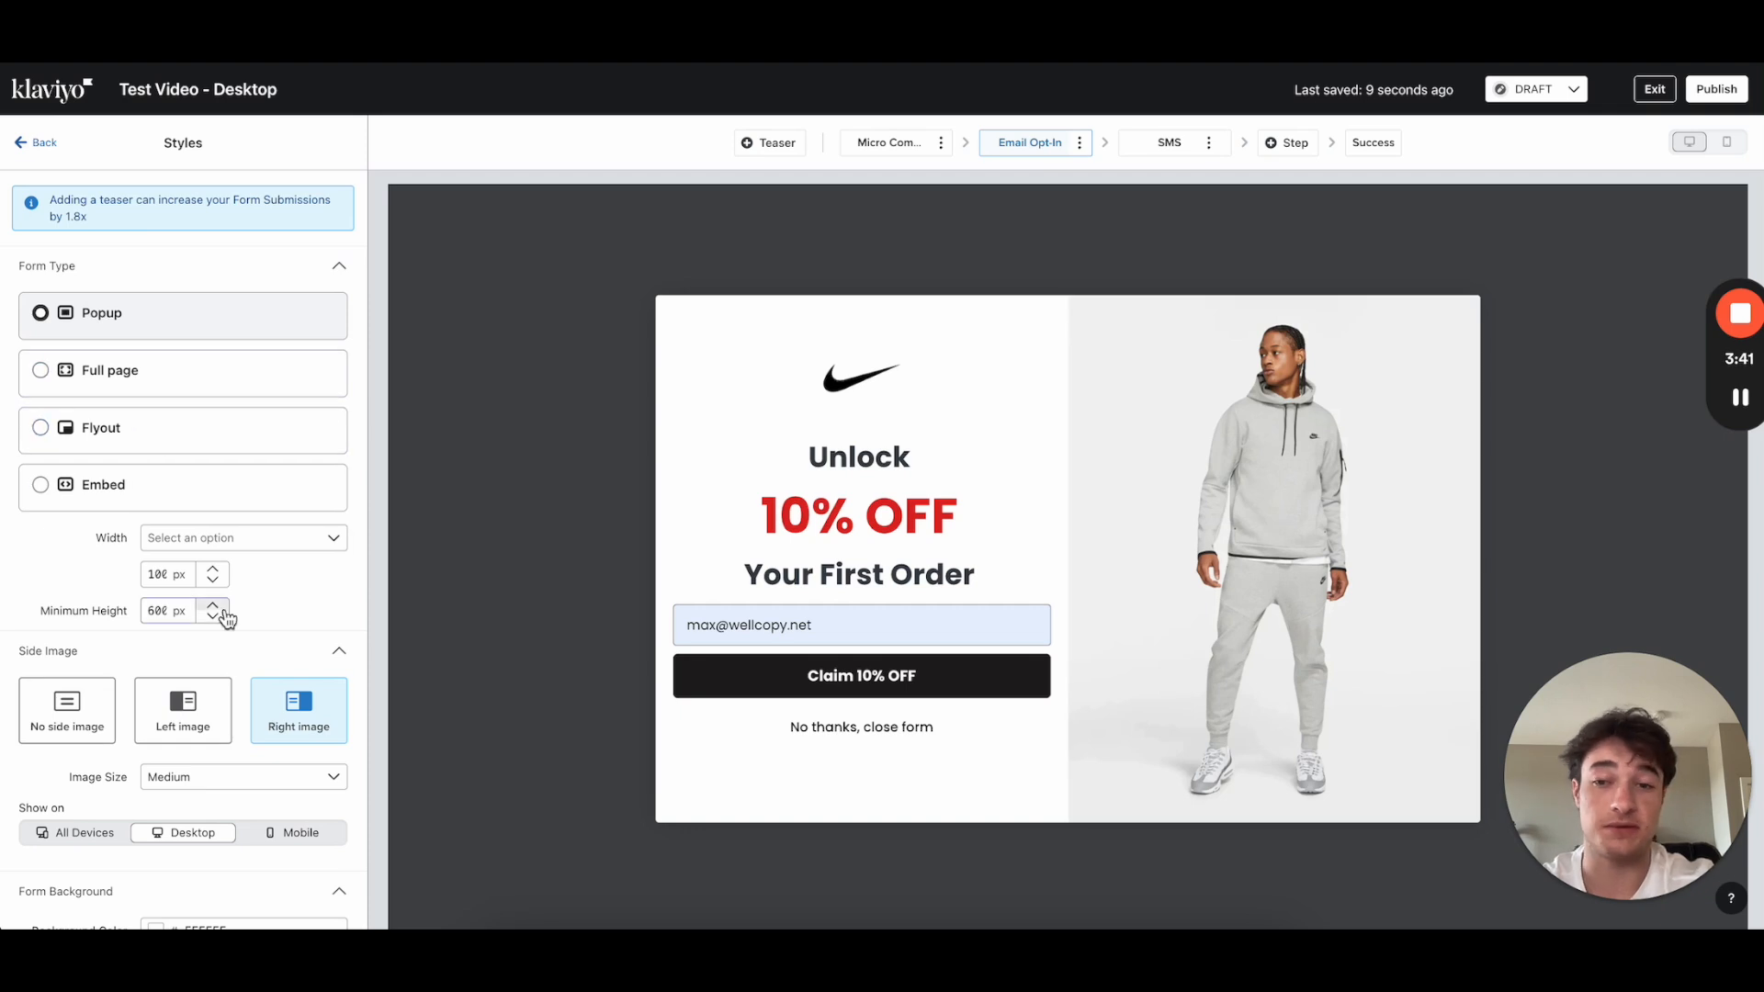
scroll(220, 607, down, 1)
click(186, 675)
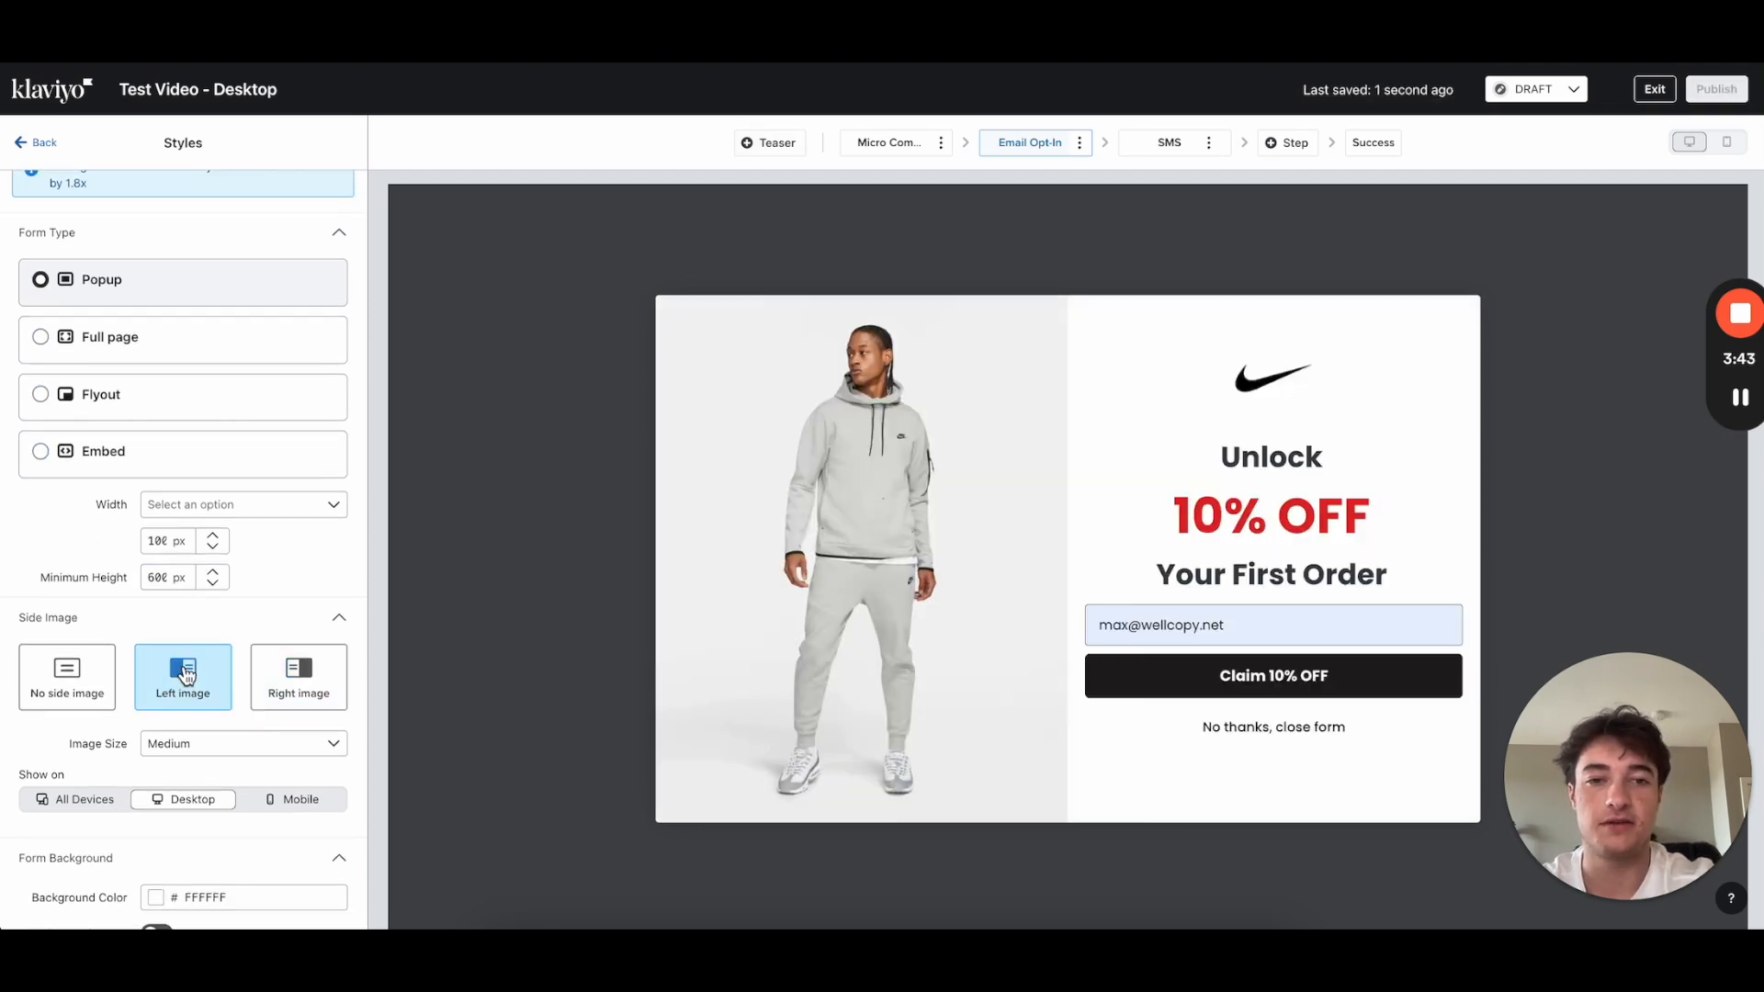
click(91, 674)
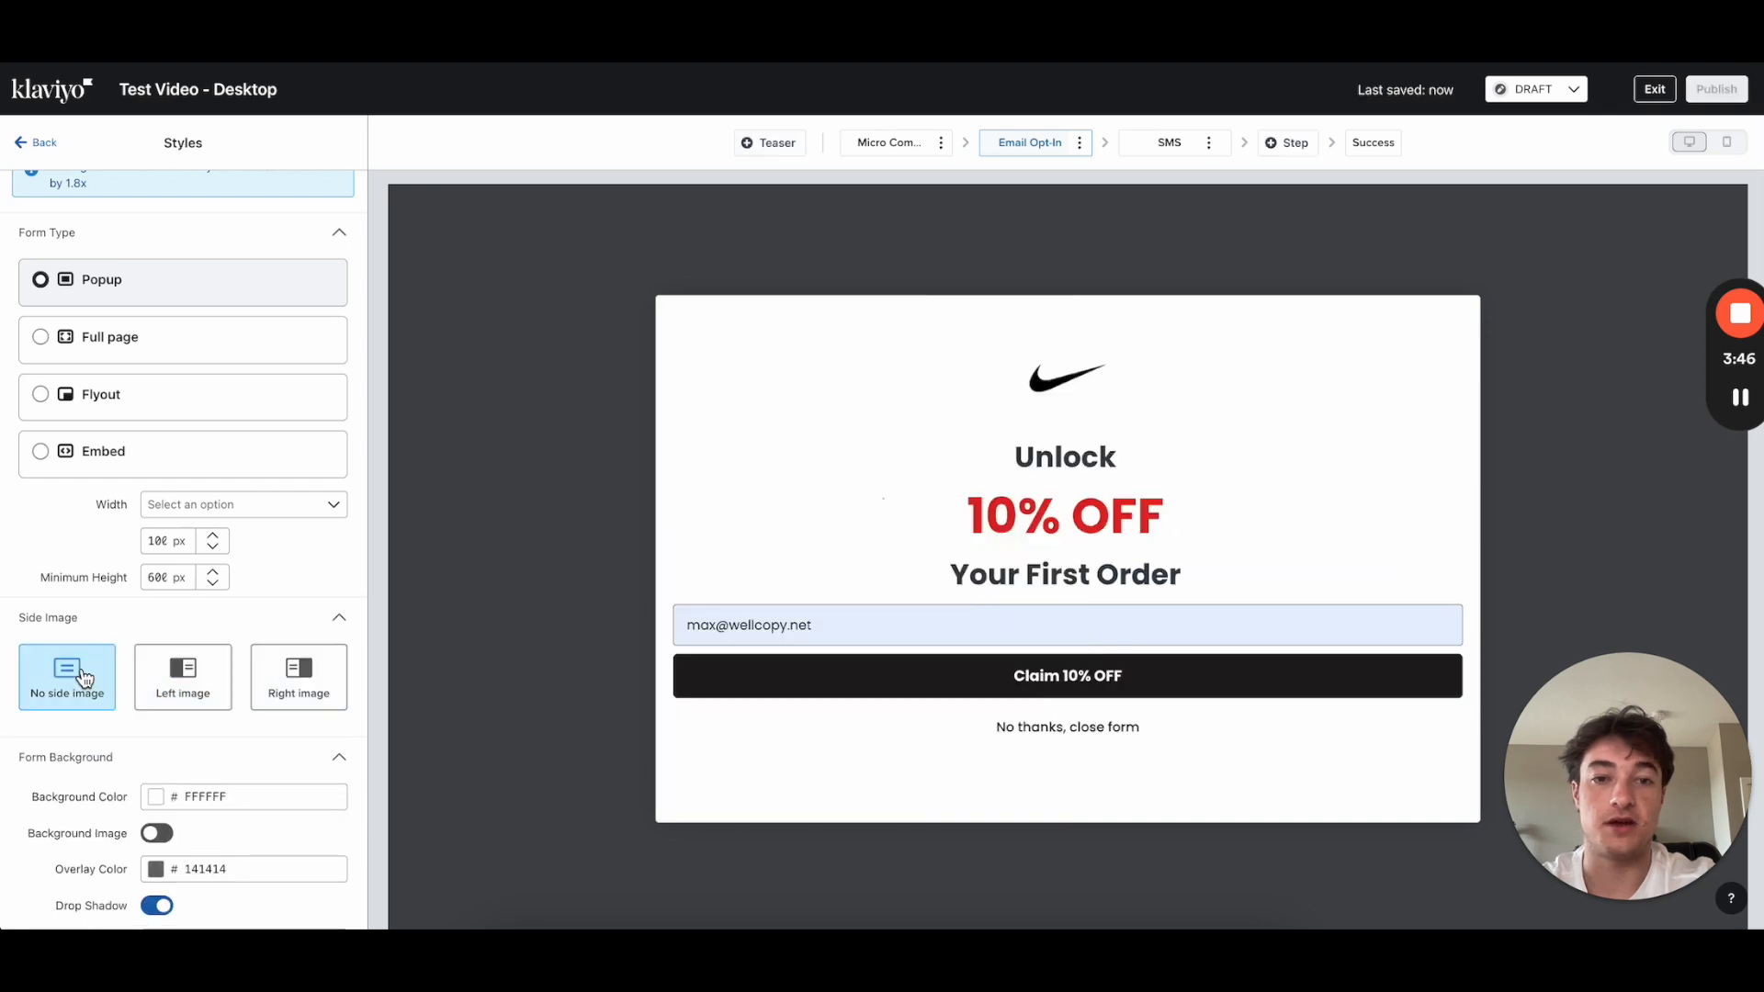
click(209, 678)
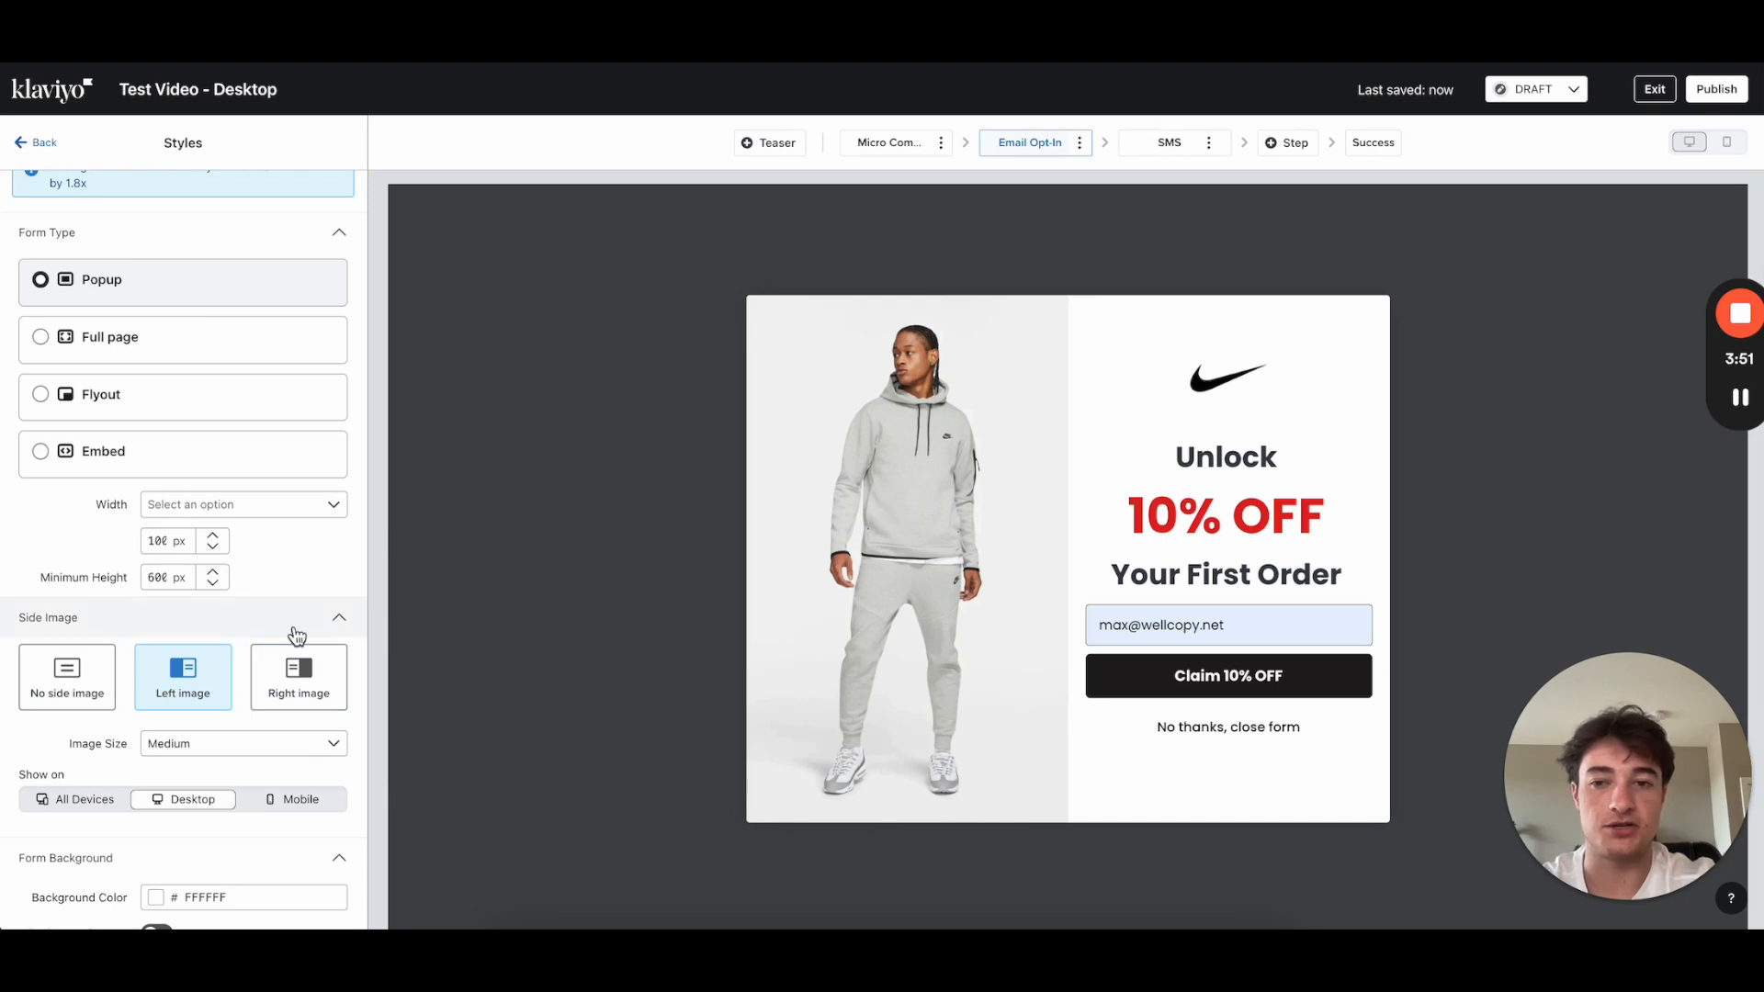
click(298, 685)
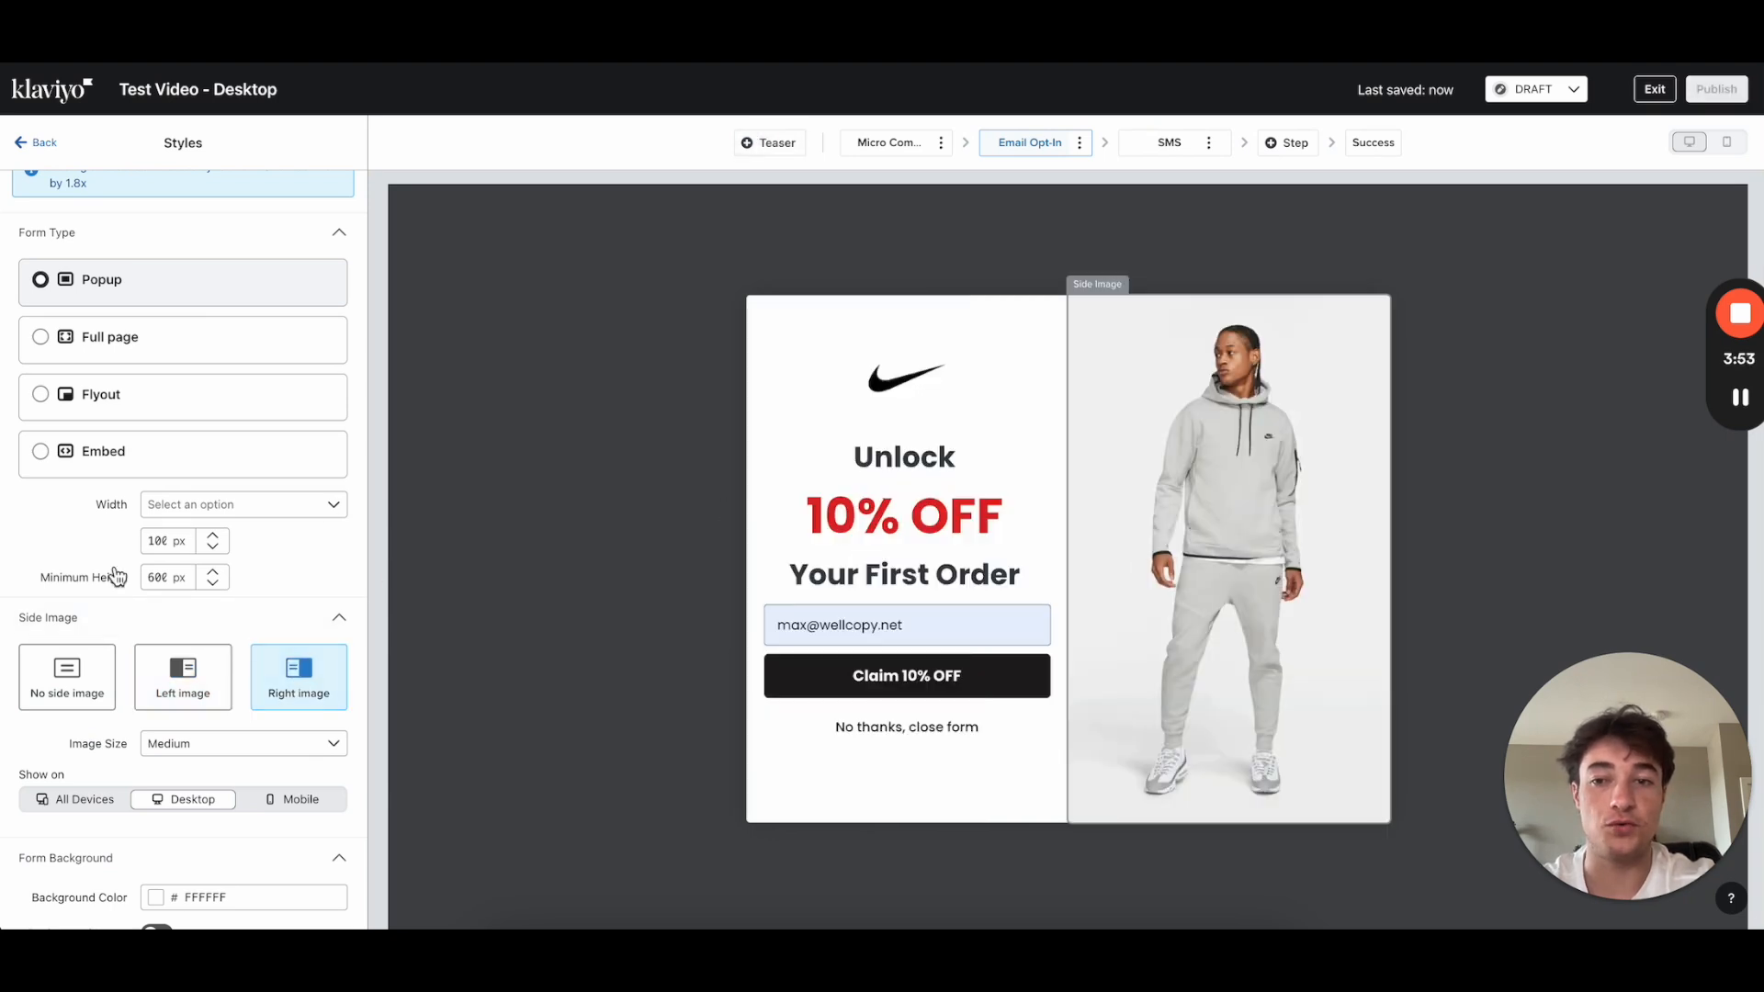
scroll(283, 668, down, 2)
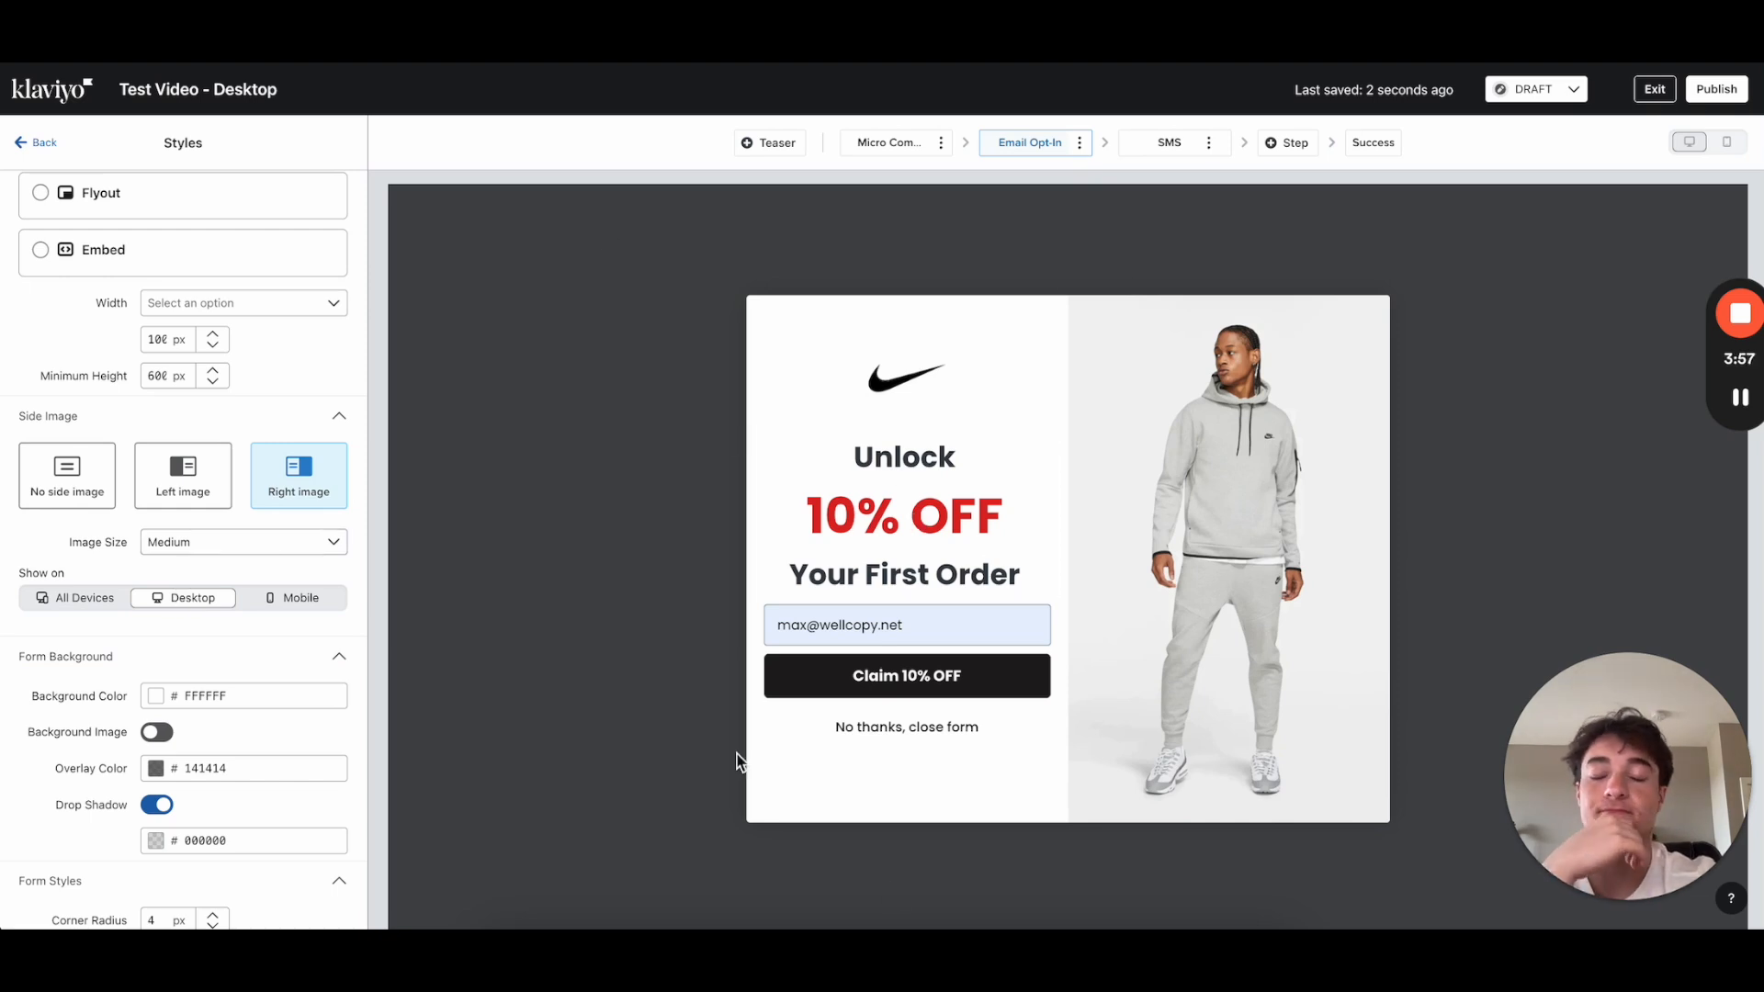
click(1251, 575)
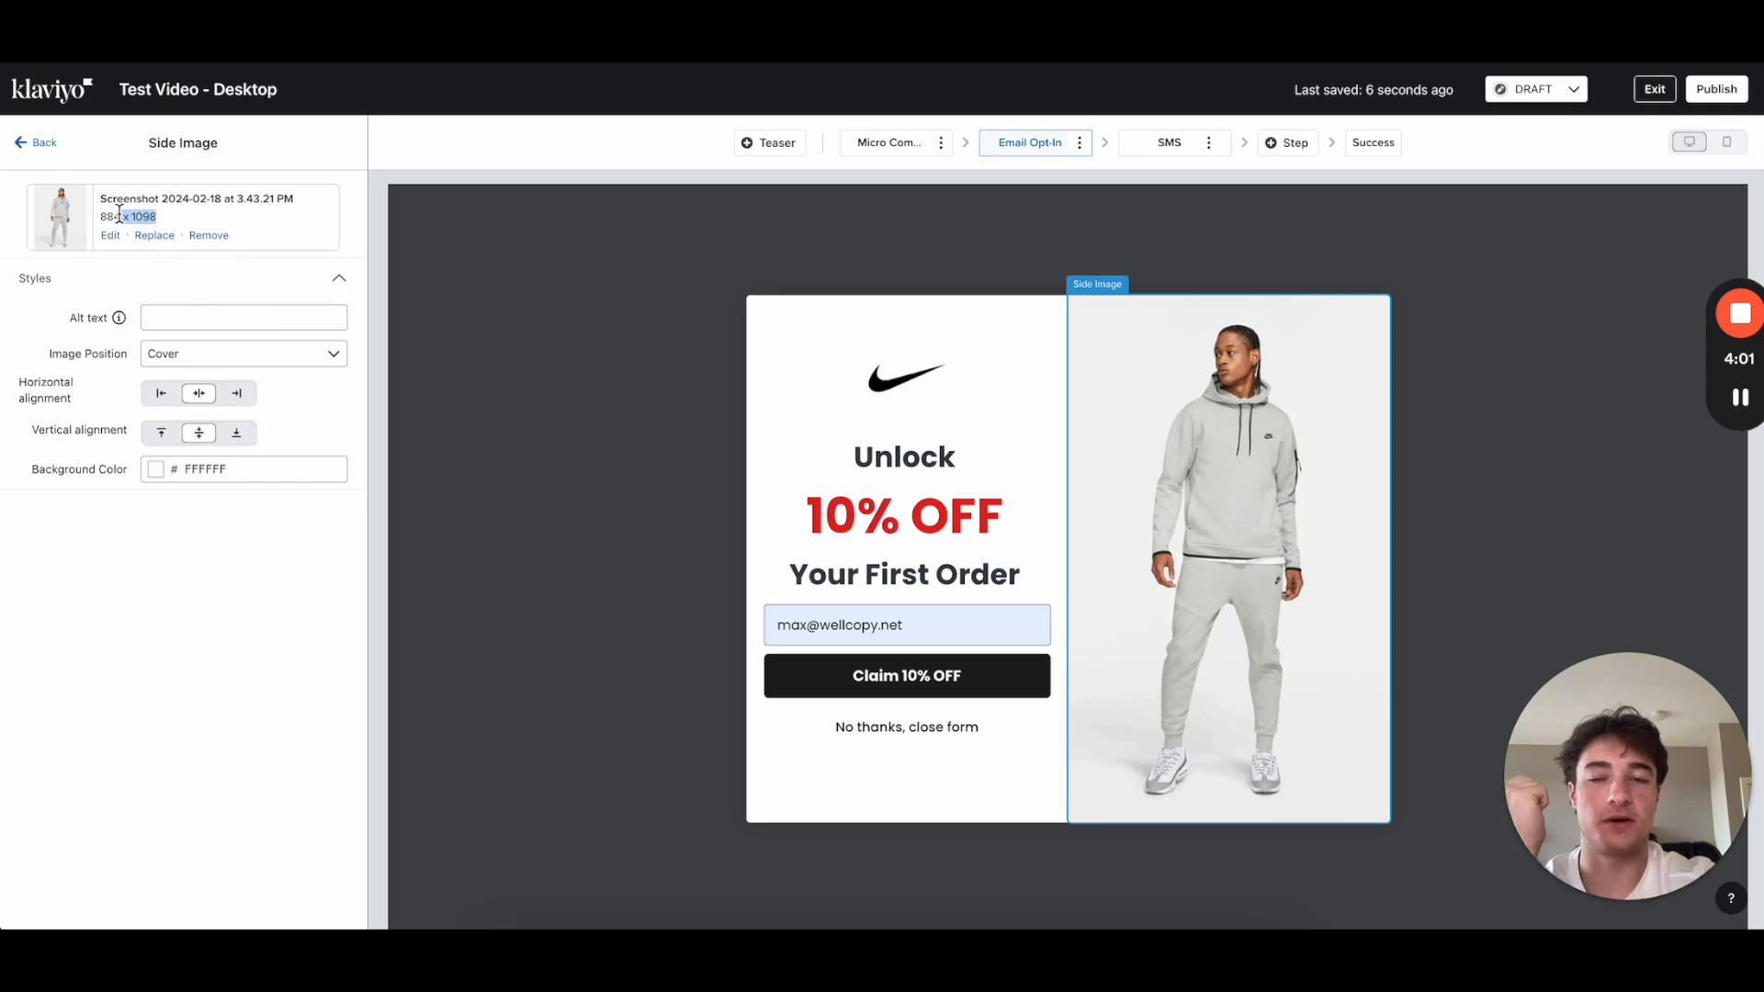
Step: Inspect the right-side model photo's file name and dimensions
drag(120, 213, 91, 211)
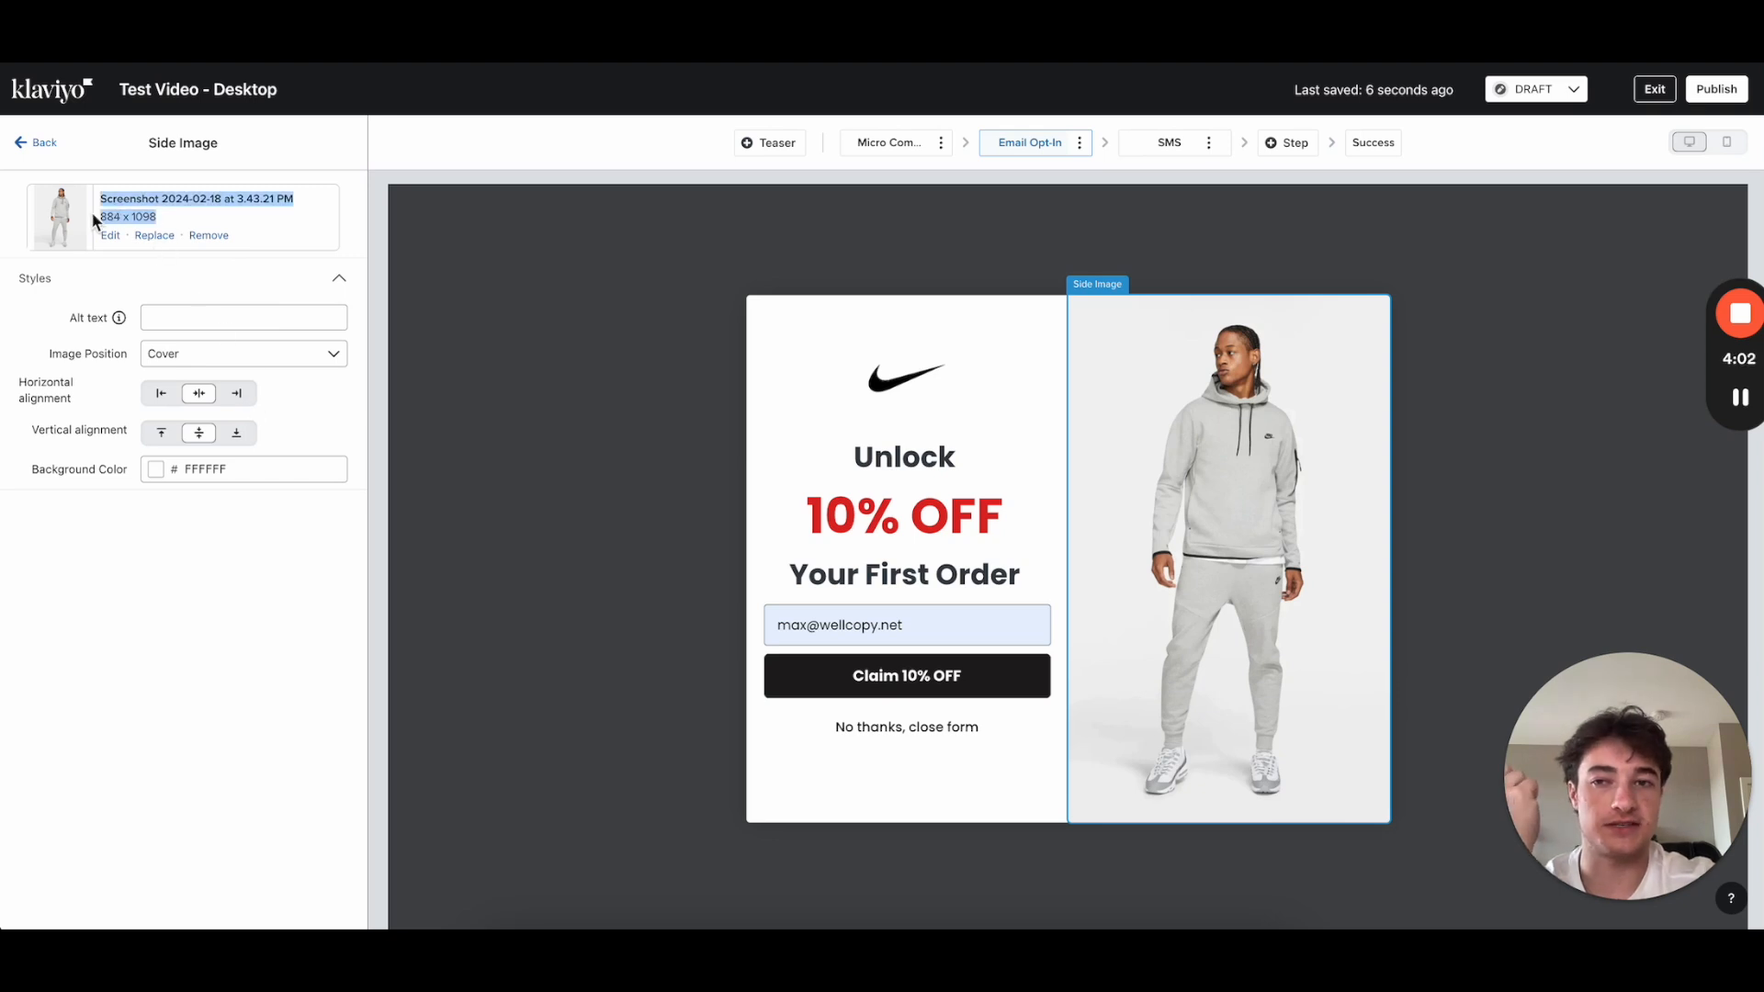
click(37, 144)
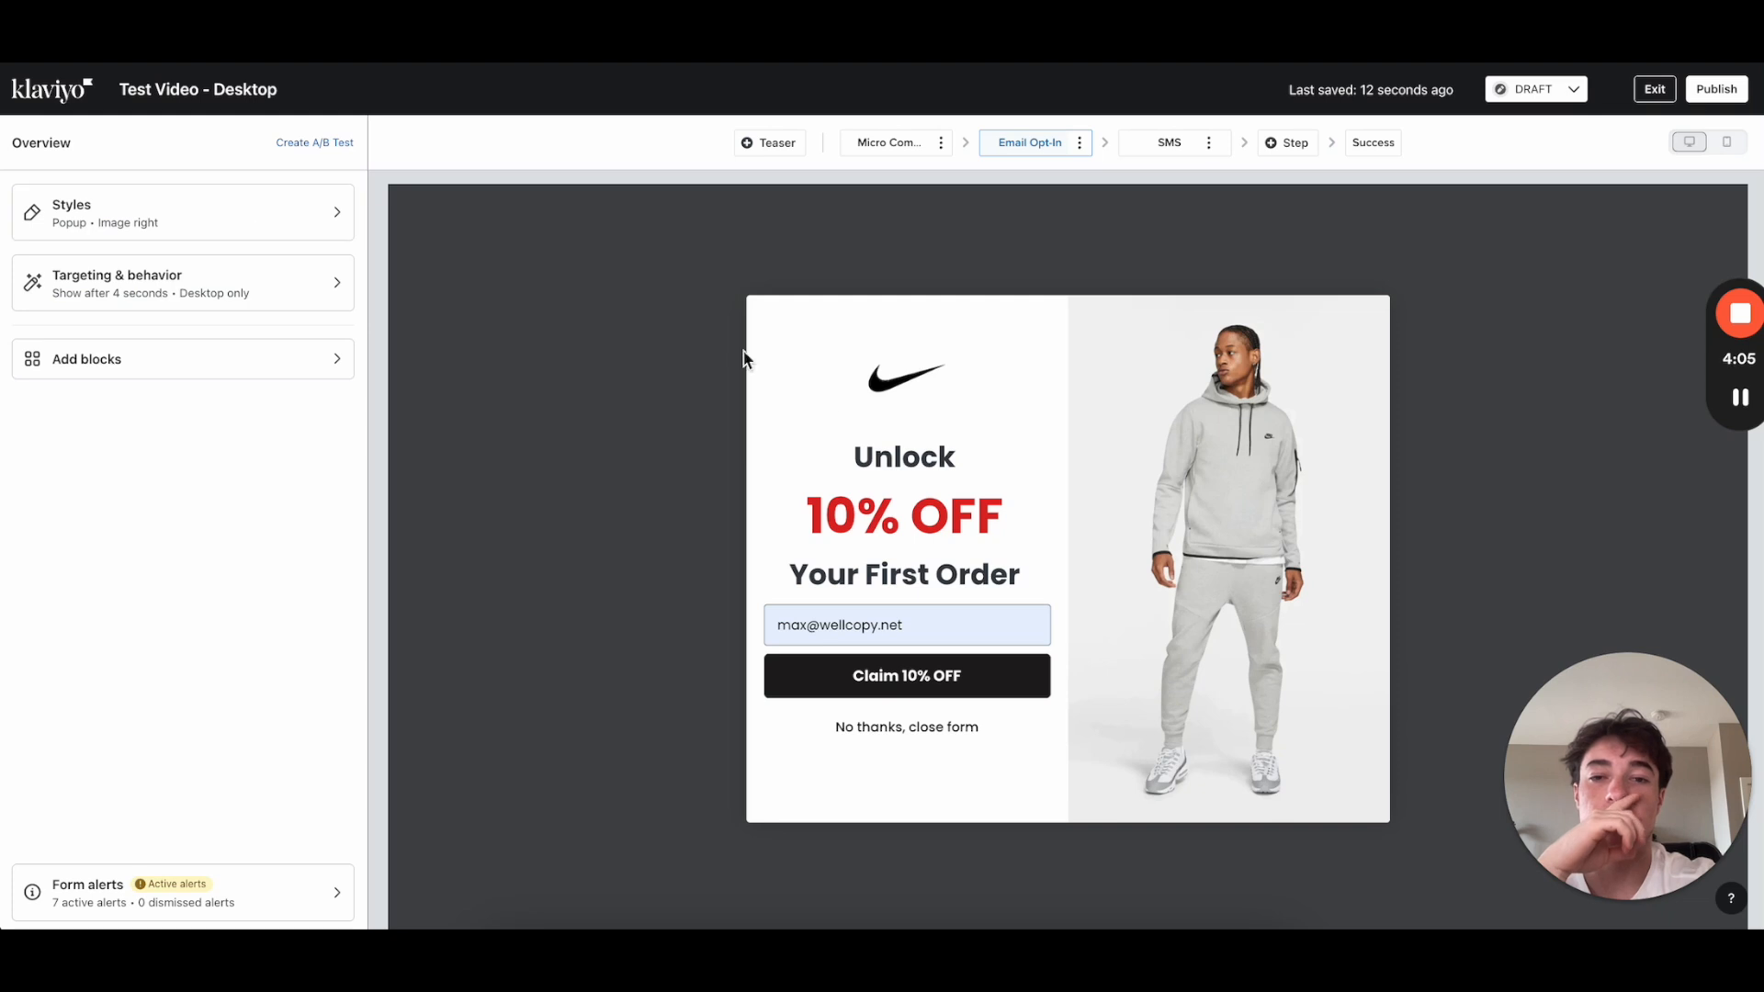
click(1114, 505)
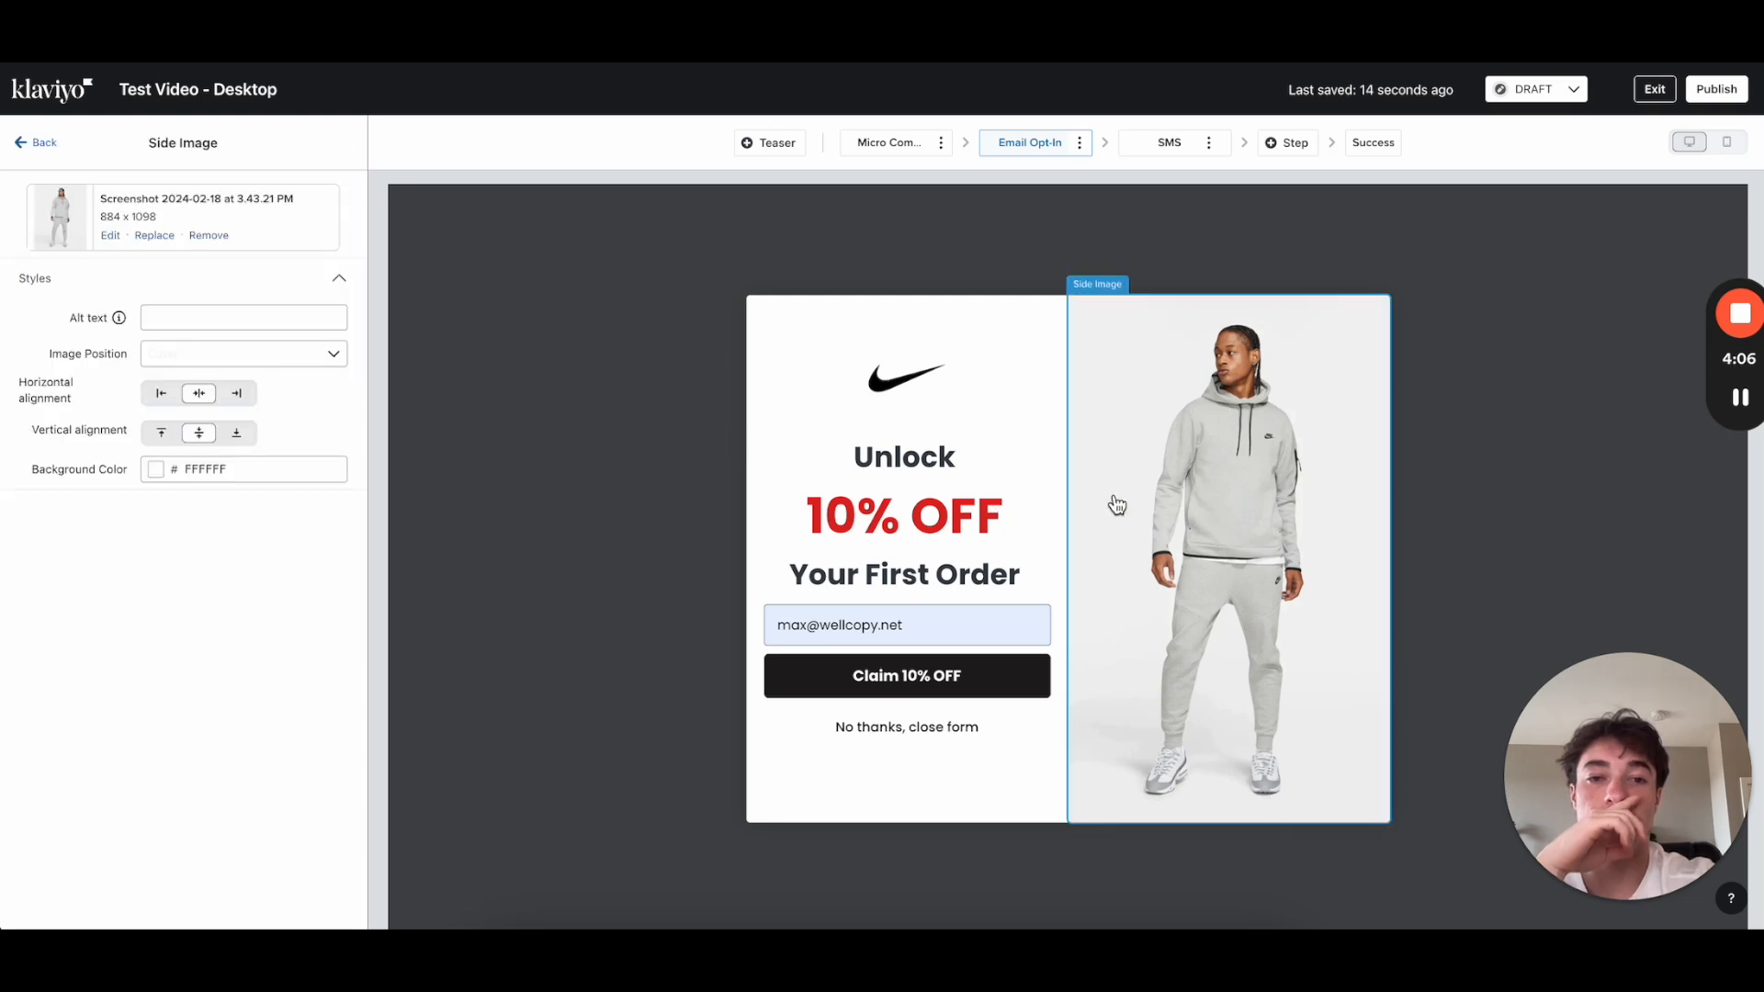
click(32, 138)
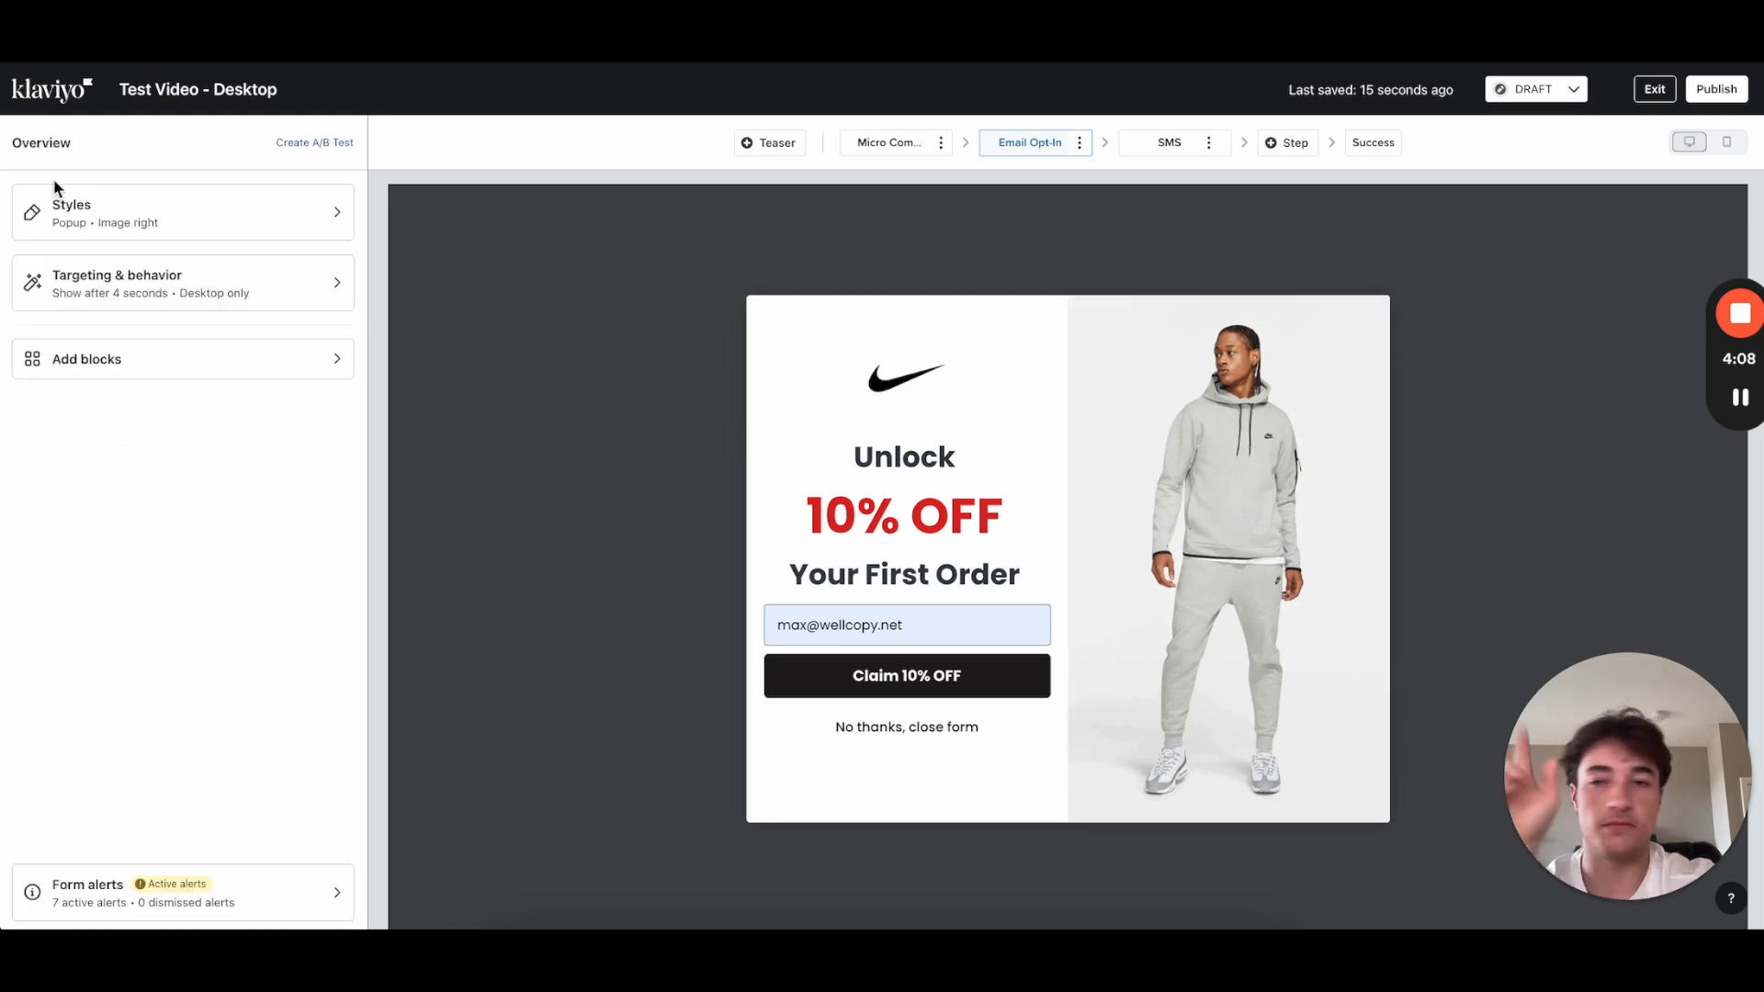
Step: Enter a larger custom popup Width px in Styles to widen the form
click(218, 237)
scroll(248, 515, down, 2)
click(161, 468)
double_click(161, 468)
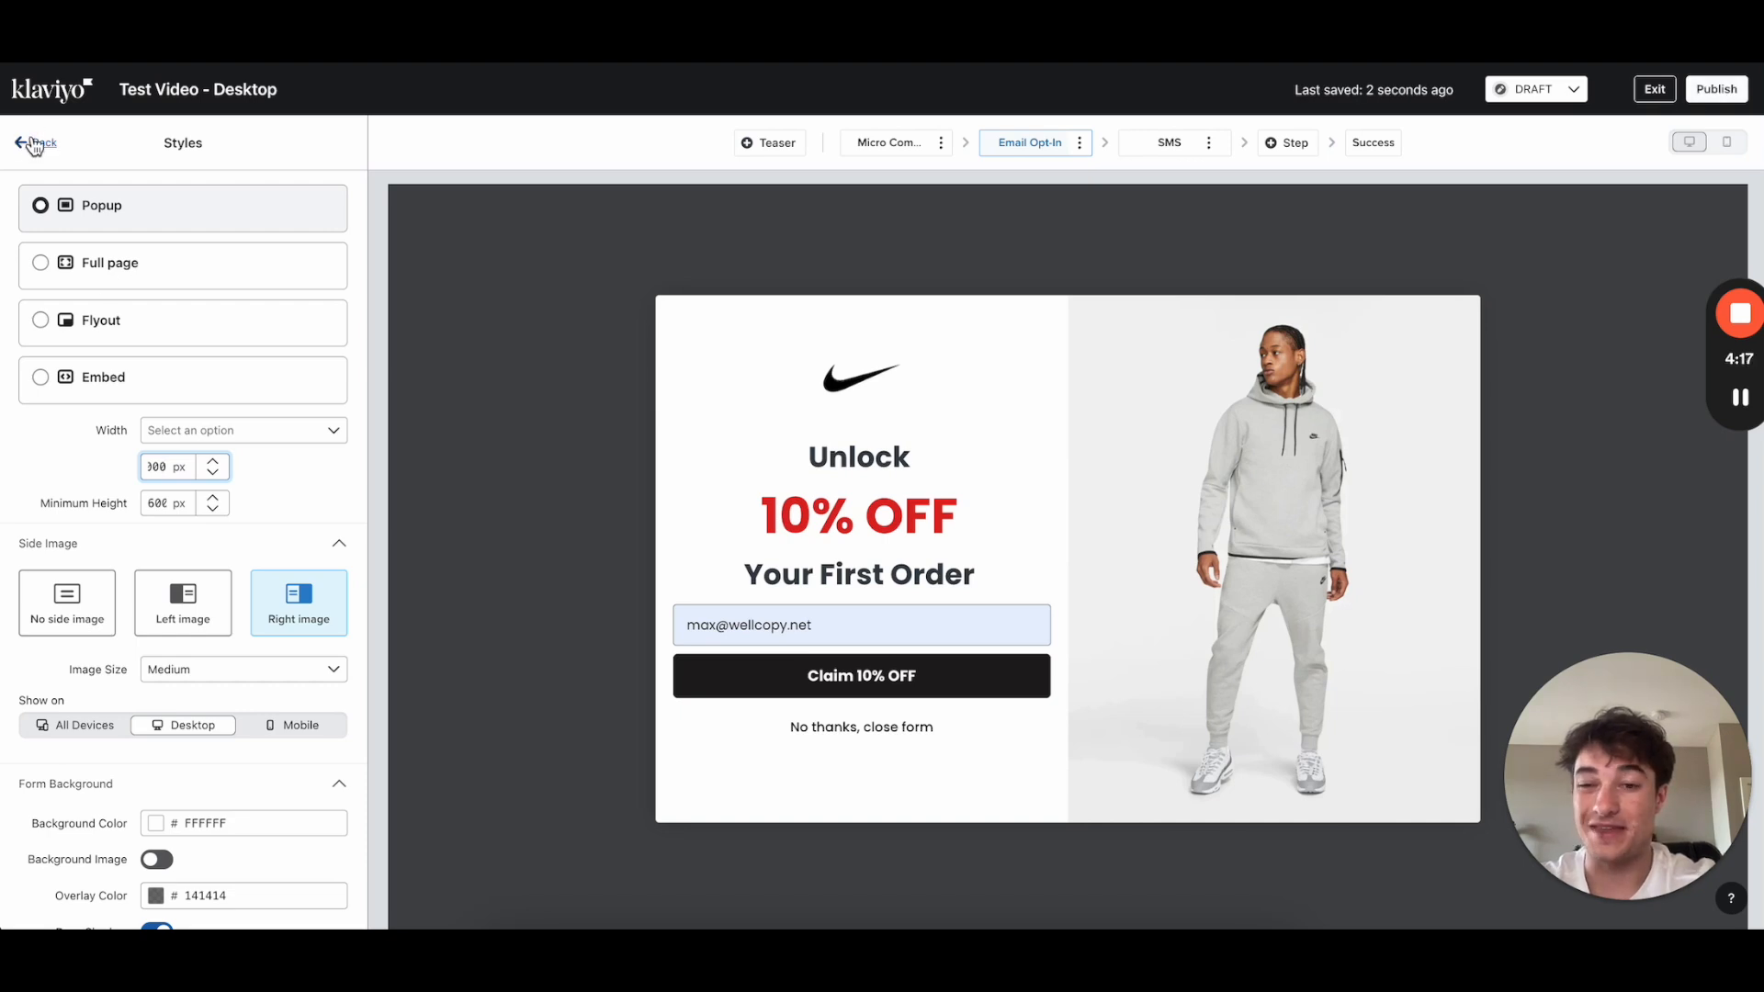
scroll(366, 784, down, 10)
scroll(366, 785, up, 10)
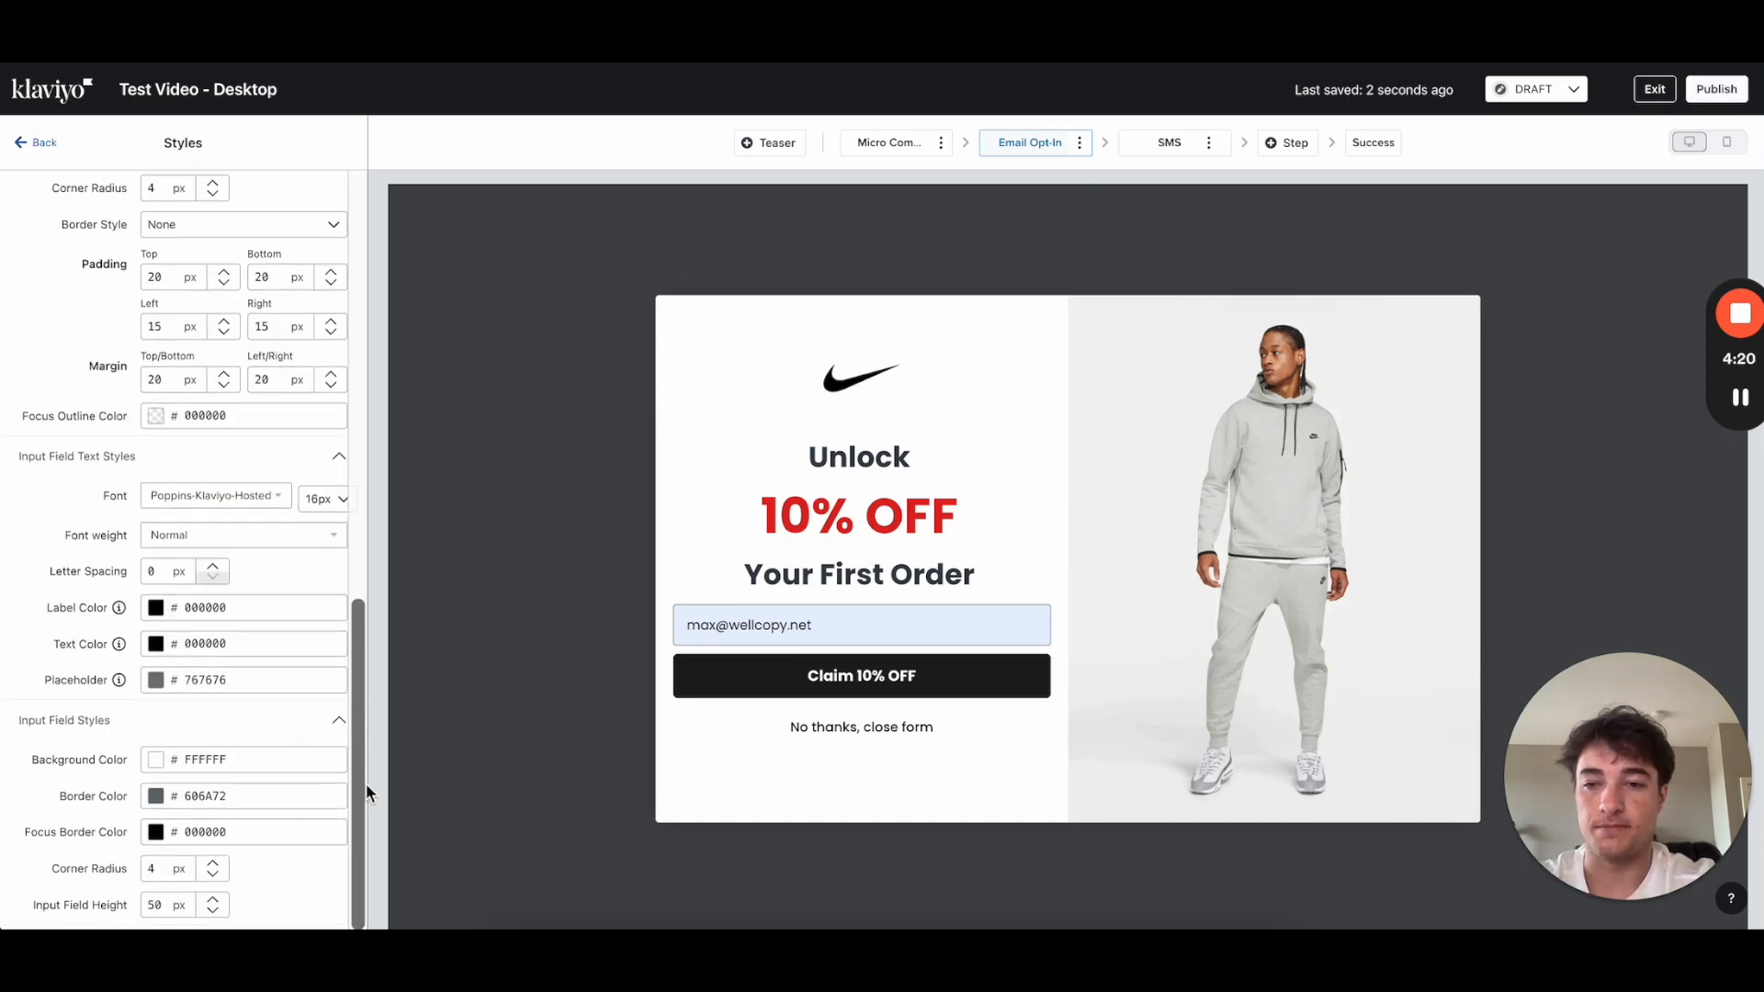
click(44, 143)
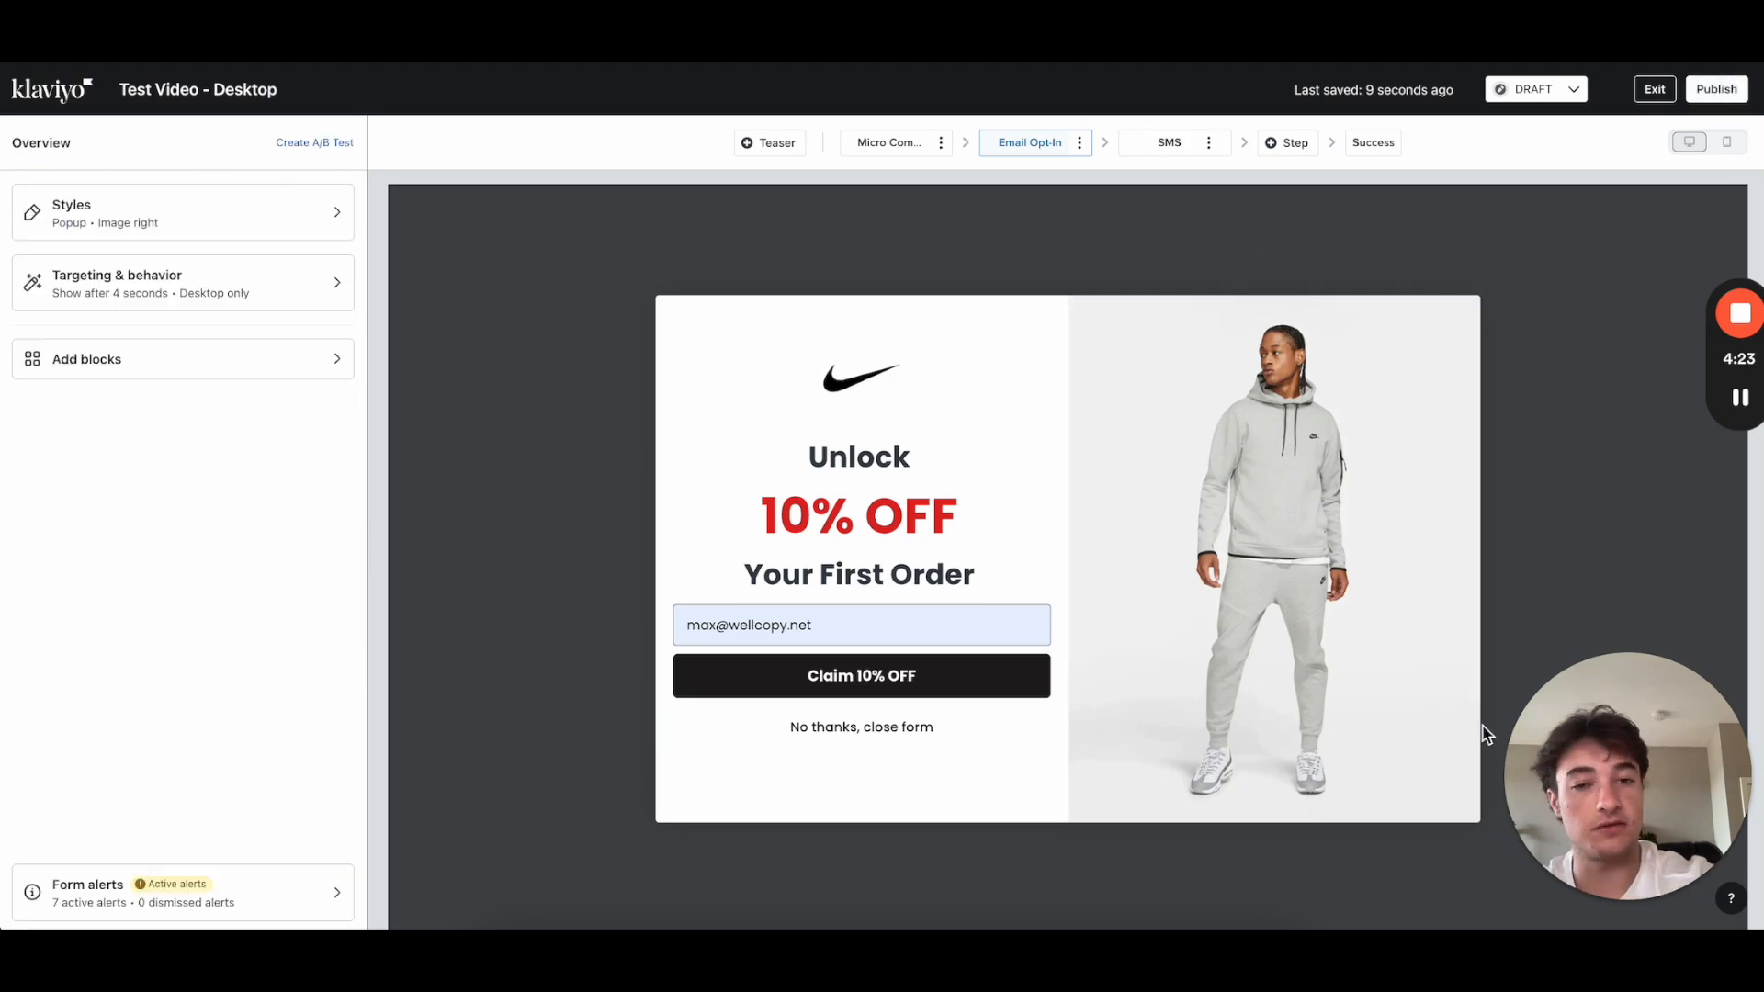
Step: Select the 'Unlock 10% OFF Your First Order' headline block and its text in the Text editor
click(983, 552)
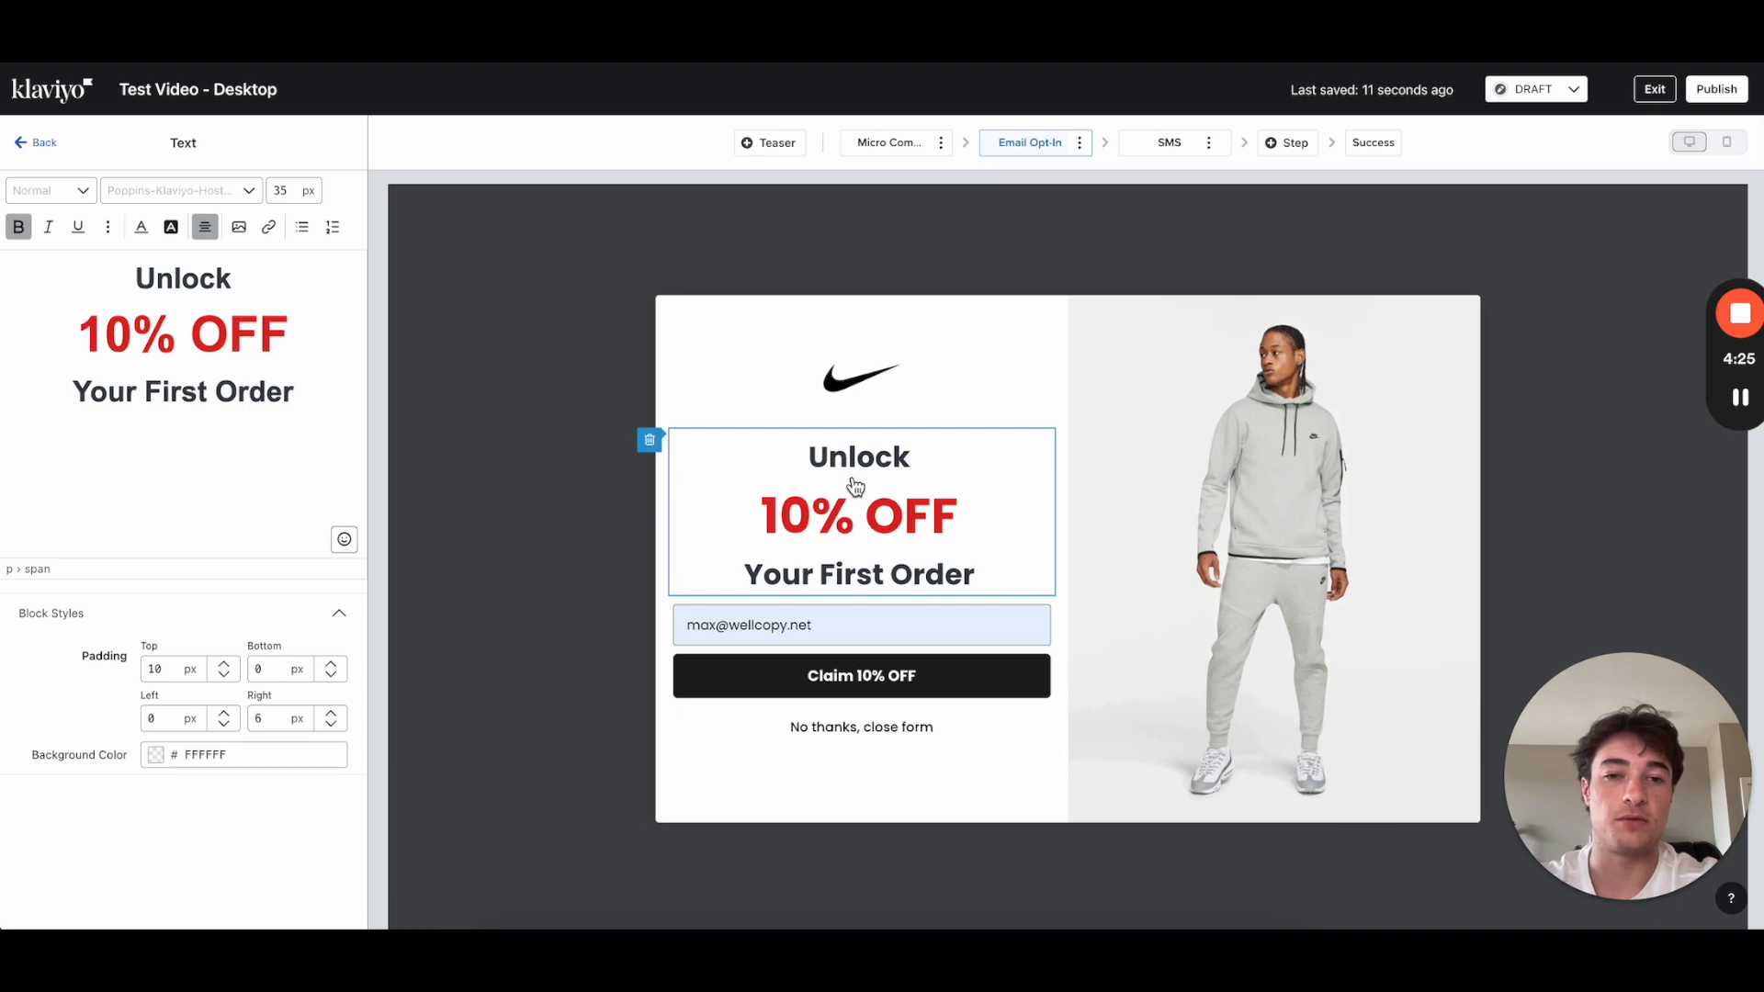
drag(280, 387, 8, 212)
double_click(179, 283)
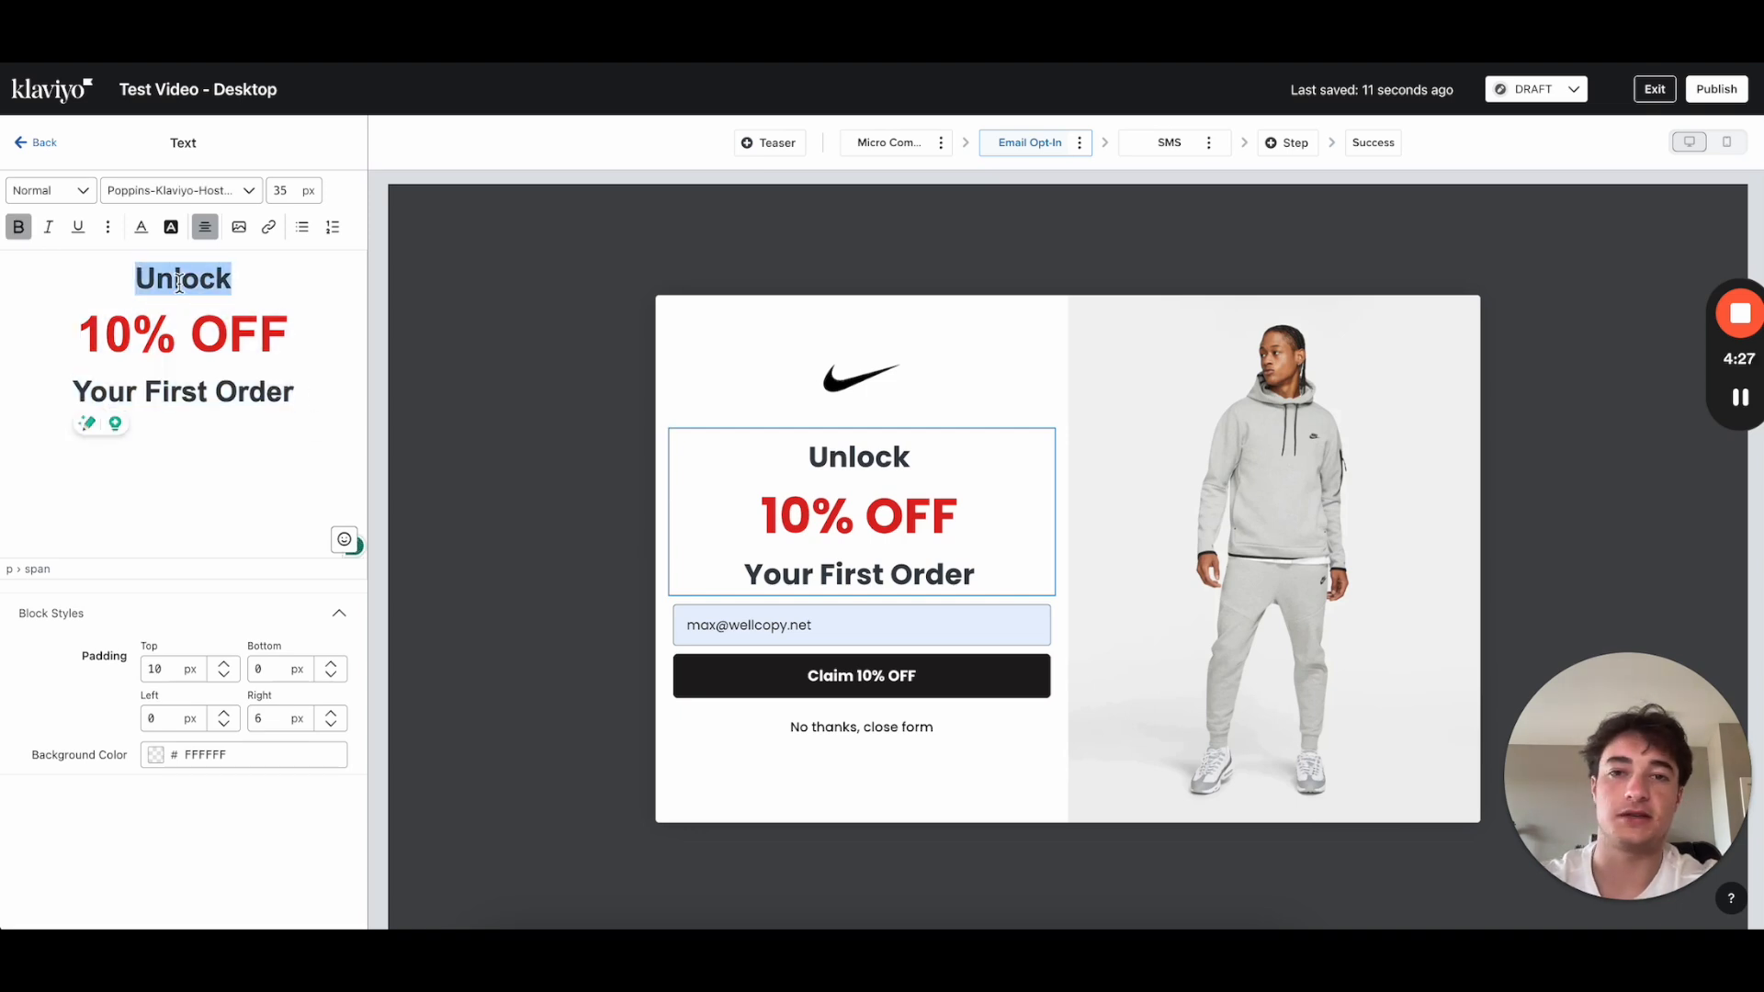
click(307, 376)
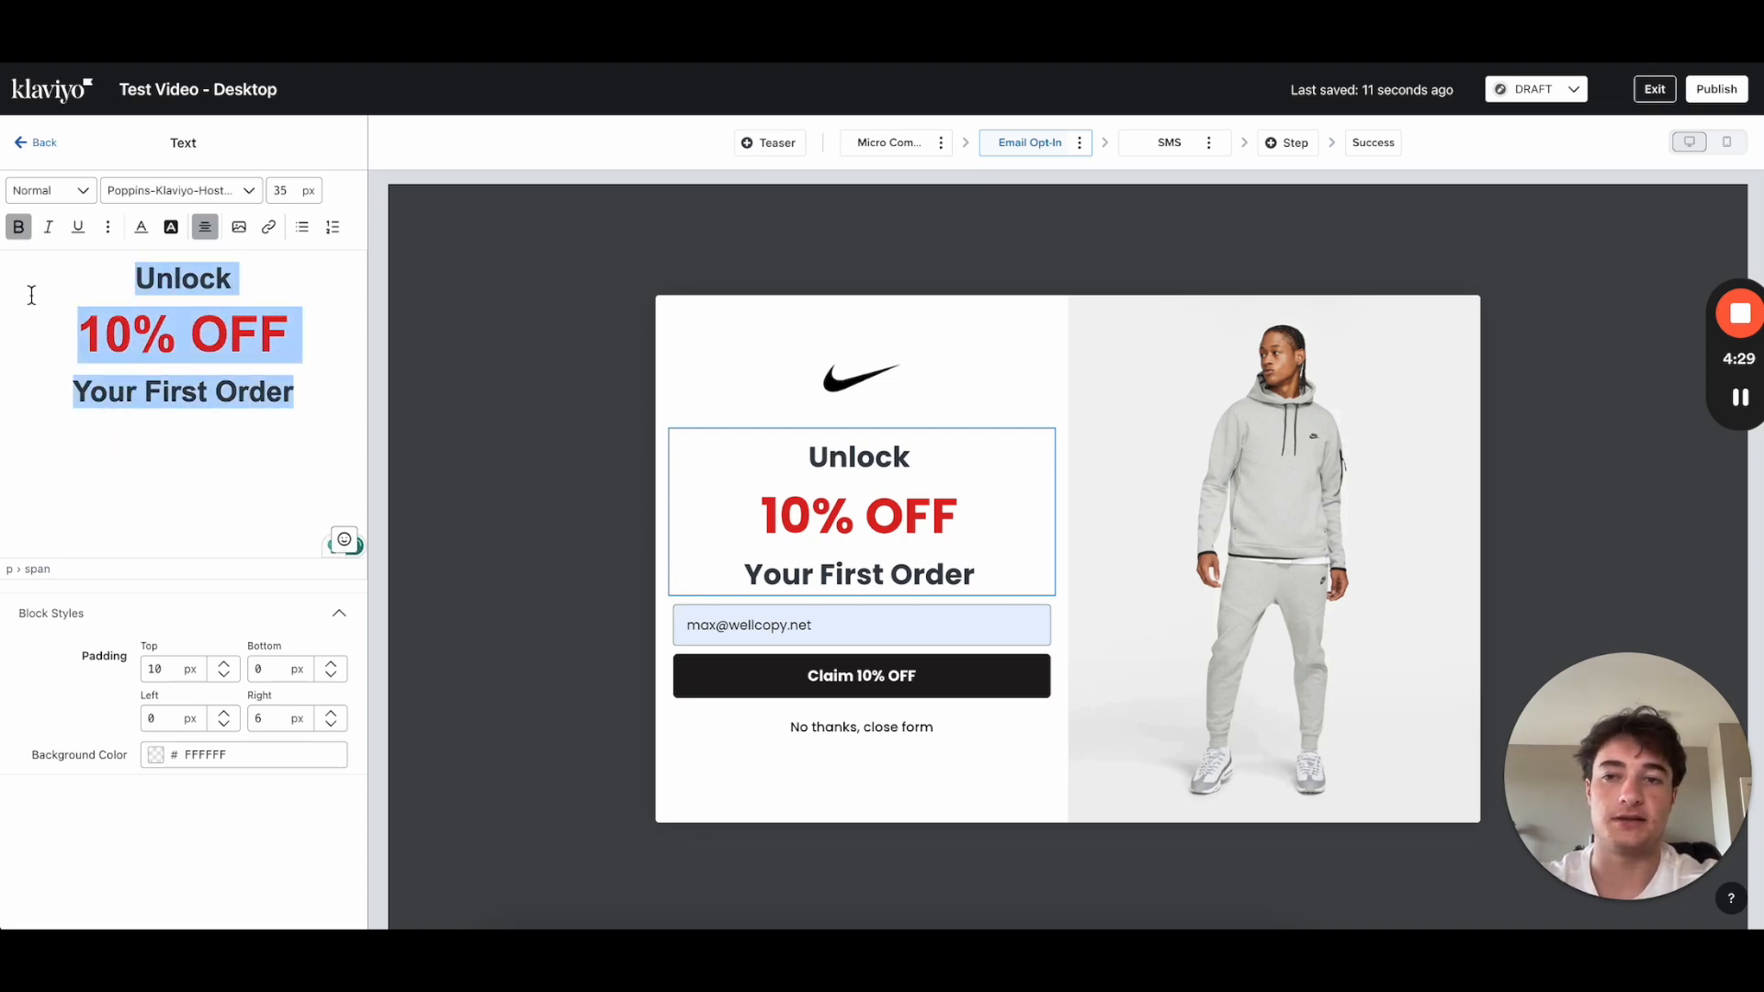